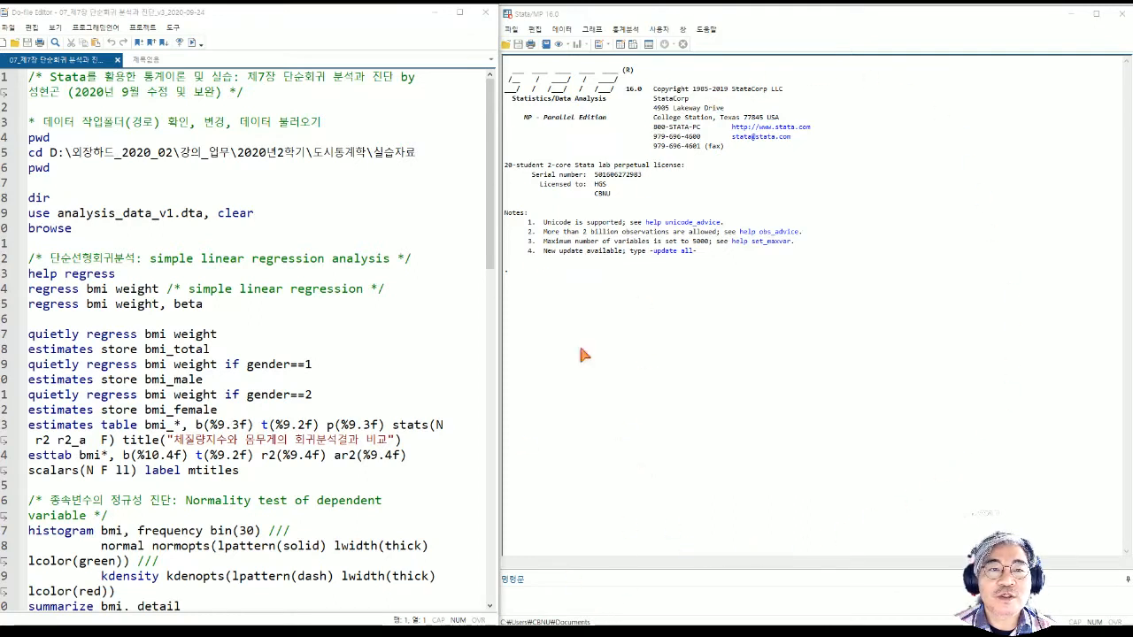
Run the do-file's pwd and cd lines to switch the working folder to D:\외장하드_2020_02\강의_업무\2020년2학기\도시통계학\실습자료.
{"action": "left_click", "coordinate": [328, 20]}
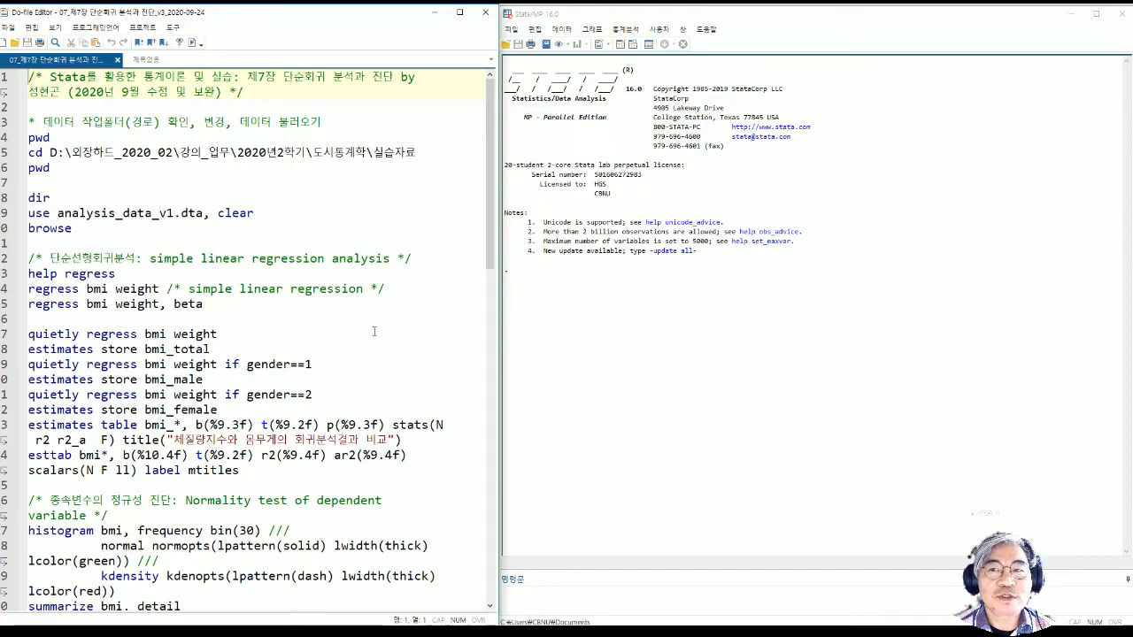
{"action": "left_click", "coordinate": [683, 29]}
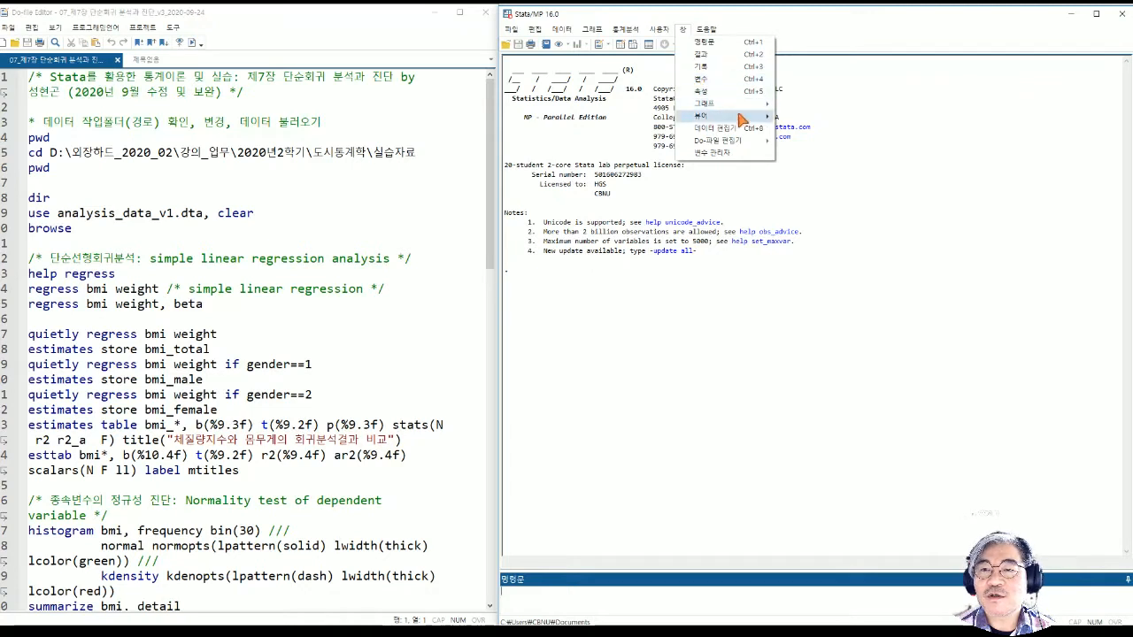
{"action": "mouse_move", "coordinate": [747, 146]}
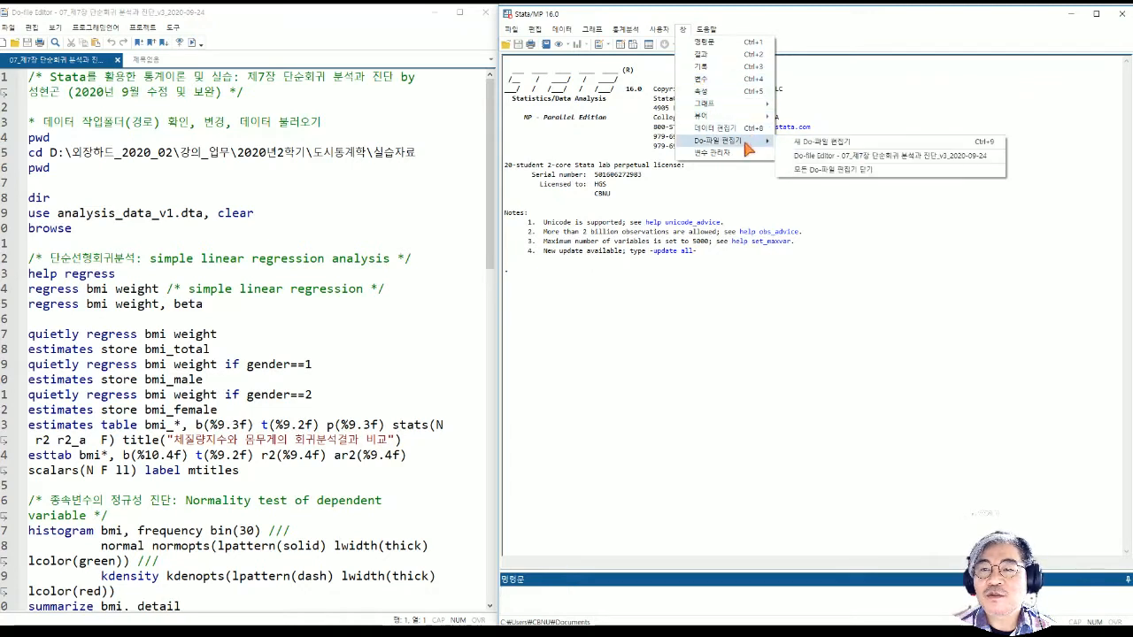
{"action": "left_click", "coordinate": [816, 156]}
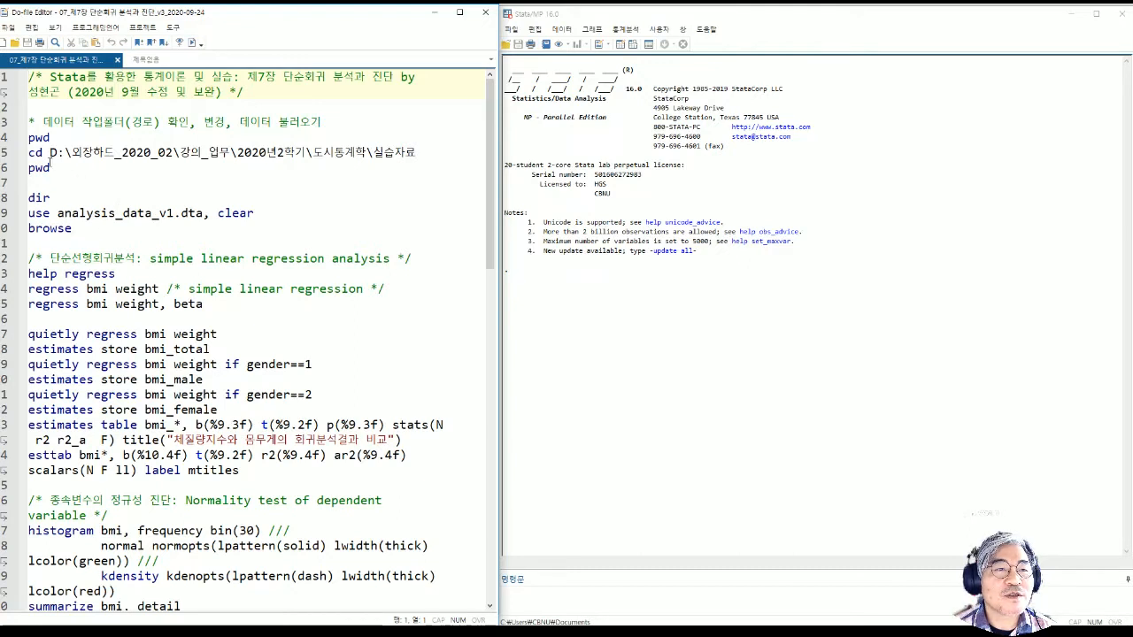
{"action": "left_click_drag", "start_coordinate": [54, 170], "coordinate": [28, 138]}
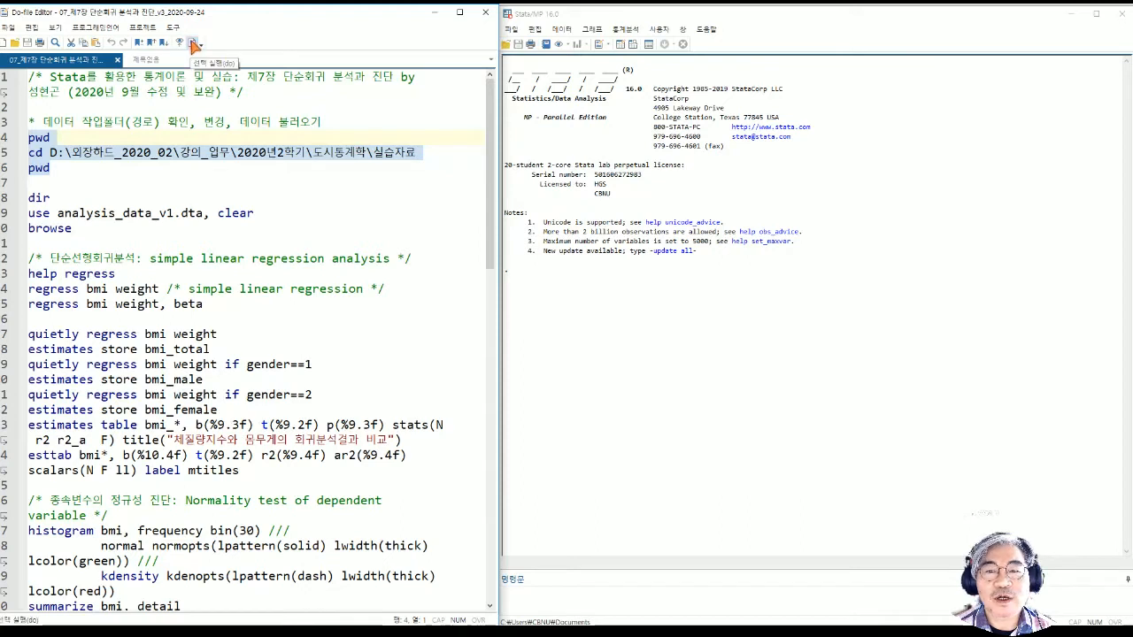
{"action": "left_click", "coordinate": [192, 44]}
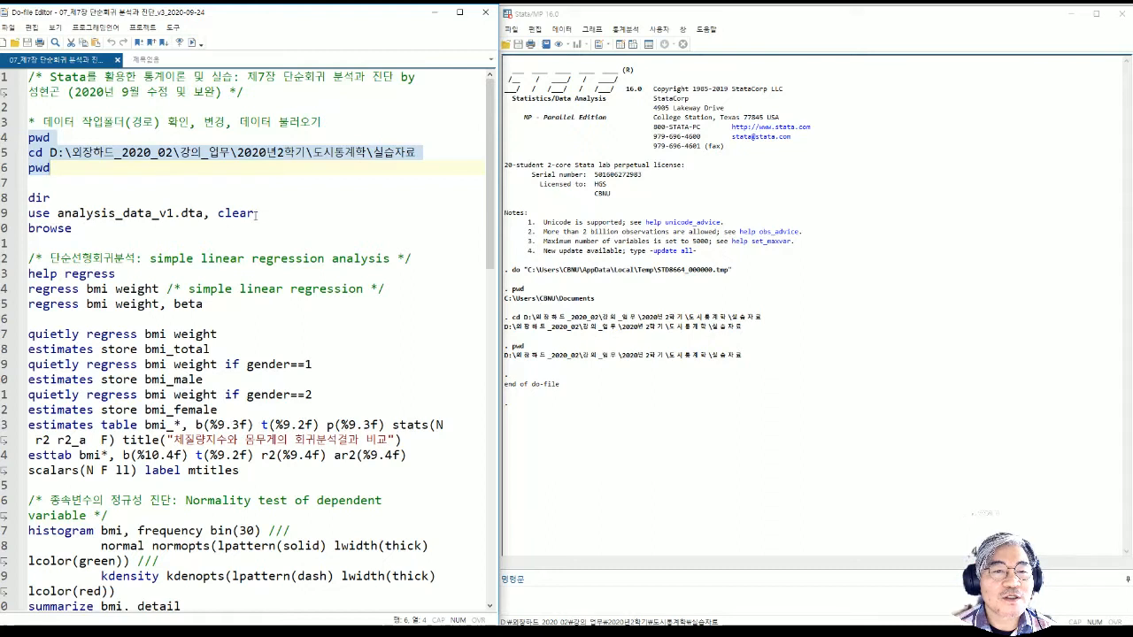
Load analysis_data_v1.dta with the do-file's use line and look across its variables in the read-only data editor.
{"action": "left_click_drag", "start_coordinate": [256, 215], "coordinate": [28, 215]}
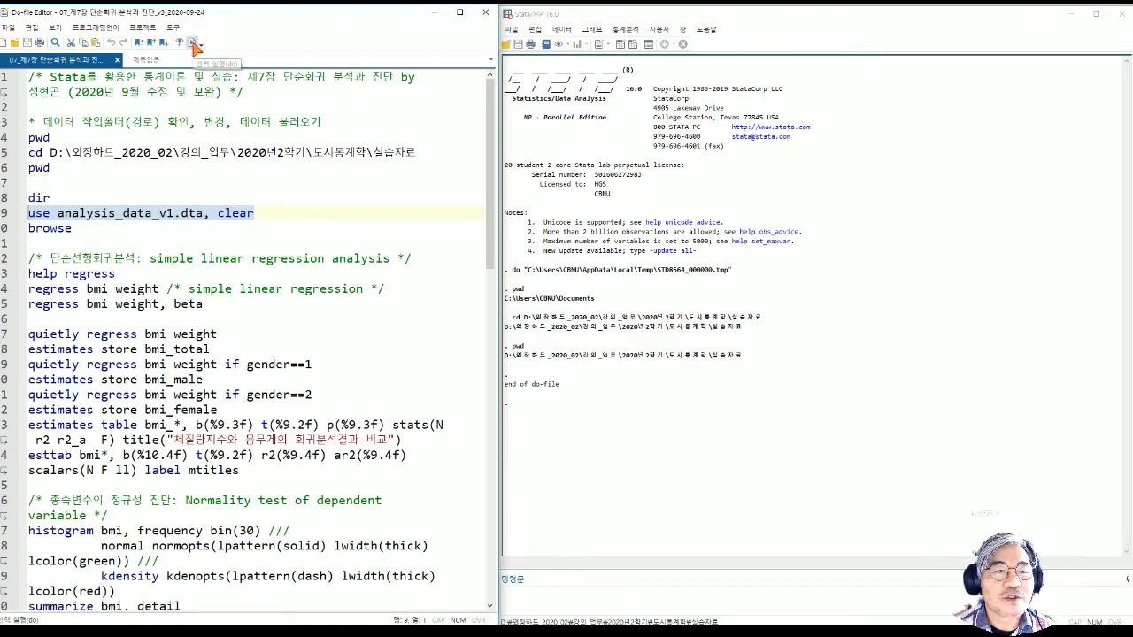
{"action": "left_click", "coordinate": [191, 42]}
{"action": "left_click_drag", "start_coordinate": [73, 229], "coordinate": [28, 228]}
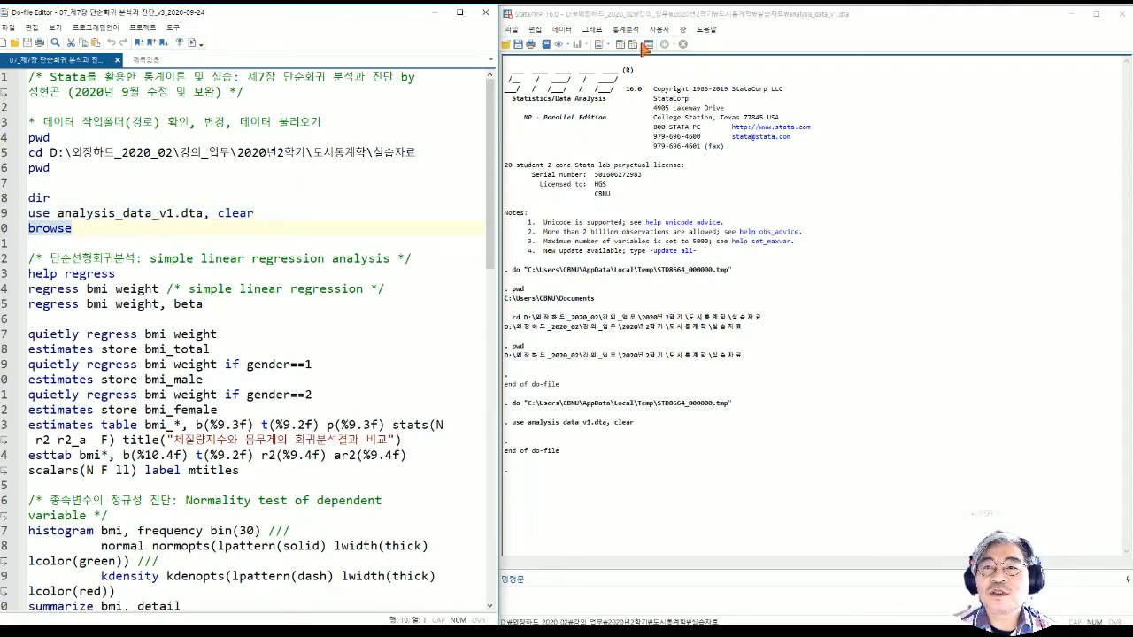
{"action": "left_click", "coordinate": [634, 48]}
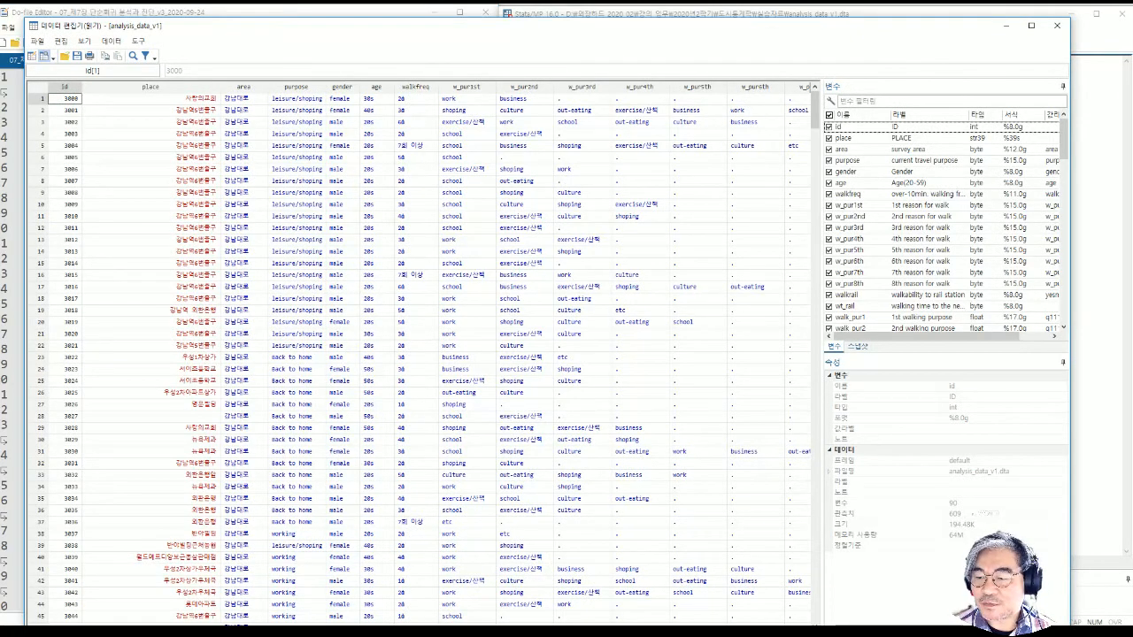
{"action": "left_click_drag", "start_coordinate": [1069, 630], "coordinate": [1112, 607]}
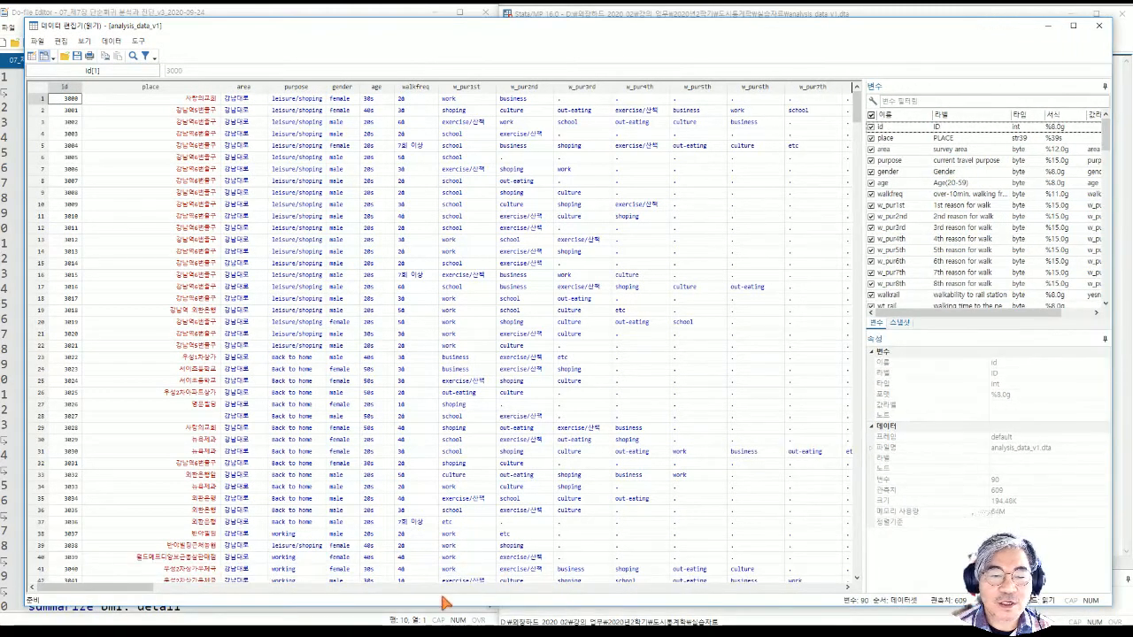
{"action": "left_click_drag", "start_coordinate": [108, 587], "coordinate": [536, 595]}
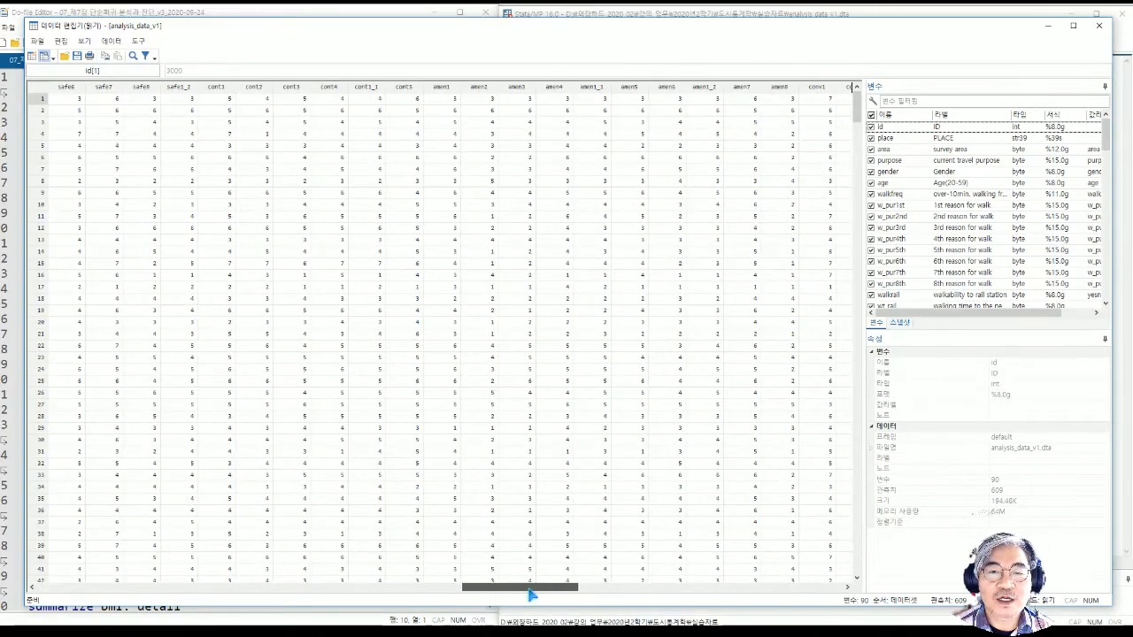
{"action": "left_click", "coordinate": [1099, 26]}
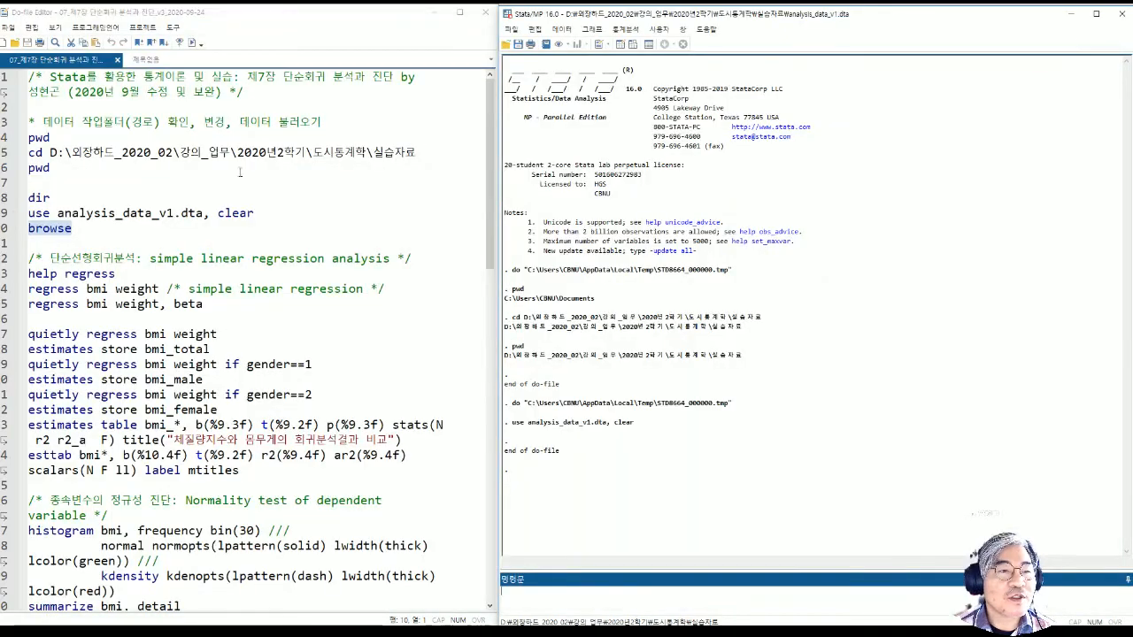
Run the do-file's browse line to view the loaded dataset, and close the data window.
{"action": "left_click", "coordinate": [77, 228]}
{"action": "key", "text": "shift+Home"}
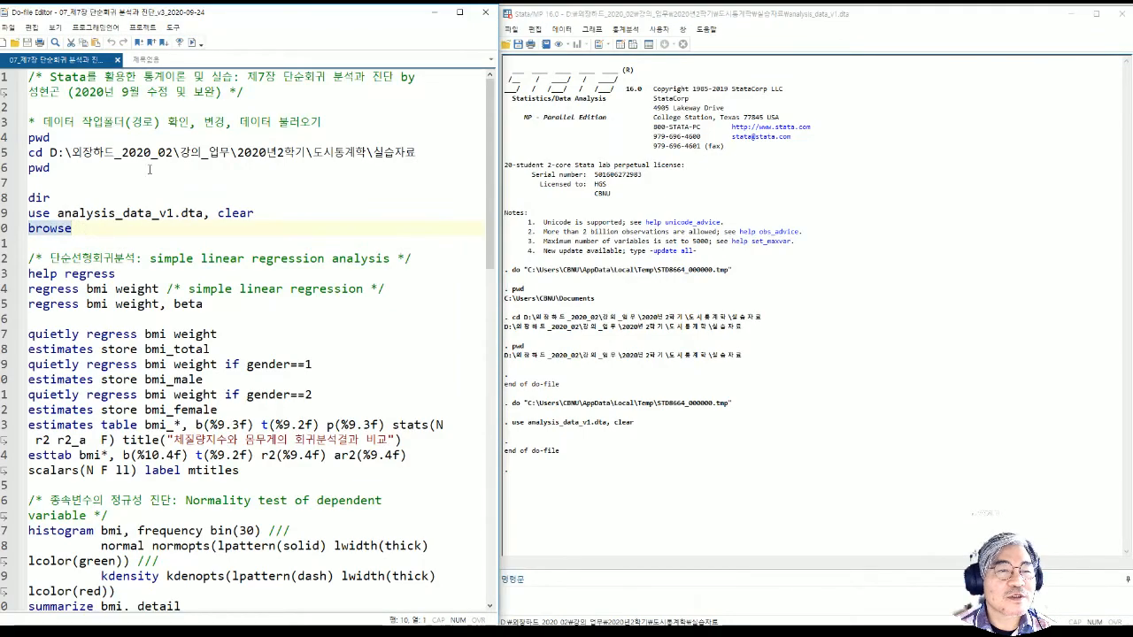
{"action": "left_click", "coordinate": [192, 43]}
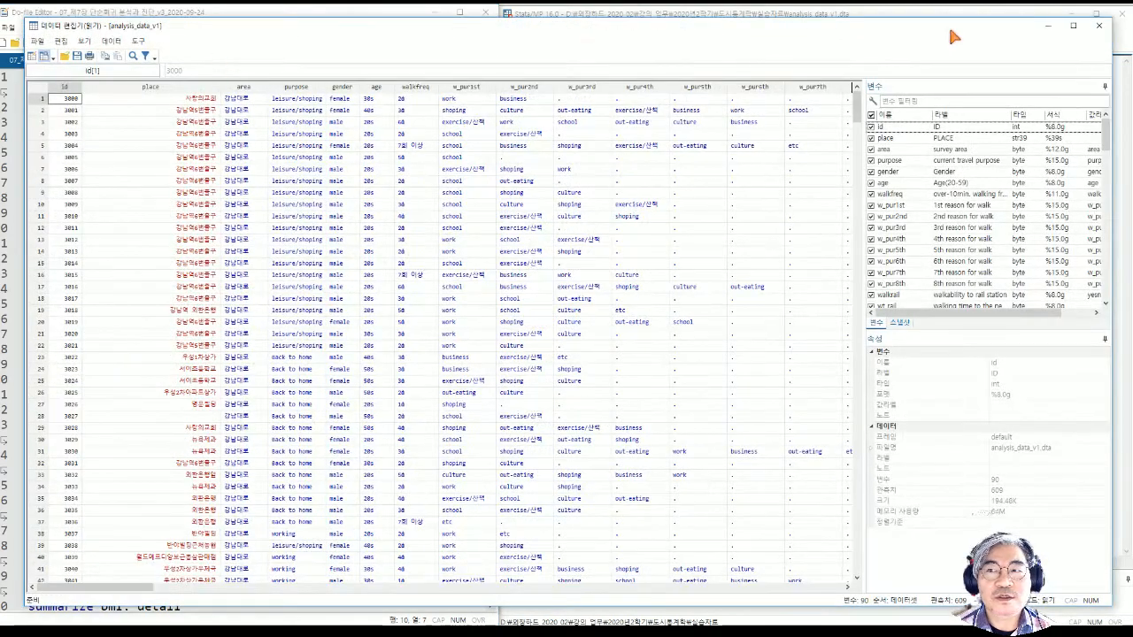
{"action": "left_click", "coordinate": [1097, 28]}
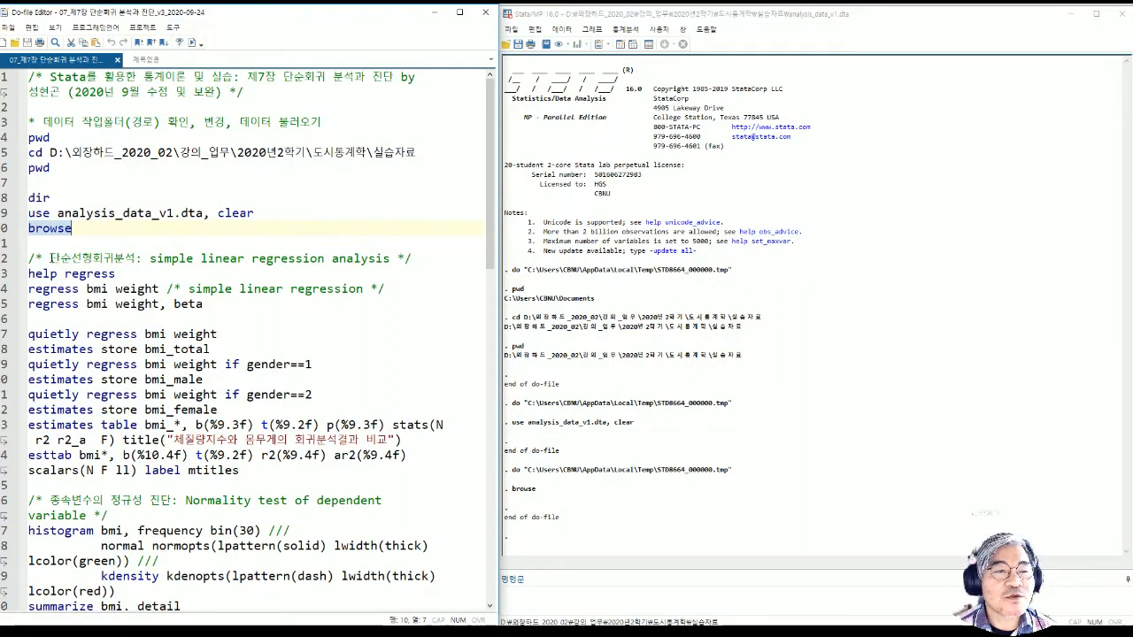
Run the do-file's help regress line under the simple linear regression heading to open the command's help page.
{"action": "left_click_drag", "start_coordinate": [49, 259], "coordinate": [389, 258]}
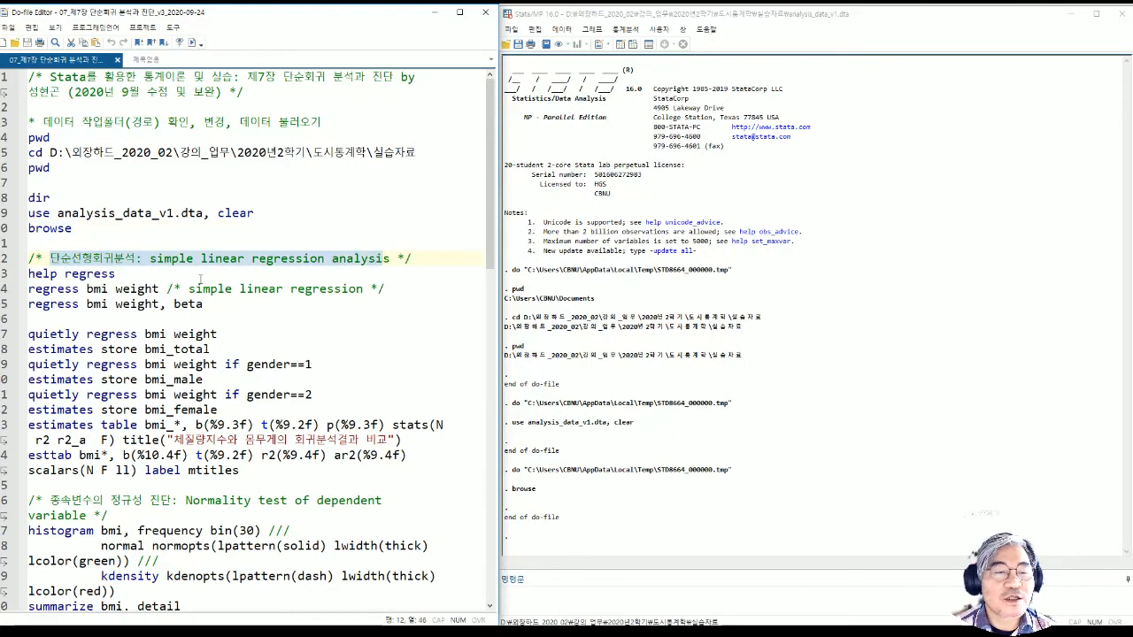
{"action": "left_click_drag", "start_coordinate": [118, 274], "coordinate": [65, 275]}
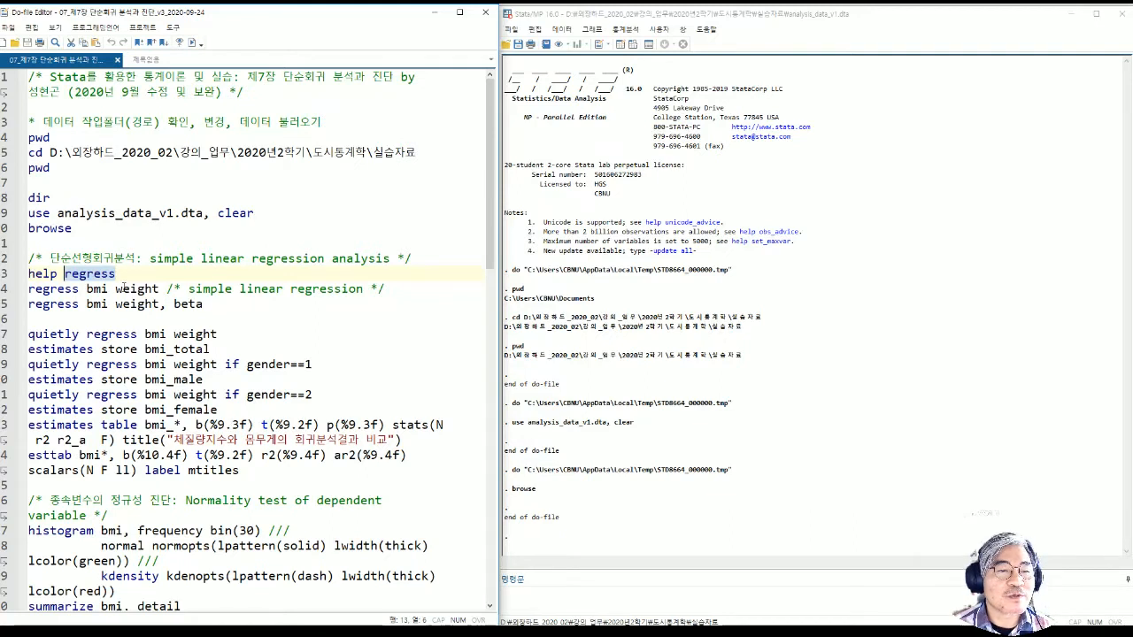
{"action": "left_click_drag", "start_coordinate": [117, 273], "coordinate": [27, 274]}
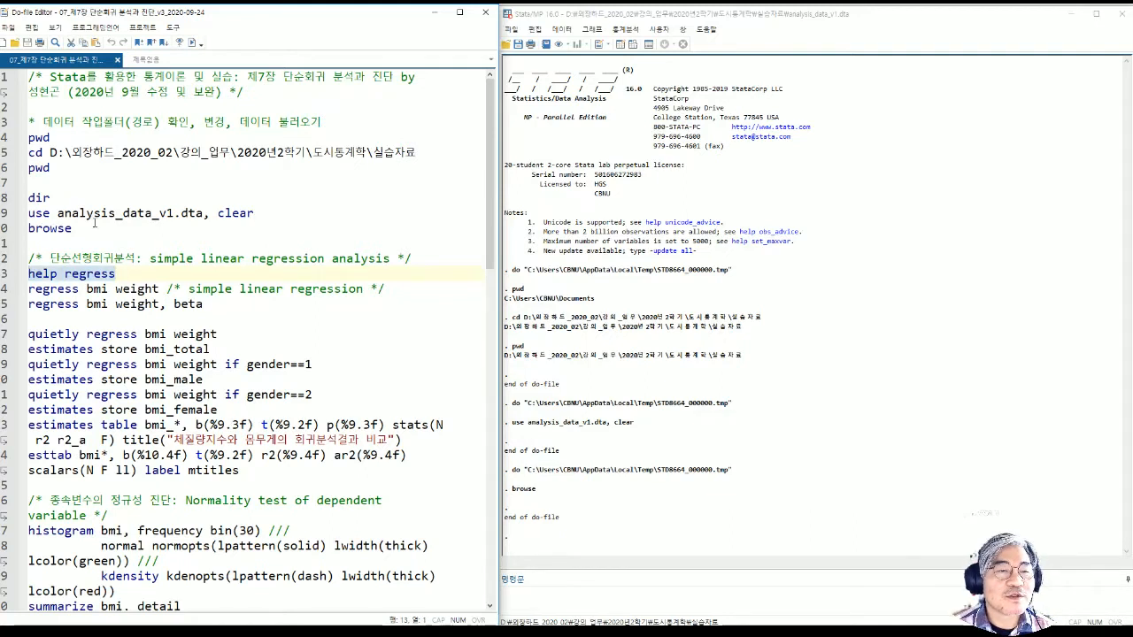
{"action": "left_click", "coordinate": [190, 44]}
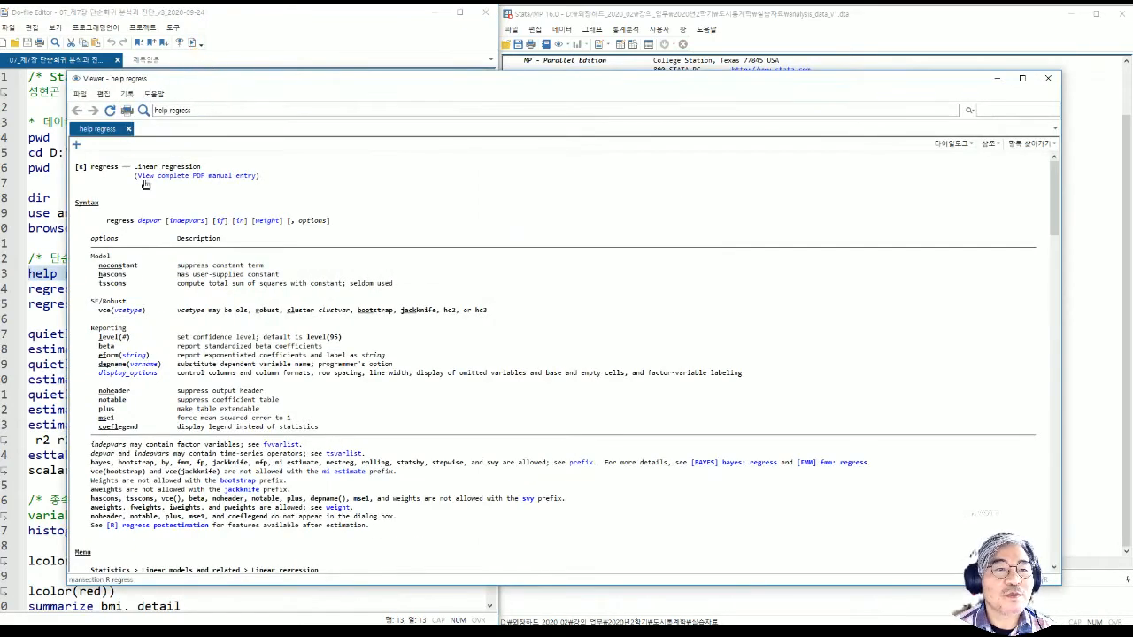
Try to open the complete PDF manual entry for regress from its help page, and close the browser window.
{"action": "left_click_drag", "start_coordinate": [134, 167], "coordinate": [202, 174]}
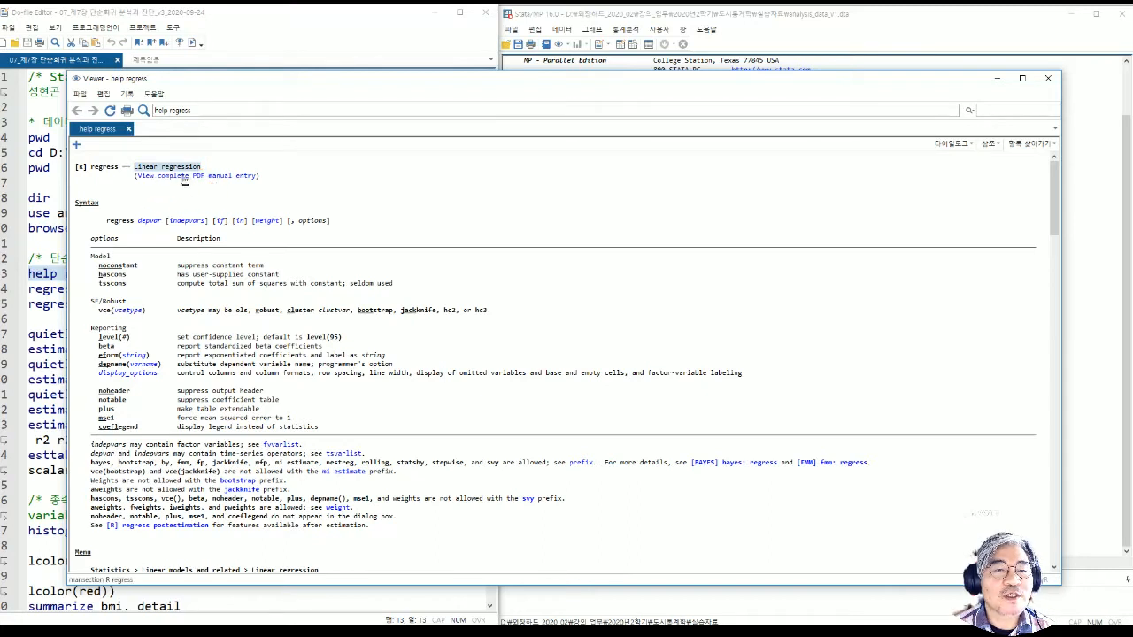
{"action": "left_click", "coordinate": [185, 179]}
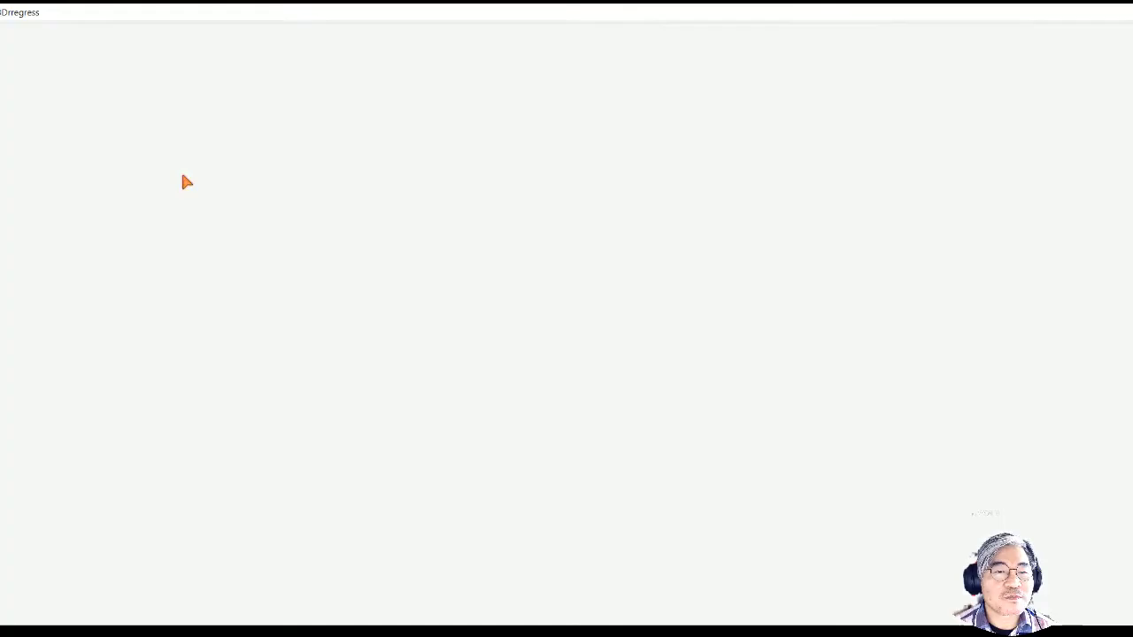
{"action": "key", "text": "super+Down"}
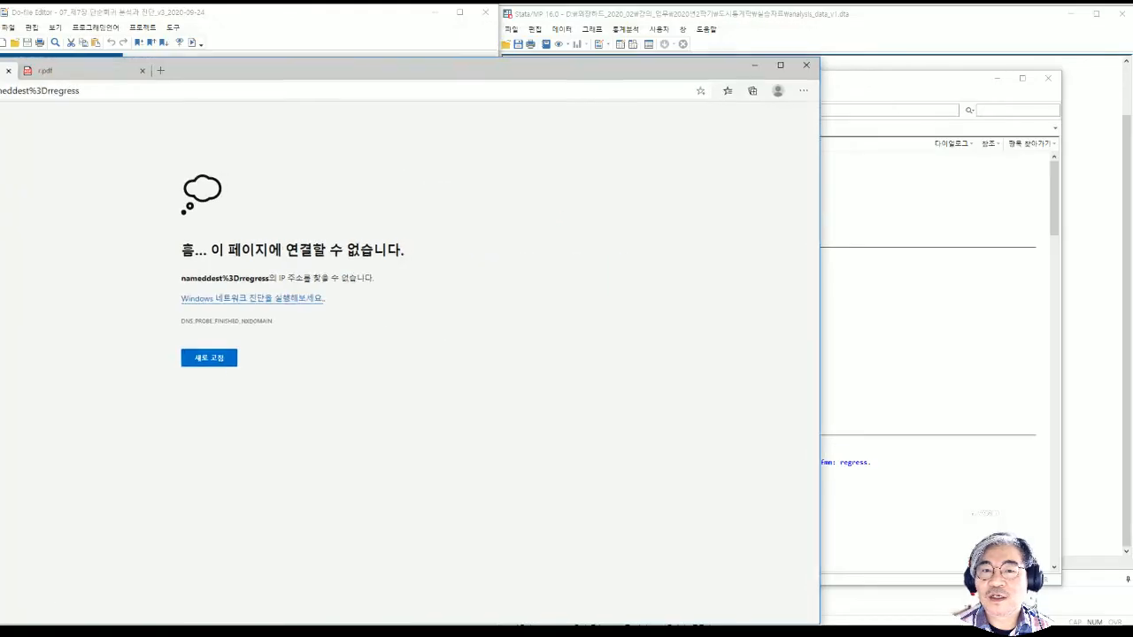
{"action": "left_click", "coordinate": [815, 66]}
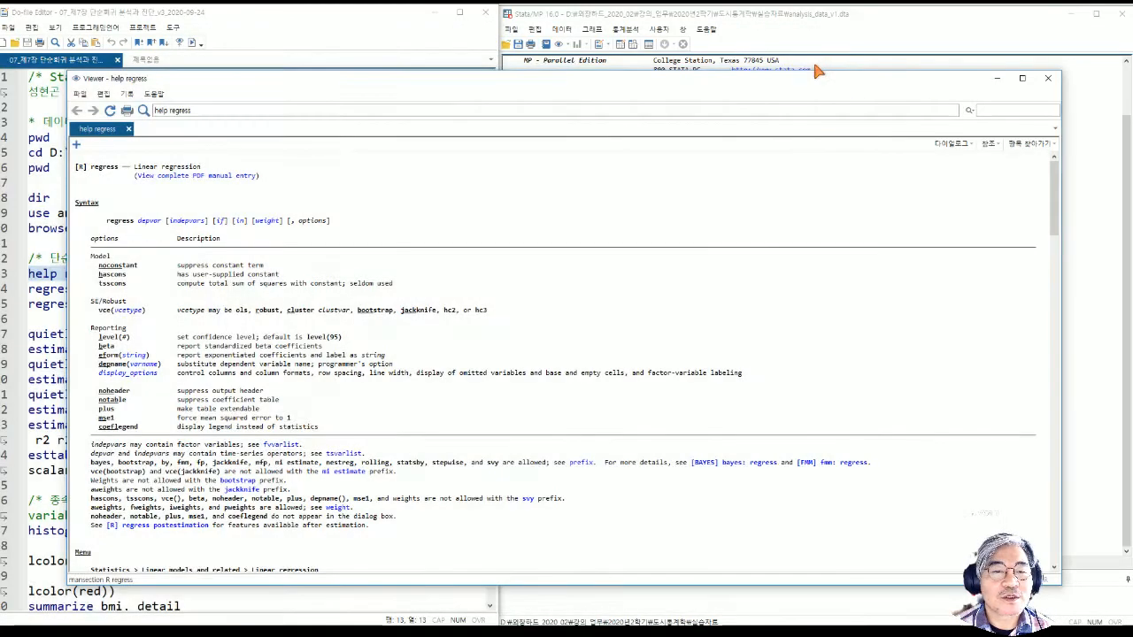
Examine the regress syntax line element by element: command name, depvar, indepvars, if, in and options.
{"action": "double_click", "coordinate": [109, 226]}
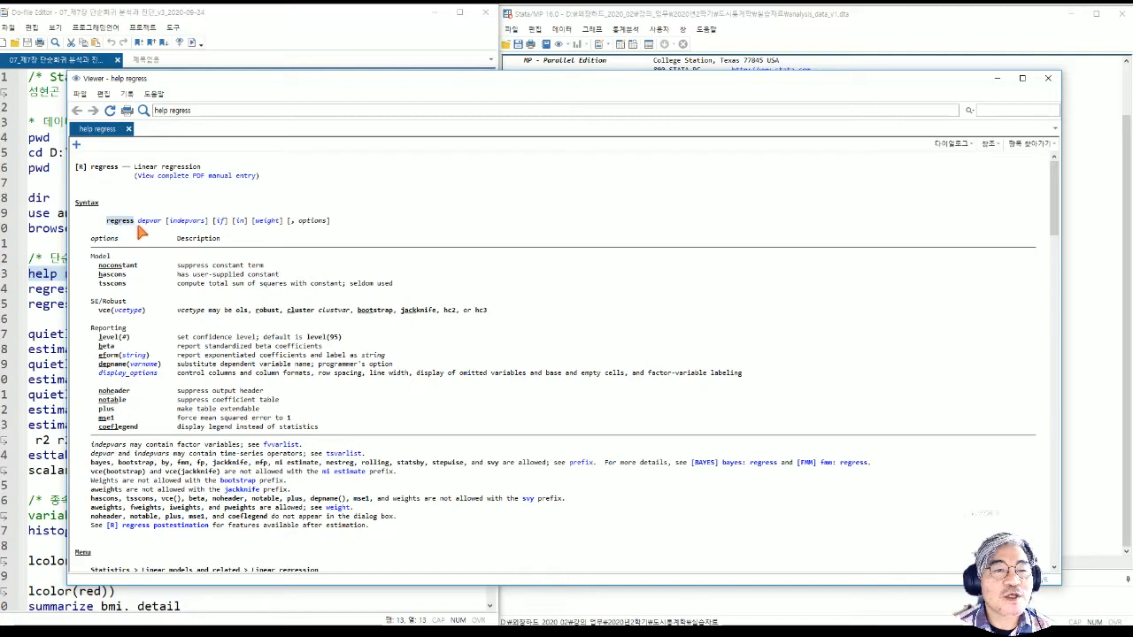
{"action": "left_click_drag", "start_coordinate": [138, 227], "coordinate": [164, 228]}
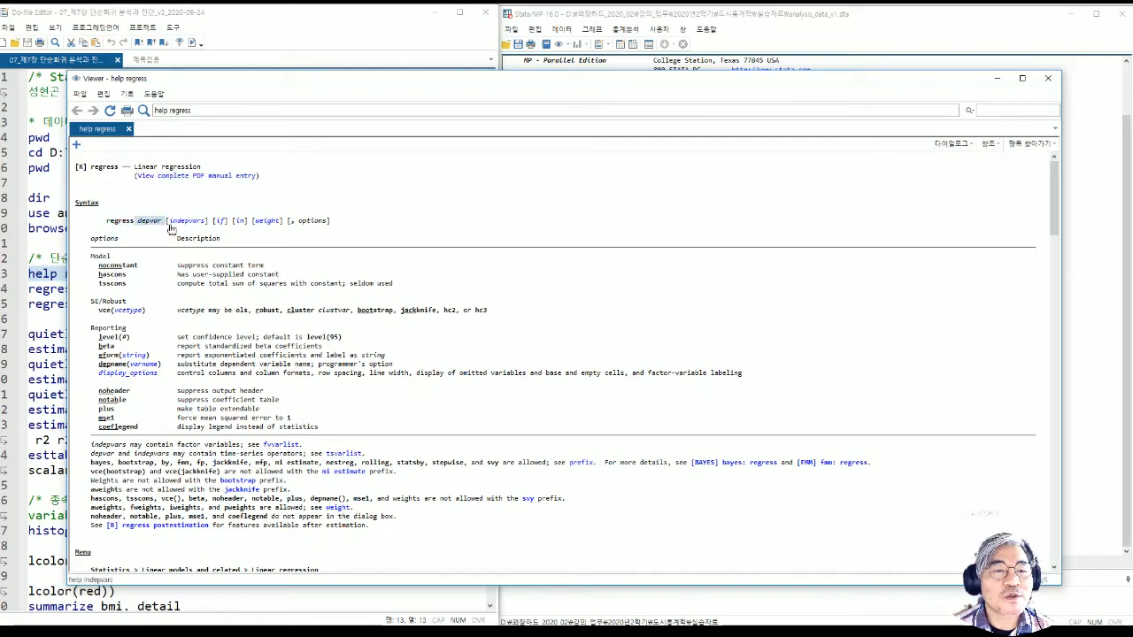
{"action": "left_click_drag", "start_coordinate": [168, 227], "coordinate": [209, 227]}
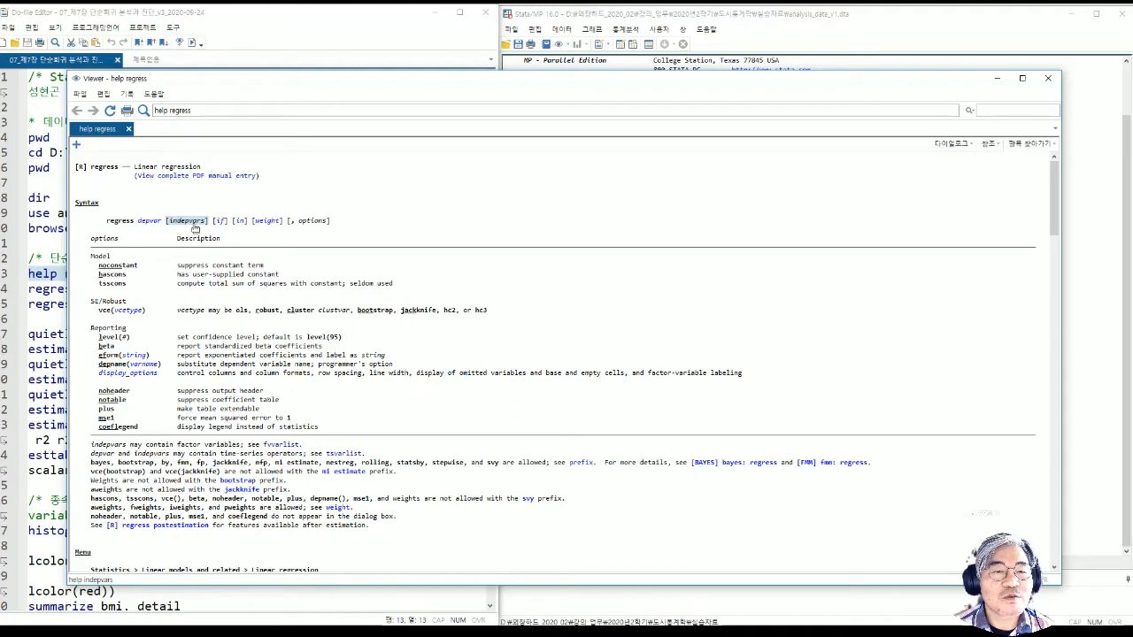
{"action": "left_click", "coordinate": [168, 233]}
{"action": "left_click_drag", "start_coordinate": [167, 223], "coordinate": [223, 224]}
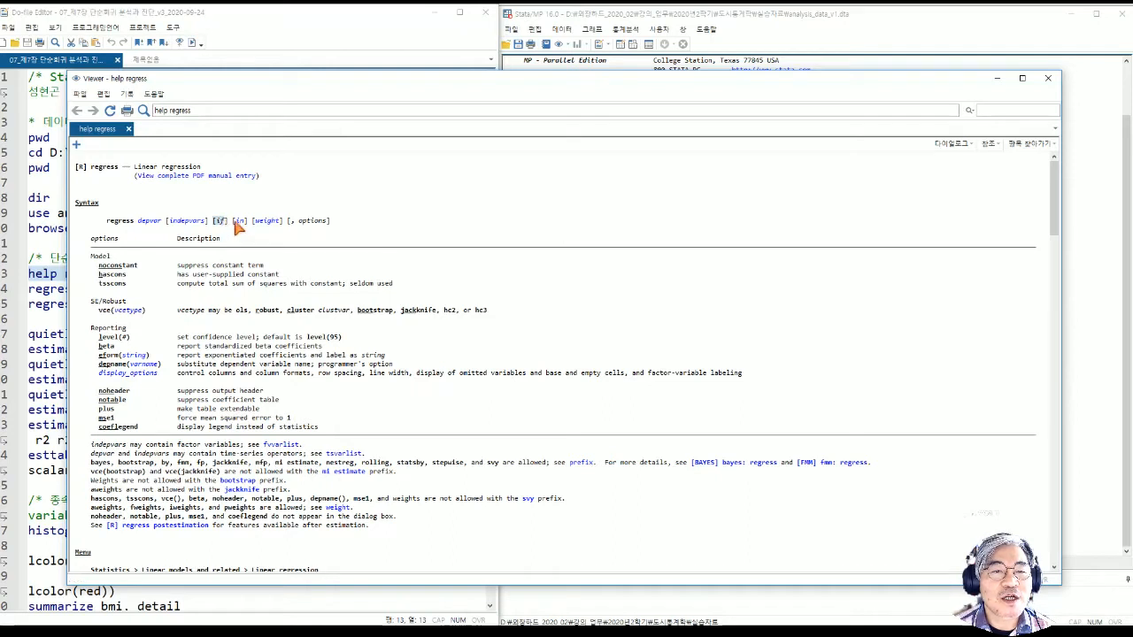
{"action": "left_click_drag", "start_coordinate": [232, 223], "coordinate": [247, 223]}
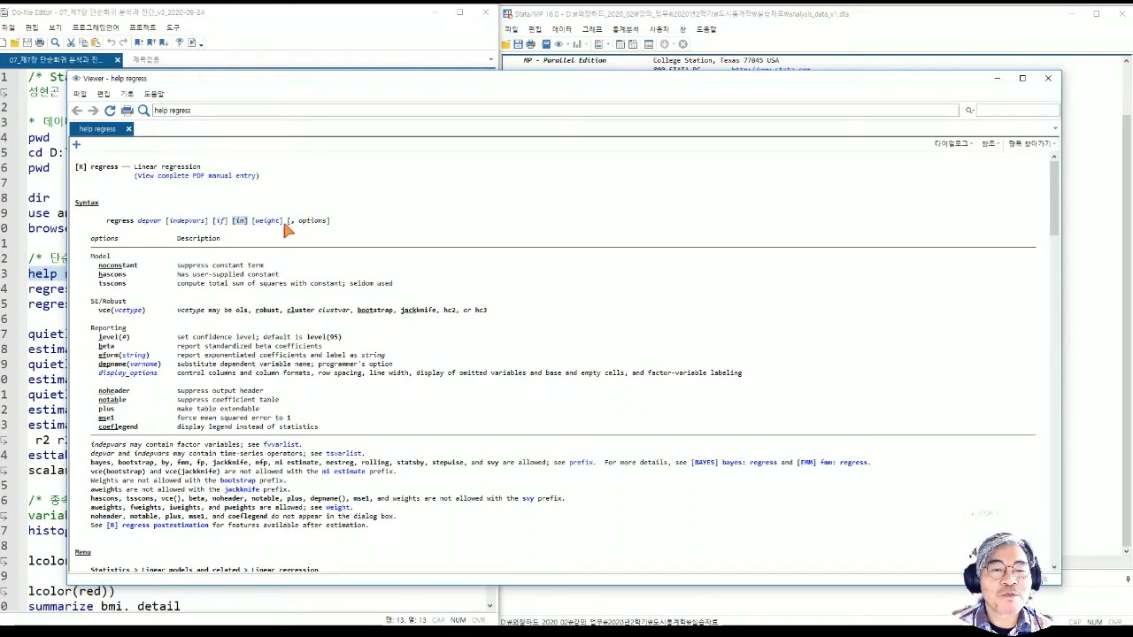
{"action": "left_click_drag", "start_coordinate": [289, 223], "coordinate": [330, 227]}
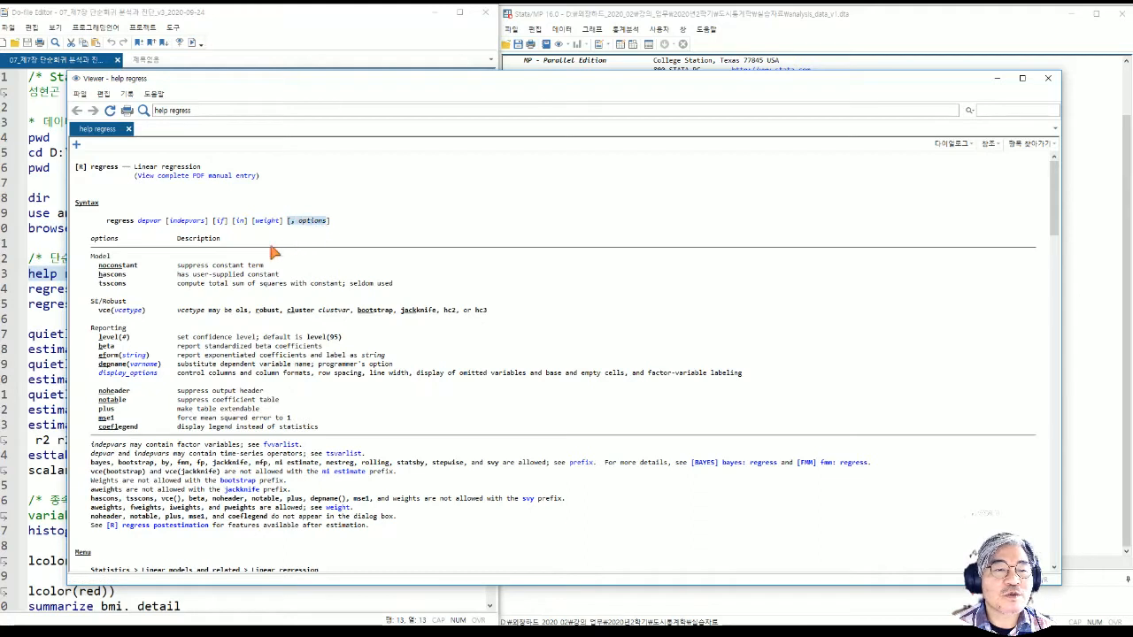
Examine the noconstant and vce(vcetype) options of regress, including the robust, bootstrap, jackknife and ols types.
{"action": "left_click_drag", "start_coordinate": [99, 265], "coordinate": [142, 267]}
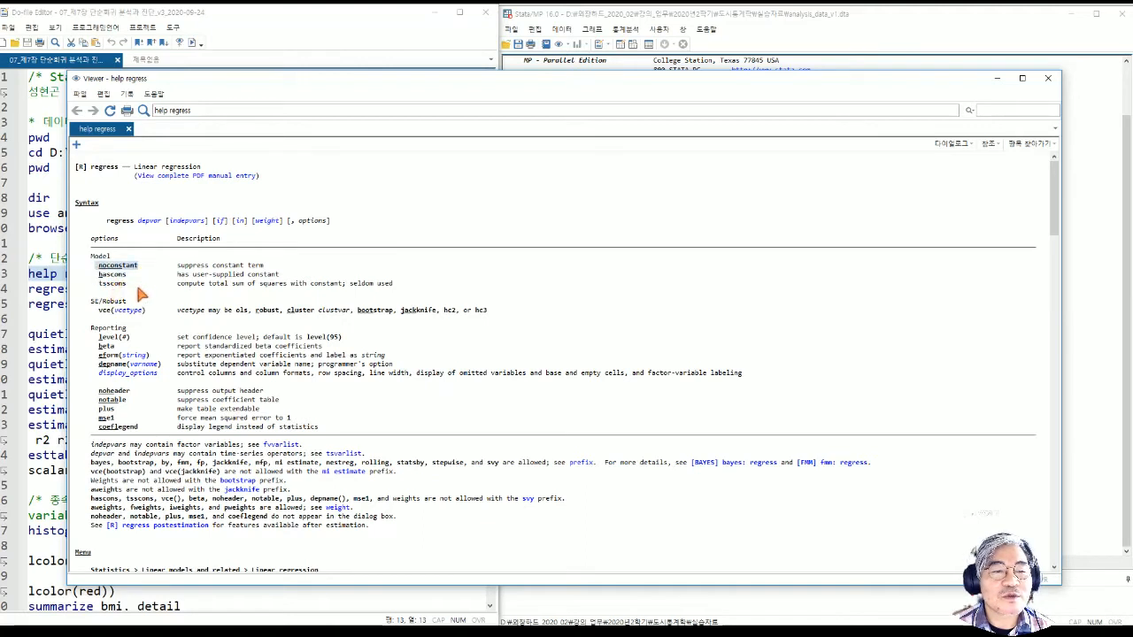
{"action": "left_click_drag", "start_coordinate": [98, 312], "coordinate": [149, 310]}
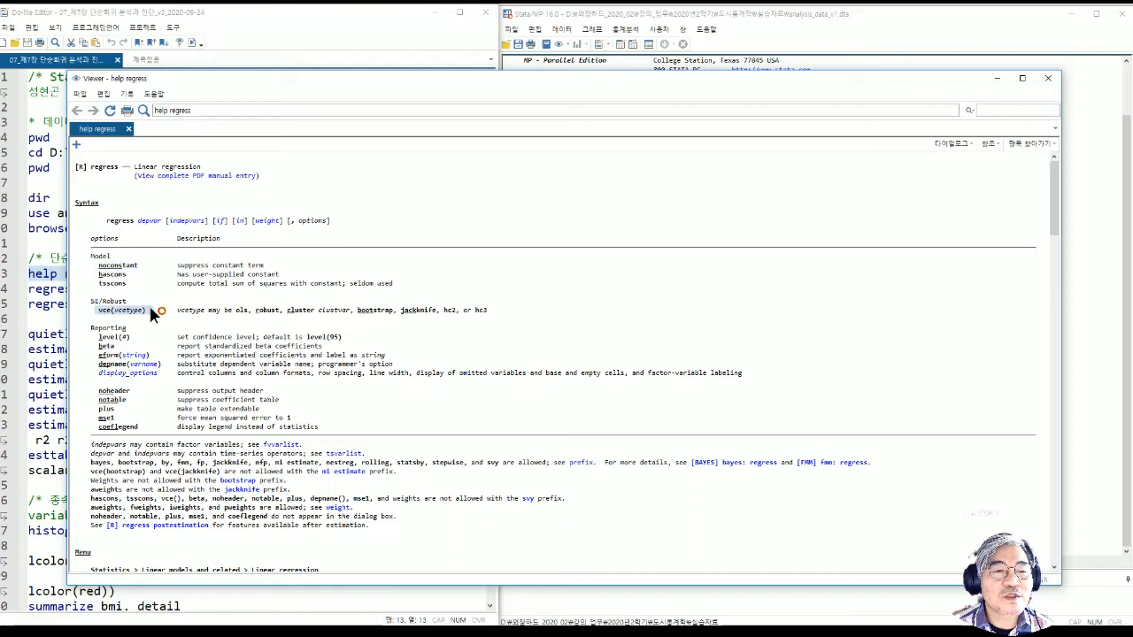
{"action": "double_click", "coordinate": [264, 311]}
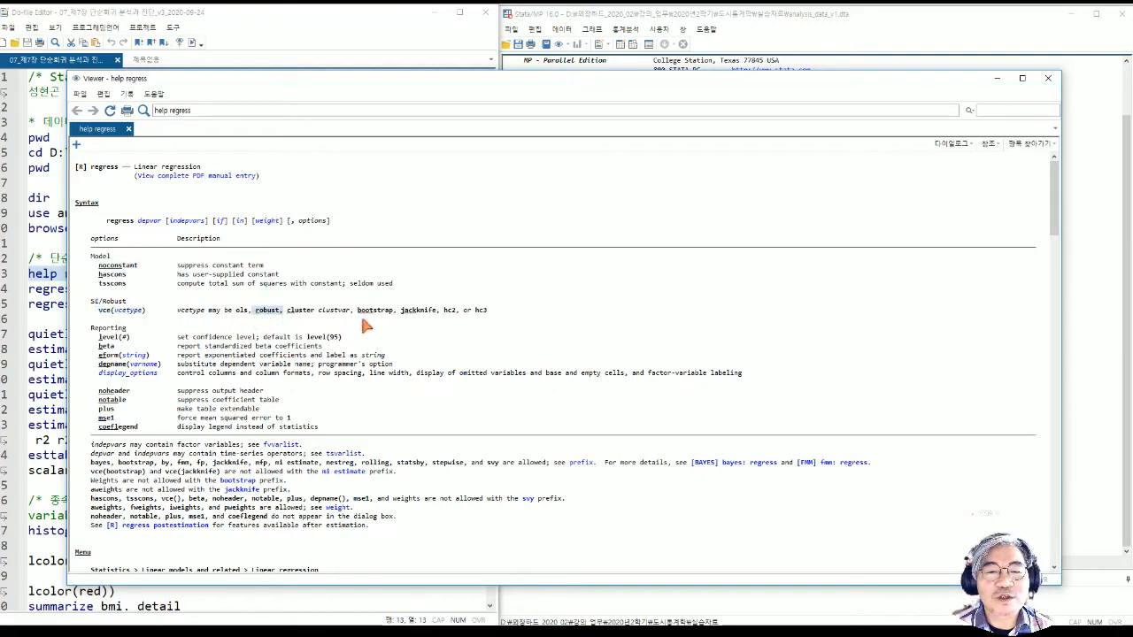
{"action": "double_click", "coordinate": [374, 312]}
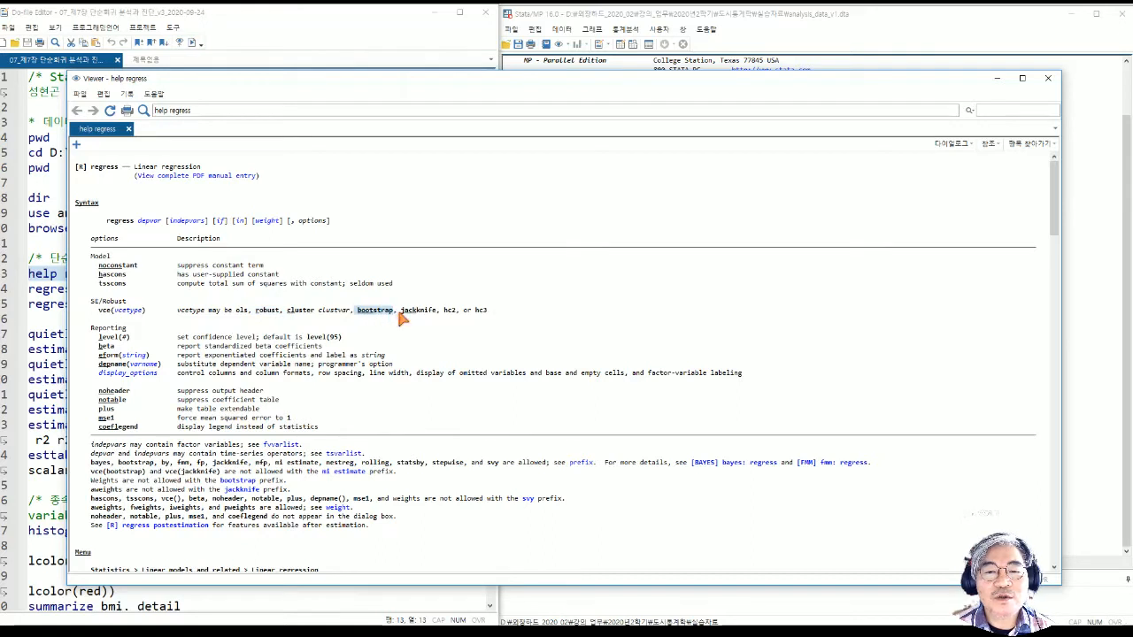
{"action": "double_click", "coordinate": [414, 314]}
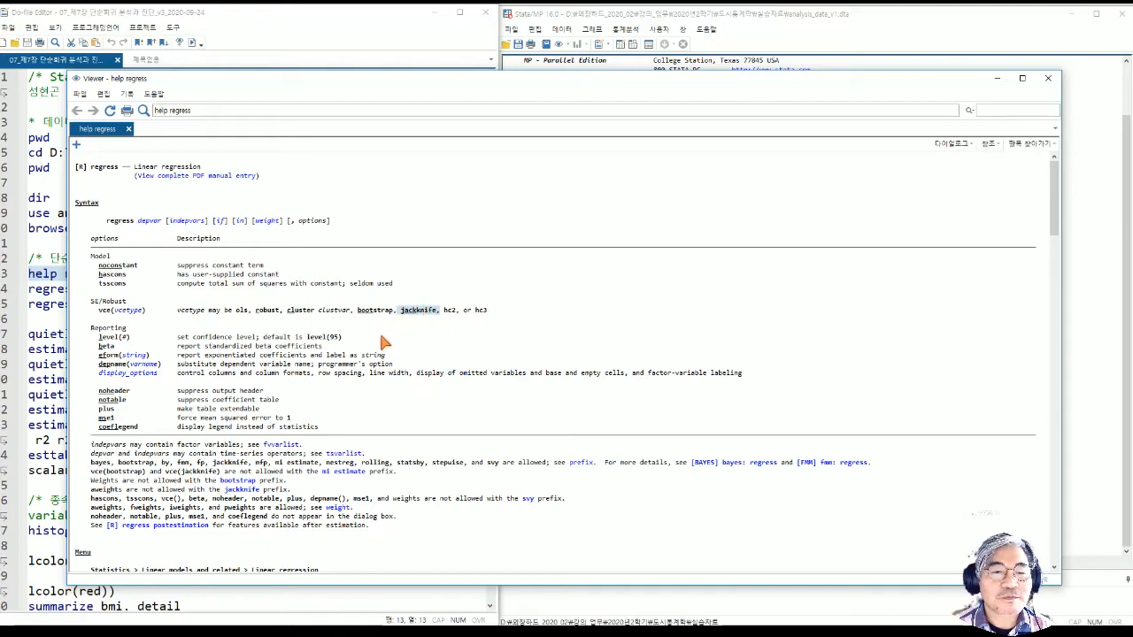
{"action": "left_click", "coordinate": [237, 311]}
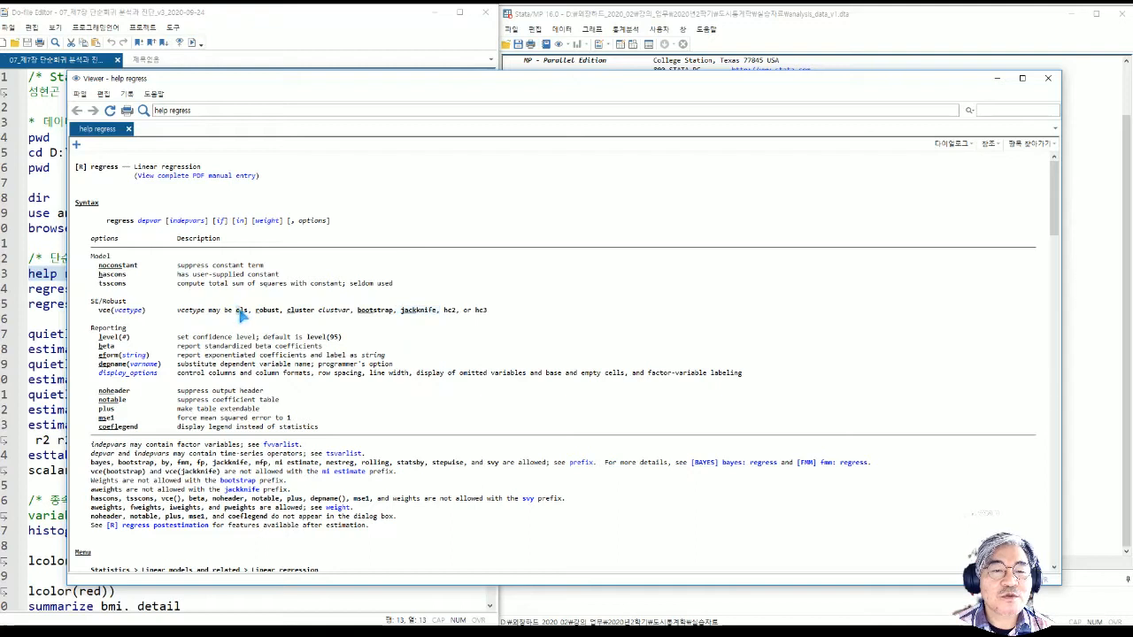
Examine the vce(vcetype) option with ols and the reporting options level(#), beta and eform(string) on the regress help page.
{"action": "left_click_drag", "start_coordinate": [239, 311], "coordinate": [248, 312]}
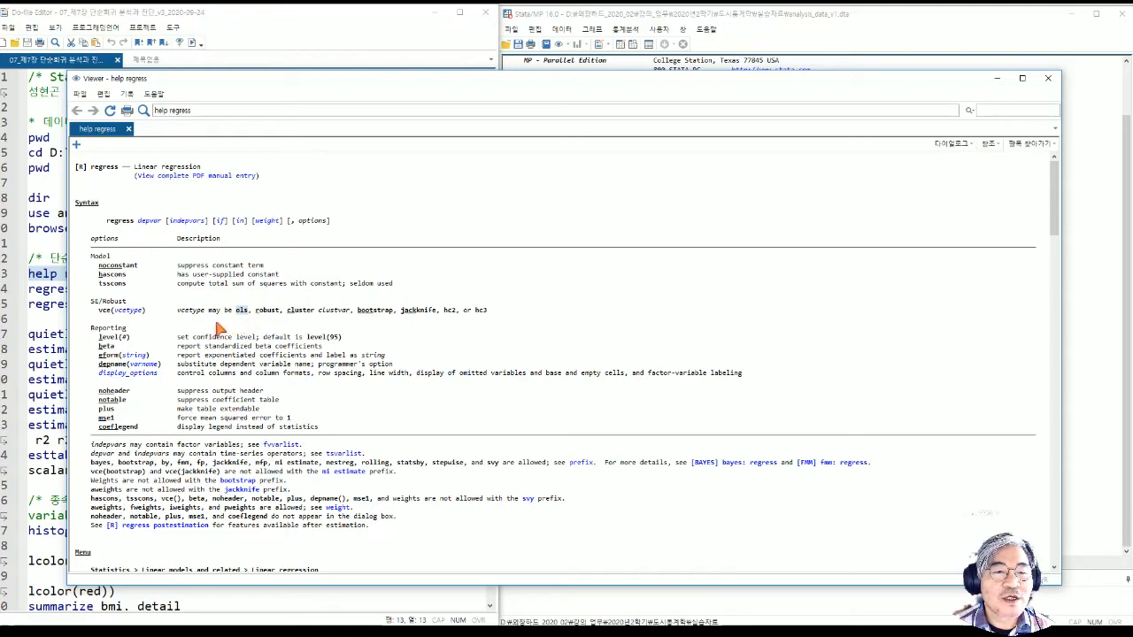
{"action": "left_click_drag", "start_coordinate": [97, 312], "coordinate": [146, 317]}
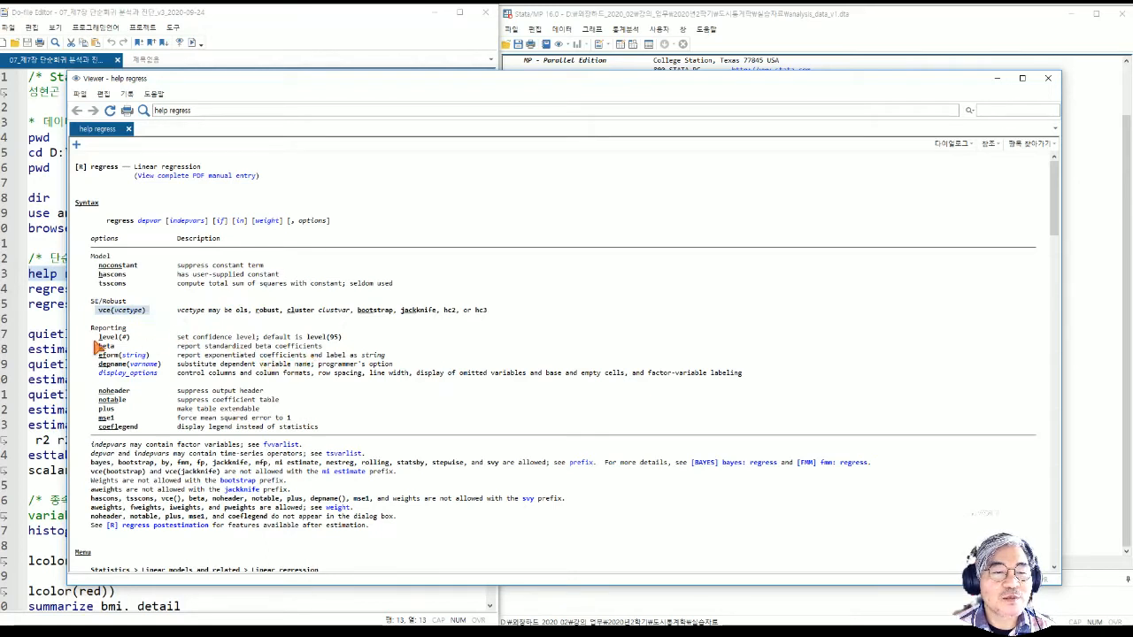
{"action": "left_click_drag", "start_coordinate": [96, 347], "coordinate": [326, 352]}
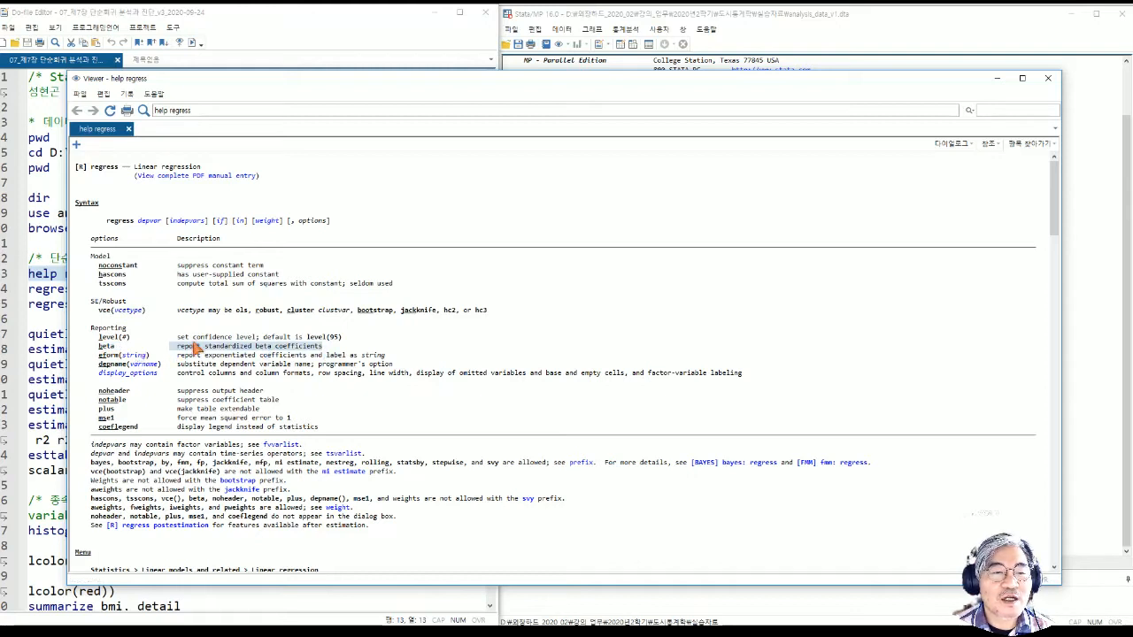
{"action": "left_click_drag", "start_coordinate": [95, 338], "coordinate": [130, 339]}
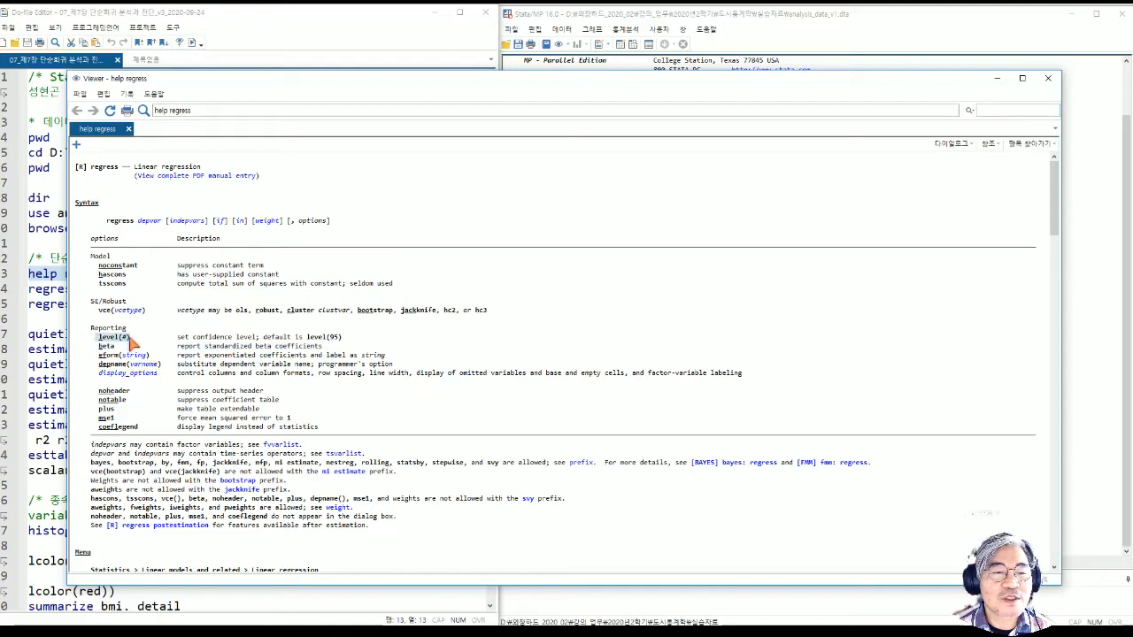
{"action": "left_click_drag", "start_coordinate": [312, 343], "coordinate": [344, 345]}
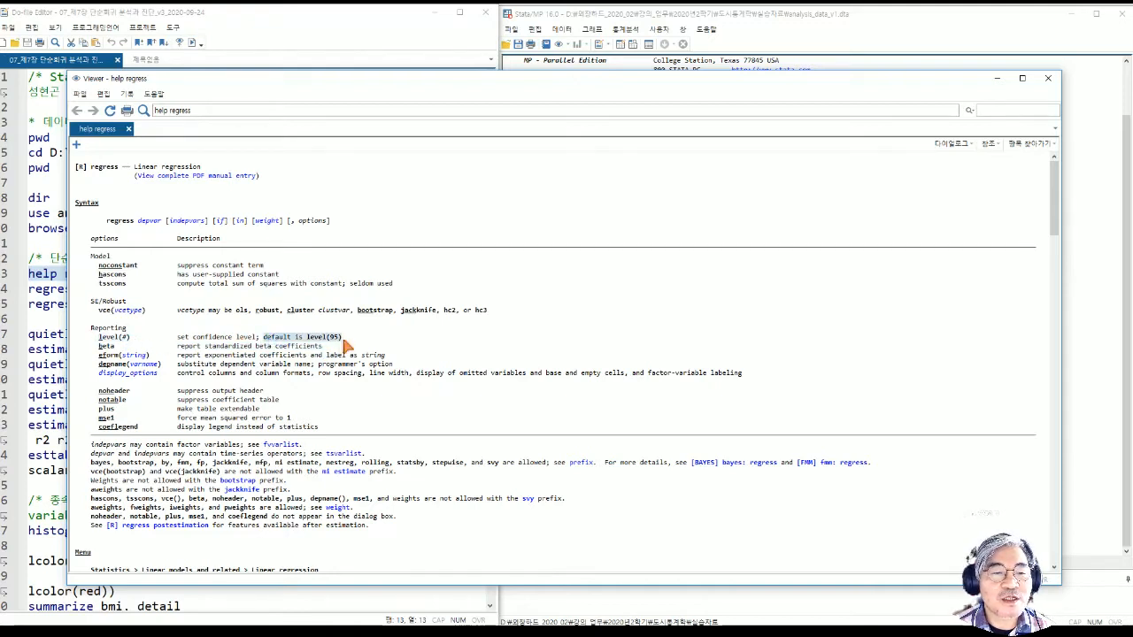
{"action": "left_click", "coordinate": [102, 359]}
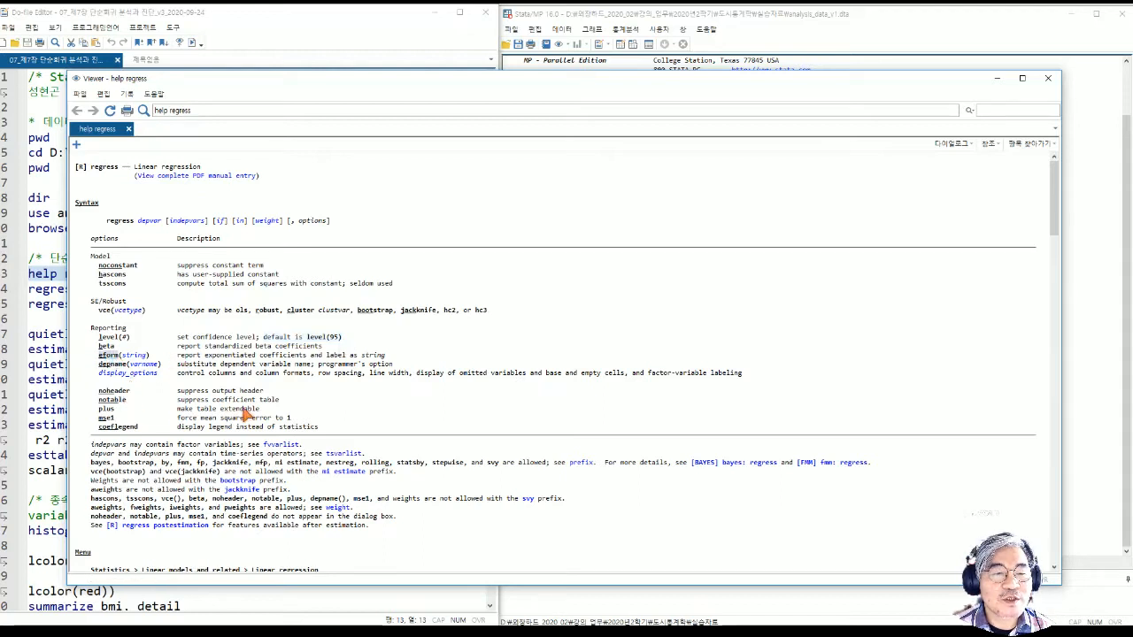
Examine the help page's linear regression examples, including sysuse auto, regress mpg weight foreign and regress, beta, and close the help window.
{"action": "scroll", "coordinate": [247, 416], "scroll_direction": "down", "scroll_amount": 6}
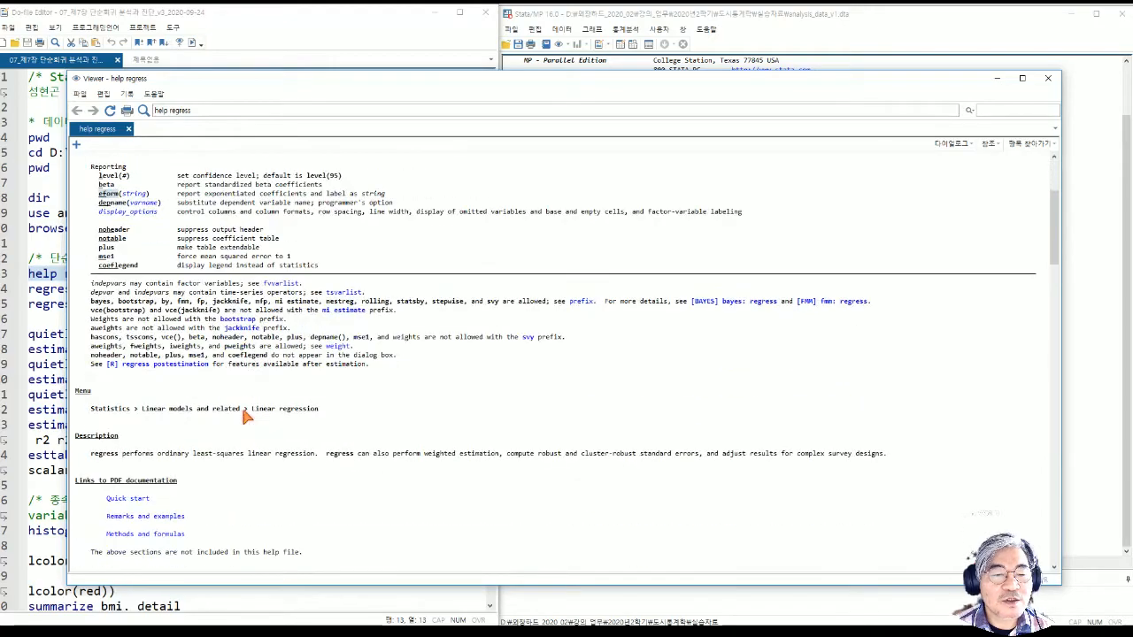
{"action": "scroll", "coordinate": [247, 416], "scroll_direction": "down", "scroll_amount": 20}
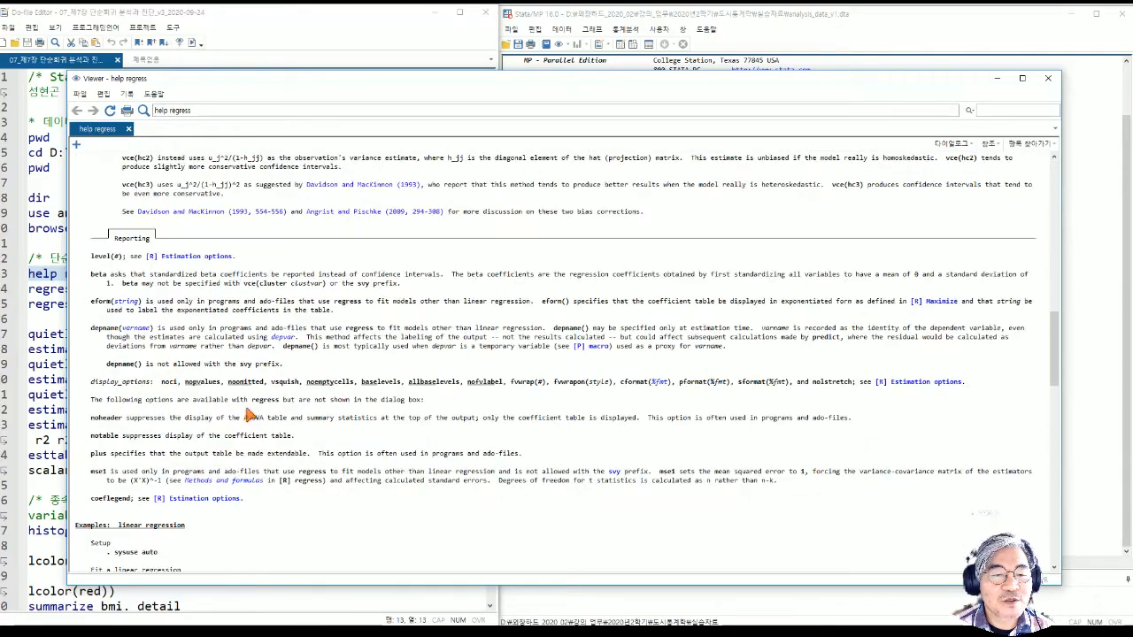
{"action": "scroll", "coordinate": [249, 416], "scroll_direction": "down", "scroll_amount": 12}
{"action": "scroll", "coordinate": [249, 414], "scroll_direction": "up", "scroll_amount": 3}
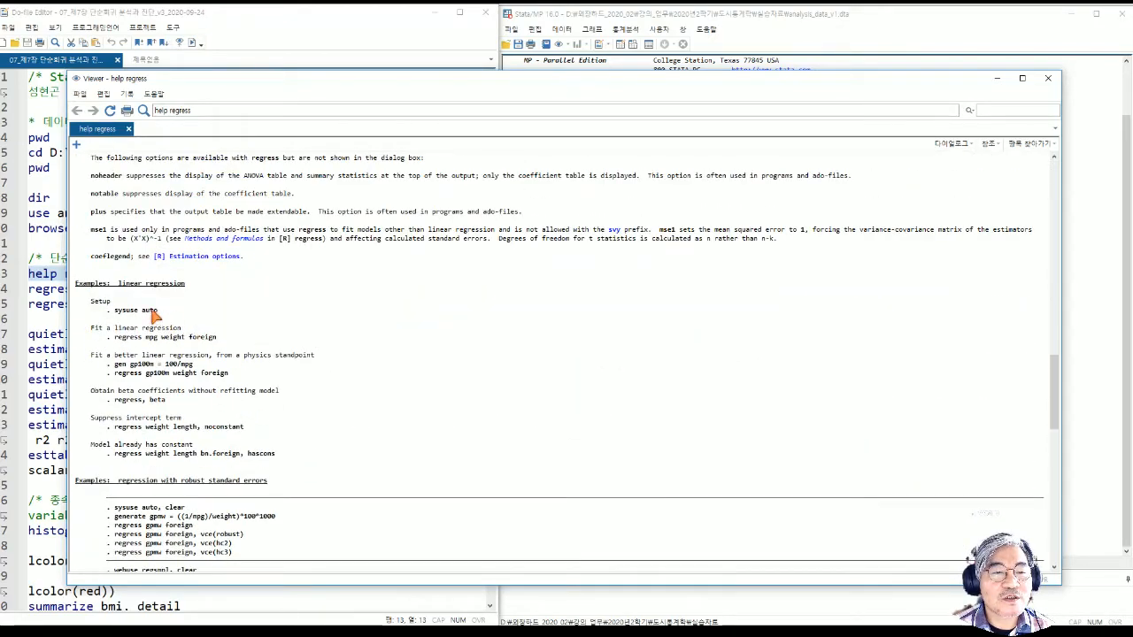
{"action": "left_click_drag", "start_coordinate": [113, 311], "coordinate": [161, 314]}
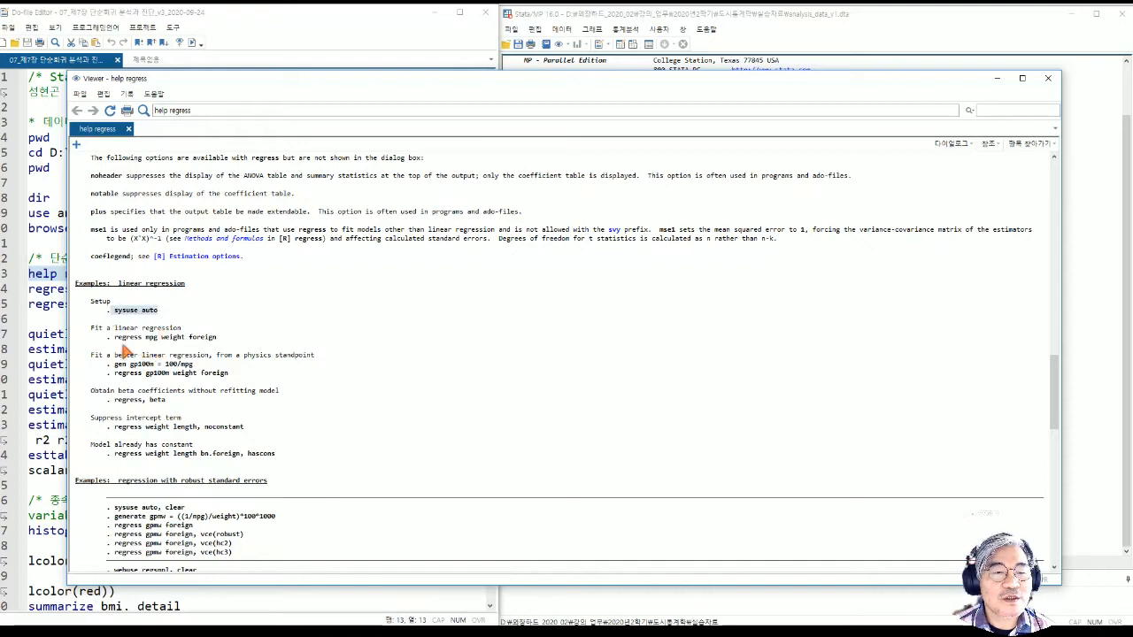
{"action": "left_click_drag", "start_coordinate": [115, 339], "coordinate": [218, 340]}
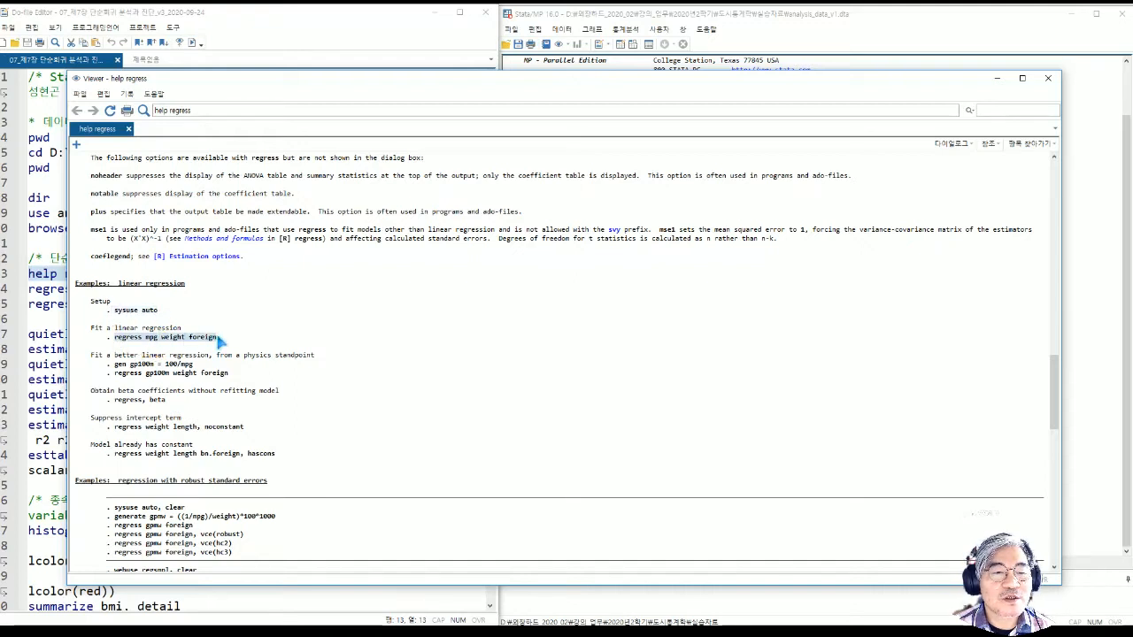
{"action": "double_click", "coordinate": [151, 338]}
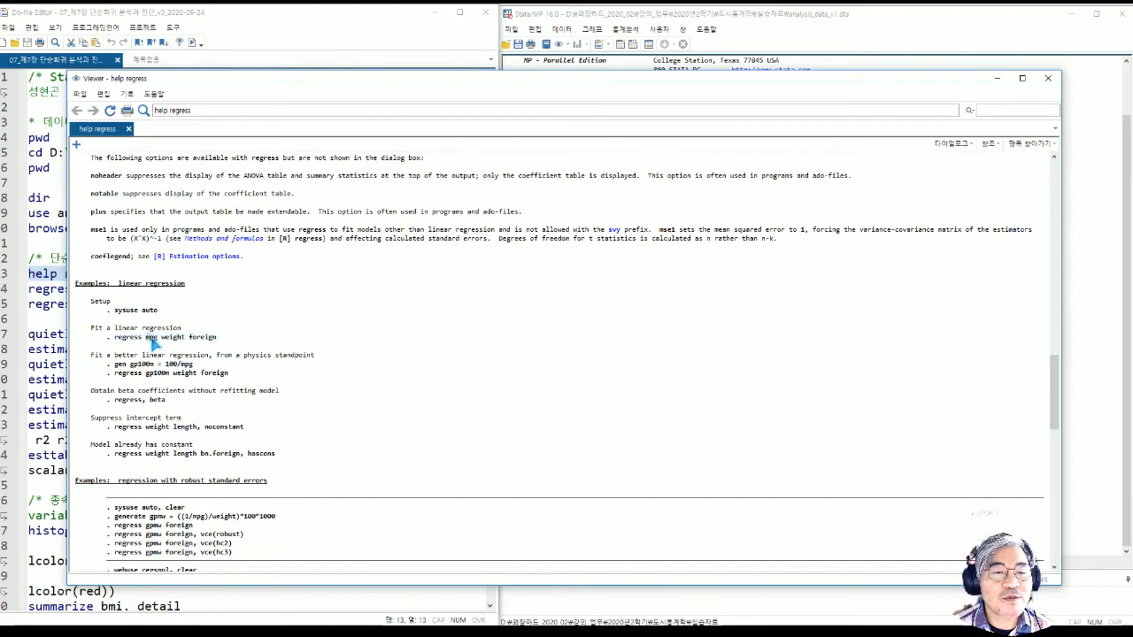
{"action": "left_click_drag", "start_coordinate": [161, 339], "coordinate": [221, 344]}
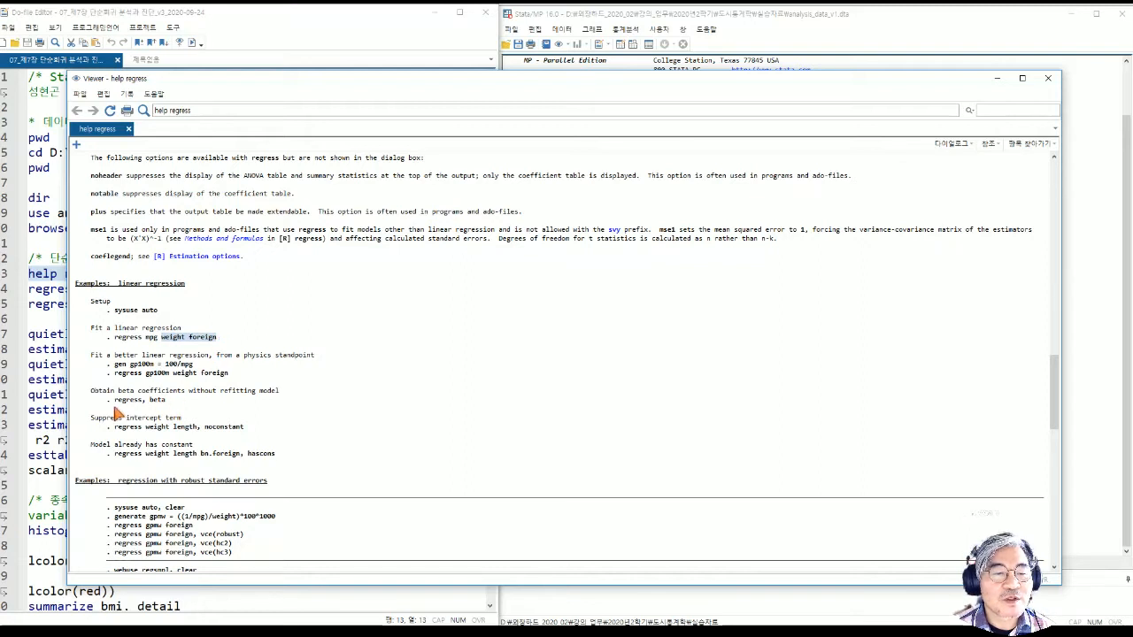
{"action": "left_click_drag", "start_coordinate": [116, 400], "coordinate": [171, 401]}
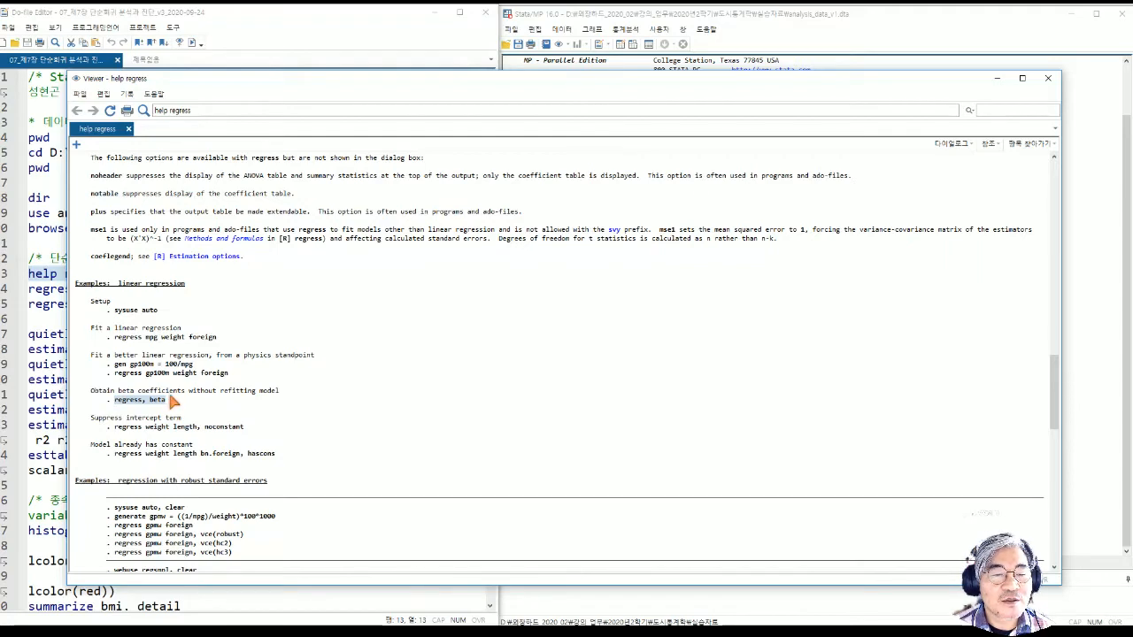
{"action": "left_click", "coordinate": [1048, 78]}
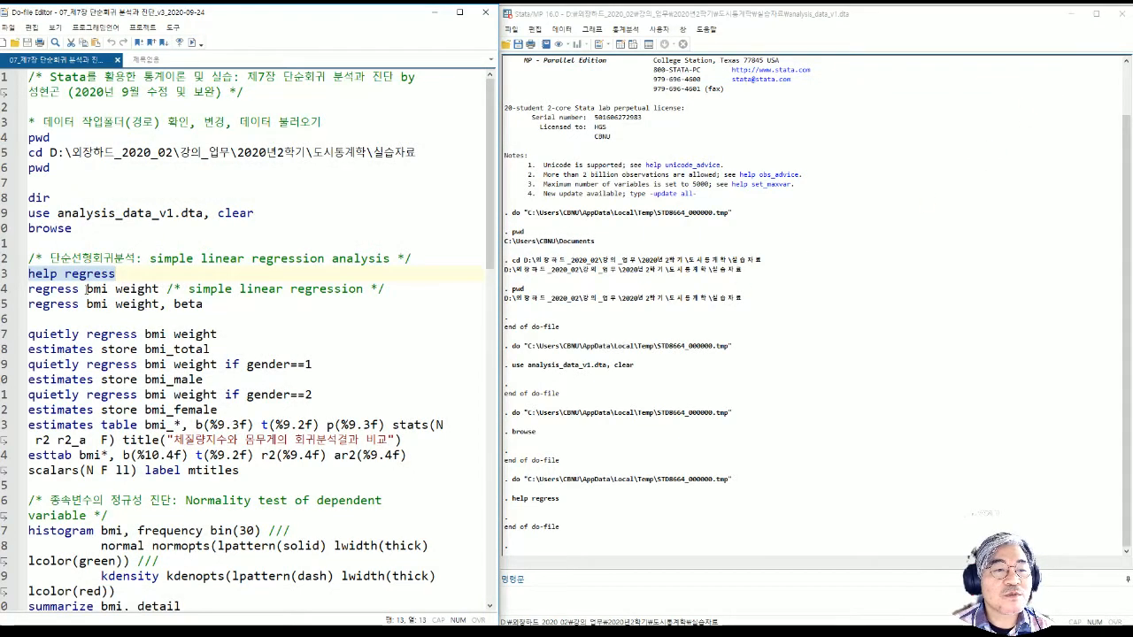
Run the do-file line regress bmi weight to fit a simple linear regression of bmi on weight.
{"action": "left_click_drag", "start_coordinate": [85, 289], "coordinate": [159, 289]}
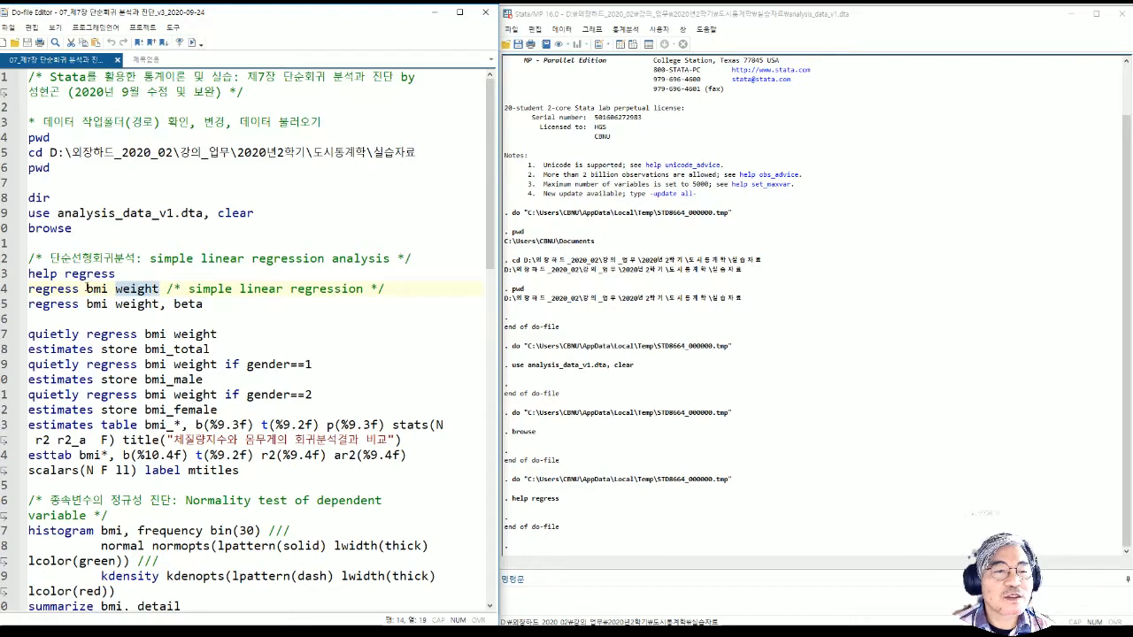
{"action": "left_click_drag", "start_coordinate": [80, 289], "coordinate": [28, 289]}
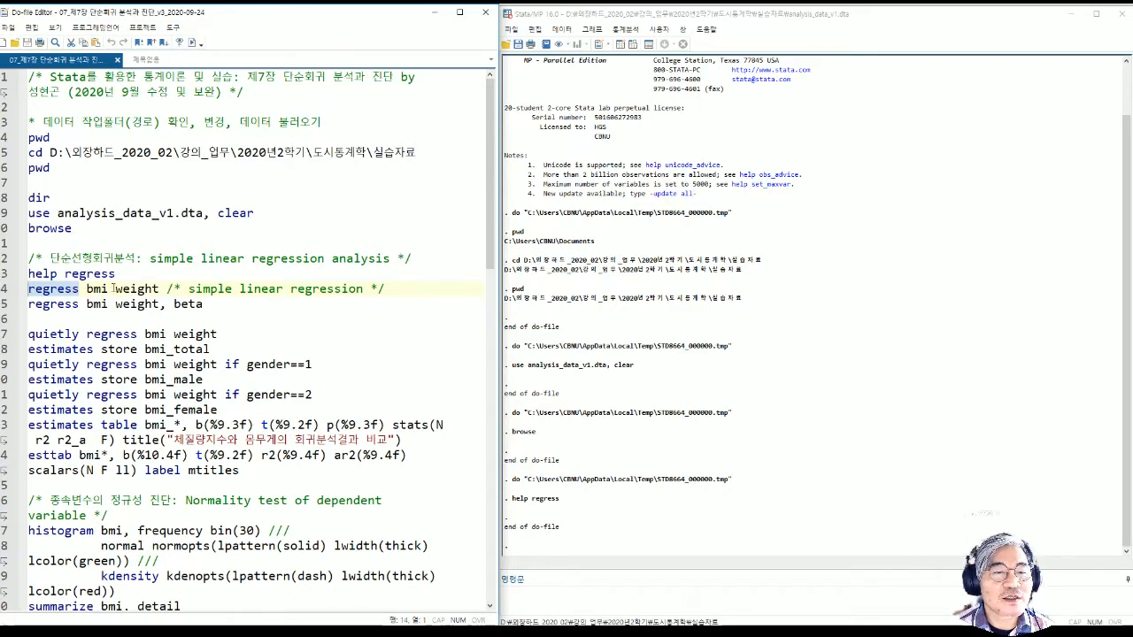
{"action": "left_click_drag", "start_coordinate": [160, 289], "coordinate": [28, 289]}
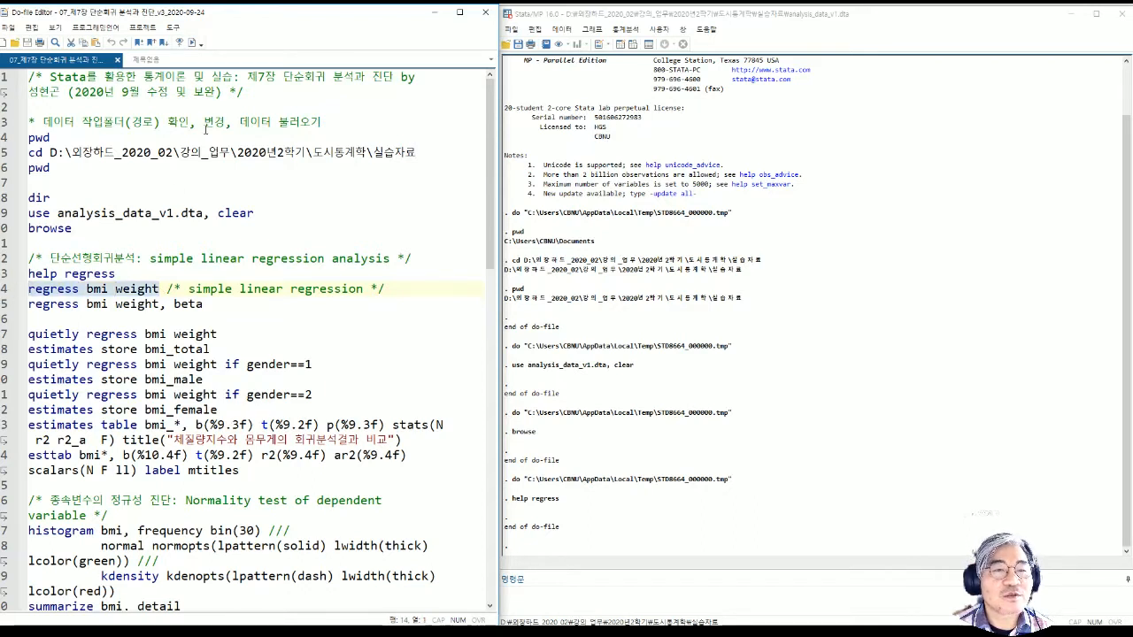
{"action": "left_click", "coordinate": [191, 42]}
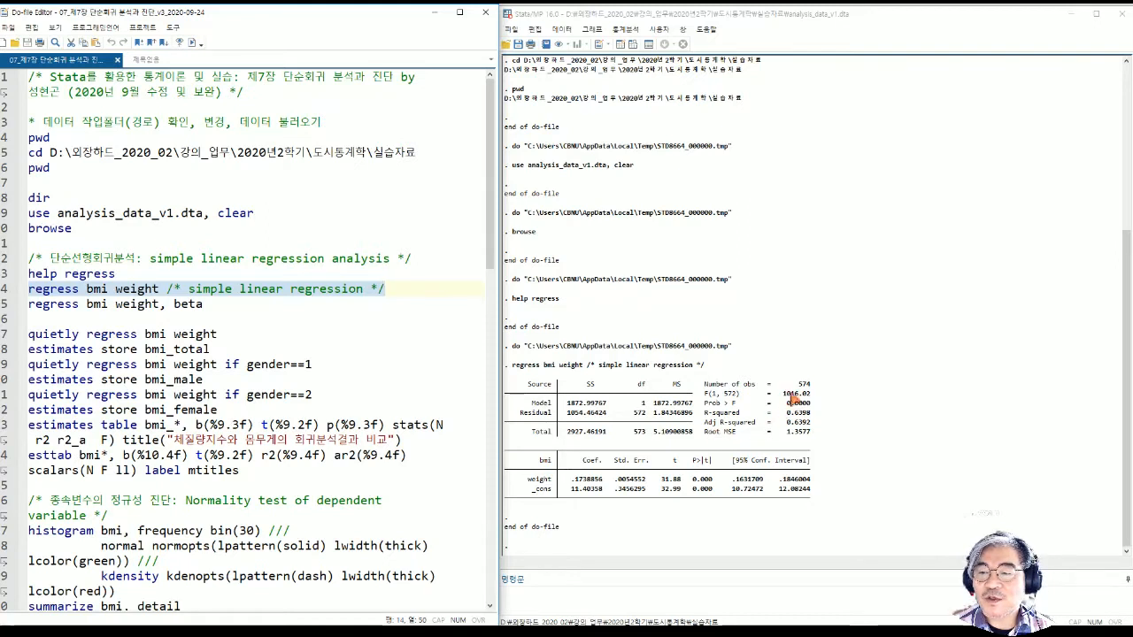
Examine the number of observations, the F statistic and Prob > F in the regression output's model summary.
{"action": "left_click", "coordinate": [802, 386]}
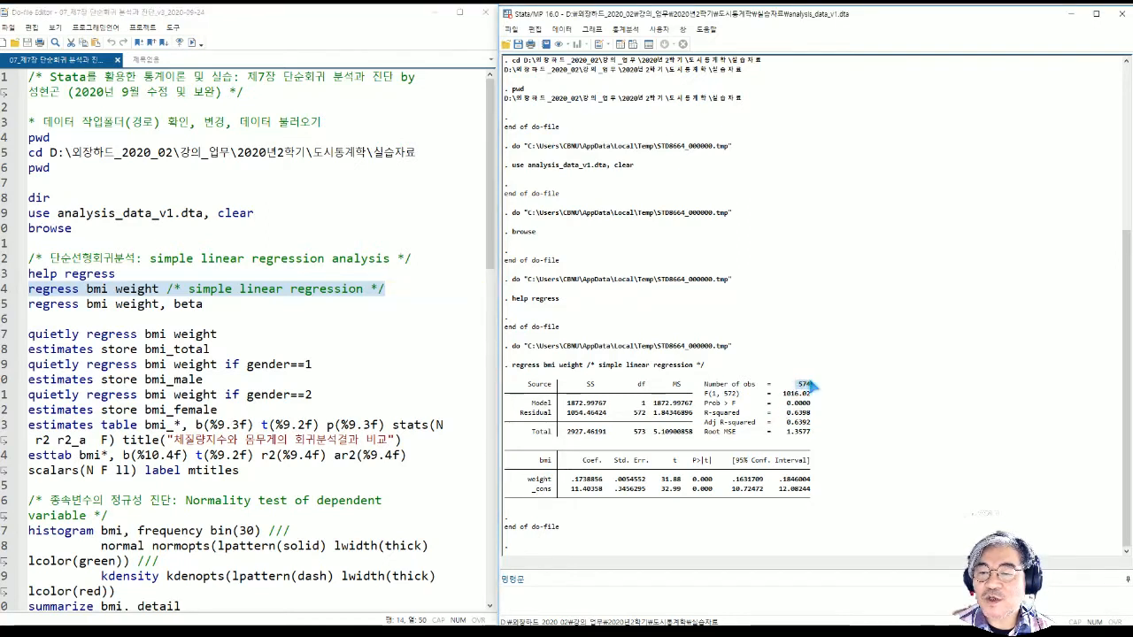
{"action": "left_click", "coordinate": [783, 401]}
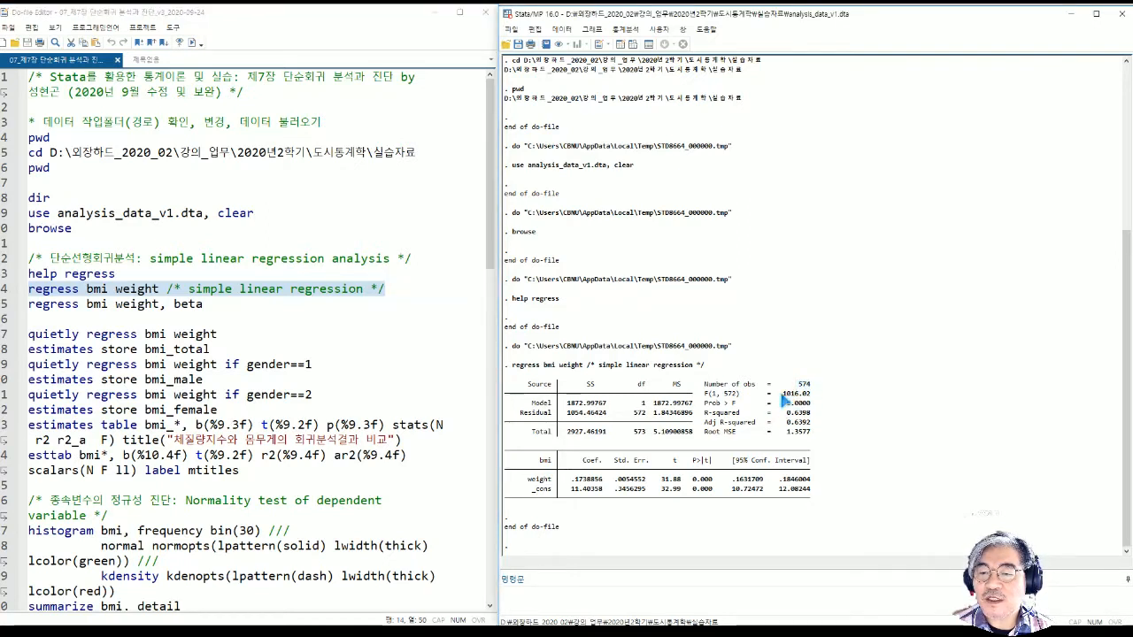
{"action": "left_click_drag", "start_coordinate": [782, 394], "coordinate": [814, 395]}
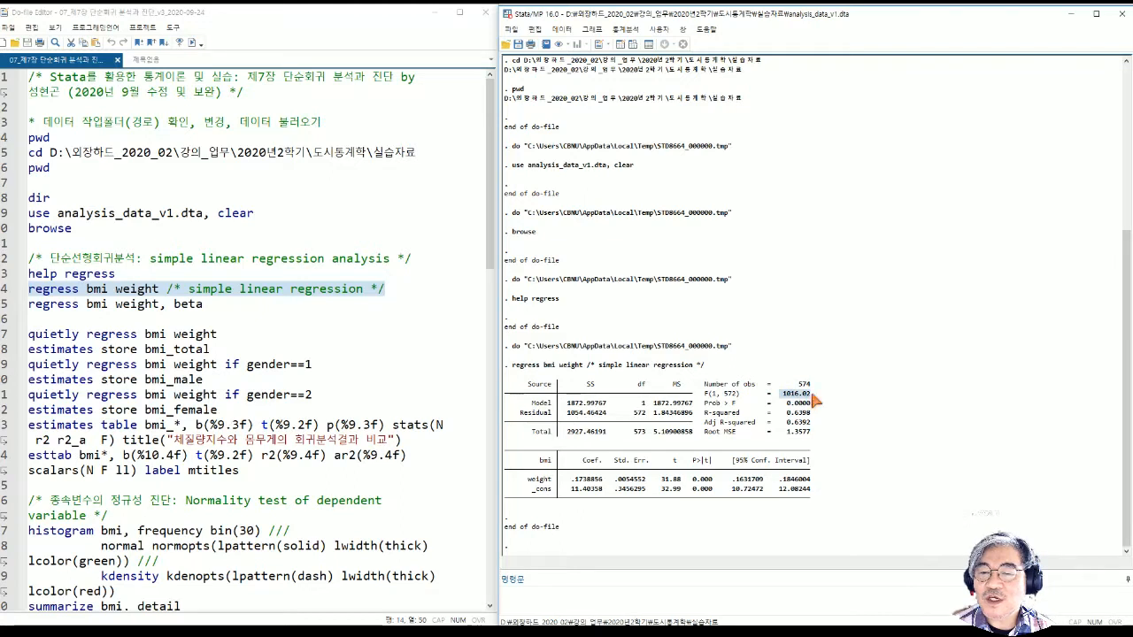
{"action": "left_click", "coordinate": [786, 411]}
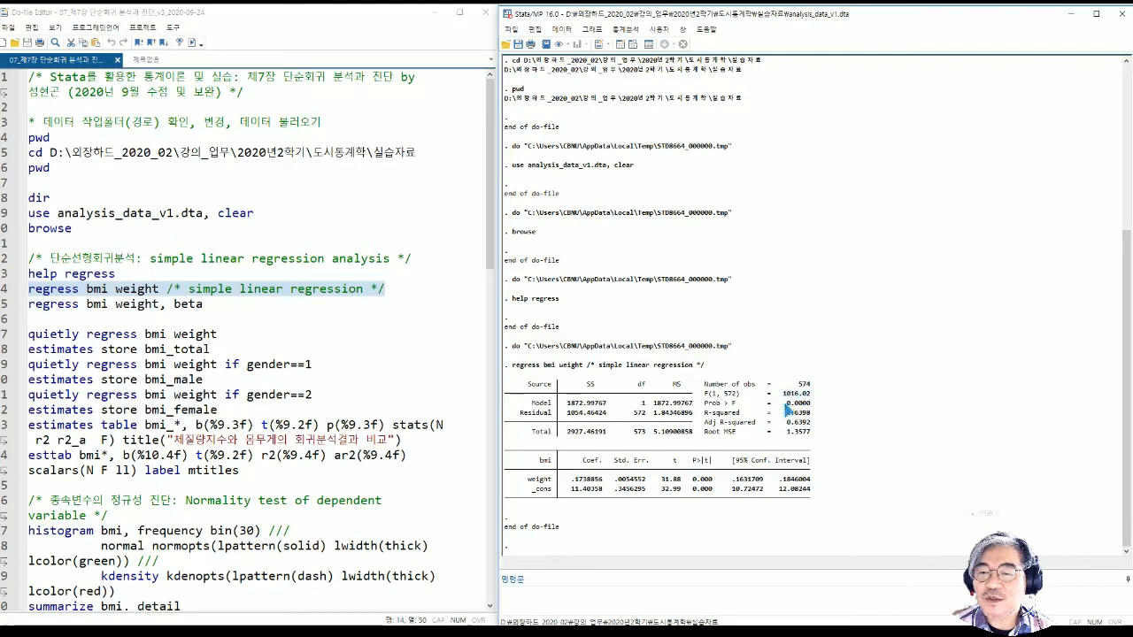
{"action": "left_click_drag", "start_coordinate": [786, 406], "coordinate": [811, 408]}
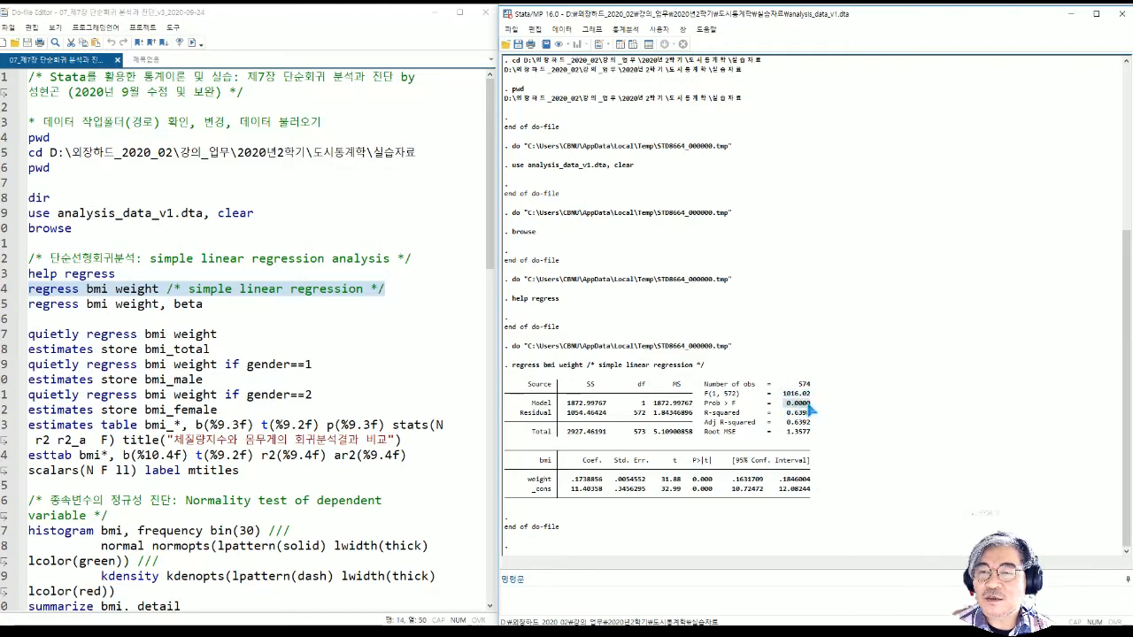
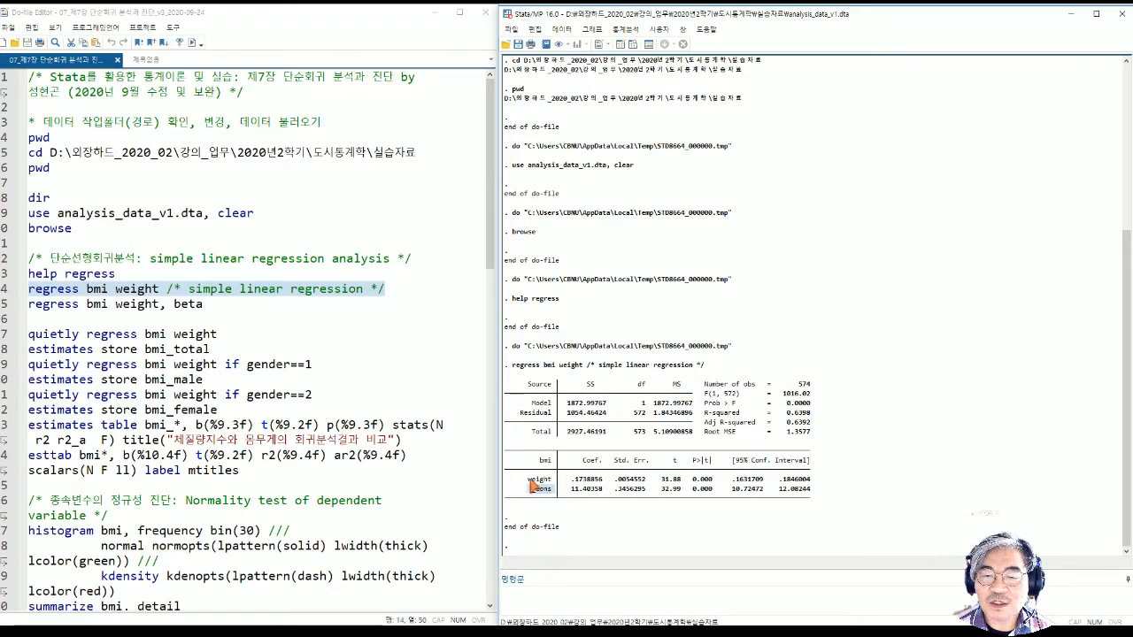
Examine the _cons row of the coefficient table, reading the constant's coefficient and P>|t| value.
{"action": "left_click_drag", "start_coordinate": [525, 479], "coordinate": [552, 479]}
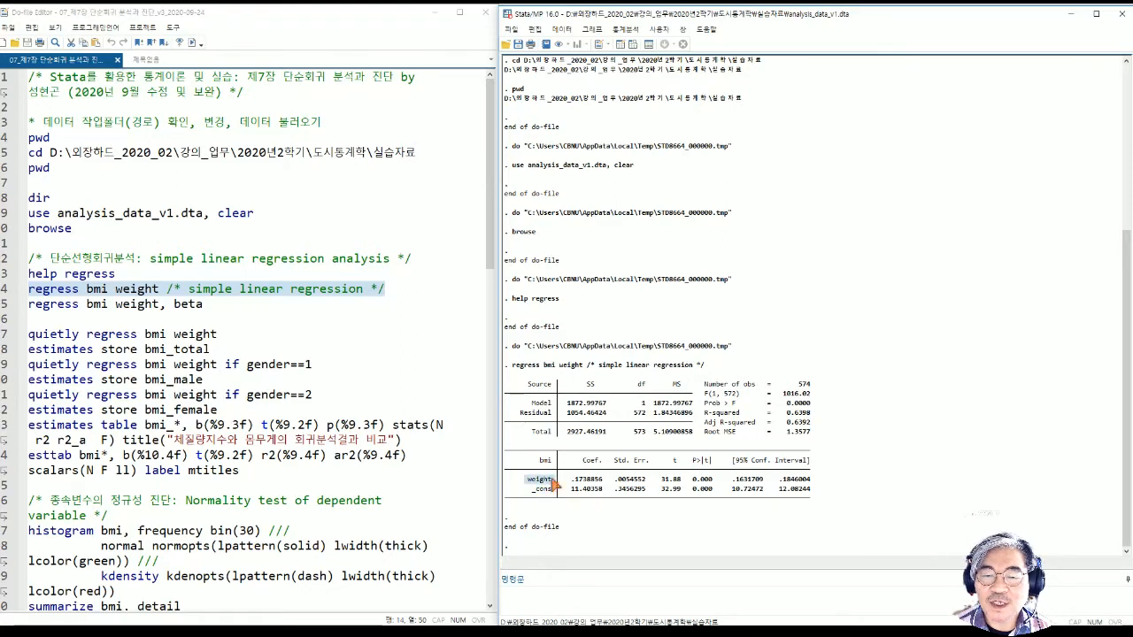
{"action": "left_click", "coordinate": [573, 498]}
{"action": "left_click_drag", "start_coordinate": [574, 498], "coordinate": [607, 498]}
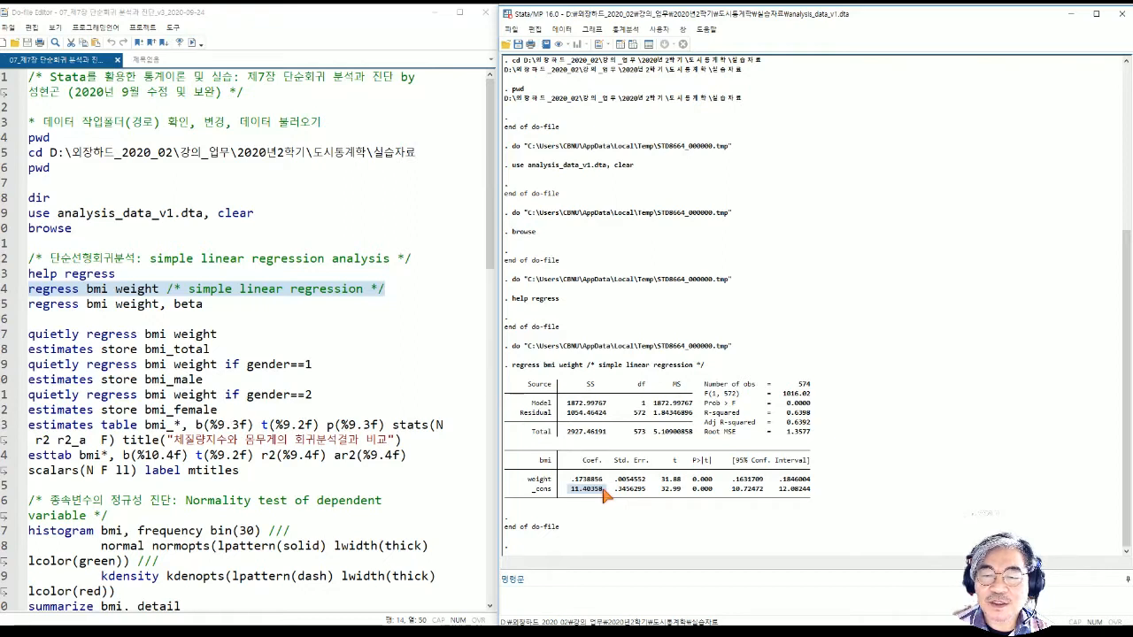
{"action": "left_click_drag", "start_coordinate": [690, 495], "coordinate": [714, 498]}
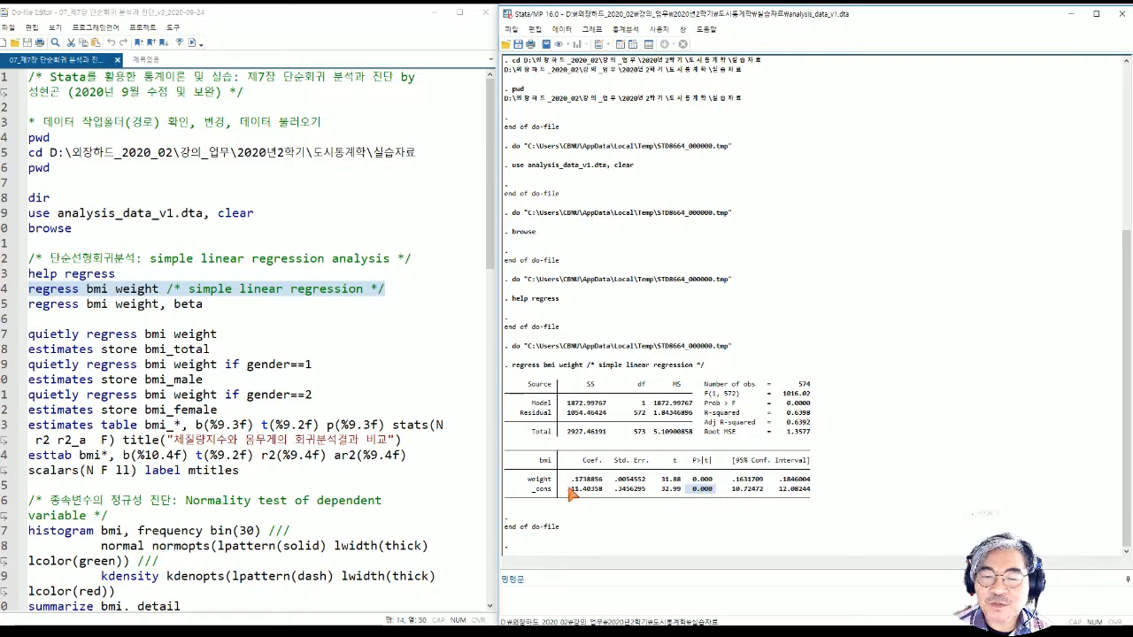
Examine the weight row of the coefficient table, reading its coefficient, t statistic and P>|t| value as its effect on bmi.
{"action": "left_click_drag", "start_coordinate": [526, 481], "coordinate": [558, 480]}
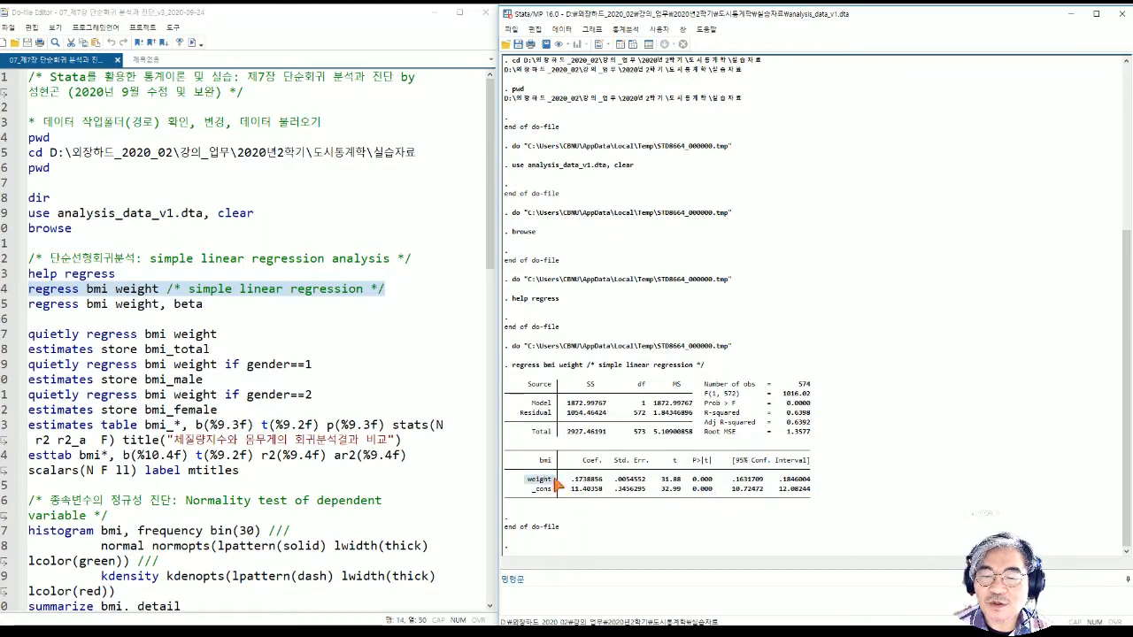
{"action": "left_click_drag", "start_coordinate": [567, 479], "coordinate": [602, 486]}
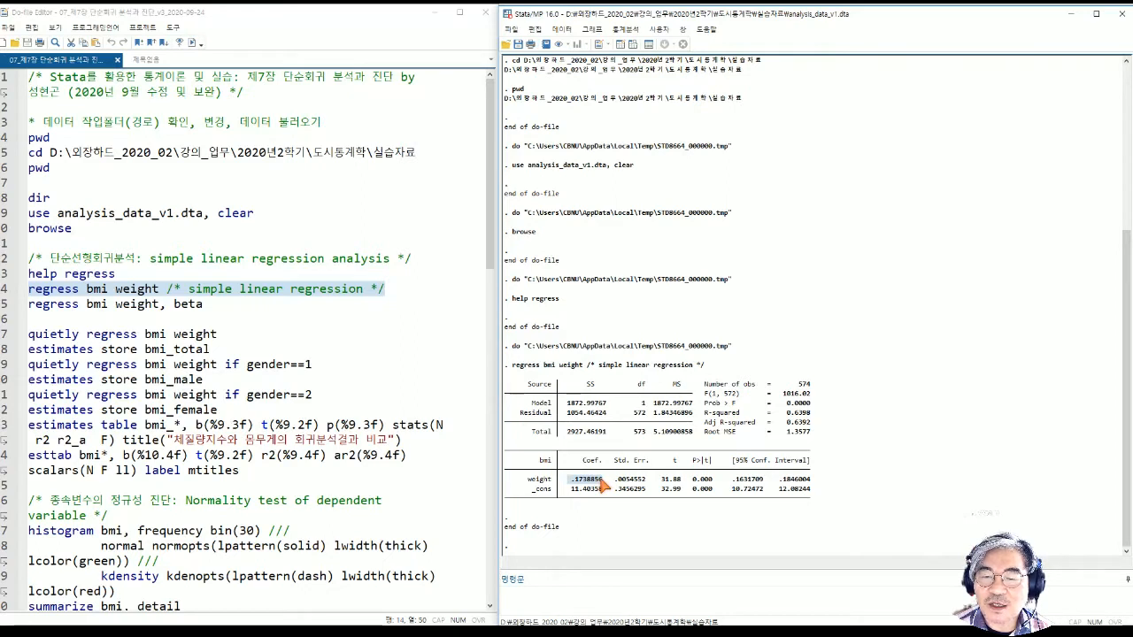
{"action": "left_click_drag", "start_coordinate": [660, 480], "coordinate": [714, 481]}
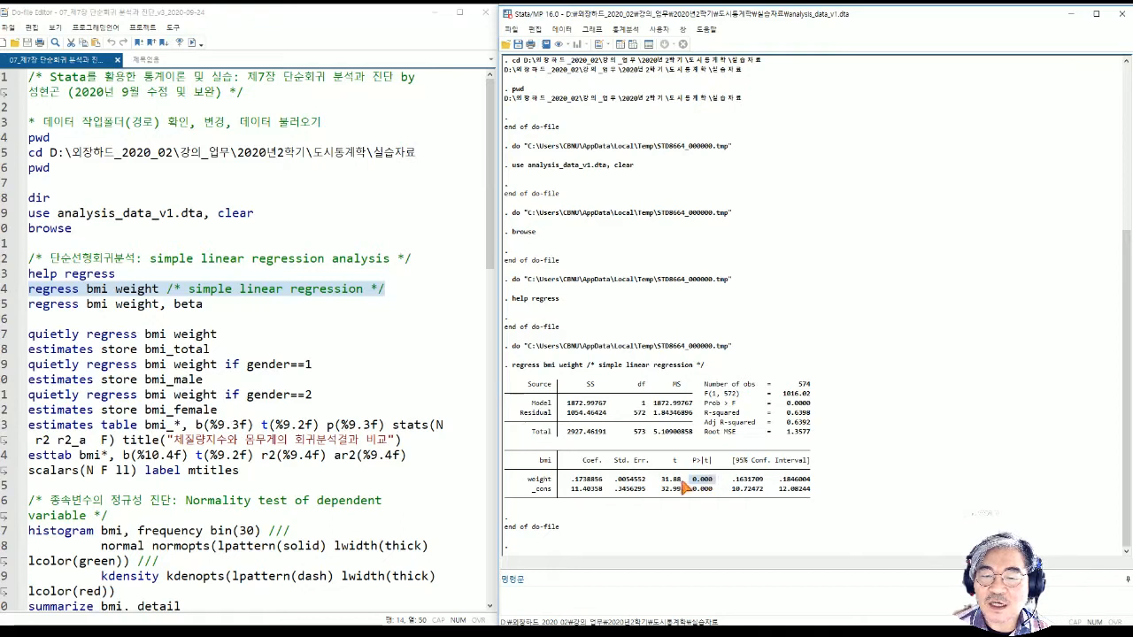
{"action": "left_click", "coordinate": [571, 485]}
{"action": "left_click_drag", "start_coordinate": [571, 485], "coordinate": [607, 486]}
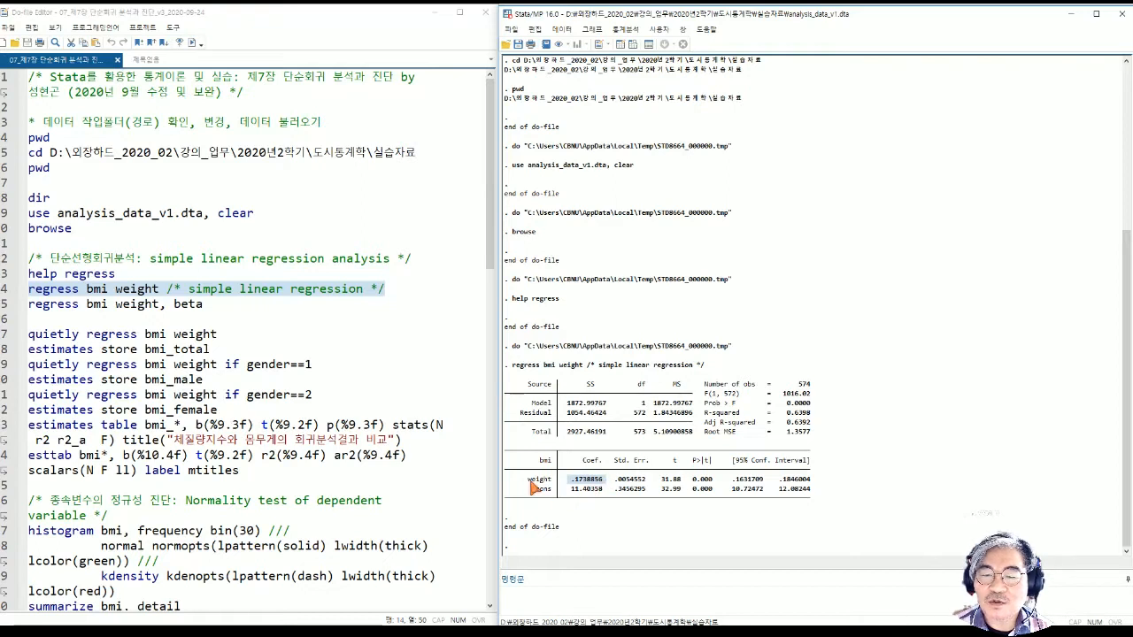
{"action": "left_click_drag", "start_coordinate": [528, 481], "coordinate": [607, 485]}
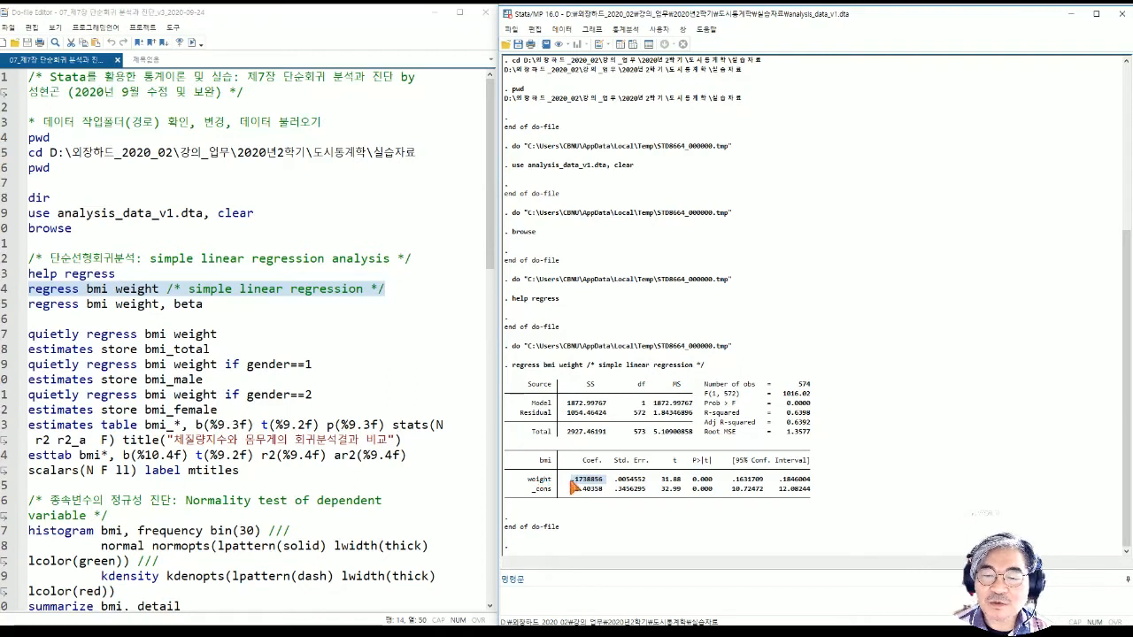
{"action": "left_click_drag", "start_coordinate": [526, 479], "coordinate": [605, 482]}
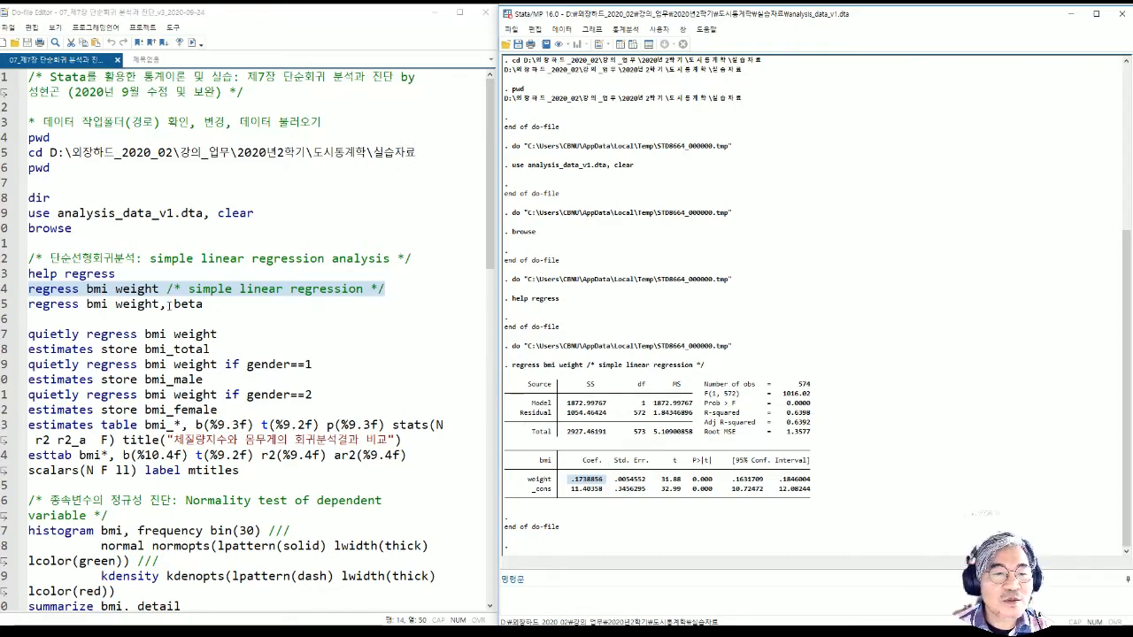
Run the do-file line regress bmi weight, beta and read the standardized Beta for weight in its output.
{"action": "left_click_drag", "start_coordinate": [224, 308], "coordinate": [26, 305]}
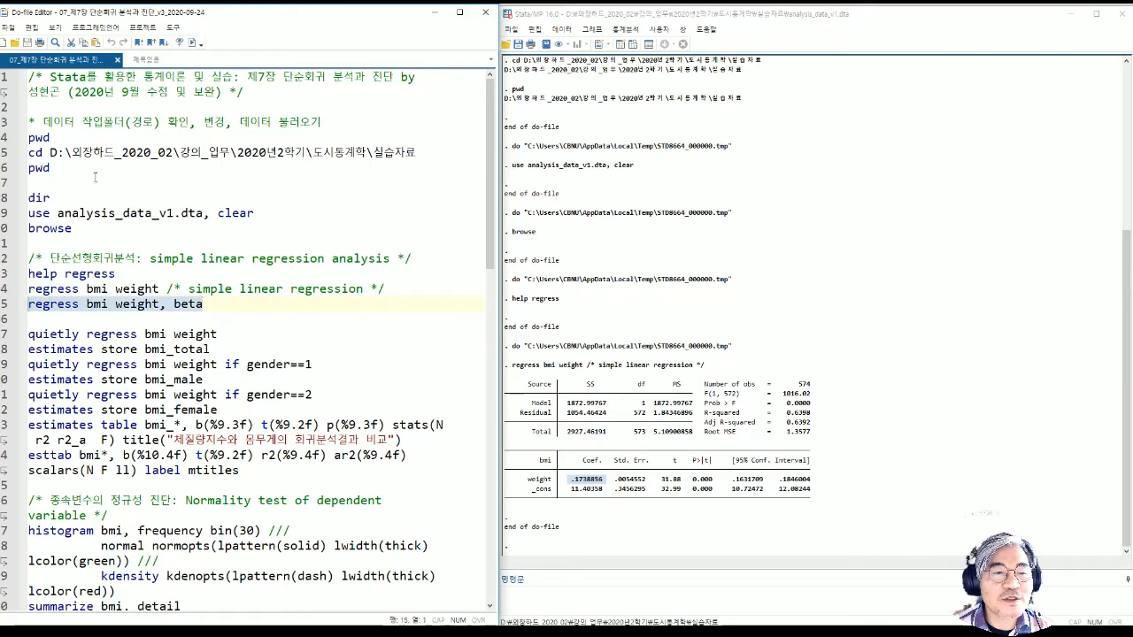
{"action": "left_click", "coordinate": [191, 44]}
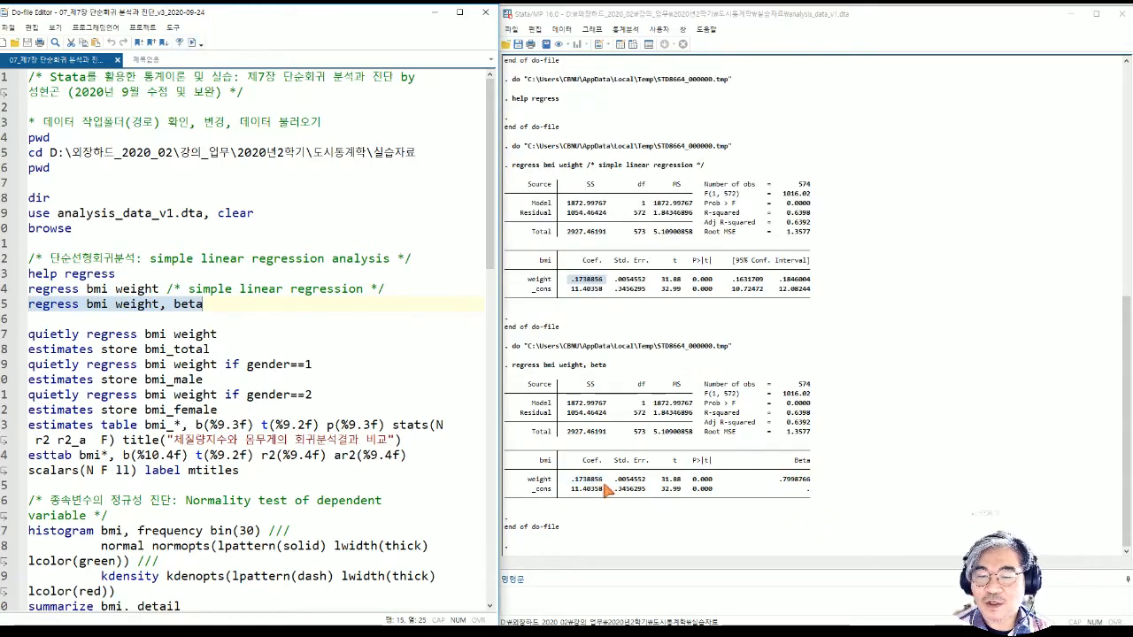
{"action": "left_click_drag", "start_coordinate": [768, 481], "coordinate": [808, 486]}
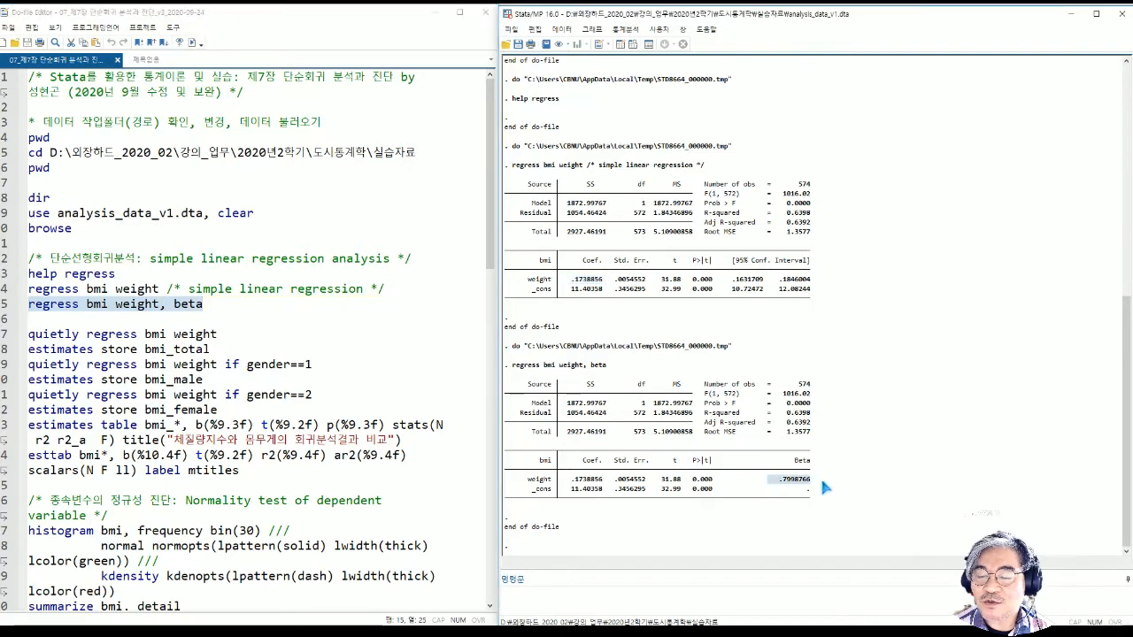
Duplicate the line regress bmi weight, beta onto a new line directly below it in the do-file.
{"action": "left_click", "coordinate": [207, 304]}
{"action": "key", "text": "Return"}
{"action": "key", "text": "Up"}
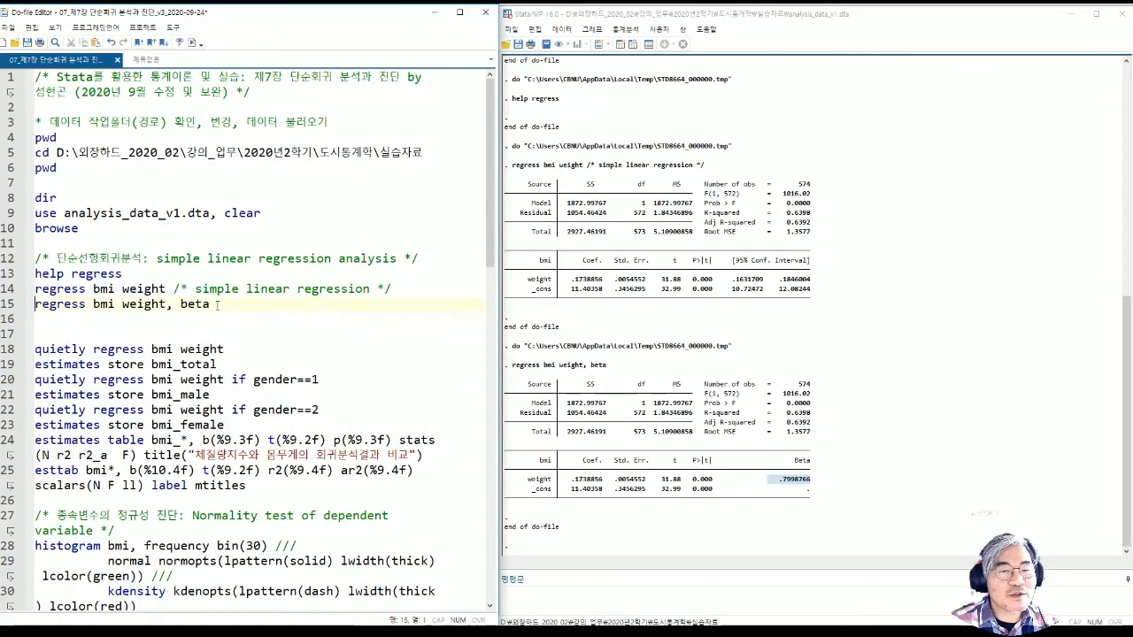
{"action": "key", "text": "shift+End"}
{"action": "key", "text": "ctrl+c"}
{"action": "key", "text": "Down"}
{"action": "key", "text": "ctrl+v"}
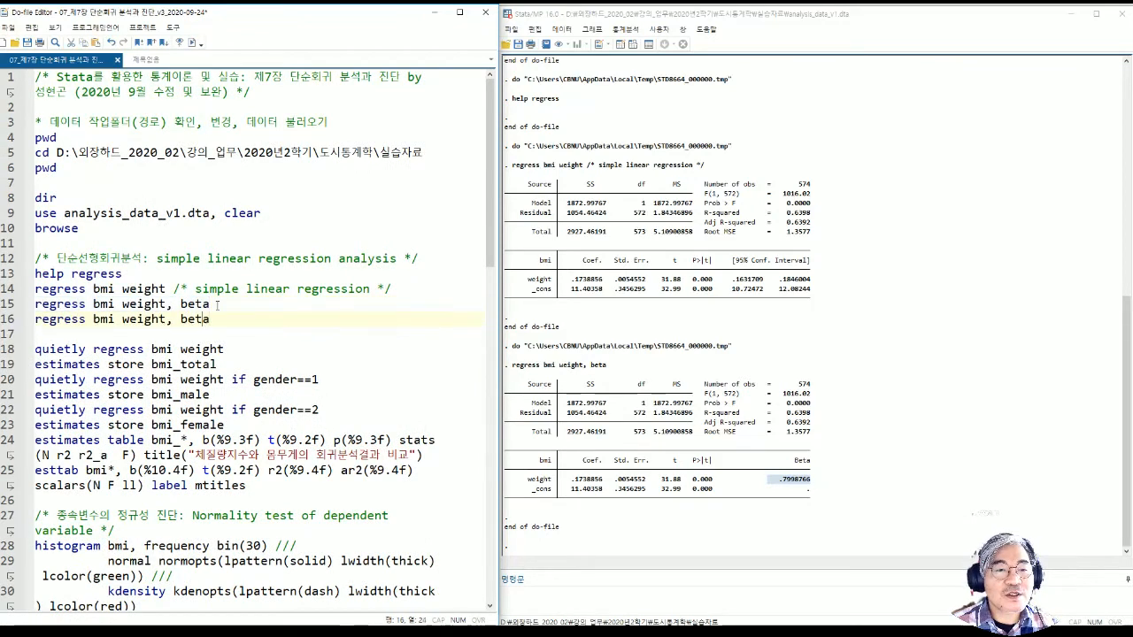
Add height as a second predictor in the duplicated line and run regress bmi weight height, beta.
{"action": "key", "text": "Left"}
{"action": "key", "text": "Left"}
{"action": "key", "text": "Left"}
{"action": "key", "text": "Left"}
{"action": "key", "text": "Left"}
{"action": "key", "text": "Left"}
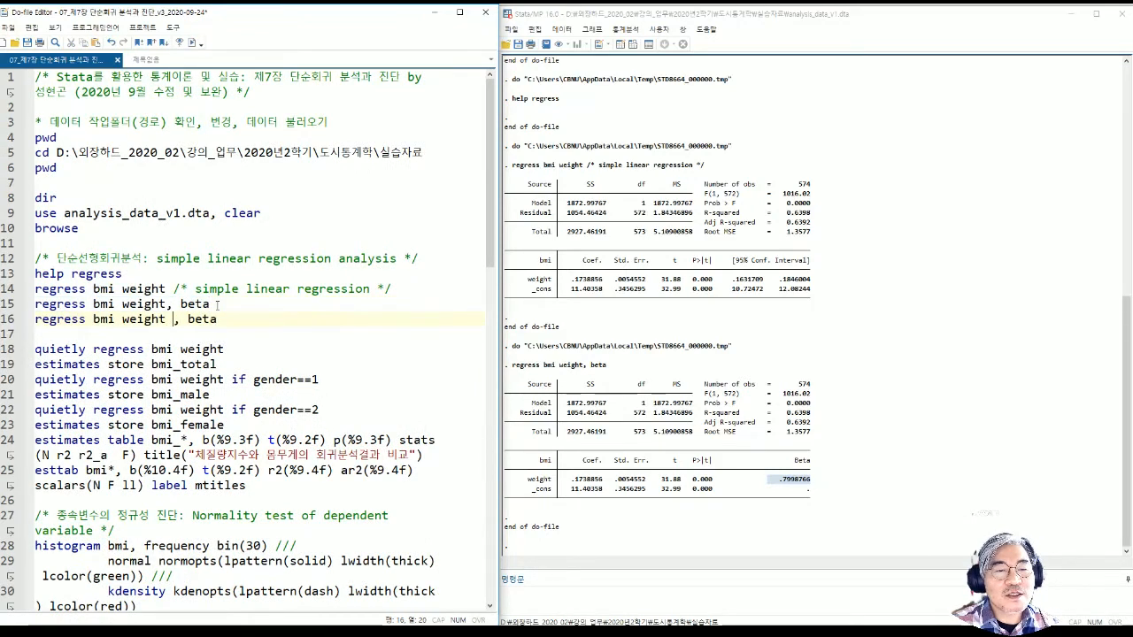
{"action": "type", "text": "heig"}
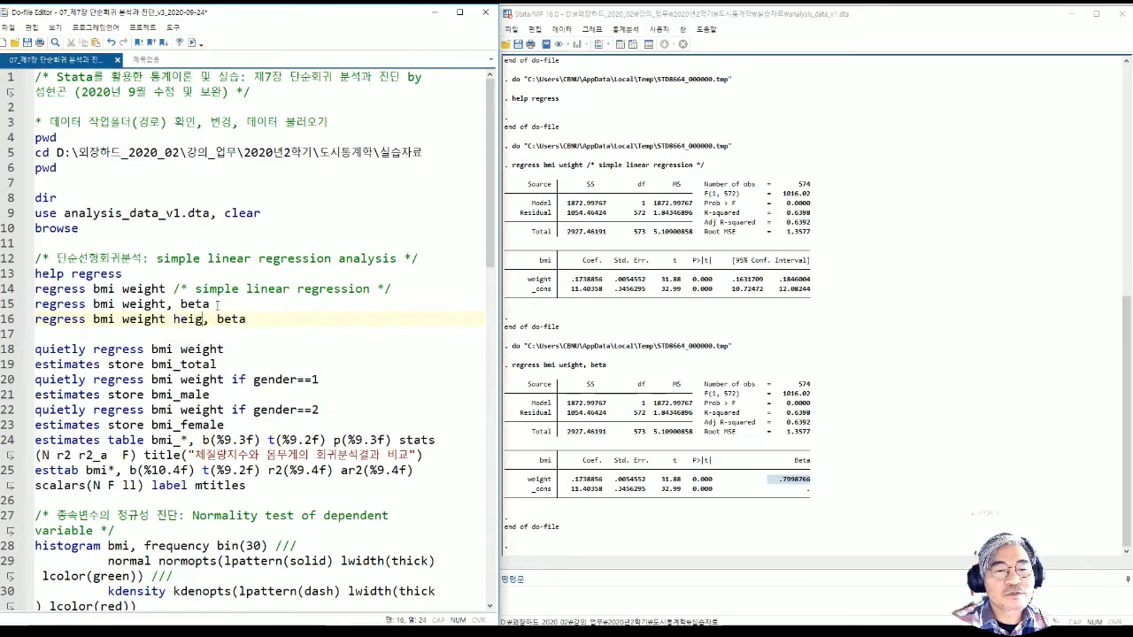
{"action": "type", "text": "ht"}
{"action": "key", "text": "Home"}
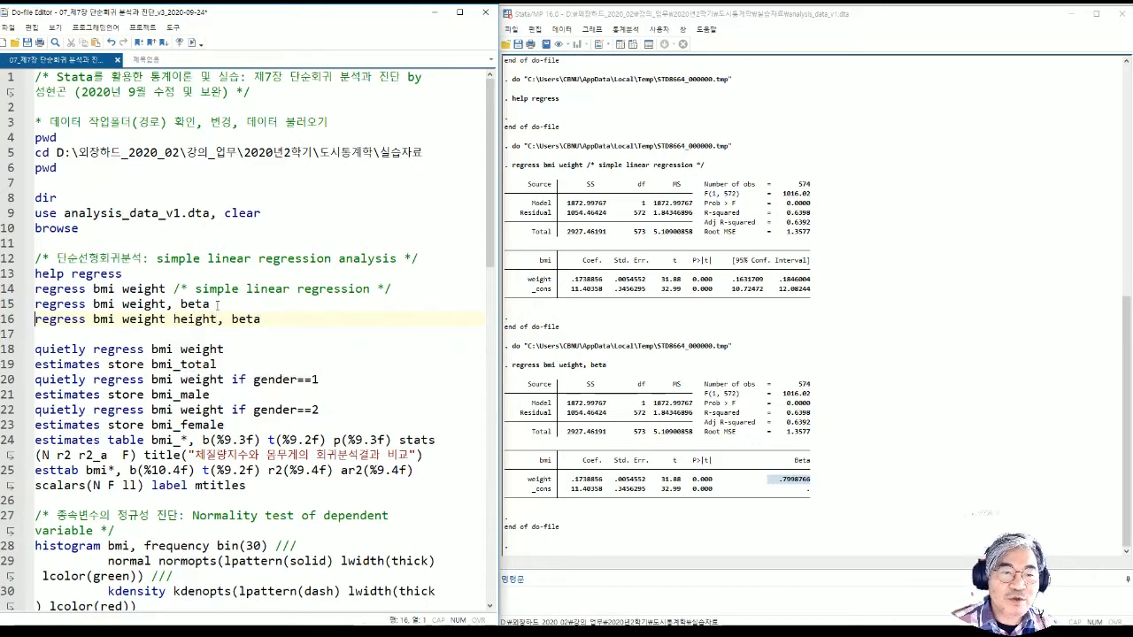
{"action": "key", "text": "shift+End"}
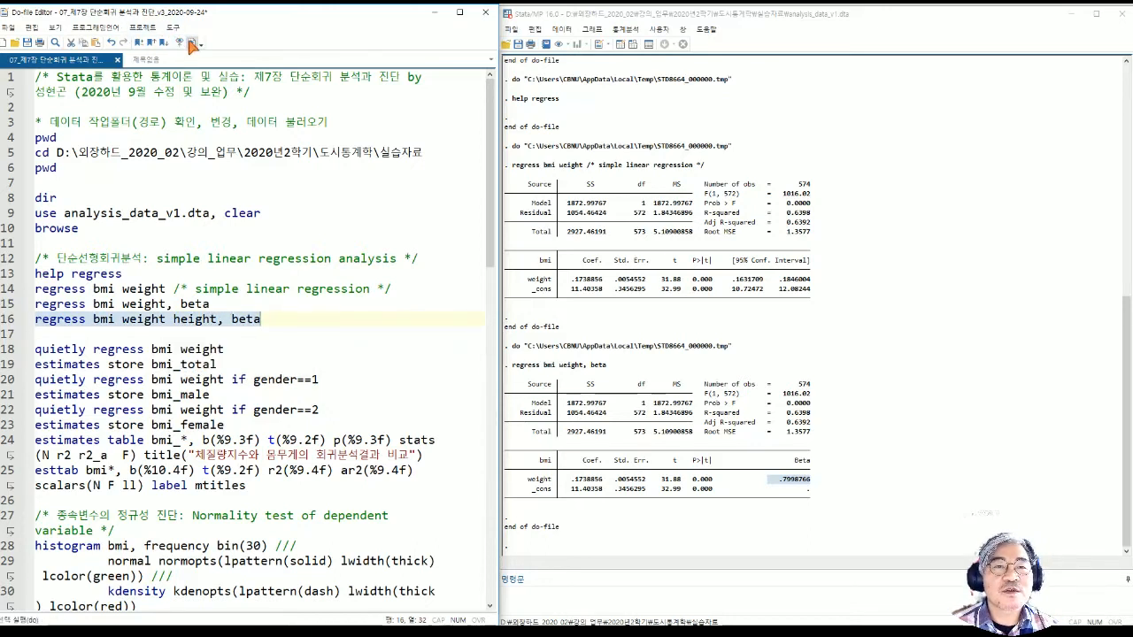
{"action": "left_click", "coordinate": [192, 43]}
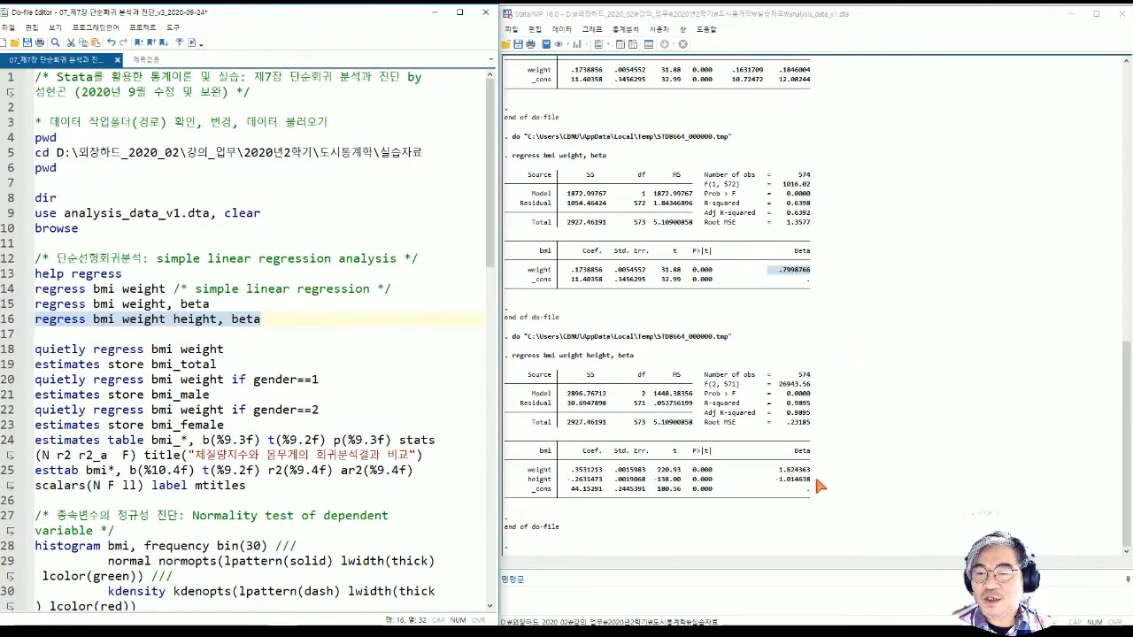
Examine the R-squared and compare the coefficients and standardized Betas of weight and height in the two-predictor output.
{"action": "left_click_drag", "start_coordinate": [781, 401], "coordinate": [815, 406]}
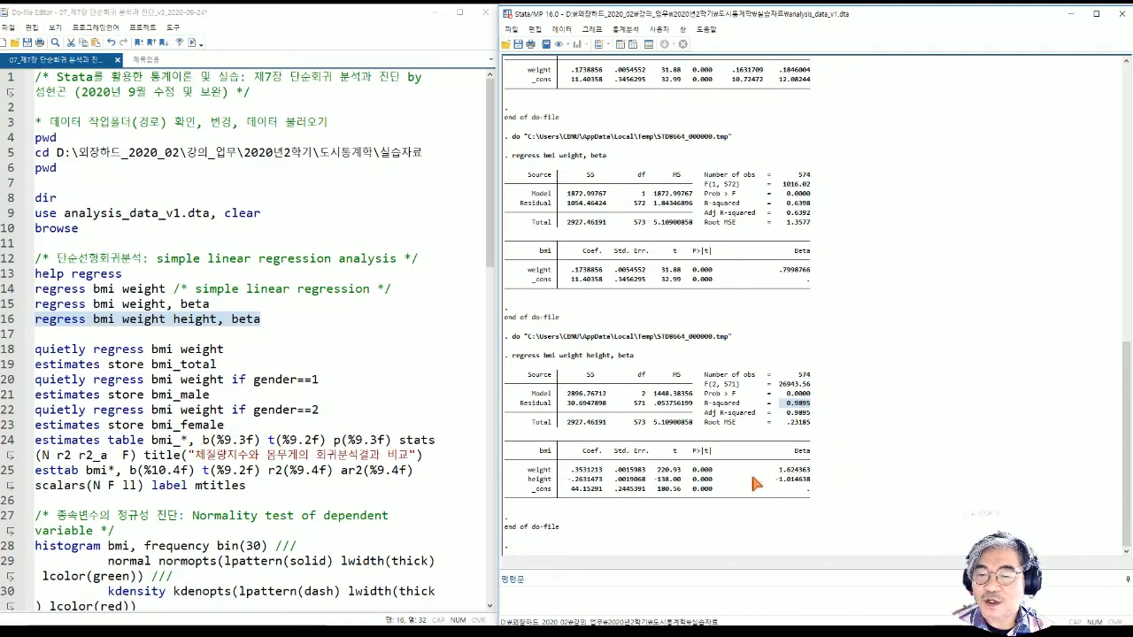
{"action": "left_click_drag", "start_coordinate": [530, 475], "coordinate": [813, 473]}
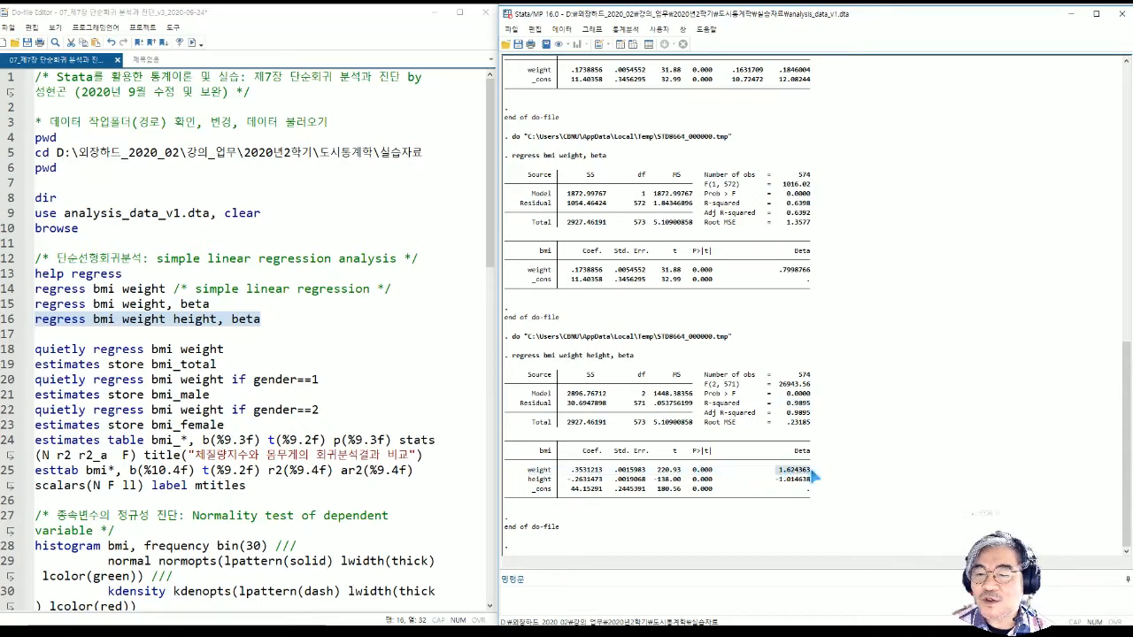
{"action": "double_click", "coordinate": [539, 479]}
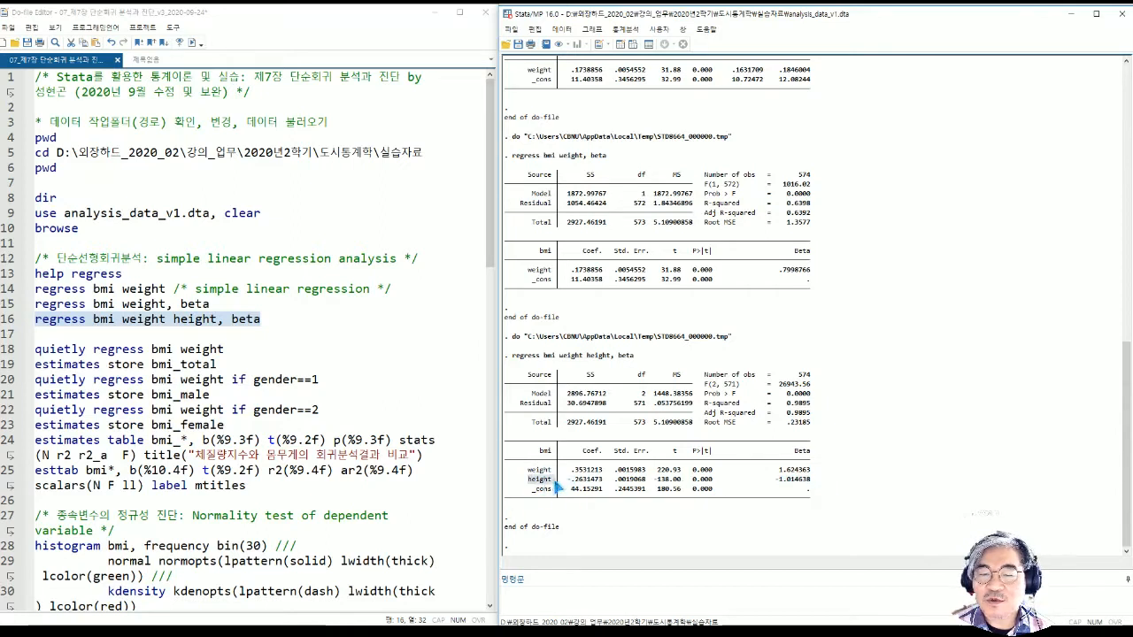
{"action": "left_click_drag", "start_coordinate": [760, 470], "coordinate": [828, 473]}
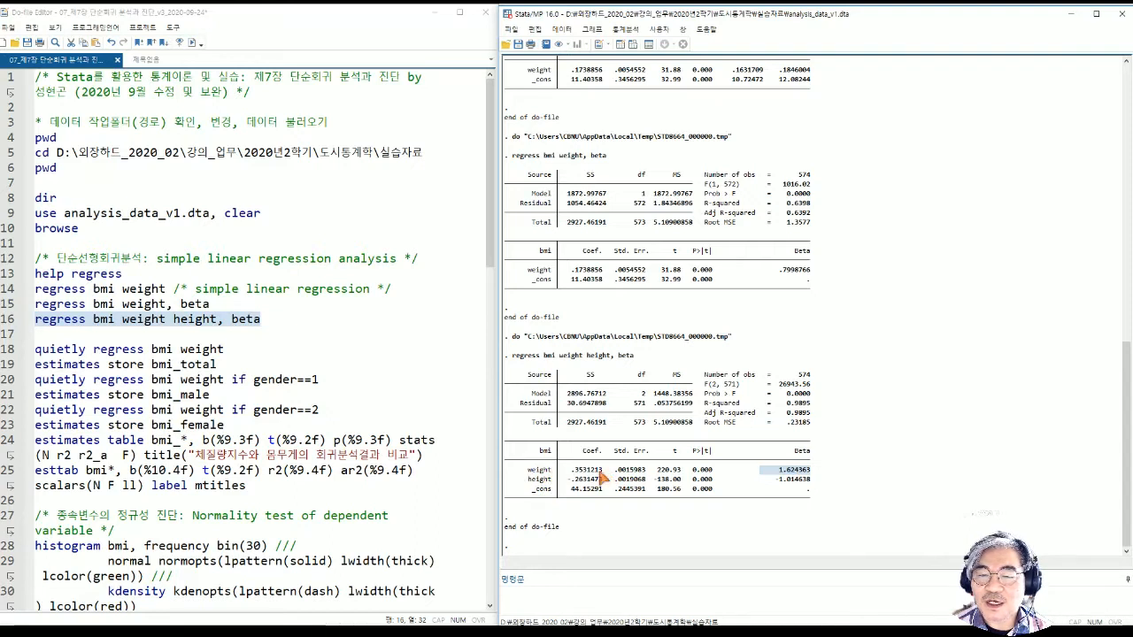
{"action": "left_click_drag", "start_coordinate": [567, 471], "coordinate": [602, 480]}
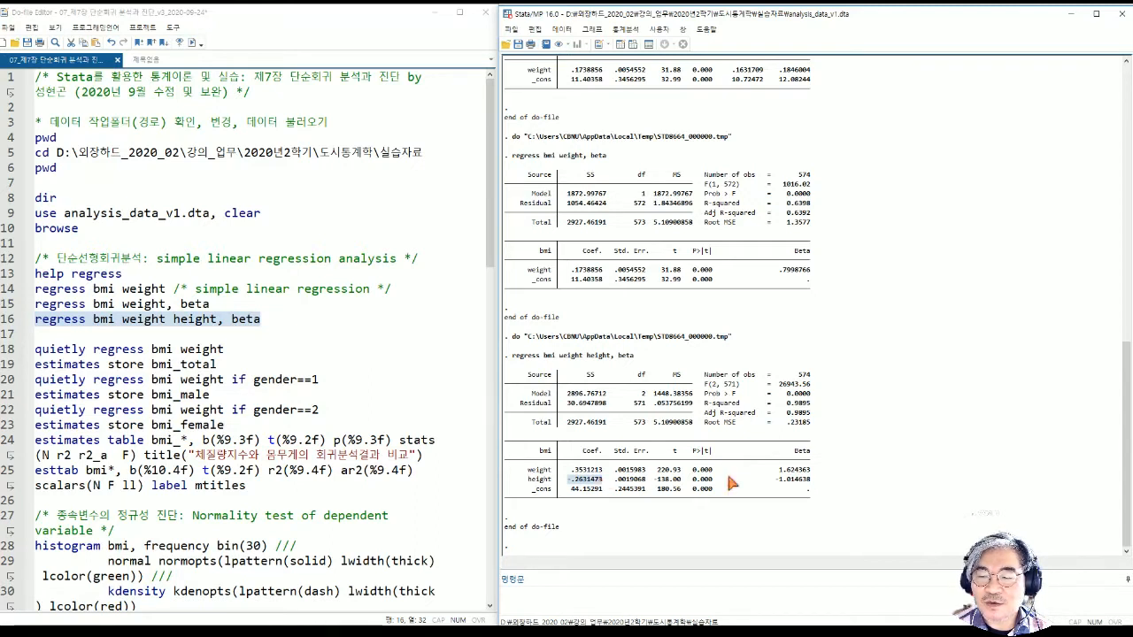
{"action": "mouse_move", "coordinate": [778, 470]}
{"action": "left_mouse_down"}
{"action": "mouse_move", "coordinate": [813, 471]}
{"action": "mouse_move", "coordinate": [771, 478]}
{"action": "left_mouse_up"}
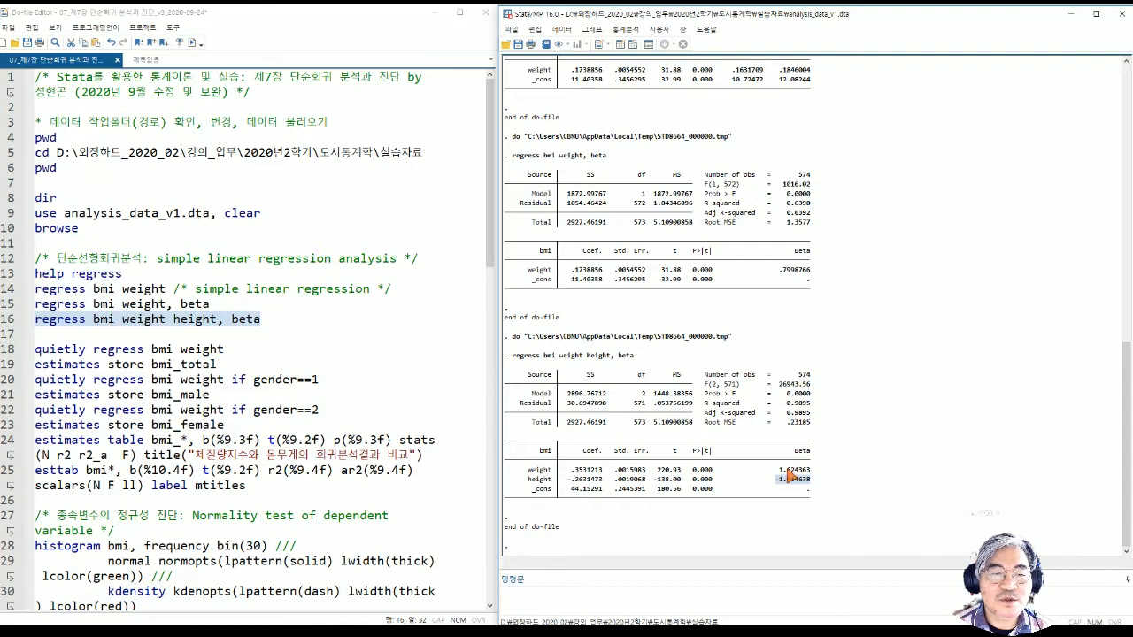
Run quietly regress bmi weight together with estimates store bmi_total to store the full-sample model.
{"action": "left_click", "coordinate": [226, 350]}
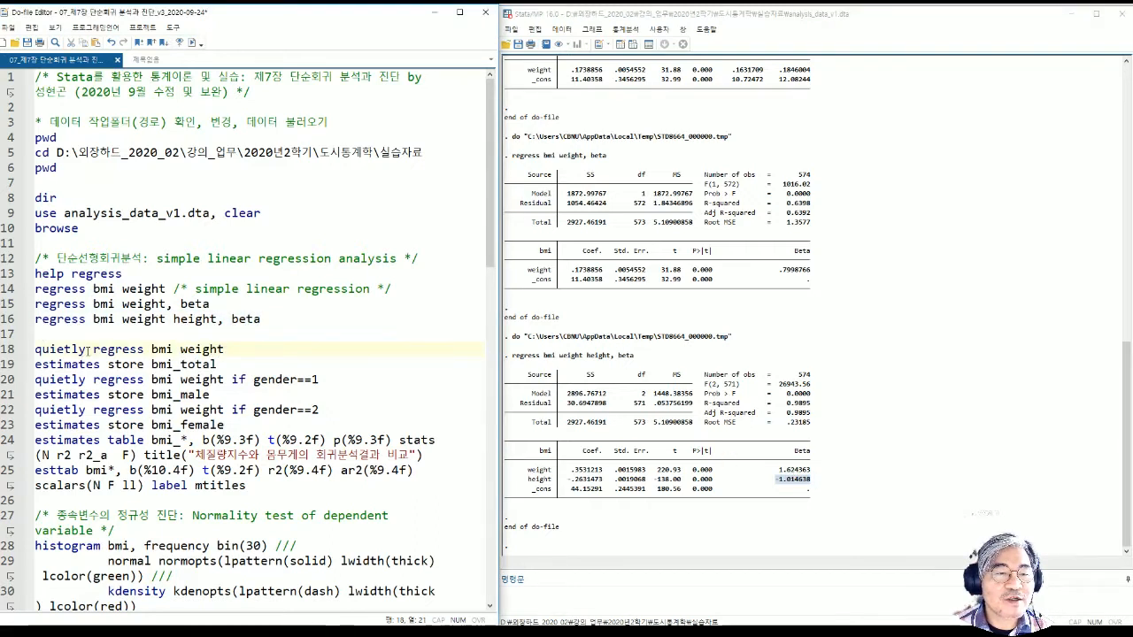
{"action": "left_click_drag", "start_coordinate": [86, 350], "coordinate": [35, 350]}
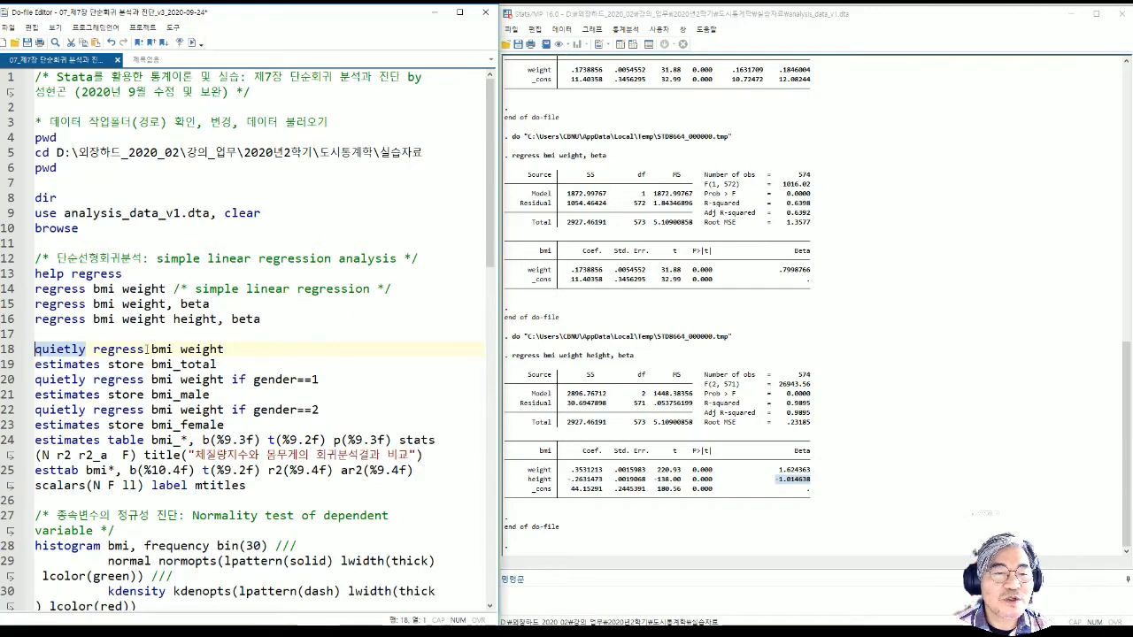
{"action": "left_click_drag", "start_coordinate": [149, 349], "coordinate": [35, 350]}
{"action": "left_click", "coordinate": [218, 365]}
{"action": "left_click", "coordinate": [193, 44]}
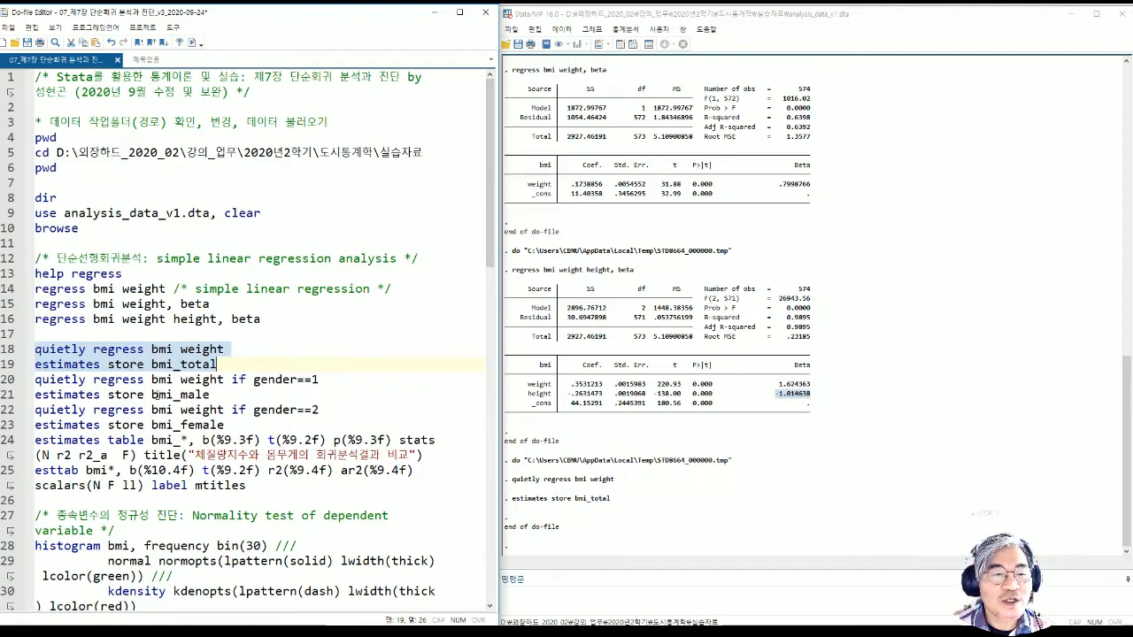
Run quietly regress bmi weight if gender==1 together with estimates store bmi_male to store the male model.
{"action": "left_click_drag", "start_coordinate": [231, 380], "coordinate": [320, 379]}
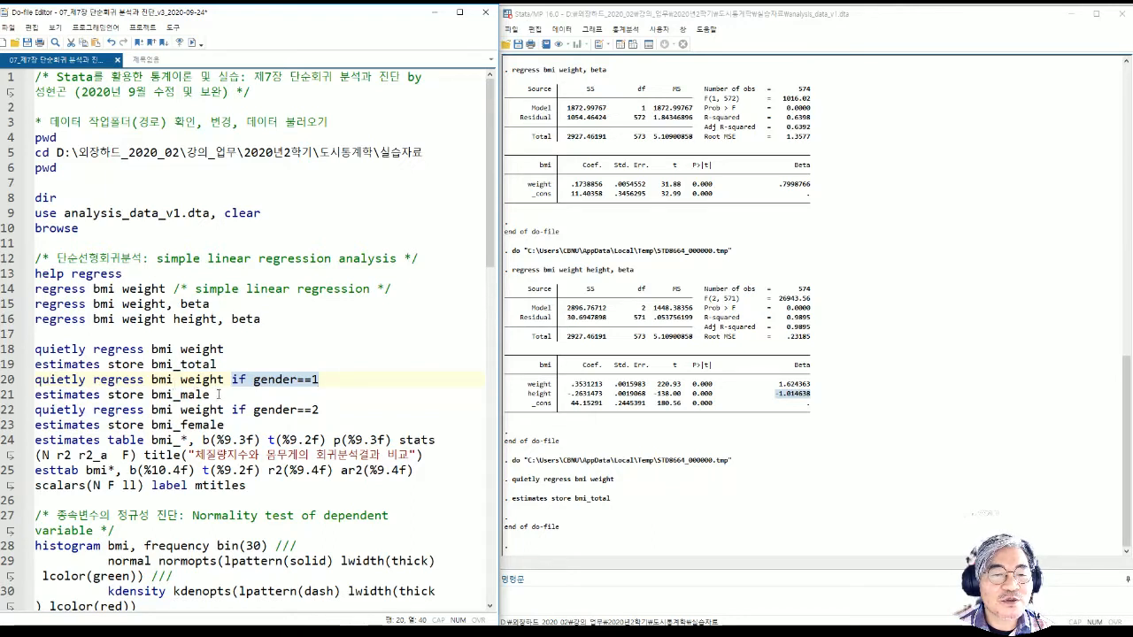
{"action": "left_click", "coordinate": [100, 394]}
{"action": "left_click_drag", "start_coordinate": [28, 380], "coordinate": [204, 400]}
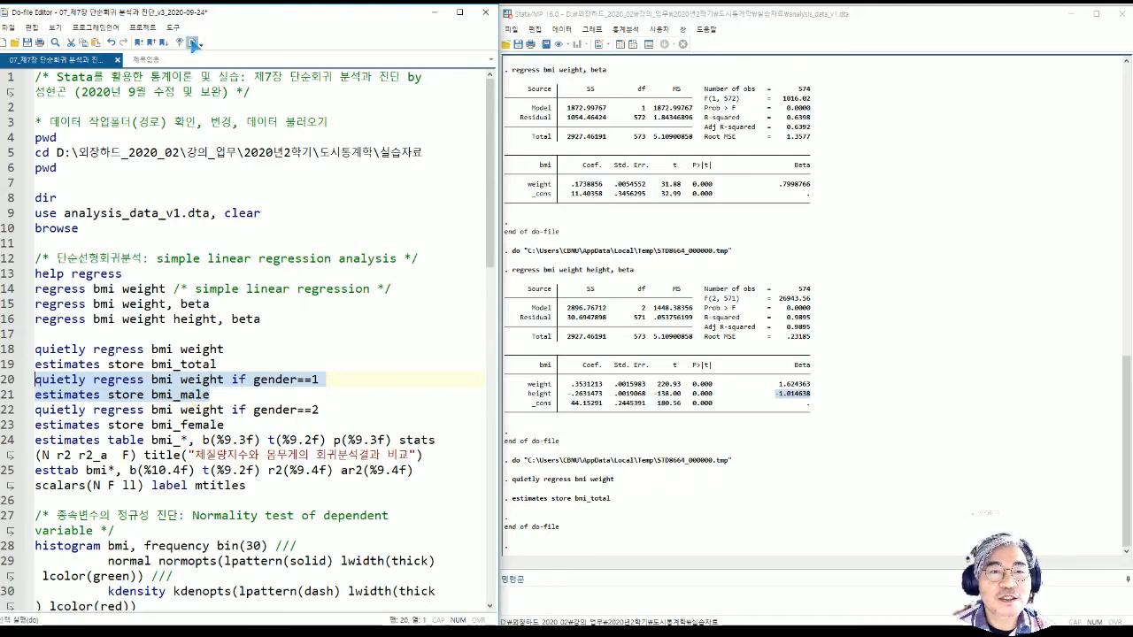
{"action": "left_click", "coordinate": [192, 43]}
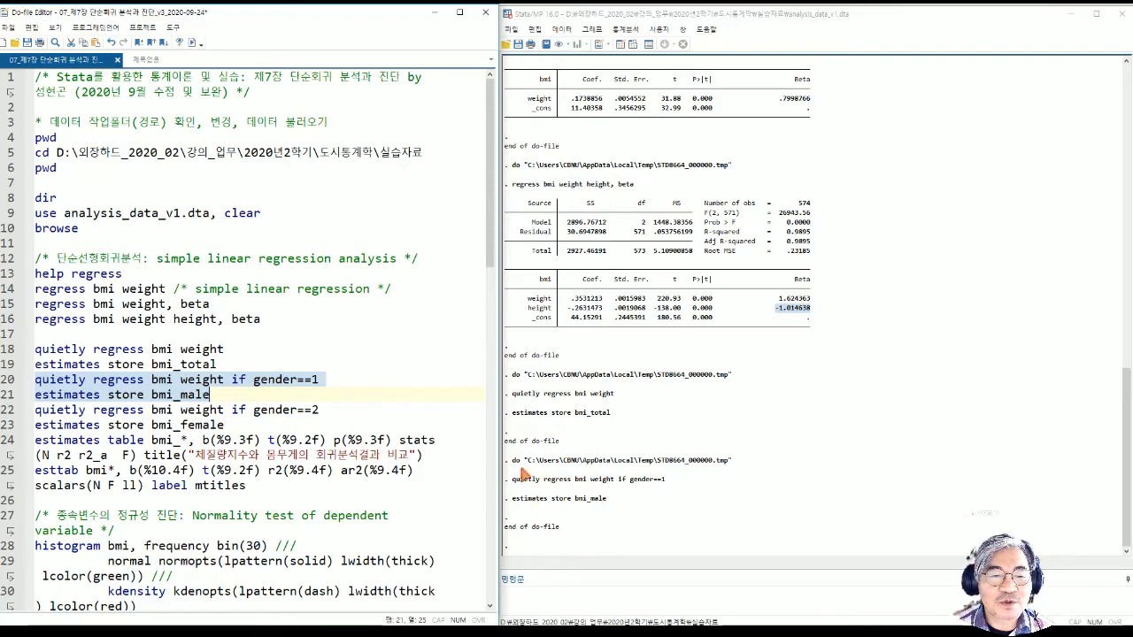
Run quietly regress bmi weight if gender==2 together with estimates store bmi_female to store the female model.
{"action": "left_click_drag", "start_coordinate": [253, 410], "coordinate": [320, 410]}
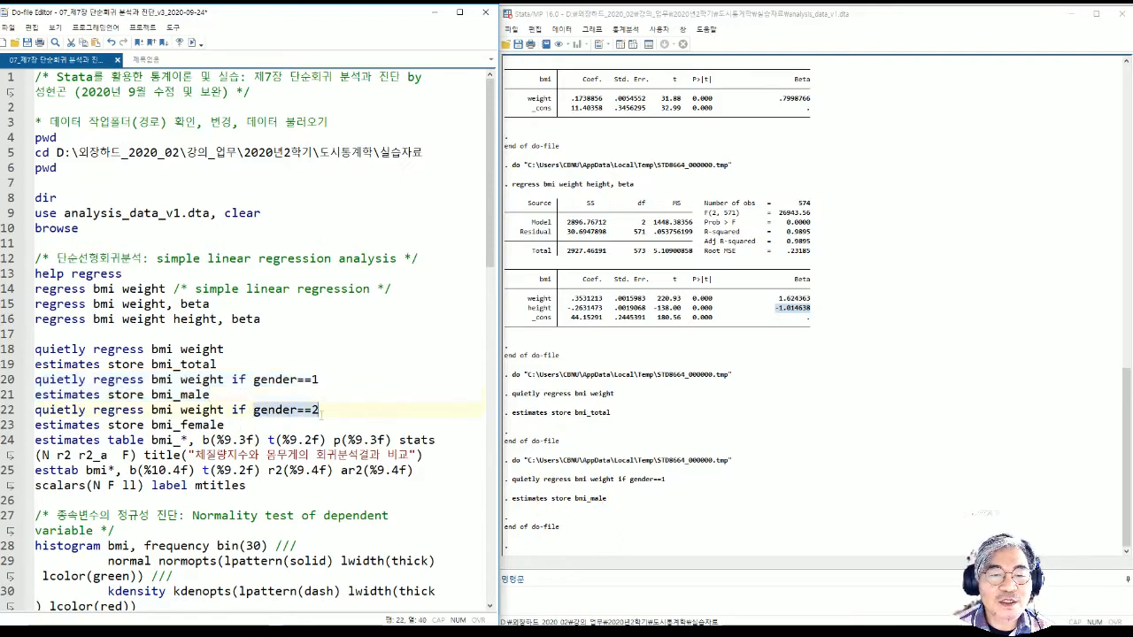
{"action": "left_click_drag", "start_coordinate": [227, 425], "coordinate": [35, 409]}
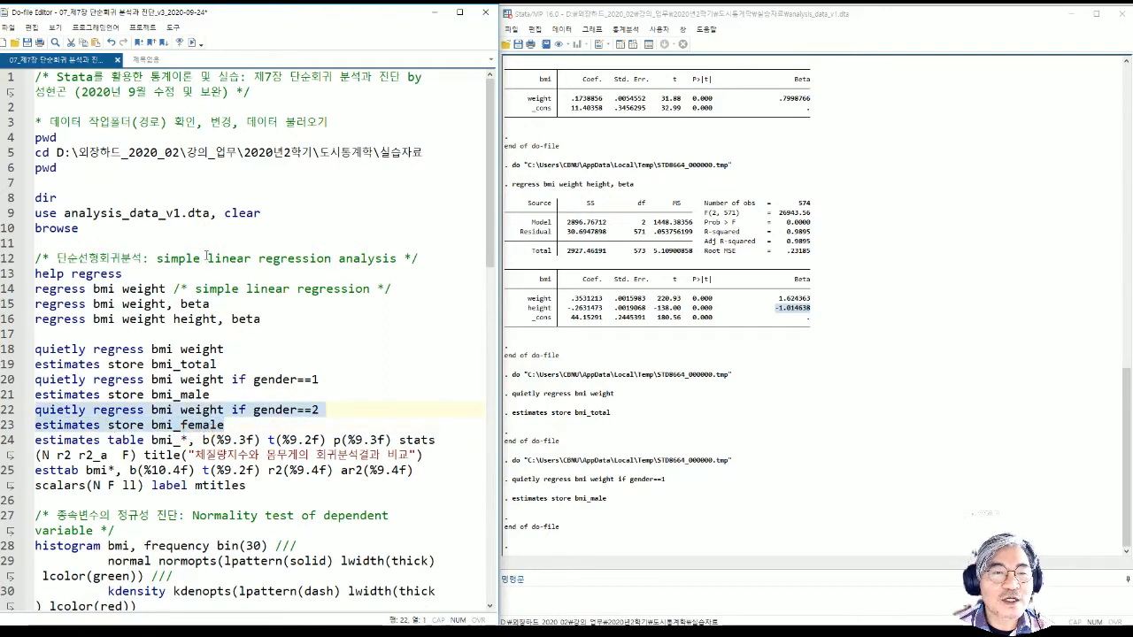
{"action": "left_click", "coordinate": [191, 42]}
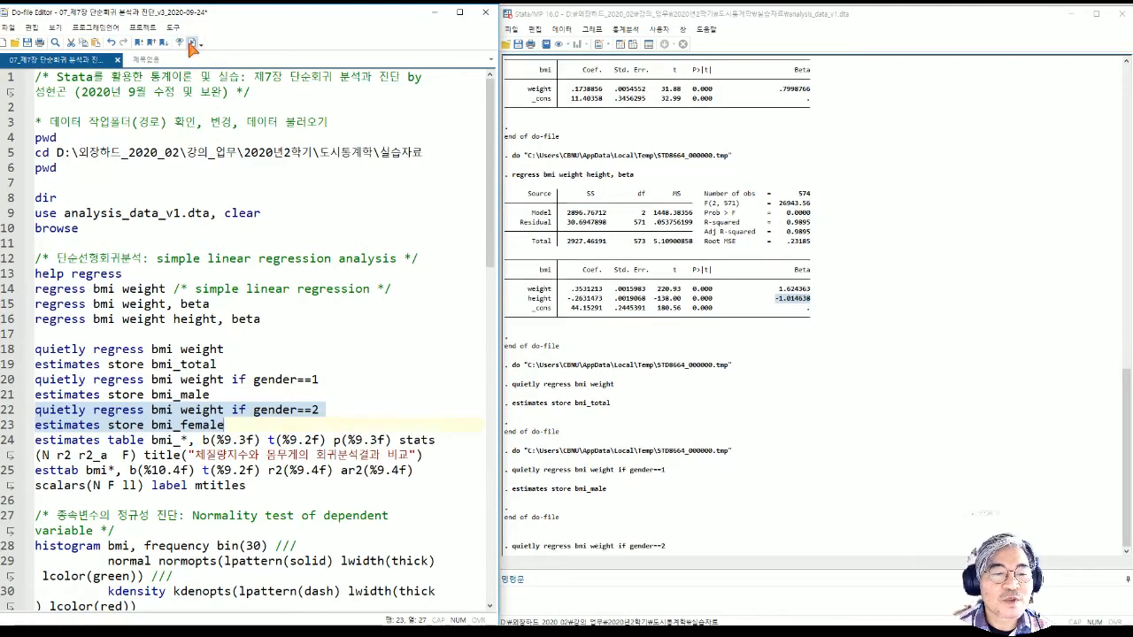
Insert a blank line and the command help estimates above the estimates table line in the do-file, and run help estimates.
{"action": "double_click", "coordinate": [110, 440]}
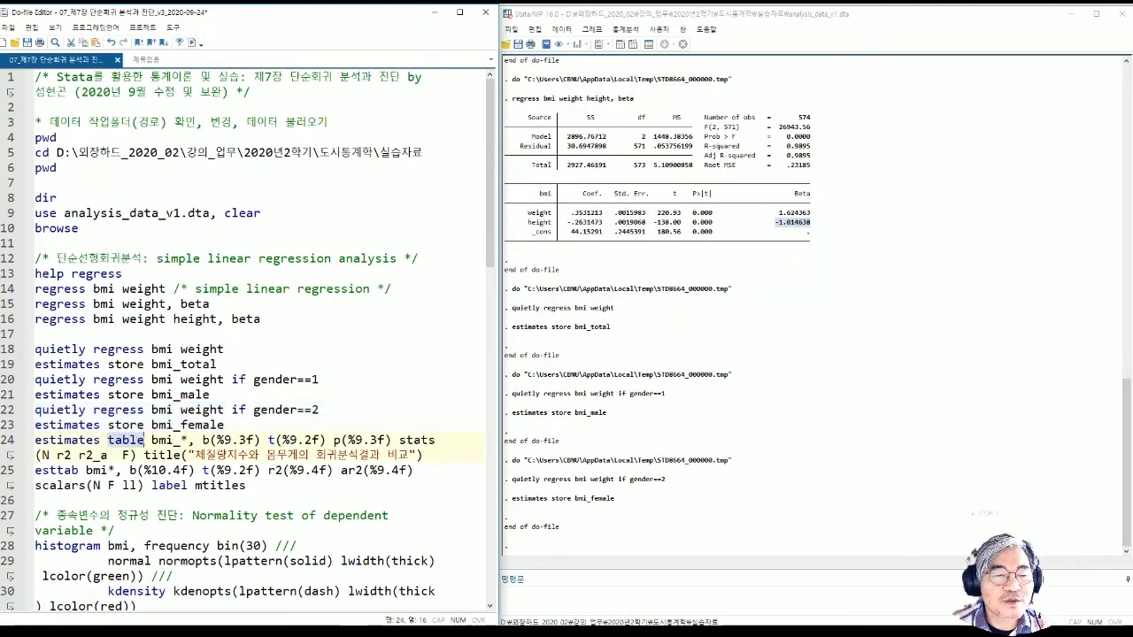
{"action": "left_click", "coordinate": [146, 440]}
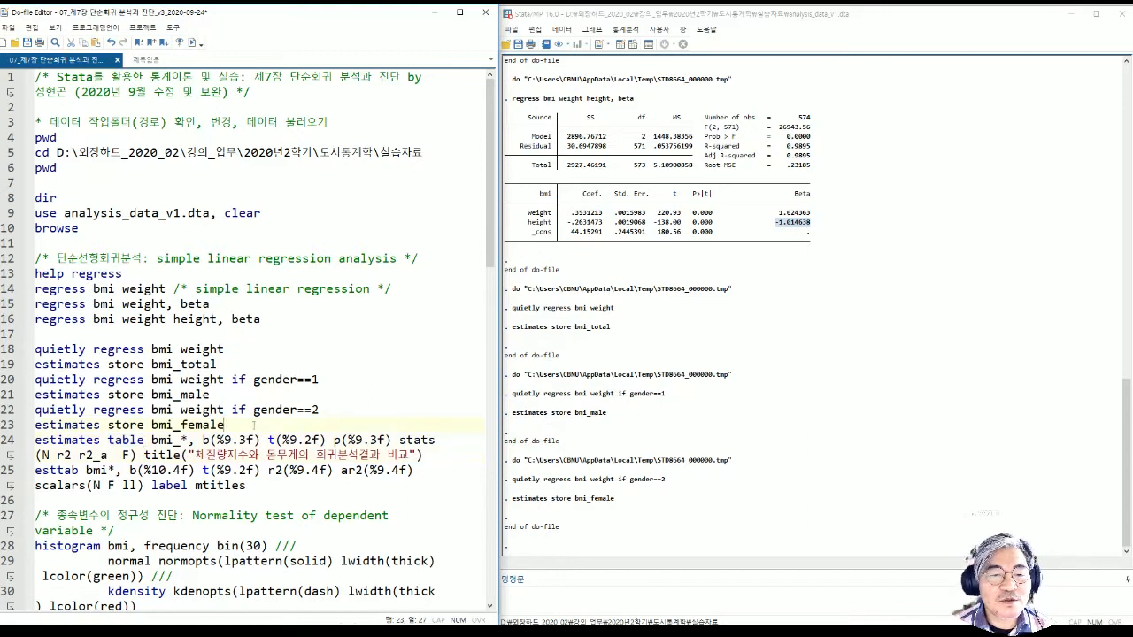
{"action": "key", "text": "Return"}
{"action": "key", "text": "Return"}
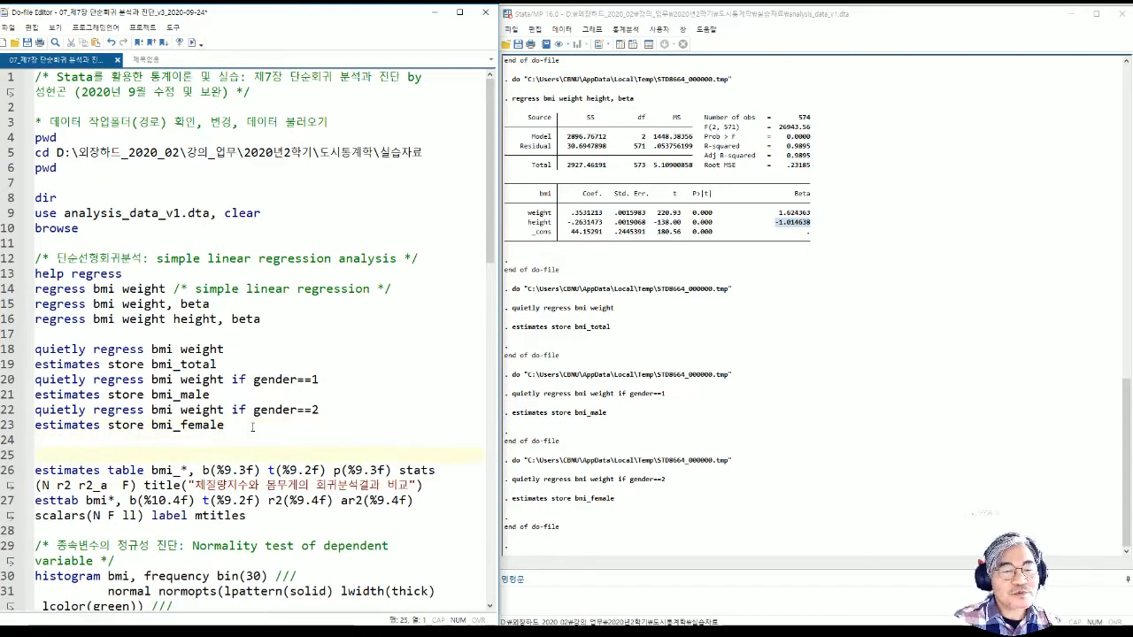
{"action": "type", "text": "help est"}
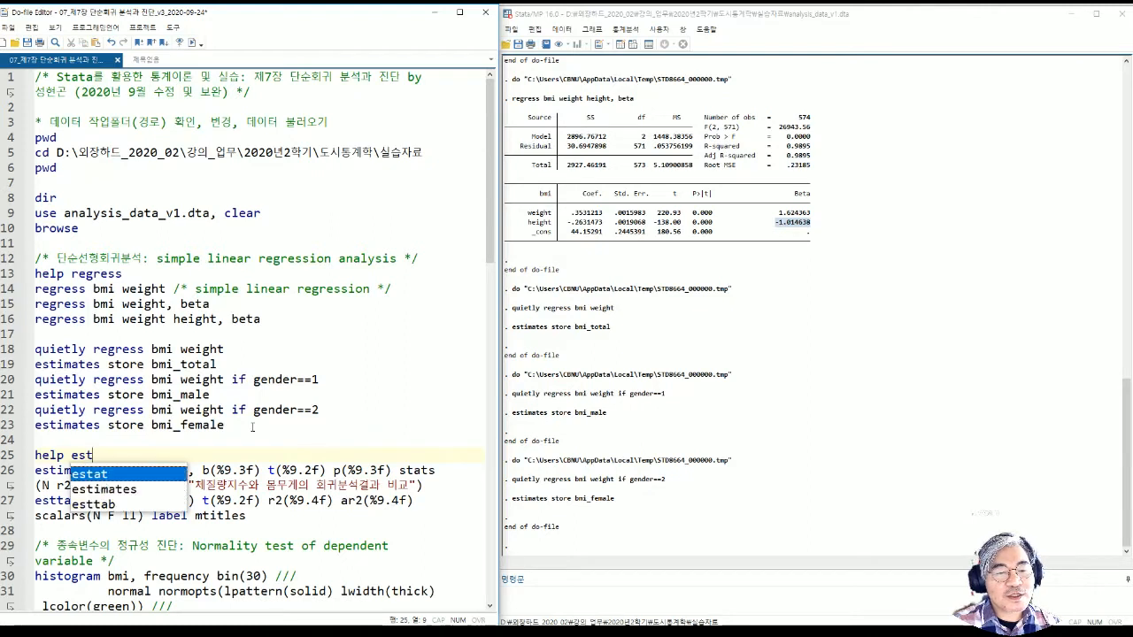
{"action": "key", "text": "Down"}
{"action": "key", "text": "Return"}
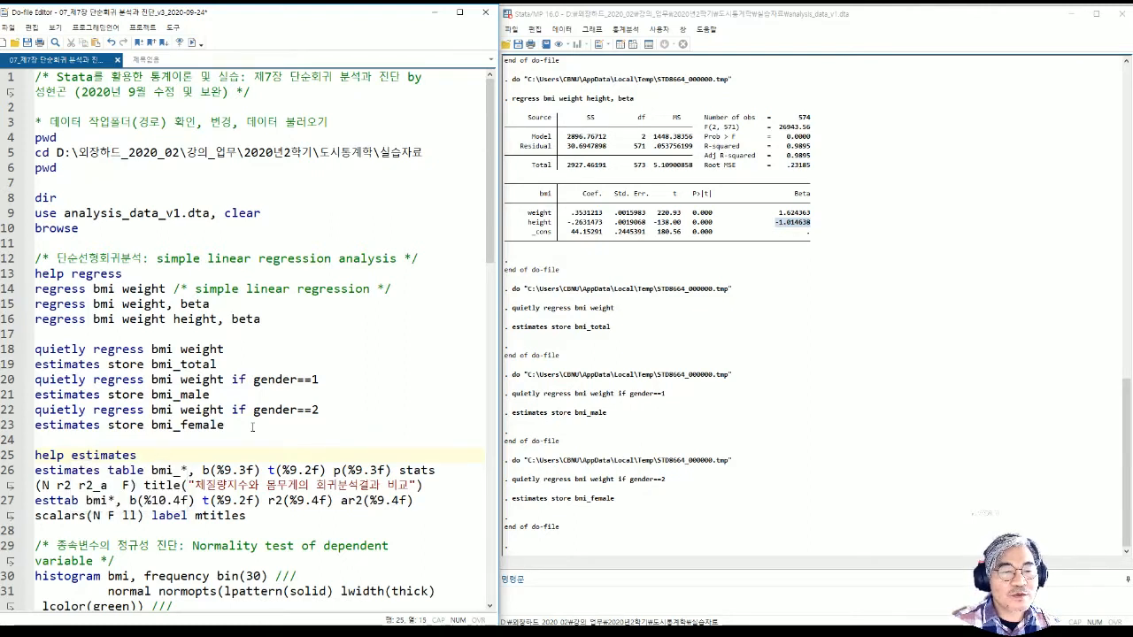
{"action": "key", "text": "shift+Home"}
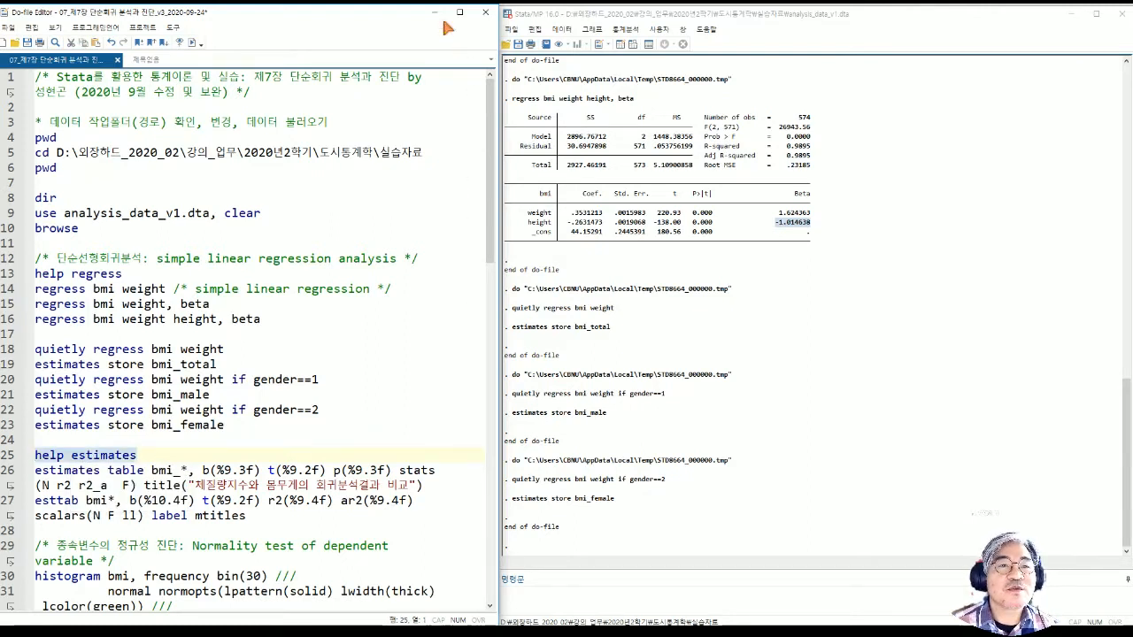
{"action": "left_click", "coordinate": [192, 43]}
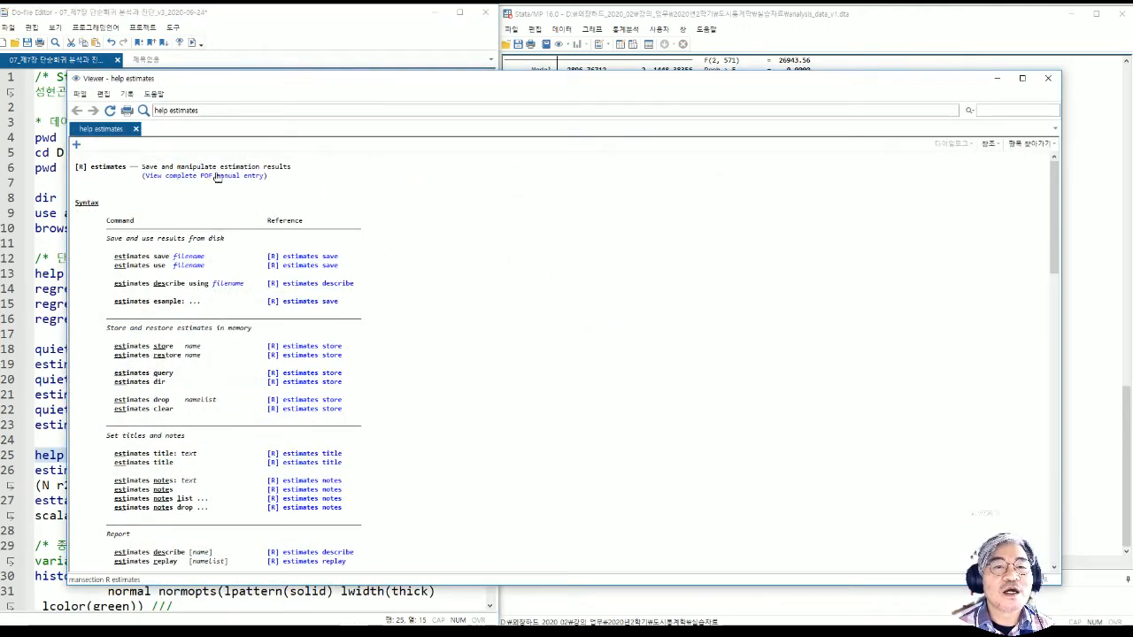
Read the title and description of the estimates command in its help page.
{"action": "left_click_drag", "start_coordinate": [221, 166], "coordinate": [301, 161]}
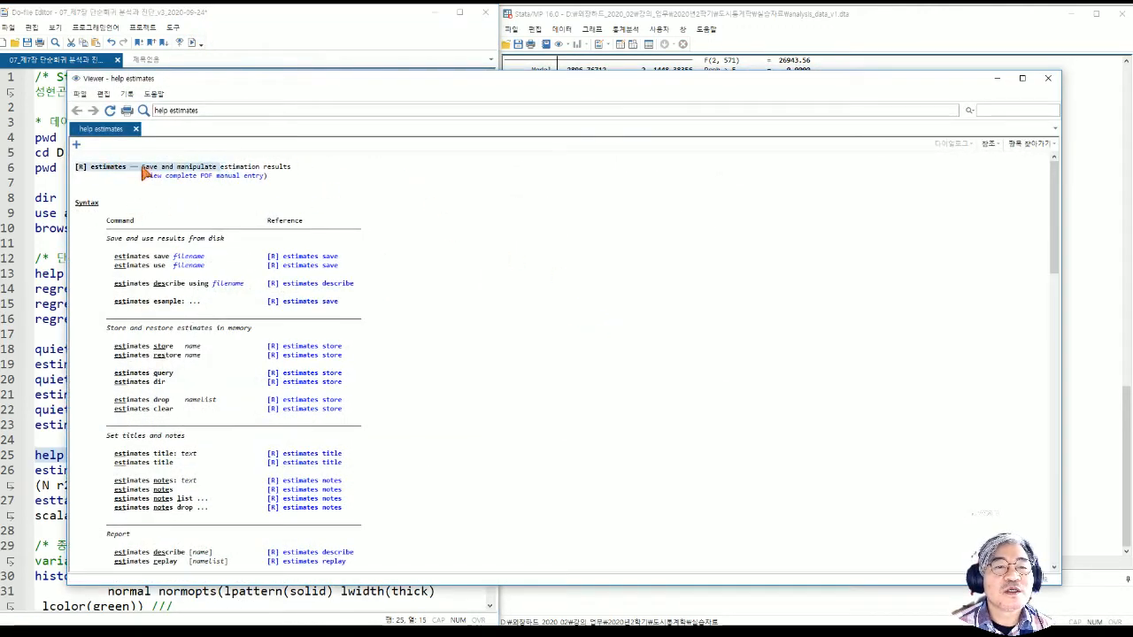
{"action": "left_click_drag", "start_coordinate": [176, 171], "coordinate": [301, 172]}
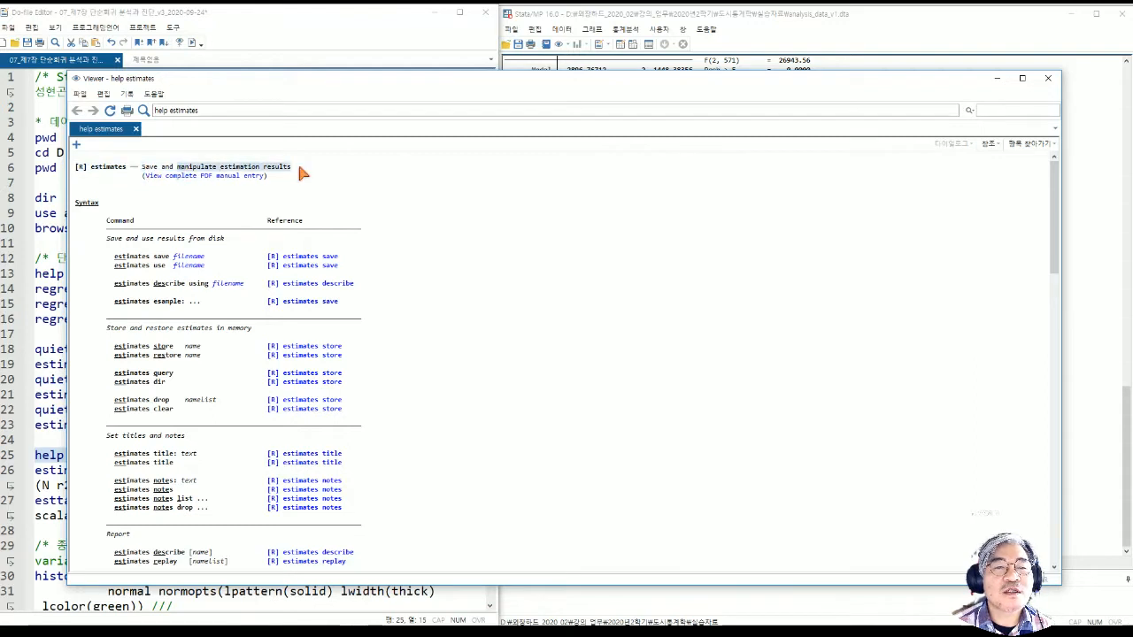
{"action": "left_click_drag", "start_coordinate": [89, 168], "coordinate": [127, 169]}
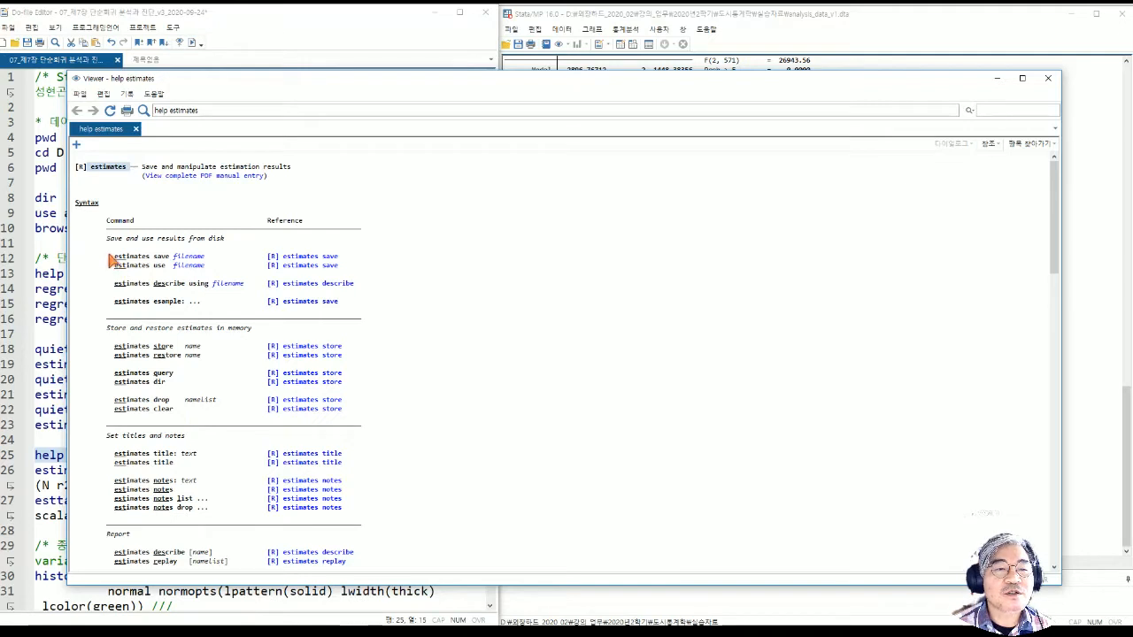
Examine the estimates help page's syntax list for the save, store, title and table subcommands.
{"action": "left_click_drag", "start_coordinate": [109, 256], "coordinate": [168, 267]}
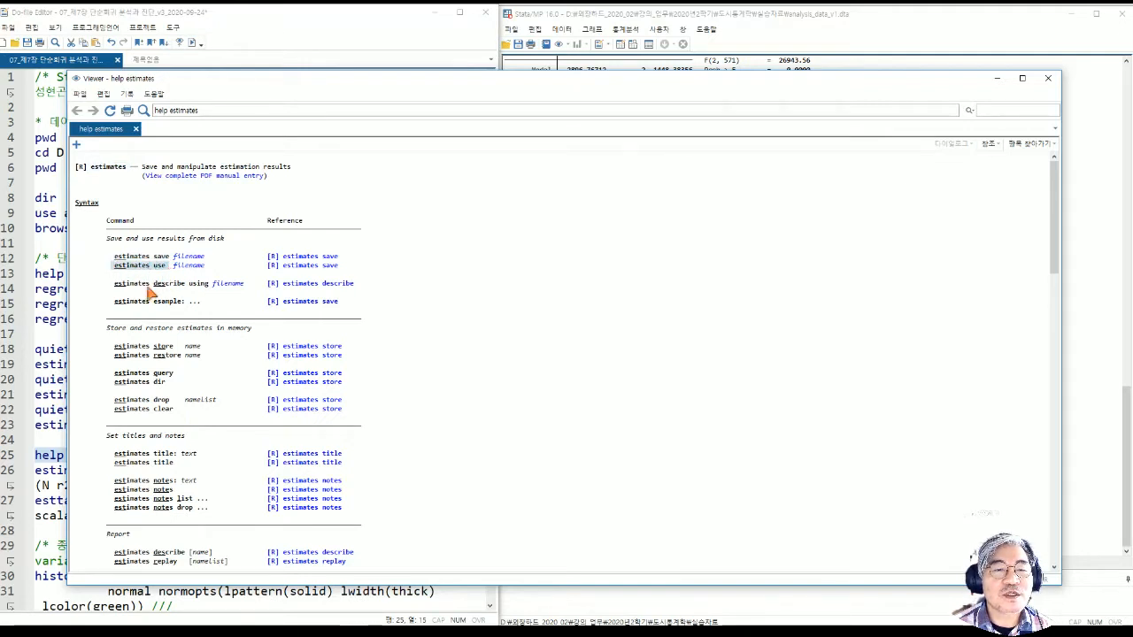
{"action": "left_click_drag", "start_coordinate": [113, 346], "coordinate": [178, 358]}
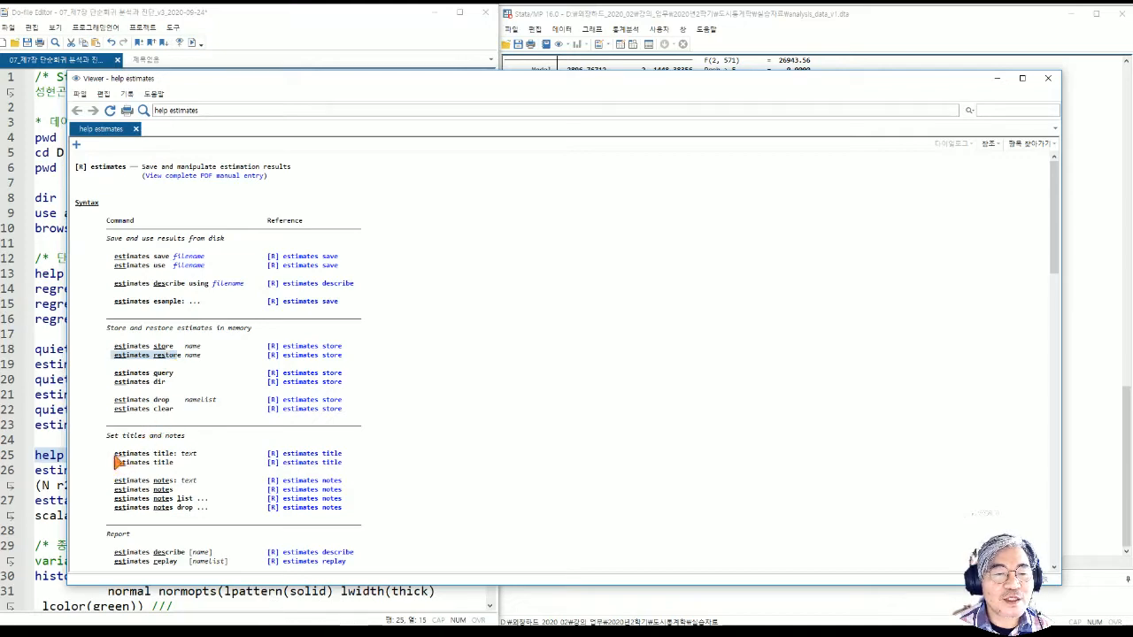
{"action": "left_click_drag", "start_coordinate": [115, 456], "coordinate": [163, 456]}
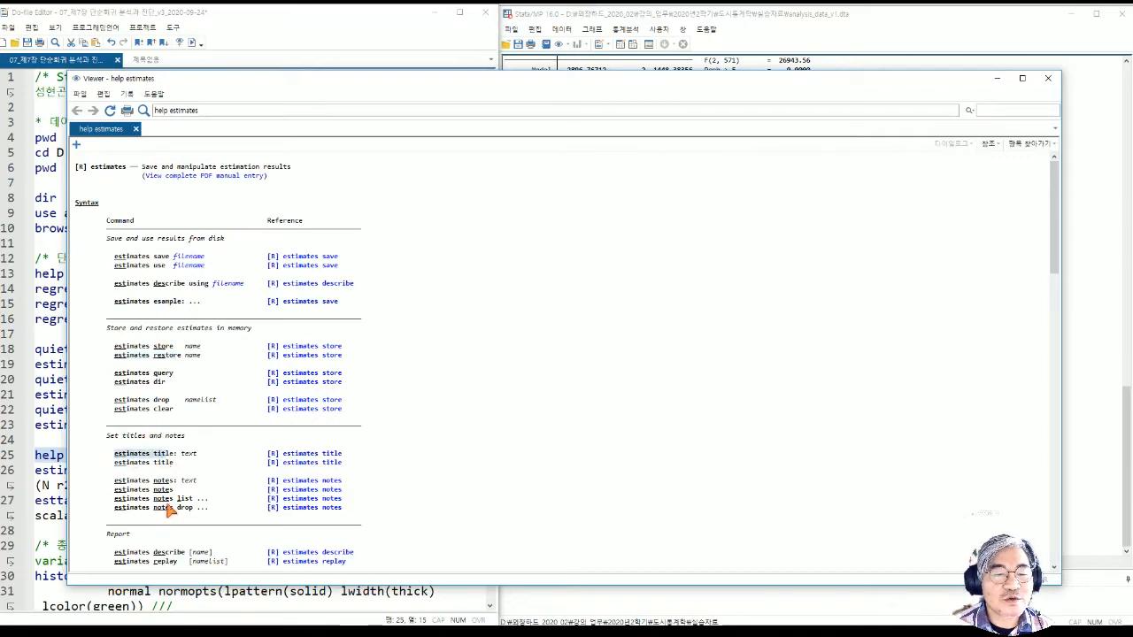
{"action": "scroll", "coordinate": [173, 511], "scroll_direction": "down", "scroll_amount": 4}
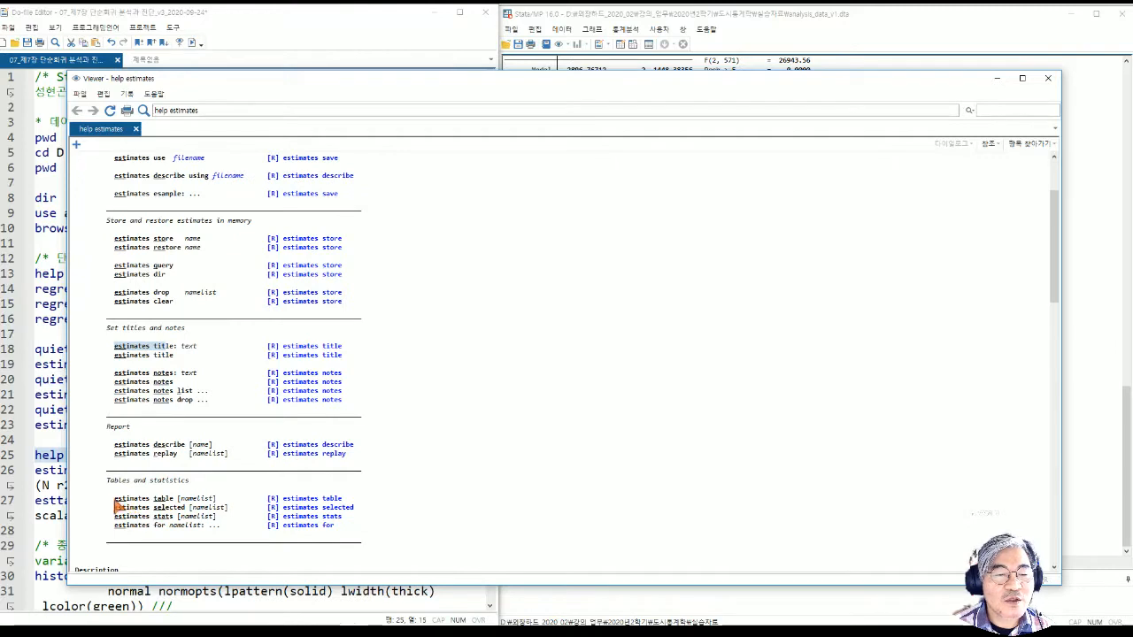
{"action": "left_click_drag", "start_coordinate": [113, 501], "coordinate": [174, 506]}
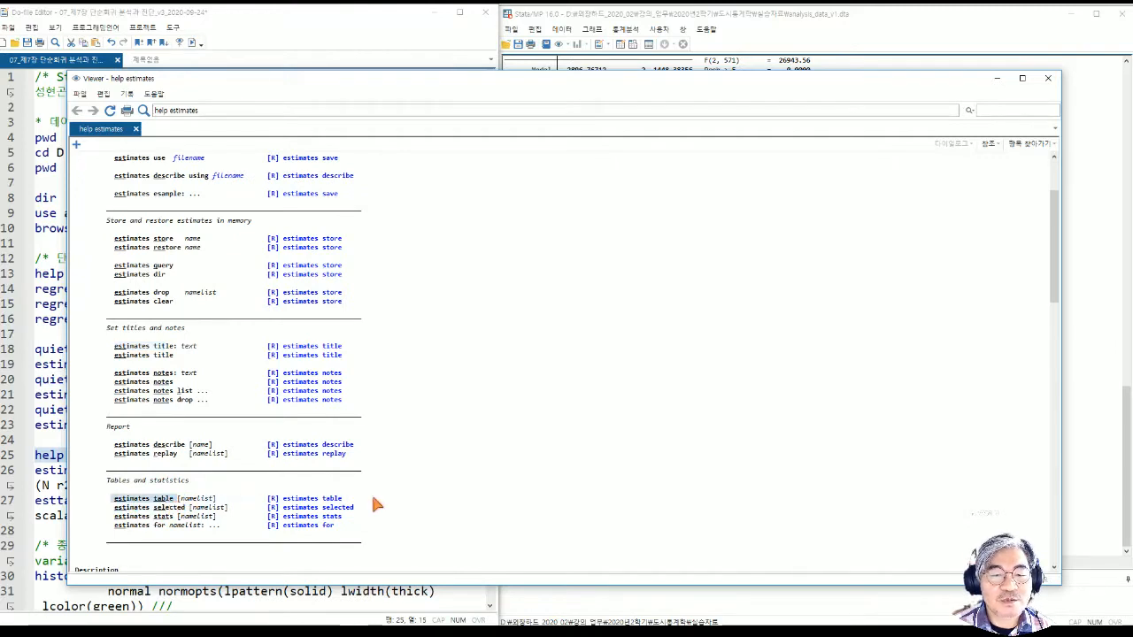
Open the linked help page for estimates table and read its title and purpose.
{"action": "left_click", "coordinate": [308, 500]}
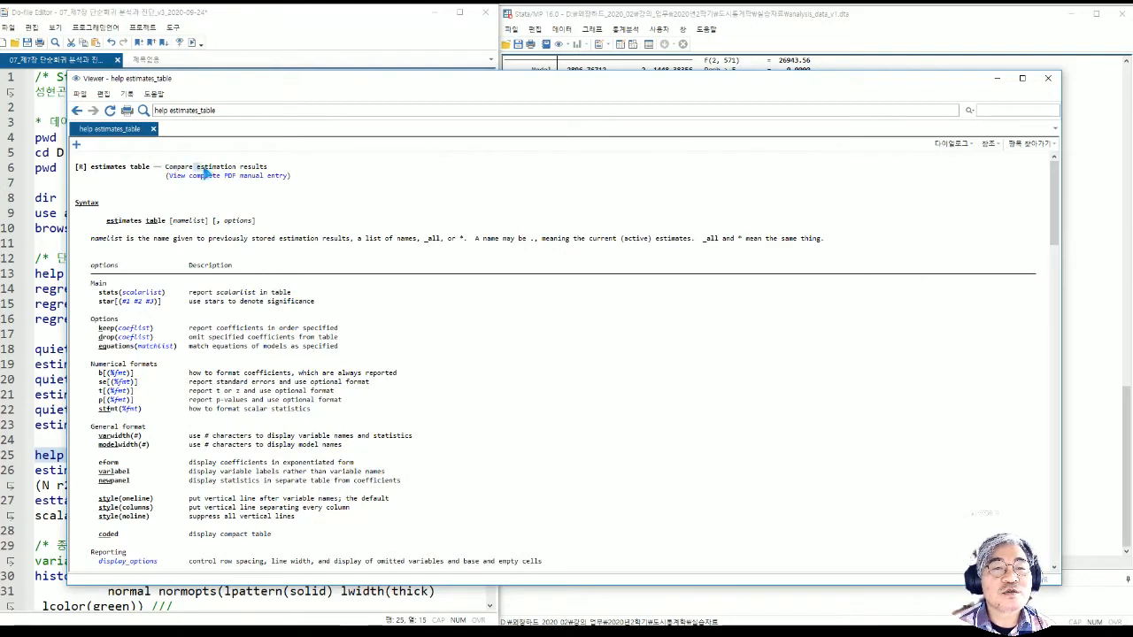
{"action": "left_click_drag", "start_coordinate": [197, 168], "coordinate": [272, 171]}
{"action": "left_click_drag", "start_coordinate": [166, 173], "coordinate": [193, 172]}
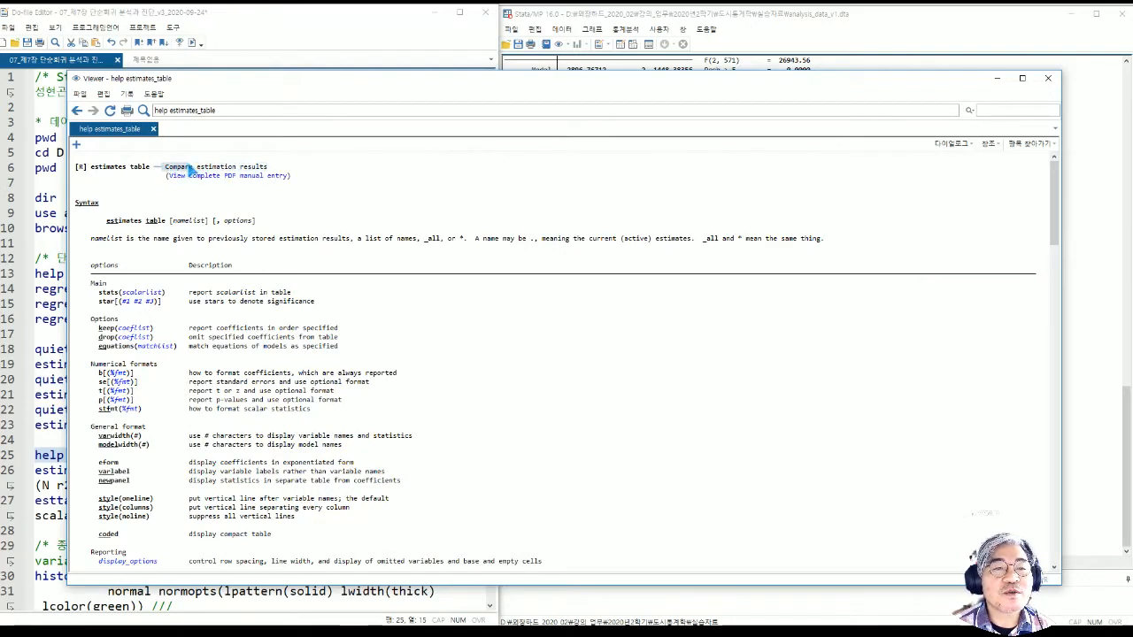
{"action": "left_click_drag", "start_coordinate": [92, 169], "coordinate": [270, 171]}
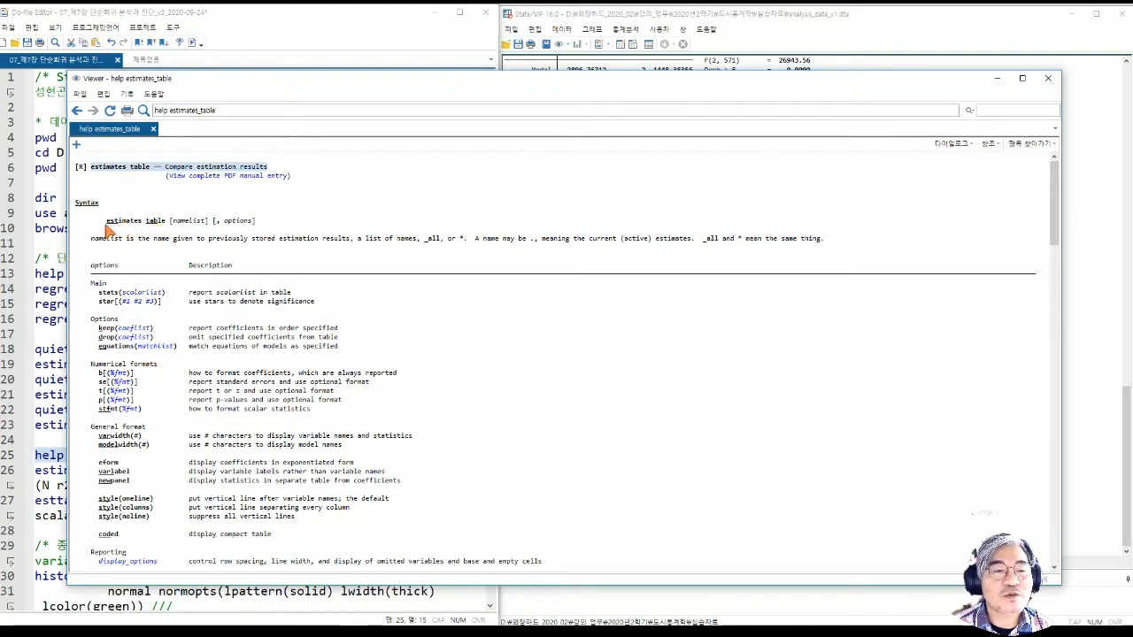
Open the scalarlist description of the stats() option and read its additional scalars and the example specification.
{"action": "left_click", "coordinate": [139, 293]}
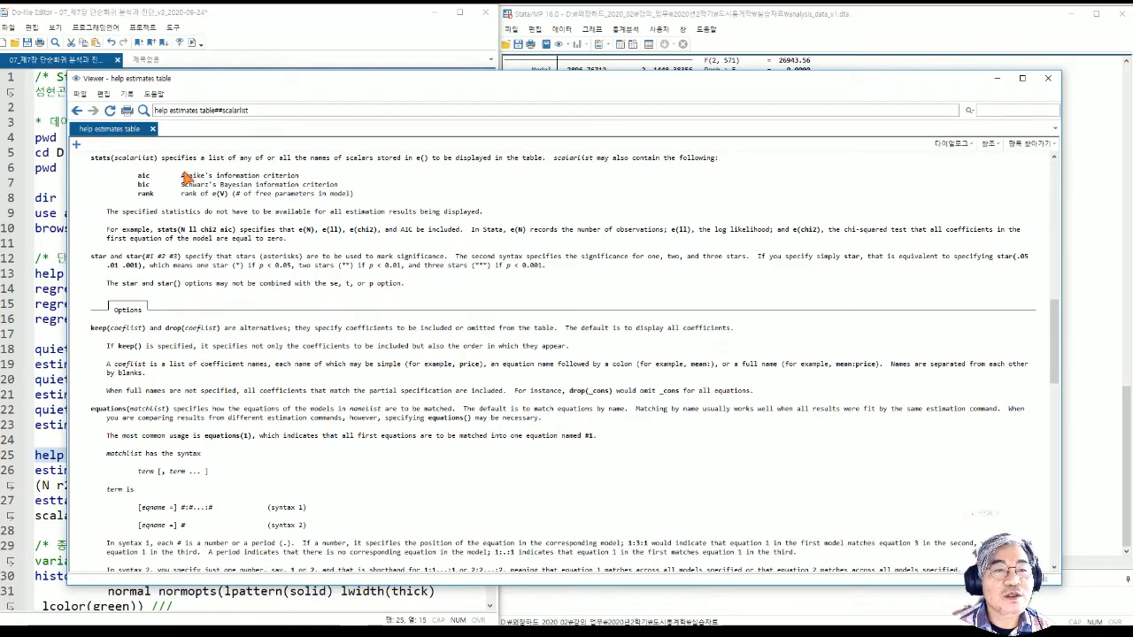
{"action": "left_click_drag", "start_coordinate": [141, 176], "coordinate": [157, 195]}
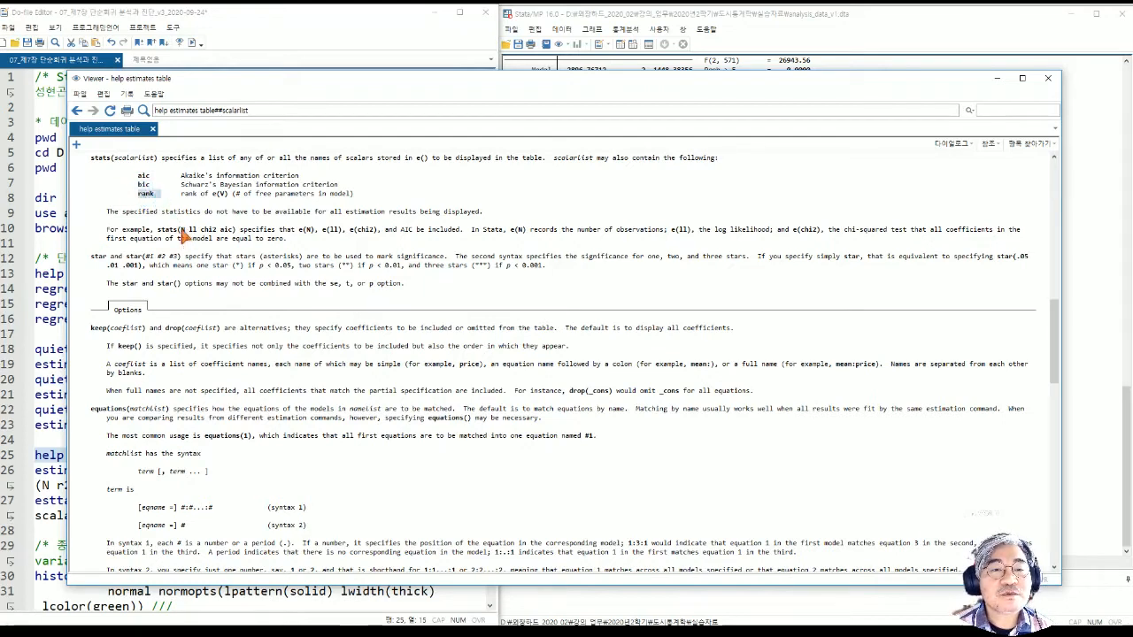
{"action": "left_click_drag", "start_coordinate": [181, 231], "coordinate": [232, 236]}
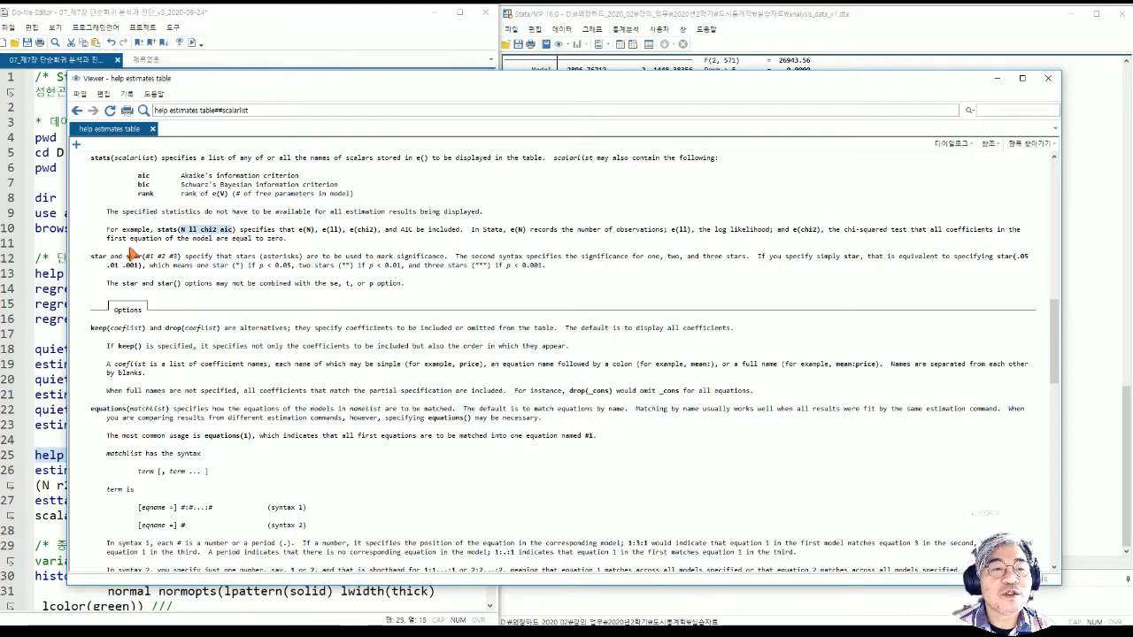
Read the star() option's default significance levels and its restriction on combined options, and close the help viewer.
{"action": "left_click_drag", "start_coordinate": [89, 258], "coordinate": [179, 260]}
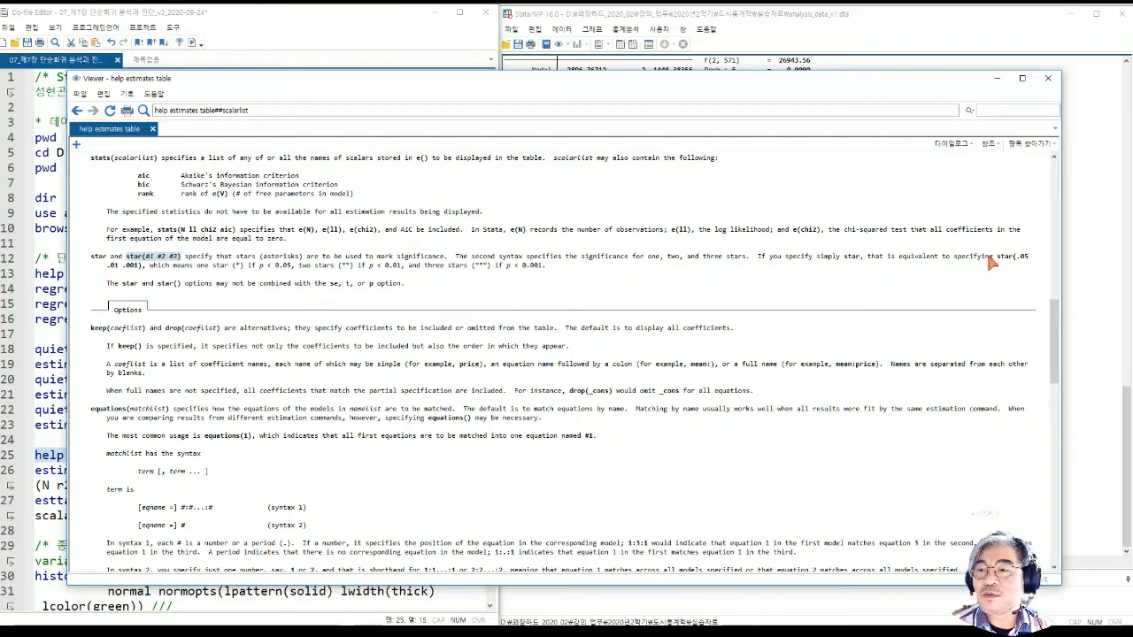
{"action": "left_click_drag", "start_coordinate": [995, 258], "coordinate": [140, 275]}
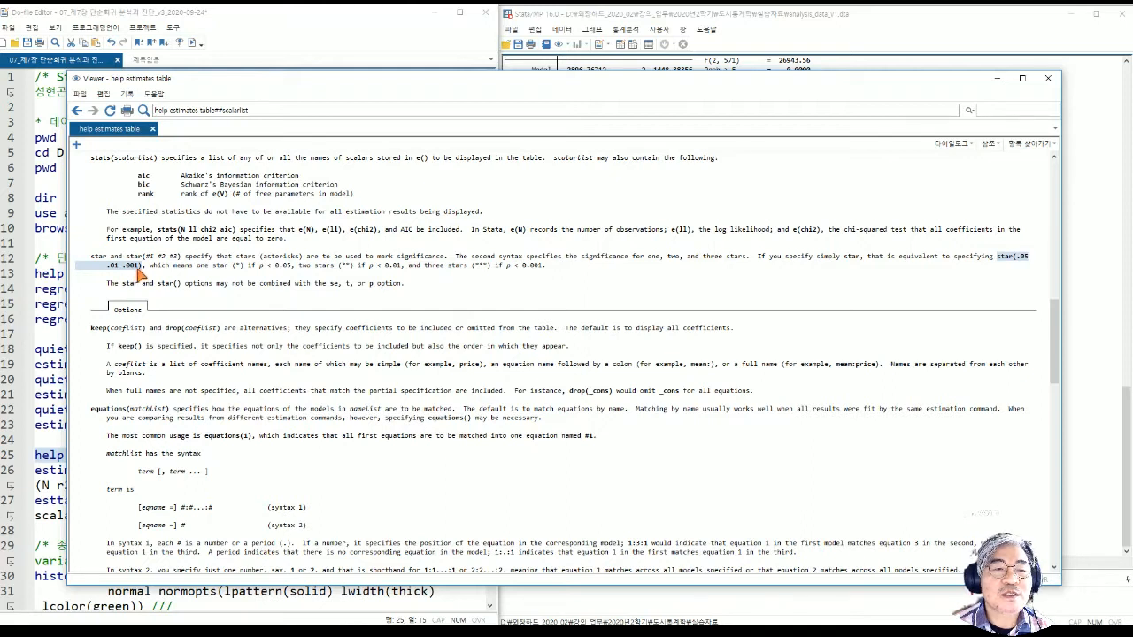
{"action": "left_click", "coordinate": [236, 264]}
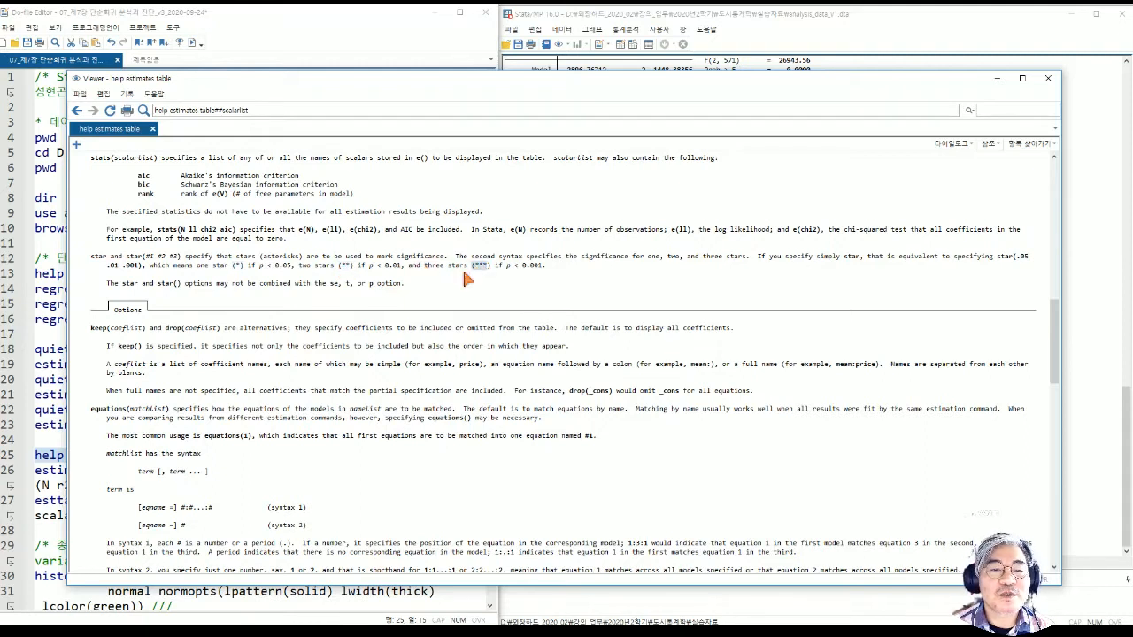
{"action": "left_click_drag", "start_coordinate": [123, 284], "coordinate": [400, 288]}
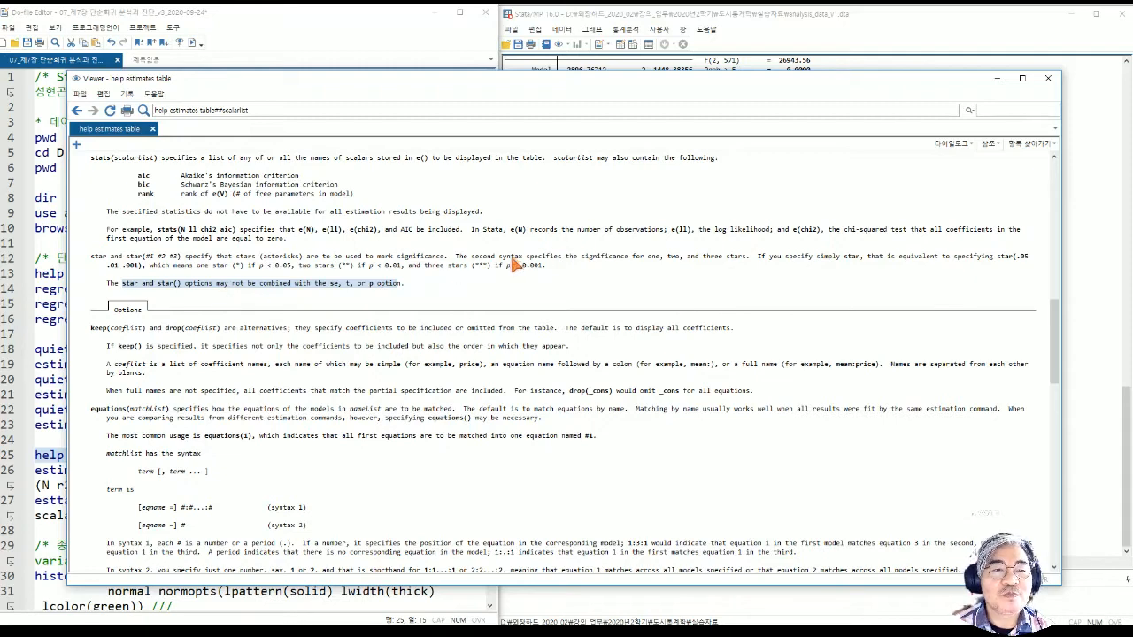
{"action": "left_click", "coordinate": [1049, 82]}
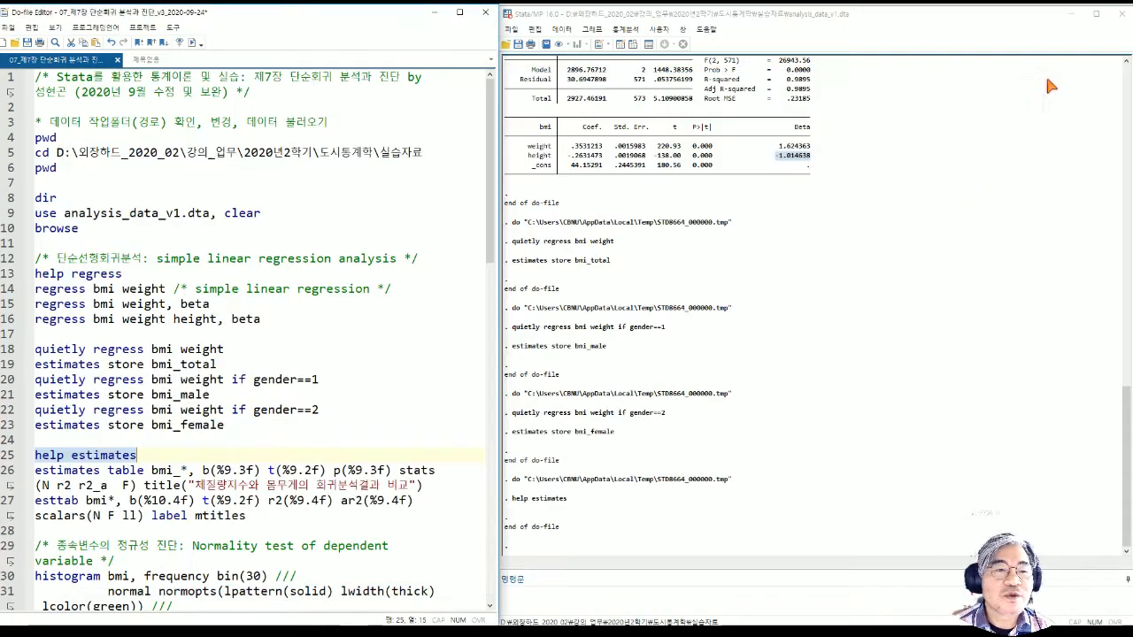
Review the estimates store lines in the do-file and the format, stats and title options of the estimates table command.
{"action": "left_click", "coordinate": [164, 456]}
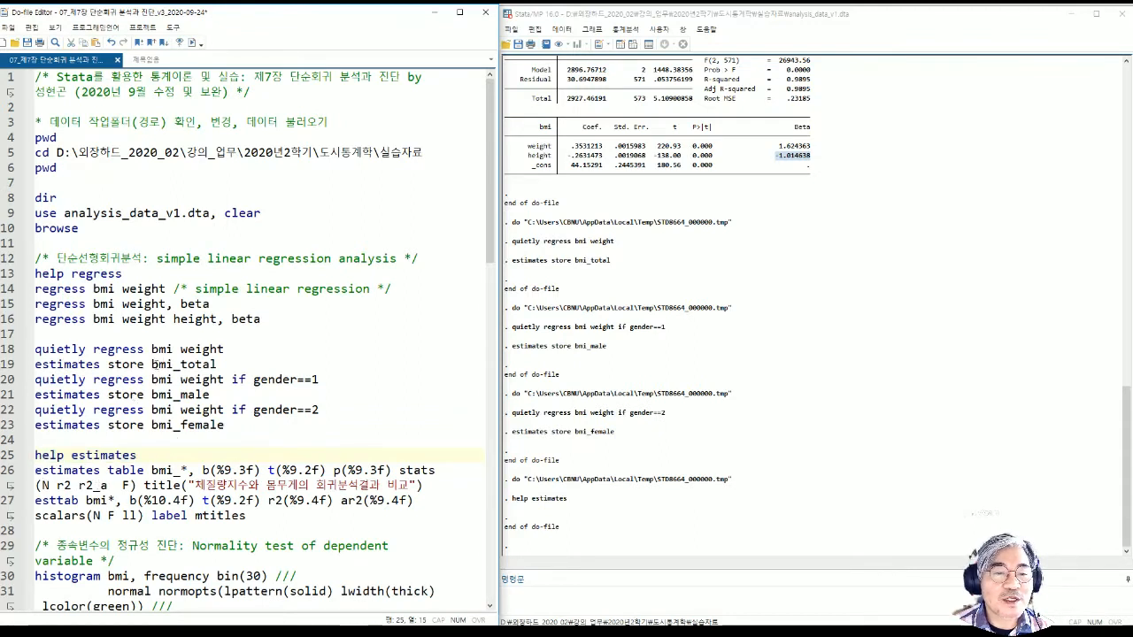
{"action": "left_click_drag", "start_coordinate": [108, 364], "coordinate": [259, 366]}
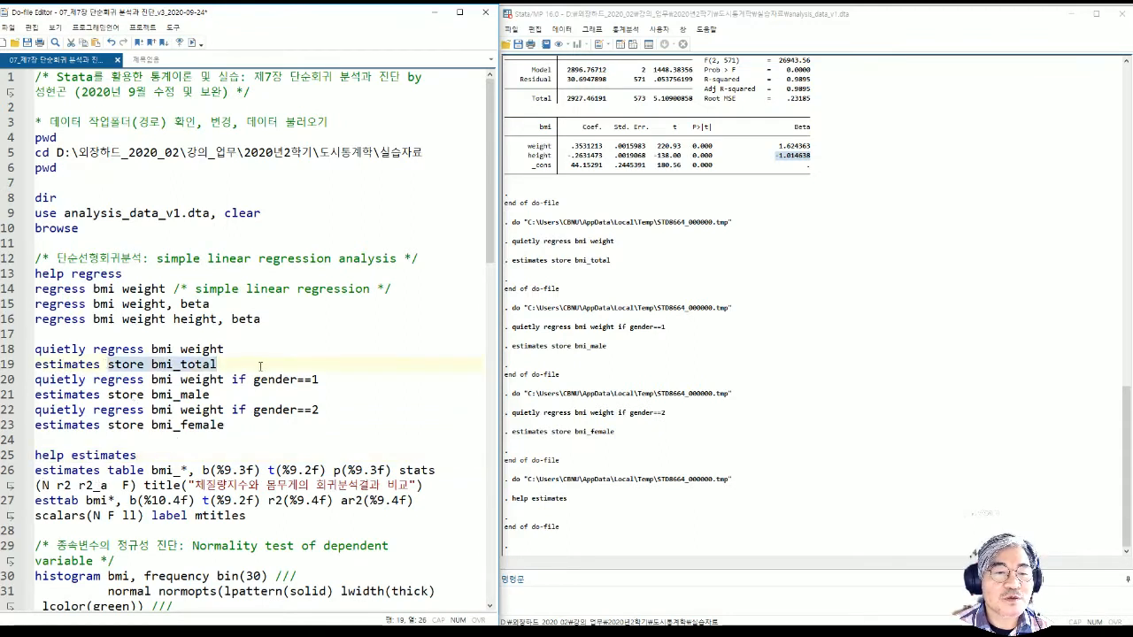
{"action": "left_click_drag", "start_coordinate": [108, 424], "coordinate": [253, 424]}
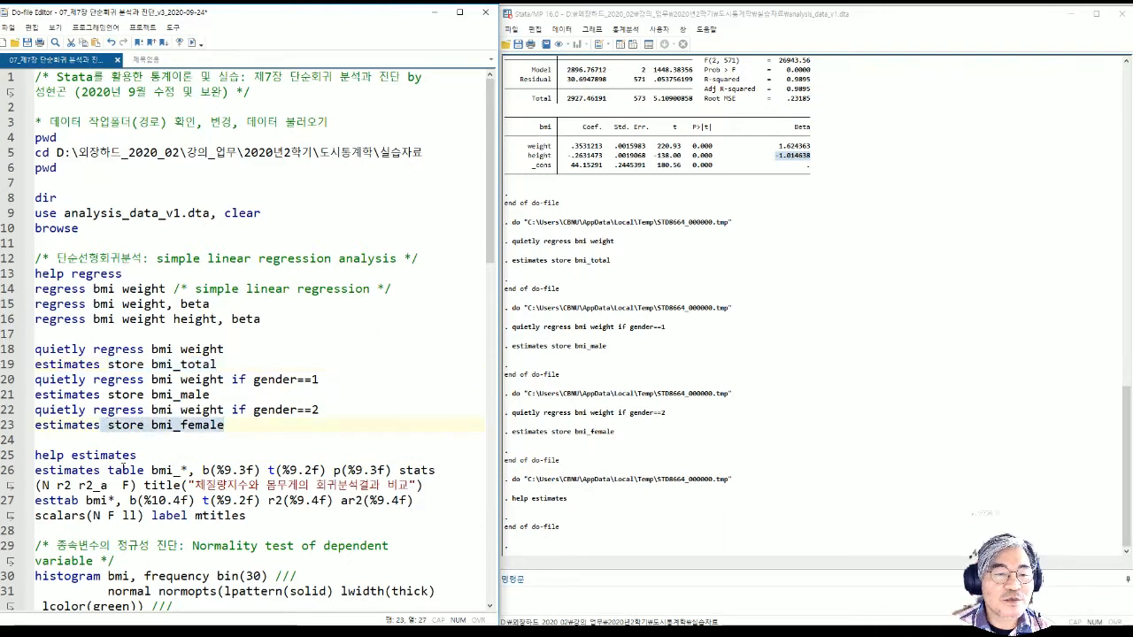
{"action": "left_click_drag", "start_coordinate": [108, 470], "coordinate": [194, 474]}
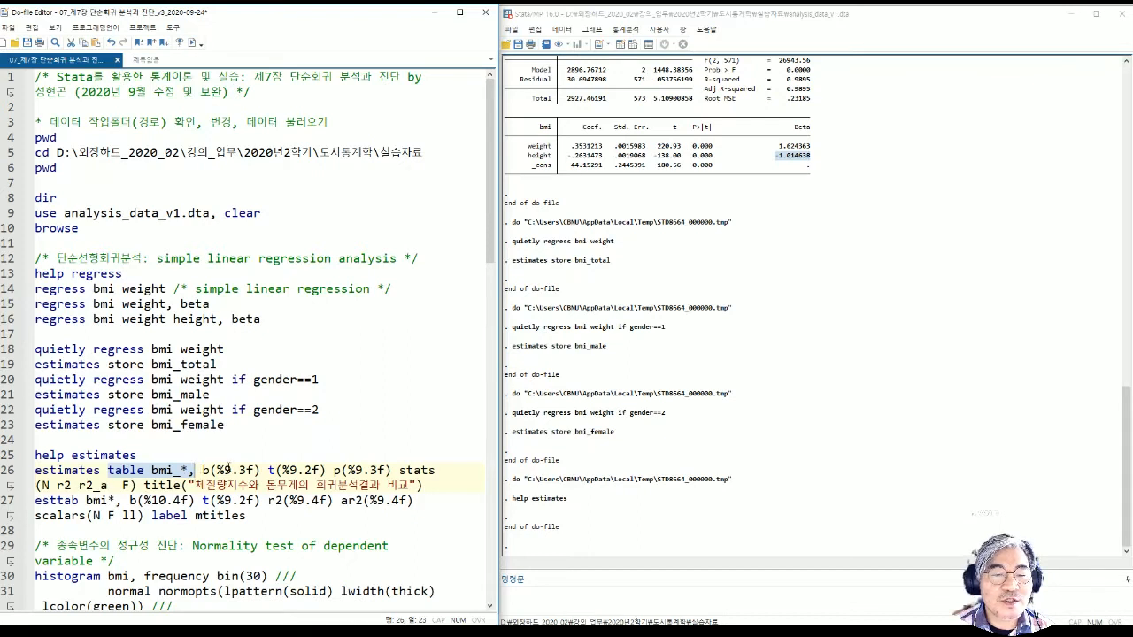
{"action": "left_click_drag", "start_coordinate": [224, 470], "coordinate": [238, 470]}
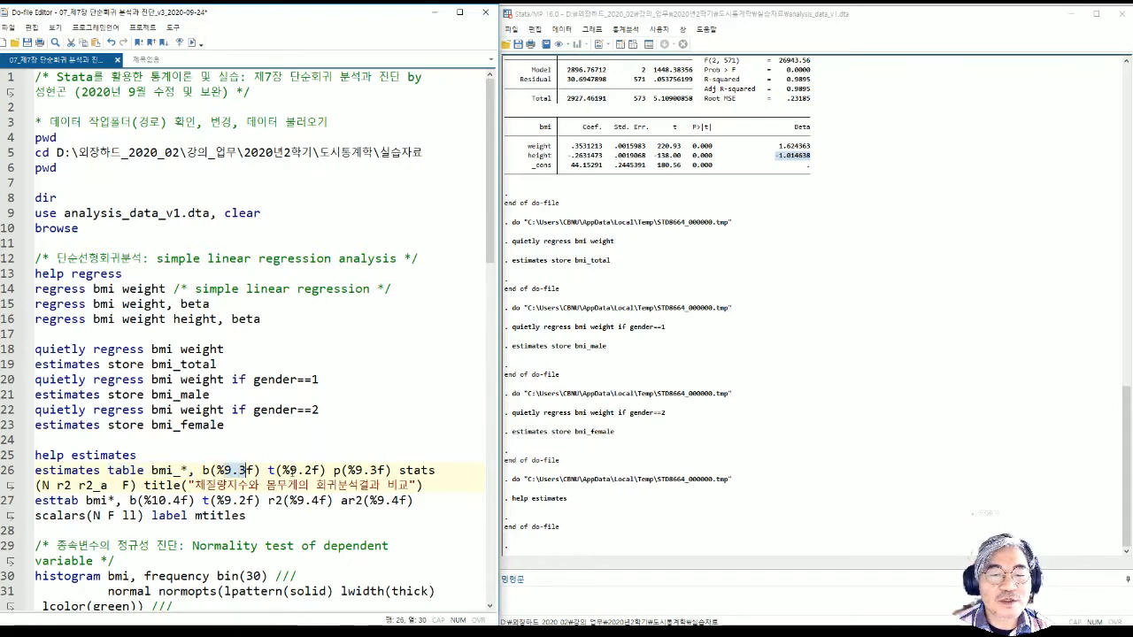
{"action": "left_click_drag", "start_coordinate": [286, 470], "coordinate": [436, 470]}
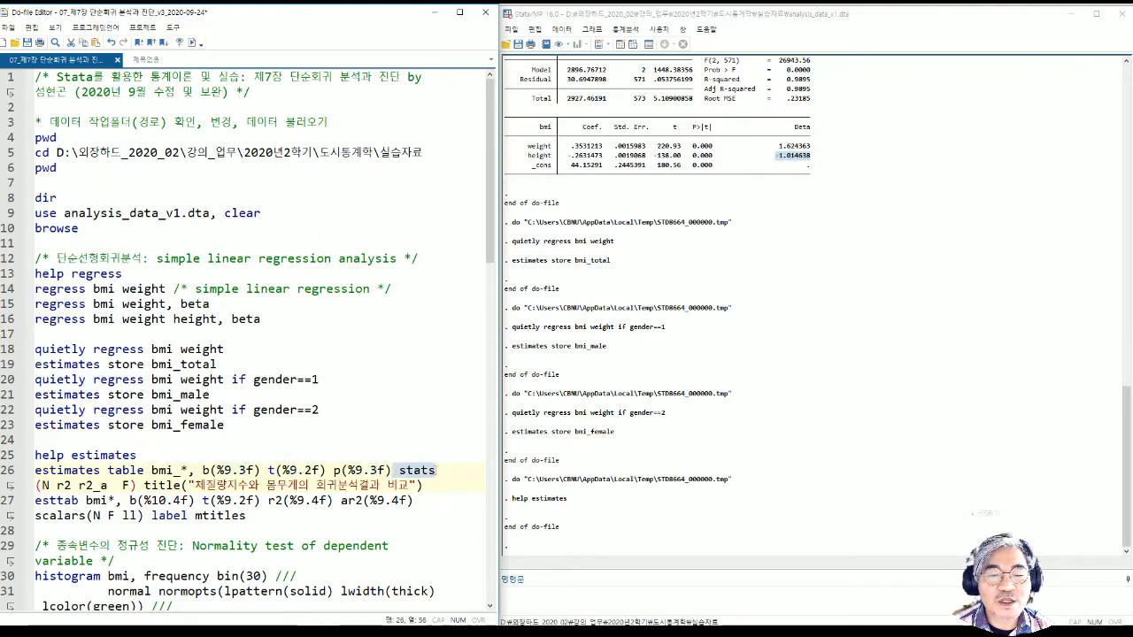
{"action": "left_click_drag", "start_coordinate": [42, 484], "coordinate": [55, 484]}
{"action": "left_click", "coordinate": [57, 486]}
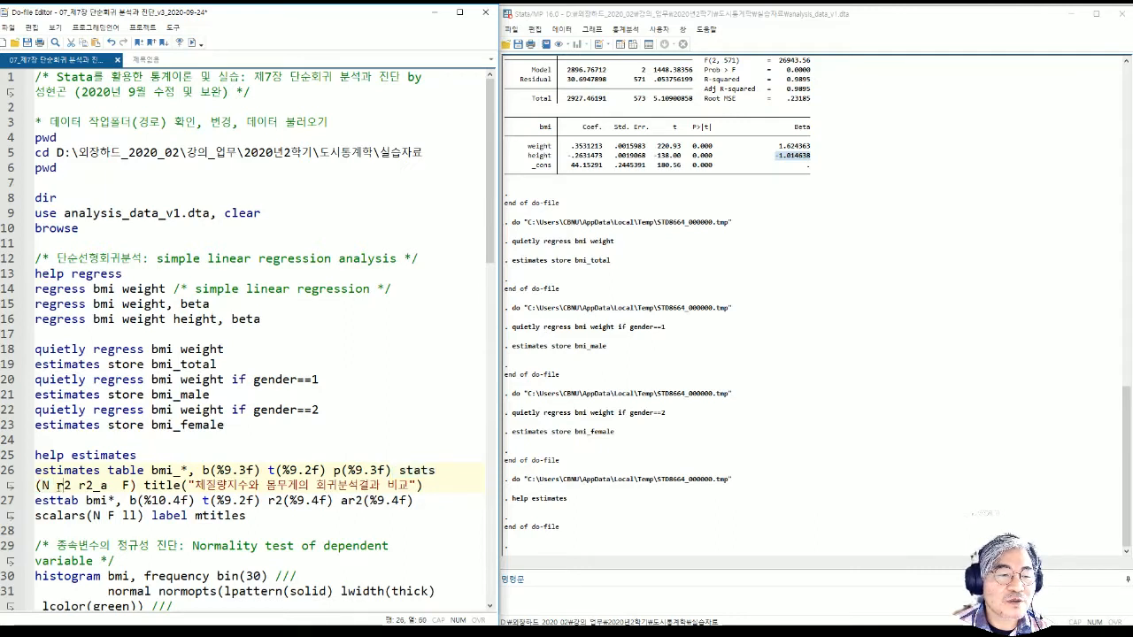
{"action": "left_click_drag", "start_coordinate": [78, 485], "coordinate": [423, 489]}
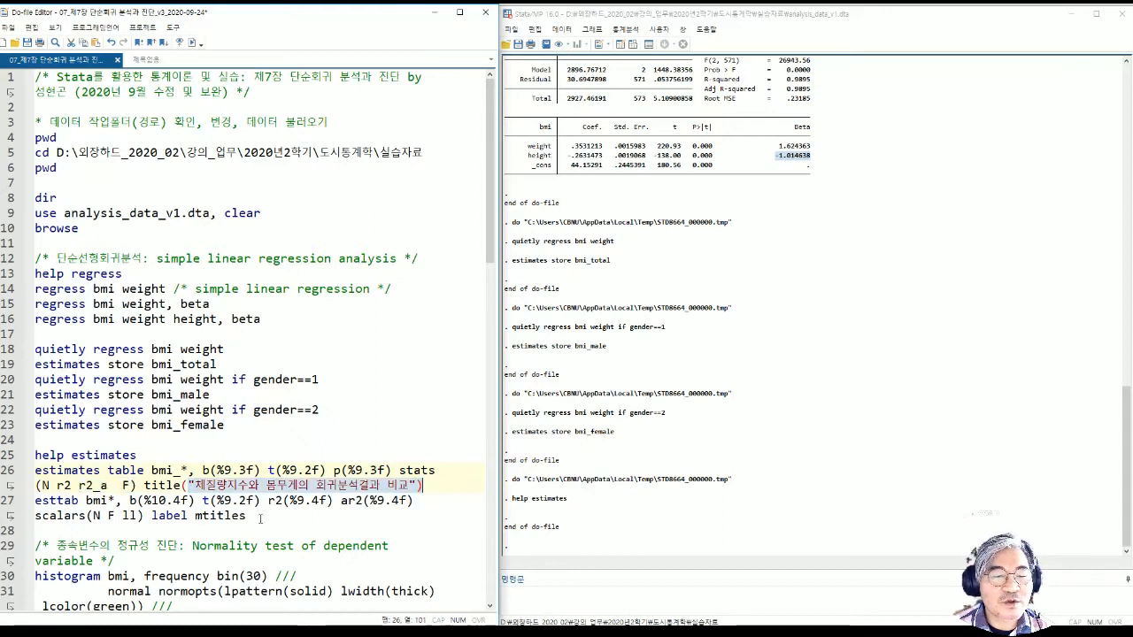
Run only the estimates table bmi_* command with b(%9.3f) t(%9.2f) p(%9.3f) stats(N r2 r2_a F) title("체질량지수와 몸무게의 회귀분석결과 비교").
{"action": "left_click", "coordinate": [96, 489]}
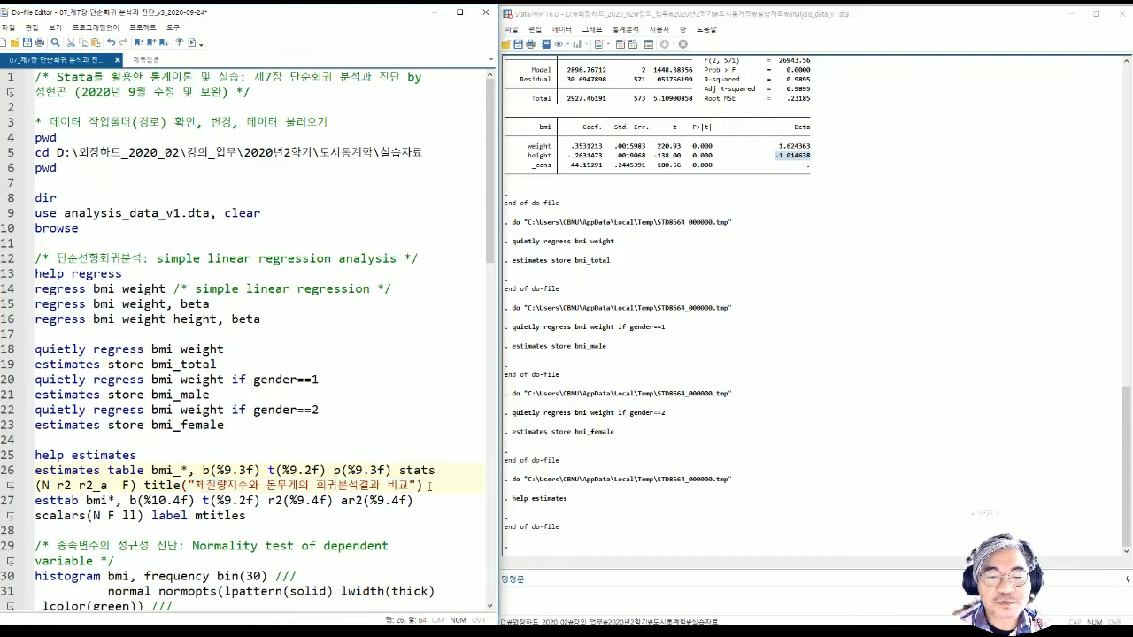
{"action": "left_click_drag", "start_coordinate": [424, 486], "coordinate": [36, 470]}
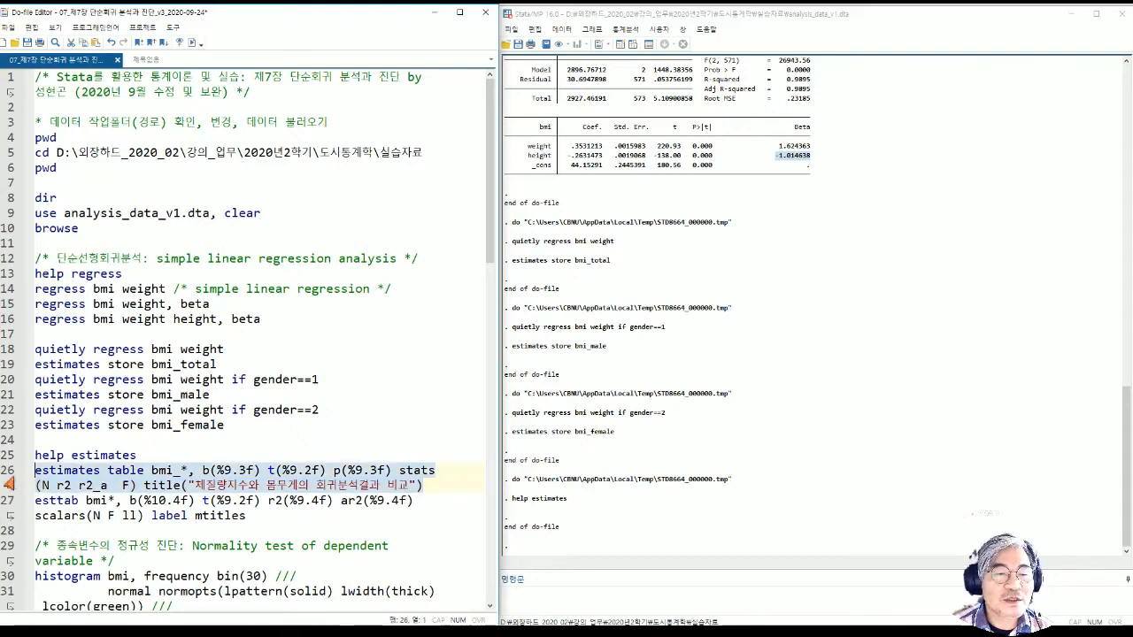
{"action": "left_click", "coordinate": [195, 42]}
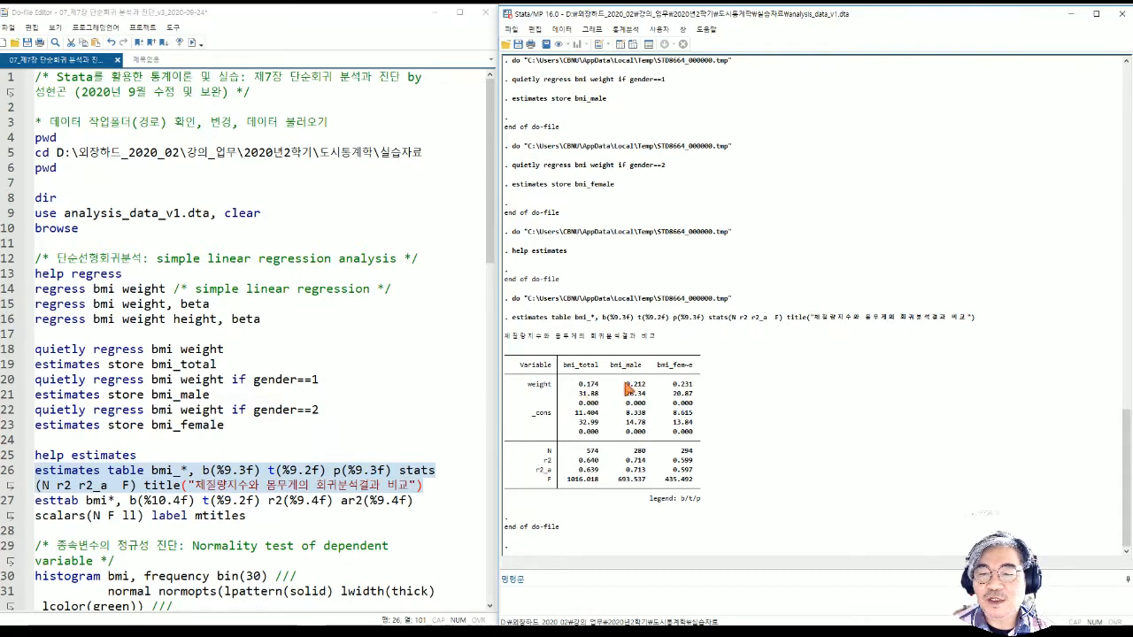
Compare the weight coefficients, p-values, sample sizes and adjusted R-squared across the total, male and female models in the output table.
{"action": "mouse_move", "coordinate": [625, 383]}
{"action": "left_mouse_down"}
{"action": "mouse_move", "coordinate": [681, 384]}
{"action": "mouse_move", "coordinate": [644, 383]}
{"action": "left_mouse_up"}
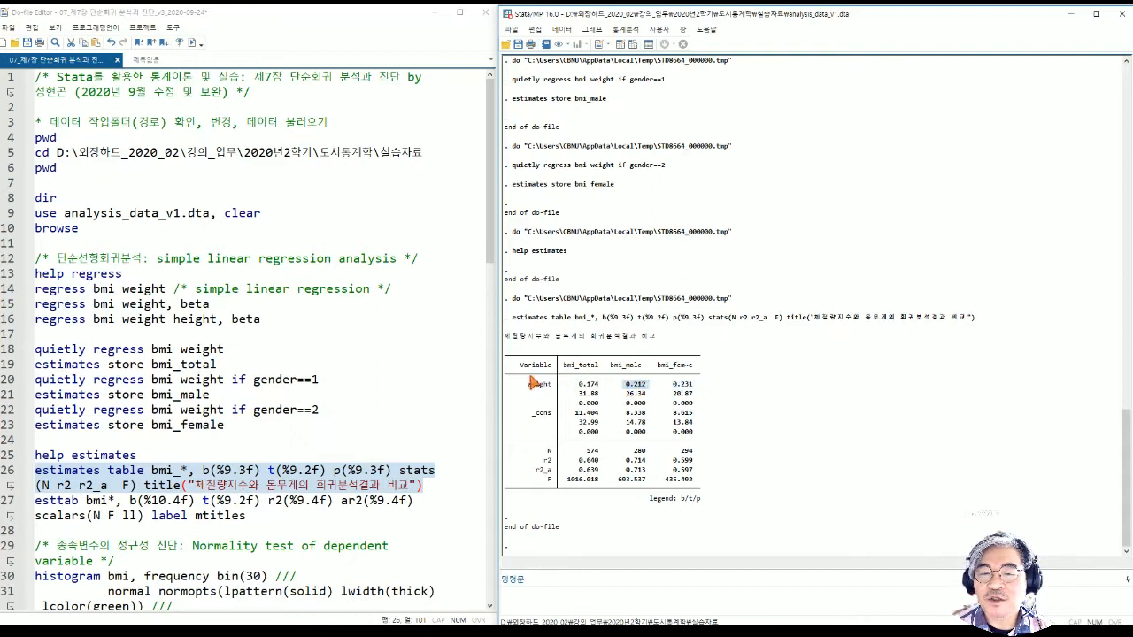
{"action": "left_click_drag", "start_coordinate": [525, 378], "coordinate": [556, 386]}
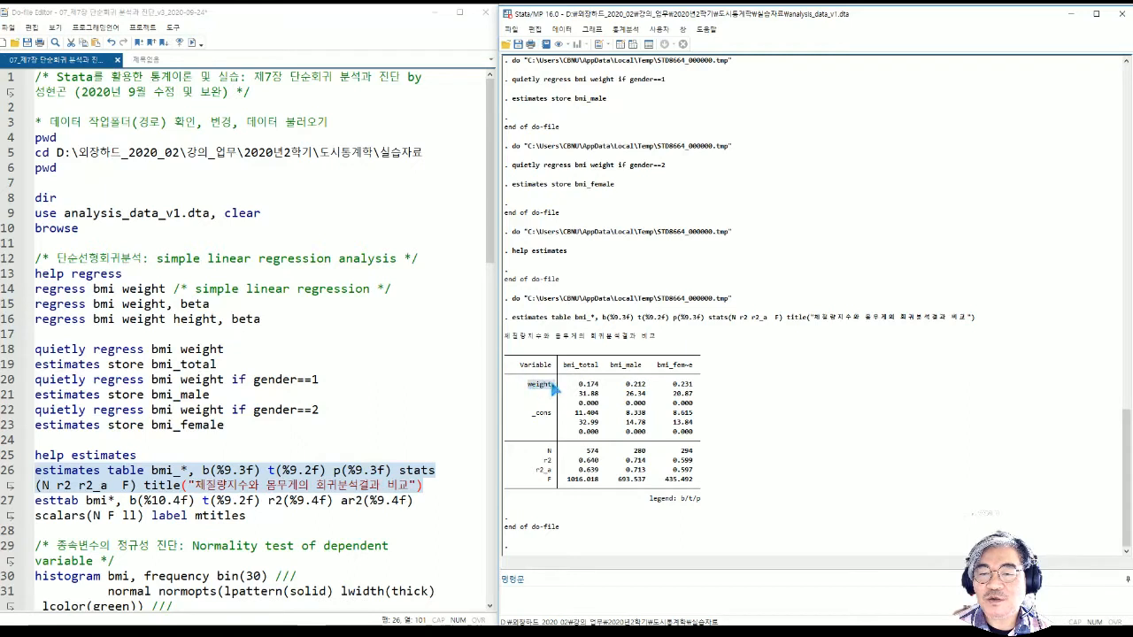
{"action": "left_click_drag", "start_coordinate": [670, 383], "coordinate": [699, 385]}
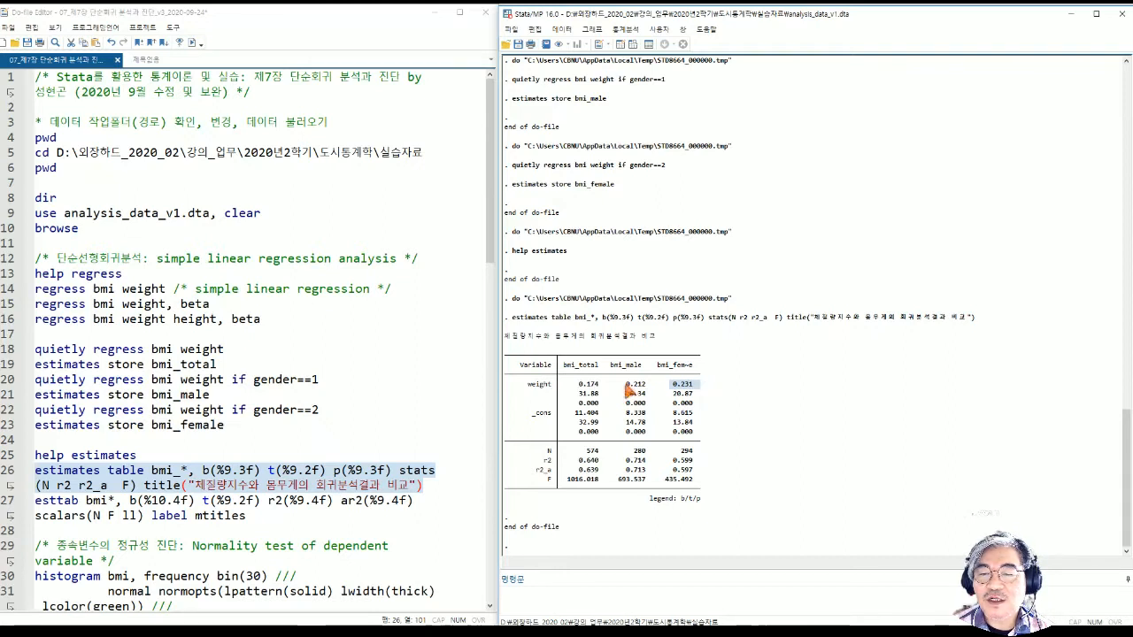
{"action": "left_click_drag", "start_coordinate": [624, 385], "coordinate": [647, 387]}
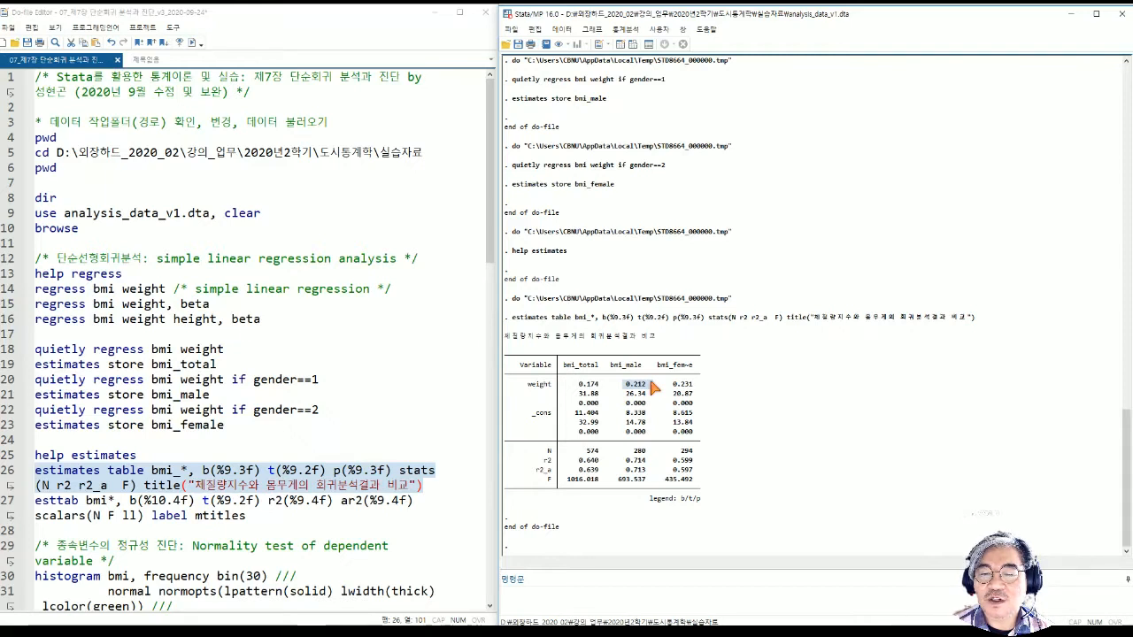
{"action": "left_click_drag", "start_coordinate": [579, 404], "coordinate": [701, 405]}
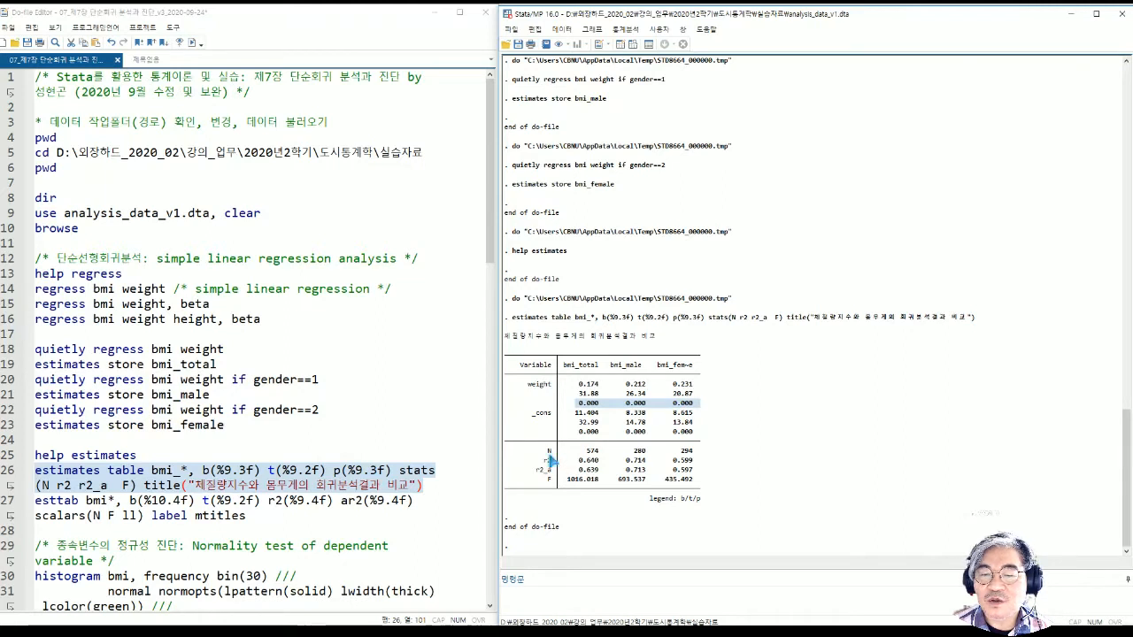
{"action": "left_click_drag", "start_coordinate": [560, 452], "coordinate": [719, 454]}
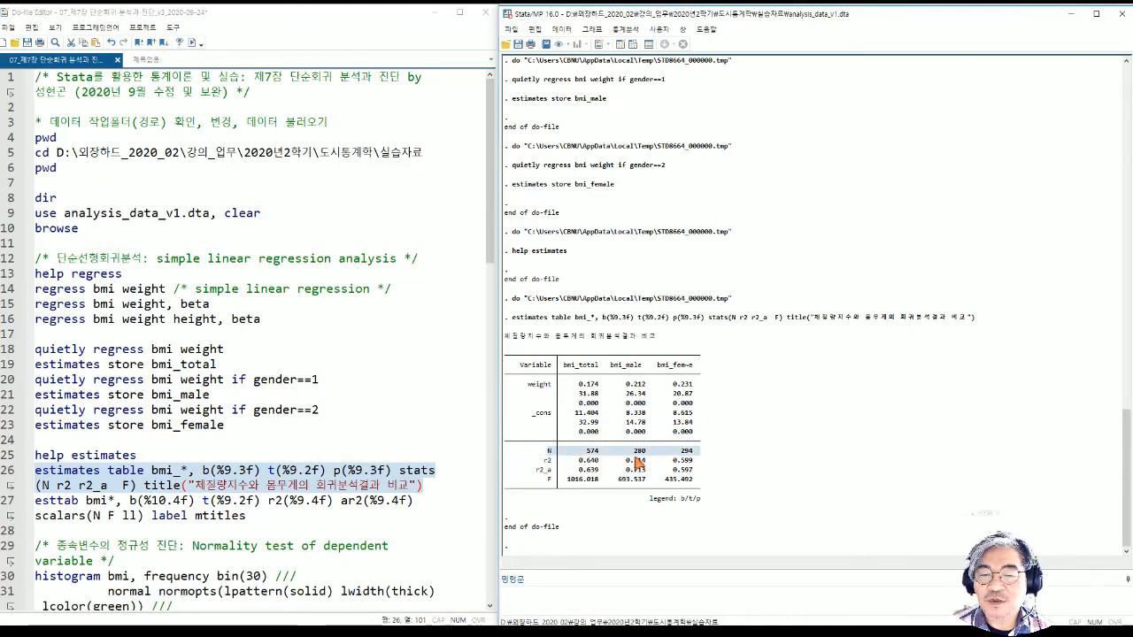
{"action": "left_click_drag", "start_coordinate": [535, 470], "coordinate": [700, 470]}
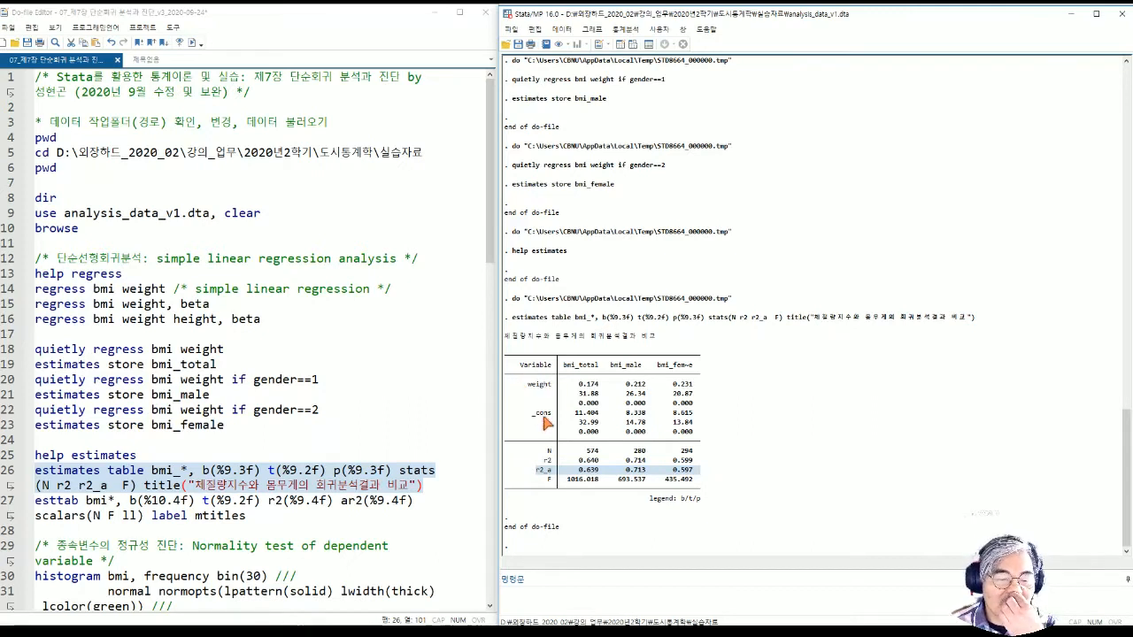
{"action": "left_click", "coordinate": [447, 491]}
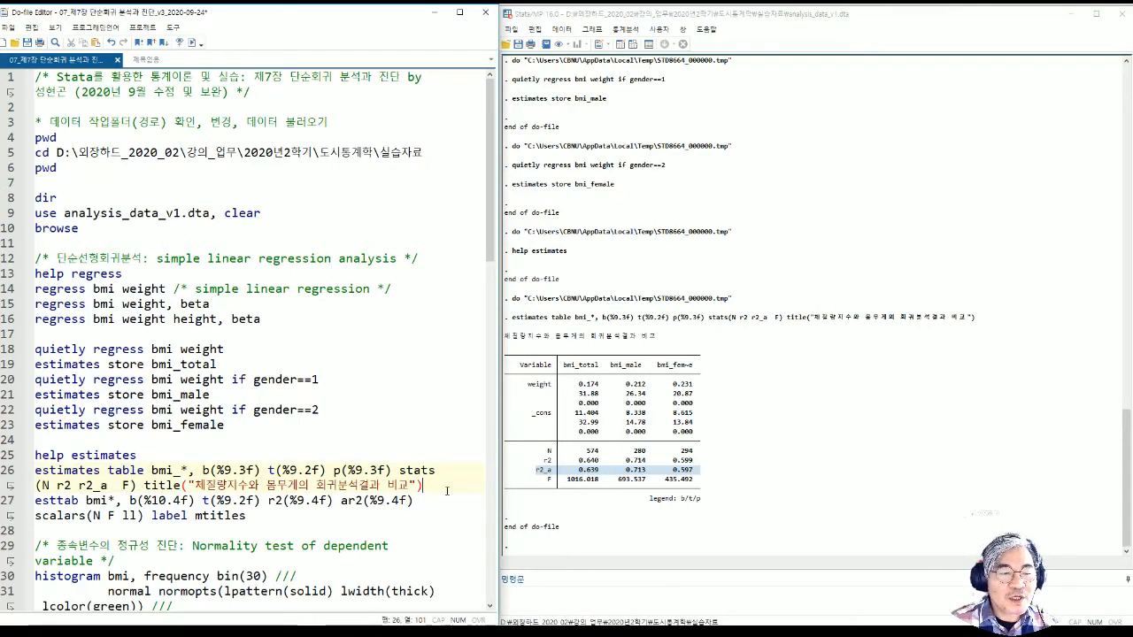
Add a help esttab line above the esttab command in the do-file and run only that line.
{"action": "key", "text": "Return"}
{"action": "key", "text": "Return"}
{"action": "type", "text": "help est"}
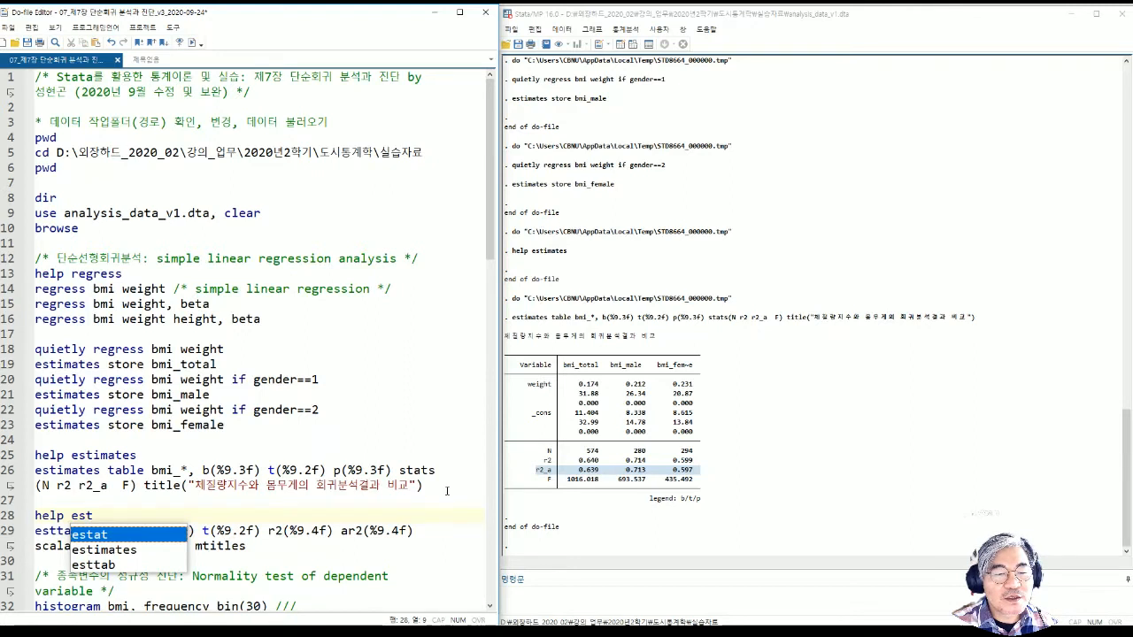
{"action": "type", "text": "tab"}
{"action": "key", "text": "Return"}
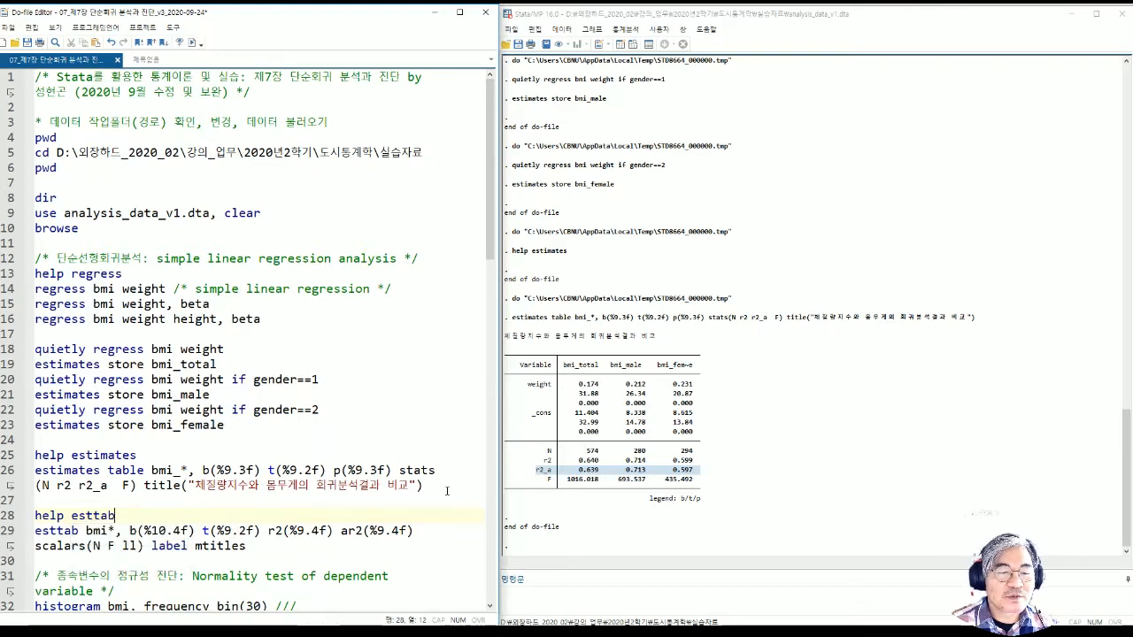
{"action": "key", "text": "shift+Home"}
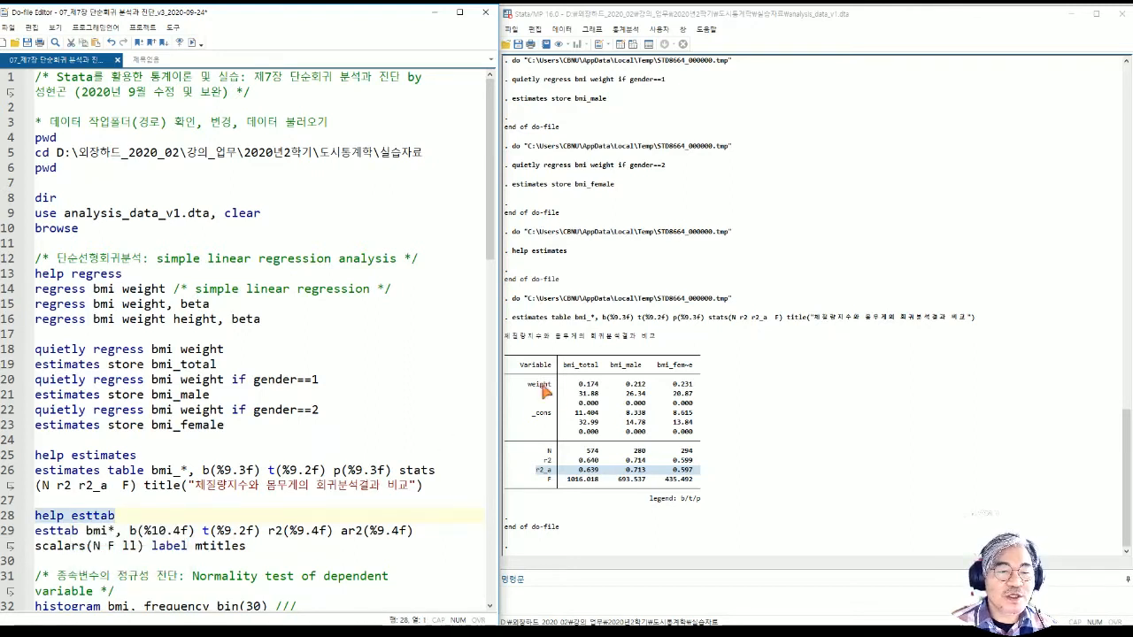
{"action": "left_click", "coordinate": [192, 43]}
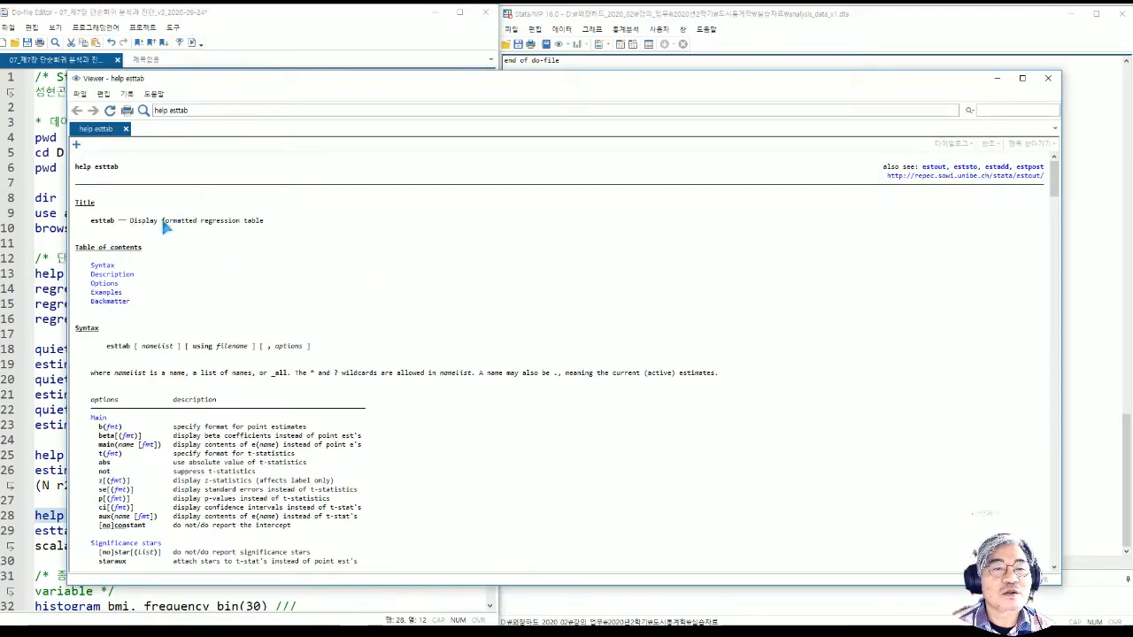
Read the esttab help's title and its syntax elements: namelist, using filename and options.
{"action": "left_click_drag", "start_coordinate": [163, 223], "coordinate": [264, 231]}
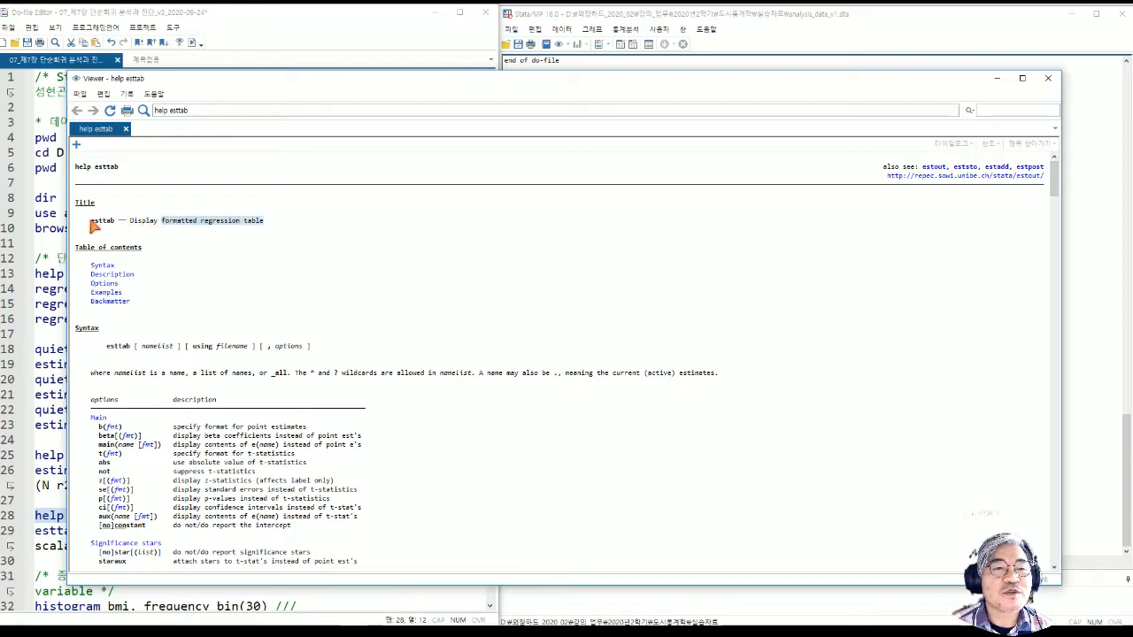
{"action": "left_click_drag", "start_coordinate": [89, 223], "coordinate": [276, 227]}
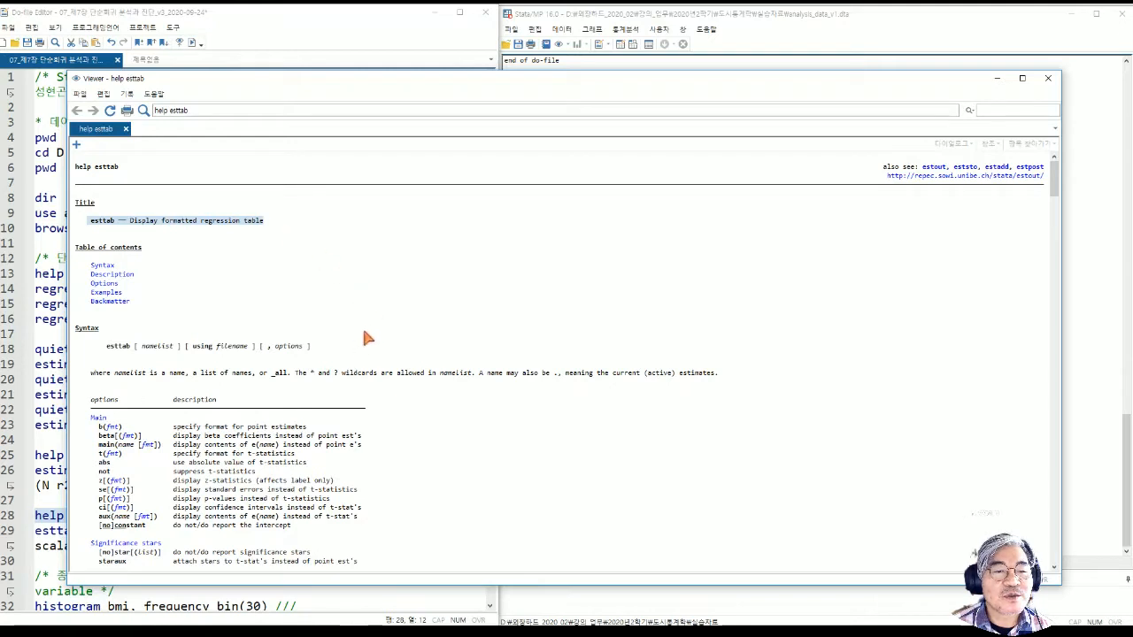
{"action": "left_click_drag", "start_coordinate": [142, 350], "coordinate": [175, 352]}
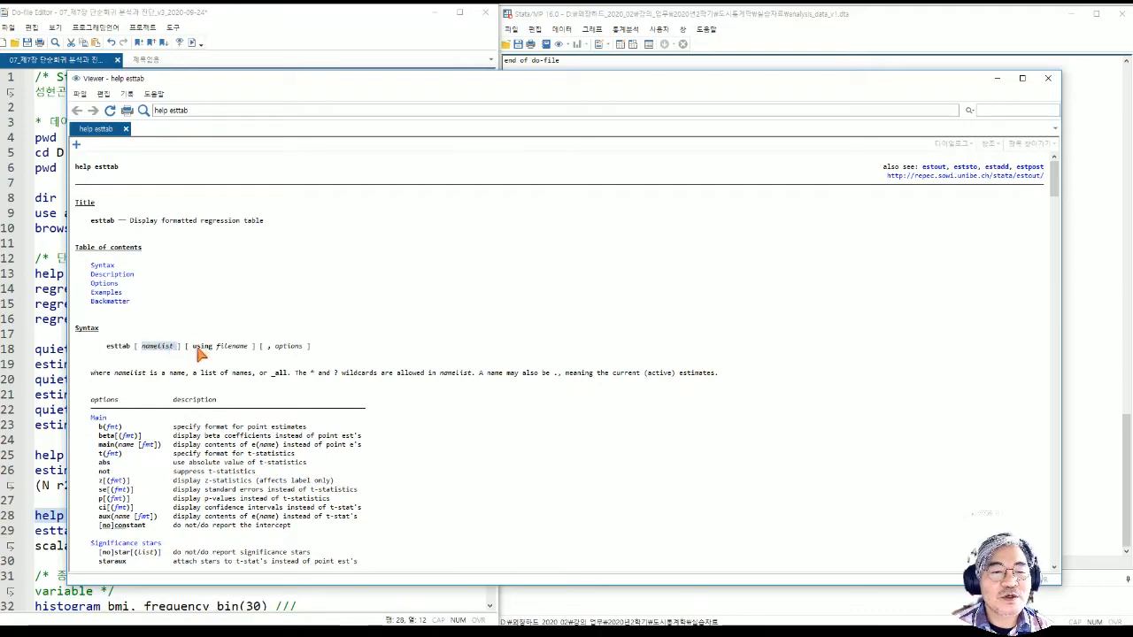
{"action": "left_click_drag", "start_coordinate": [191, 352], "coordinate": [248, 352]}
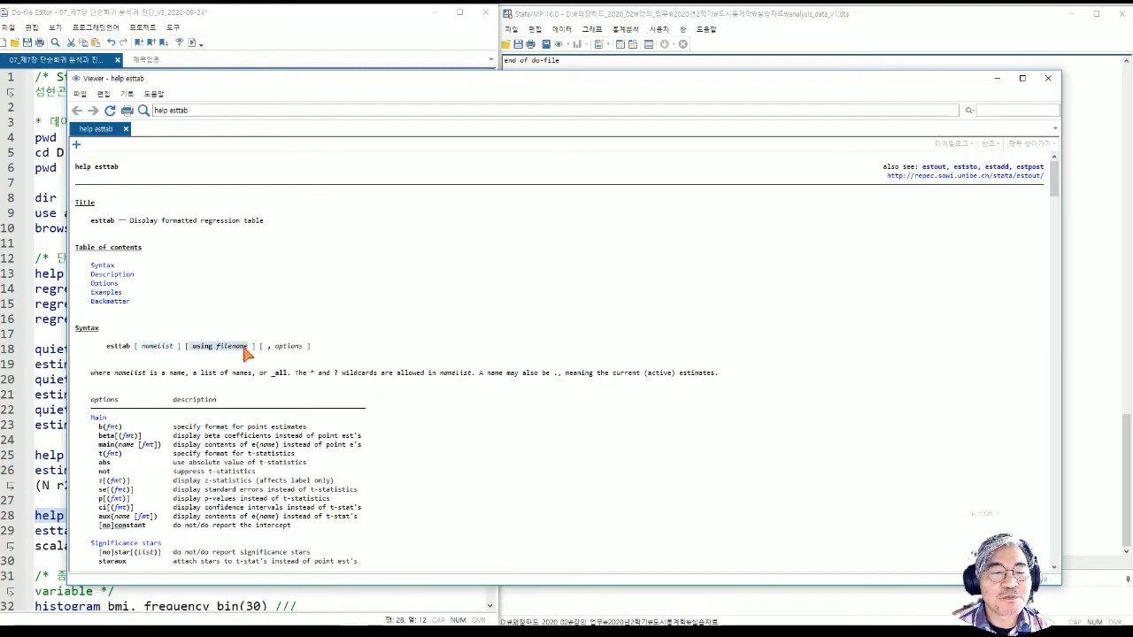
{"action": "scroll", "coordinate": [329, 436], "scroll_direction": "down", "scroll_amount": 2}
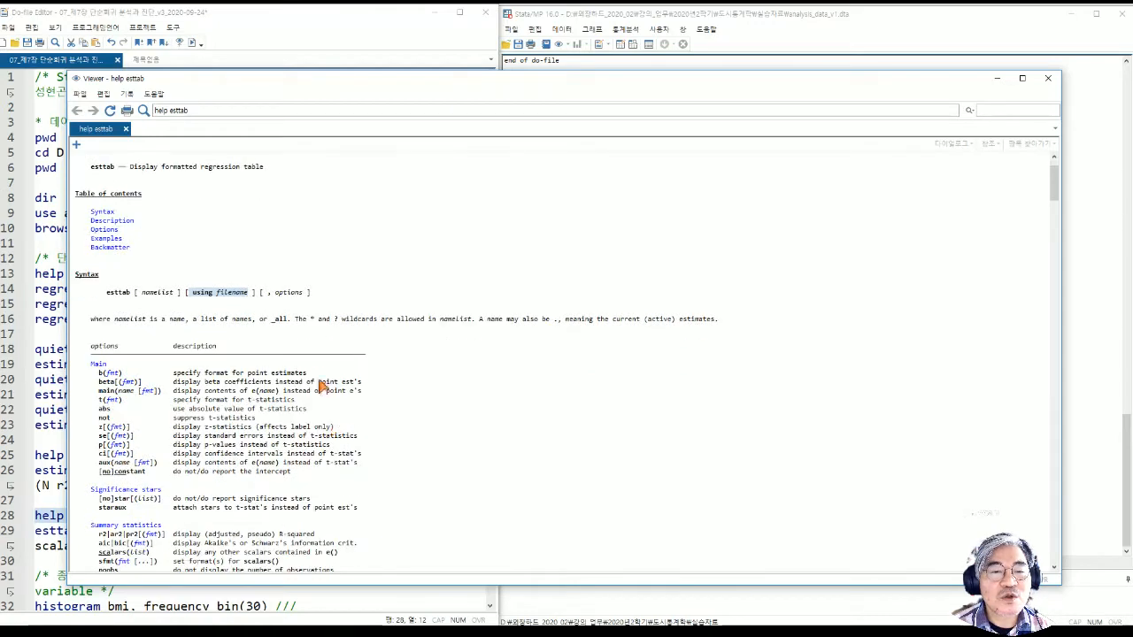
{"action": "left_click_drag", "start_coordinate": [267, 293], "coordinate": [306, 293]}
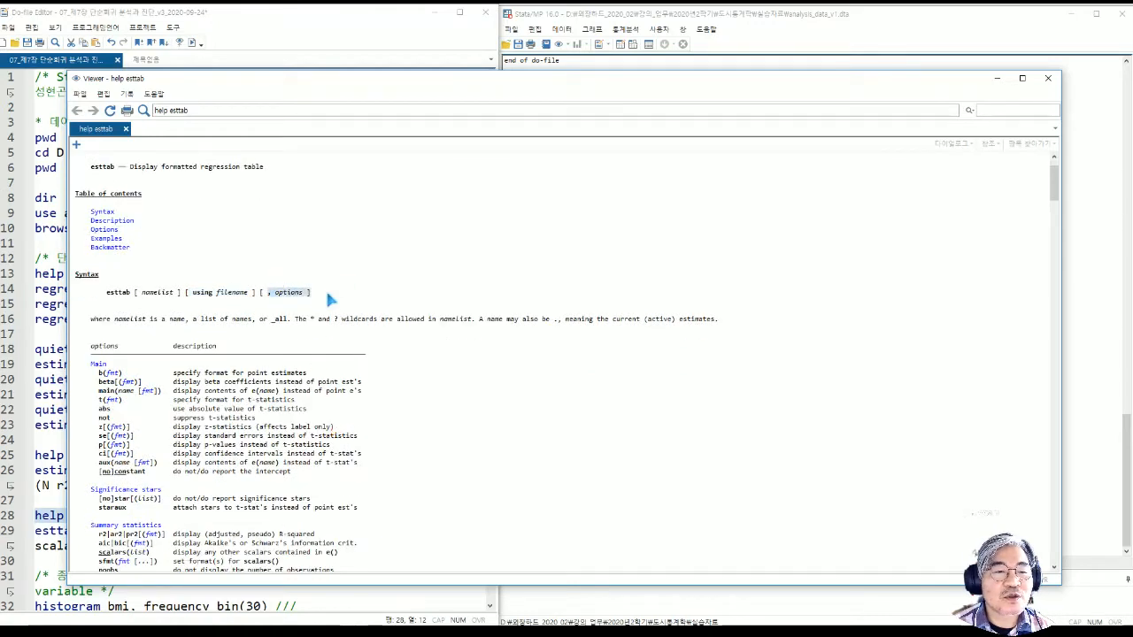
Examine esttab's significance star, summary statistics, AIC/BIC, layout and labeling options, and close the help viewer.
{"action": "scroll", "coordinate": [102, 453], "scroll_direction": "down", "scroll_amount": 2}
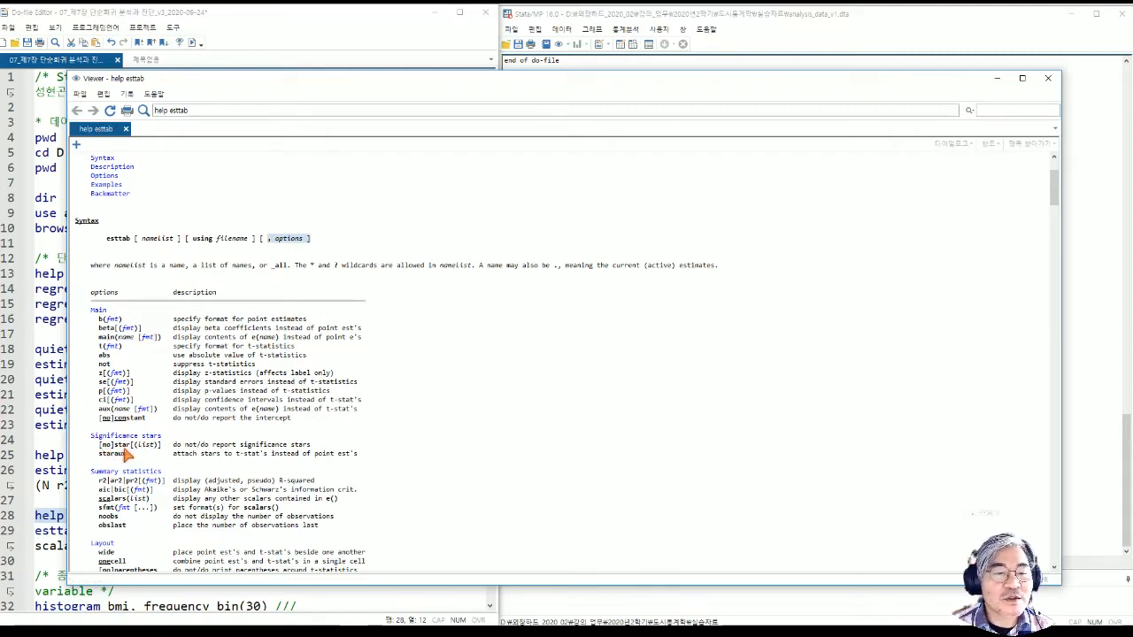
{"action": "left_click_drag", "start_coordinate": [114, 445], "coordinate": [119, 444]}
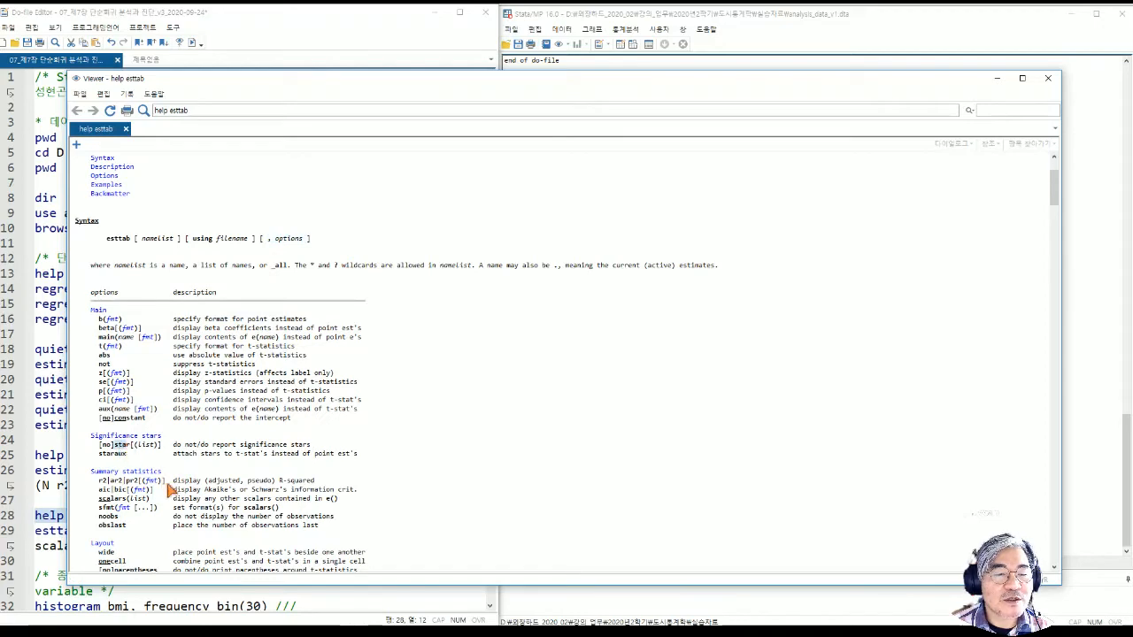
{"action": "scroll", "coordinate": [171, 490], "scroll_direction": "down", "scroll_amount": 2}
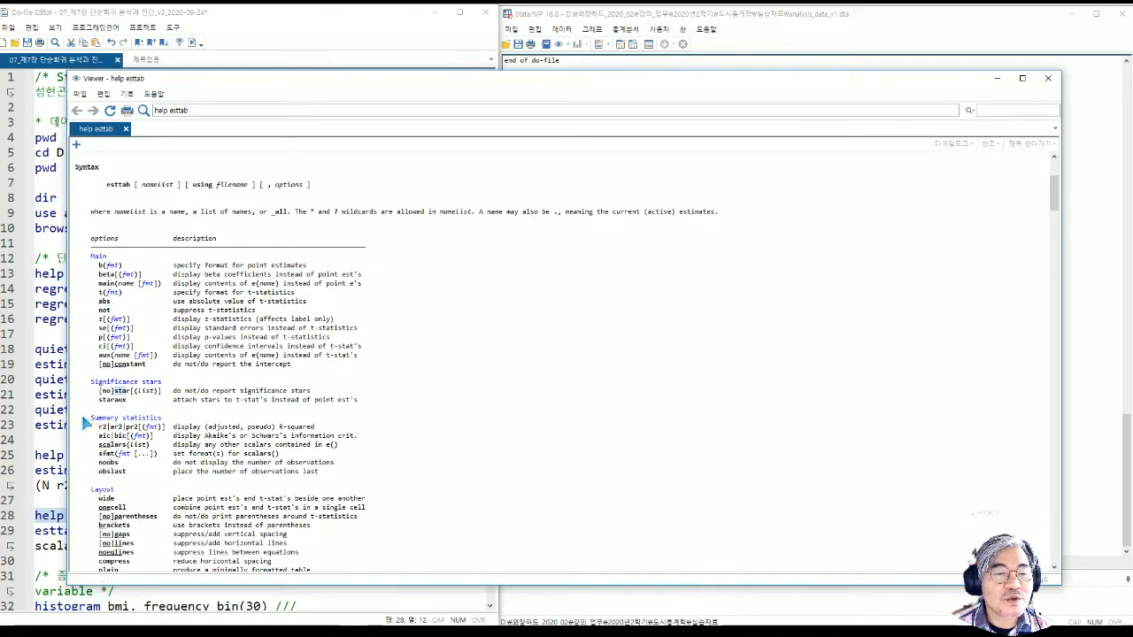
{"action": "left_click_drag", "start_coordinate": [91, 419], "coordinate": [162, 421]}
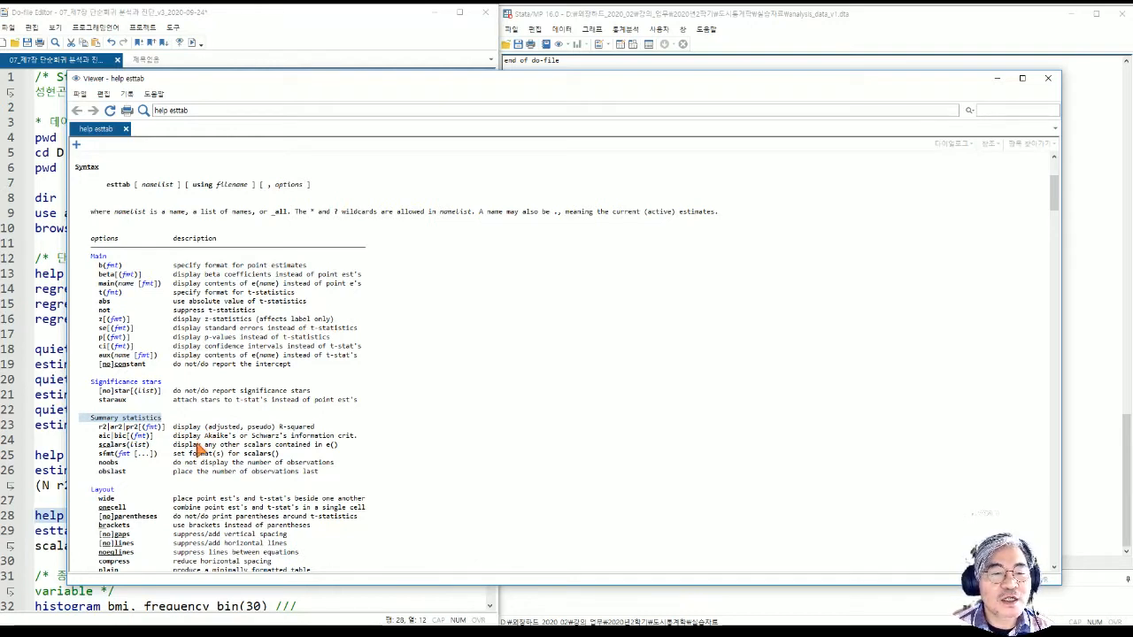
{"action": "left_click", "coordinate": [99, 438]}
{"action": "left_click_drag", "start_coordinate": [99, 438], "coordinate": [125, 440]}
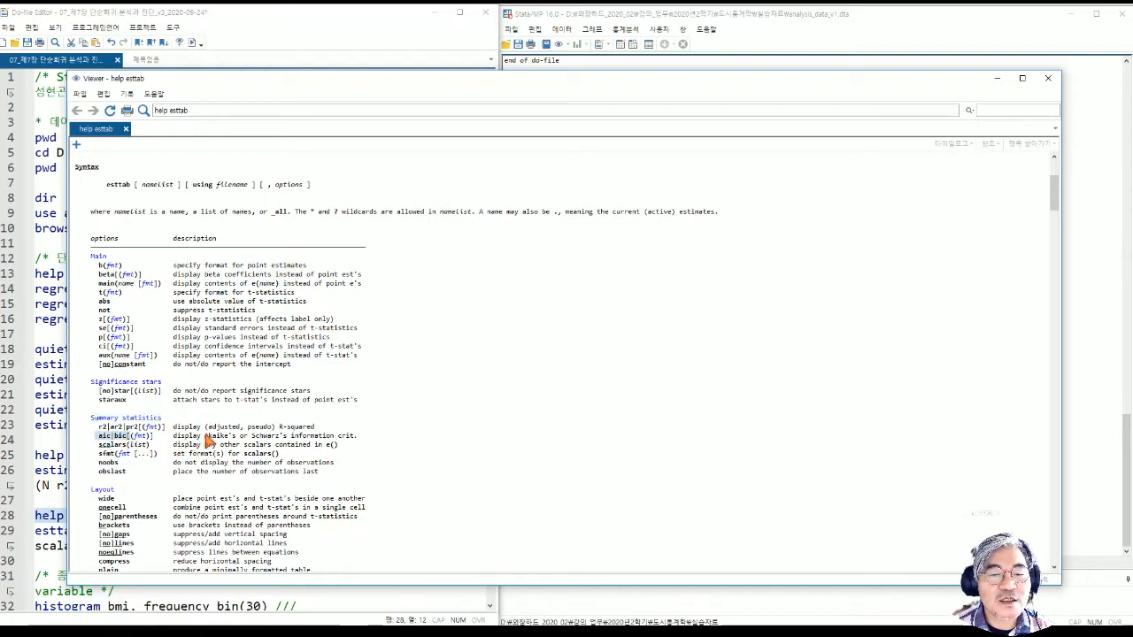
{"action": "left_click_drag", "start_coordinate": [205, 436], "coordinate": [358, 446]}
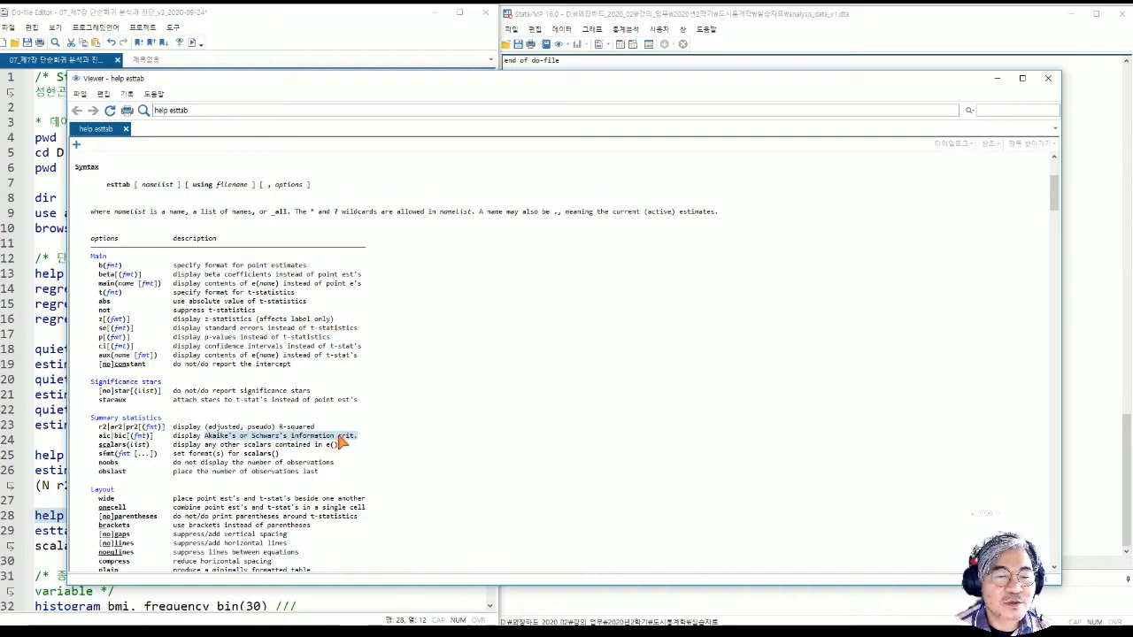
{"action": "scroll", "coordinate": [359, 440], "scroll_direction": "down", "scroll_amount": 10}
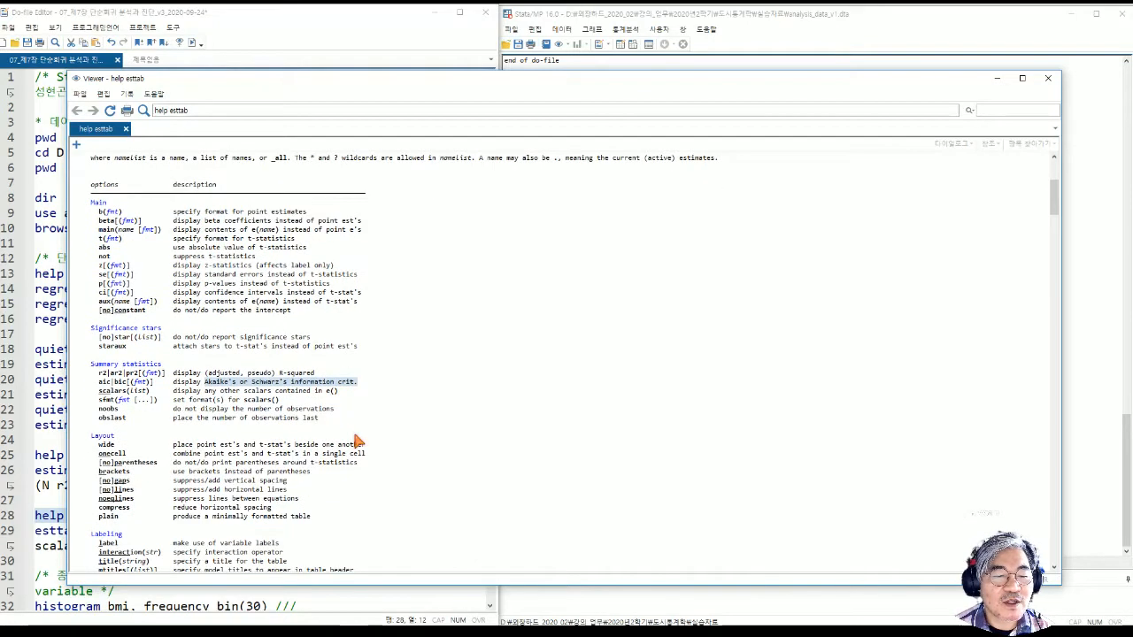
{"action": "scroll", "coordinate": [359, 440], "scroll_direction": "down", "scroll_amount": 1}
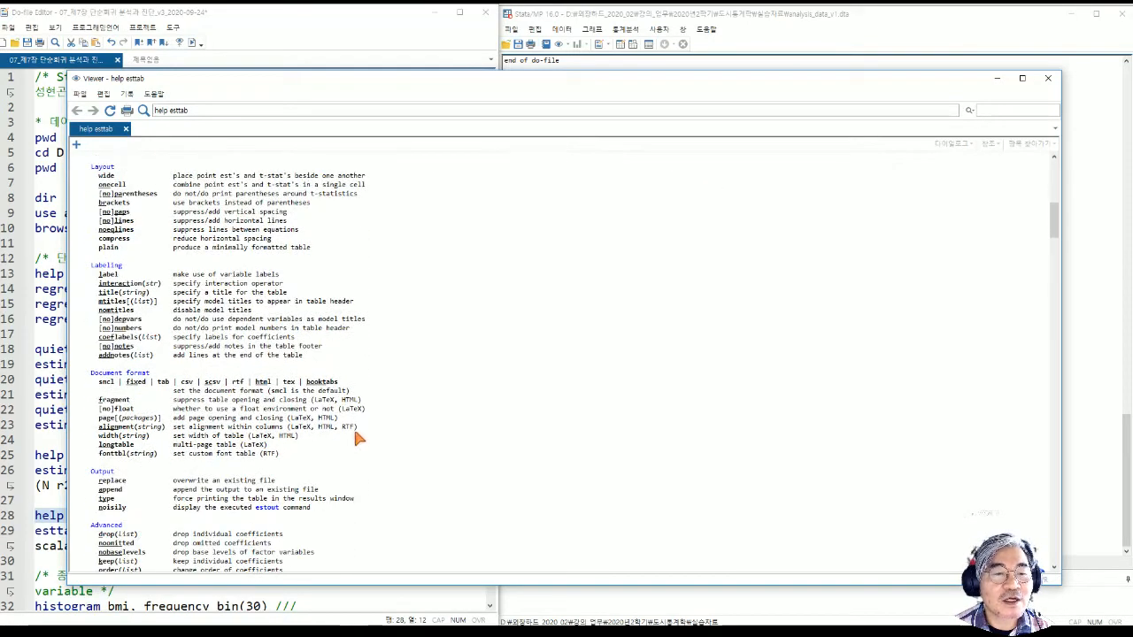
{"action": "scroll", "coordinate": [358, 436], "scroll_direction": "down", "scroll_amount": 3}
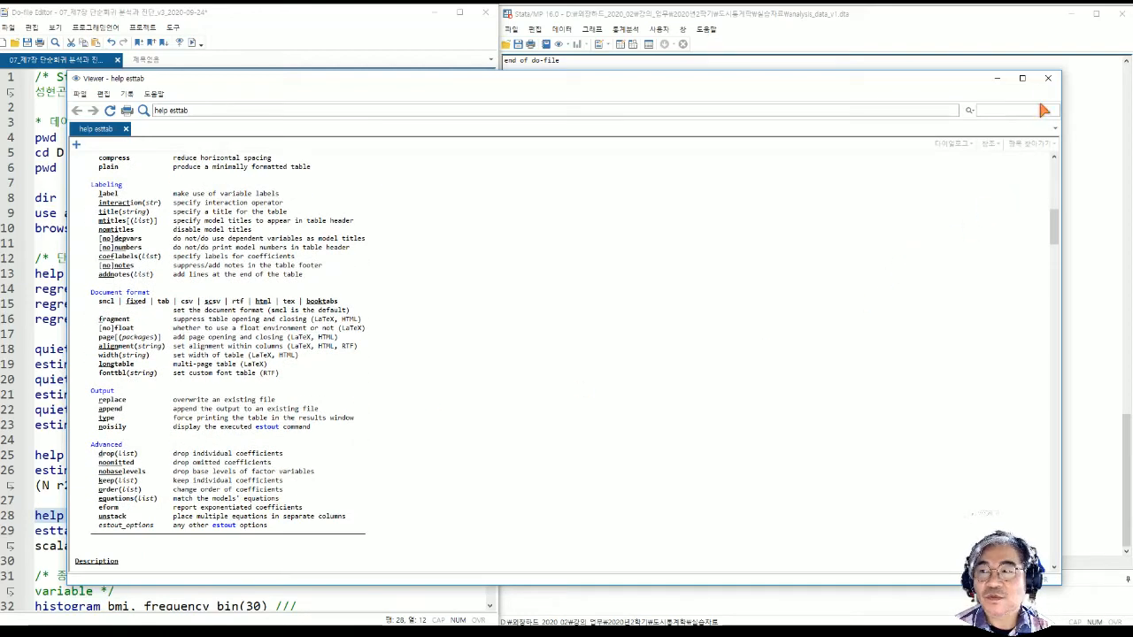
{"action": "left_click", "coordinate": [1048, 78]}
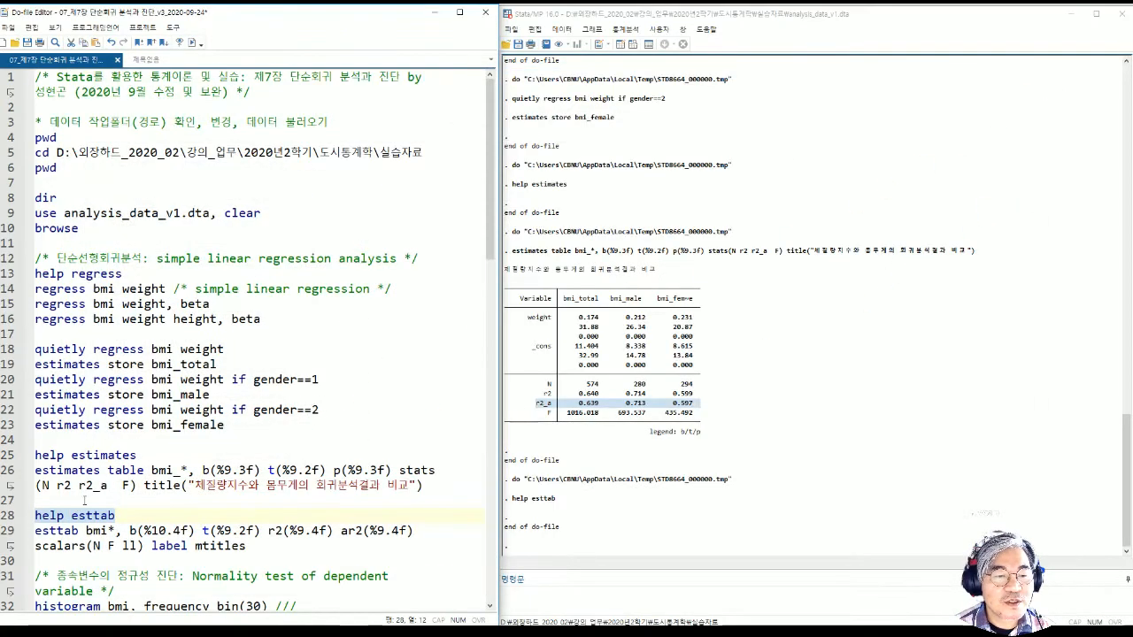
Review the esttab command's bmi* name list, number formats, scalars(N F ll), label and mtitles options in the do-file.
{"action": "double_click", "coordinate": [62, 529]}
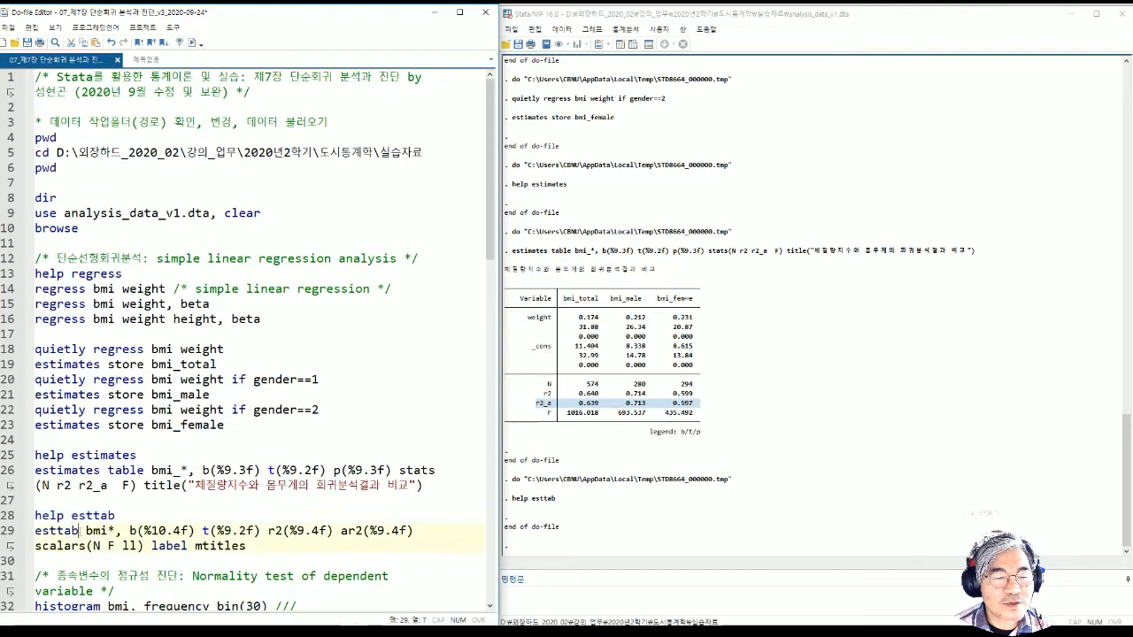
{"action": "left_click_drag", "start_coordinate": [86, 531], "coordinate": [107, 530]}
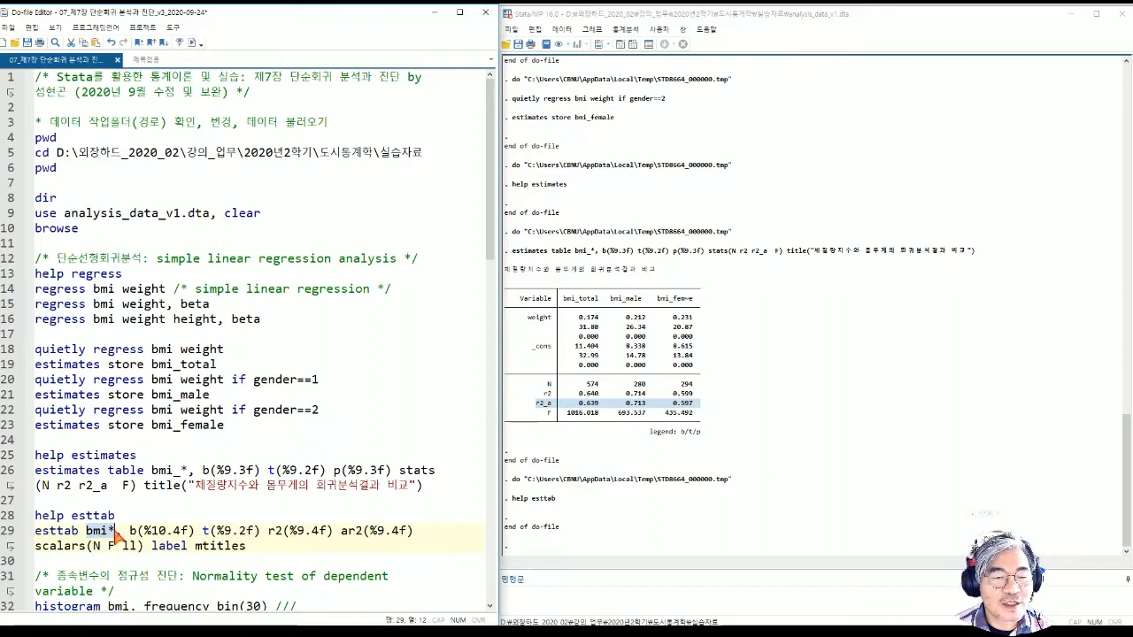
{"action": "left_click_drag", "start_coordinate": [166, 530], "coordinate": [304, 531]}
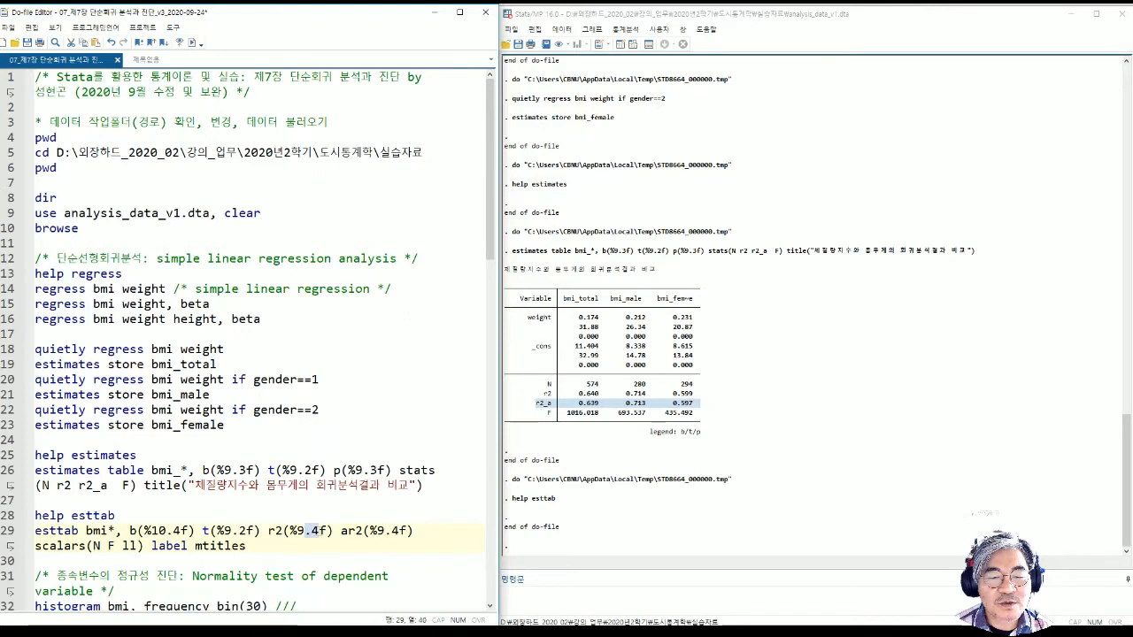
{"action": "left_click_drag", "start_coordinate": [386, 531], "coordinate": [398, 531]}
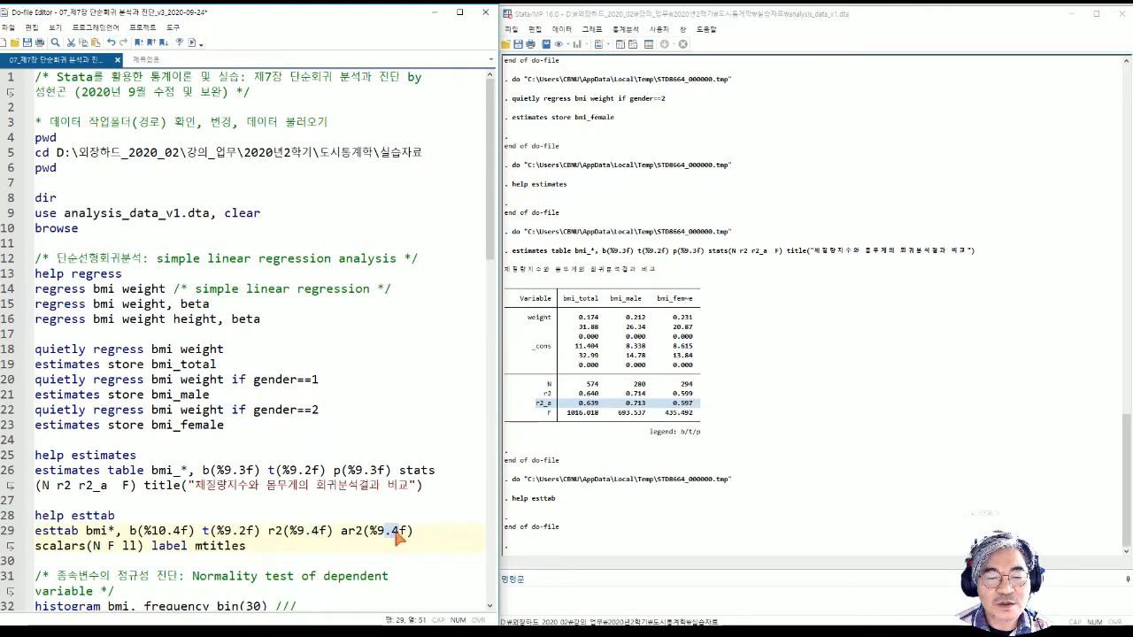
{"action": "left_click", "coordinate": [28, 553]}
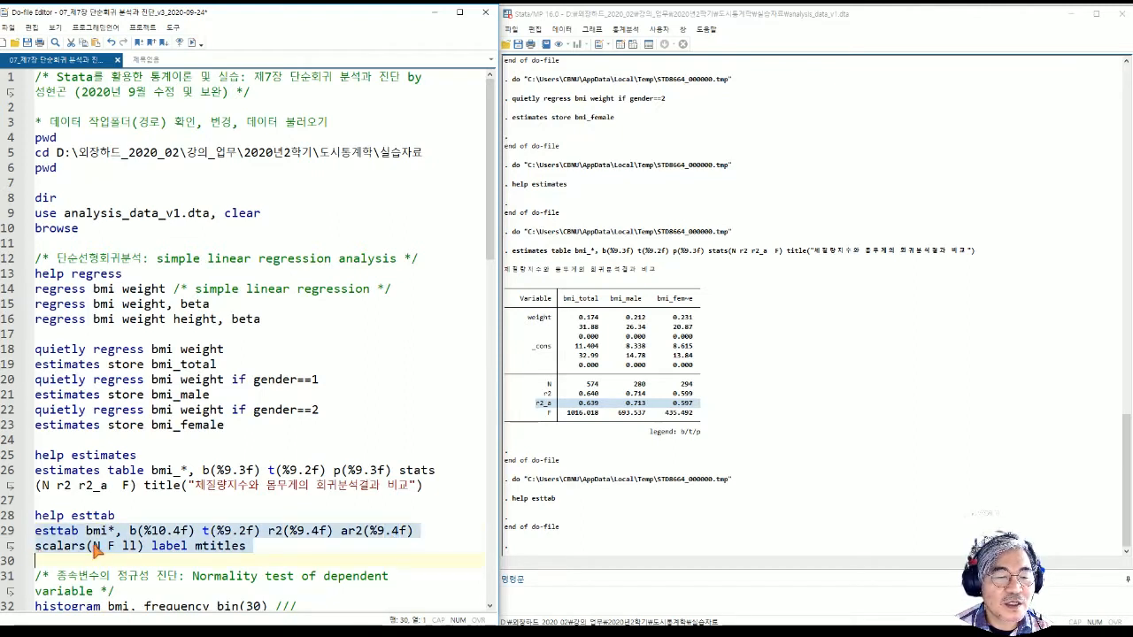
{"action": "left_click", "coordinate": [93, 546]}
{"action": "left_click", "coordinate": [112, 546]}
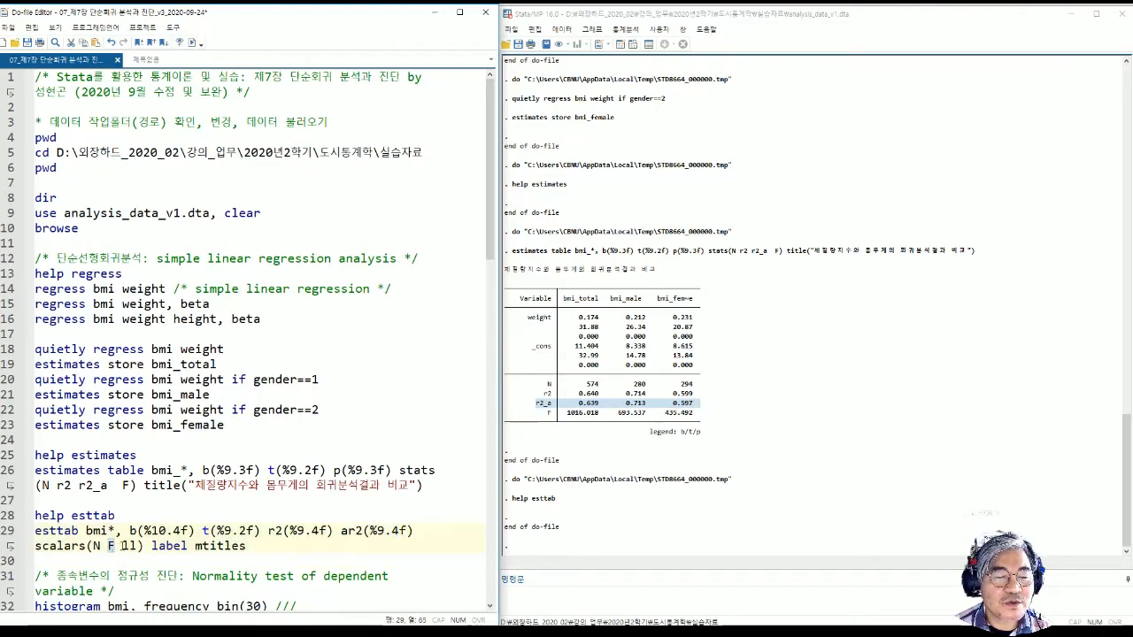
{"action": "left_click", "coordinate": [126, 546]}
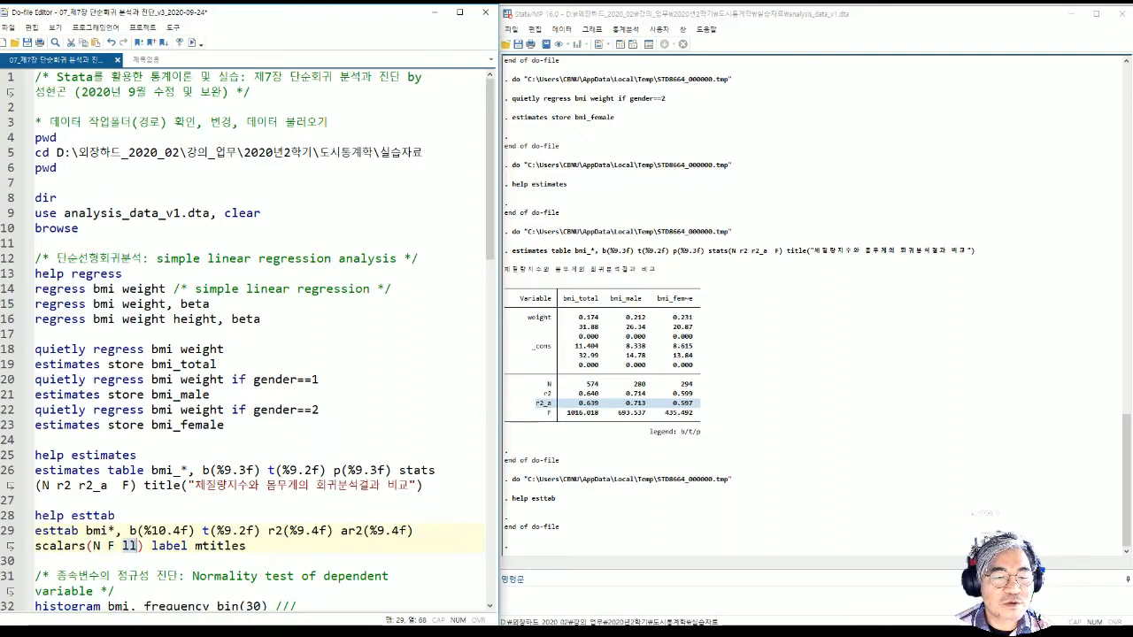
{"action": "left_click_drag", "start_coordinate": [153, 546], "coordinate": [188, 546]}
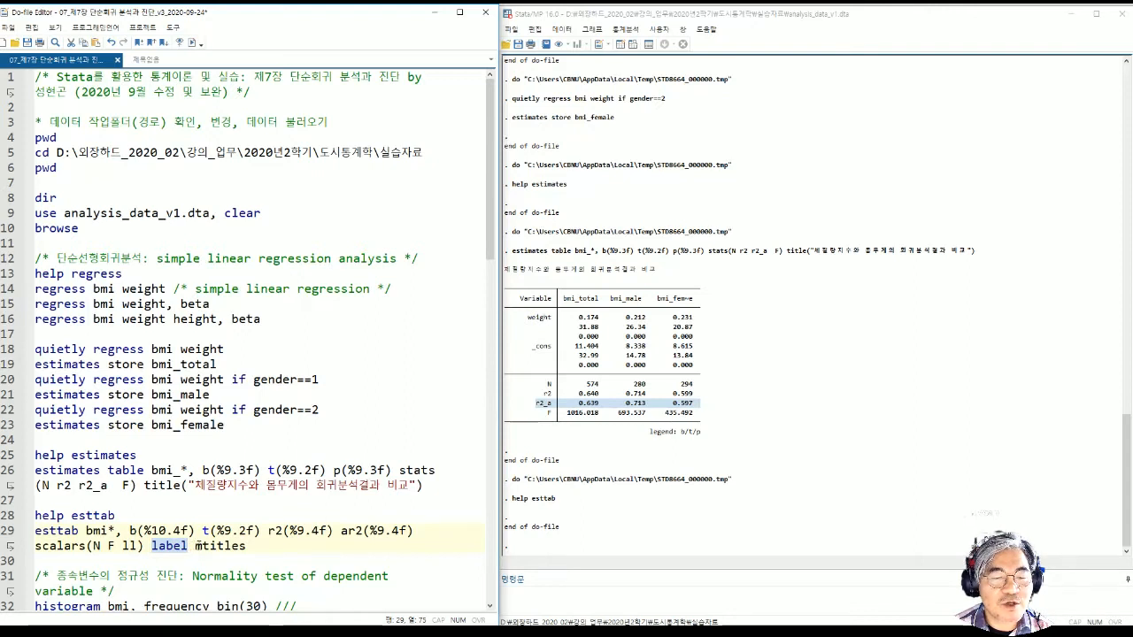
Run only esttab bmi*, b(%10.4f) t(%9.2f) r2(%9.4f) ar2(%9.4f) scalars(N F ll) label mtitles, and compare the models' adjusted R-squared.
{"action": "left_click_drag", "start_coordinate": [196, 546], "coordinate": [35, 529]}
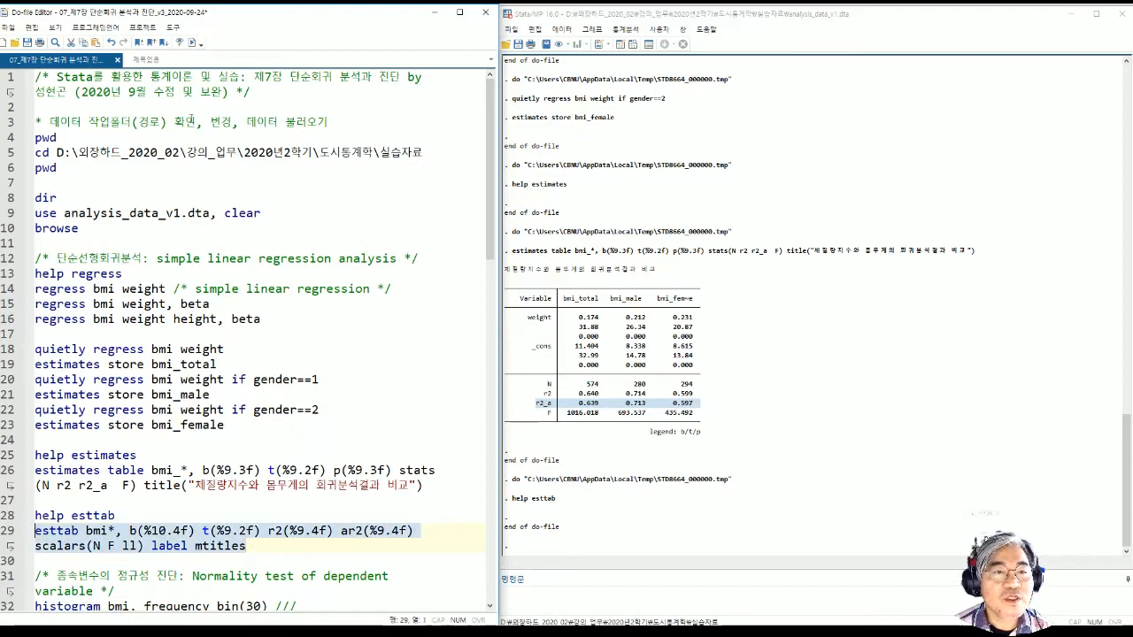
{"action": "left_click", "coordinate": [194, 43]}
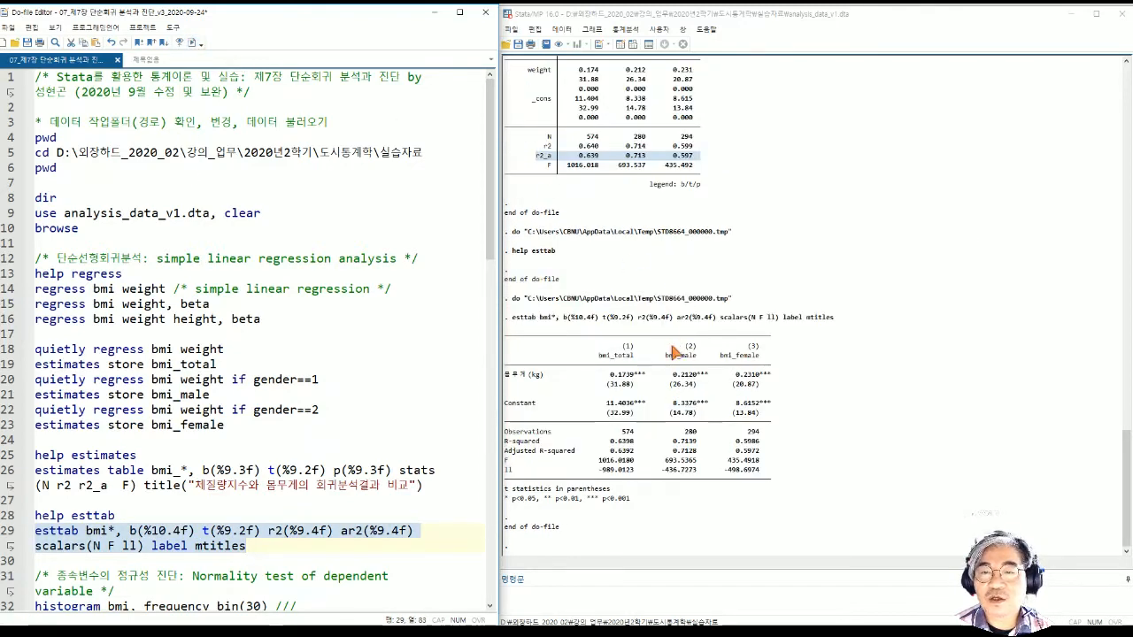
{"action": "scroll", "coordinate": [695, 164], "scroll_direction": "up", "scroll_amount": 2}
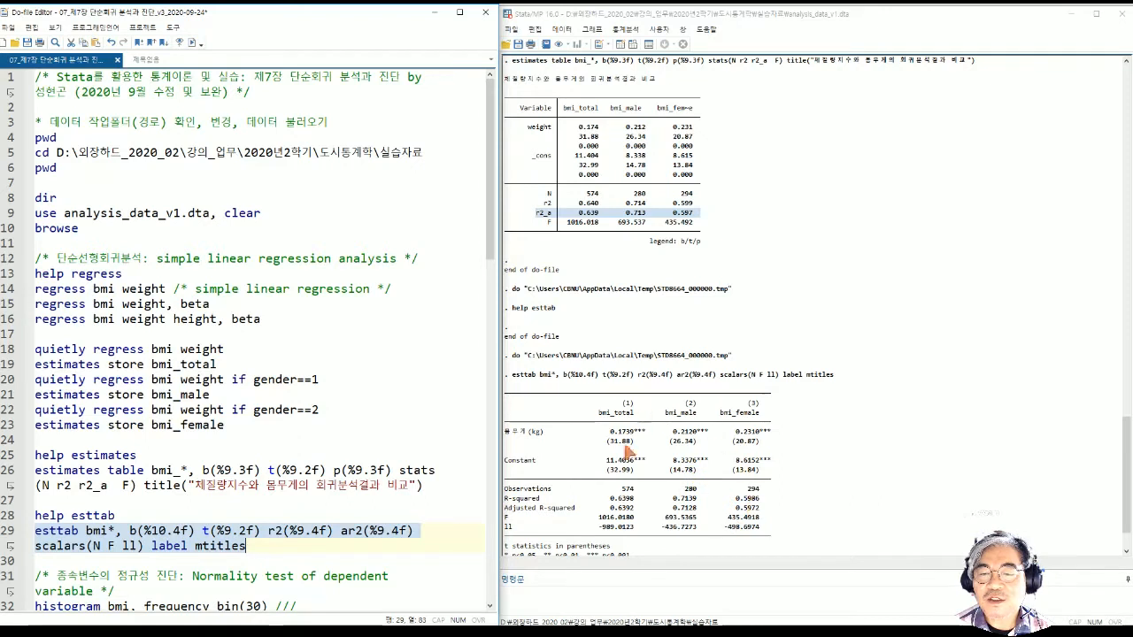
{"action": "scroll", "coordinate": [636, 487], "scroll_direction": "down", "scroll_amount": 1}
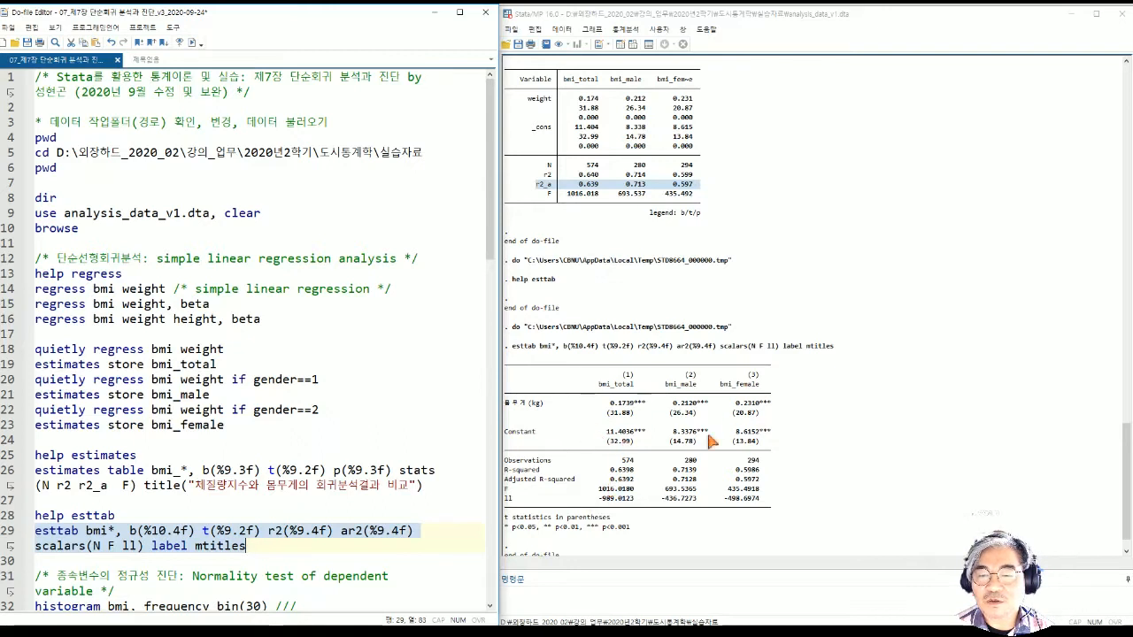
{"action": "left_click_drag", "start_coordinate": [508, 470], "coordinate": [768, 478]}
{"action": "left_click_drag", "start_coordinate": [510, 479], "coordinate": [757, 486]}
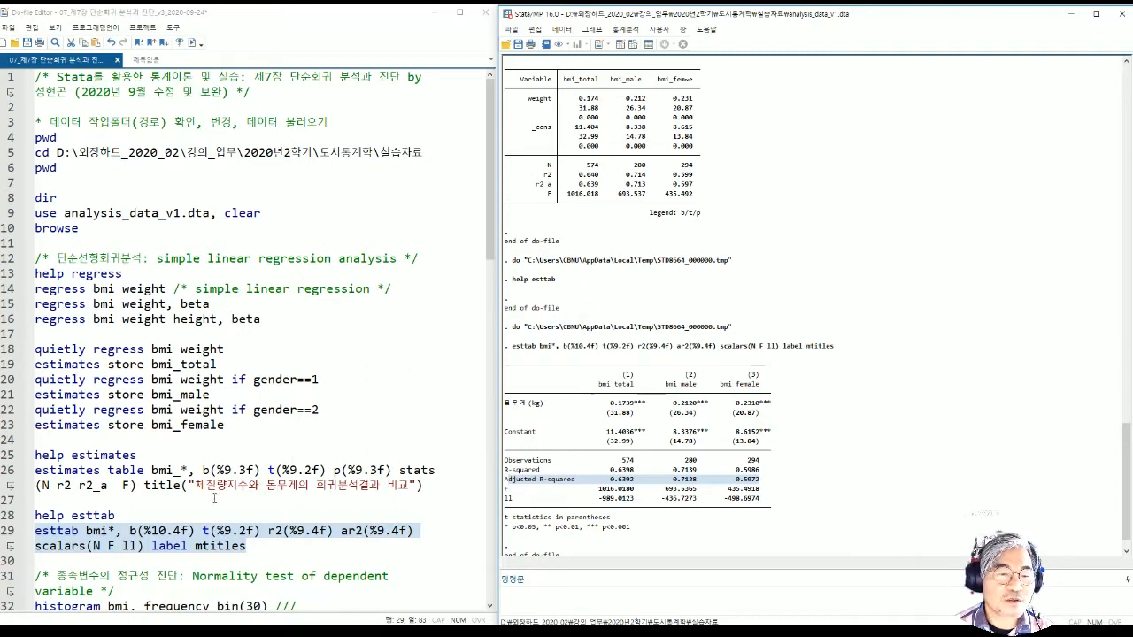
Look through the do-file's sections on dependent variable normality, residual normality and the remaining regression diagnostics after the esttab command.
{"action": "left_click", "coordinate": [134, 516]}
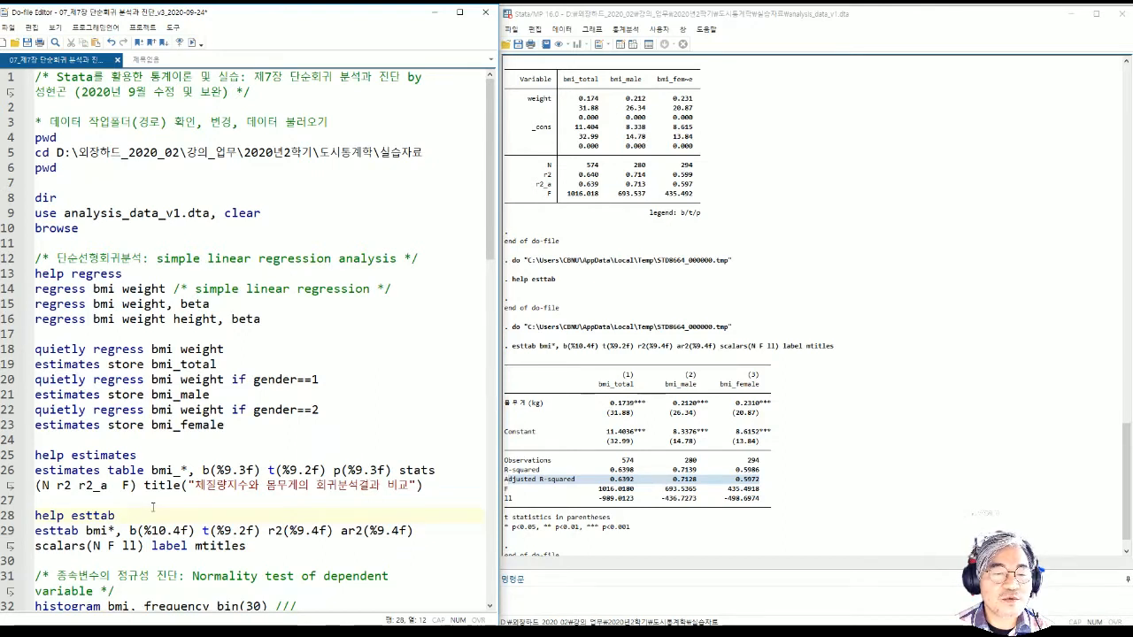
{"action": "left_click_drag", "start_coordinate": [257, 548], "coordinate": [26, 553]}
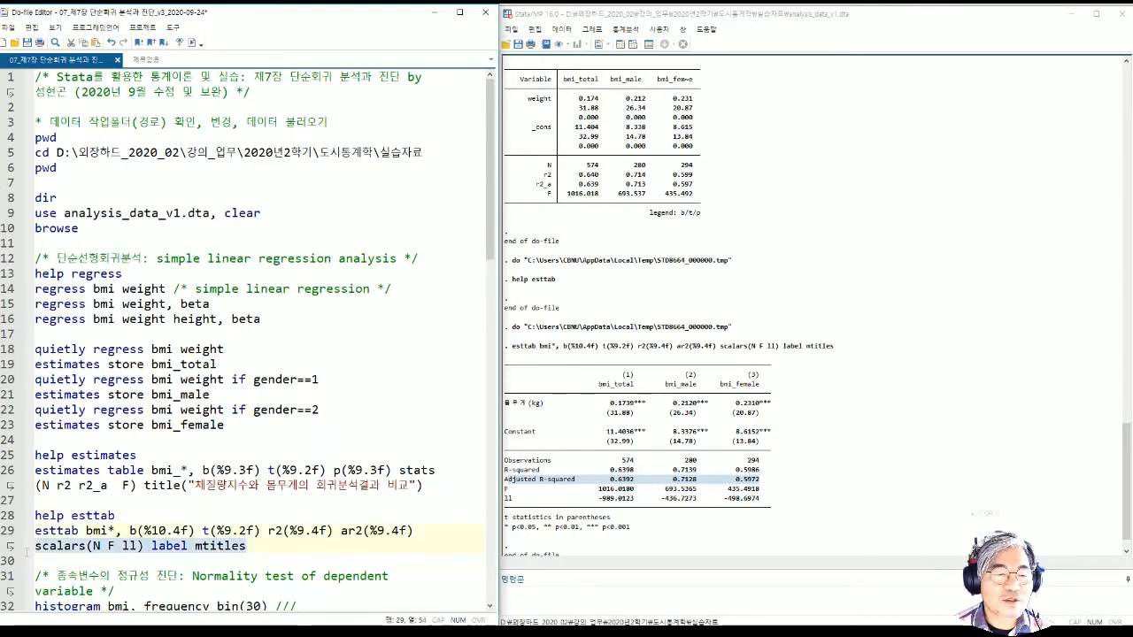
{"action": "scroll", "coordinate": [186, 520], "scroll_direction": "down", "scroll_amount": 8}
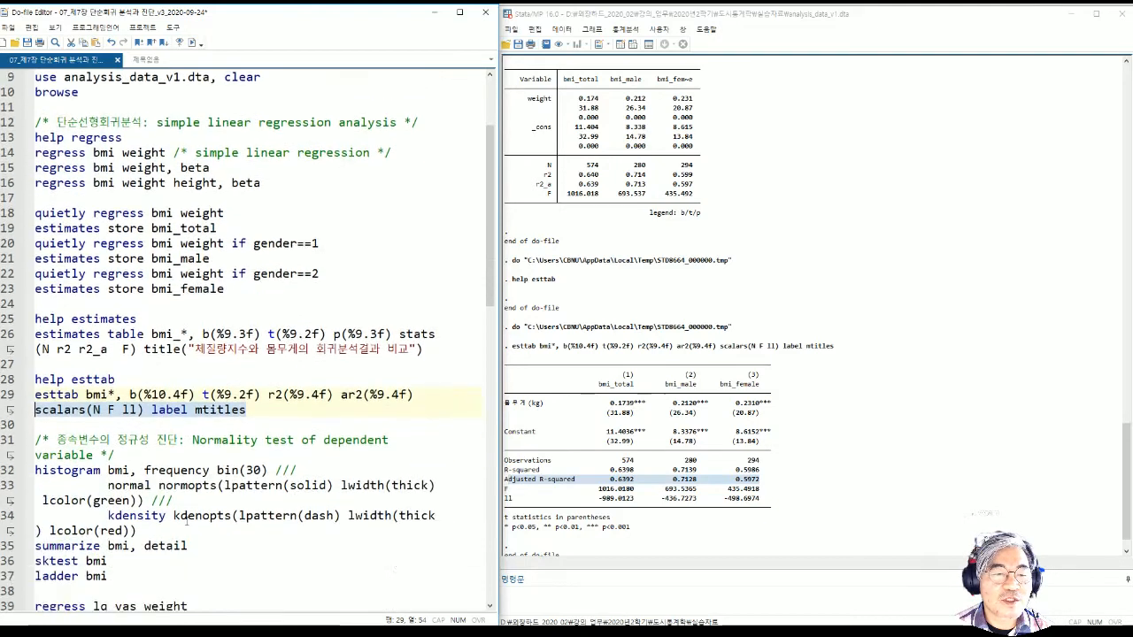
{"action": "scroll", "coordinate": [189, 516], "scroll_direction": "down", "scroll_amount": 1}
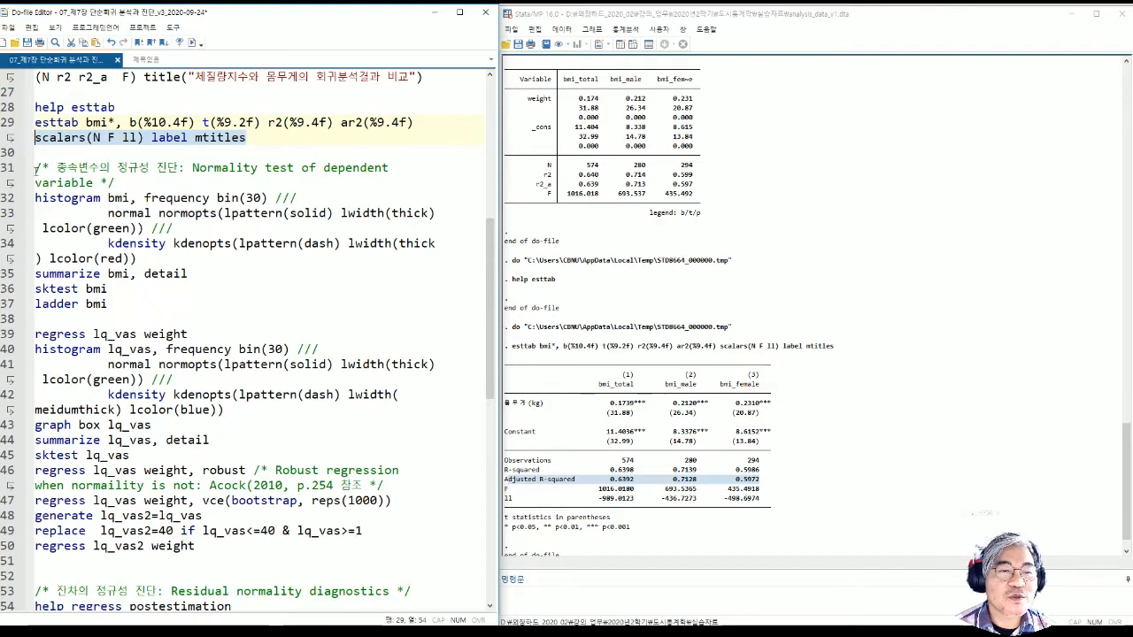
{"action": "left_click_drag", "start_coordinate": [52, 168], "coordinate": [163, 168]}
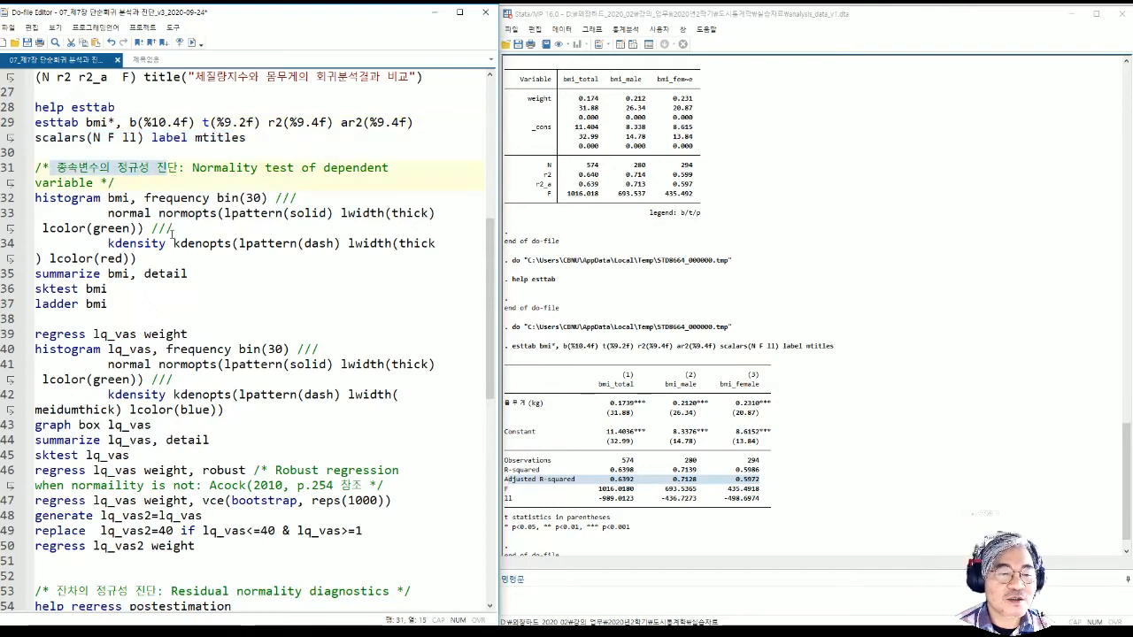
{"action": "scroll", "coordinate": [163, 168], "scroll_direction": "down", "scroll_amount": 7}
{"action": "left_click_drag", "start_coordinate": [57, 274], "coordinate": [163, 274]}
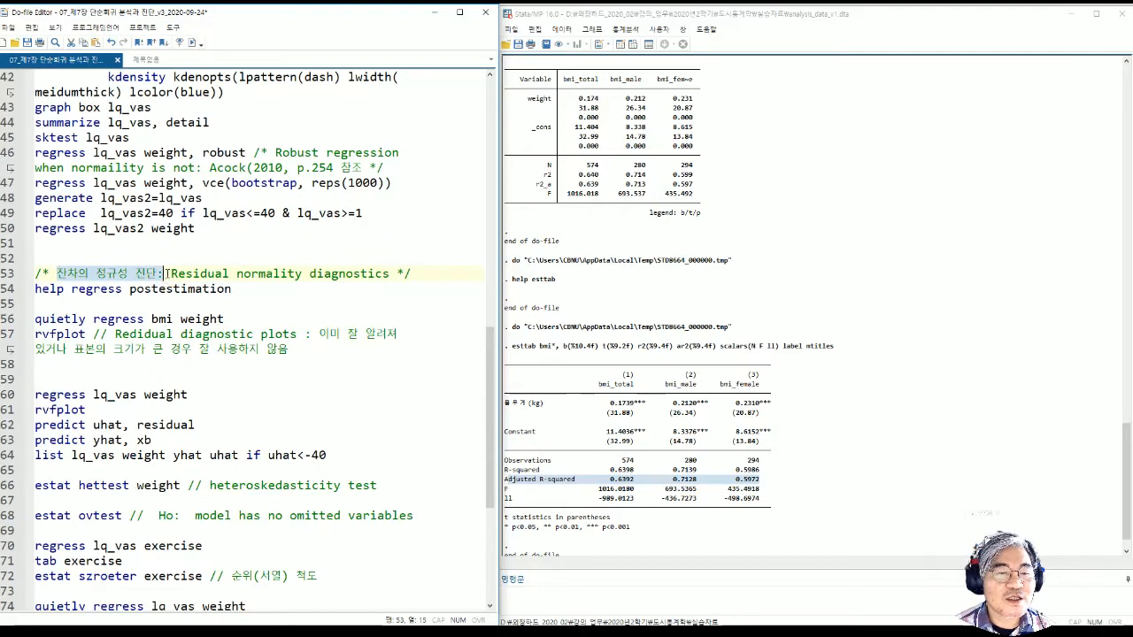
{"action": "scroll", "coordinate": [165, 273], "scroll_direction": "down", "scroll_amount": 5}
{"action": "scroll", "coordinate": [166, 273], "scroll_direction": "down", "scroll_amount": 1}
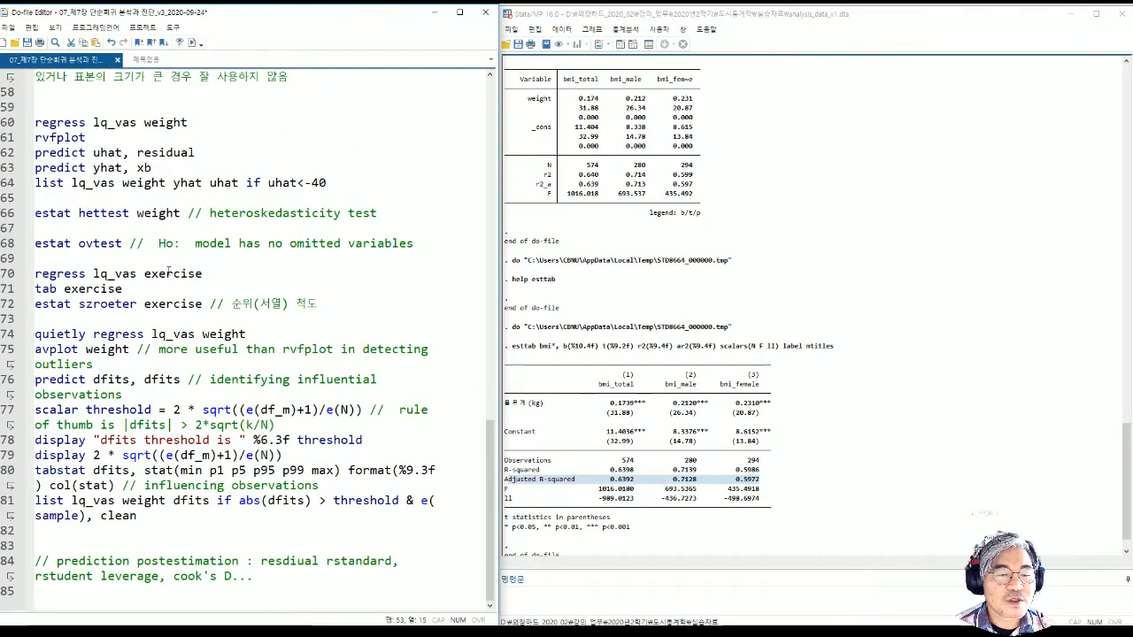
{"action": "scroll", "coordinate": [168, 272], "scroll_direction": "up", "scroll_amount": 2}
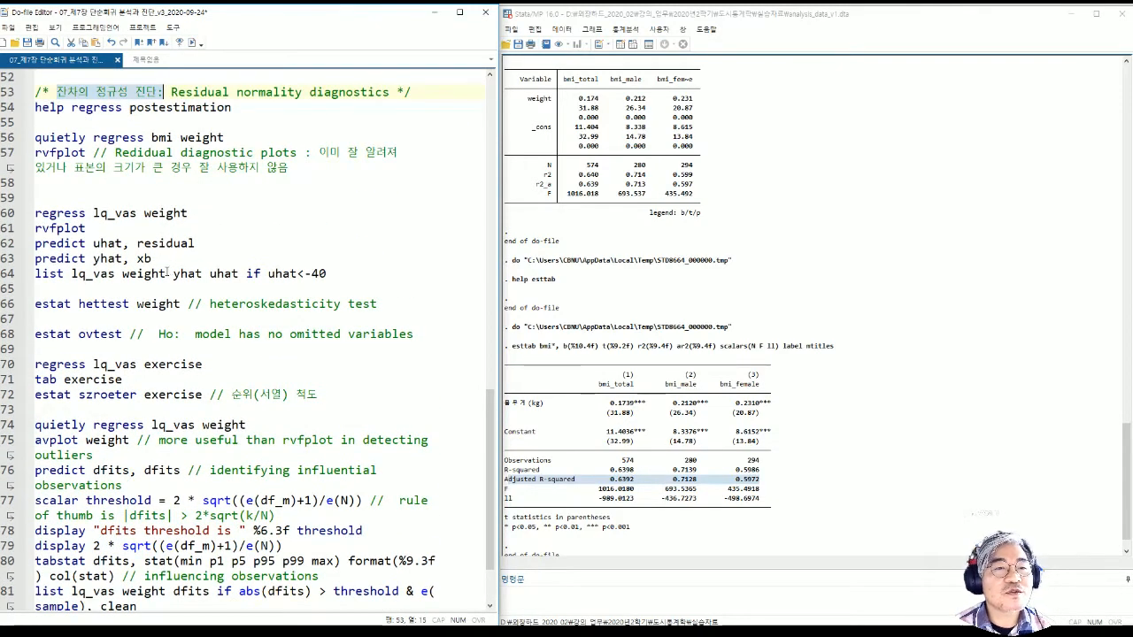
Copy the residual normality diagnostics heading comment onto a new line directly above estat hettest weight.
{"action": "left_click", "coordinate": [36, 91]}
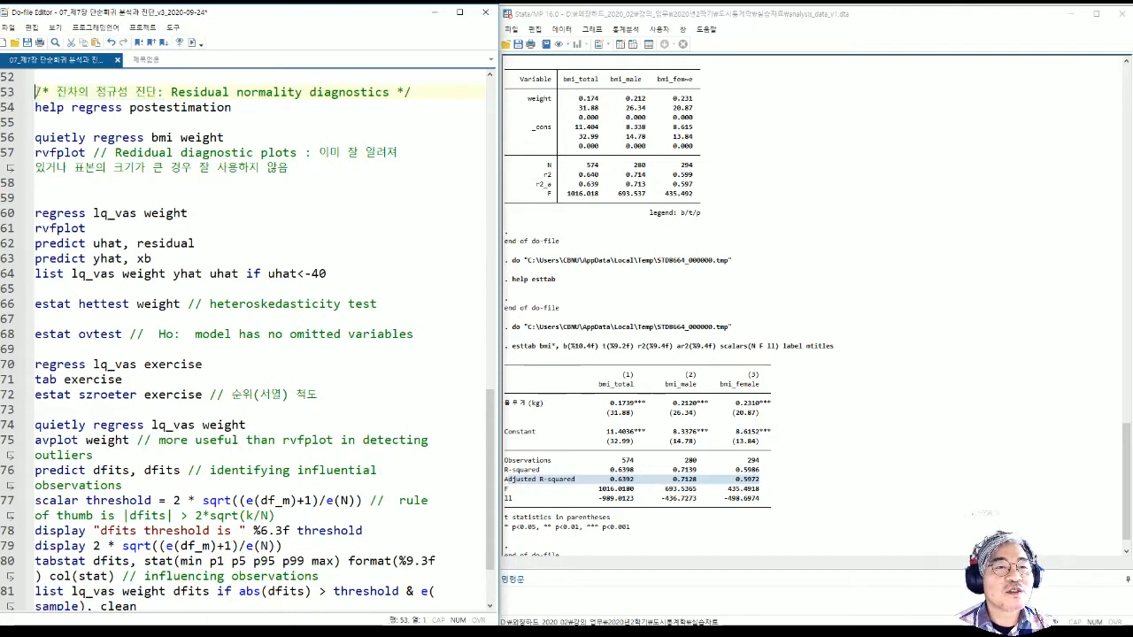
{"action": "key", "text": "shift+End"}
{"action": "key", "text": "ctrl+c"}
{"action": "key", "text": "Down"}
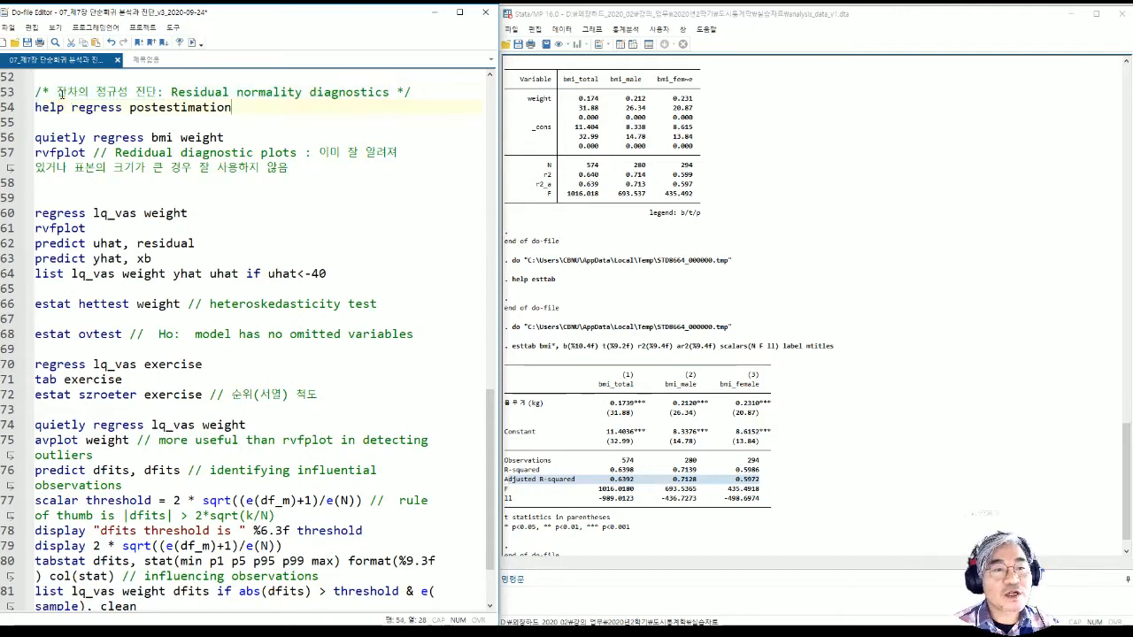
{"action": "key", "text": "Home"}
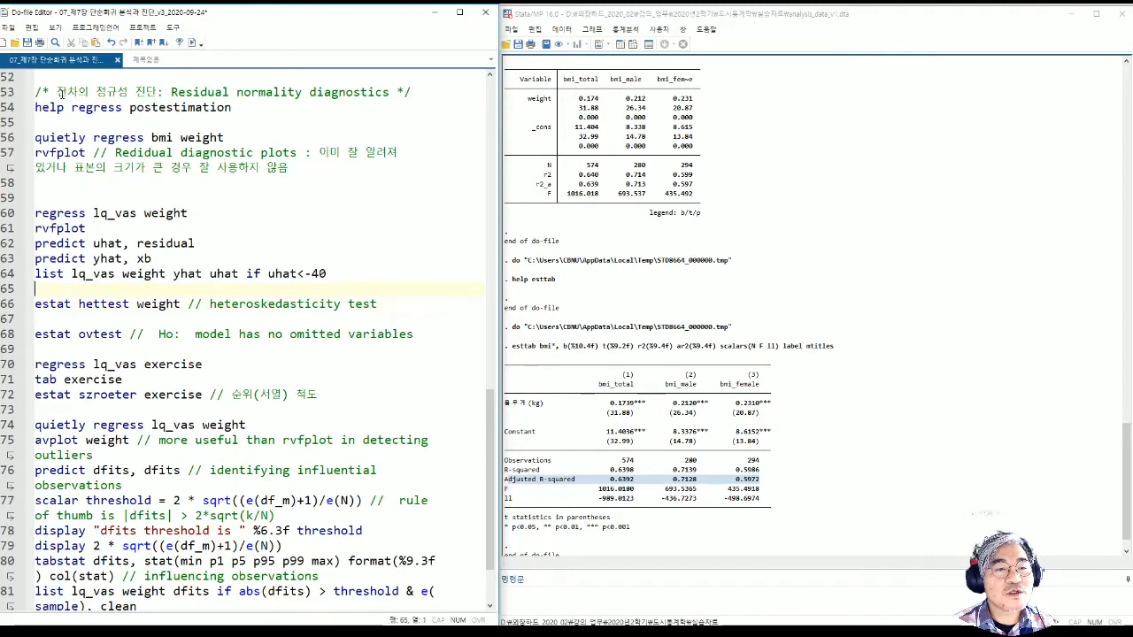
{"action": "key", "text": "Return"}
{"action": "key", "text": "Up"}
{"action": "key", "text": "ctrl+v"}
Change 정규성 to 등분산성 in the copied heading comment above estat hettest weight.
{"action": "key", "text": "Left"}
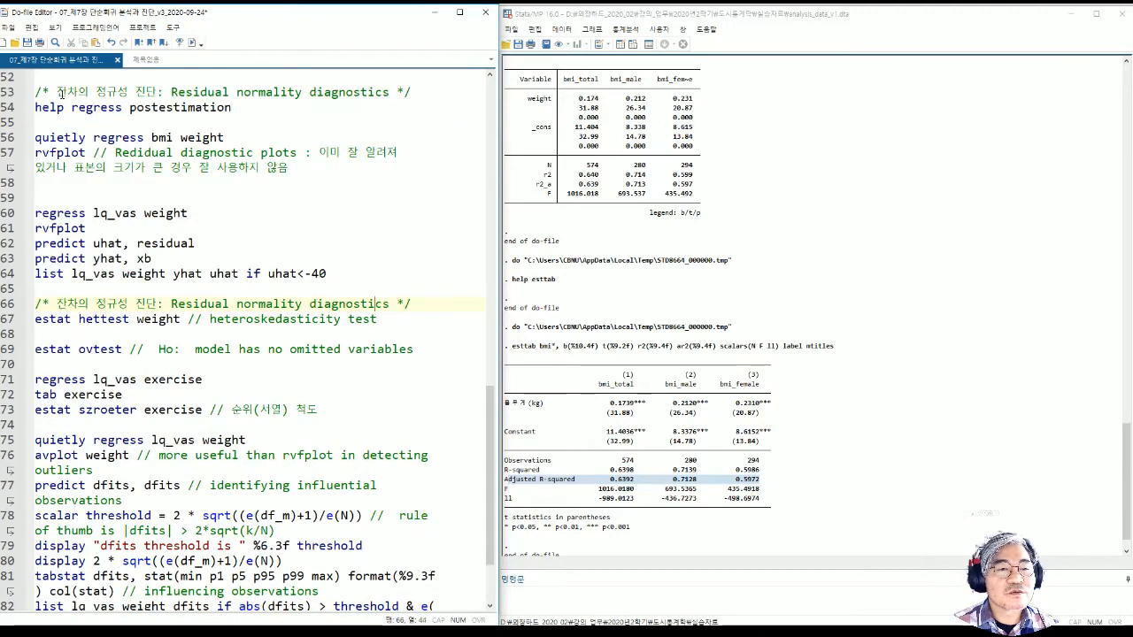
{"action": "key", "text": "Left"}
{"action": "key", "text": "Left"}
{"action": "key", "text": "Left"}
{"action": "key", "text": "Left"}
{"action": "key", "text": "Left"}
{"action": "key", "text": "Left"}
{"action": "key", "text": "Left"}
{"action": "key", "text": "Left"}
{"action": "key", "text": "Left"}
{"action": "key", "text": "Left"}
{"action": "key", "text": "Left"}
{"action": "key", "text": "Left"}
{"action": "key", "text": "Left"}
{"action": "key", "text": "Left"}
{"action": "key", "text": "Left"}
{"action": "key", "text": "Left"}
{"action": "key", "text": "Left"}
{"action": "key", "text": "Left"}
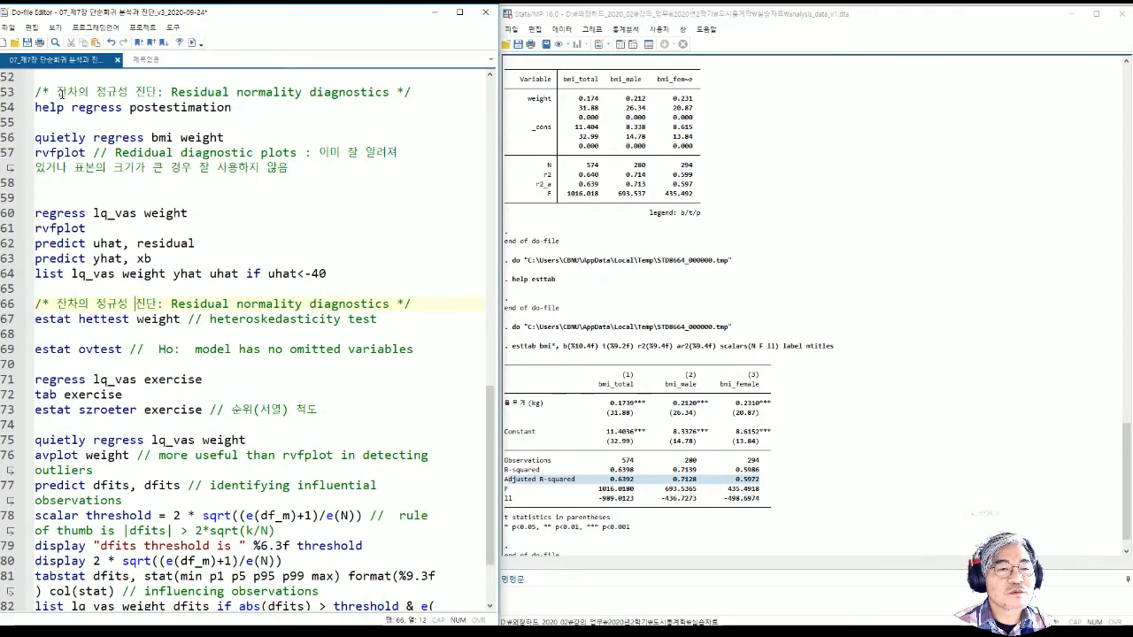
{"action": "key", "text": "shift+Left"}
{"action": "key", "text": "shift+Left"}
{"action": "key", "text": "shift+Left"}
{"action": "key", "text": "Delete"}
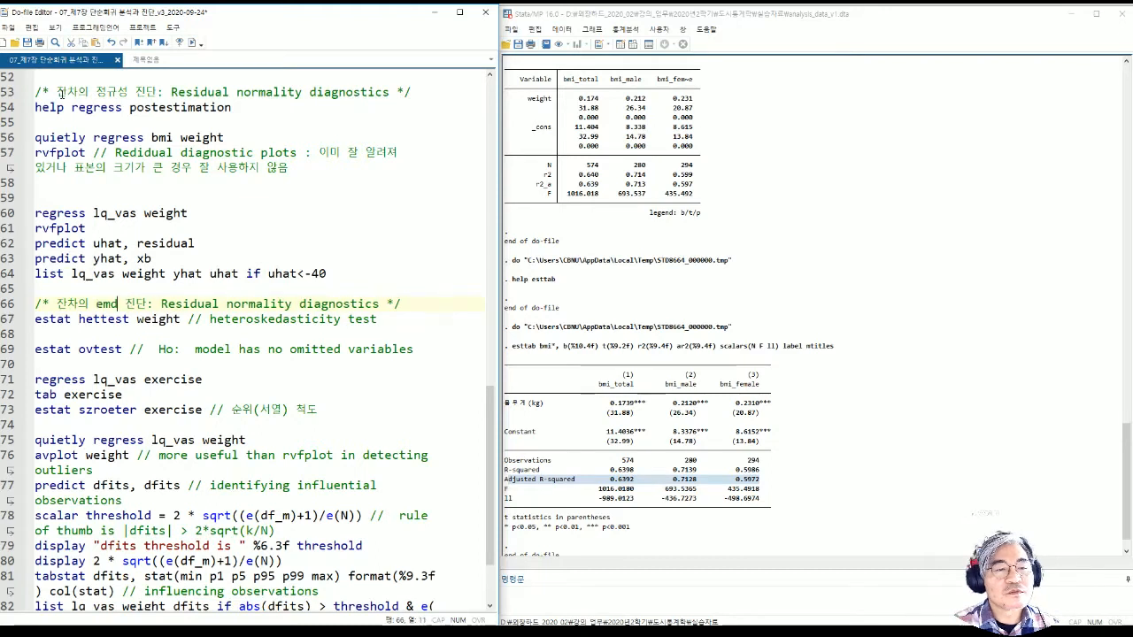
{"action": "type", "text": "등분산성"}
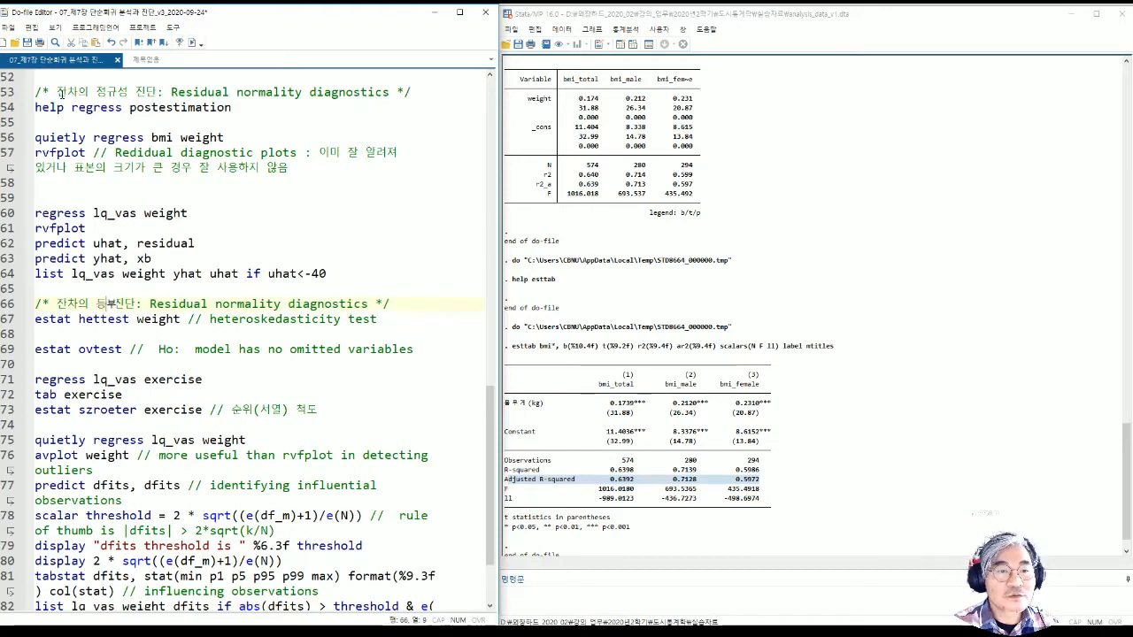
{"action": "key", "text": "Delete"}
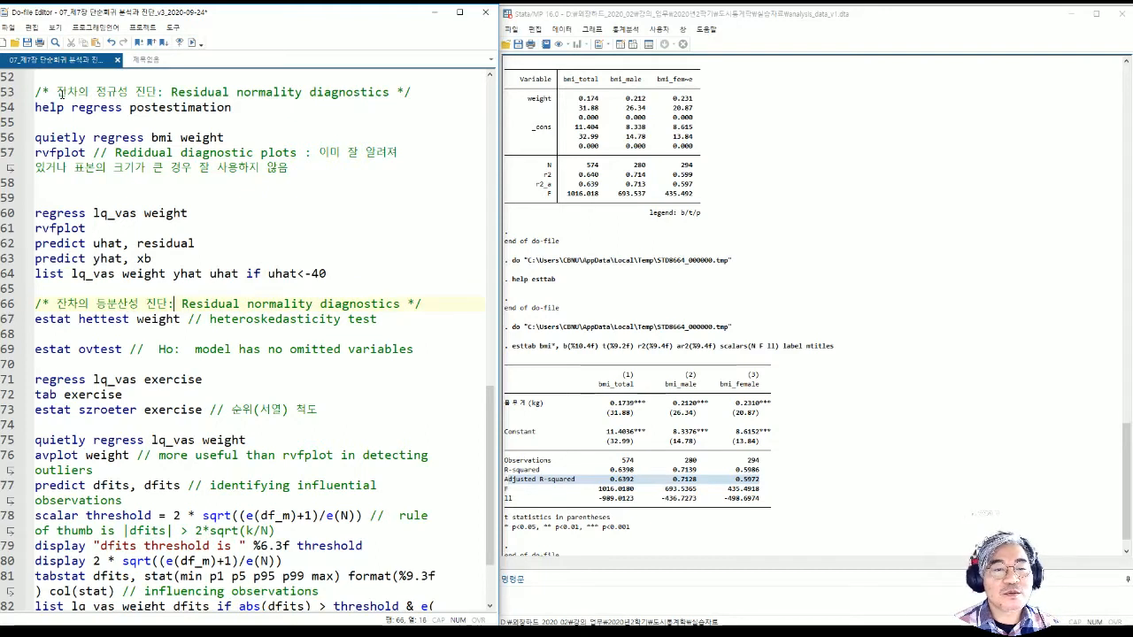
Replace "Residual normality diagnostics" in the 등분산성 heading with "heteroskedasticity test", copied from the estat hettest line's comment.
{"action": "key", "text": "shift+End"}
{"action": "key", "text": "shift+Left"}
{"action": "key", "text": "shift+Left"}
{"action": "key", "text": "shift+Left"}
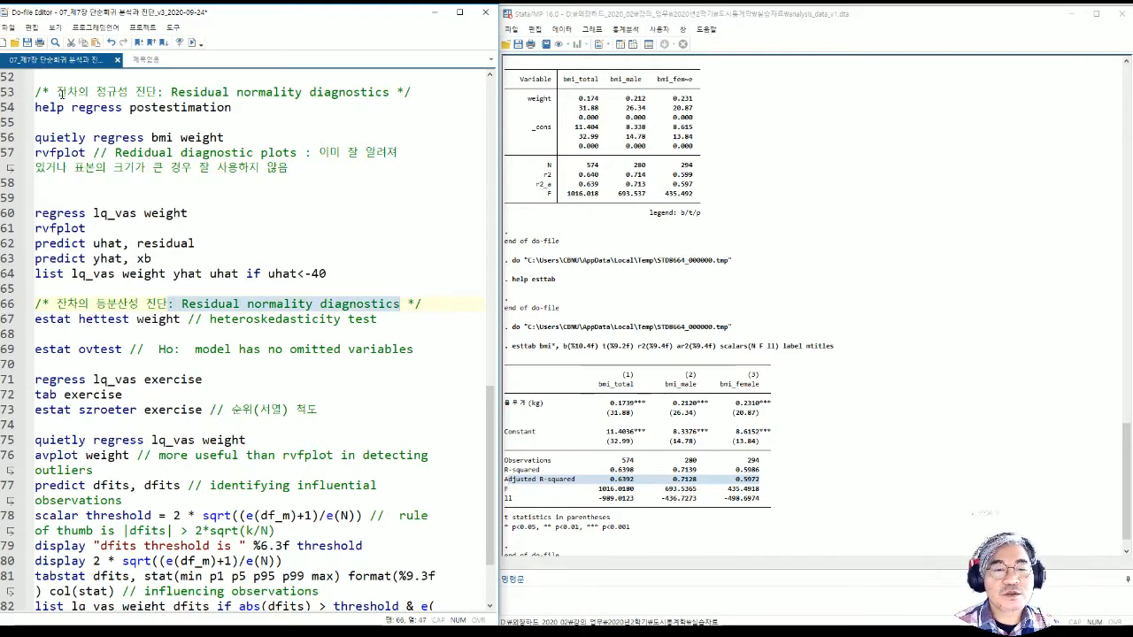
{"action": "key", "text": "Down"}
{"action": "key", "text": "shift+Left"}
{"action": "key", "text": "shift+Left"}
{"action": "key", "text": "shift+Left"}
{"action": "key", "text": "shift+Left"}
{"action": "key", "text": "shift+Left"}
{"action": "key", "text": "shift+Left"}
{"action": "key", "text": "shift+Left"}
{"action": "key", "text": "shift+Left"}
{"action": "key", "text": "shift+Left"}
{"action": "key", "text": "shift+Left"}
{"action": "key", "text": "shift+Left"}
{"action": "key", "text": "shift+Left"}
{"action": "key", "text": "shift+Left"}
{"action": "key", "text": "shift+Left"}
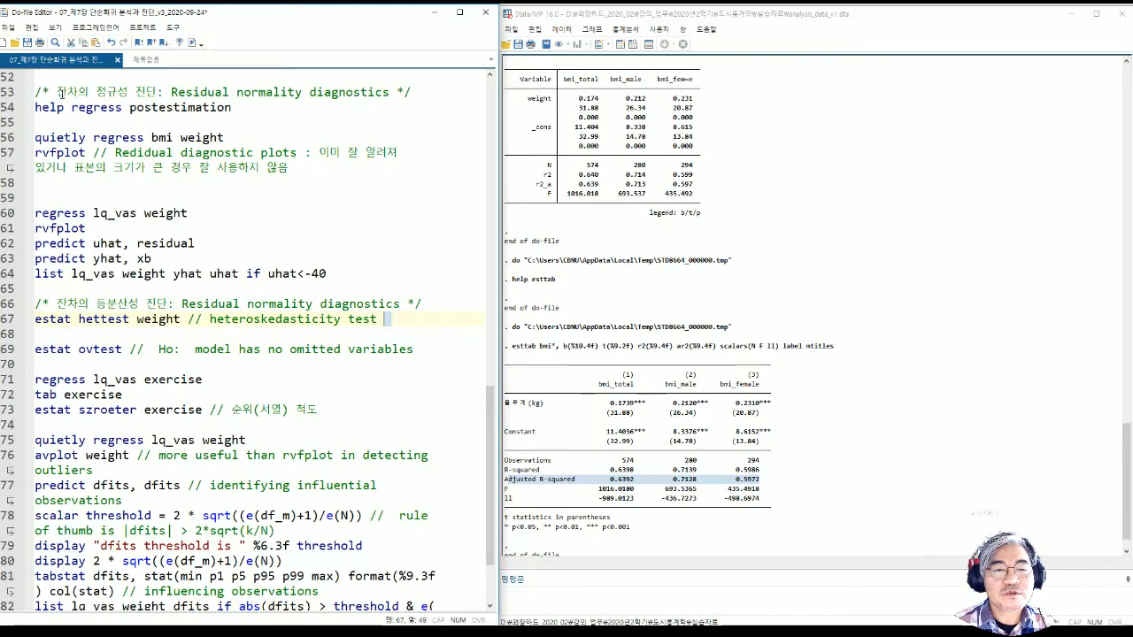
{"action": "key", "text": "shift+Left"}
{"action": "key", "text": "shift+Left"}
{"action": "key", "text": "shift+Left"}
{"action": "key", "text": "shift+Left"}
{"action": "key", "text": "shift+Left"}
{"action": "key", "text": "shift+Left"}
{"action": "key", "text": "shift+Left"}
{"action": "key", "text": "shift+Left"}
{"action": "key", "text": "shift+Left"}
{"action": "key", "text": "shift+Left"}
{"action": "key", "text": "shift+Left"}
{"action": "key", "text": "ctrl+c"}
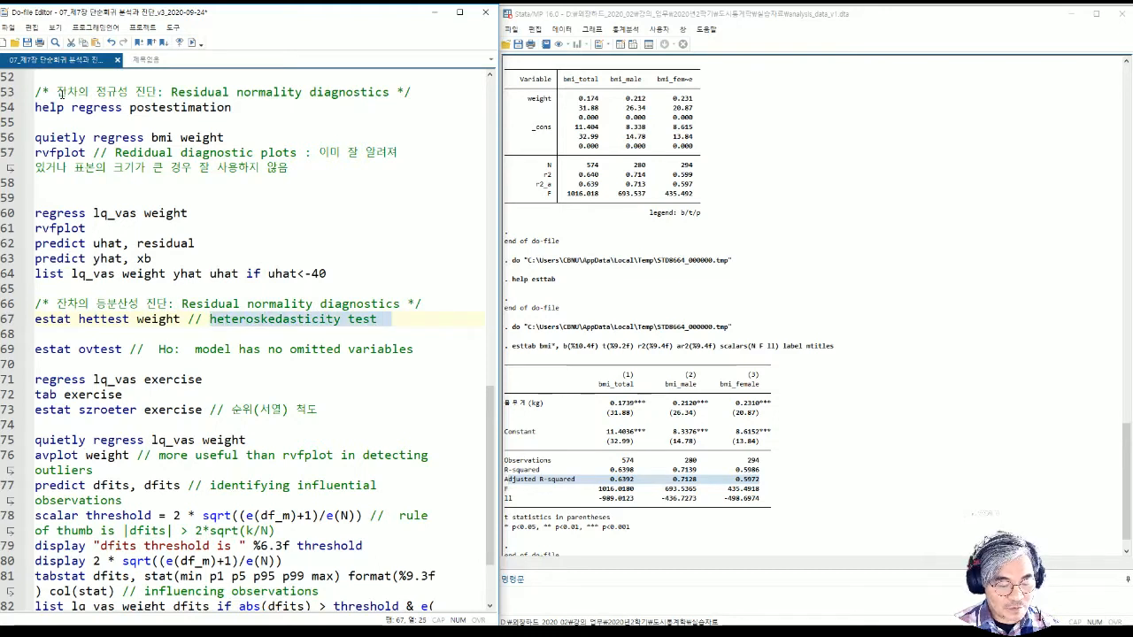
{"action": "key", "text": "Up"}
{"action": "key", "text": "shift+Right"}
{"action": "key", "text": "shift+Right"}
{"action": "key", "text": "shift+Right"}
{"action": "key", "text": "shift+Right"}
{"action": "key", "text": "shift+Right"}
{"action": "key", "text": "shift+Right"}
{"action": "key", "text": "shift+Right"}
{"action": "key", "text": "shift+Right"}
{"action": "key", "text": "shift+Right"}
{"action": "key", "text": "shift+Right"}
{"action": "key", "text": "shift+Right"}
{"action": "key", "text": "shift+Right"}
{"action": "key", "text": "shift+Right"}
{"action": "key", "text": "shift+Right"}
{"action": "key", "text": "shift+Right"}
{"action": "key", "text": "shift+Right"}
{"action": "key", "text": "shift+Right"}
{"action": "key", "text": "shift+Right"}
{"action": "key", "text": "shift+Right"}
{"action": "key", "text": "shift+Right"}
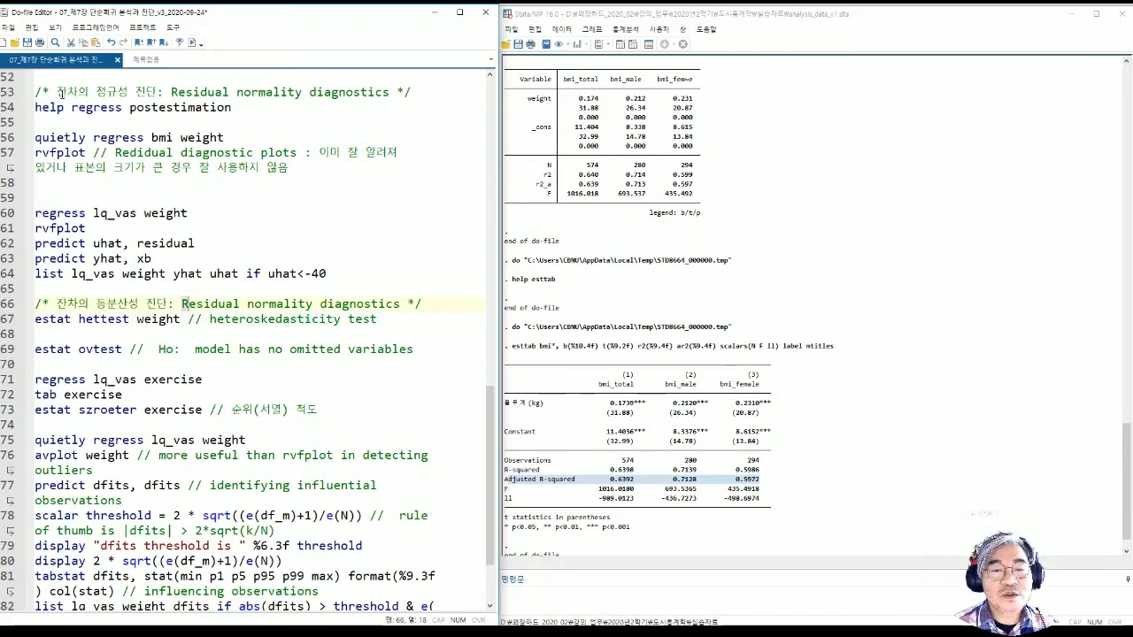
{"action": "key", "text": "ctrl+v"}
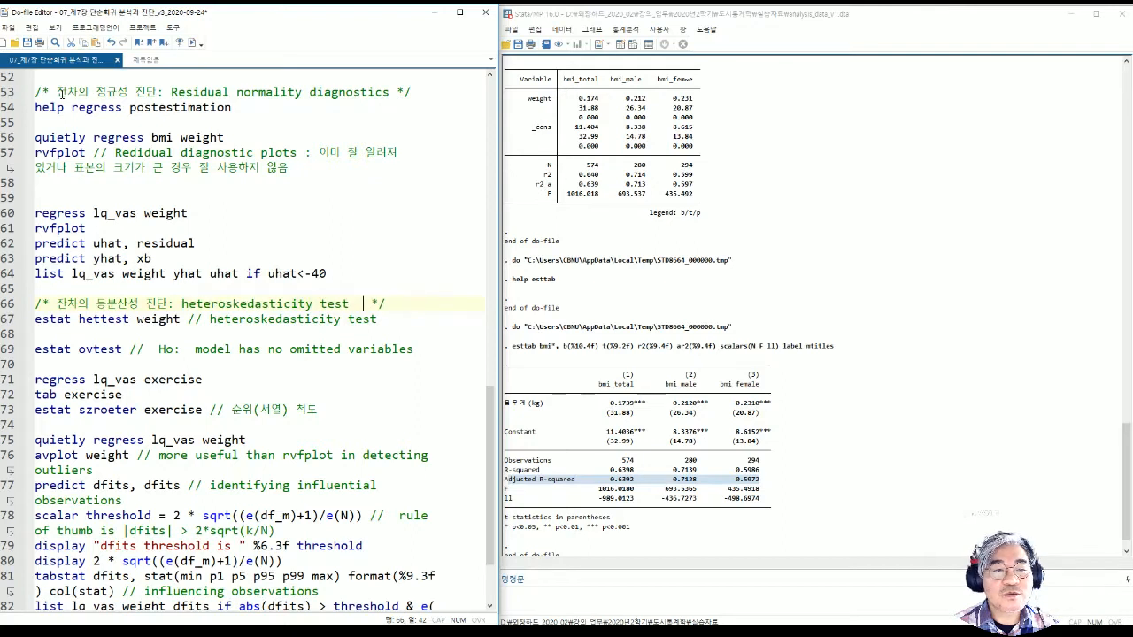
Copy the estat ovtest line with its comment, delete it from below estat hettest weight, and remove the leftover blank lines.
{"action": "key", "text": "Down"}
{"action": "key", "text": "Down"}
{"action": "key", "text": "Down"}
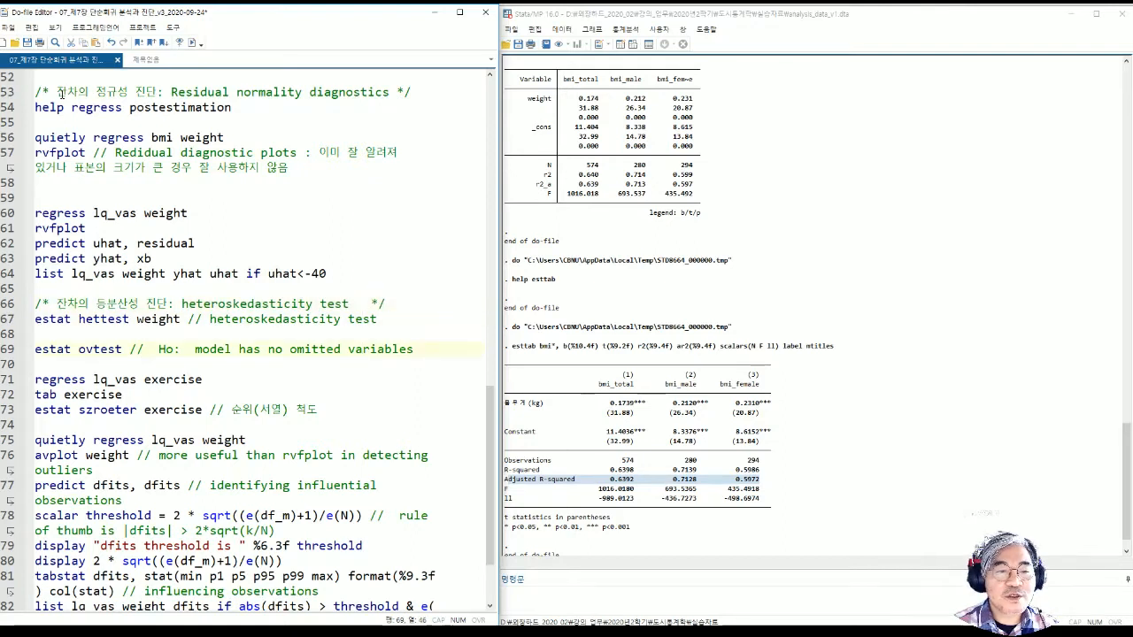
{"action": "key", "text": "Home"}
{"action": "key", "text": "shift+End"}
{"action": "key", "text": "ctrl+c"}
{"action": "key", "text": "Delete"}
{"action": "key", "text": "Delete"}
{"action": "key", "text": "Delete"}
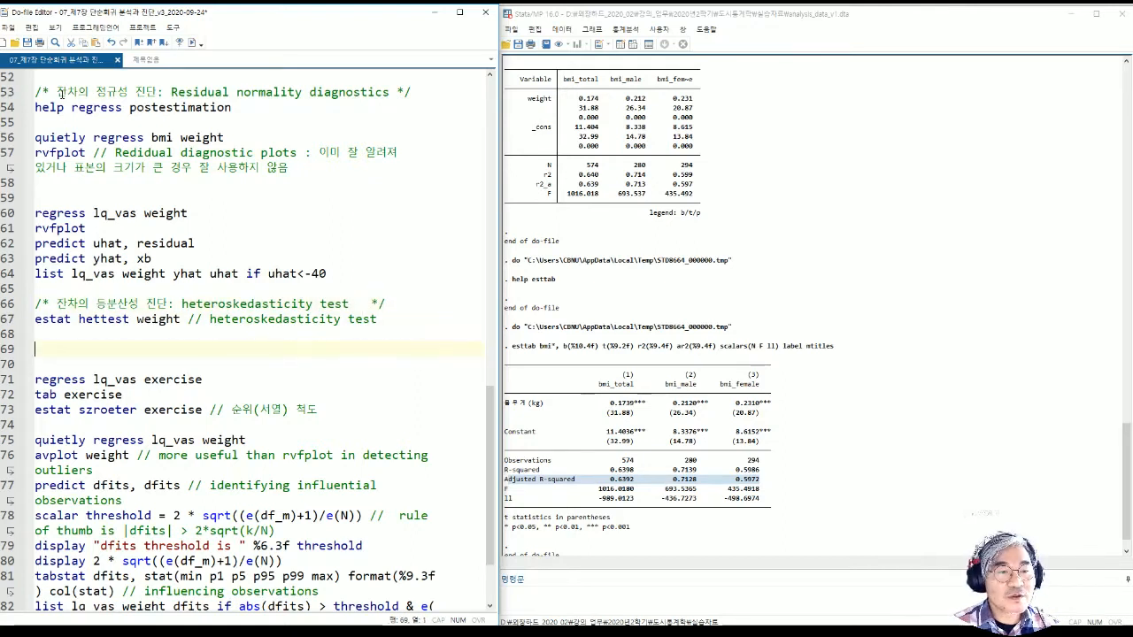
{"action": "key", "text": "Up"}
{"action": "key", "text": "Right"}
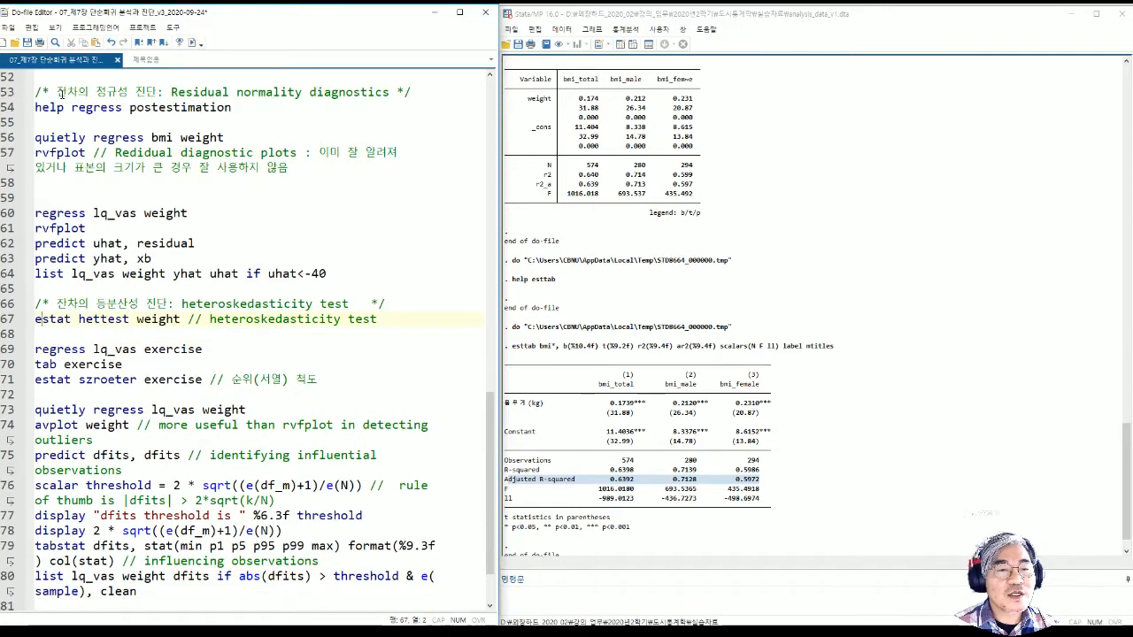
{"action": "key", "text": "Right"}
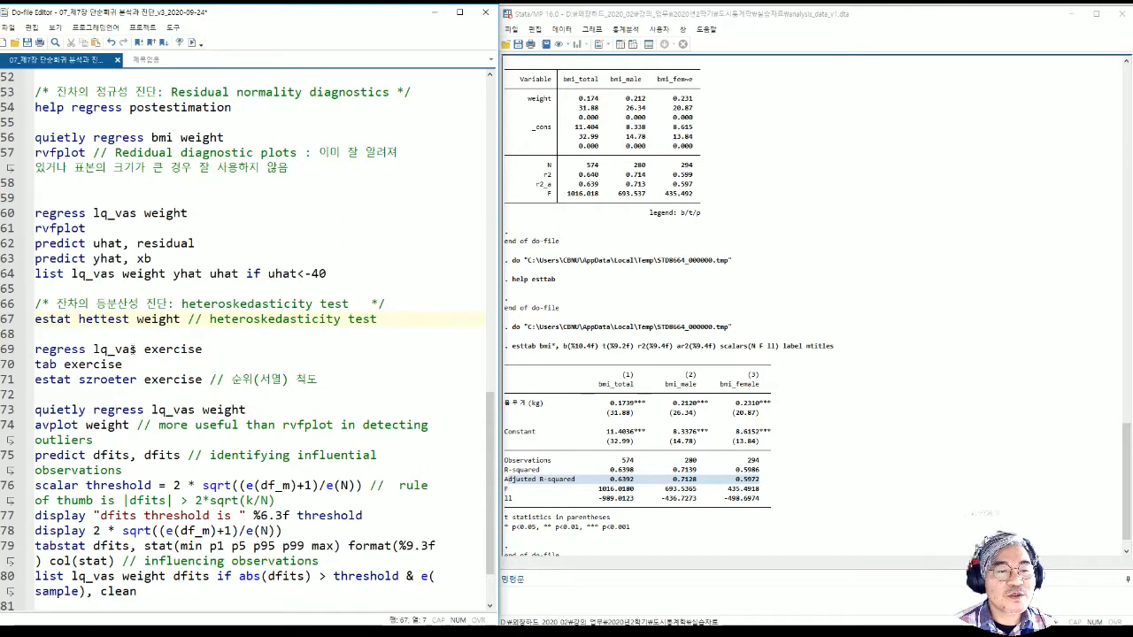
Insert the copied estat ovtest line below estat szroeter exercise, separated by blank lines.
{"action": "left_click_drag", "start_coordinate": [79, 379], "coordinate": [138, 379]}
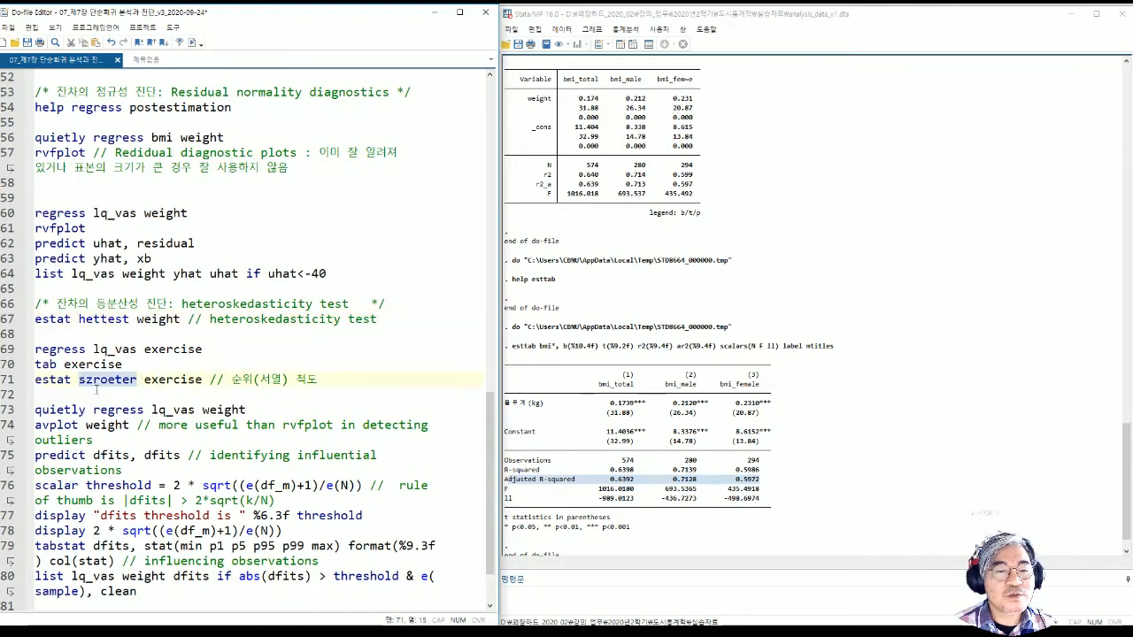
{"action": "left_click", "coordinate": [62, 396]}
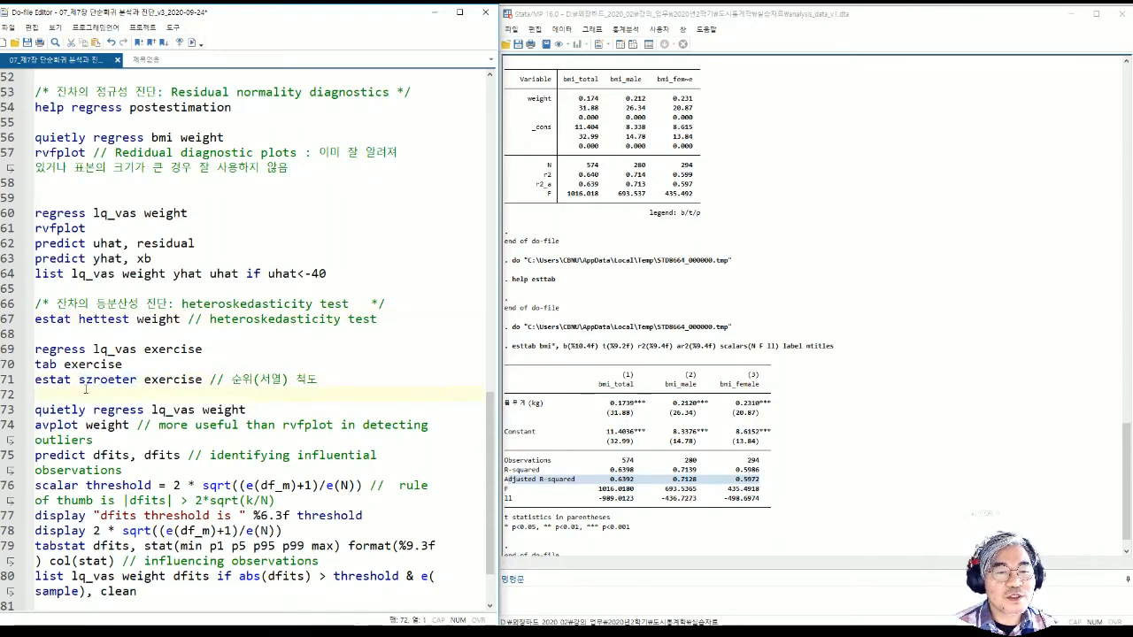
{"action": "key", "text": "Return"}
{"action": "key", "text": "Return"}
{"action": "key", "text": "Up"}
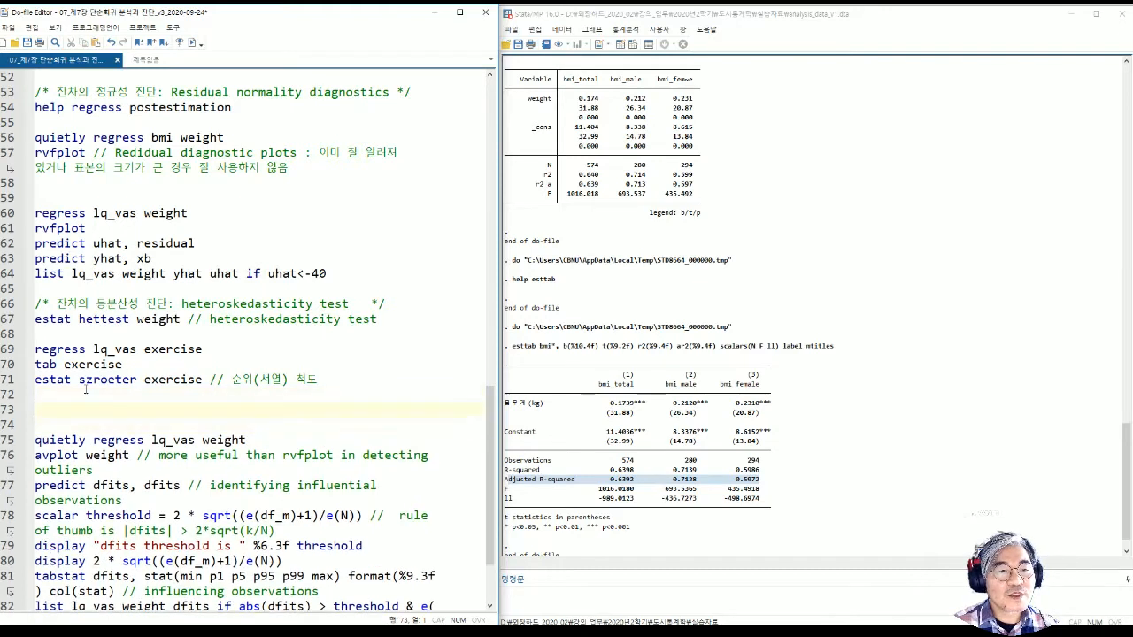
{"action": "key", "text": "ctrl+v"}
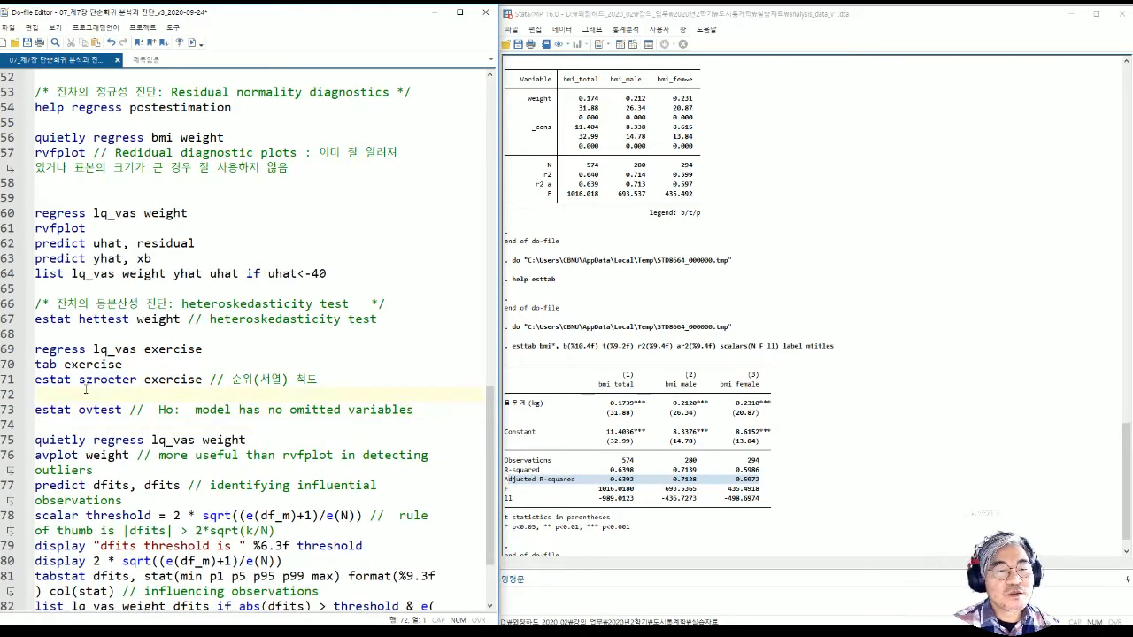
Add the heading comment /* 독립변수의 중요 변수 누락 여부 진단 */ on its own line above estat ovtest.
{"action": "key", "text": "Home"}
{"action": "key", "text": "Return"}
{"action": "key", "text": "Up"}
{"action": "type", "text": "/"}
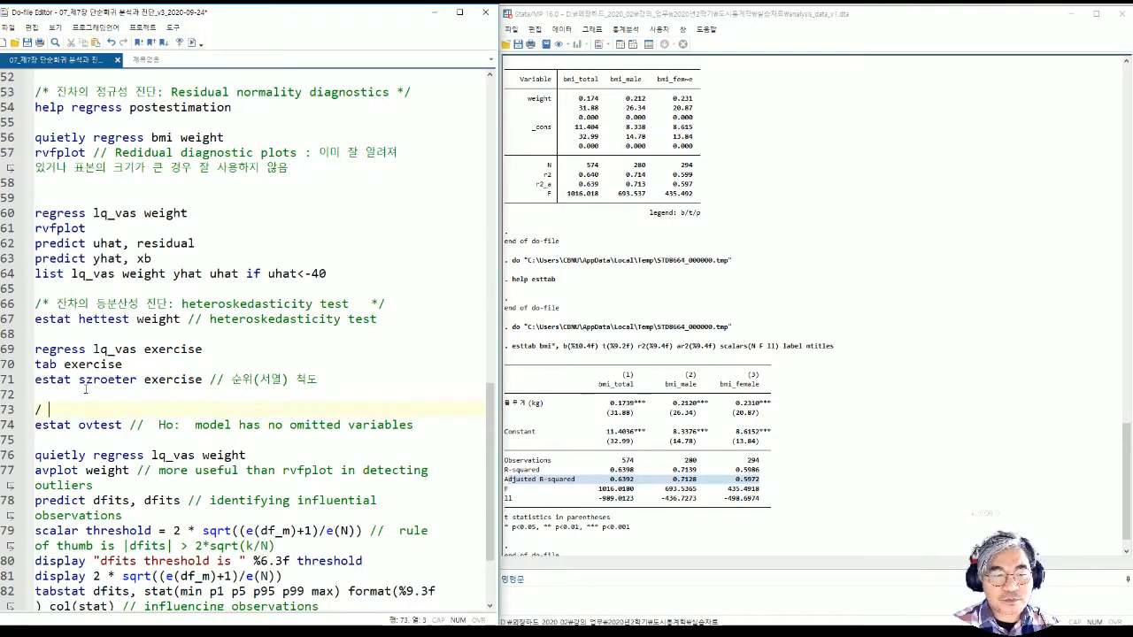
{"action": "type", "text": "* "}
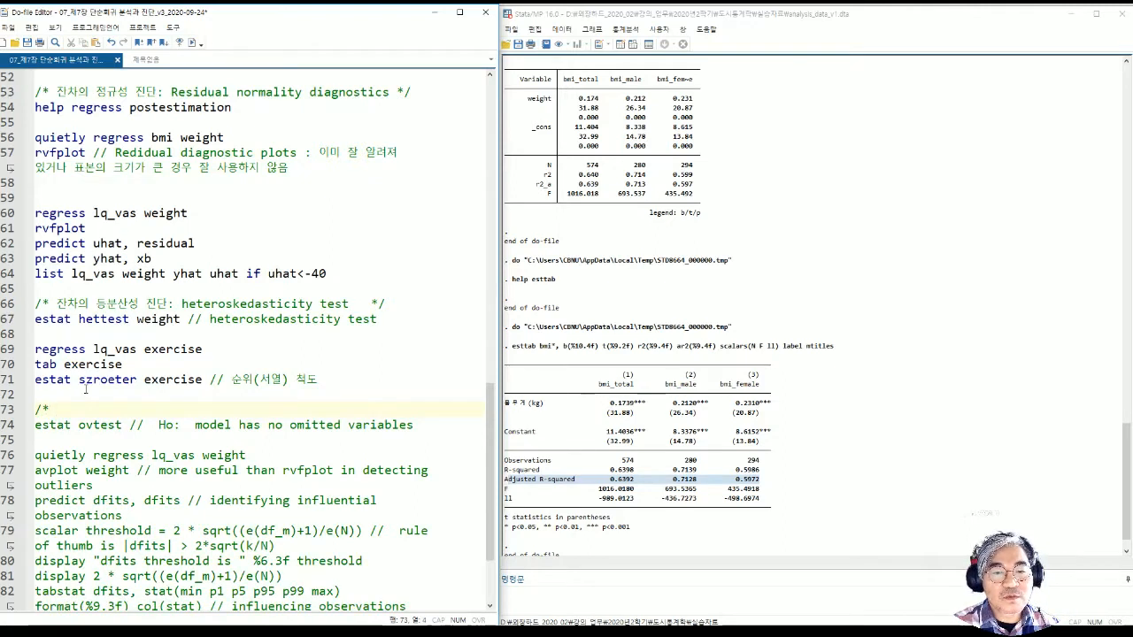
{"action": "type", "text": "서"}
{"action": "type", "text": "독립변수의 "}
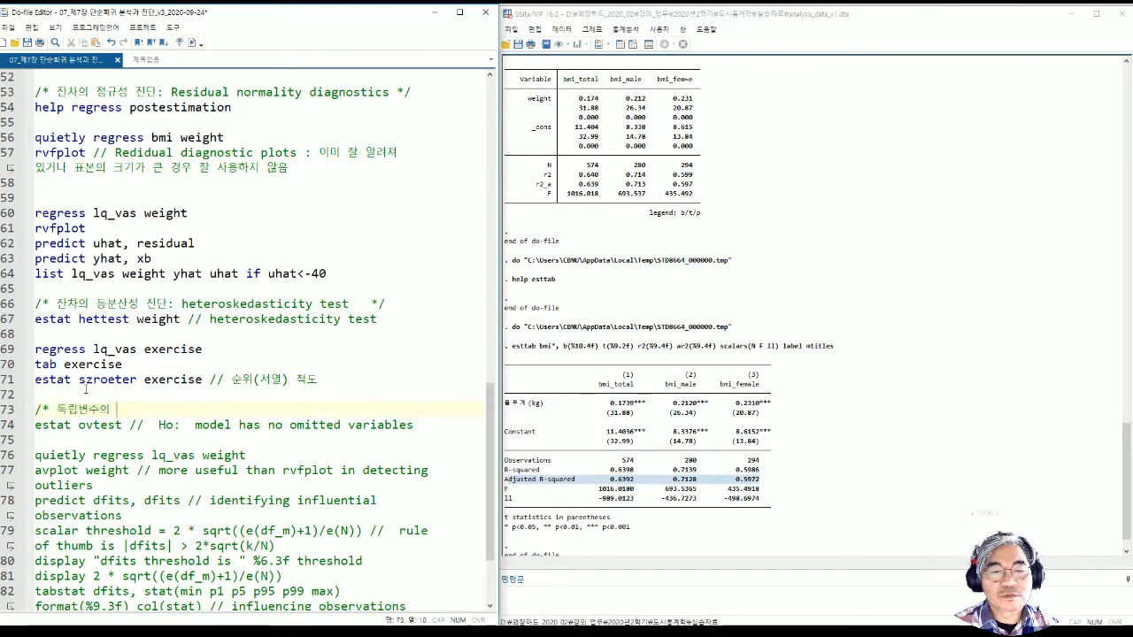
{"action": "type", "text": "중요 변수 "}
{"action": "type", "text": "누락 여부"}
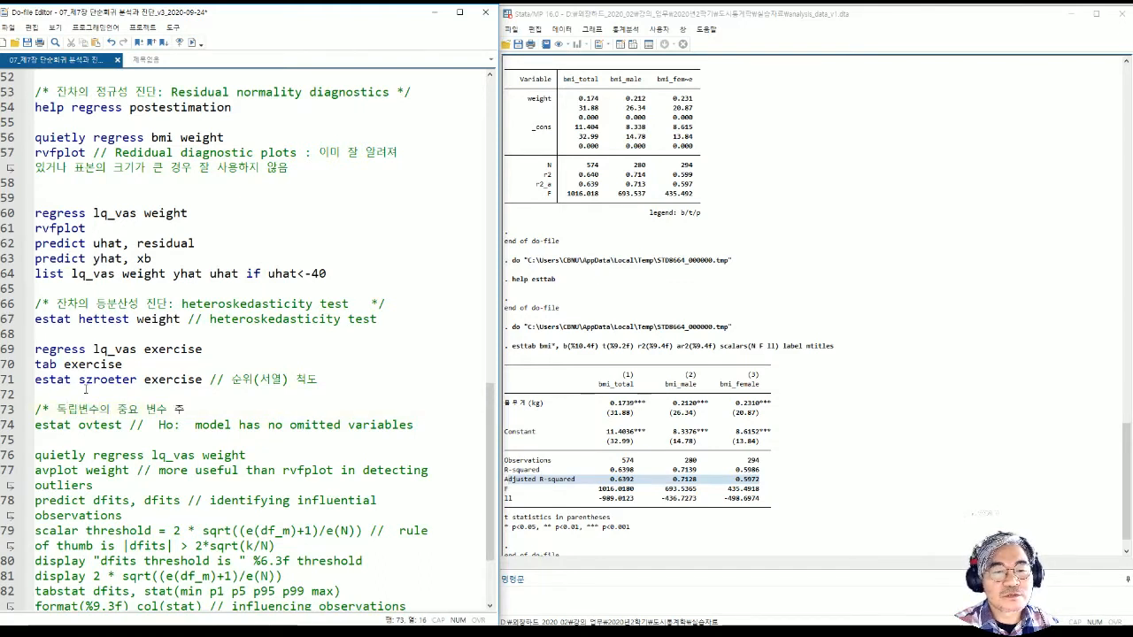
{"action": "type", "text": " 진단 */"}
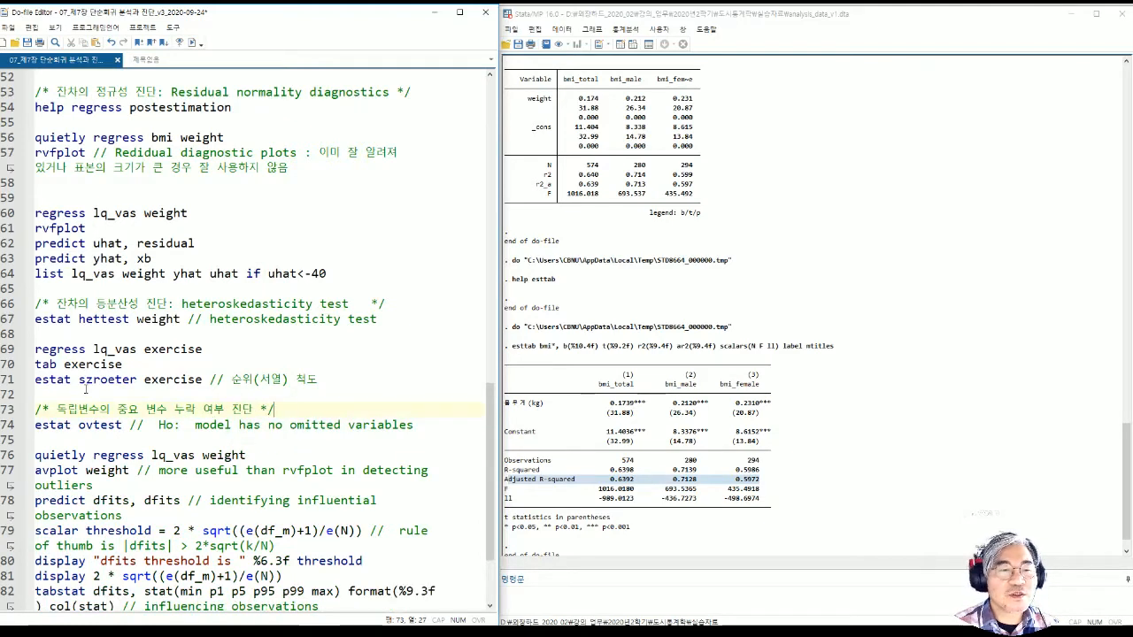
{"action": "scroll", "coordinate": [215, 445], "scroll_direction": "up", "scroll_amount": 5}
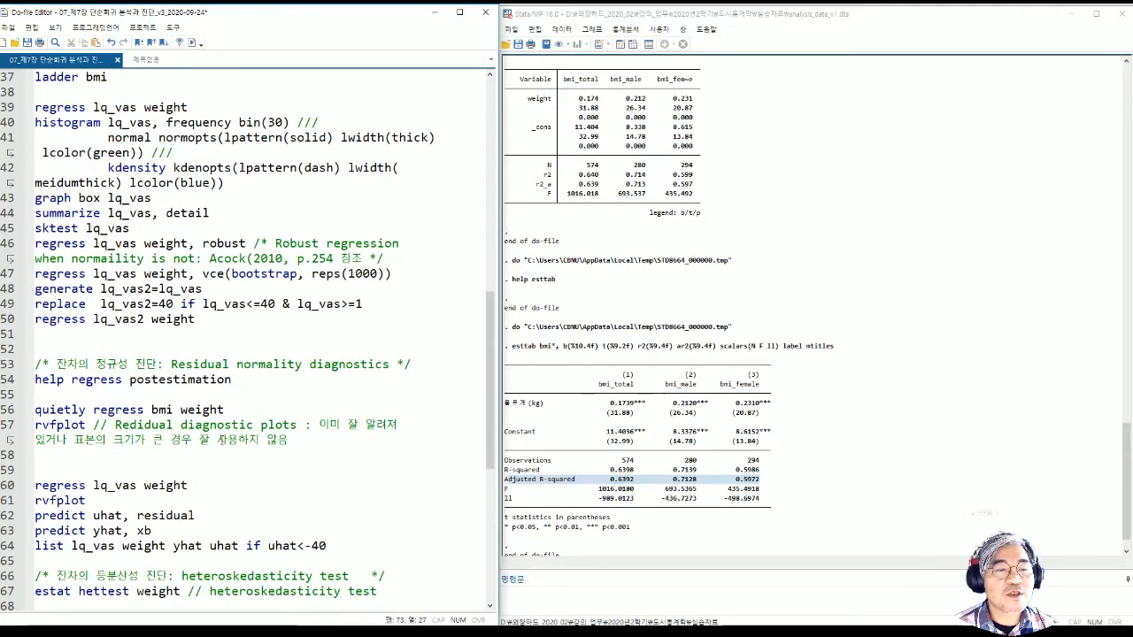
Review the dependent-variable normality section of the do-file, including its robust and bootstrap regression commands.
{"action": "scroll", "coordinate": [221, 440], "scroll_direction": "up", "scroll_amount": 3}
{"action": "scroll", "coordinate": [222, 440], "scroll_direction": "up", "scroll_amount": 1}
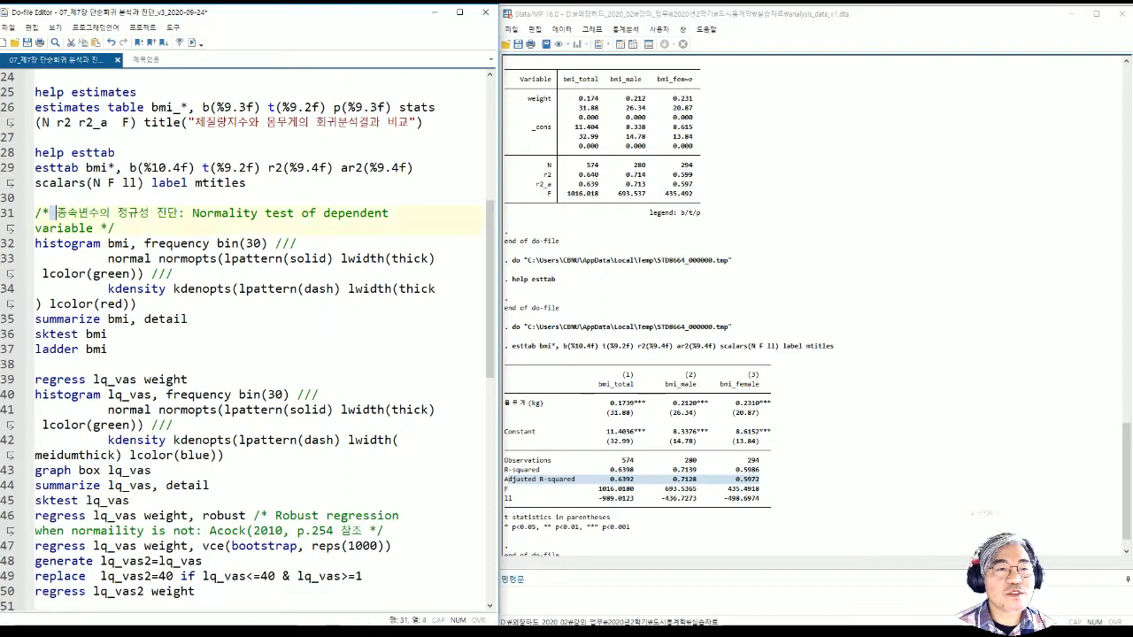
{"action": "left_click_drag", "start_coordinate": [55, 216], "coordinate": [150, 216]}
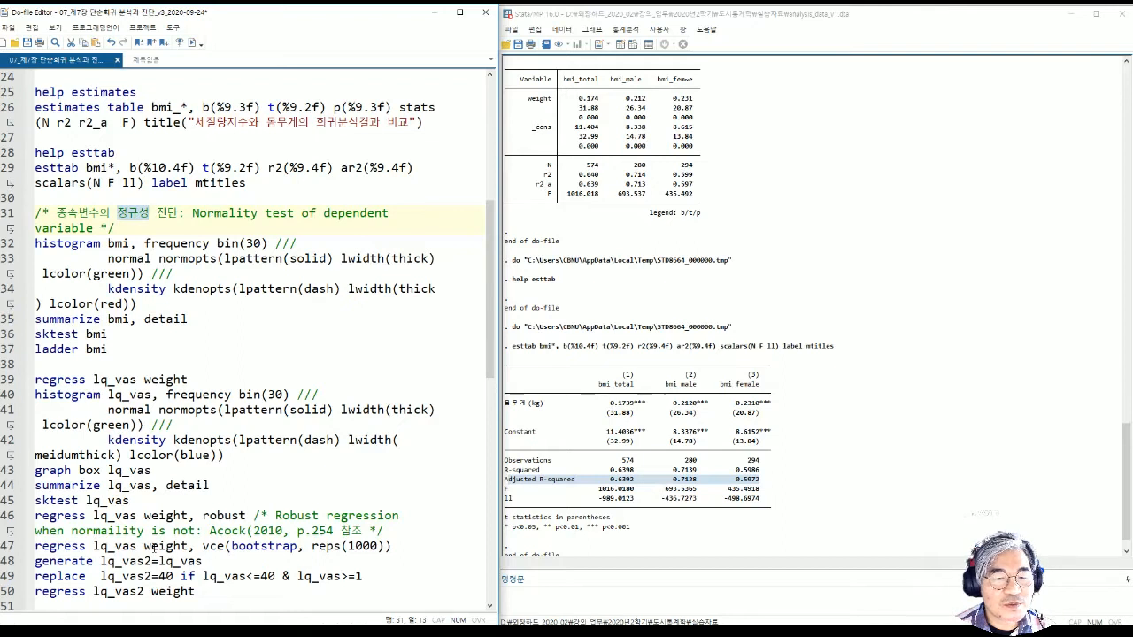
{"action": "left_click_drag", "start_coordinate": [228, 546], "coordinate": [306, 546]}
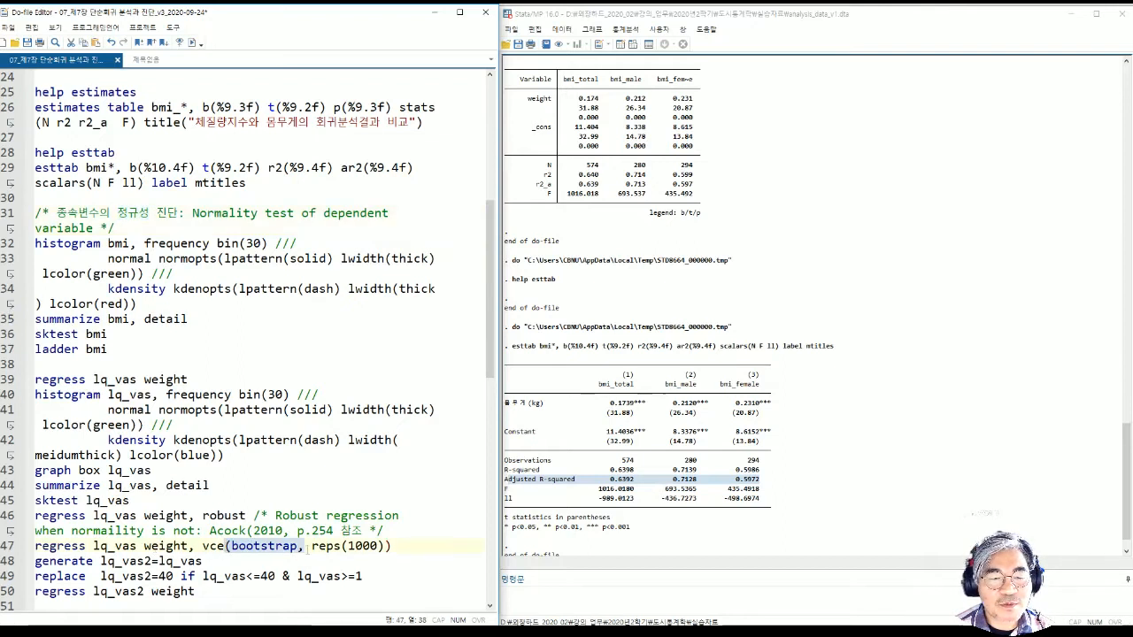
{"action": "left_click_drag", "start_coordinate": [203, 515], "coordinate": [247, 515]}
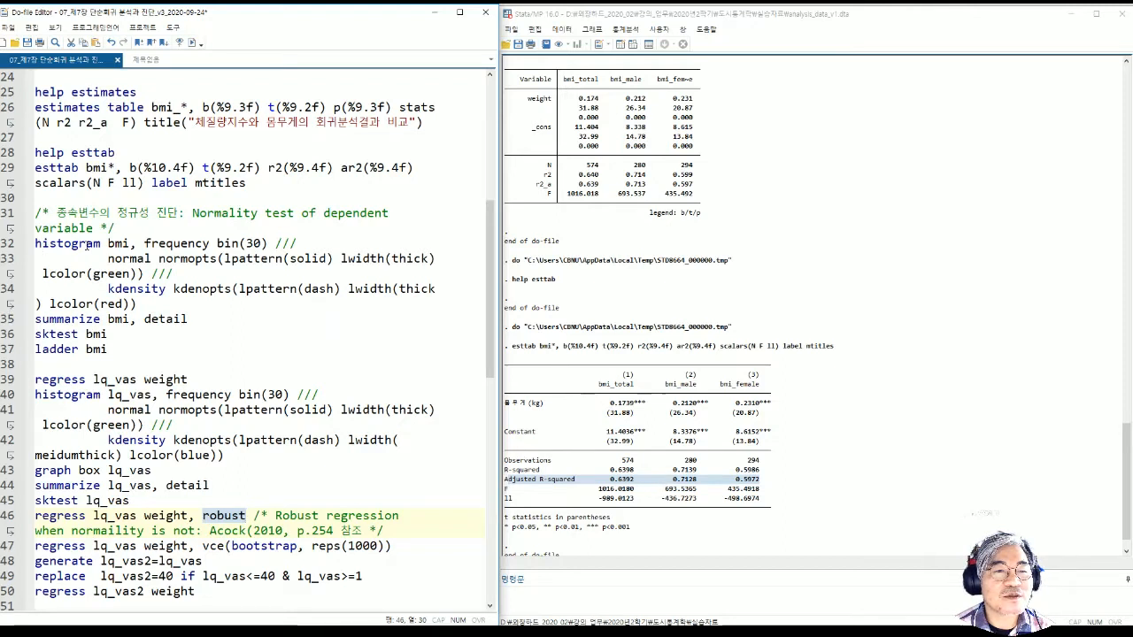
Run the bmi histogram command with 30 bins, normal curve and kernel density options, and place the graph beside the do-file.
{"action": "left_click_drag", "start_coordinate": [108, 243], "coordinate": [130, 244]}
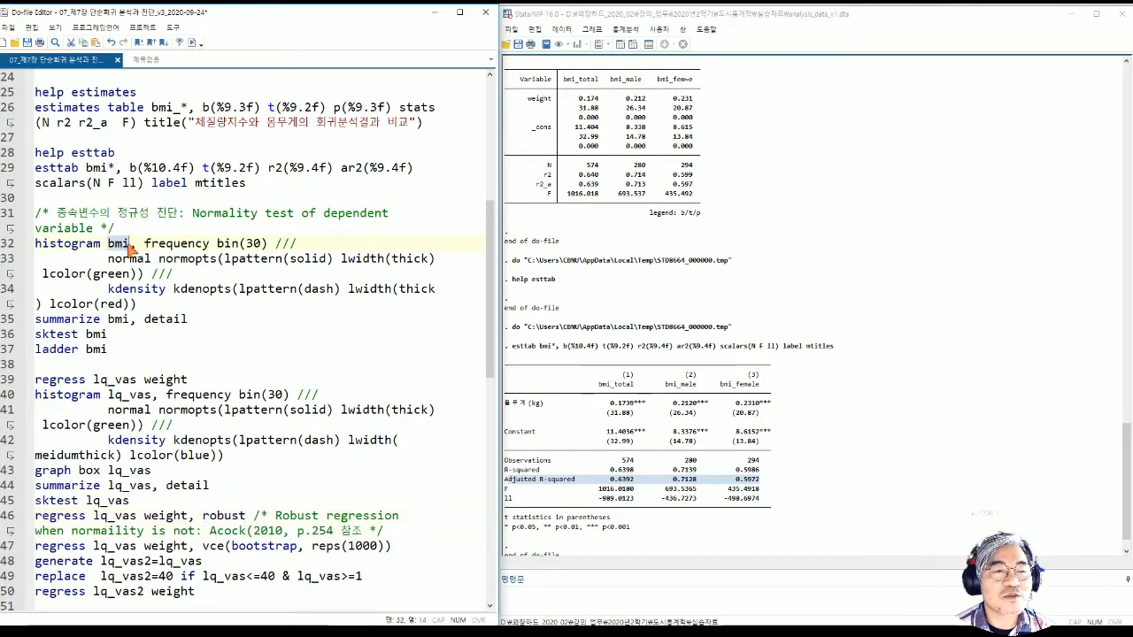
{"action": "left_click_drag", "start_coordinate": [144, 243], "coordinate": [239, 244]}
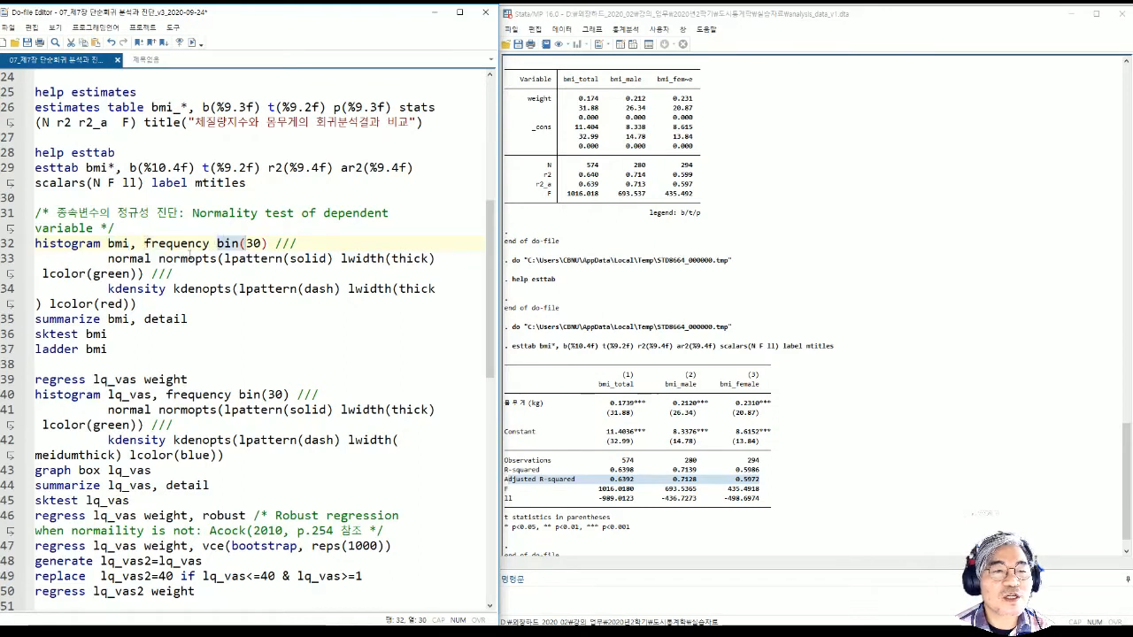
{"action": "left_click", "coordinate": [147, 307]}
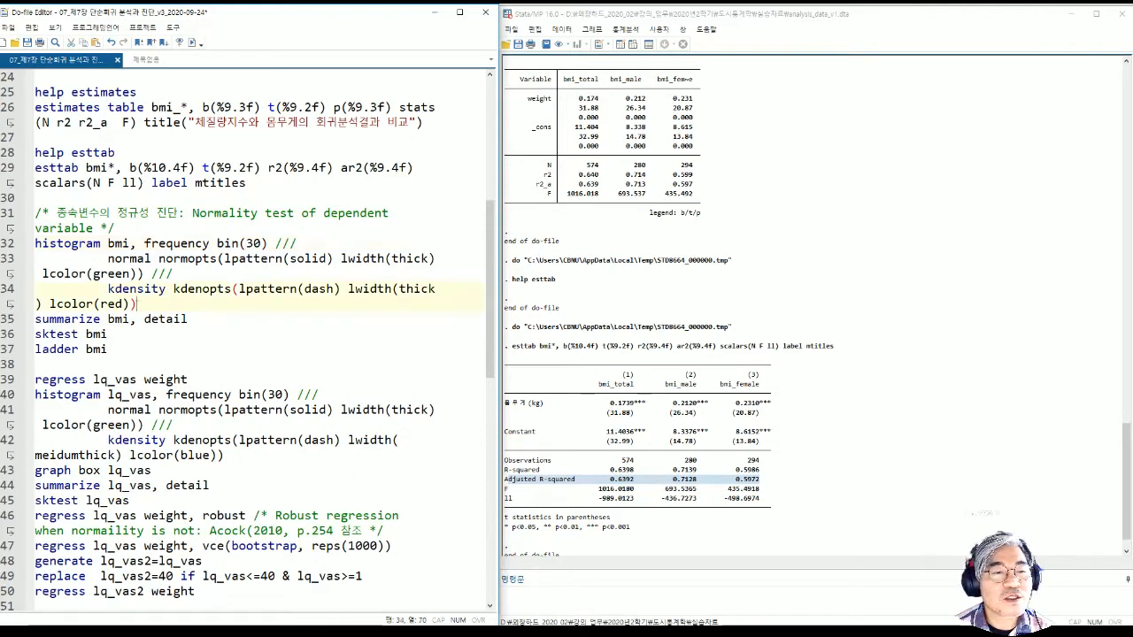
{"action": "left_click_drag", "start_coordinate": [135, 305], "coordinate": [36, 244]}
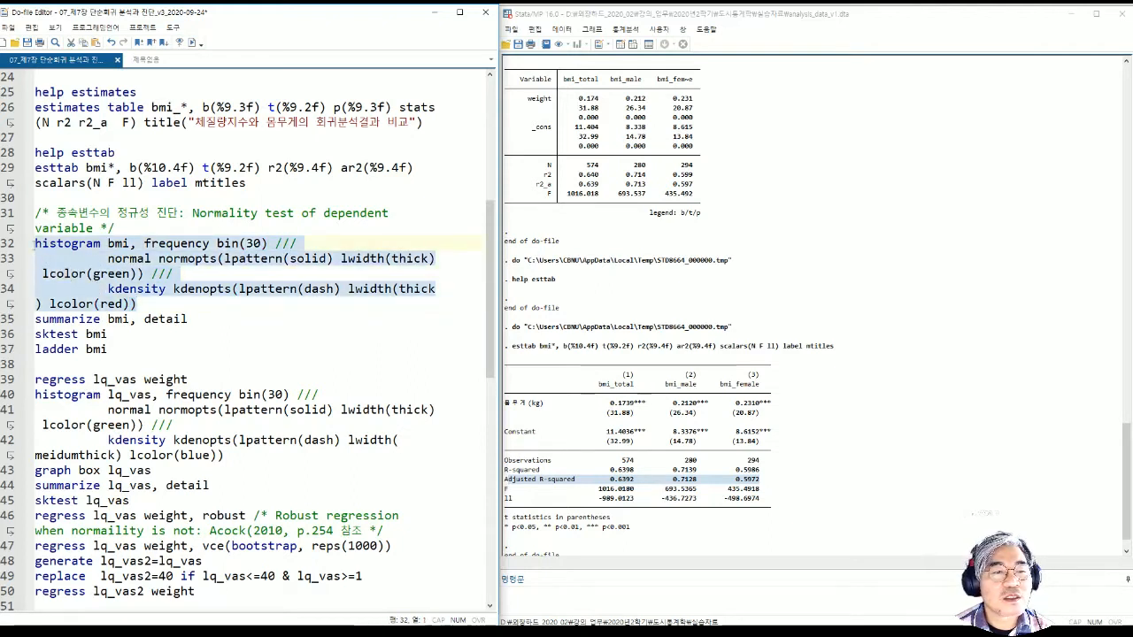
{"action": "left_click", "coordinate": [191, 43]}
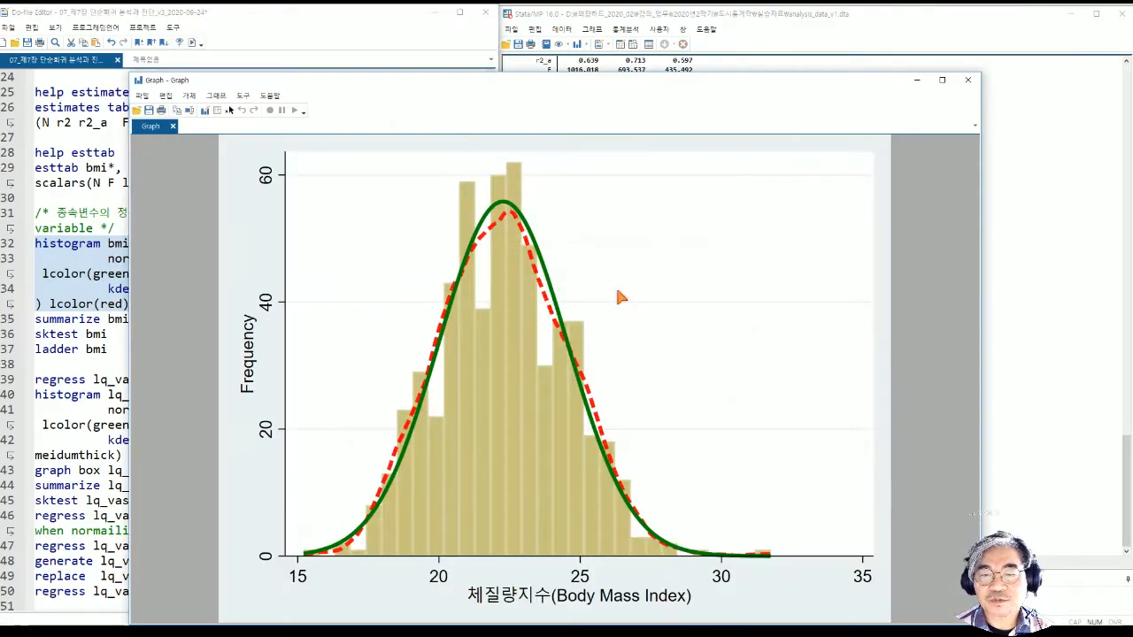
{"action": "left_click_drag", "start_coordinate": [512, 82], "coordinate": [724, 40]}
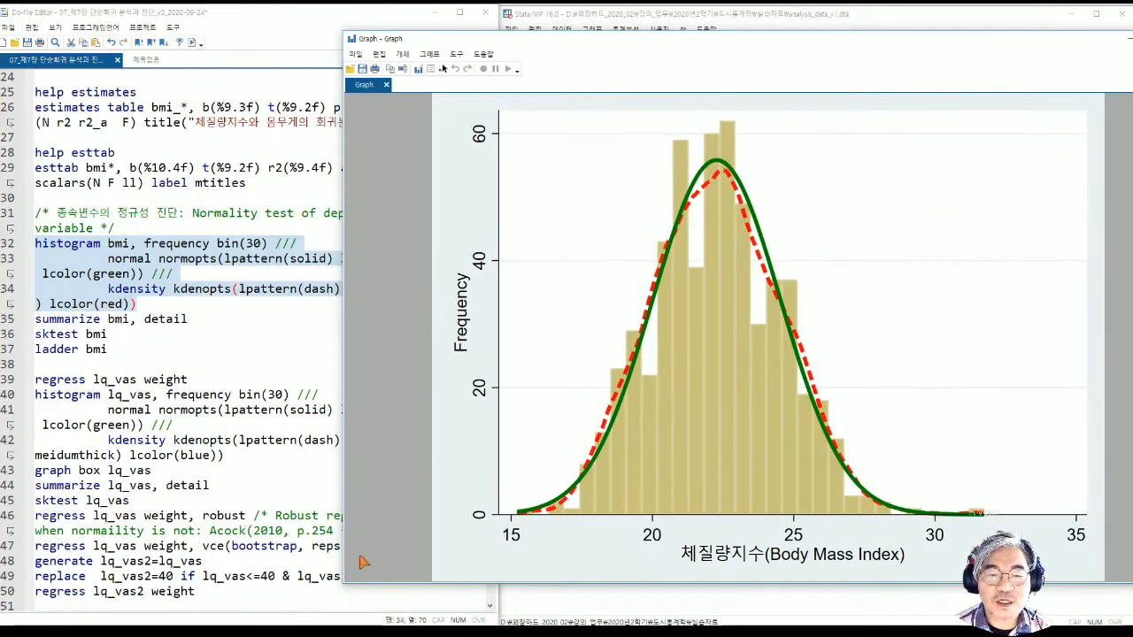
{"action": "left_click_drag", "start_coordinate": [345, 581], "coordinate": [511, 554]}
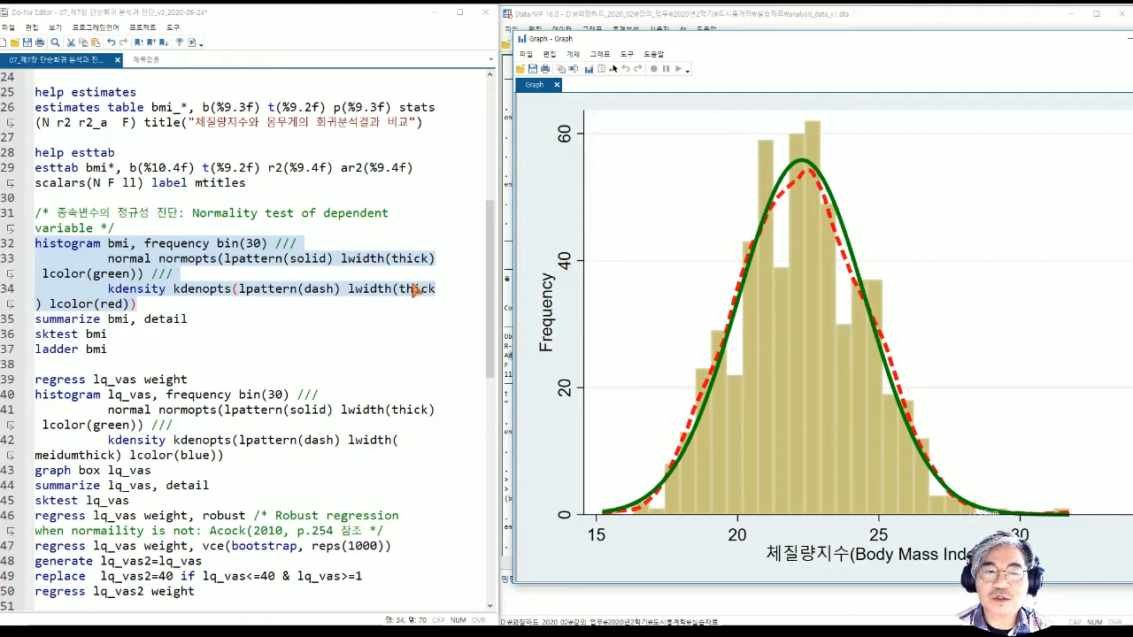
Add the line histogram bmi above the full bmi histogram command, copied from that command's beginning.
{"action": "left_click", "coordinate": [155, 229]}
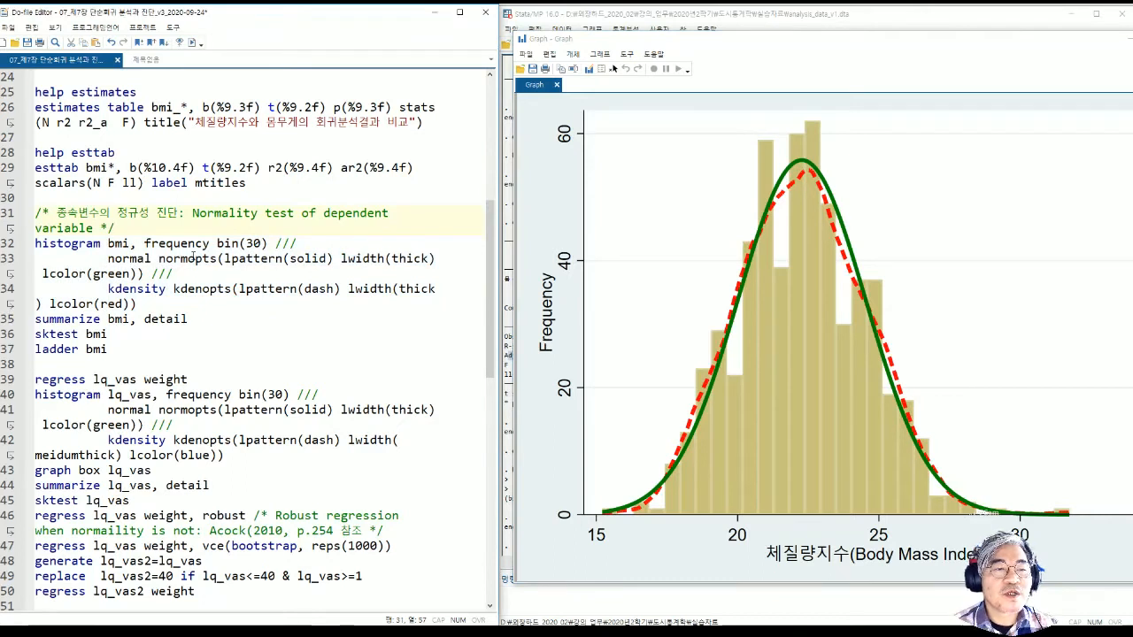
{"action": "key", "text": "Return"}
{"action": "key", "text": "shift+Right"}
{"action": "key", "text": "ctrl+shift+Right"}
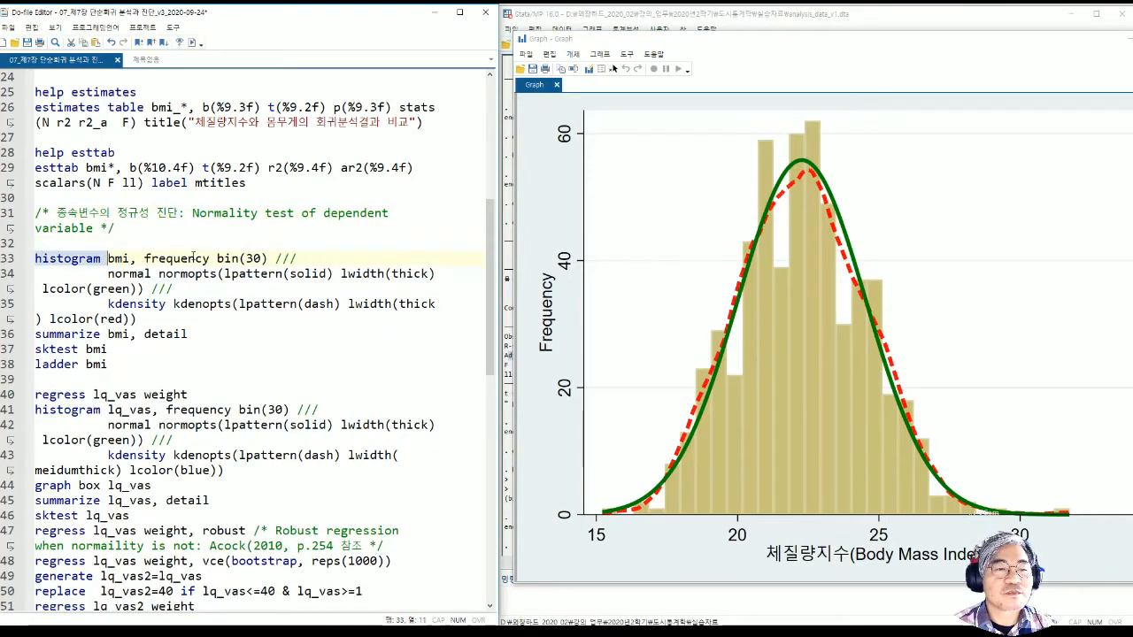
{"action": "key", "text": "shift+Right"}
{"action": "key", "text": "shift+Right"}
{"action": "key", "text": "shift+Right"}
{"action": "key", "text": "ctrl+c"}
{"action": "key", "text": "Up"}
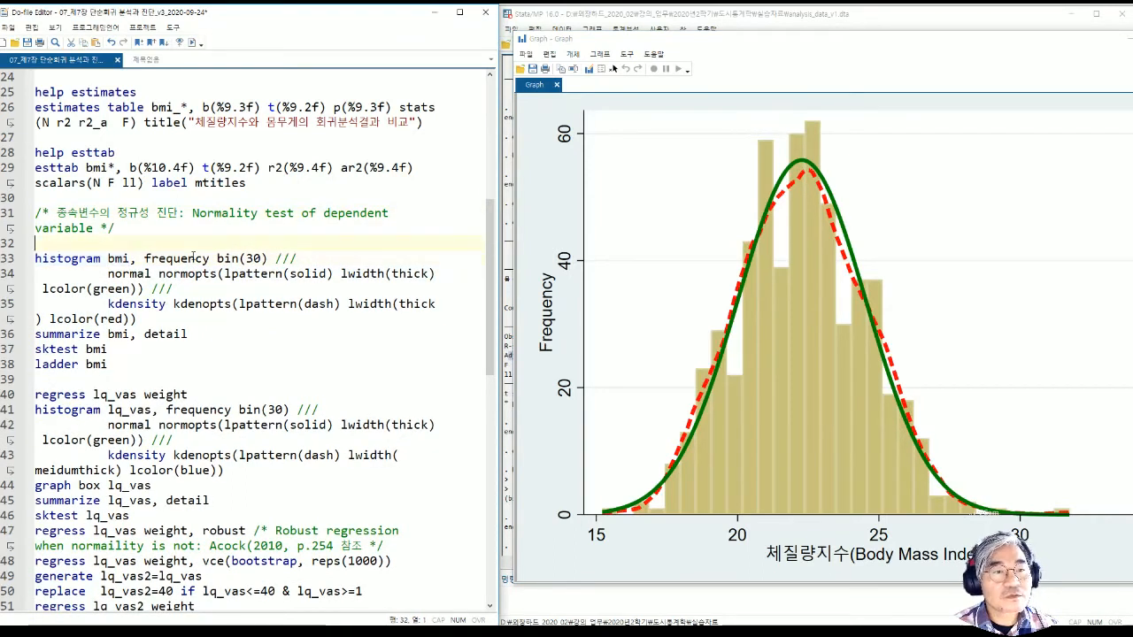
{"action": "key", "text": "ctrl+v"}
Run only the plain histogram bmi line and close the resulting graph.
{"action": "key", "text": "shift+Home"}
{"action": "key", "text": "Left"}
{"action": "key", "text": "shift+End"}
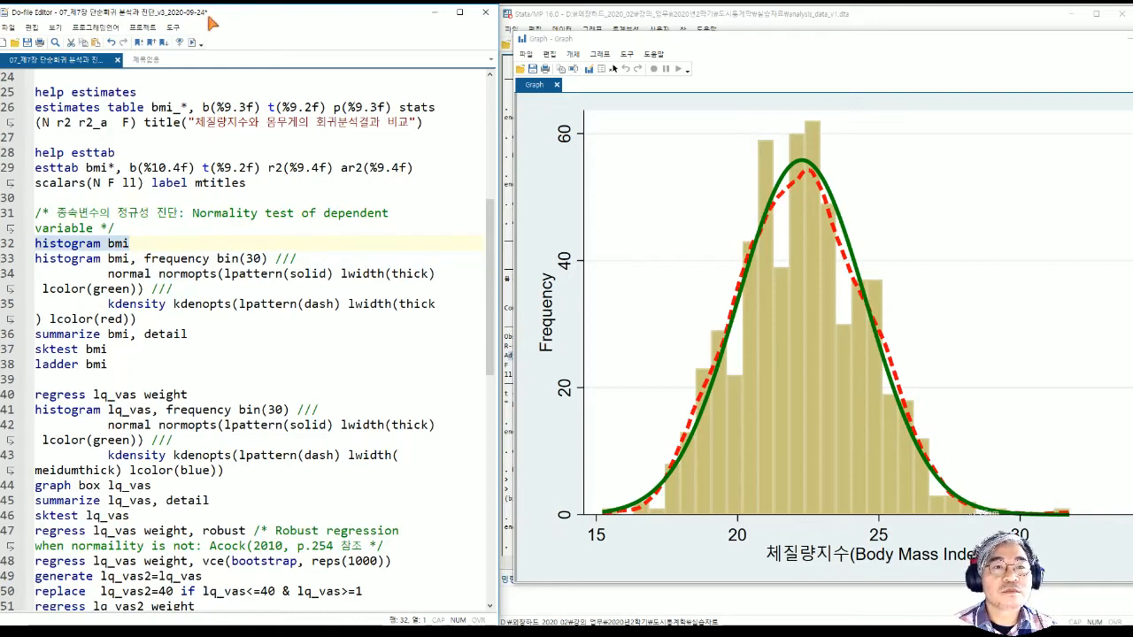
{"action": "left_click", "coordinate": [193, 42]}
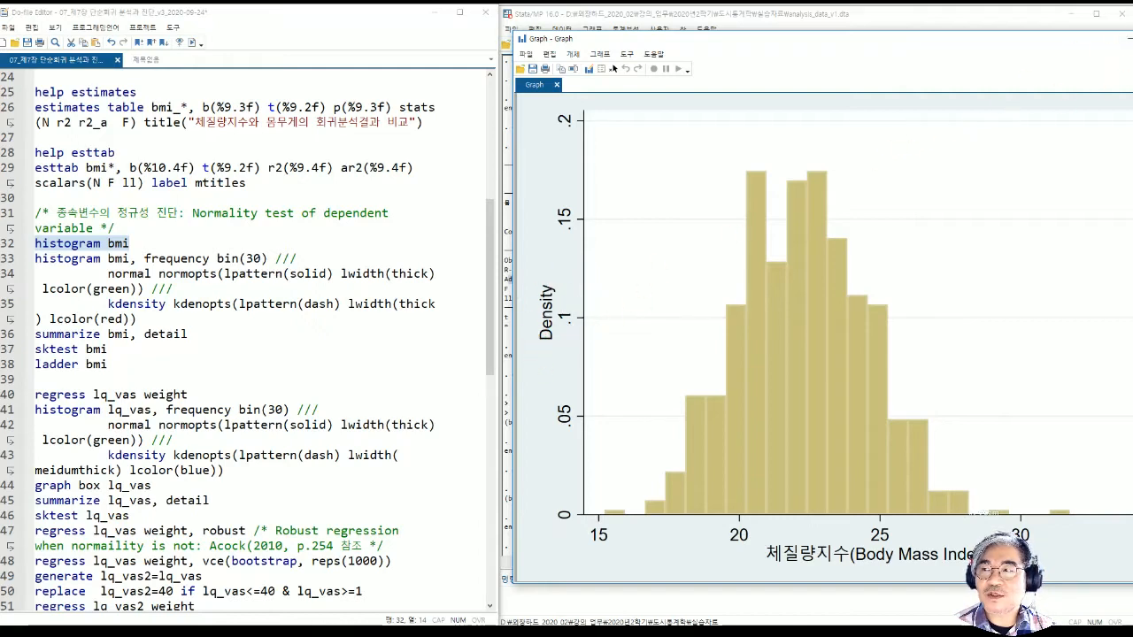
{"action": "left_click", "coordinate": [1132, 38]}
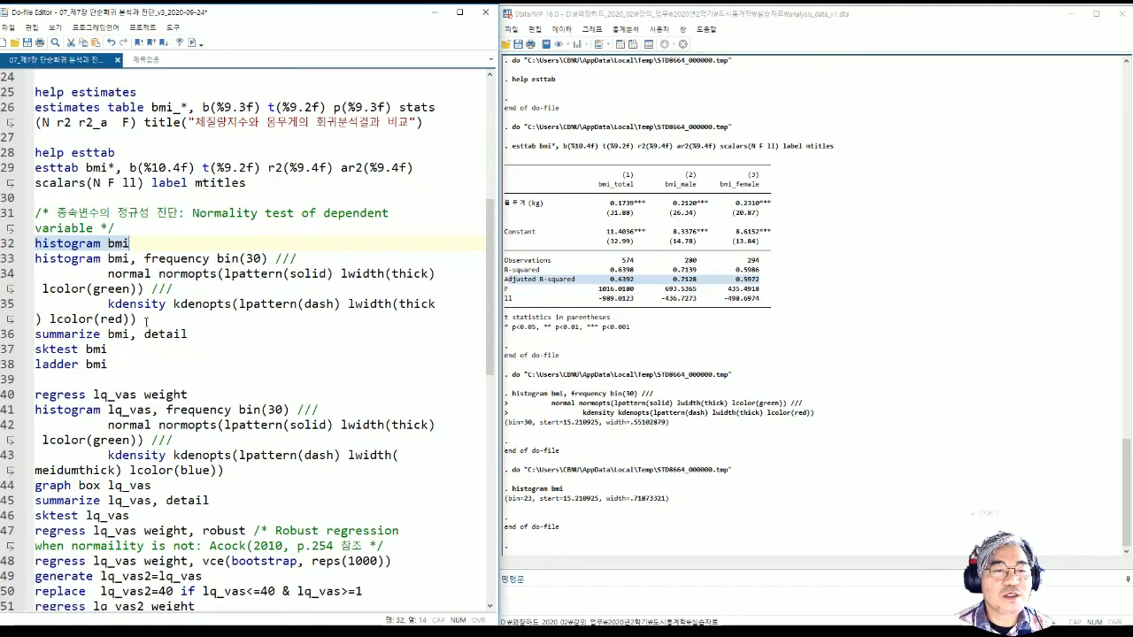
Rerun the full bmi histogram command with its curve options and examine the normopts(lpattern(solid)) part.
{"action": "left_click_drag", "start_coordinate": [138, 319], "coordinate": [21, 264]}
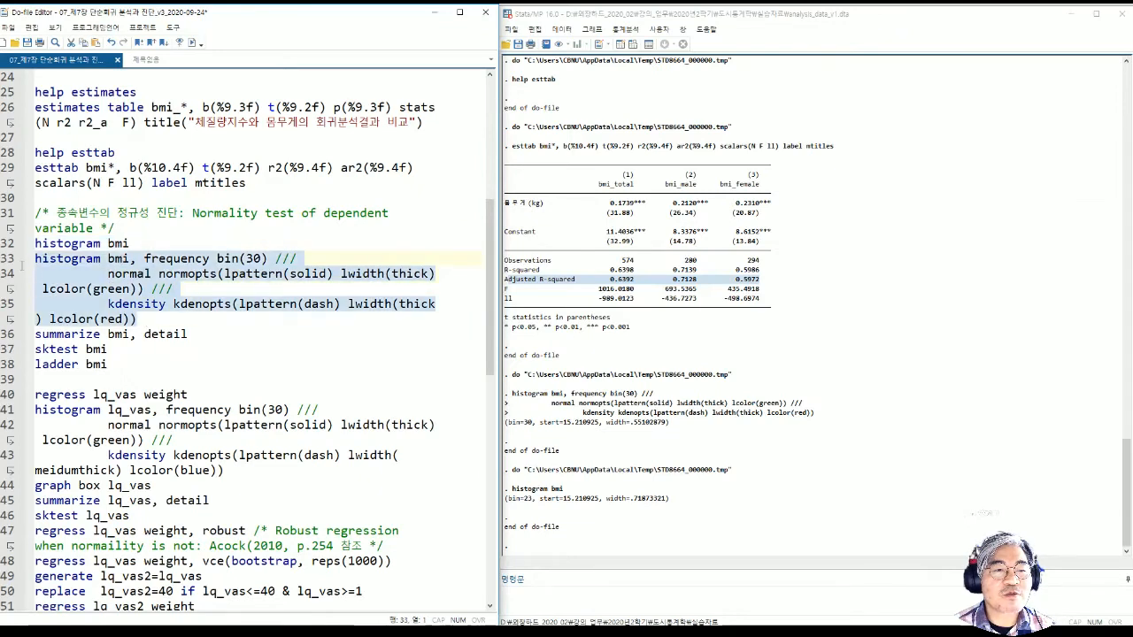
{"action": "left_click", "coordinate": [192, 42]}
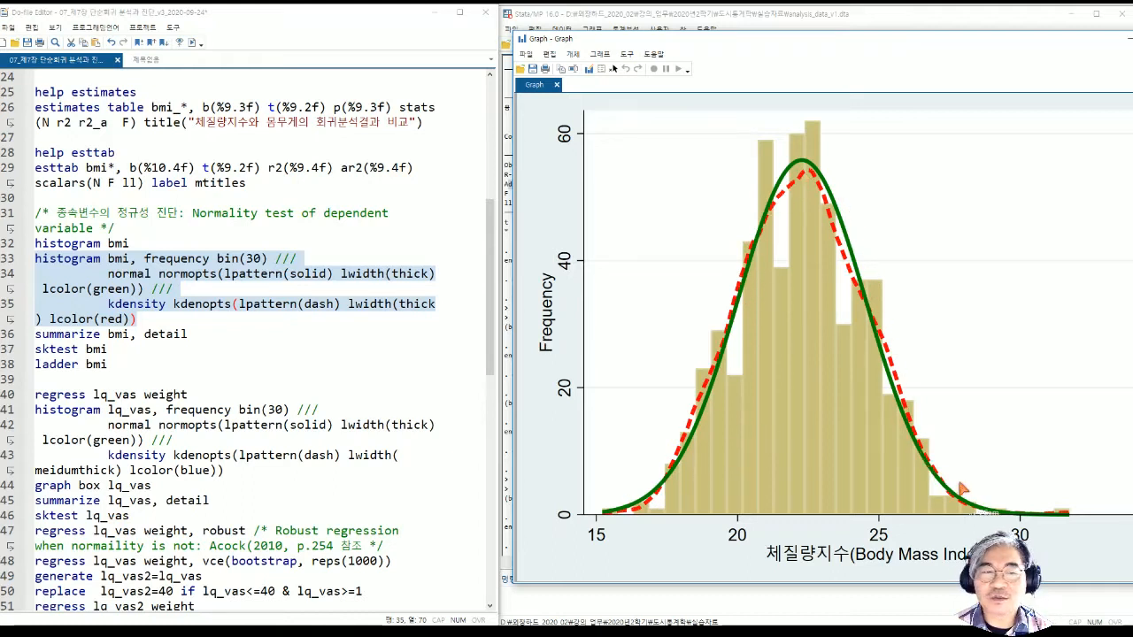
{"action": "left_click", "coordinate": [109, 275]}
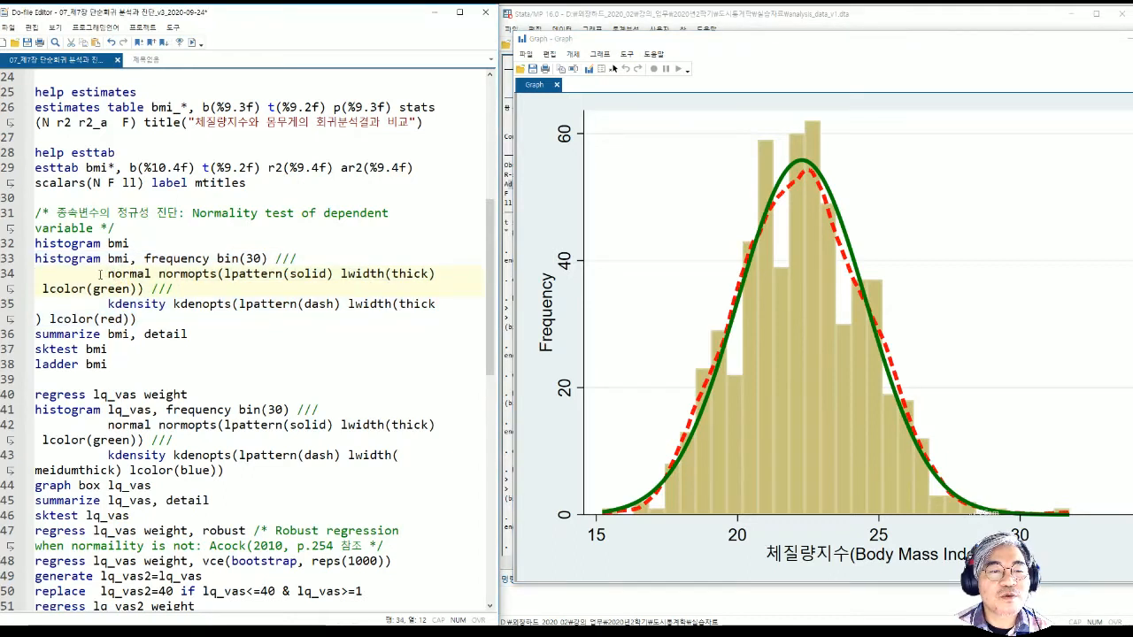
{"action": "left_click_drag", "start_coordinate": [157, 275], "coordinate": [340, 275]}
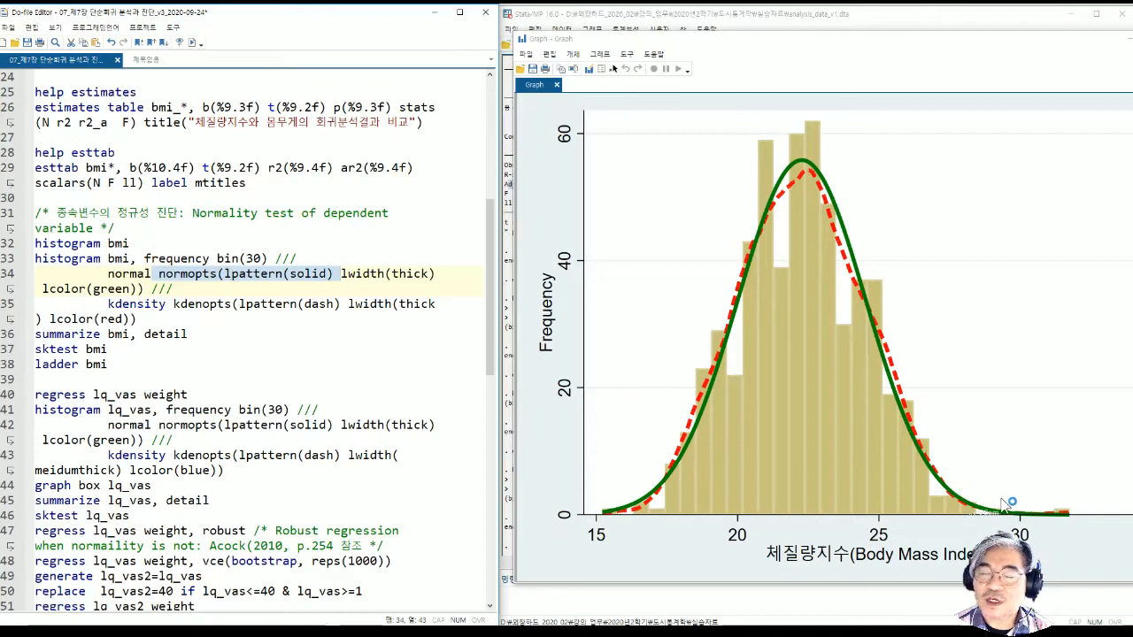
Insert a blank line above summarize bmi, detail and run that summarize command.
{"action": "left_click", "coordinate": [138, 320]}
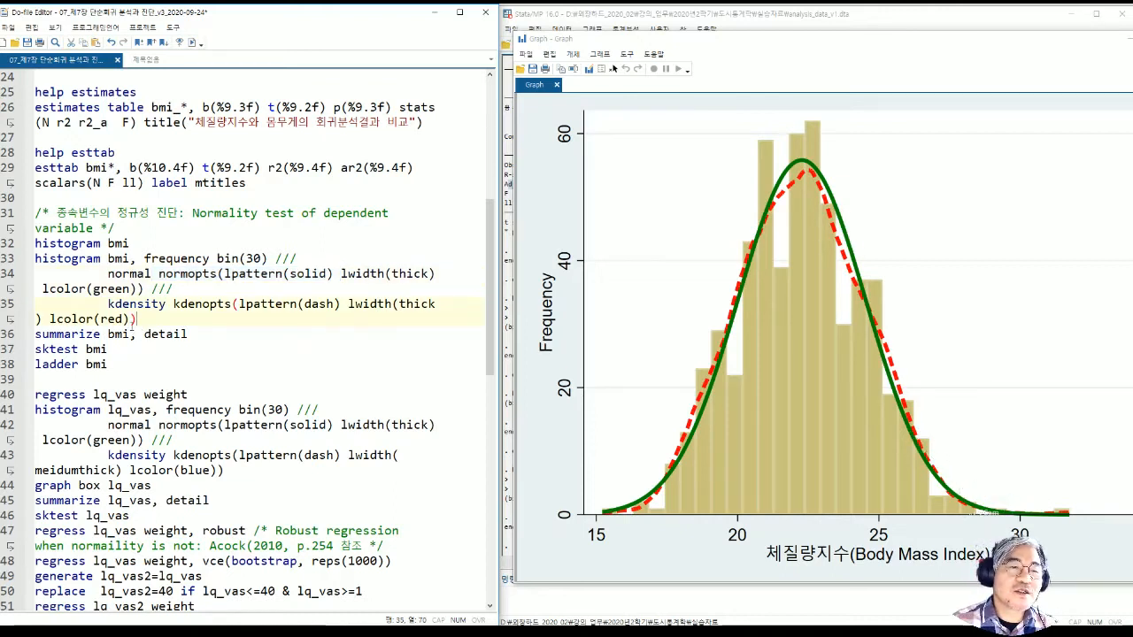
{"action": "key", "text": "Return"}
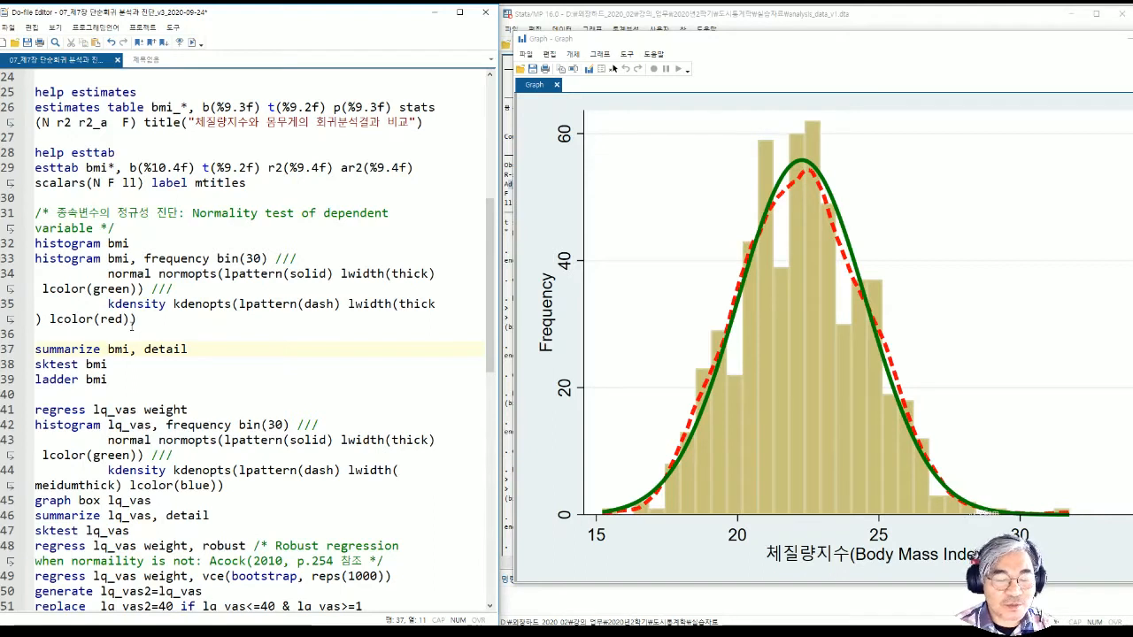
{"action": "key", "text": "Home"}
{"action": "key", "text": "shift+End"}
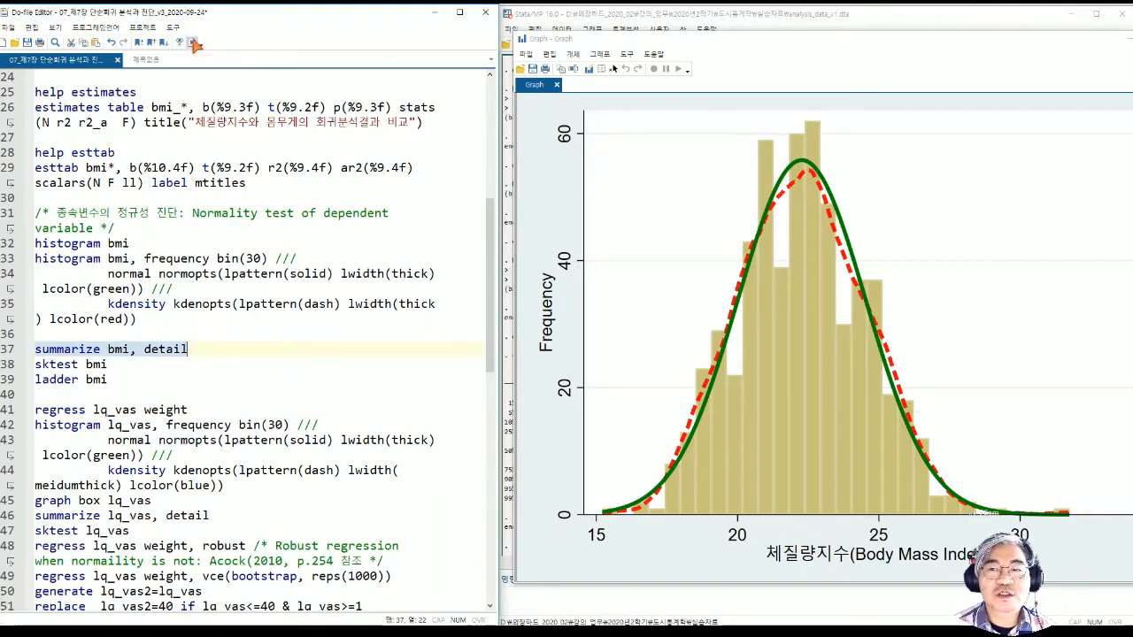
{"action": "key", "text": "ctrl+d"}
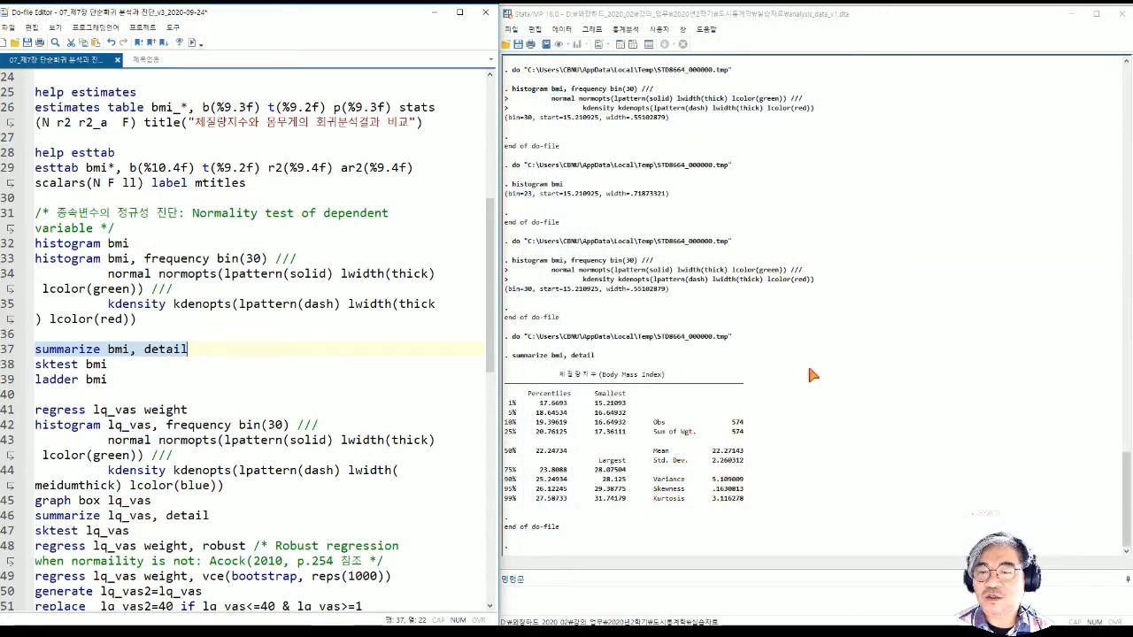
Examine the skewness and kurtosis values in the detailed bmi summary.
{"action": "double_click", "coordinate": [558, 355]}
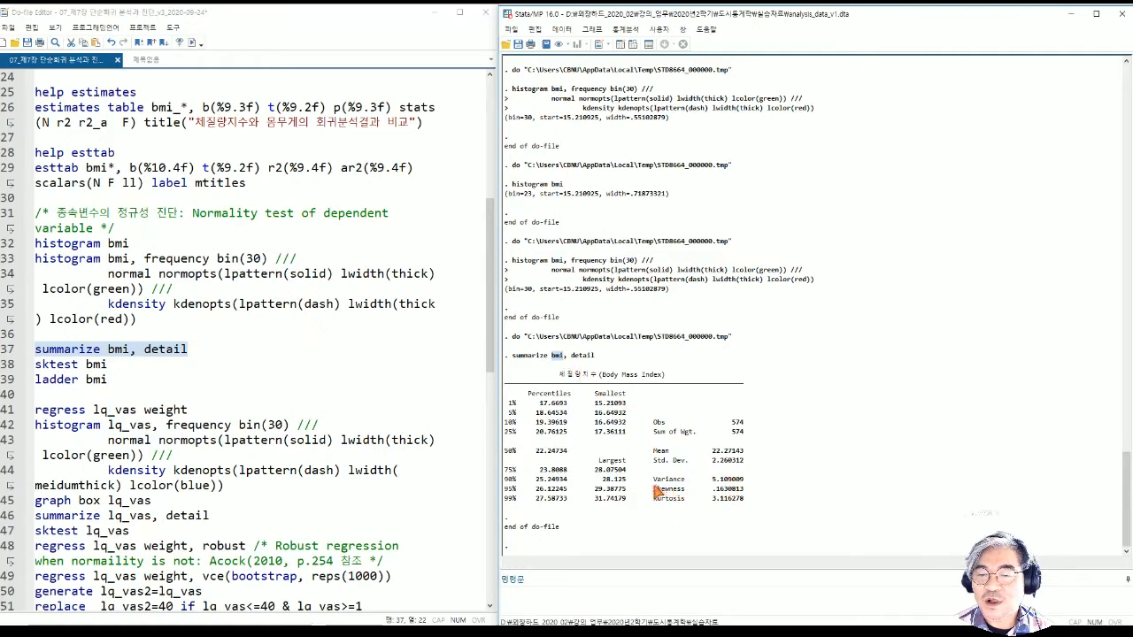
{"action": "left_click_drag", "start_coordinate": [653, 488], "coordinate": [746, 495]}
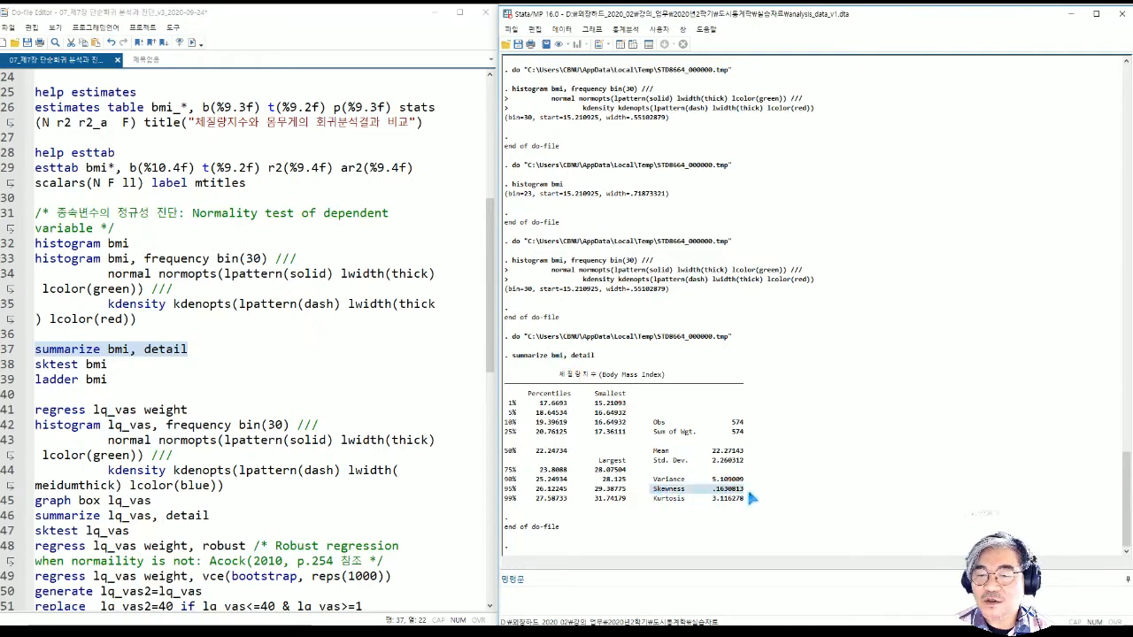
{"action": "left_click_drag", "start_coordinate": [655, 499], "coordinate": [749, 500]}
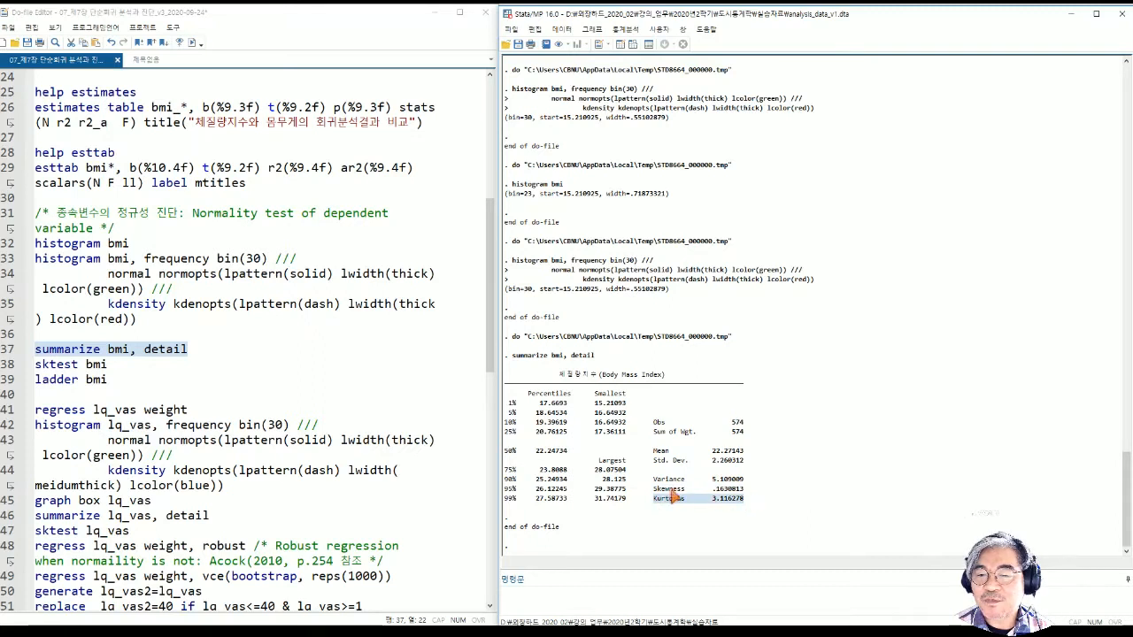
{"action": "left_click_drag", "start_coordinate": [653, 490], "coordinate": [746, 495]}
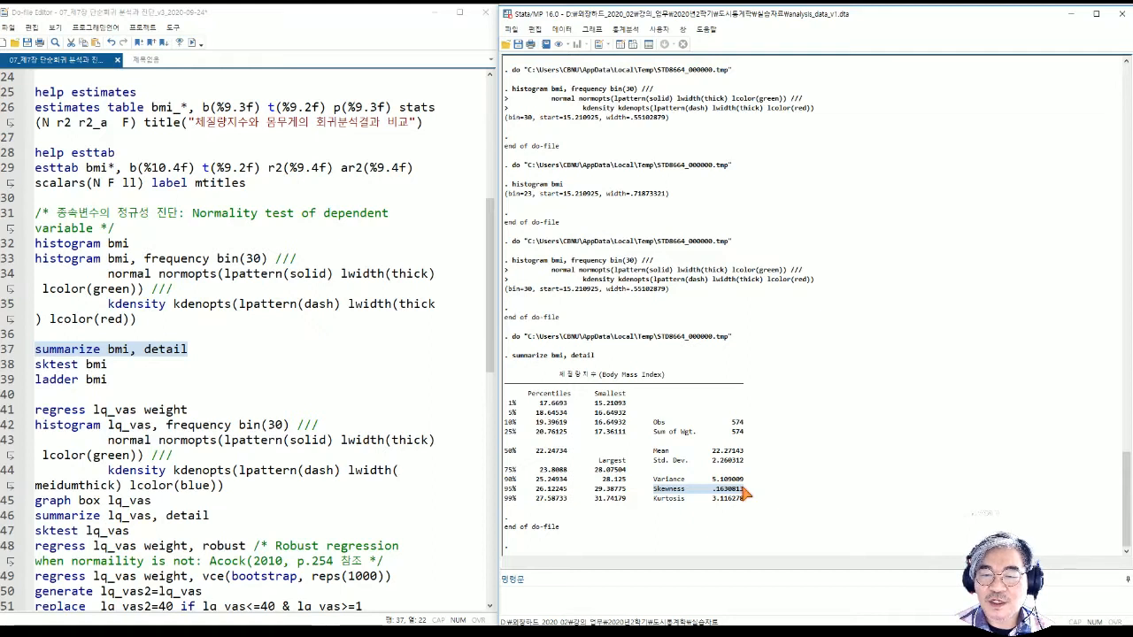
{"action": "left_click_drag", "start_coordinate": [655, 499], "coordinate": [746, 505]}
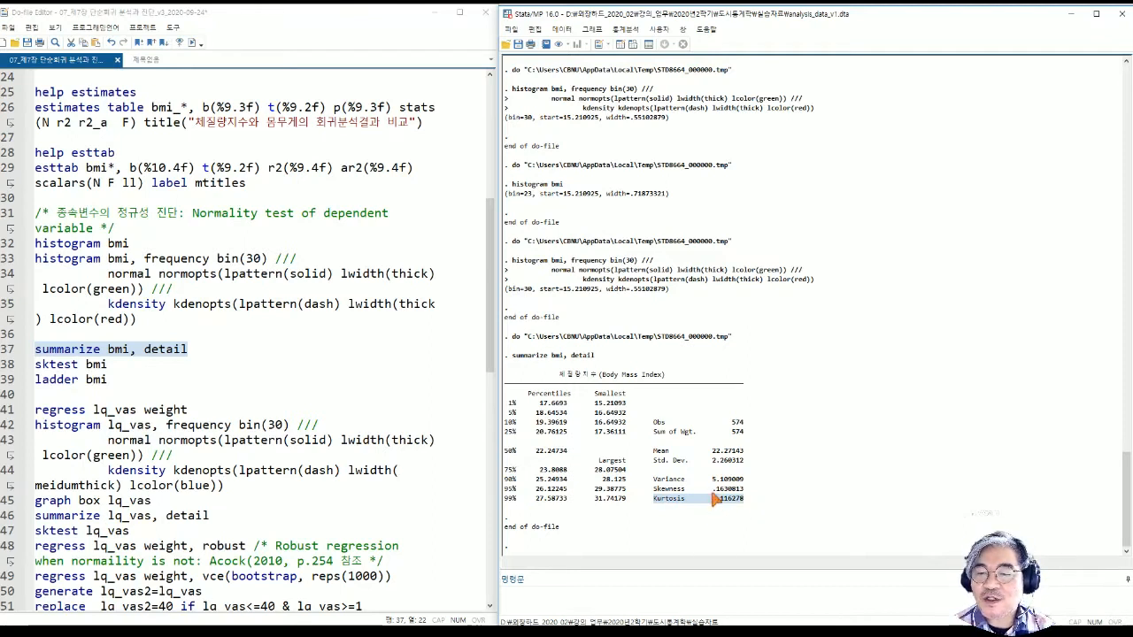
{"action": "left_click", "coordinate": [715, 506]}
{"action": "left_click_drag", "start_coordinate": [712, 501], "coordinate": [726, 502]}
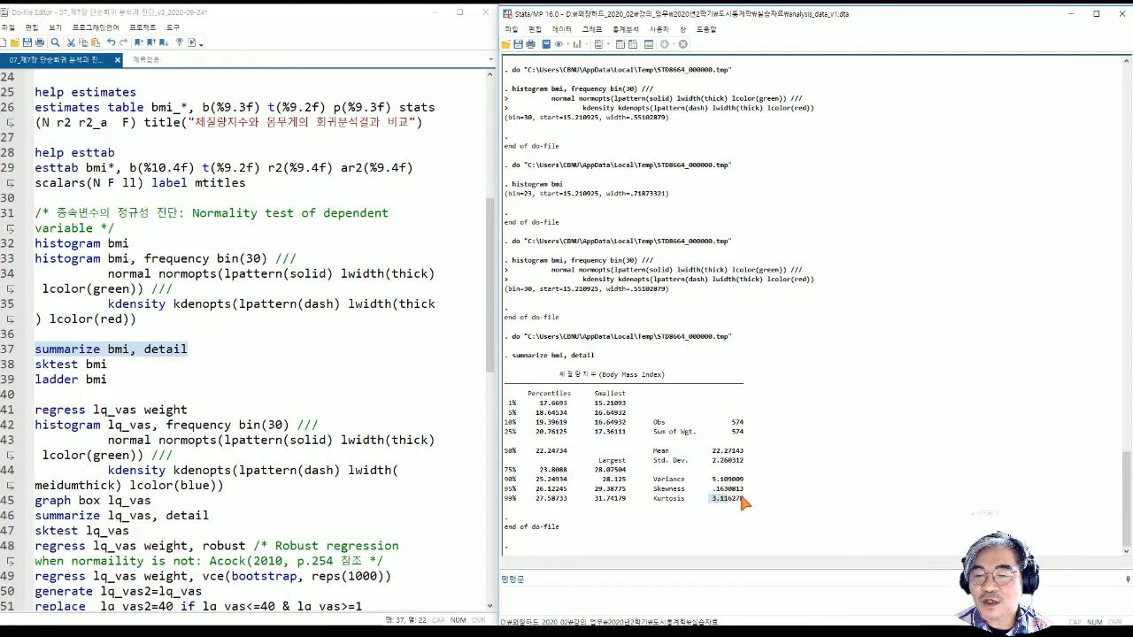
{"action": "left_click_drag", "start_coordinate": [738, 508], "coordinate": [740, 494]}
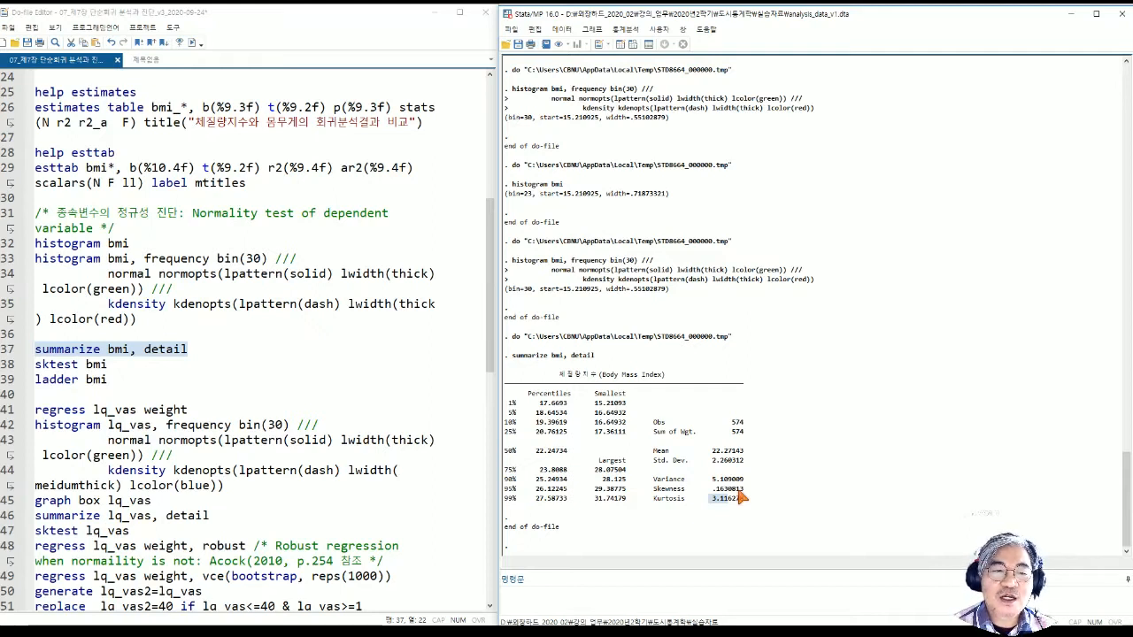
Run sktest bmi and examine the skewness probability in the normality test output.
{"action": "left_click_drag", "start_coordinate": [107, 365], "coordinate": [35, 365]}
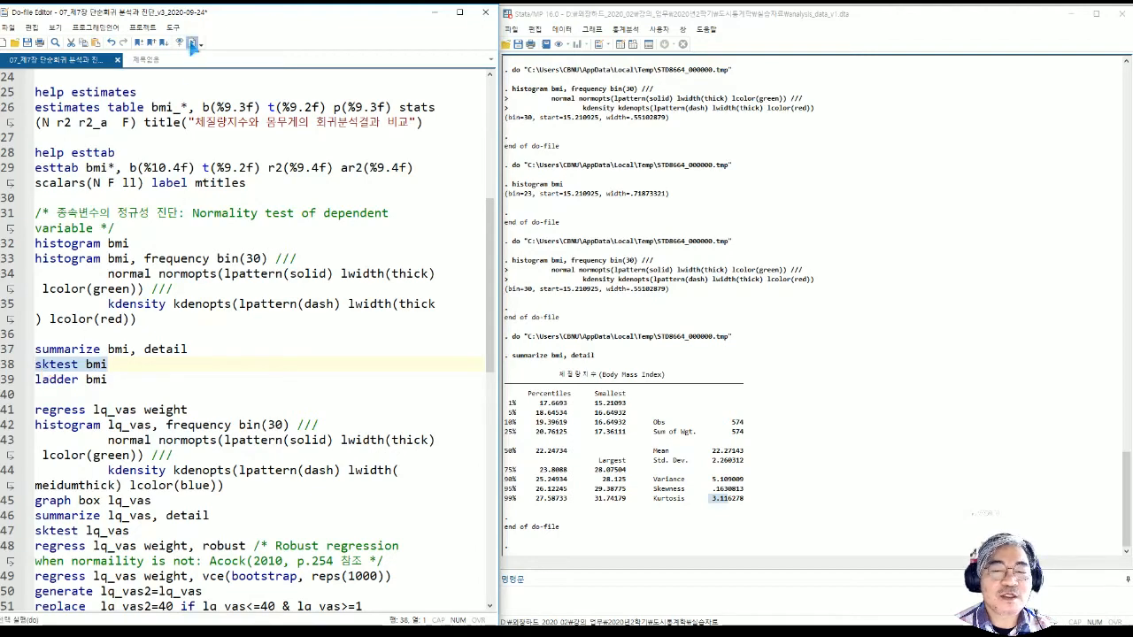
{"action": "left_click", "coordinate": [193, 42]}
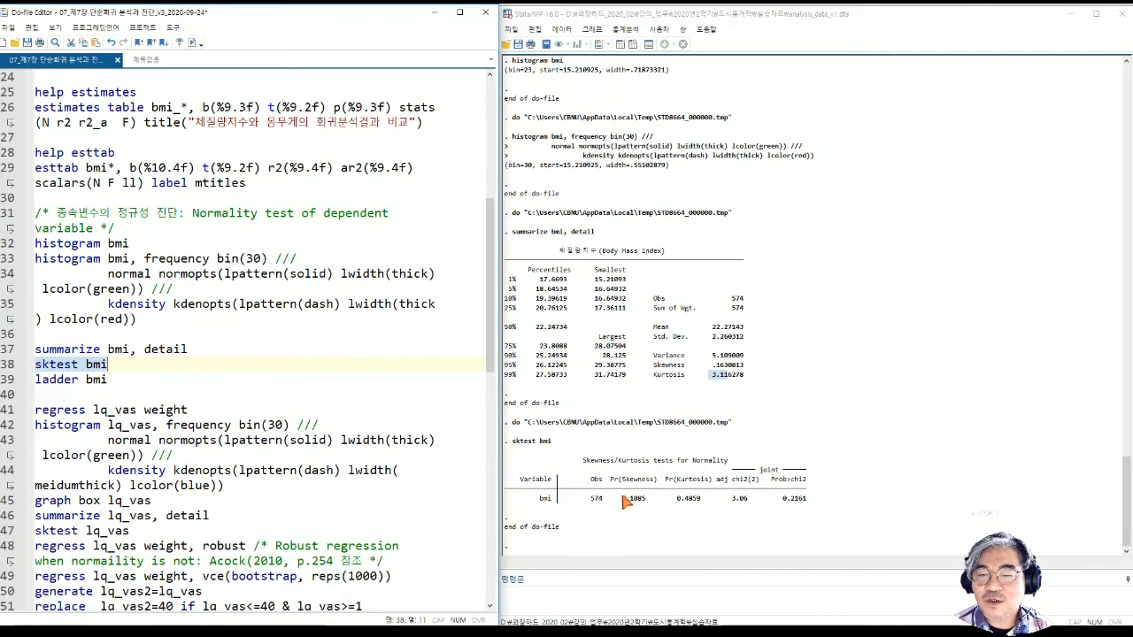
{"action": "left_click_drag", "start_coordinate": [620, 498], "coordinate": [649, 502]}
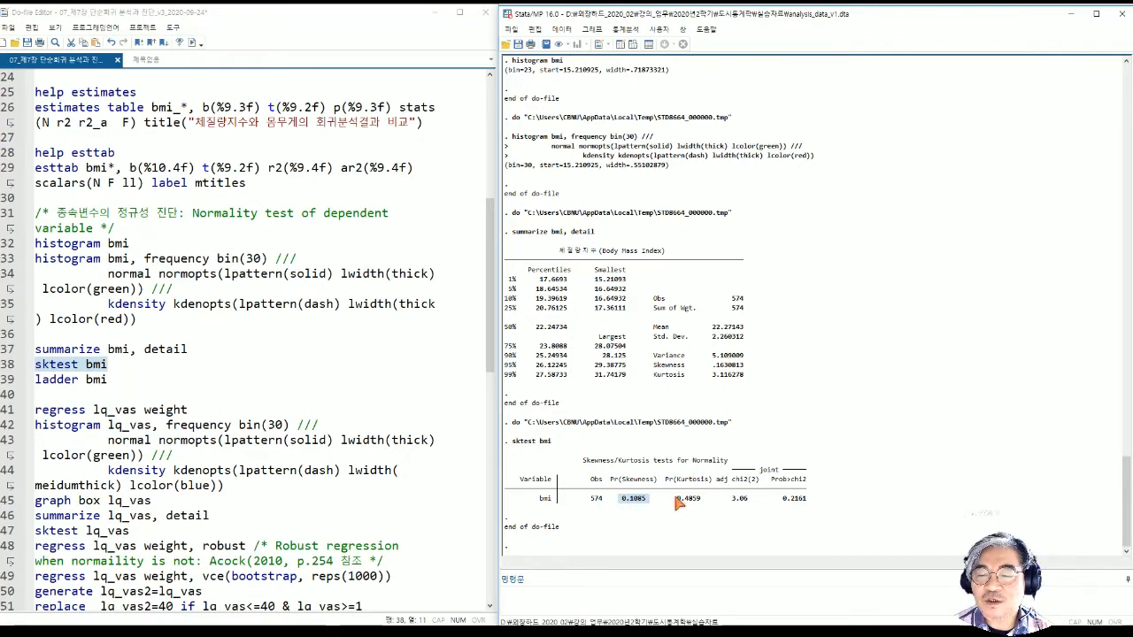
Examine the kurtosis probability and the joint Prob>chi2 in the sktest bmi output.
{"action": "left_click_drag", "start_coordinate": [675, 499], "coordinate": [704, 499]}
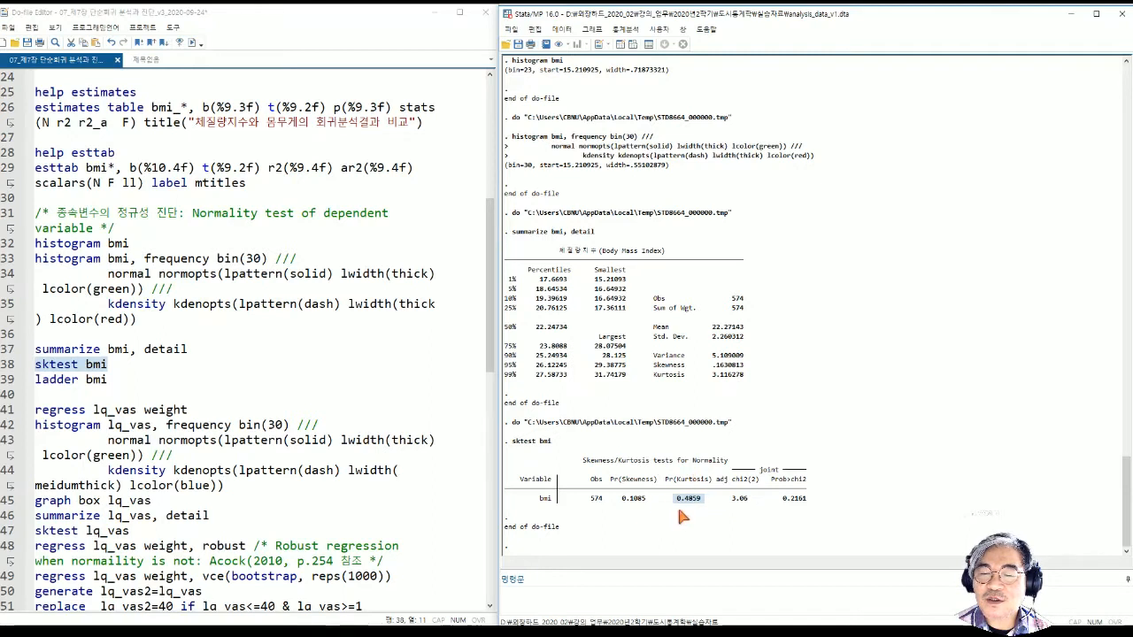
{"action": "left_click_drag", "start_coordinate": [777, 498], "coordinate": [807, 501]}
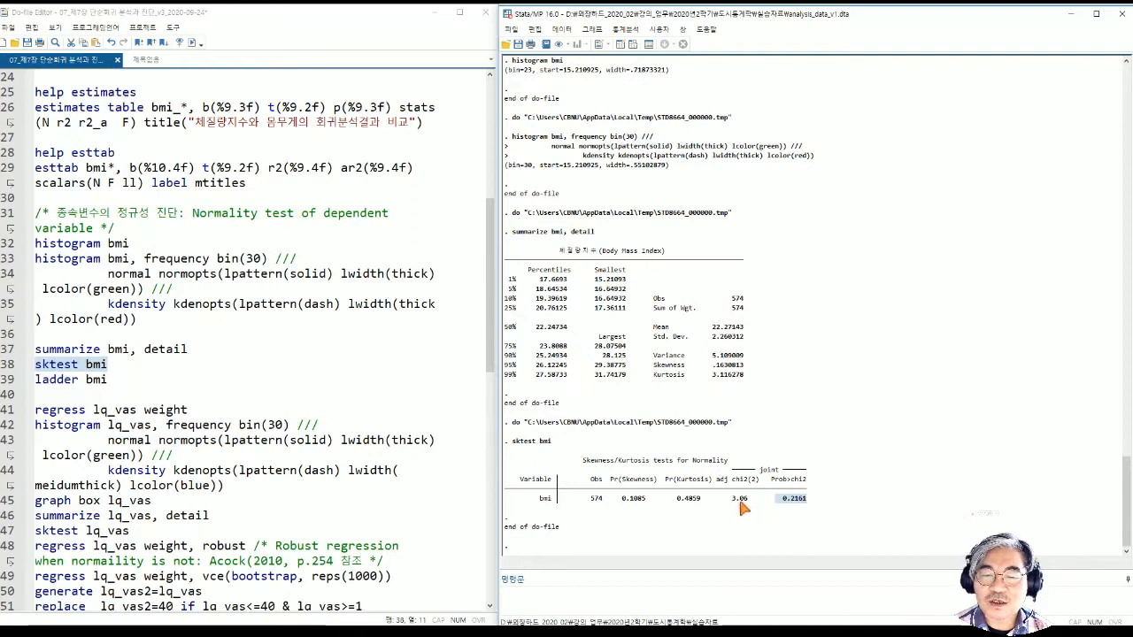
Add the command sdtest bmi on a new line below sktest bmi and try to run it.
{"action": "left_click", "coordinate": [111, 367]}
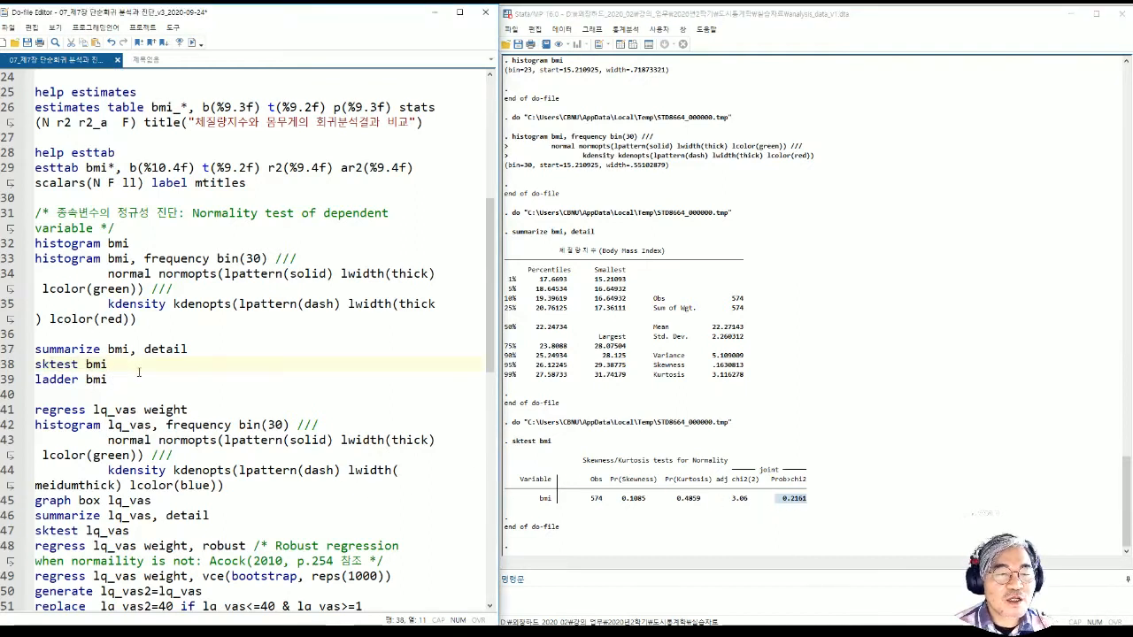
{"action": "key", "text": "Return"}
{"action": "type", "text": "ㄴㅇ"}
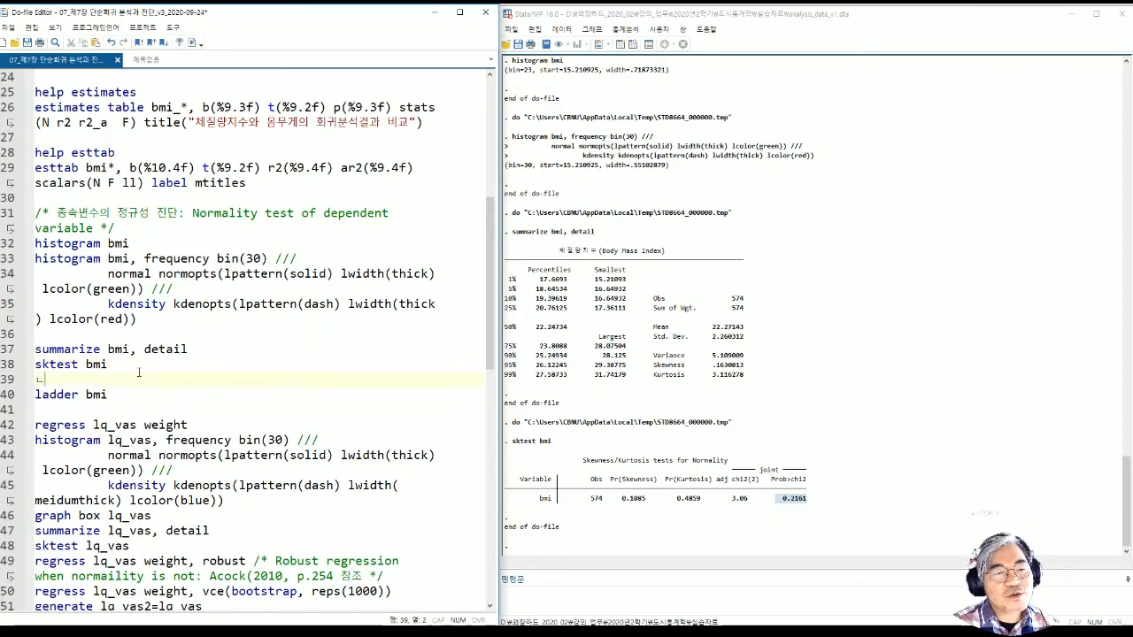
{"action": "key", "text": "BackSpace"}
{"action": "type", "text": "sdte"}
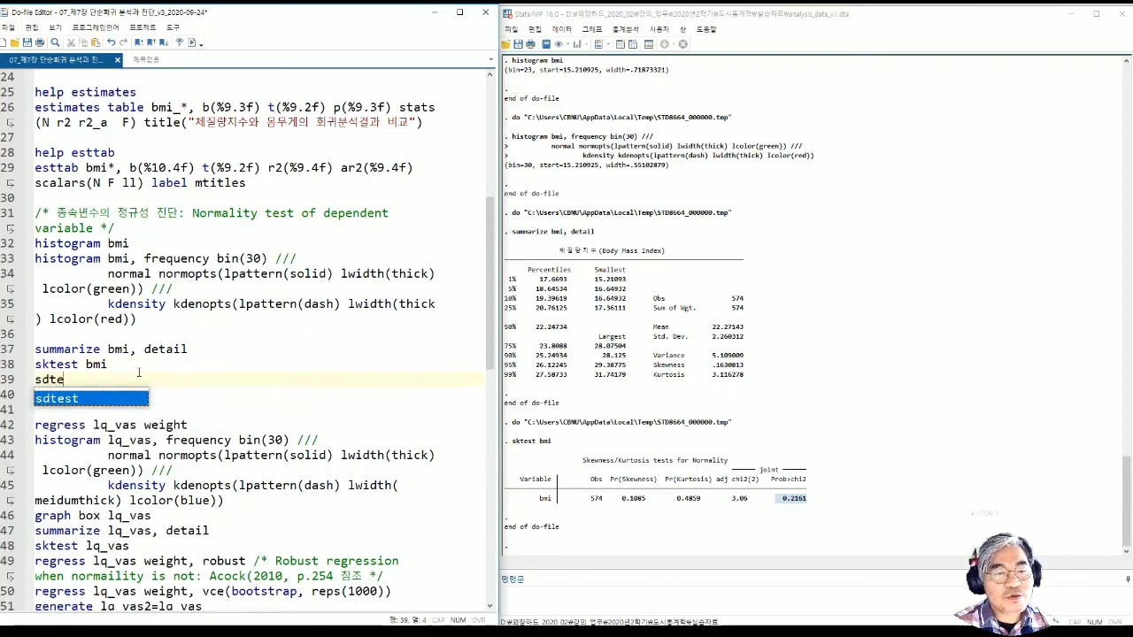
{"action": "type", "text": "st bmi"}
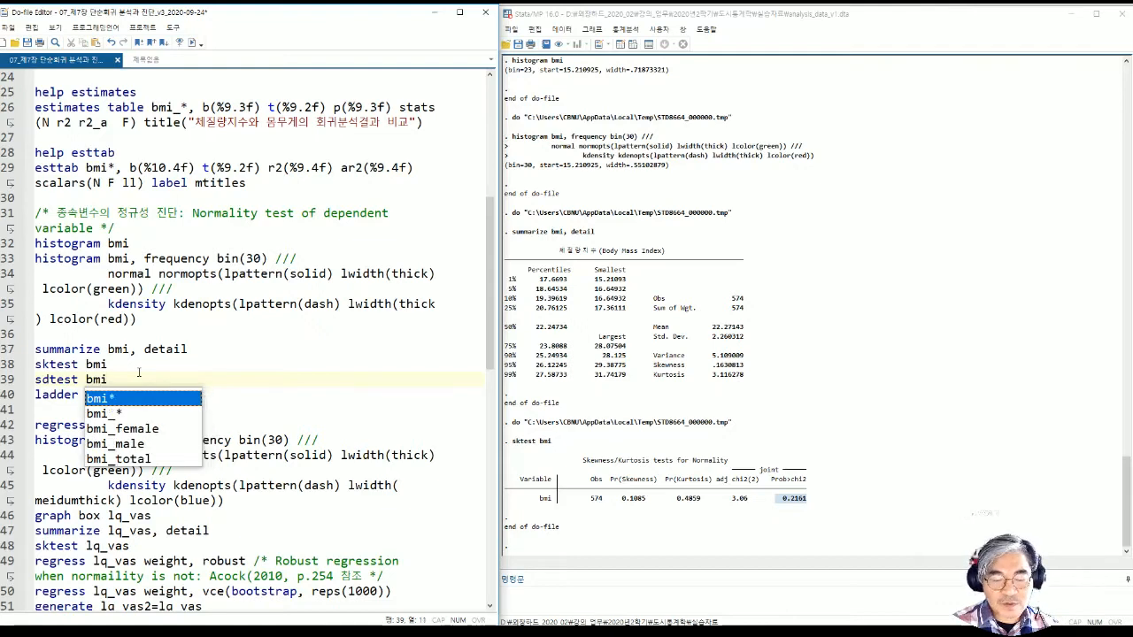
{"action": "key", "text": "Home"}
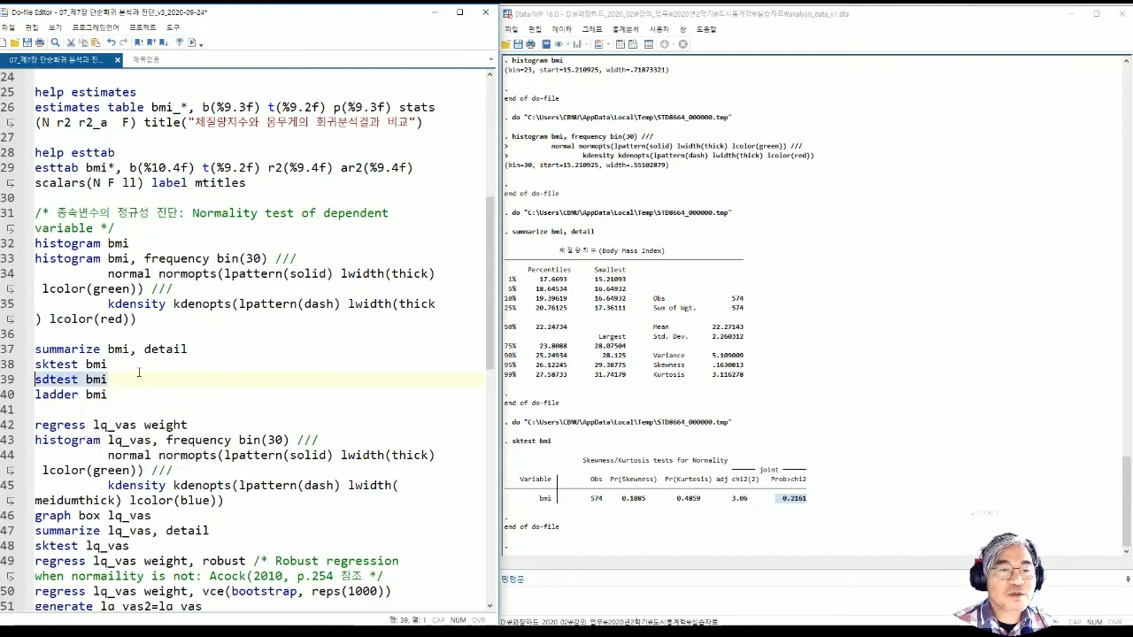
{"action": "key", "text": "shift+End"}
{"action": "key", "text": "ctrl+d"}
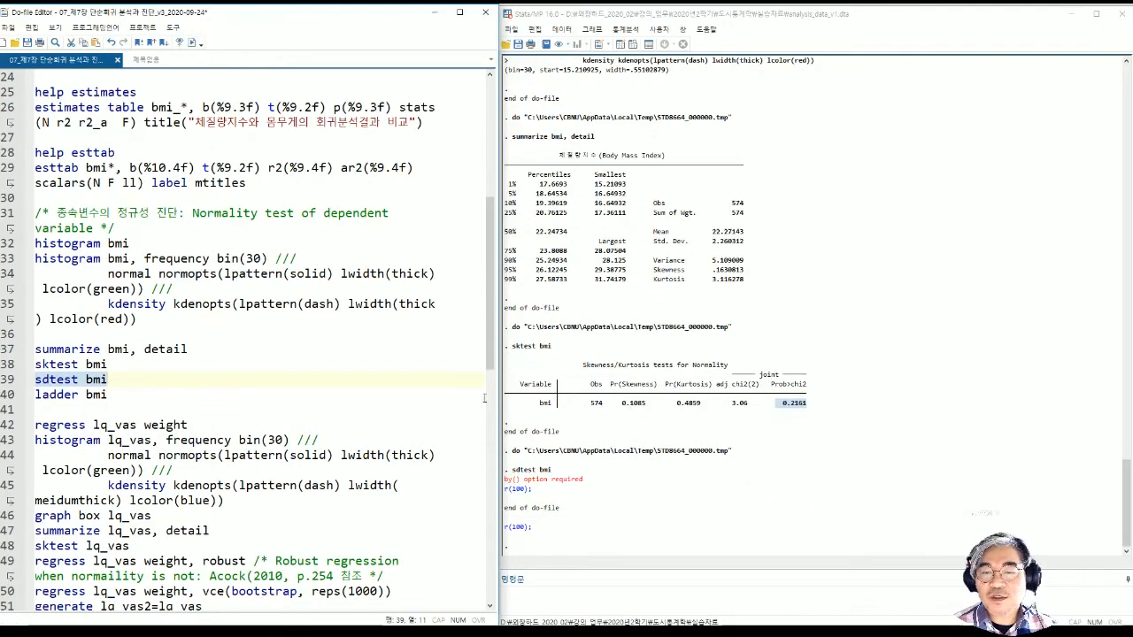
Insert help sdtest above the sdtest bmi line, separated from sktest bmi by a blank line, and run it.
{"action": "left_click", "coordinate": [117, 369]}
{"action": "key", "text": "Return"}
{"action": "key", "text": "Return"}
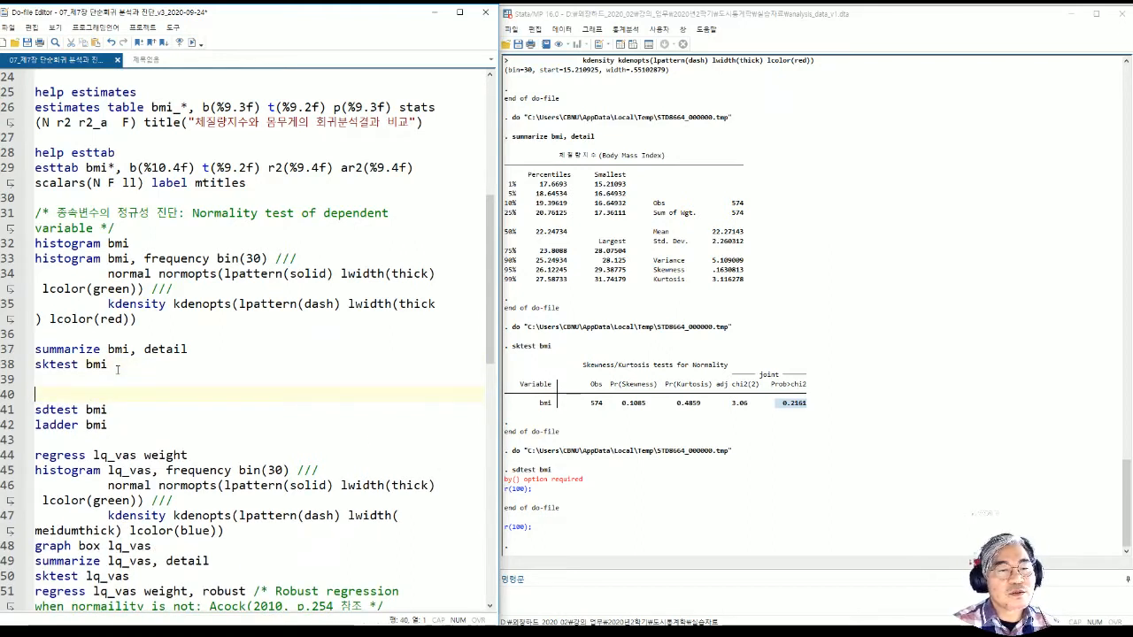
{"action": "type", "text": "help sdtest"}
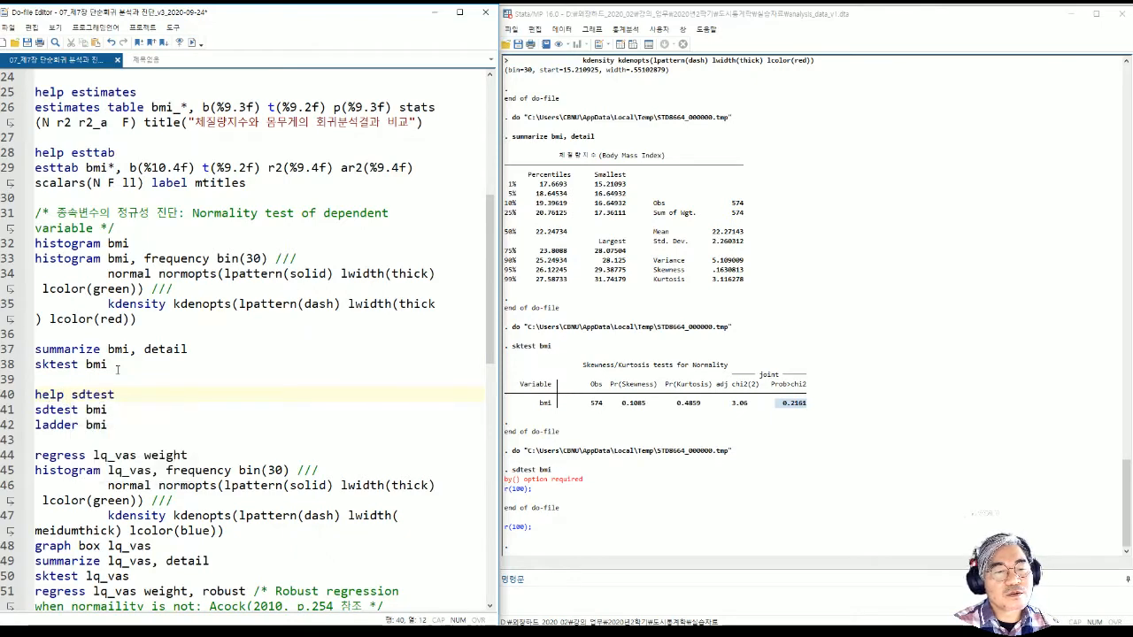
{"action": "left_click", "coordinate": [192, 43]}
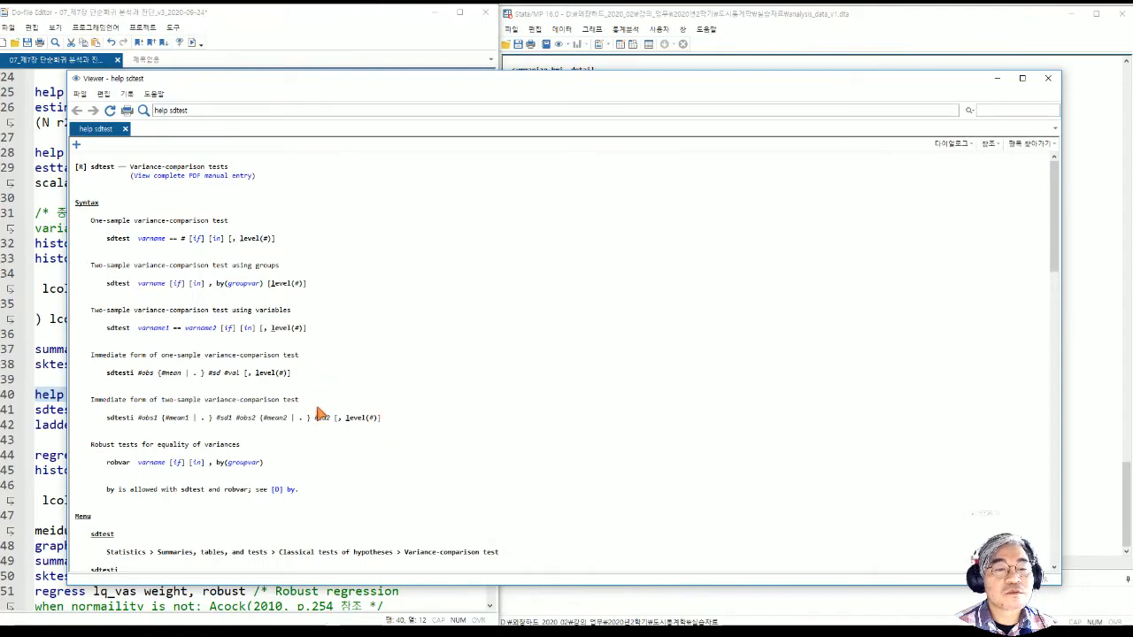
Examine the syntax, options, examples and stored results in the sdtest help, then close the help viewer.
{"action": "scroll", "coordinate": [321, 413], "scroll_direction": "down", "scroll_amount": 5}
{"action": "scroll", "coordinate": [320, 414], "scroll_direction": "up", "scroll_amount": 4}
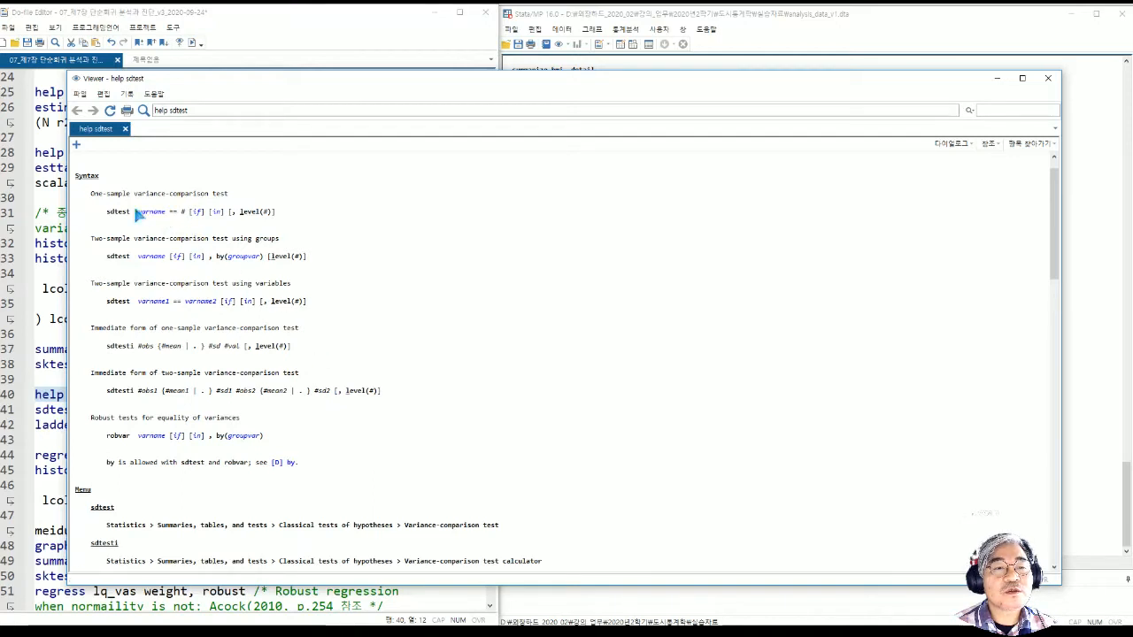
{"action": "left_click_drag", "start_coordinate": [137, 212], "coordinate": [203, 213]}
{"action": "scroll", "coordinate": [215, 316], "scroll_direction": "down", "scroll_amount": 18}
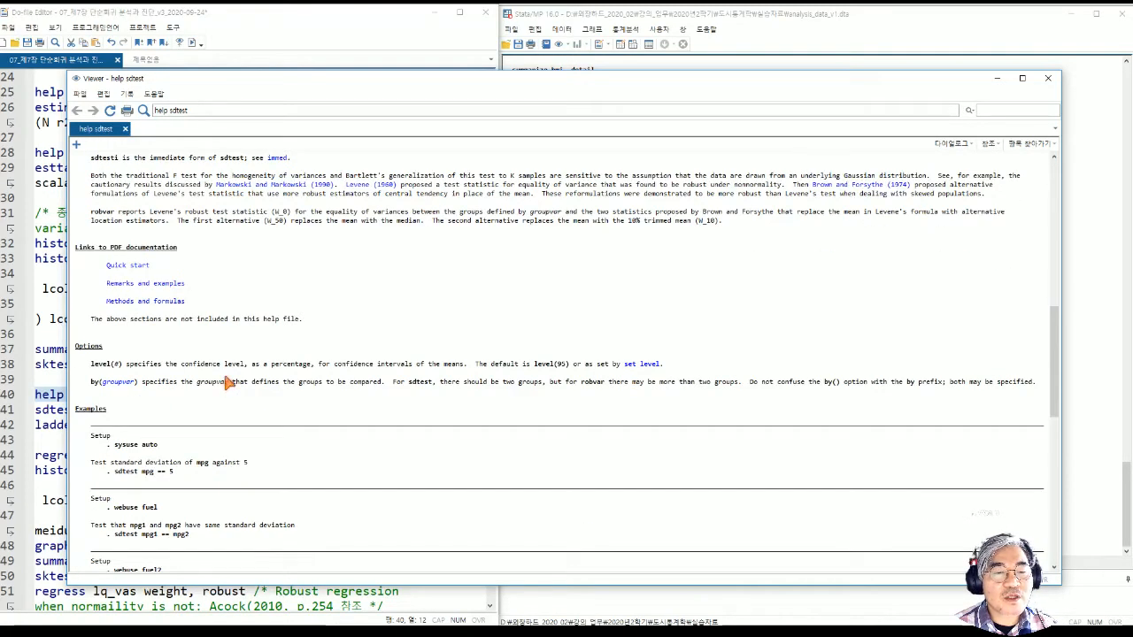
{"action": "scroll", "coordinate": [228, 383], "scroll_direction": "down", "scroll_amount": 4}
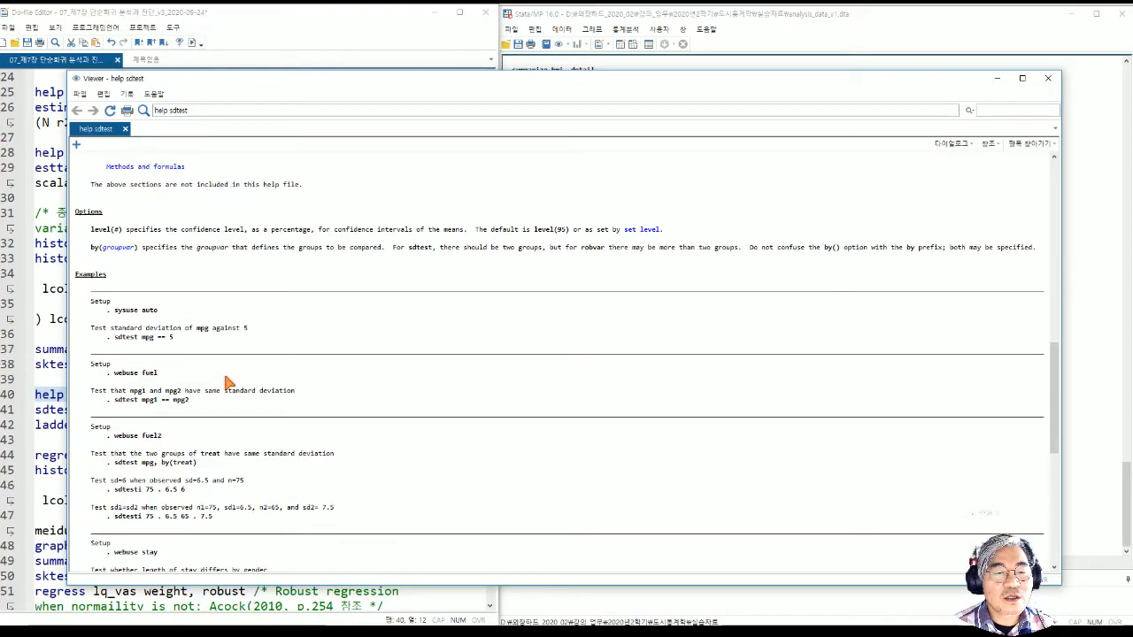
{"action": "scroll", "coordinate": [228, 382], "scroll_direction": "down", "scroll_amount": 4}
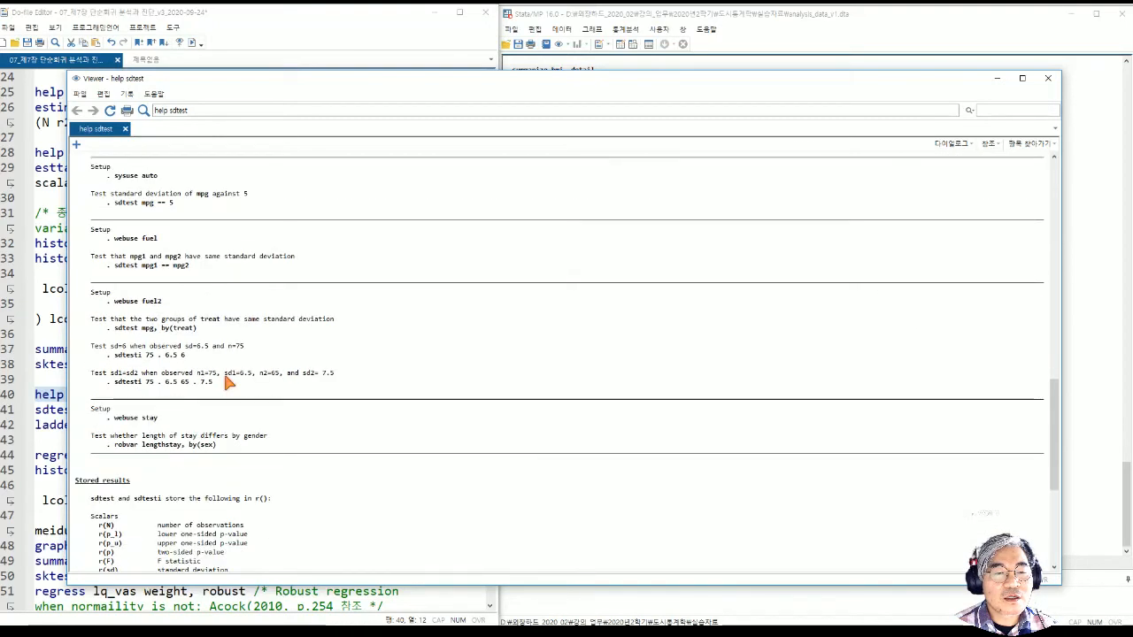
{"action": "scroll", "coordinate": [227, 382], "scroll_direction": "down", "scroll_amount": 6}
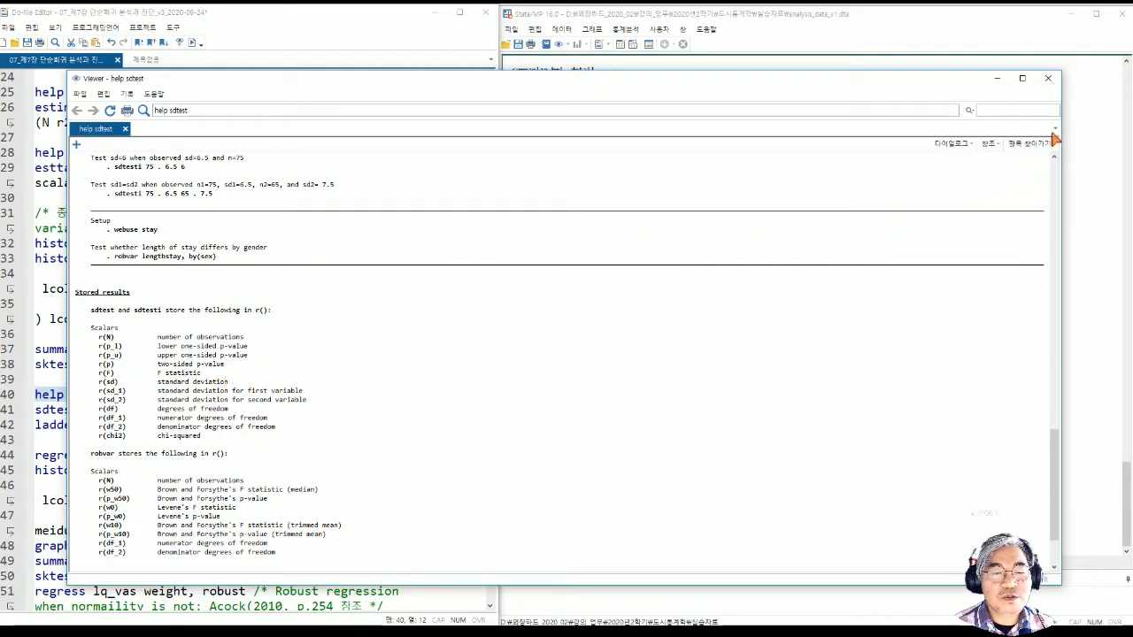
{"action": "scroll", "coordinate": [335, 465], "scroll_direction": "up", "scroll_amount": 5}
{"action": "scroll", "coordinate": [337, 466], "scroll_direction": "up", "scroll_amount": 5}
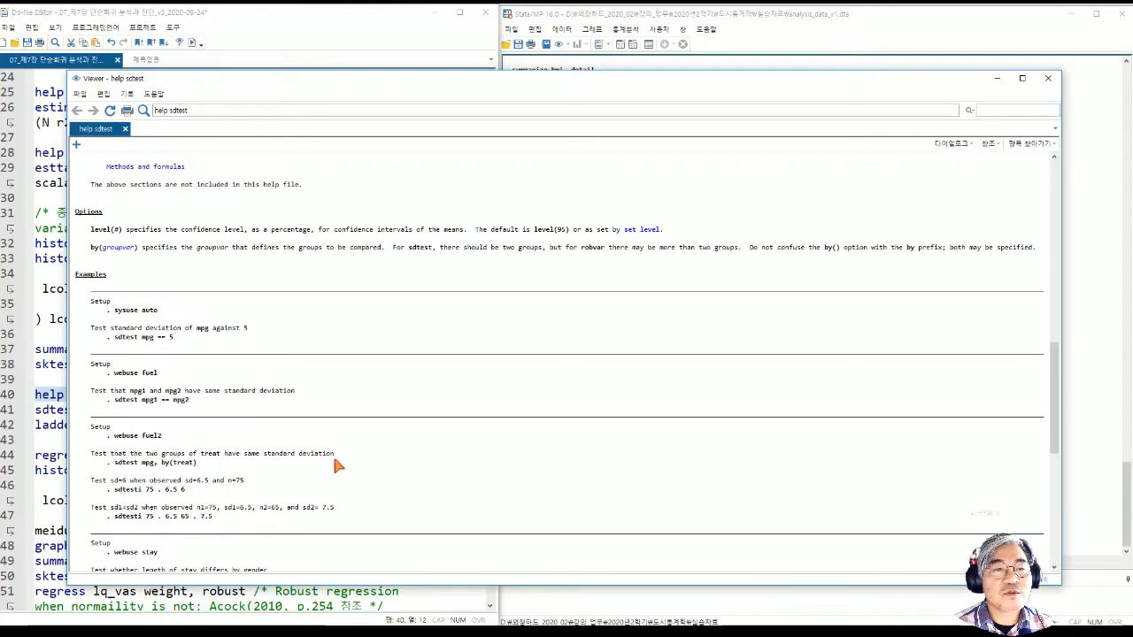
{"action": "left_click", "coordinate": [1049, 78]}
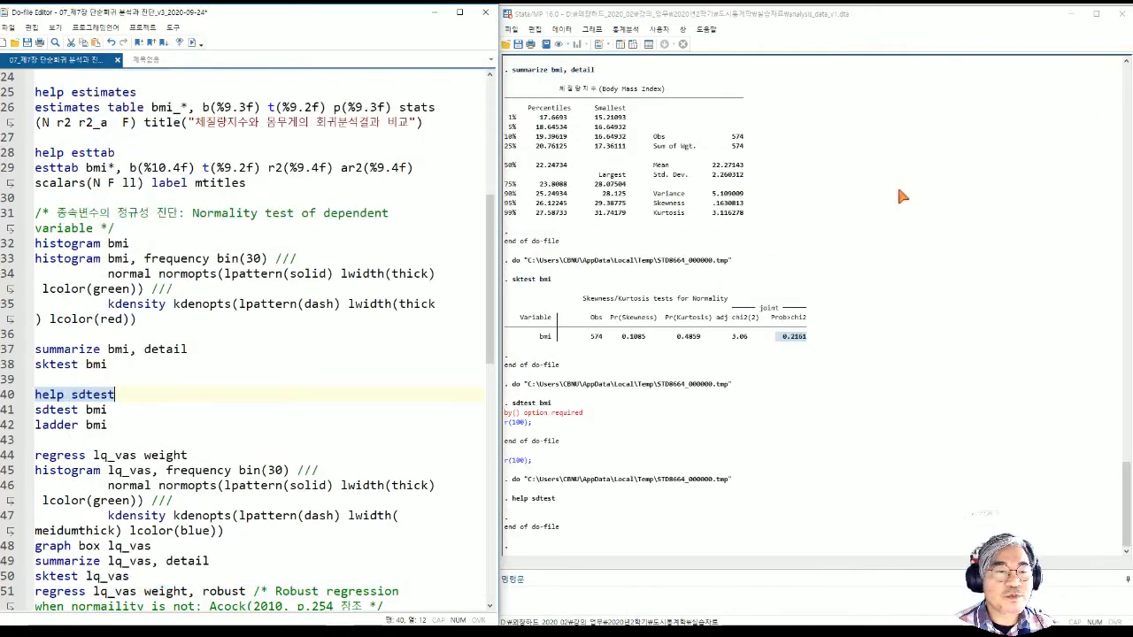
Delete the help sdtest and sdtest bmi lines from the do-file.
{"action": "left_click", "coordinate": [124, 404]}
{"action": "key", "text": "shift+Up"}
{"action": "key", "text": "shift+Up"}
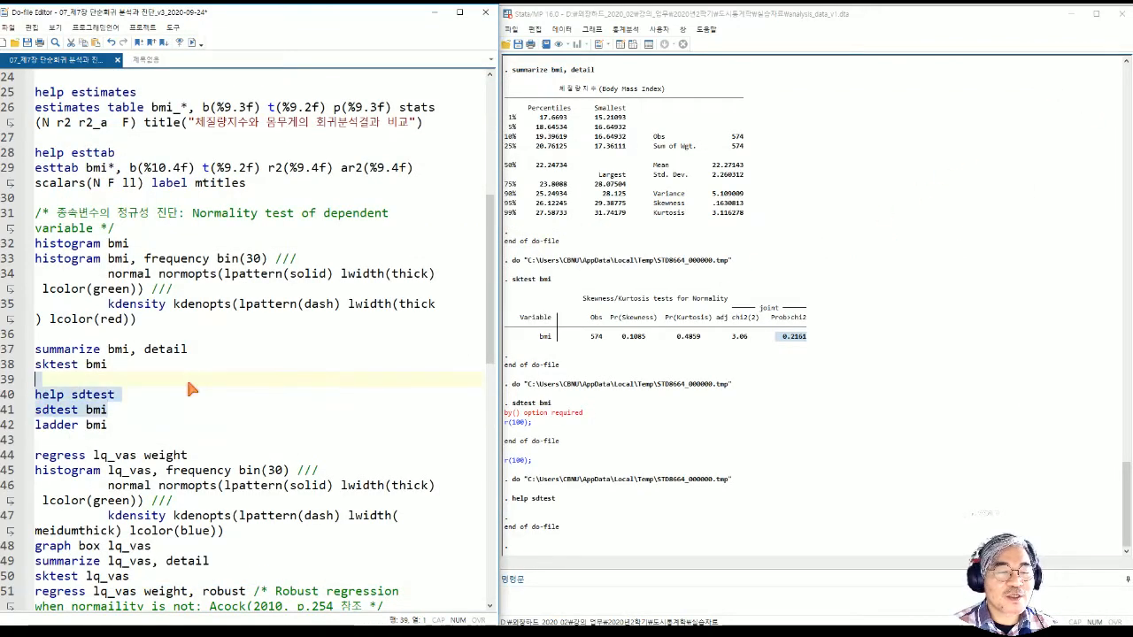
{"action": "key", "text": "Delete"}
Run the ladder bmi command to test the transformations of bmi for normality.
{"action": "key", "text": "Down"}
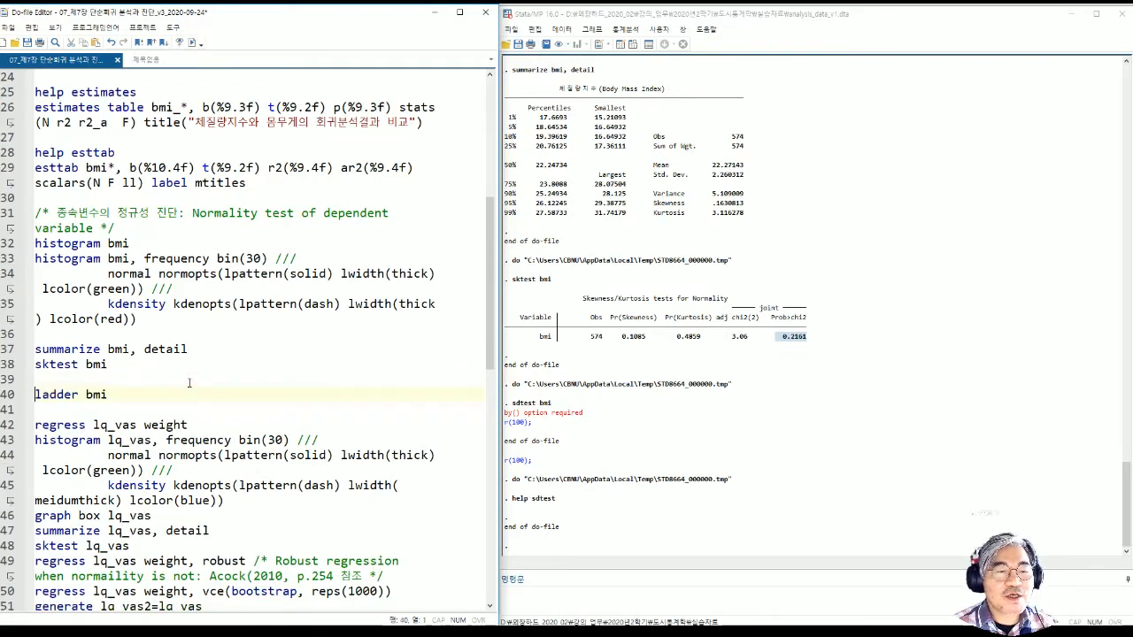
{"action": "key", "text": "shift+End"}
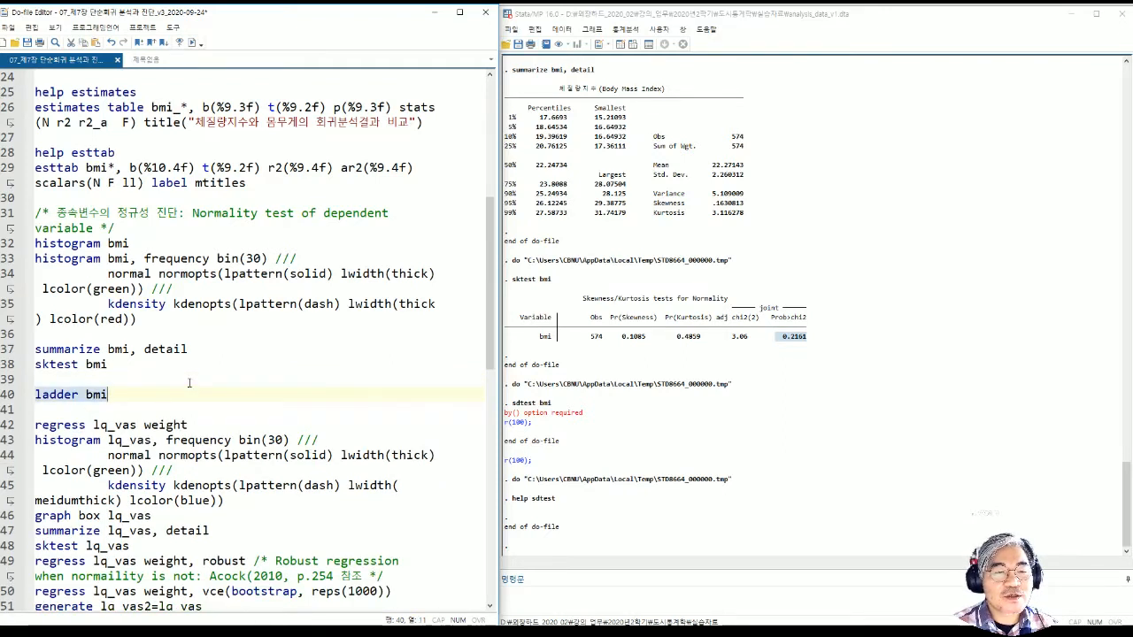
{"action": "left_click", "coordinate": [192, 44]}
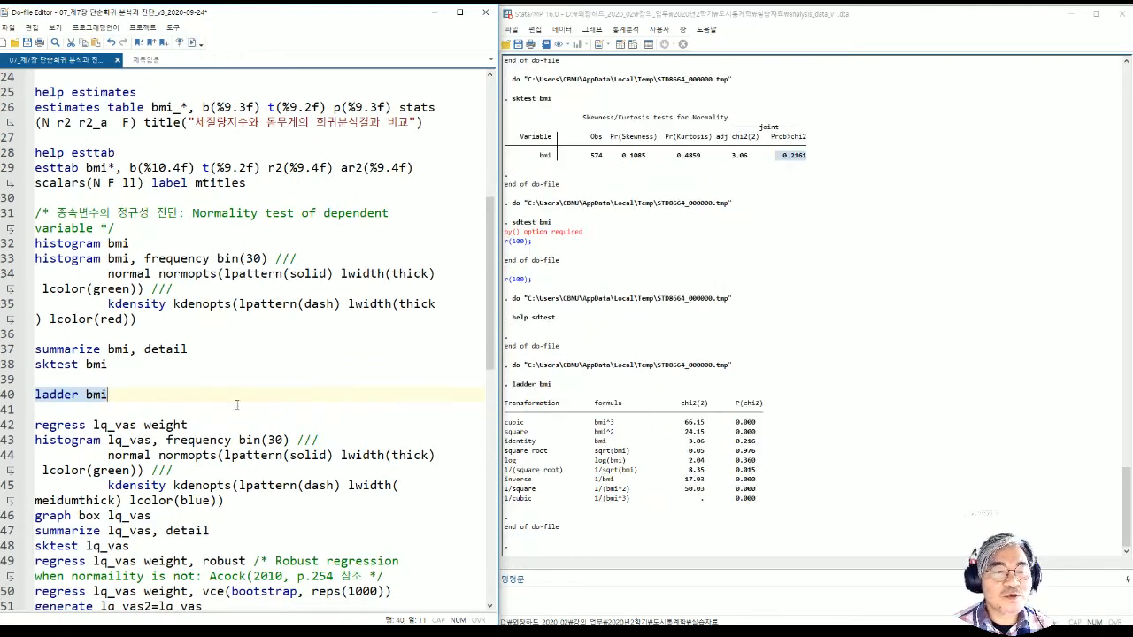
Copy the sktest bmi command onto a new line directly above ladder bmi, keeping a blank line between the two sktest commands.
{"action": "left_click", "coordinate": [74, 381]}
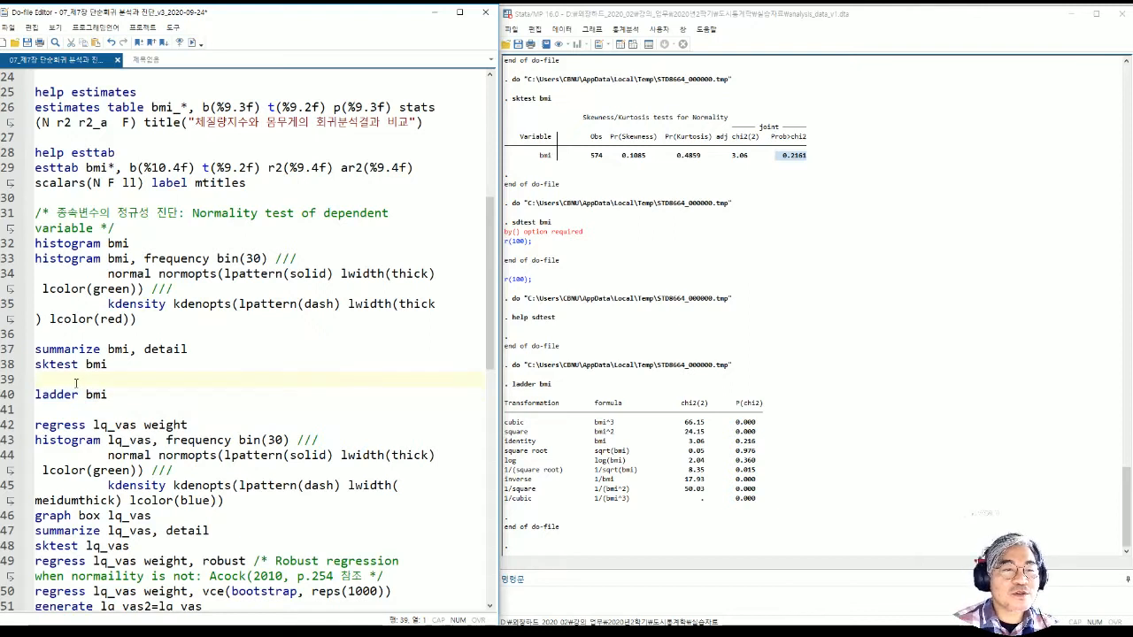
{"action": "key", "text": "Return"}
{"action": "key", "text": "shift+End"}
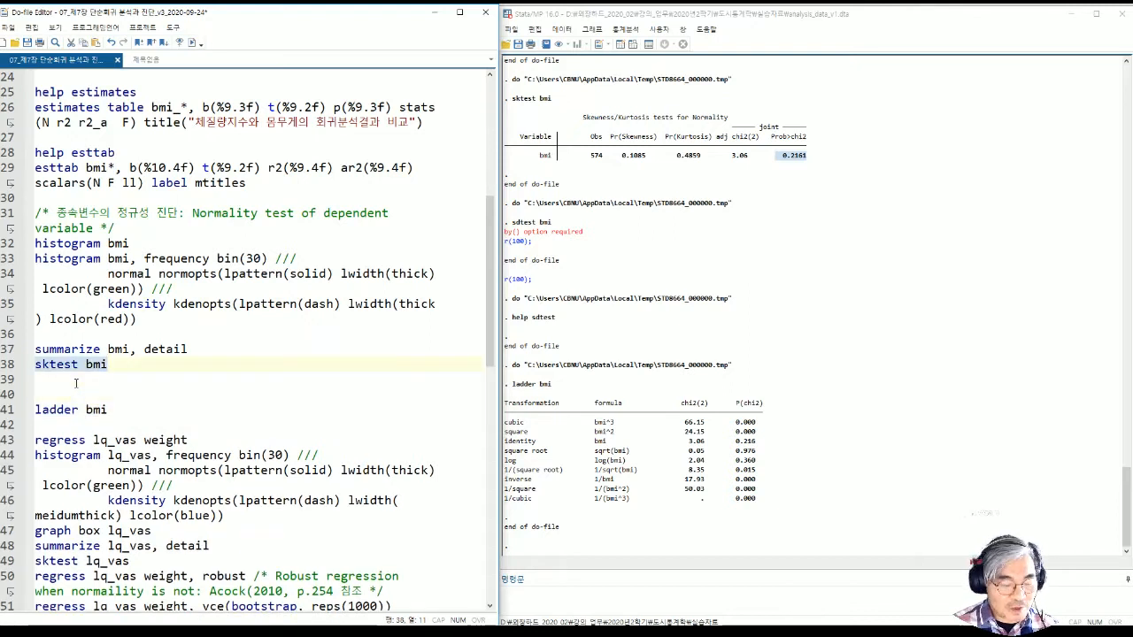
{"action": "key", "text": "ctrl+c"}
{"action": "key", "text": "Down"}
{"action": "key", "text": "Down"}
{"action": "key", "text": "ctrl+v"}
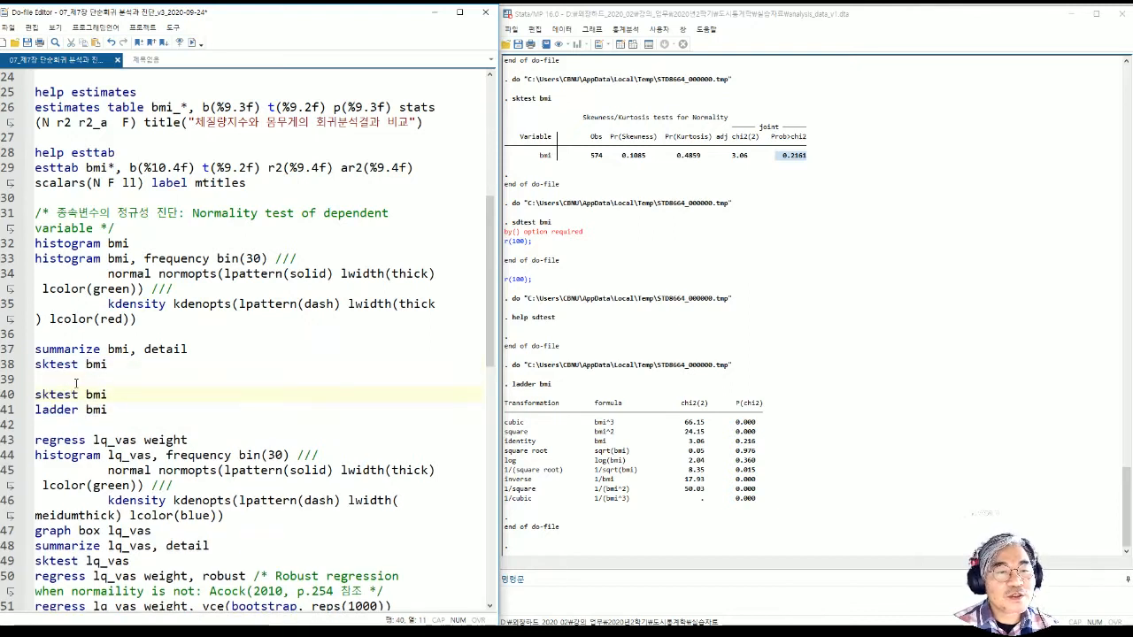
Change the copied command to sktest lq_vas and put a blank line between it and ladder bmi.
{"action": "key", "text": "Return"}
{"action": "key", "text": "BackSpace"}
{"action": "key", "text": "BackSpace"}
{"action": "key", "text": "BackSpace"}
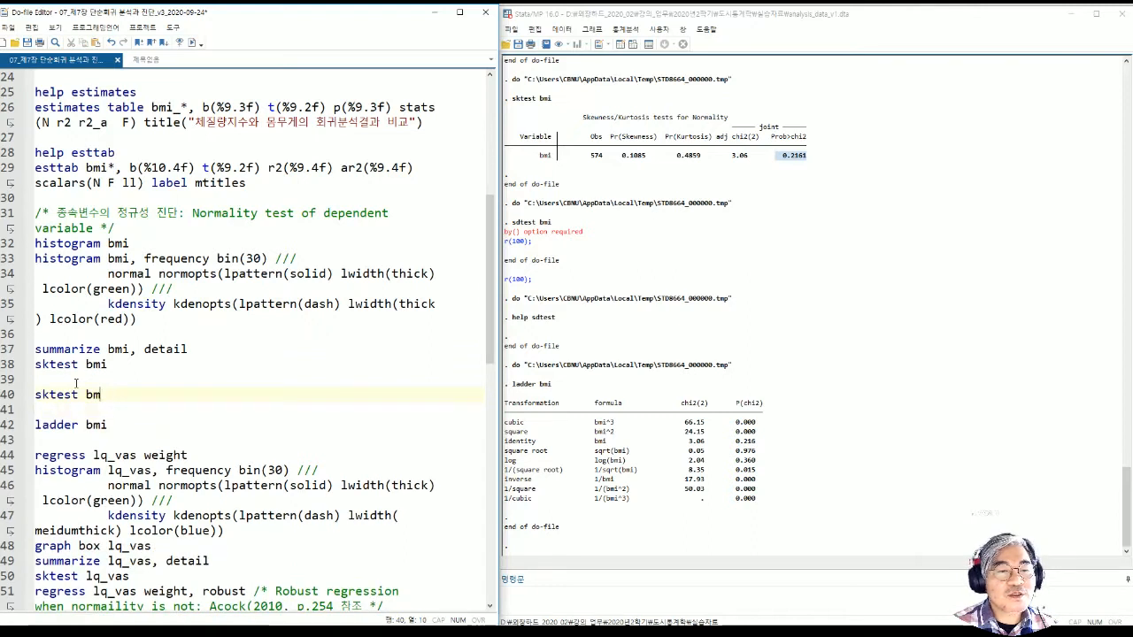
{"action": "type", "text": "lq"}
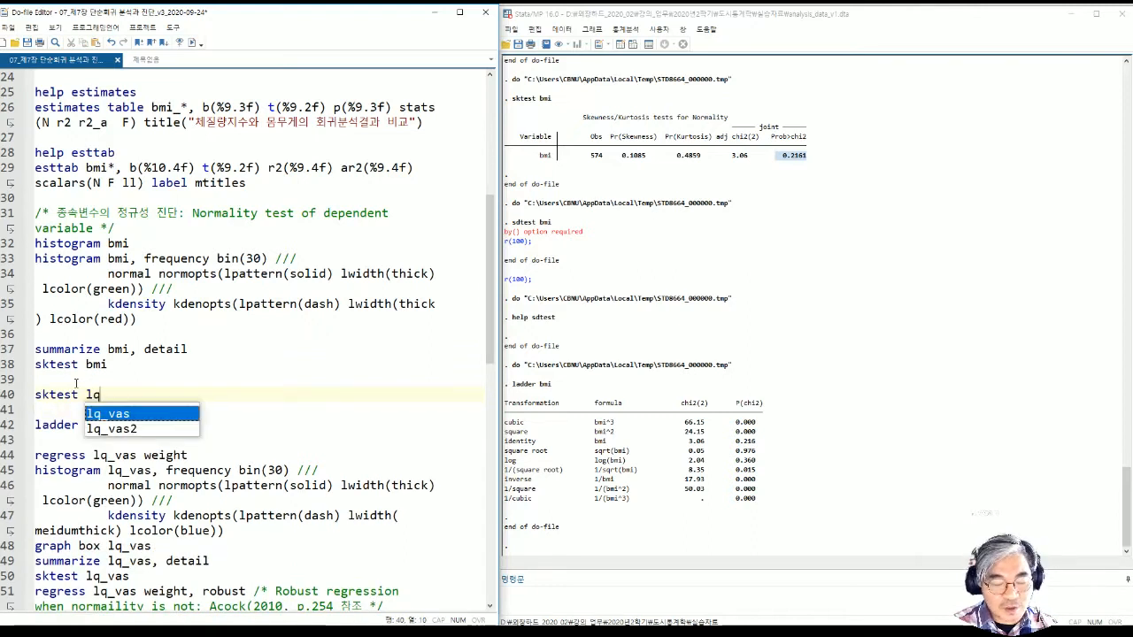
{"action": "type", "text": "_vas"}
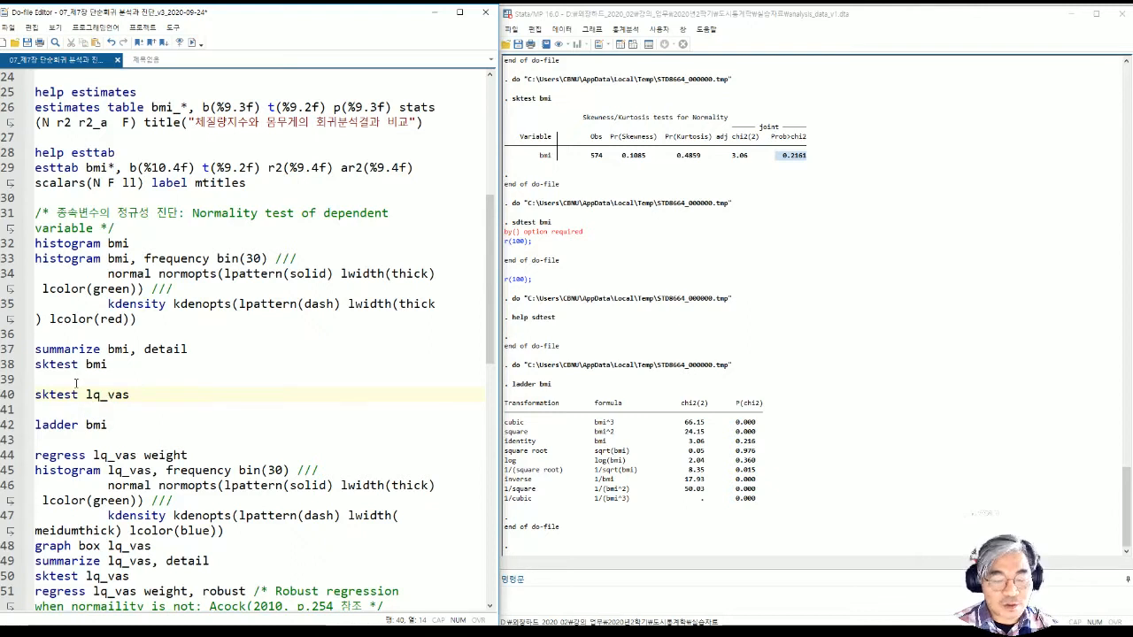
Run sktest lq_vas and examine the skewness, kurtosis and joint probabilities in its output.
{"action": "key", "text": "shift+Home"}
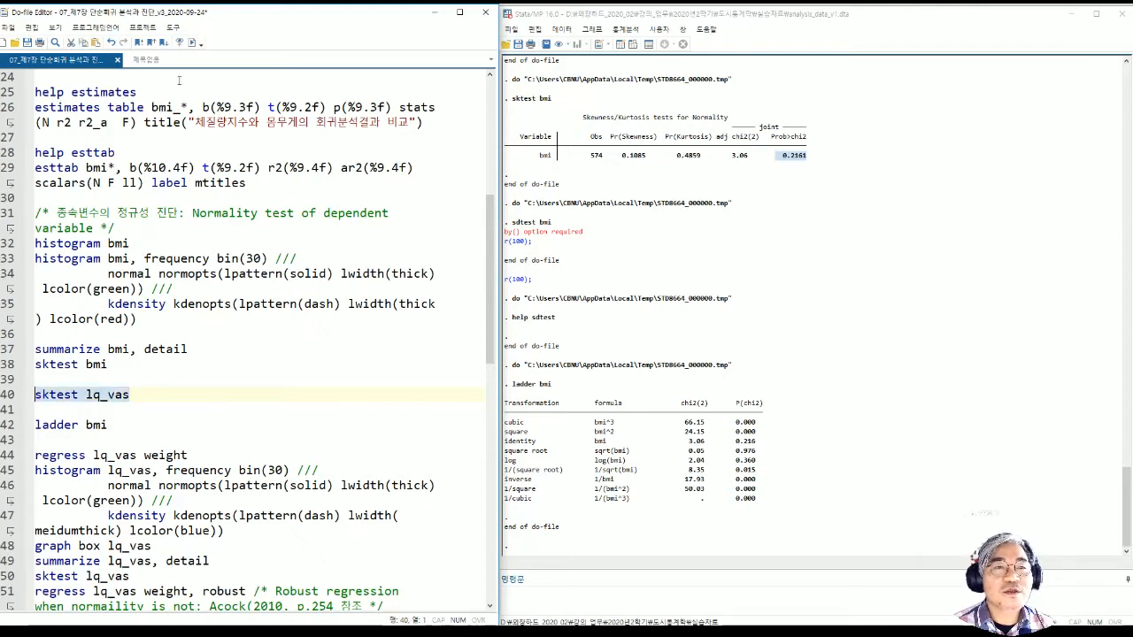
{"action": "left_click", "coordinate": [191, 42]}
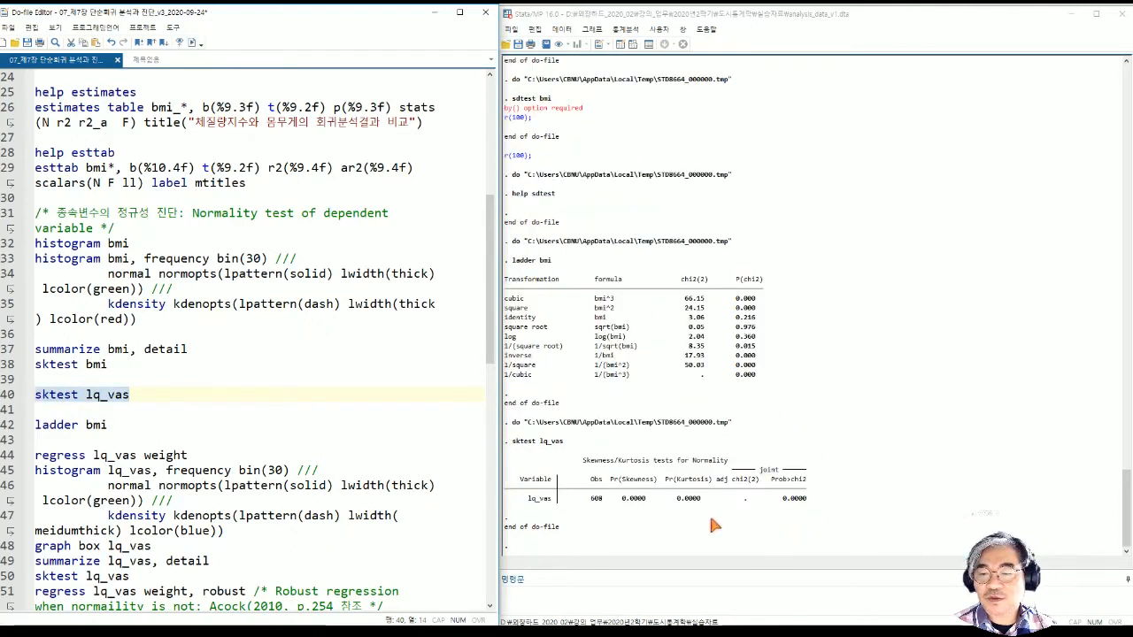
{"action": "left_click_drag", "start_coordinate": [620, 498], "coordinate": [811, 503]}
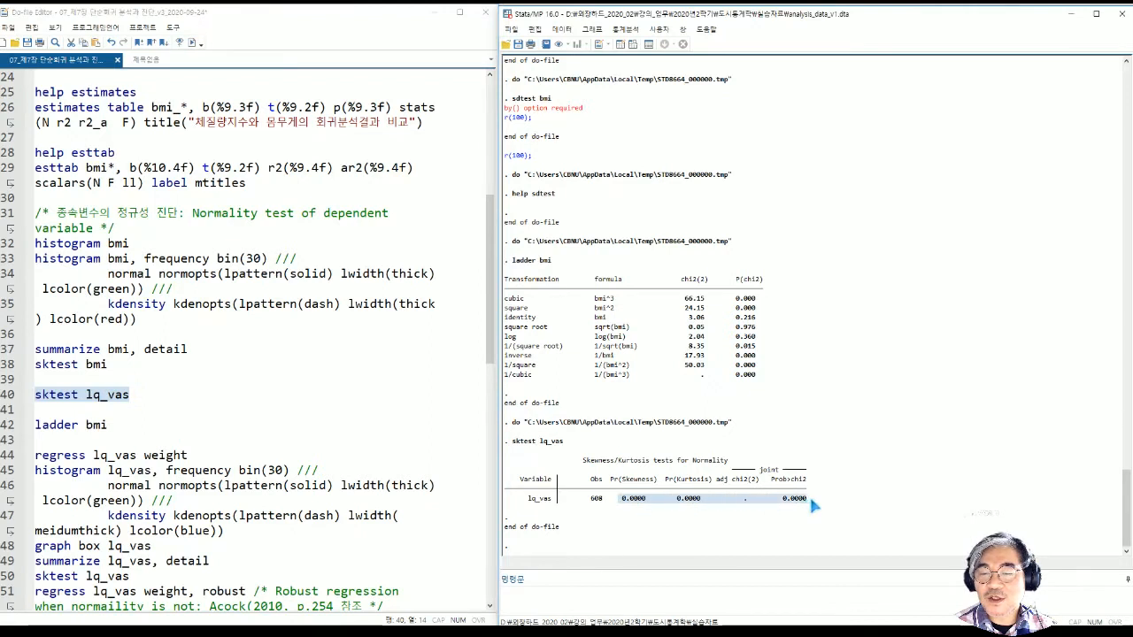
{"action": "left_click", "coordinate": [632, 487]}
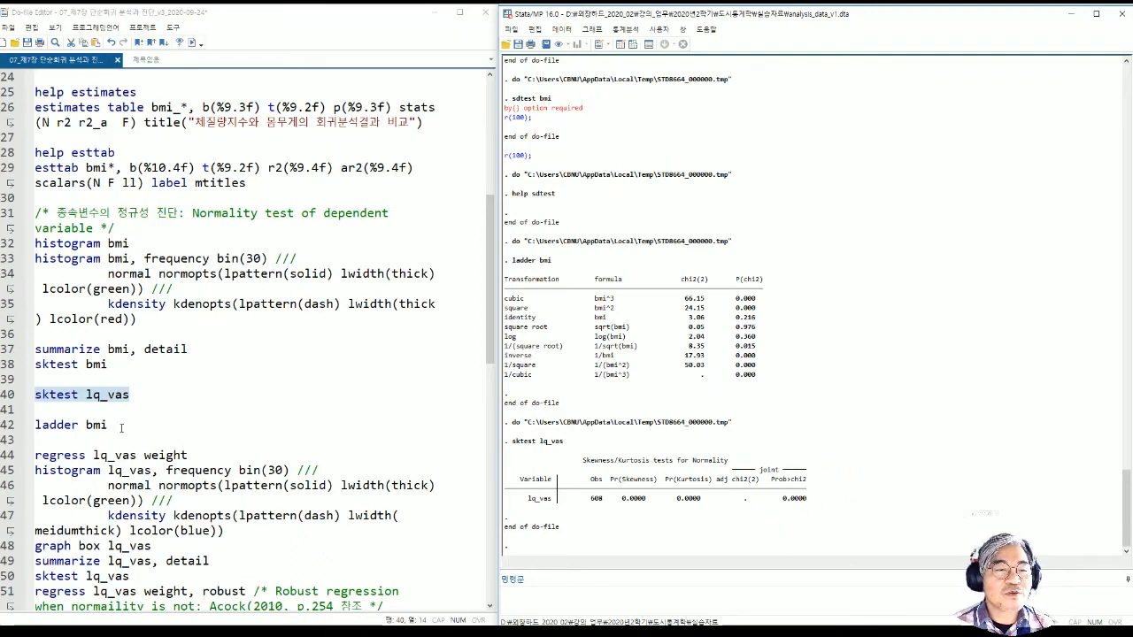
Delete the sktest lq_vas and ladder bmi lines, with their blank lines, above the regress lq_vas weight command.
{"action": "left_click", "coordinate": [63, 404]}
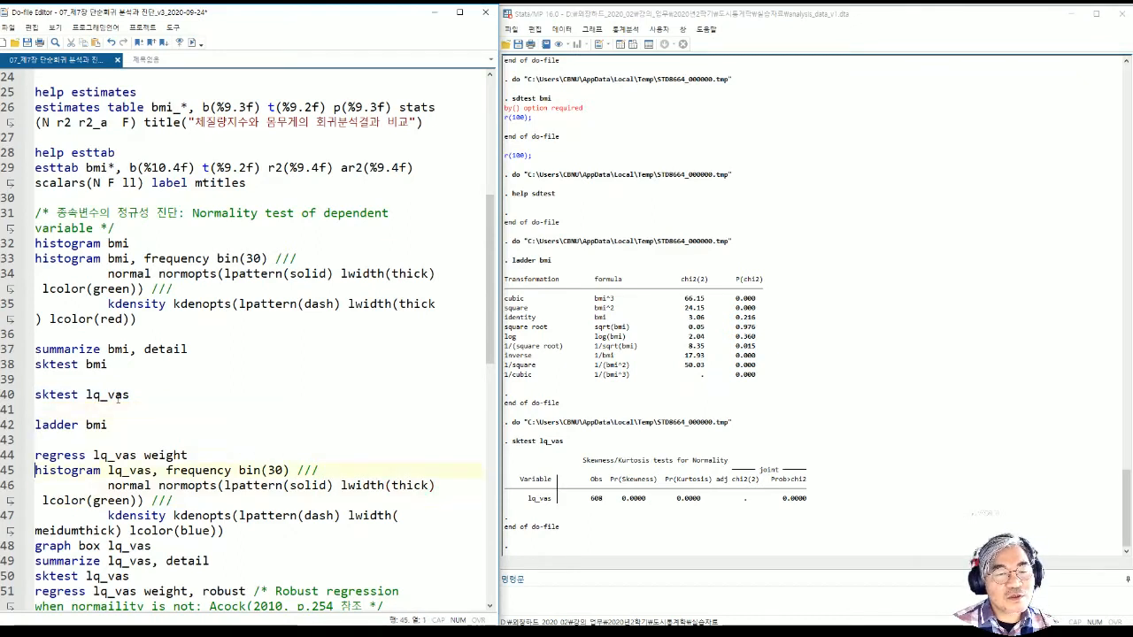
{"action": "key", "text": "Down"}
{"action": "key", "text": "Down"}
{"action": "key", "text": "Down"}
{"action": "key", "text": "Down"}
{"action": "key", "text": "Down"}
{"action": "key", "text": "Down"}
{"action": "key", "text": "Down"}
{"action": "key", "text": "Down"}
{"action": "key", "text": "Down"}
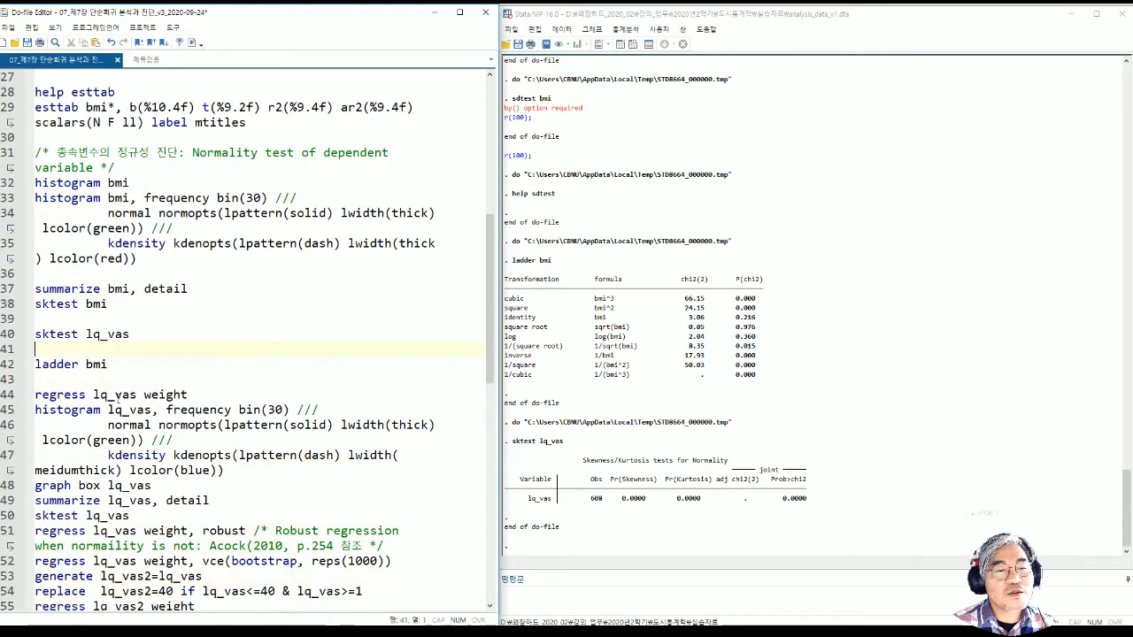
{"action": "key", "text": "shift+Down"}
{"action": "key", "text": "shift+Down"}
{"action": "key", "text": "shift+Down"}
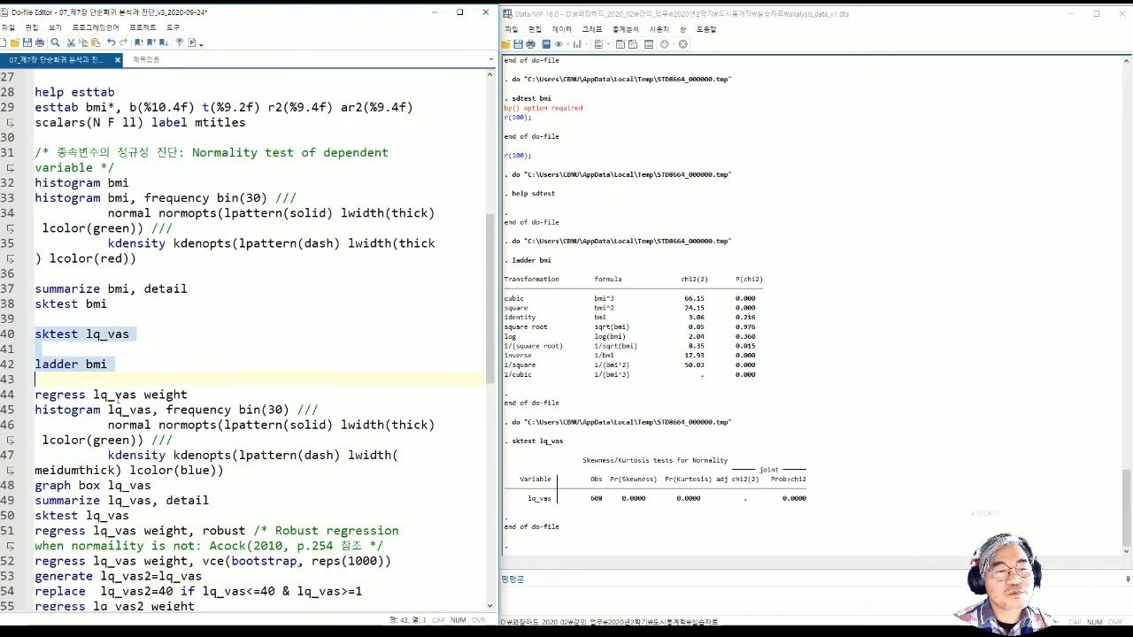
{"action": "key", "text": "Delete"}
{"action": "key", "text": "Delete"}
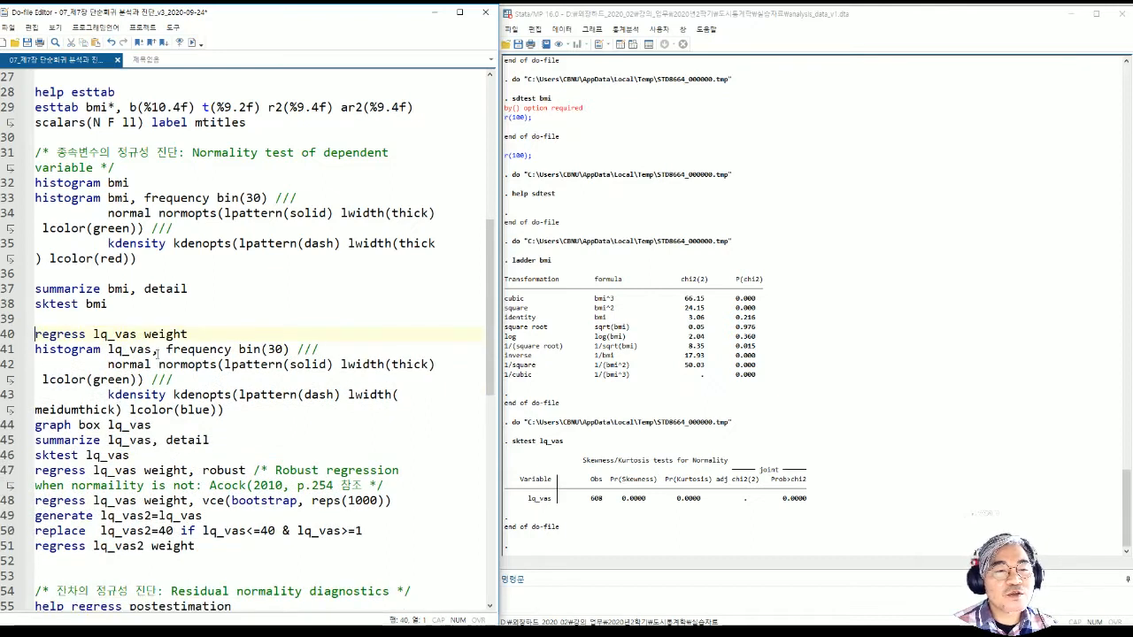
Run only the line regress lq_vas weight and check the model's Prob > F in the results.
{"action": "left_click_drag", "start_coordinate": [93, 333], "coordinate": [136, 333]}
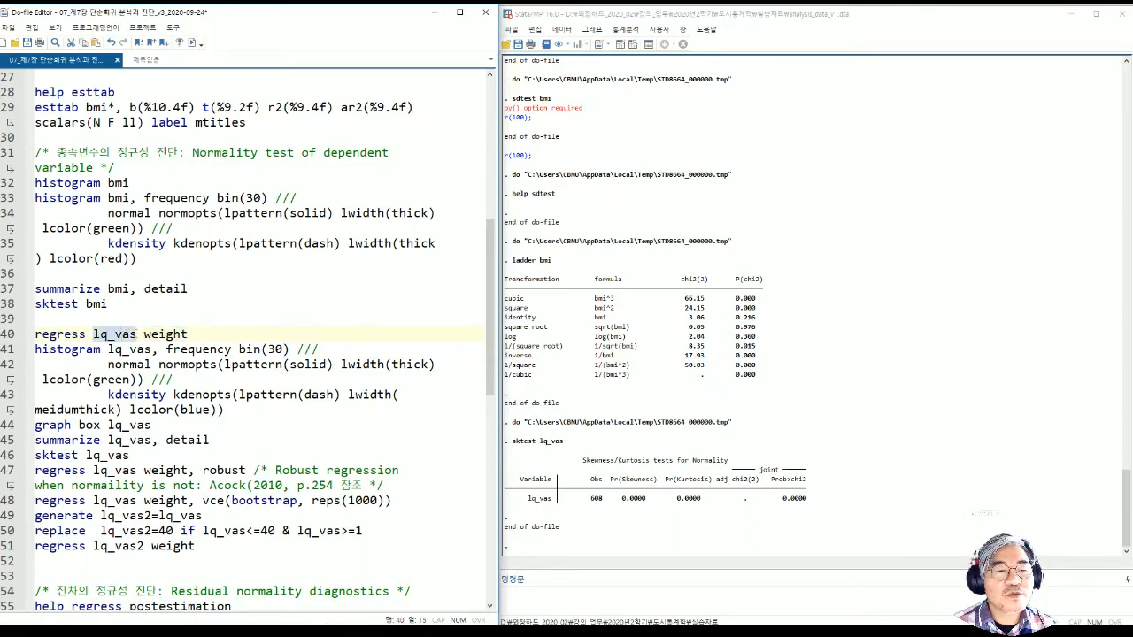
{"action": "left_click_drag", "start_coordinate": [208, 334], "coordinate": [7, 338]}
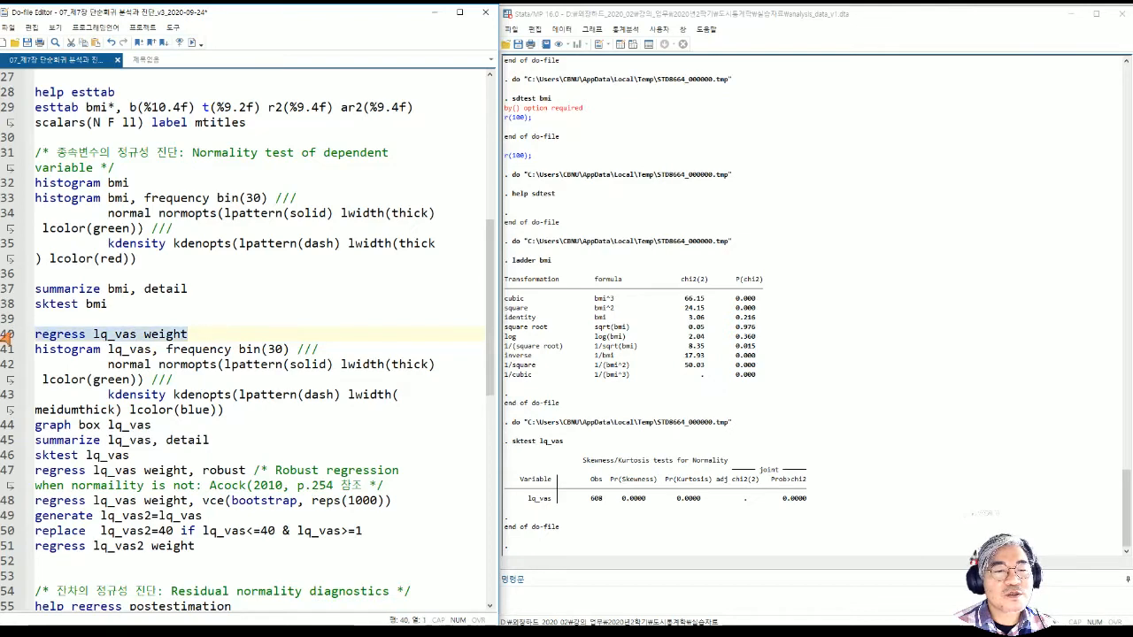
{"action": "left_click", "coordinate": [193, 44]}
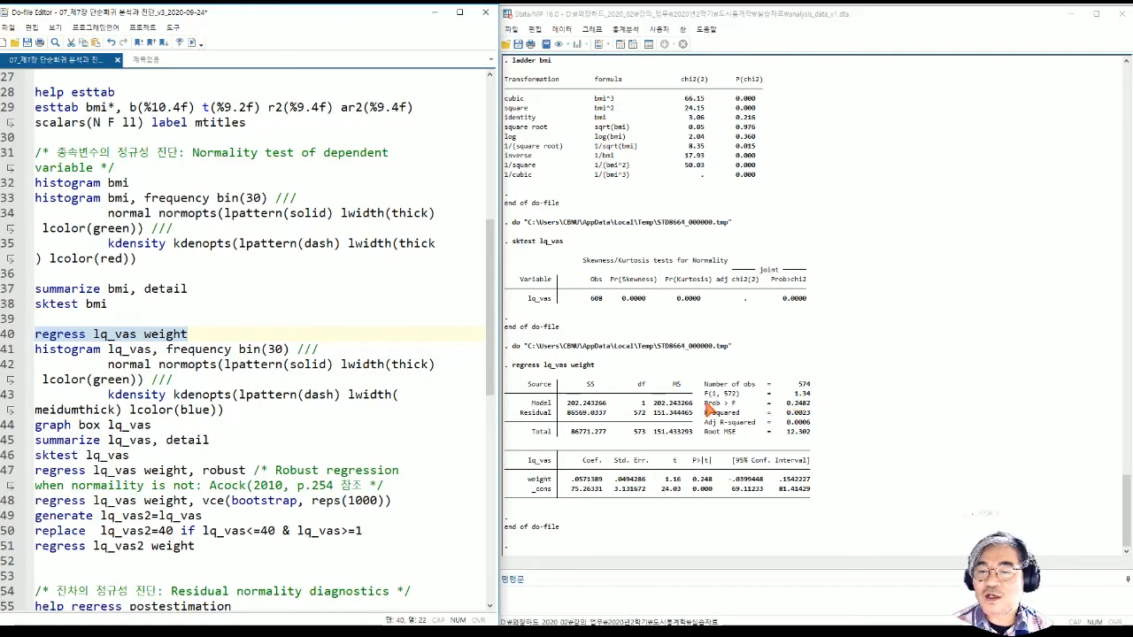
{"action": "left_click_drag", "start_coordinate": [705, 403], "coordinate": [814, 403]}
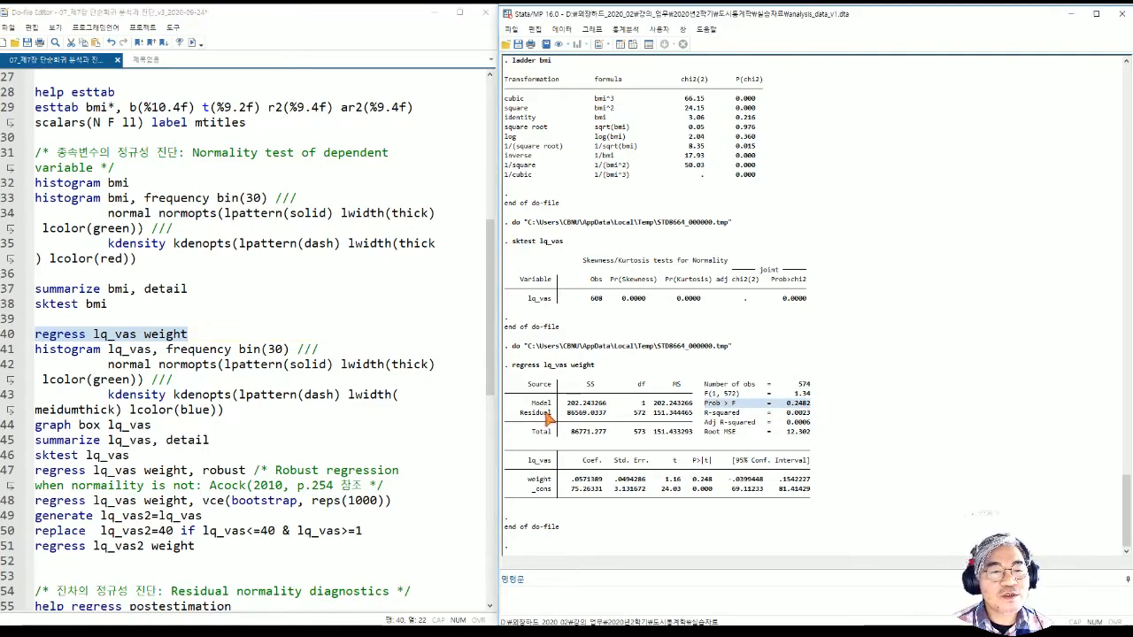
Replace the predictor weight with exercise in the regress lq_vas command on line 40.
{"action": "left_click", "coordinate": [206, 333]}
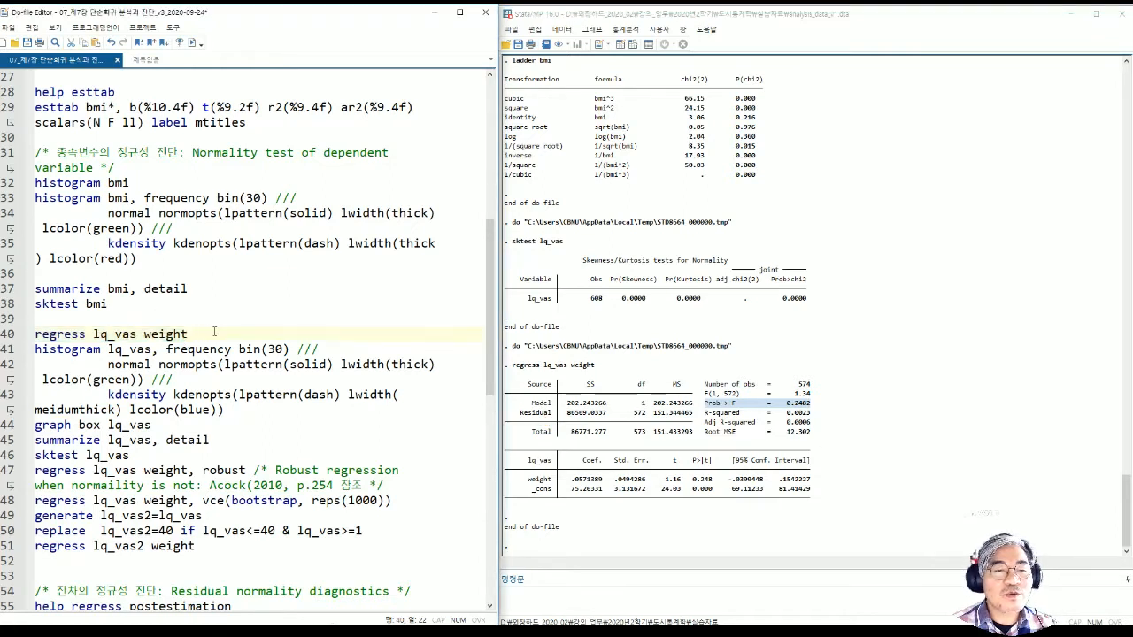
{"action": "key", "text": "shift+Left"}
{"action": "key", "text": "shift+Left"}
{"action": "key", "text": "shift+Left"}
{"action": "key", "text": "shift+Left"}
{"action": "key", "text": "shift+Left"}
{"action": "key", "text": "shift+Left"}
{"action": "type", "text": "e"}
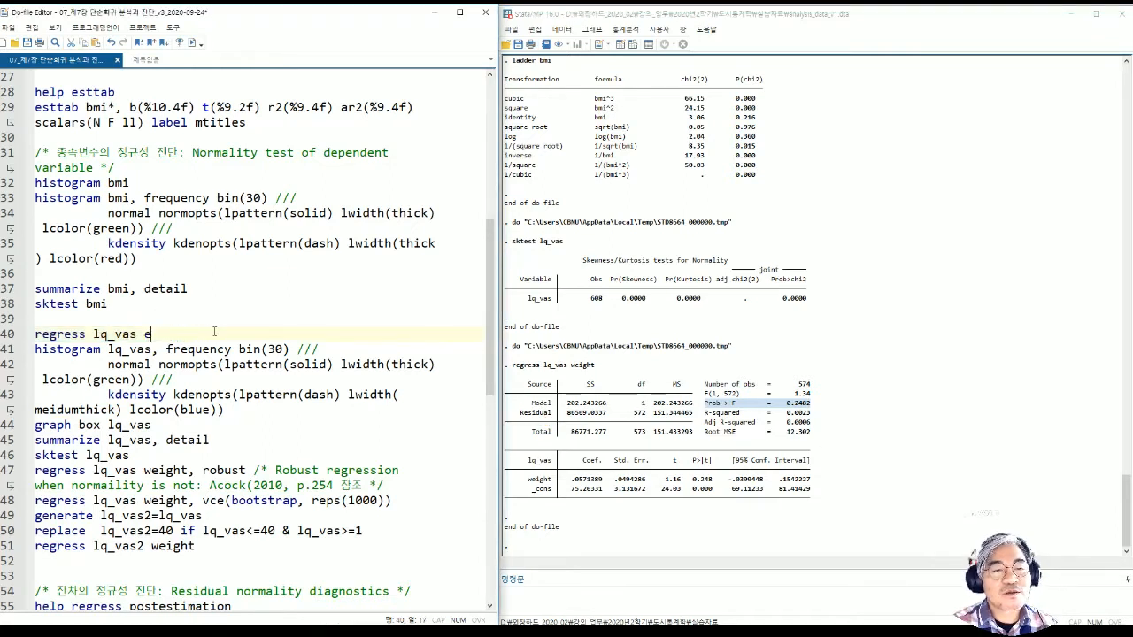
{"action": "type", "text": "xercise"}
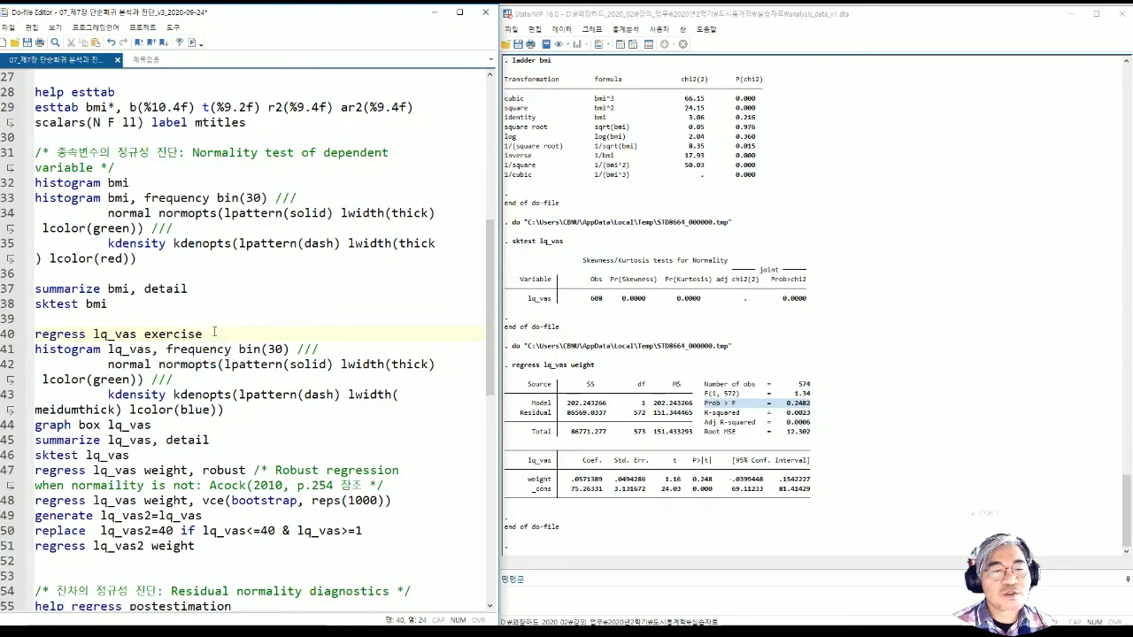
Run regress lq_vas exercise and check R-squared, the exercise coefficient and its p-value.
{"action": "key", "text": "shift+Home"}
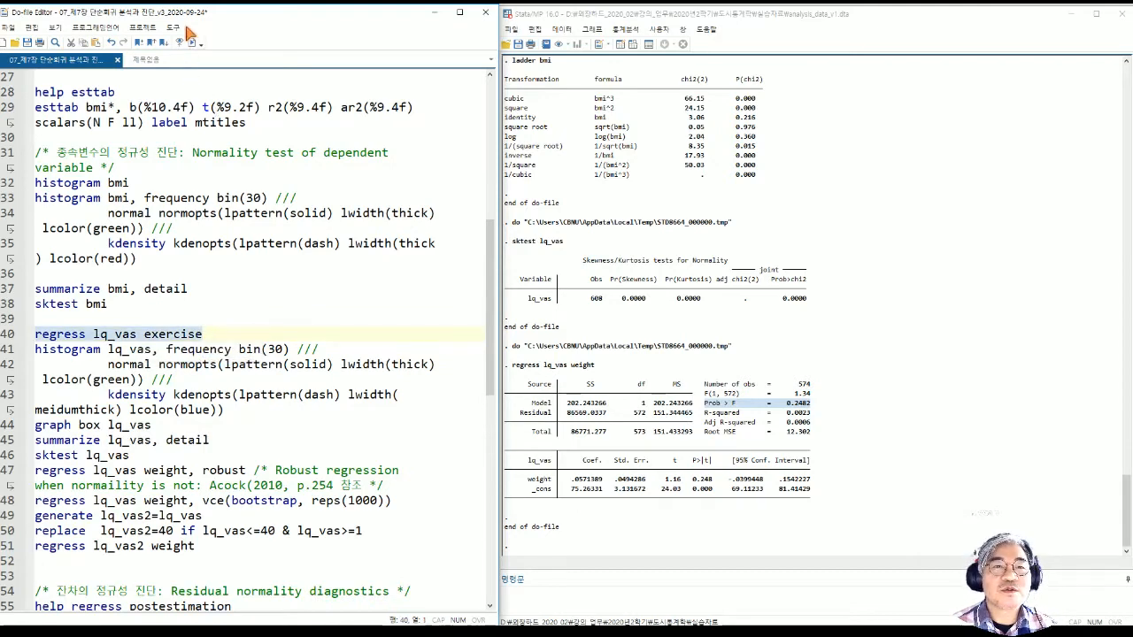
{"action": "key", "text": "ctrl+d"}
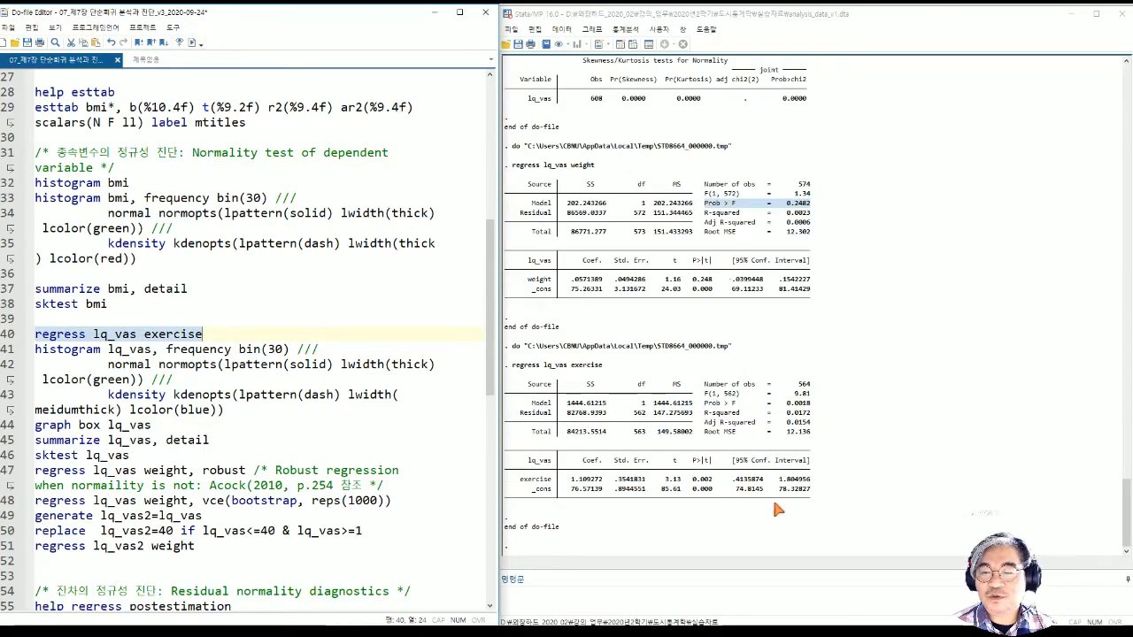
{"action": "left_click_drag", "start_coordinate": [785, 403], "coordinate": [811, 414]}
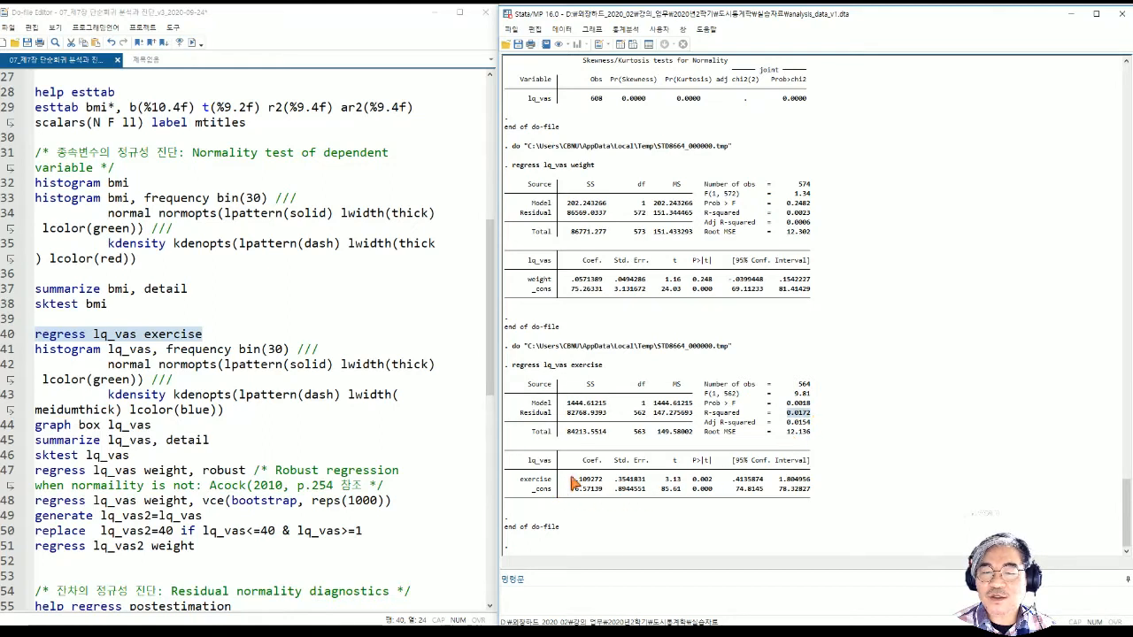
{"action": "left_click_drag", "start_coordinate": [572, 480], "coordinate": [589, 485]}
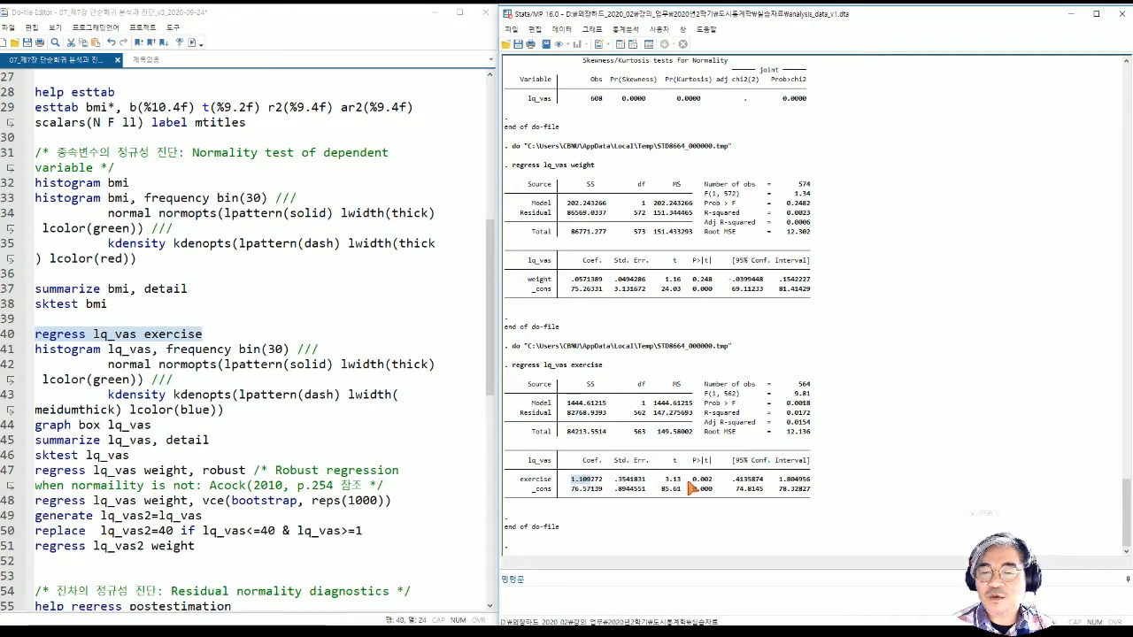
{"action": "left_click_drag", "start_coordinate": [689, 481], "coordinate": [717, 485]}
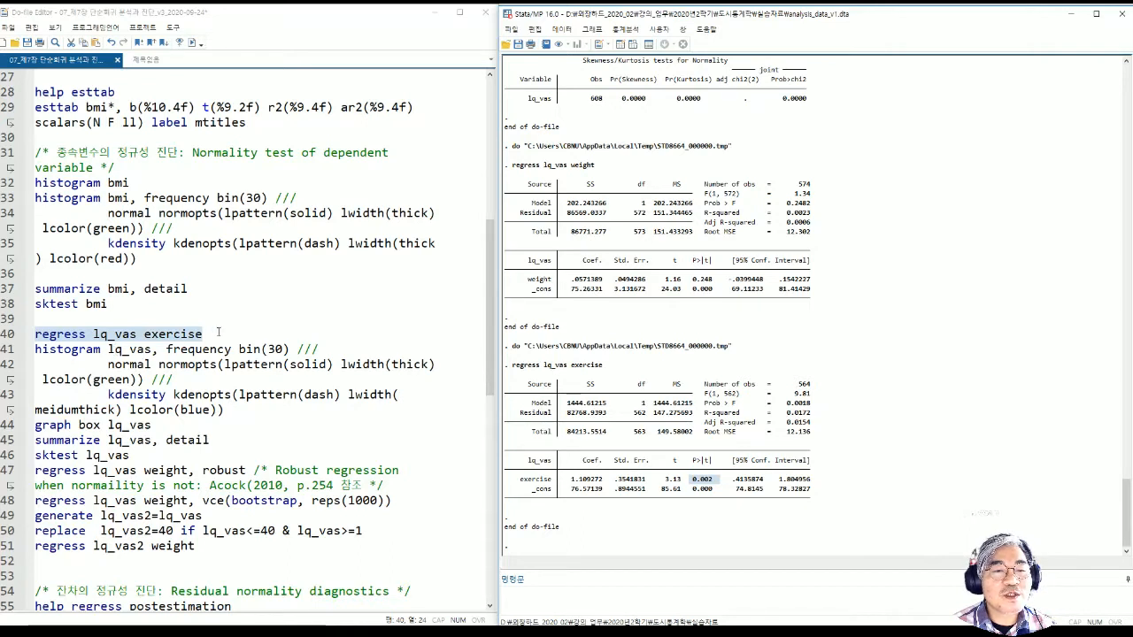
Insert a blank line above the lq_vas histogram command and run its full three-line block with normal and kdensity curves.
{"action": "left_click", "coordinate": [216, 332]}
{"action": "key", "text": "Return"}
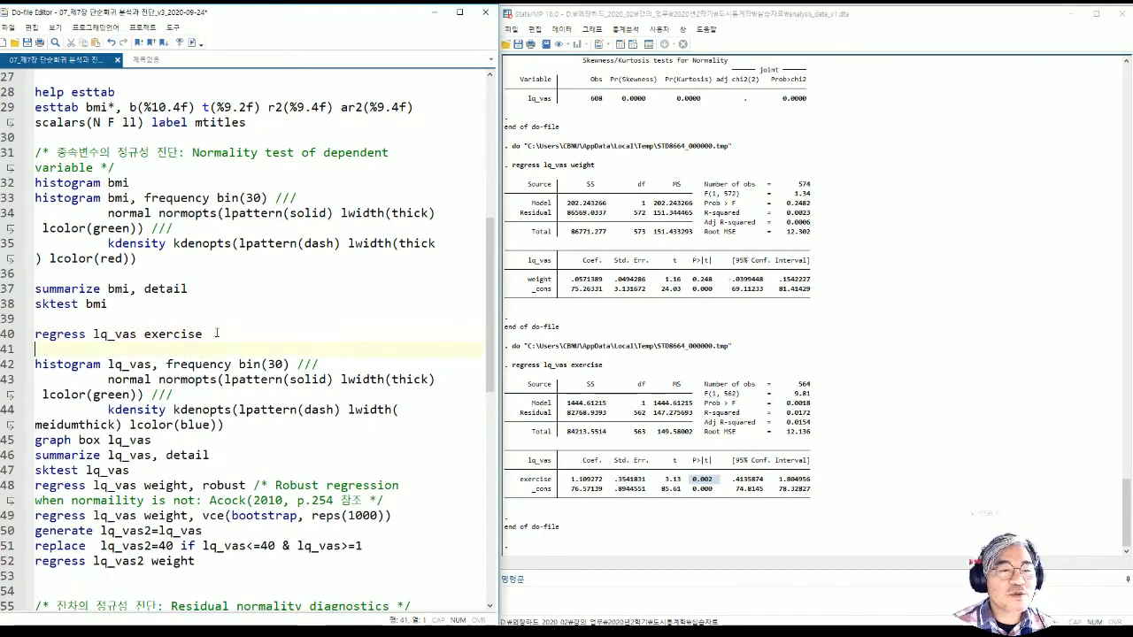
{"action": "key", "text": "shift+Down"}
{"action": "key", "text": "shift+Down"}
{"action": "key", "text": "shift+Down"}
{"action": "key", "text": "shift+Down"}
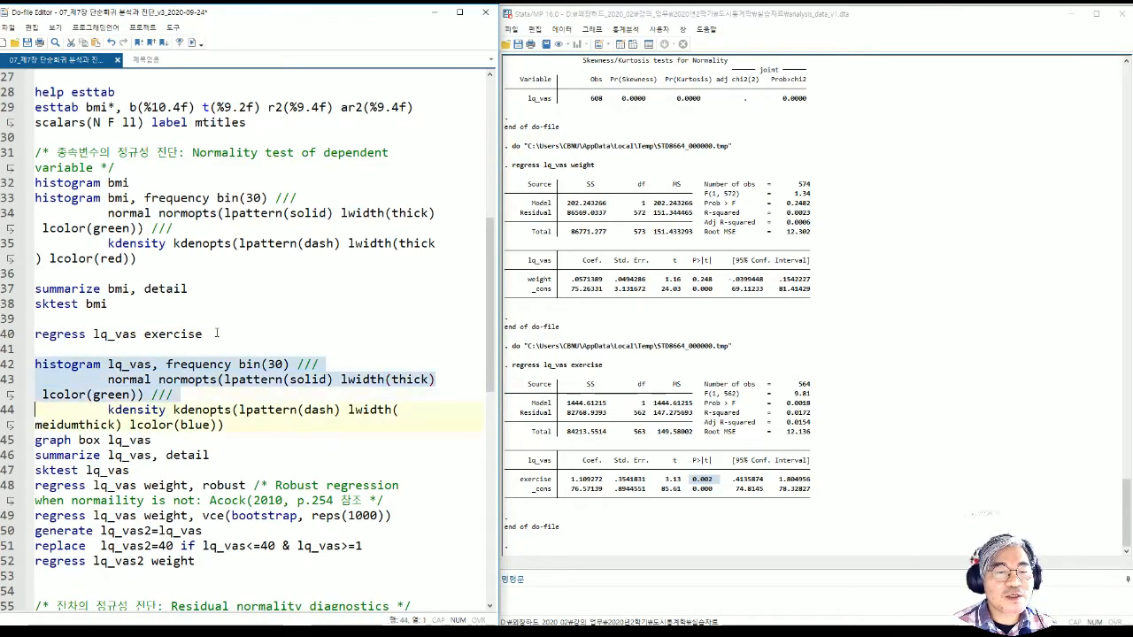
{"action": "key", "text": "shift+End"}
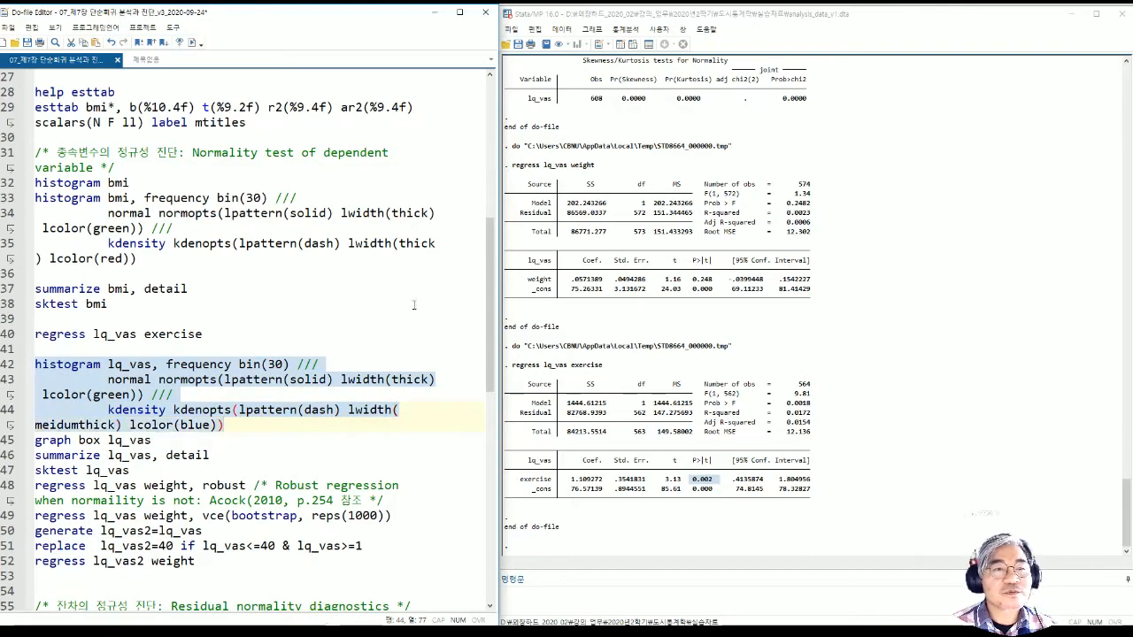
{"action": "left_click", "coordinate": [191, 43]}
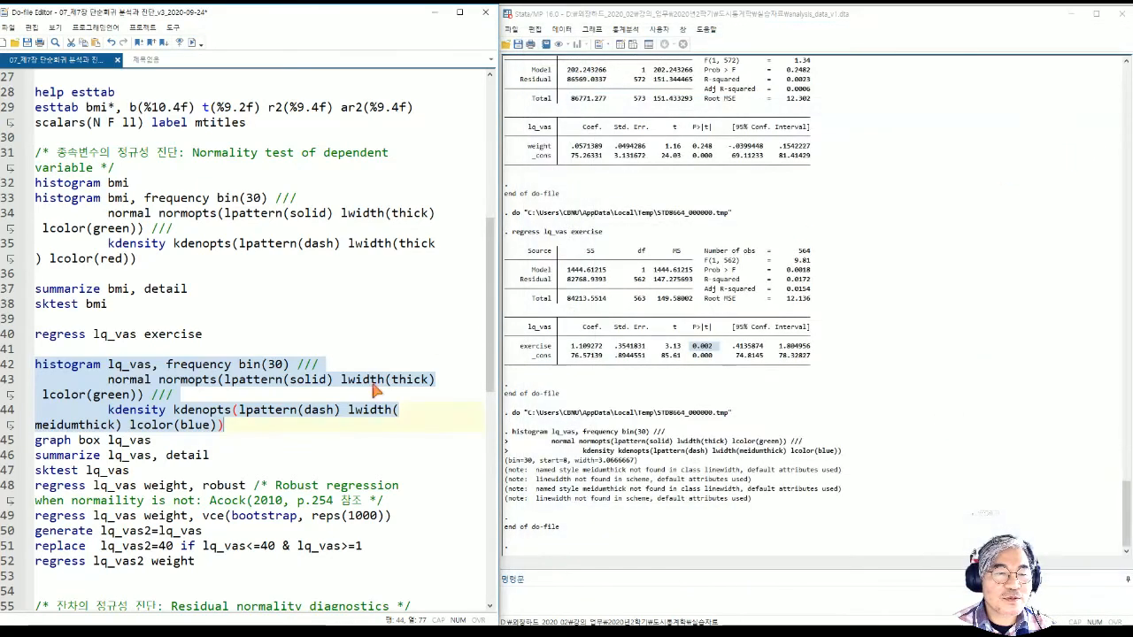
Insert a blank line after the lq_vas histogram block and run graph box lq_vas.
{"action": "left_click", "coordinate": [240, 431]}
{"action": "key", "text": "Return"}
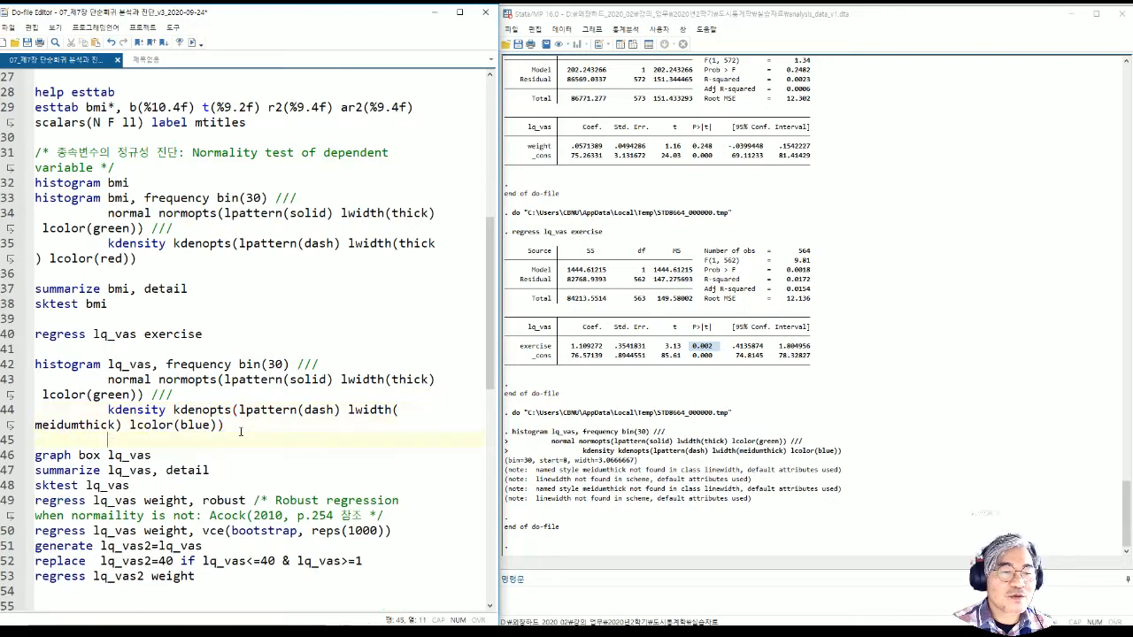
{"action": "key", "text": "Home"}
{"action": "key", "text": "shift+End"}
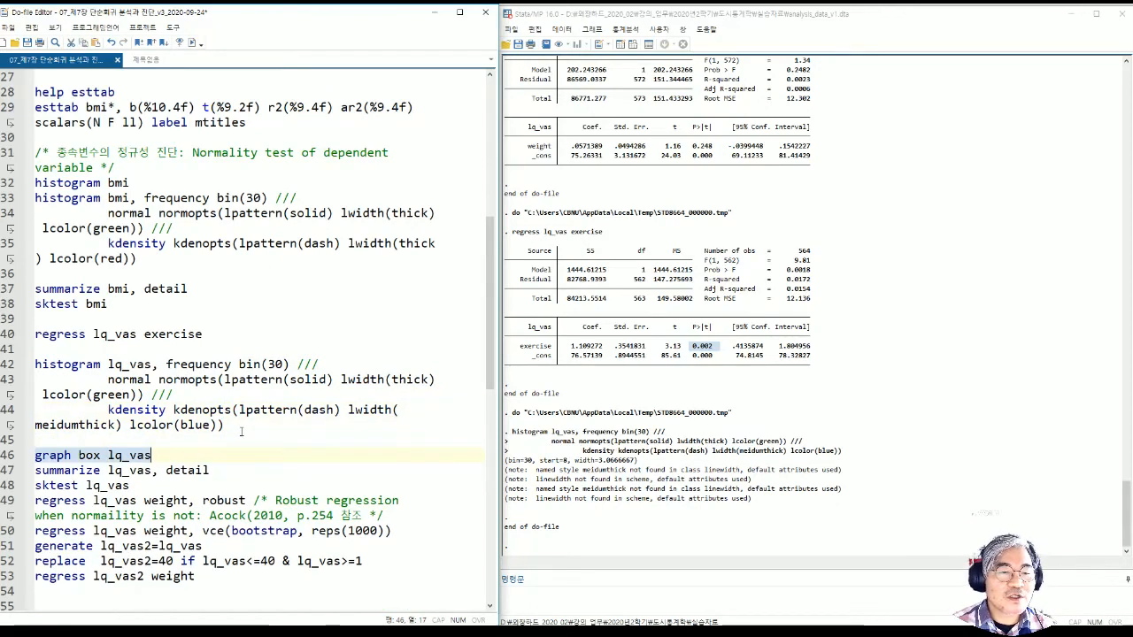
{"action": "left_click", "coordinate": [193, 42]}
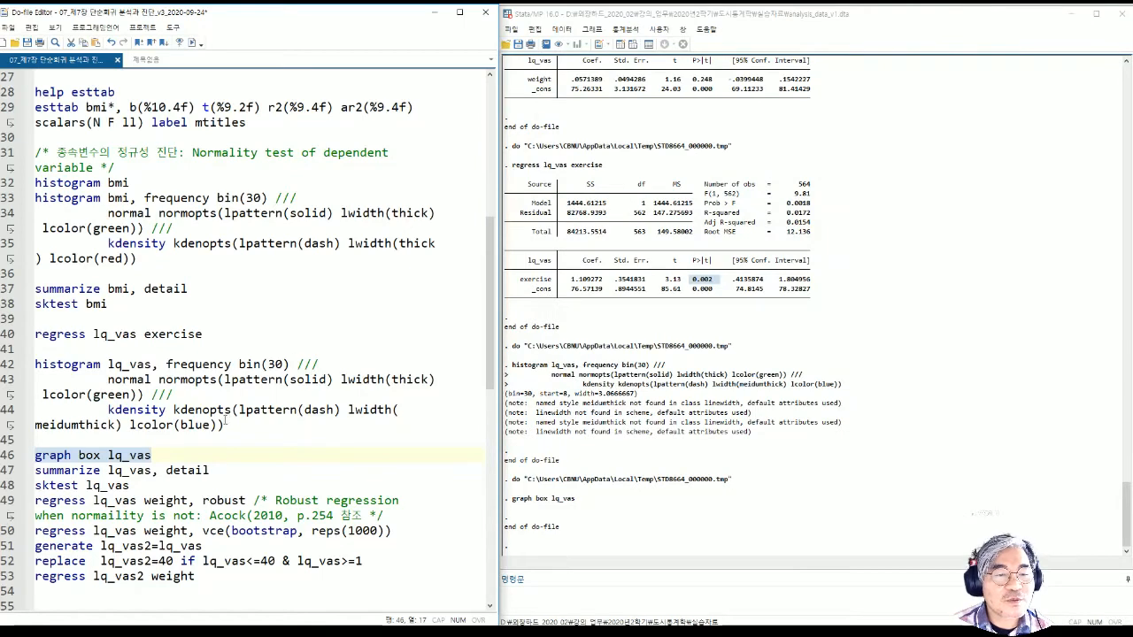
Run summarize lq_vas, detail and check the skewness and kurtosis of lq_vas.
{"action": "left_click_drag", "start_coordinate": [216, 471], "coordinate": [4, 474]}
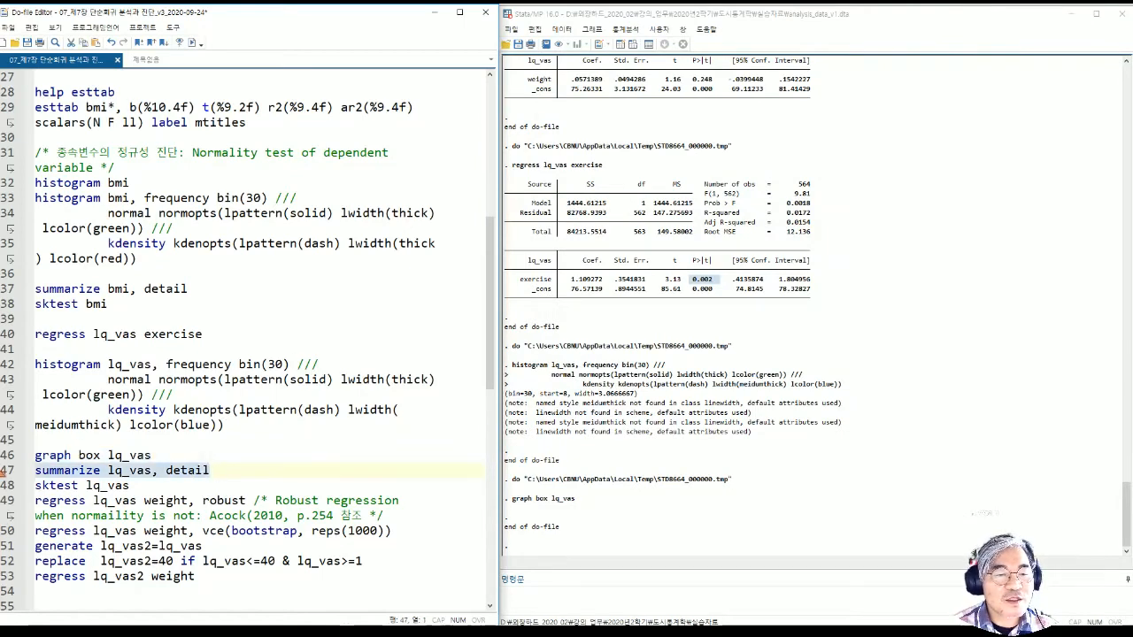
{"action": "left_click", "coordinate": [192, 43]}
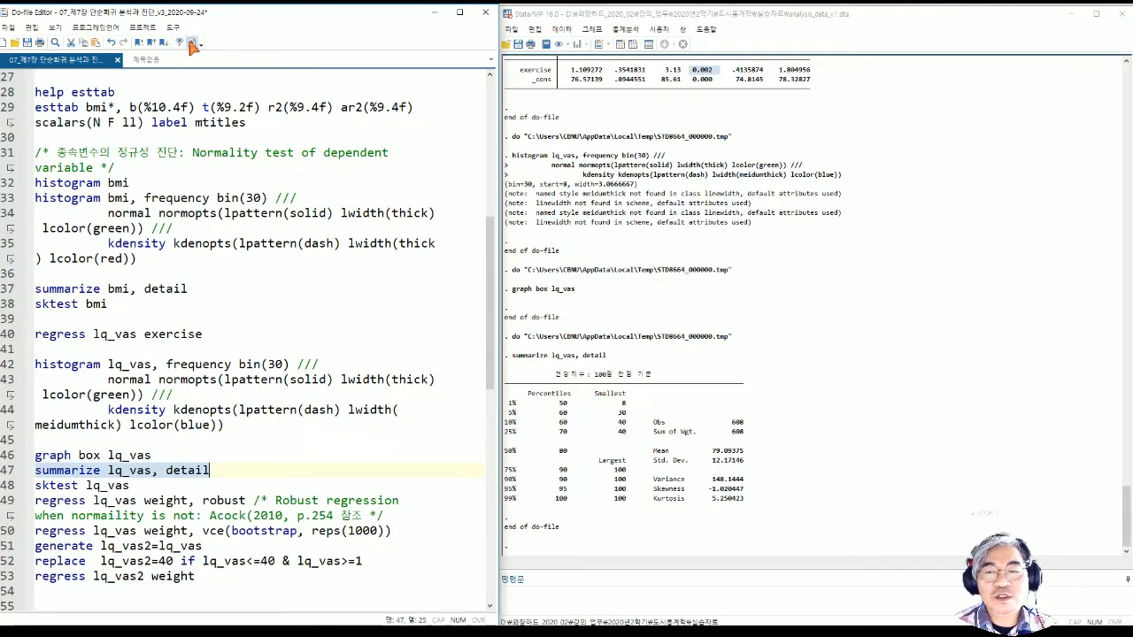
{"action": "double_click", "coordinate": [668, 489]}
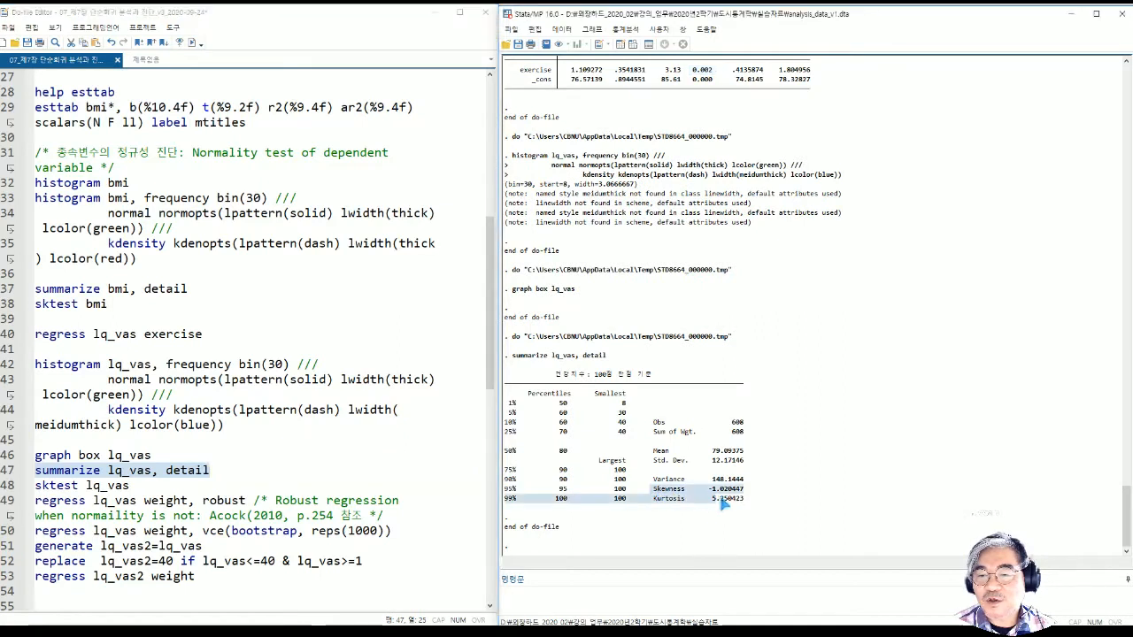
{"action": "left_click_drag", "start_coordinate": [653, 499], "coordinate": [745, 505]}
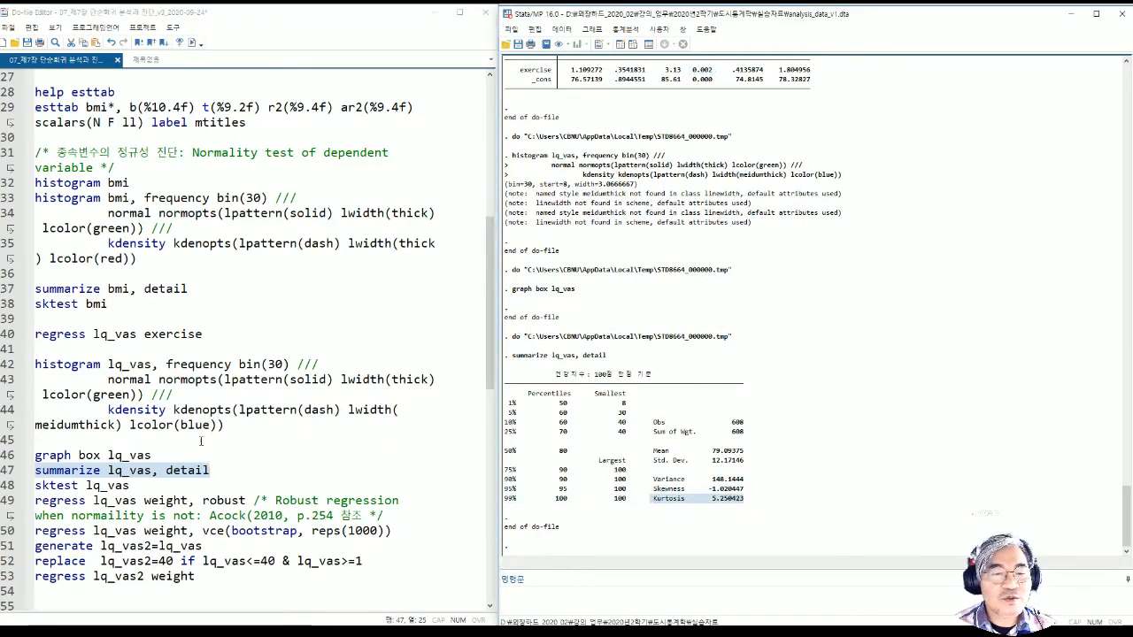
Run summarize bmi, detail and compare its skewness and kurtosis with those of lq_vas.
{"action": "left_click_drag", "start_coordinate": [192, 294], "coordinate": [35, 291]}
{"action": "left_click", "coordinate": [192, 44]}
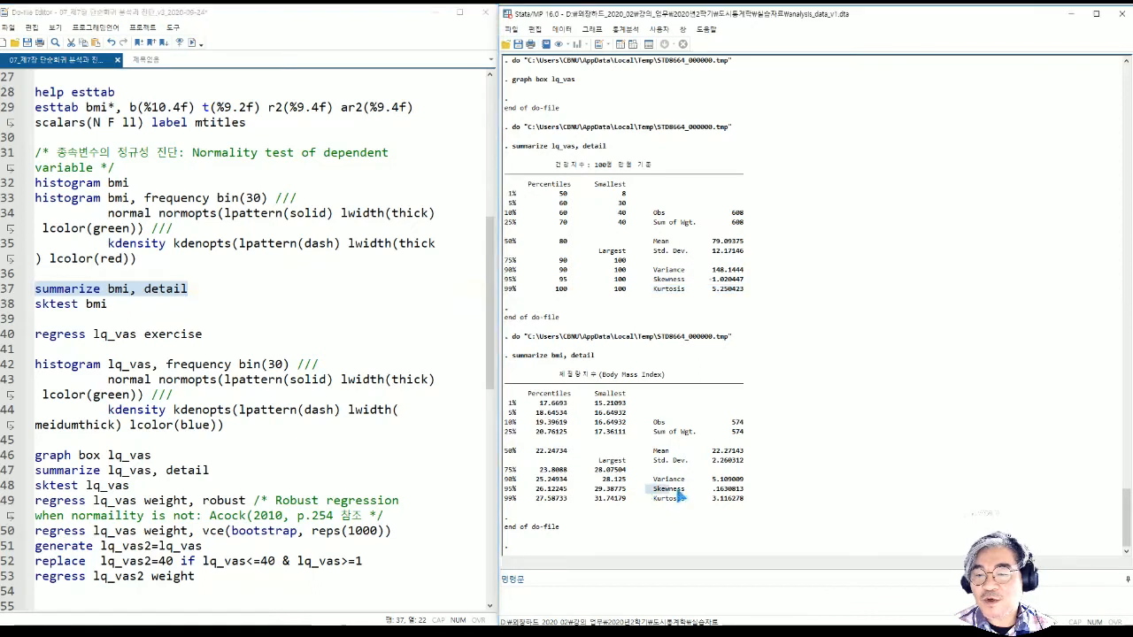
{"action": "left_click_drag", "start_coordinate": [652, 488], "coordinate": [746, 491]}
{"action": "left_click_drag", "start_coordinate": [655, 501], "coordinate": [748, 505]}
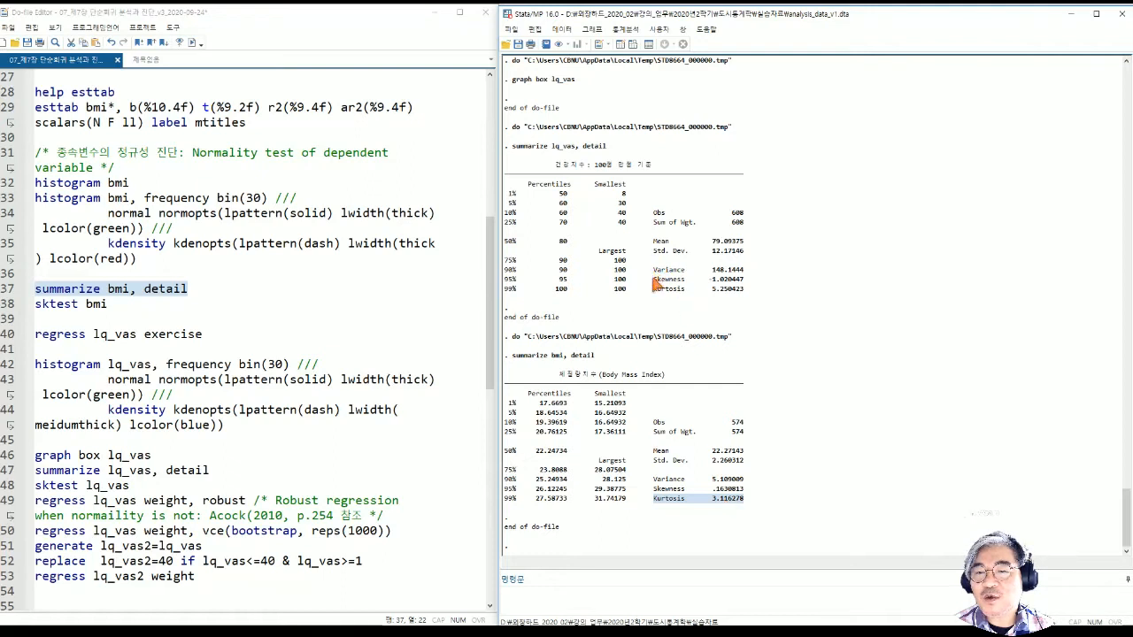
{"action": "left_click_drag", "start_coordinate": [654, 278], "coordinate": [758, 284]}
{"action": "left_click_drag", "start_coordinate": [657, 289], "coordinate": [747, 290]}
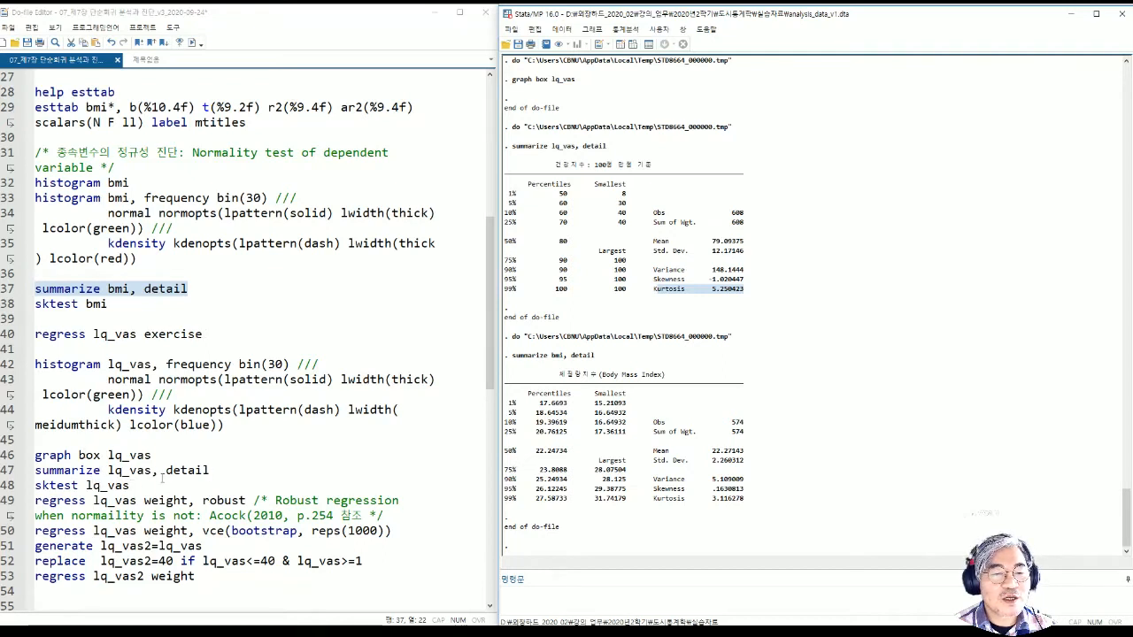
Run the sktest lq_vas normality test on line 48 and add a blank line below that command.
{"action": "left_click", "coordinate": [131, 485]}
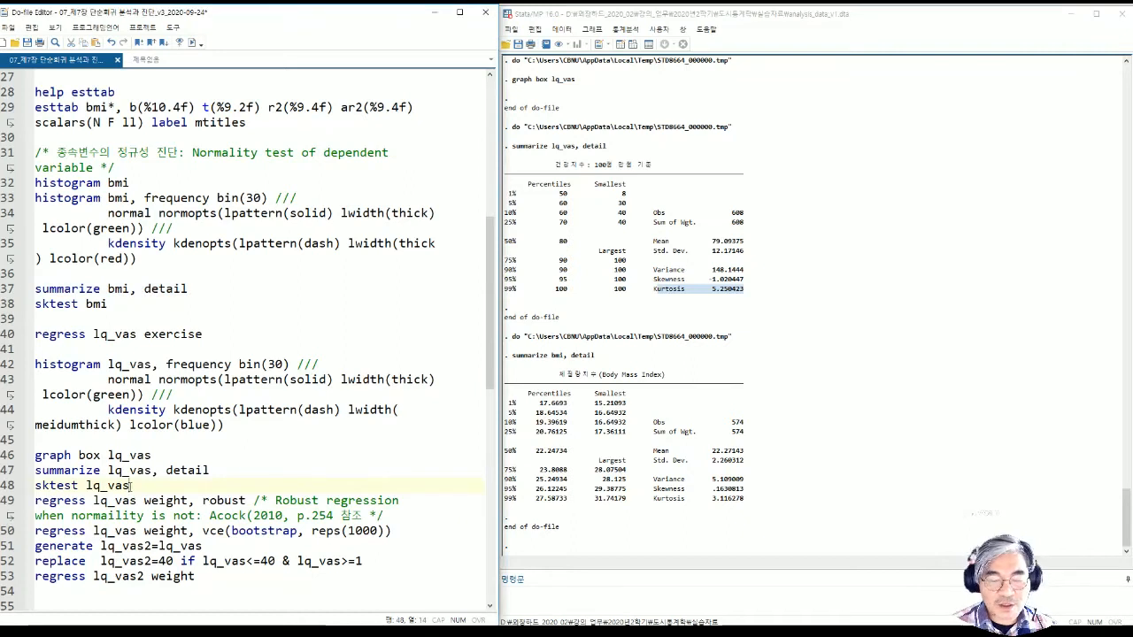
{"action": "key", "text": "shift+Home"}
{"action": "left_click", "coordinate": [191, 44]}
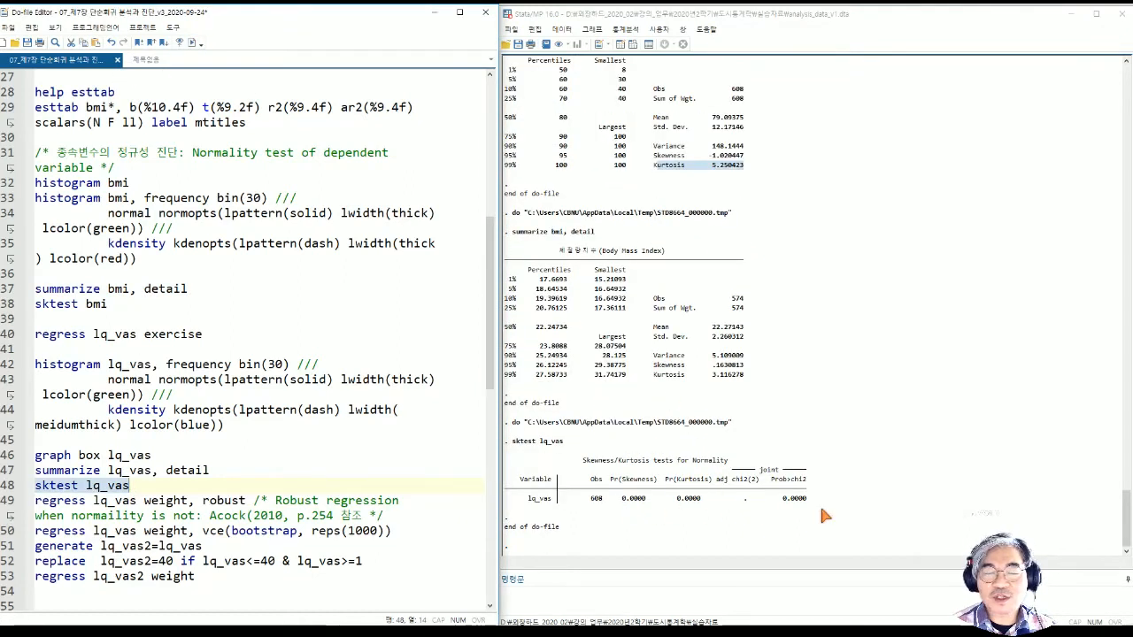
{"action": "left_click", "coordinate": [180, 487]}
{"action": "key", "text": "Return"}
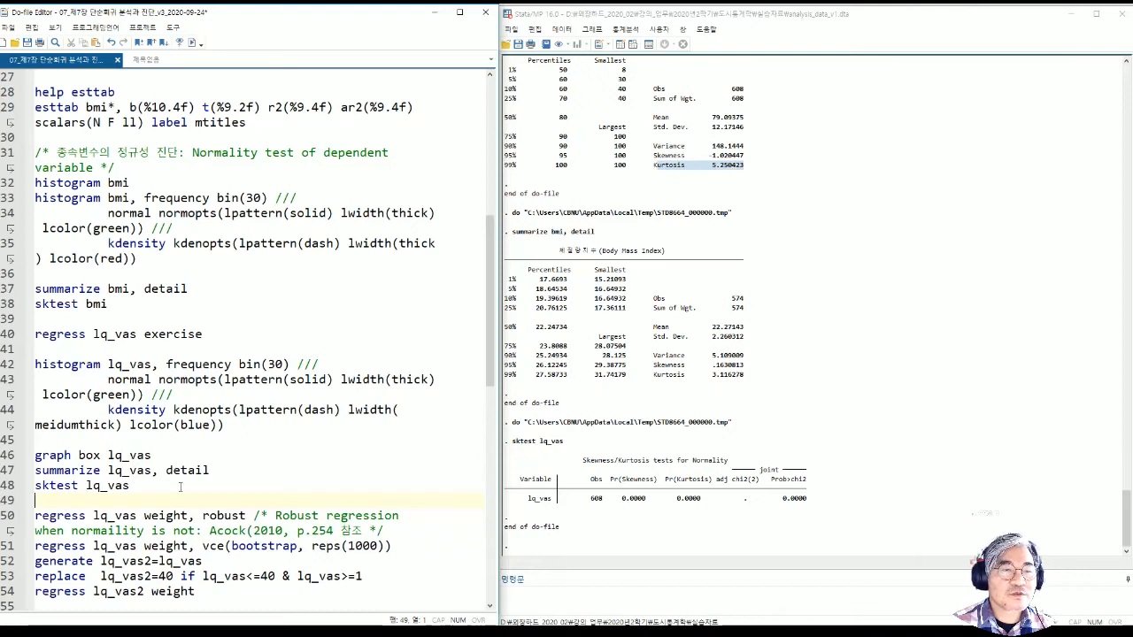
Run the robust regression of lq_vas on weight from line 50 and check its Prob > F value.
{"action": "key", "text": "Down"}
{"action": "key", "text": "End"}
{"action": "key", "text": "Left"}
{"action": "key", "text": "Left"}
{"action": "key", "text": "Left"}
{"action": "key", "text": "Left"}
{"action": "key", "text": "Left"}
{"action": "key", "text": "Left"}
{"action": "key", "text": "Left"}
{"action": "key", "text": "Left"}
{"action": "key", "text": "Left"}
{"action": "key", "text": "Left"}
{"action": "key", "text": "Left"}
{"action": "key", "text": "Left"}
{"action": "key", "text": "Left"}
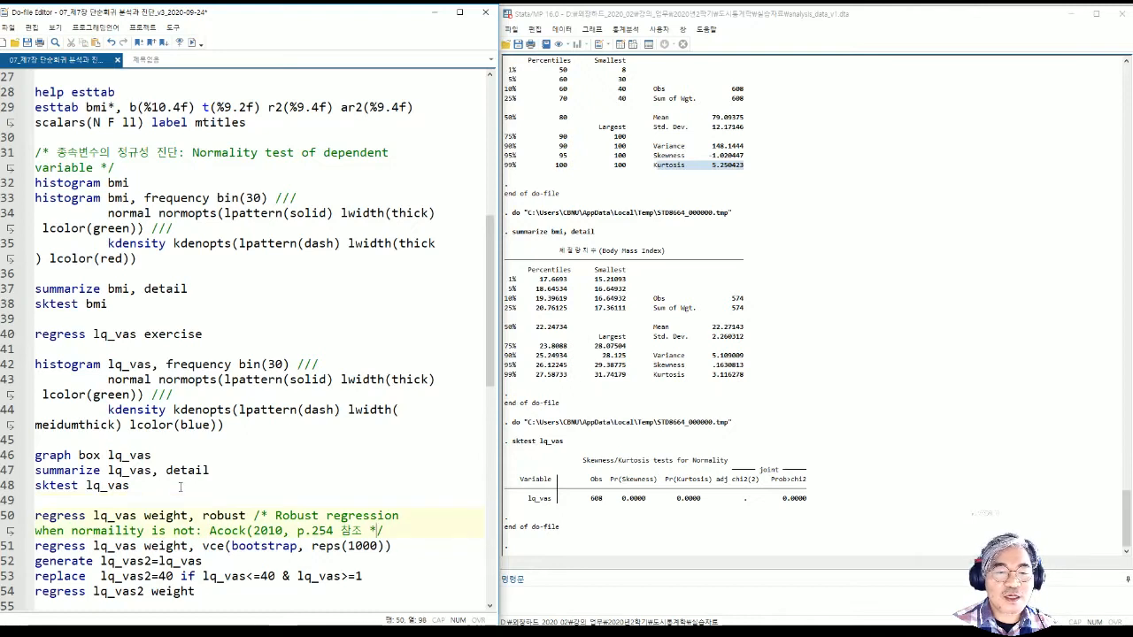
{"action": "key", "text": "Down"}
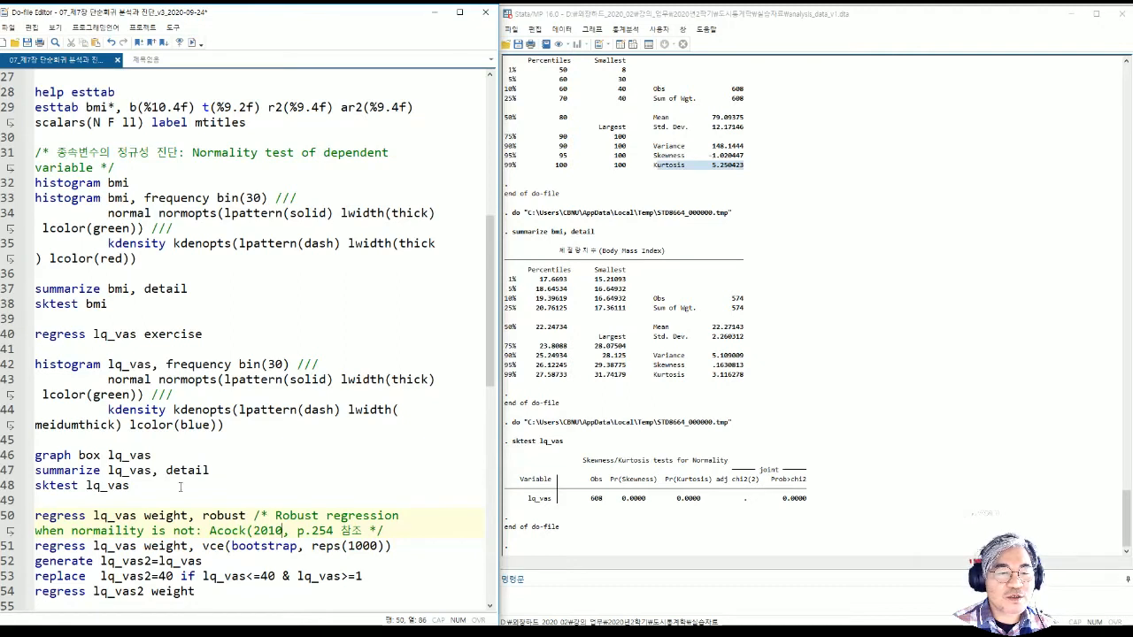
{"action": "key", "text": "Home"}
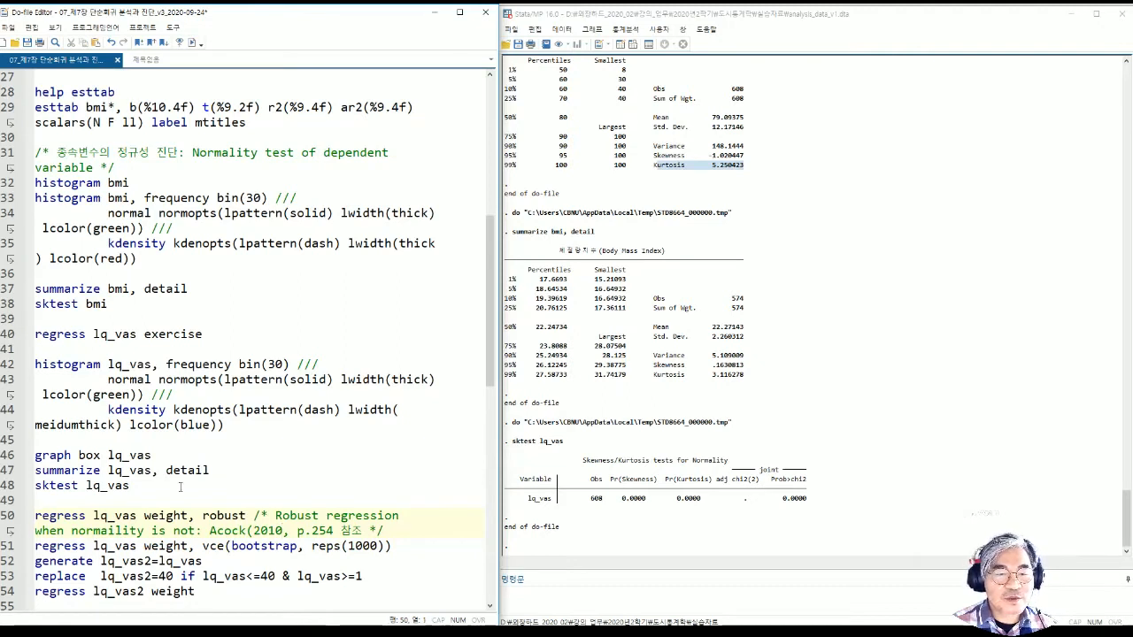
{"action": "key", "text": "shift+Down"}
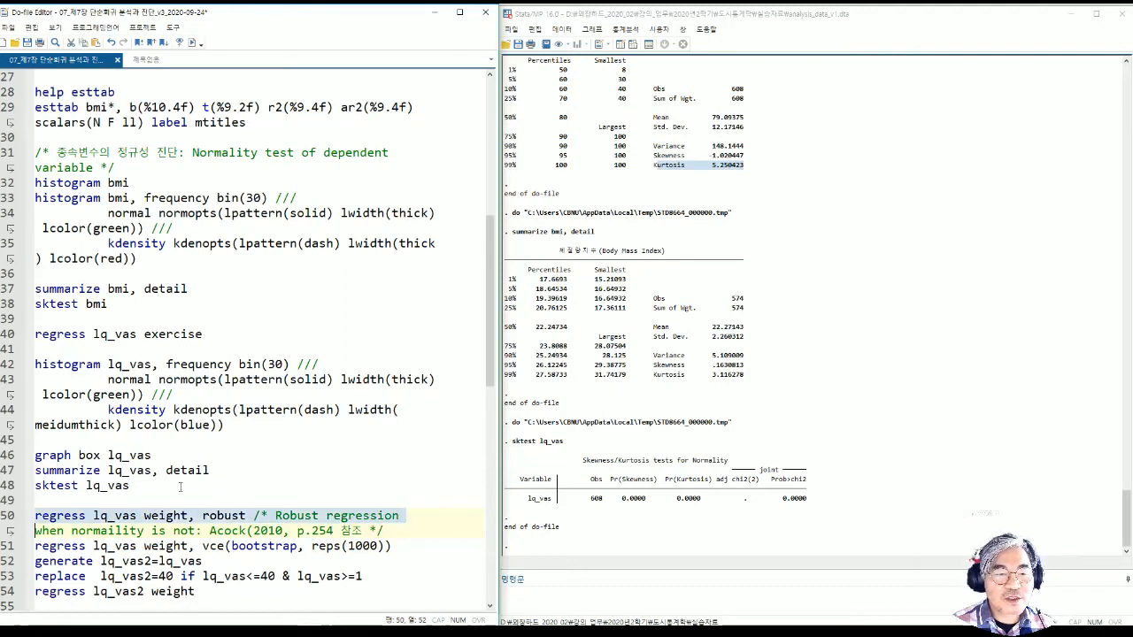
{"action": "key", "text": "shift+Down"}
{"action": "left_click", "coordinate": [191, 42]}
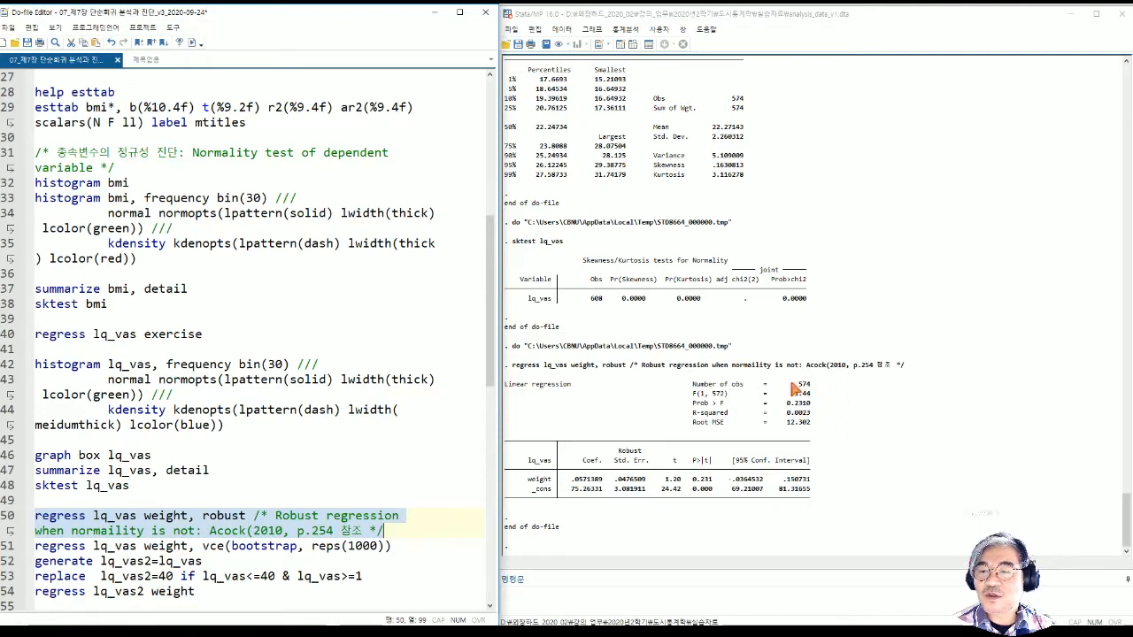
{"action": "left_click_drag", "start_coordinate": [791, 384], "coordinate": [814, 407]}
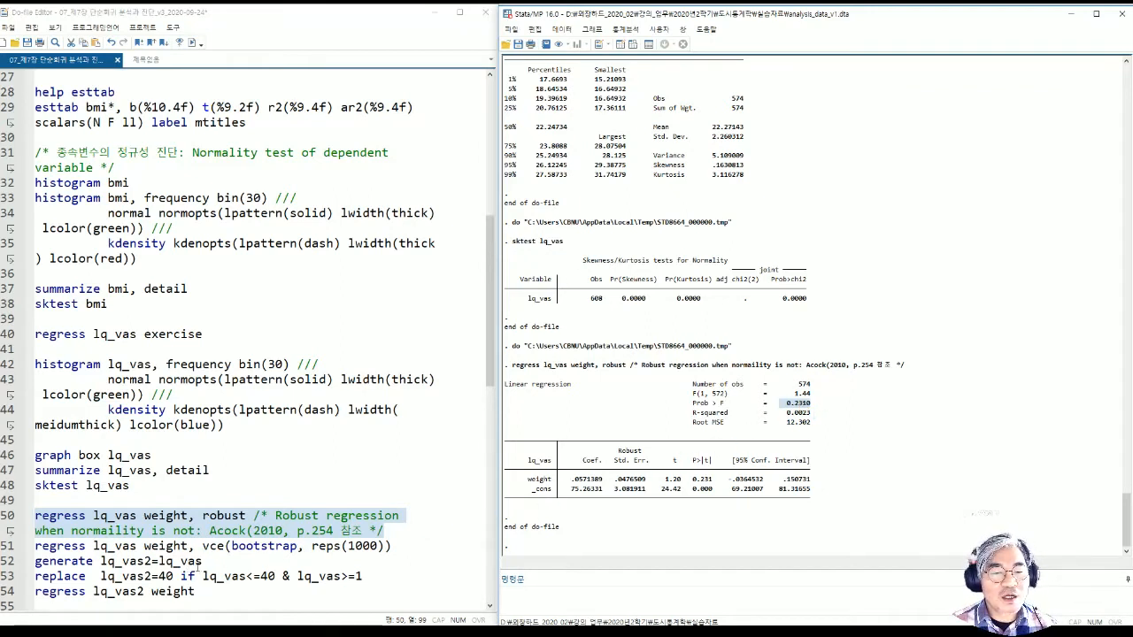
Replace weight with exercise in the robust and bootstrap regressions of lq_vas, and run the robust one.
{"action": "scroll", "coordinate": [188, 576], "scroll_direction": "down", "scroll_amount": 2}
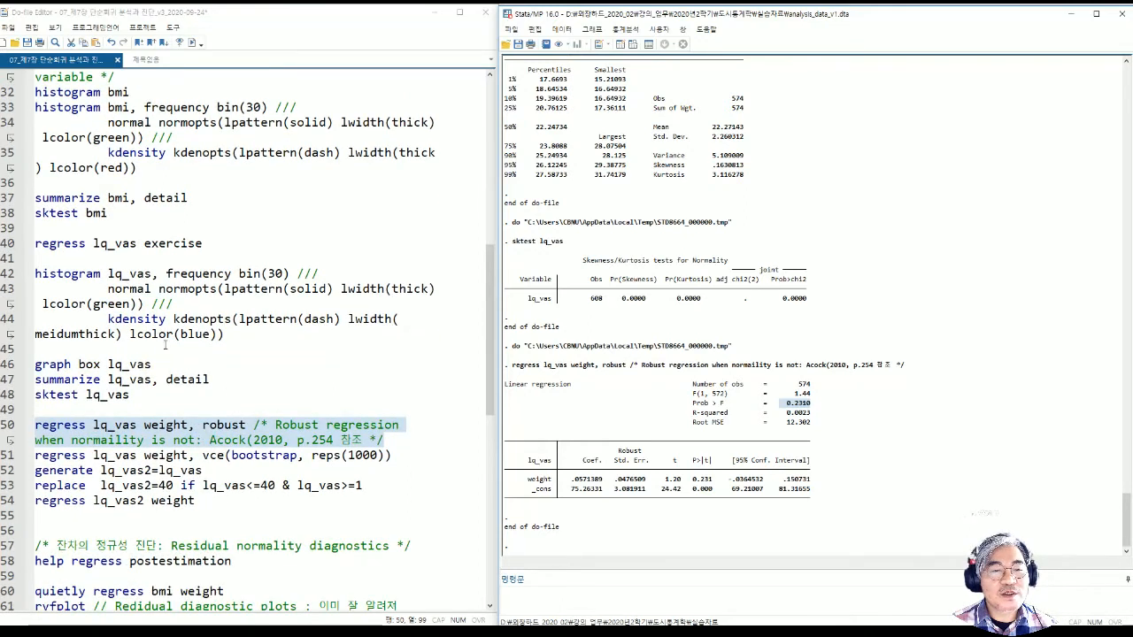
{"action": "double_click", "coordinate": [144, 241]}
{"action": "key", "text": "ctrl+c"}
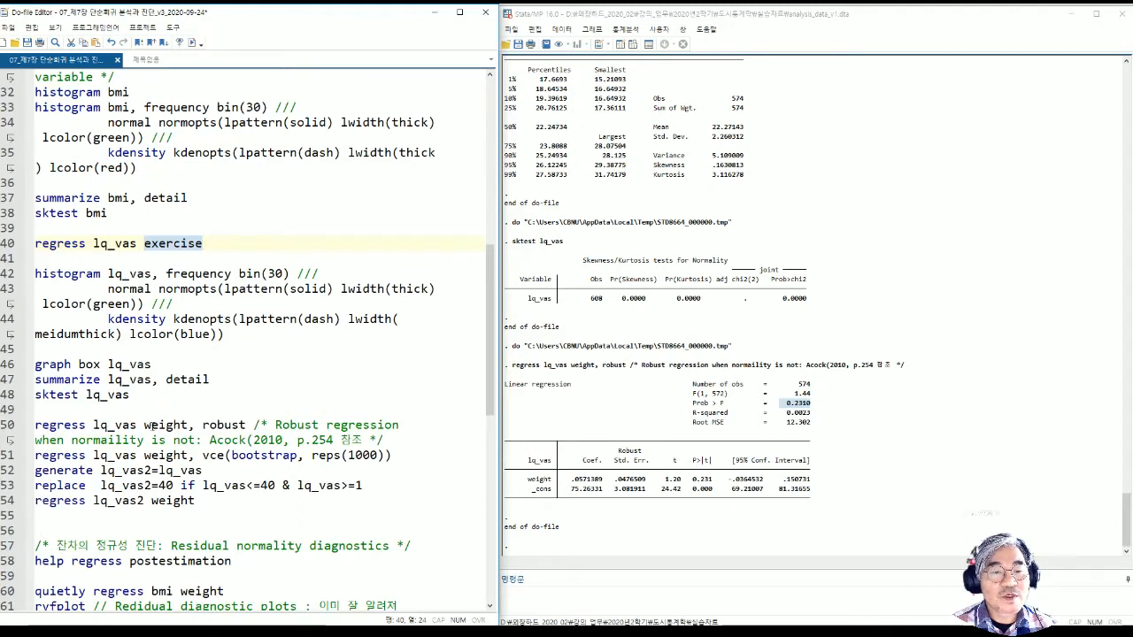
{"action": "left_click_drag", "start_coordinate": [144, 425], "coordinate": [190, 425]}
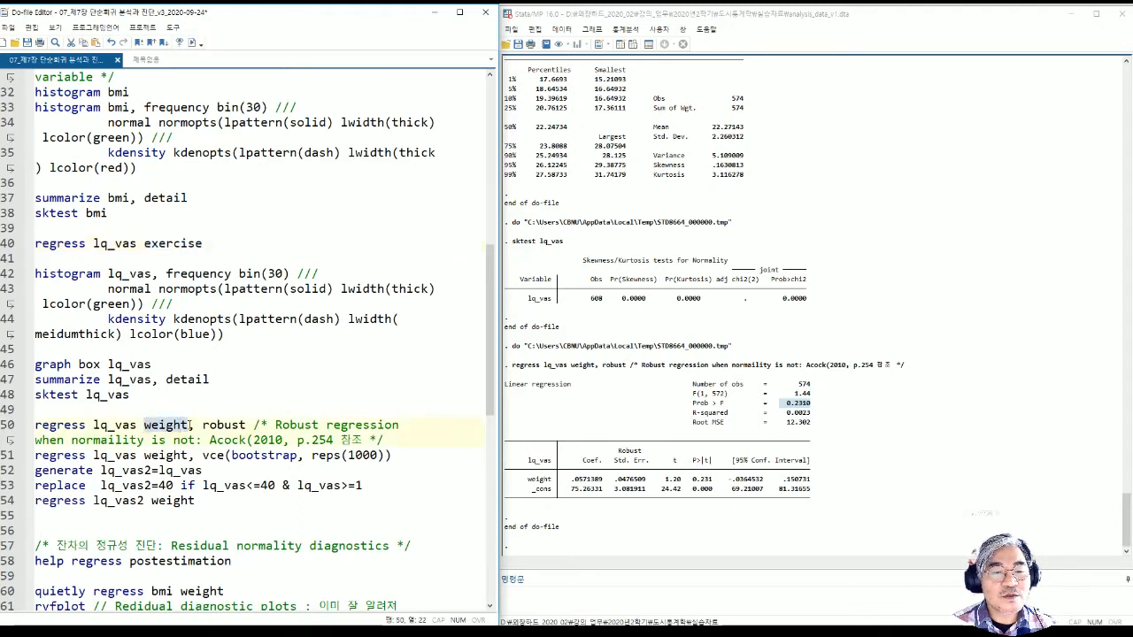
{"action": "key", "text": "ctrl+v"}
{"action": "left_click_drag", "start_coordinate": [145, 455], "coordinate": [188, 455]}
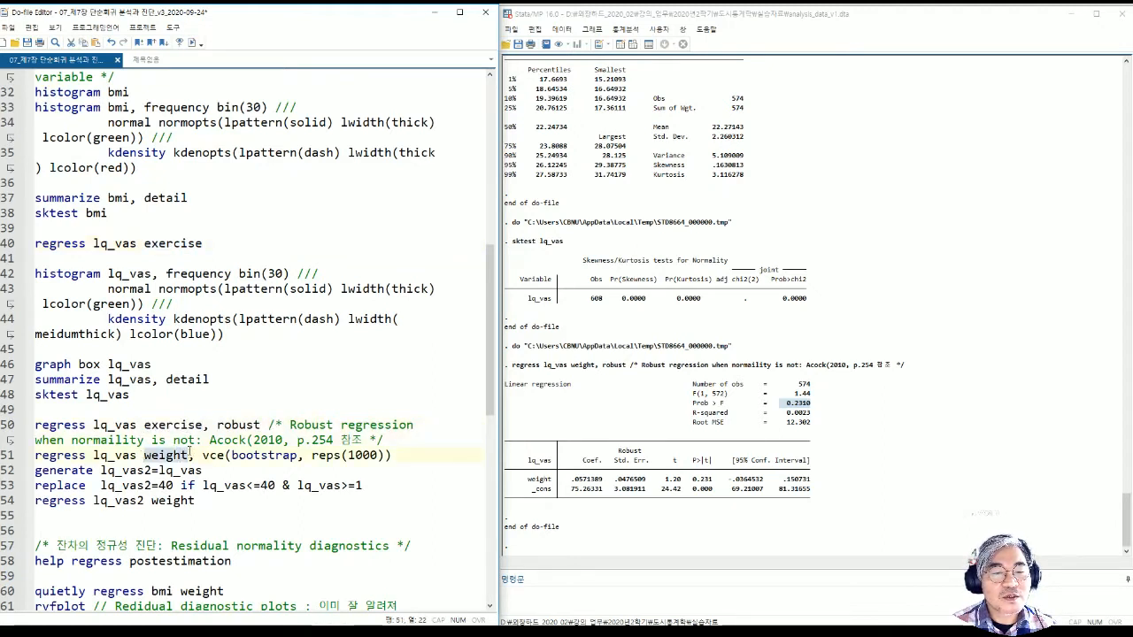
{"action": "key", "text": "ctrl+v"}
{"action": "left_click_drag", "start_coordinate": [395, 442], "coordinate": [35, 425]}
{"action": "left_click", "coordinate": [189, 42]}
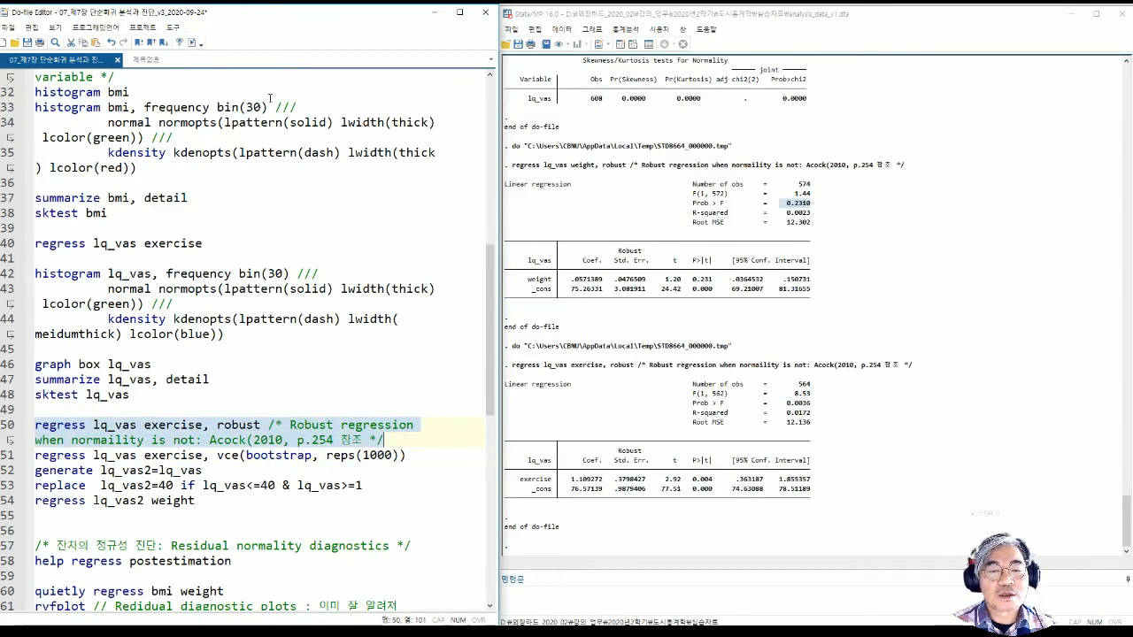
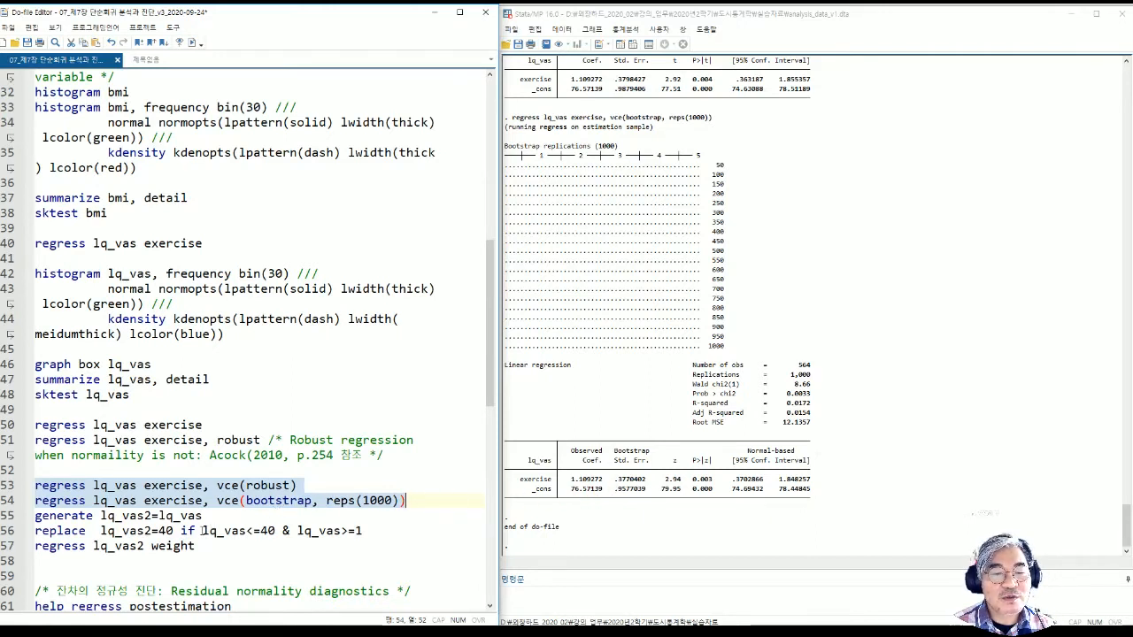
Insert two blank lines below the bootstrap regression command on line 54.
{"action": "left_click", "coordinate": [431, 506]}
{"action": "key", "text": "Return"}
{"action": "key", "text": "Return"}
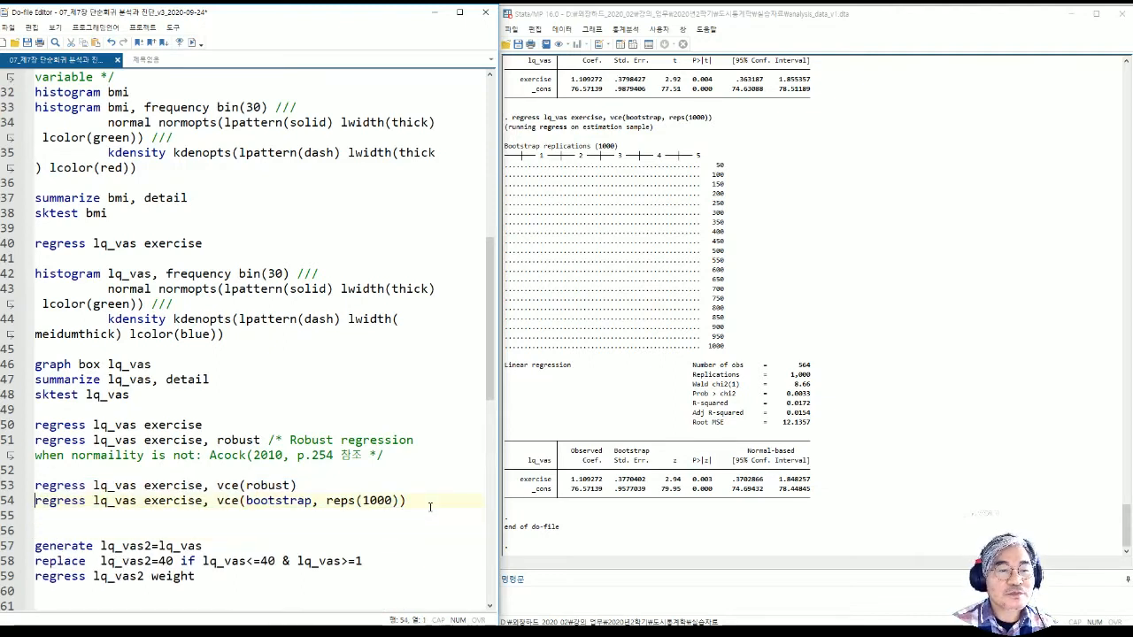
Add the command estimates store lq_ols on a new line below regress lq_vas exercise on line 50.
{"action": "key", "text": "Up"}
{"action": "key", "text": "Up"}
{"action": "key", "text": "Up"}
{"action": "key", "text": "Up"}
{"action": "key", "text": "Up"}
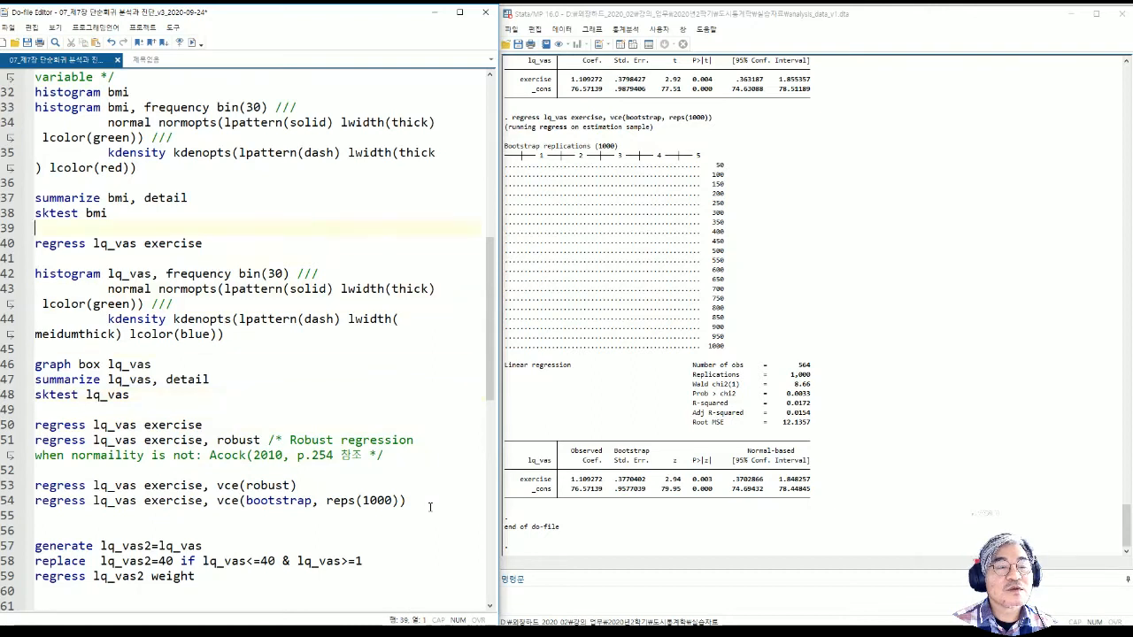
{"action": "key", "text": "Up"}
{"action": "key", "text": "Up"}
{"action": "key", "text": "Up"}
{"action": "key", "text": "Up"}
{"action": "key", "text": "Up"}
{"action": "key", "text": "Up"}
{"action": "key", "text": "Up"}
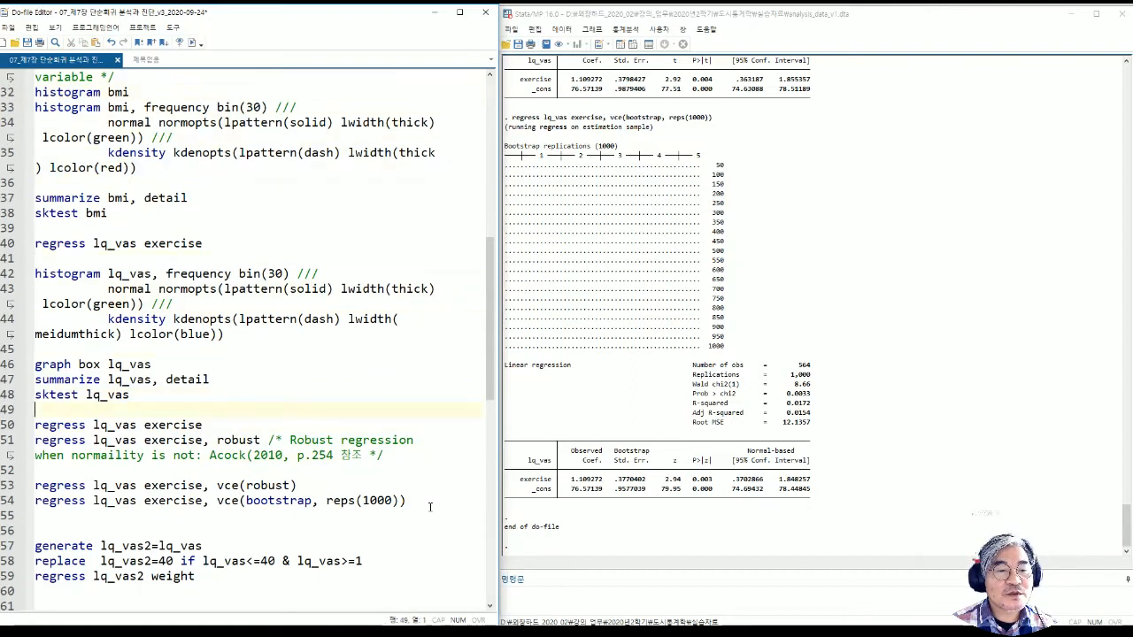
{"action": "key", "text": "Down"}
{"action": "key", "text": "Down"}
{"action": "key", "text": "End"}
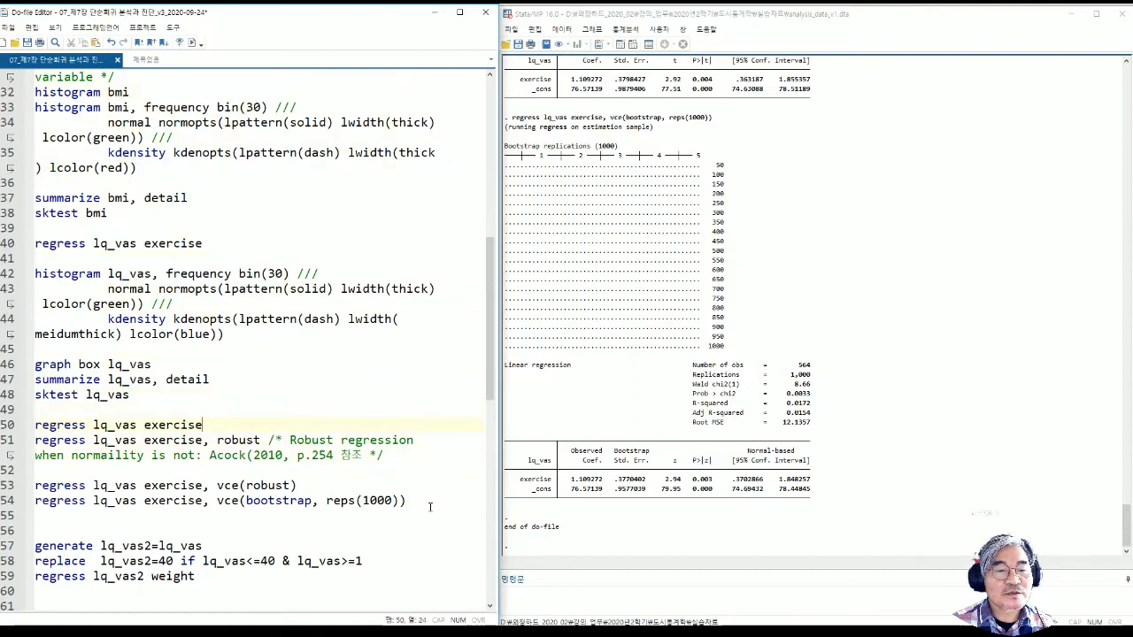
{"action": "key", "text": "Return"}
{"action": "type", "text": "estimates"}
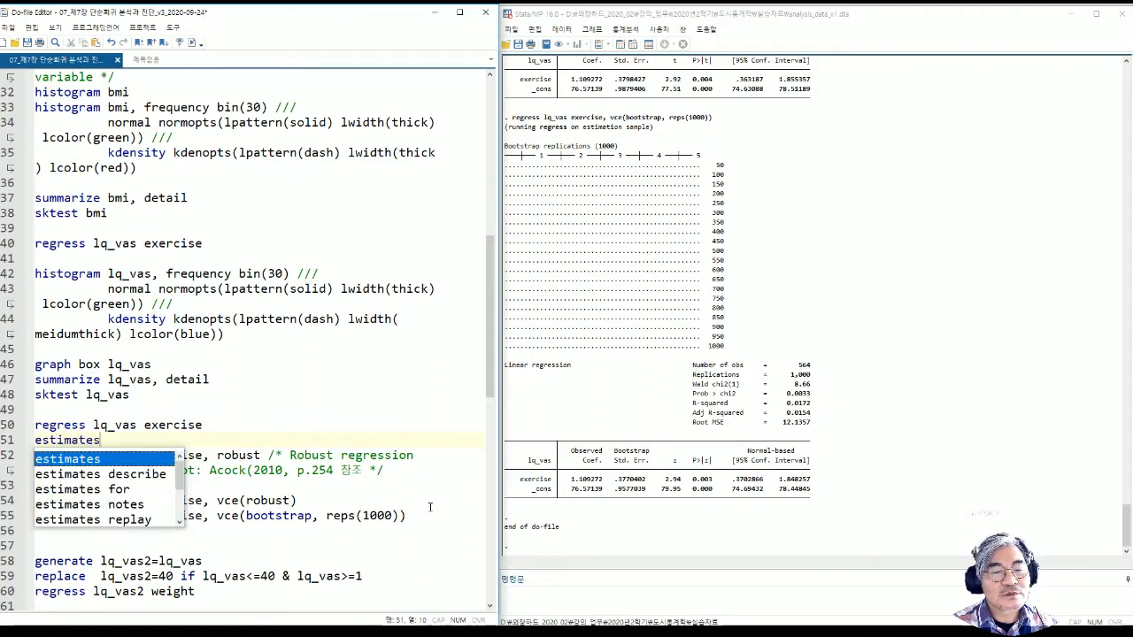
{"action": "type", "text": " store l"}
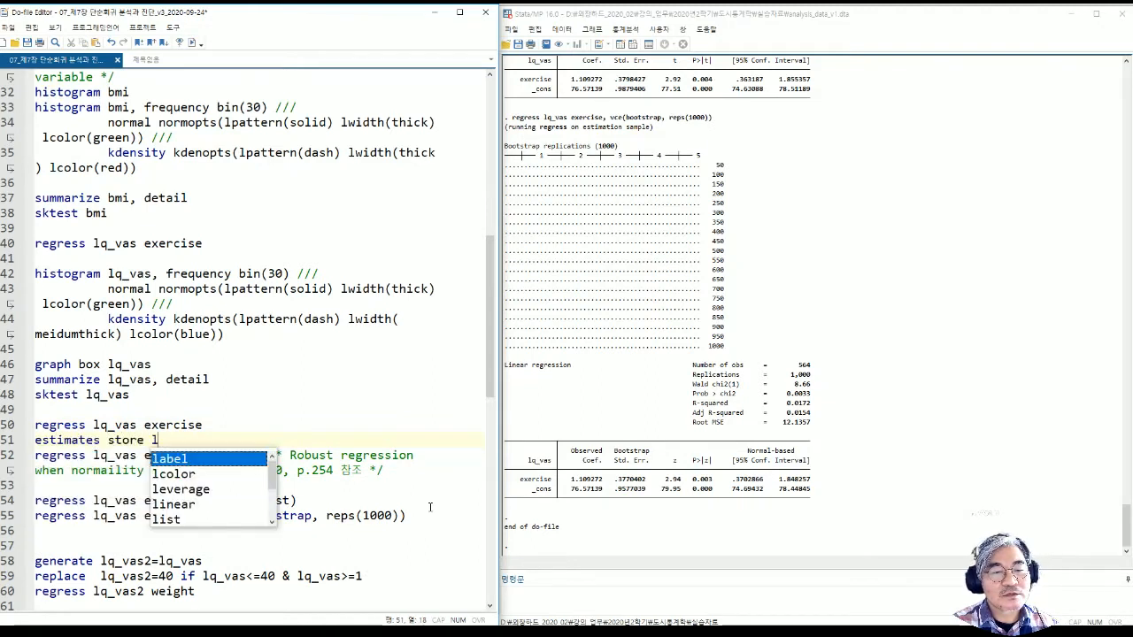
{"action": "type", "text": "q_ols"}
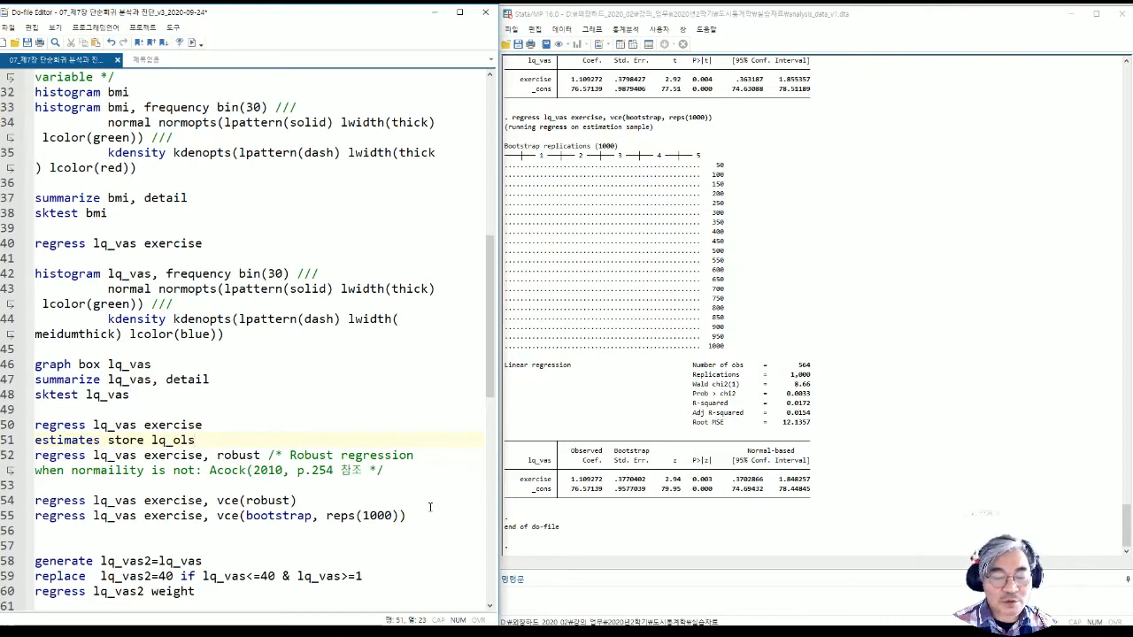
Copy the estimates store command to the blank line below the robust regression and name the stored result lq_robust.
{"action": "key", "text": "shift+Home"}
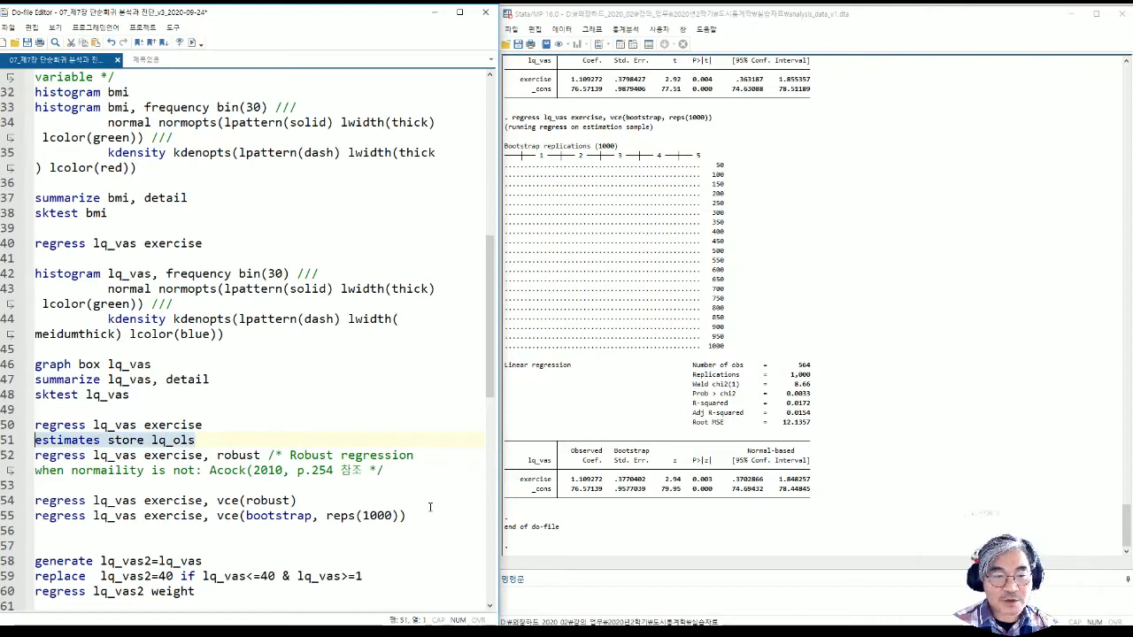
{"action": "key", "text": "ctrl+c"}
{"action": "key", "text": "Down"}
{"action": "key", "text": "Down"}
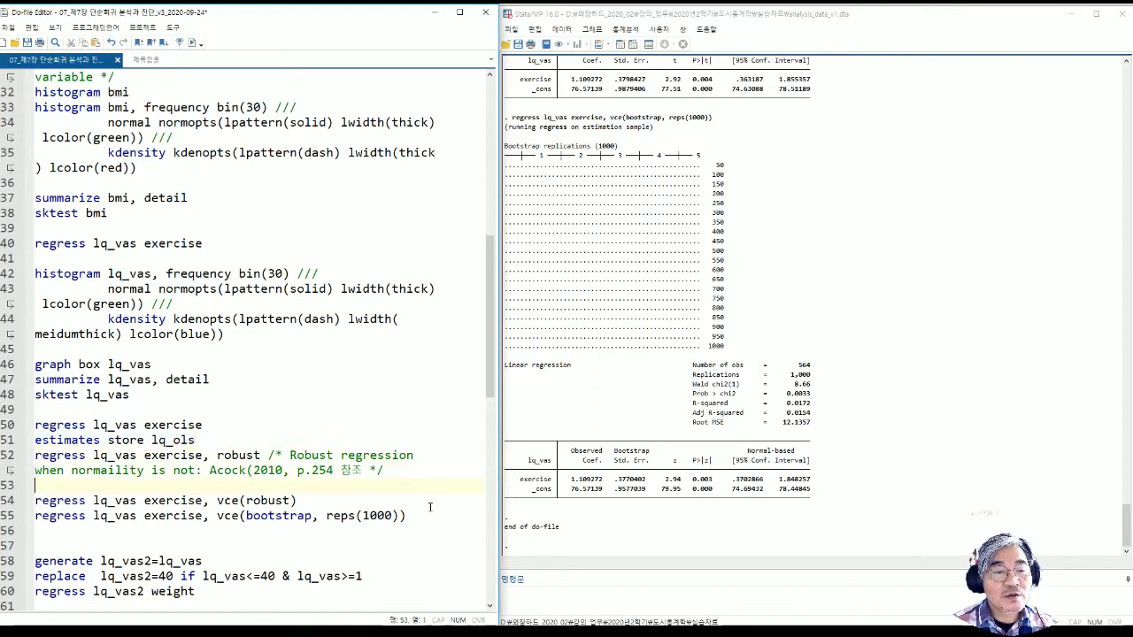
{"action": "key", "text": "ctrl+v"}
{"action": "key", "text": "BackSpace"}
{"action": "key", "text": "BackSpace"}
{"action": "key", "text": "BackSpace"}
{"action": "type", "text": "robust"}
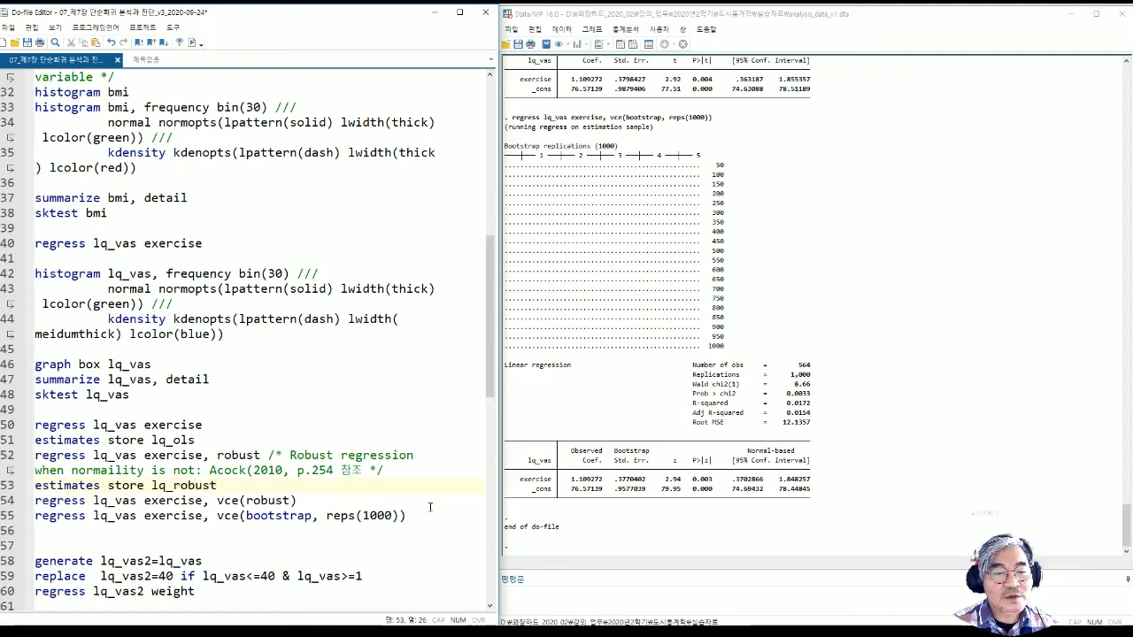
Add estimates store lq_boot below the bootstrap regression, reusing the copied estimates store command, and start a new line after it.
{"action": "key", "text": "shift+Home"}
{"action": "key", "text": "Down"}
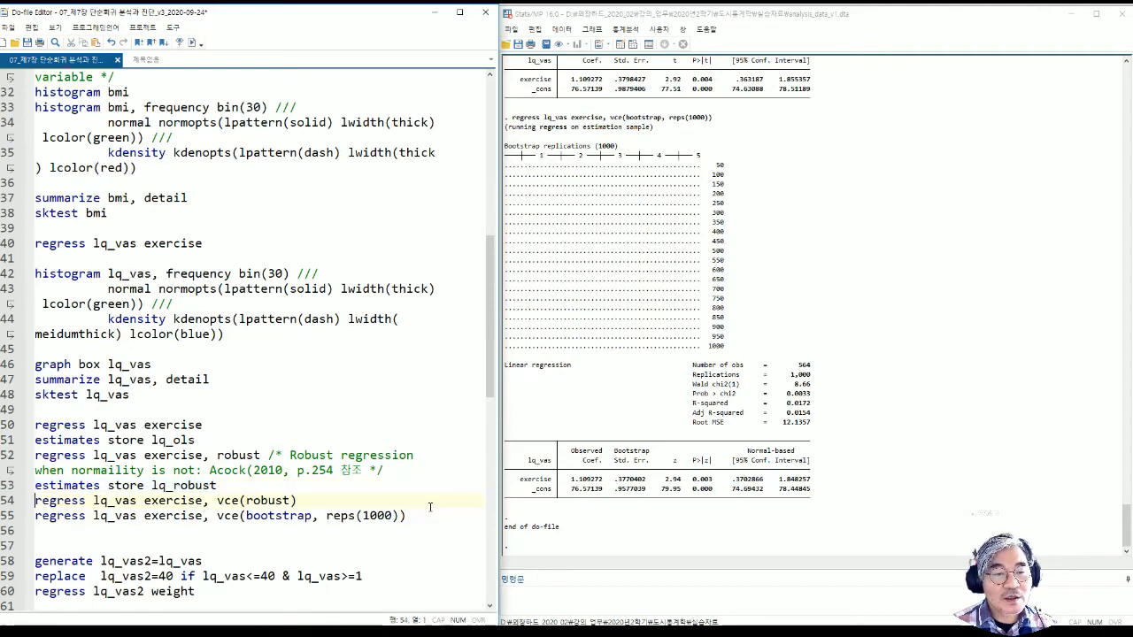
{"action": "key", "text": "End"}
{"action": "key", "text": "Down"}
{"action": "key", "text": "End"}
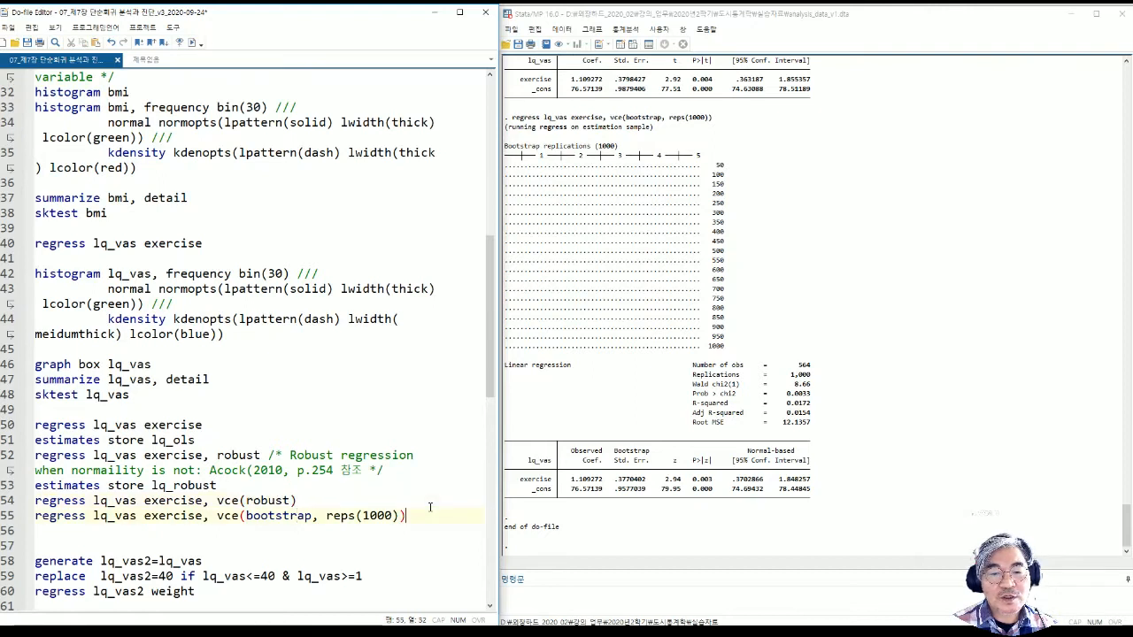
{"action": "key", "text": "Return"}
{"action": "key", "text": "ctrl+v"}
{"action": "key", "text": "BackSpace"}
{"action": "key", "text": "BackSpace"}
{"action": "key", "text": "BackSpace"}
{"action": "key", "text": "BackSpace"}
{"action": "key", "text": "BackSpace"}
{"action": "key", "text": "BackSpace"}
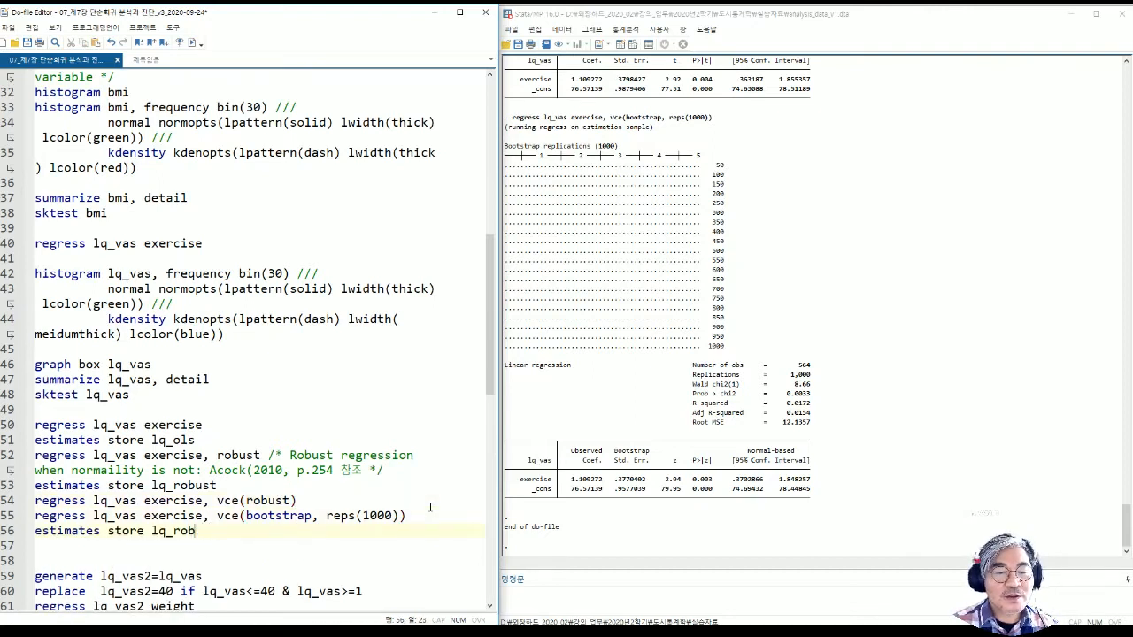
{"action": "type", "text": "boot"}
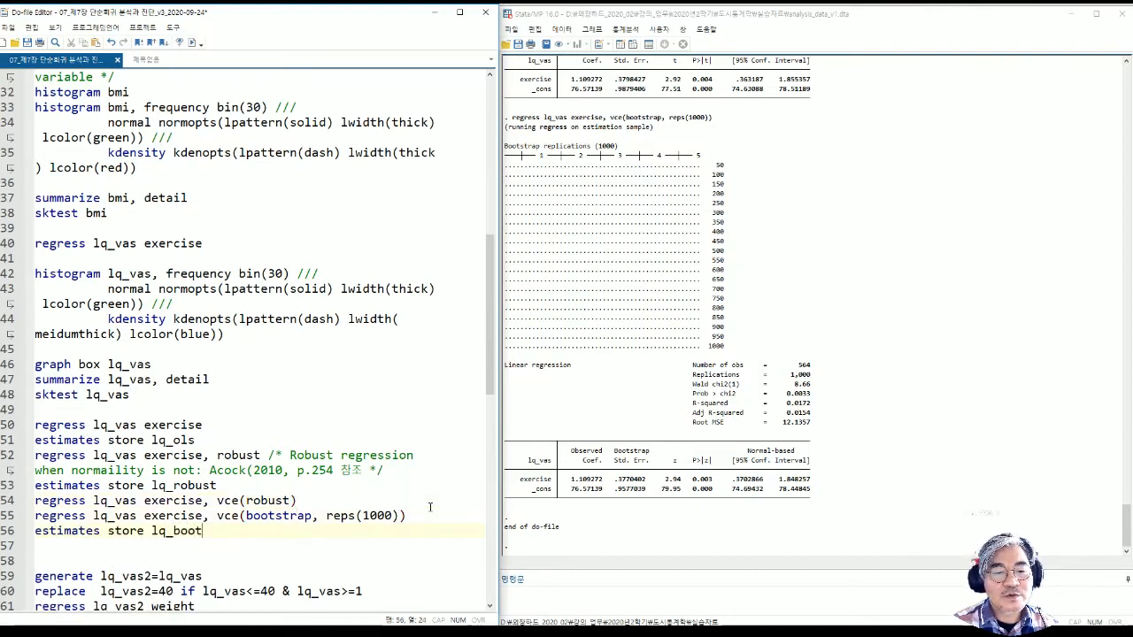
{"action": "key", "text": "Return"}
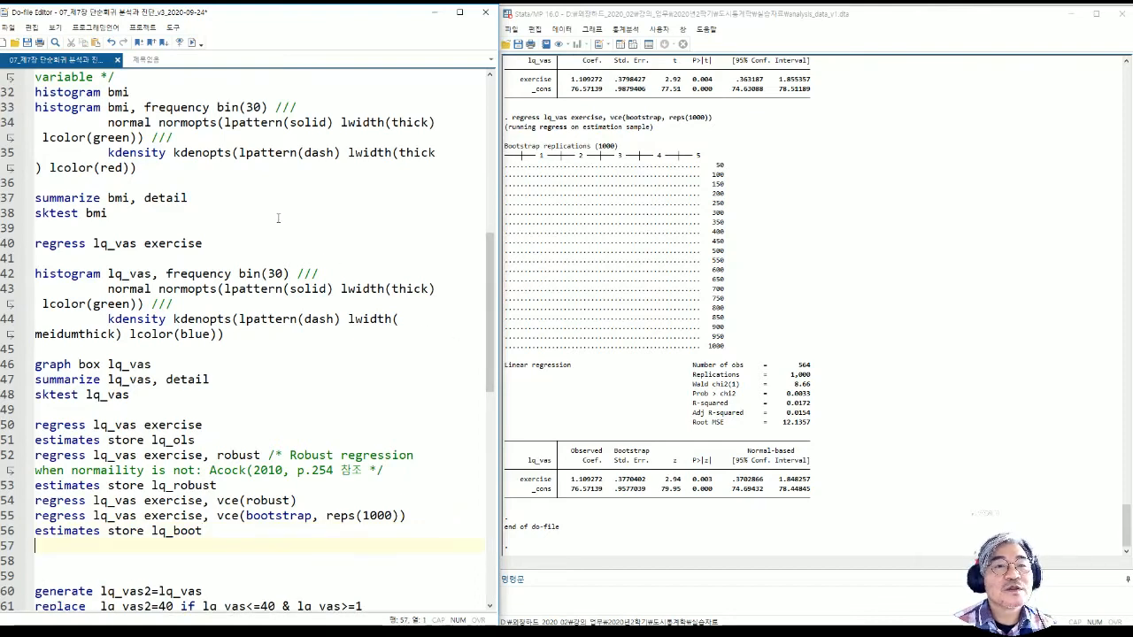
Copy the esttab bmi* command from line 29 to line 57, below estimates store lq_boot.
{"action": "scroll", "coordinate": [267, 215], "scroll_direction": "up", "scroll_amount": 5}
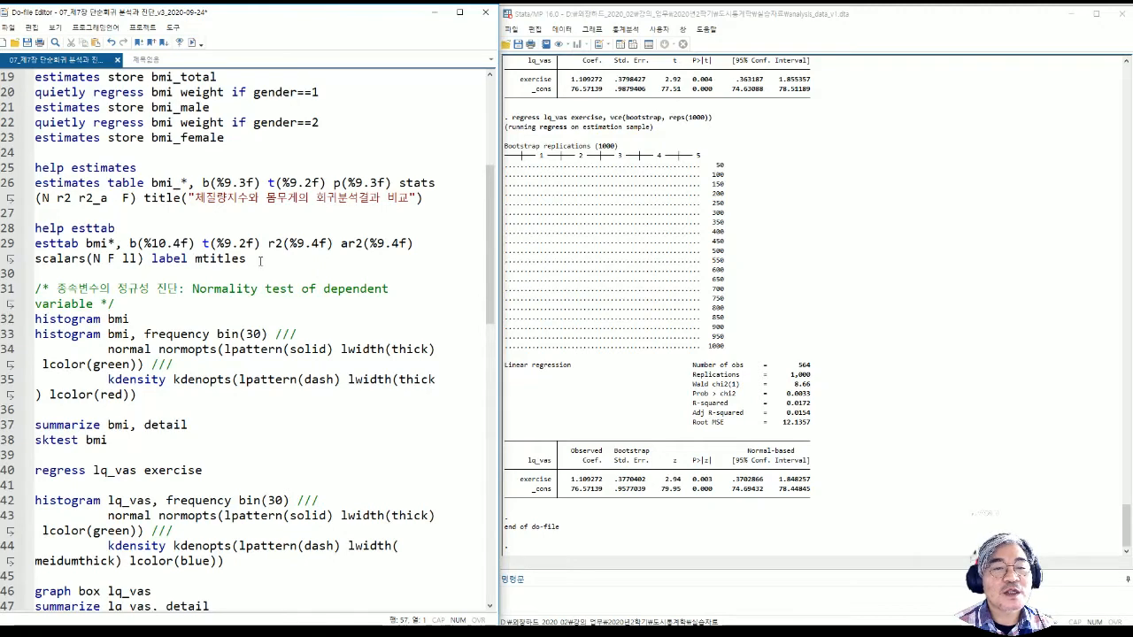
{"action": "left_click_drag", "start_coordinate": [260, 260], "coordinate": [35, 244]}
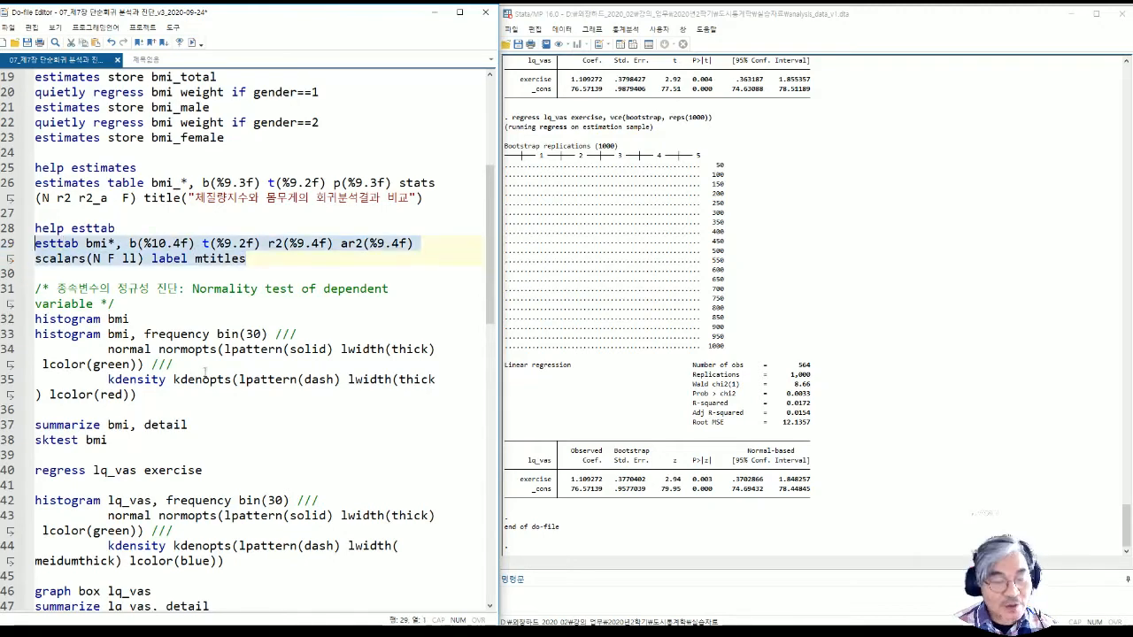
{"action": "scroll", "coordinate": [202, 375], "scroll_direction": "down", "scroll_amount": 8}
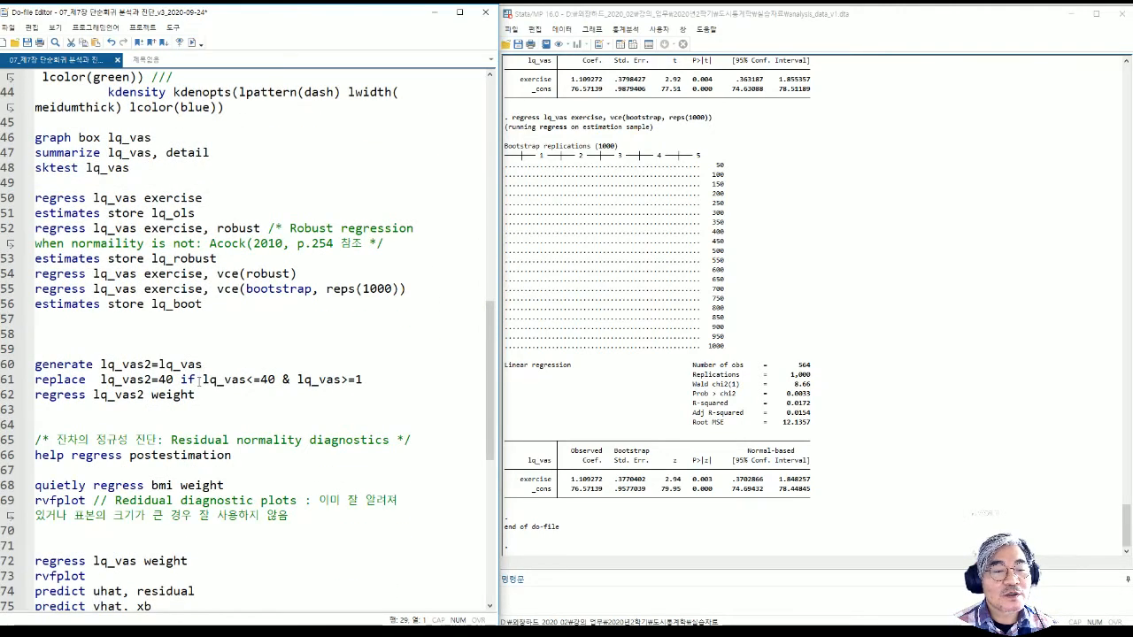
{"action": "left_click", "coordinate": [41, 320]}
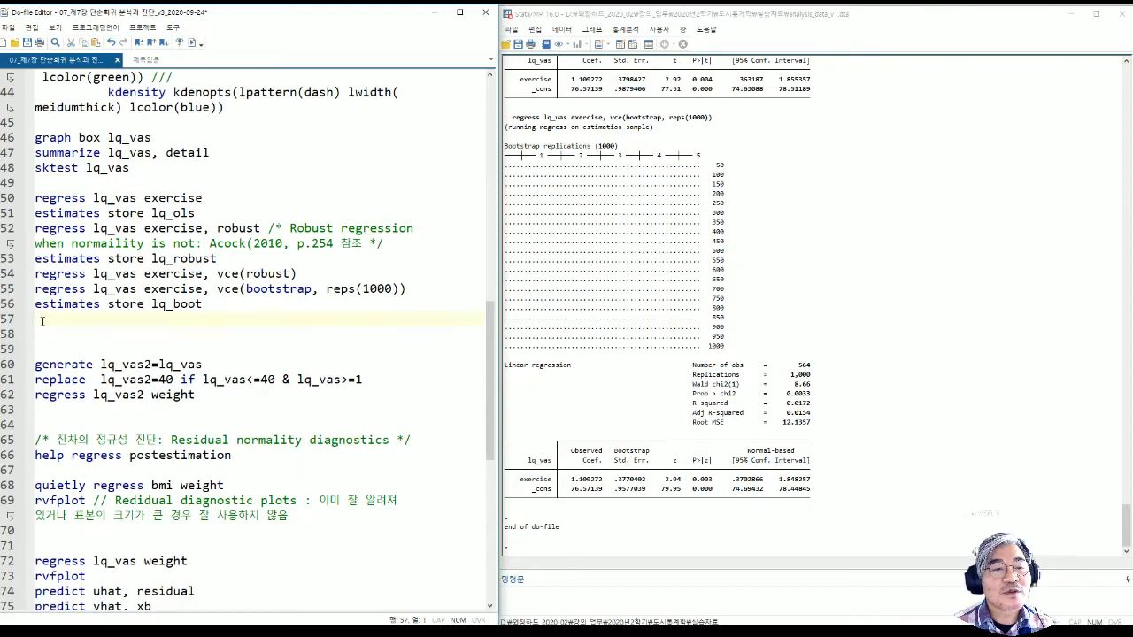
{"action": "key", "text": "ctrl+v"}
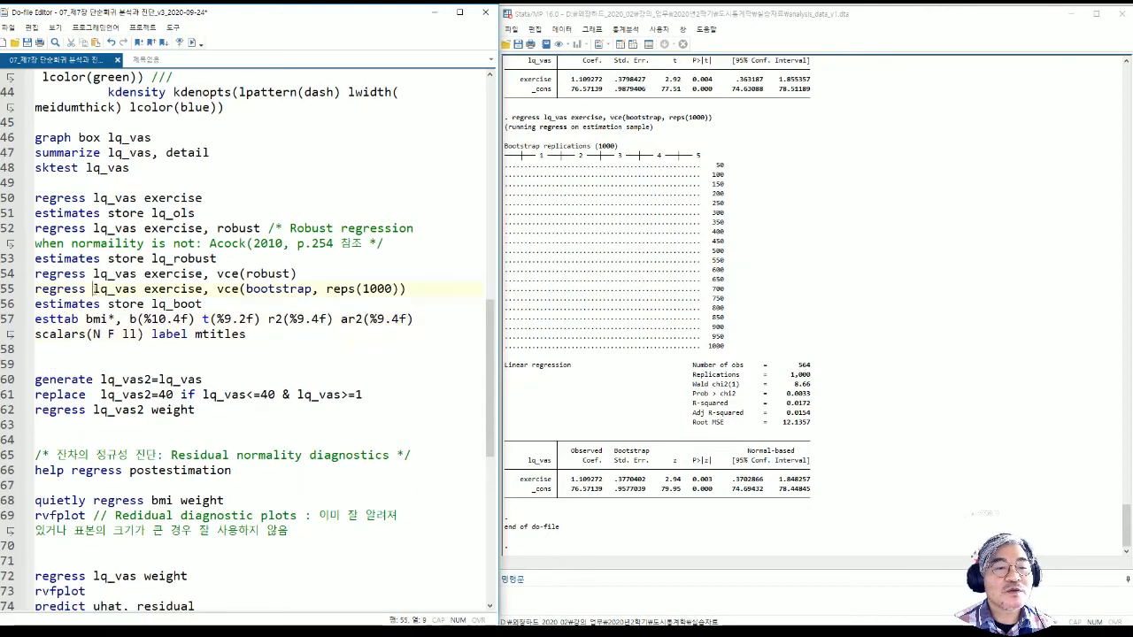
Change the model list in the copied esttab command on line 57 from bmi* to lq_*.
{"action": "left_click_drag", "start_coordinate": [93, 290], "coordinate": [115, 291]}
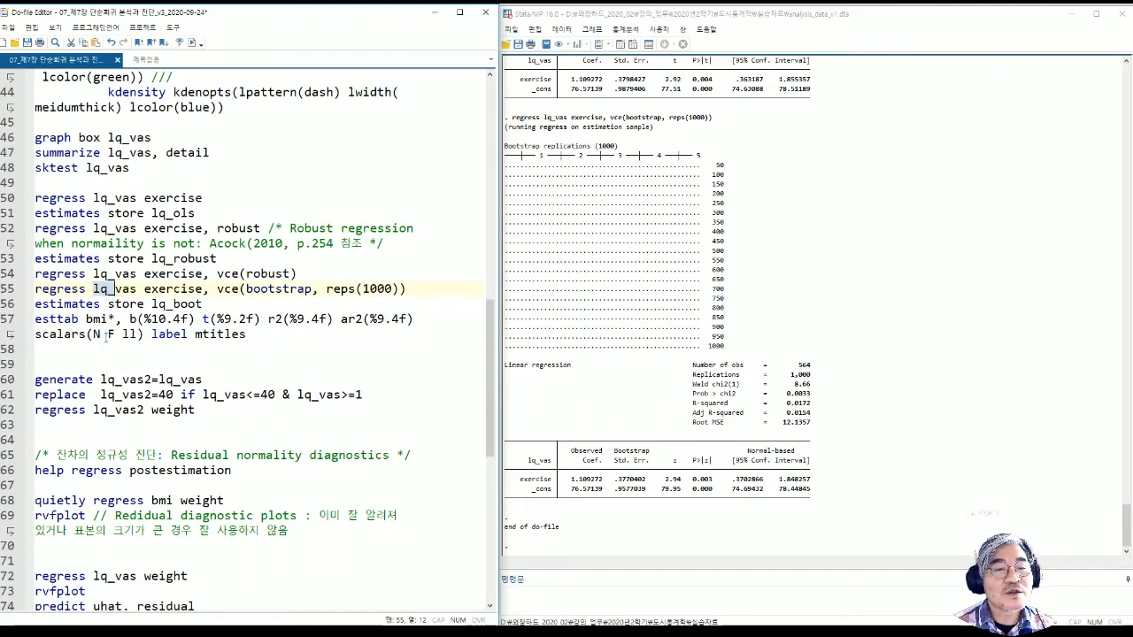
{"action": "left_click_drag", "start_coordinate": [86, 319], "coordinate": [110, 319]}
{"action": "key", "text": "ctrl+v"}
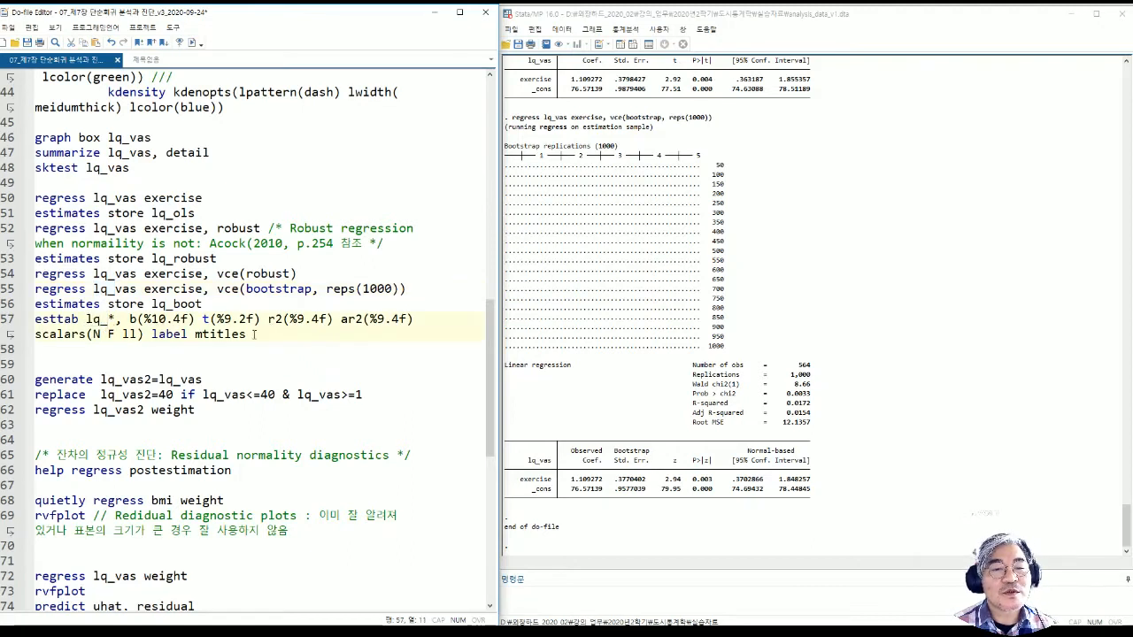
Run lines 50 to 57 and compare the t statistics, R-squared, adjusted R-squared and F rows across the OLS, robust and bootstrap models.
{"action": "left_click_drag", "start_coordinate": [254, 334], "coordinate": [31, 196]}
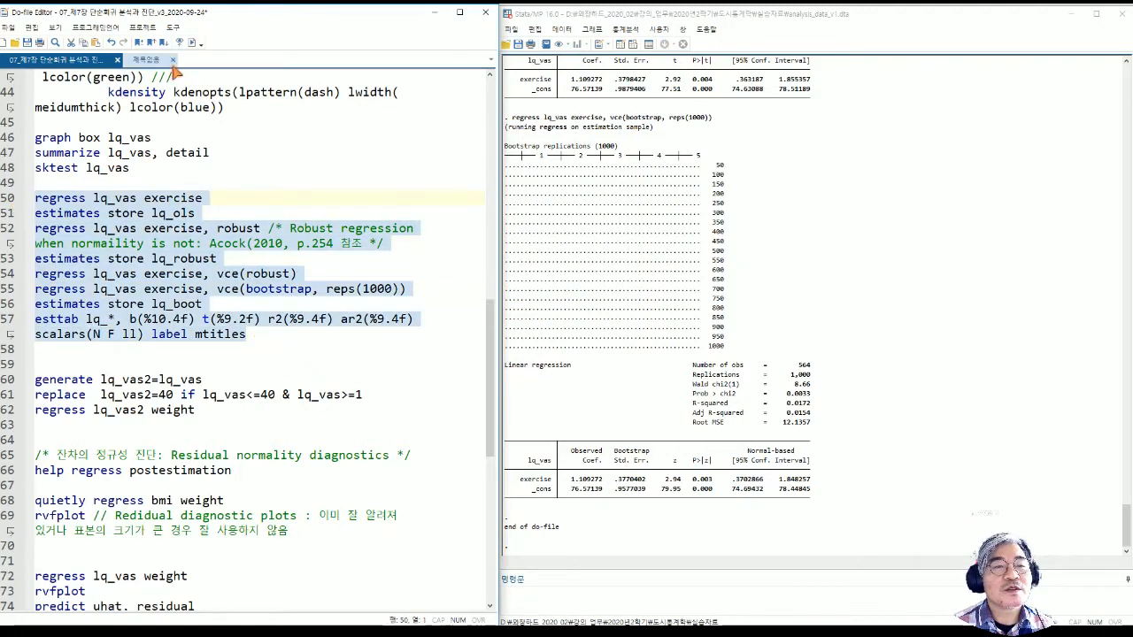
{"action": "left_click", "coordinate": [193, 43]}
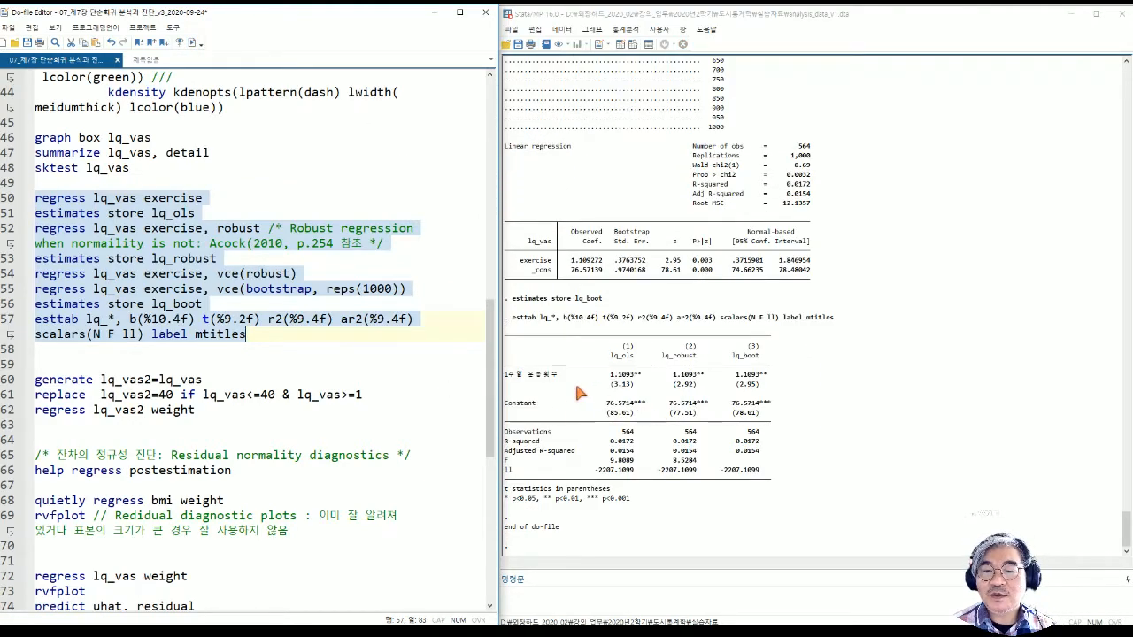
{"action": "left_click_drag", "start_coordinate": [611, 384], "coordinate": [763, 400]}
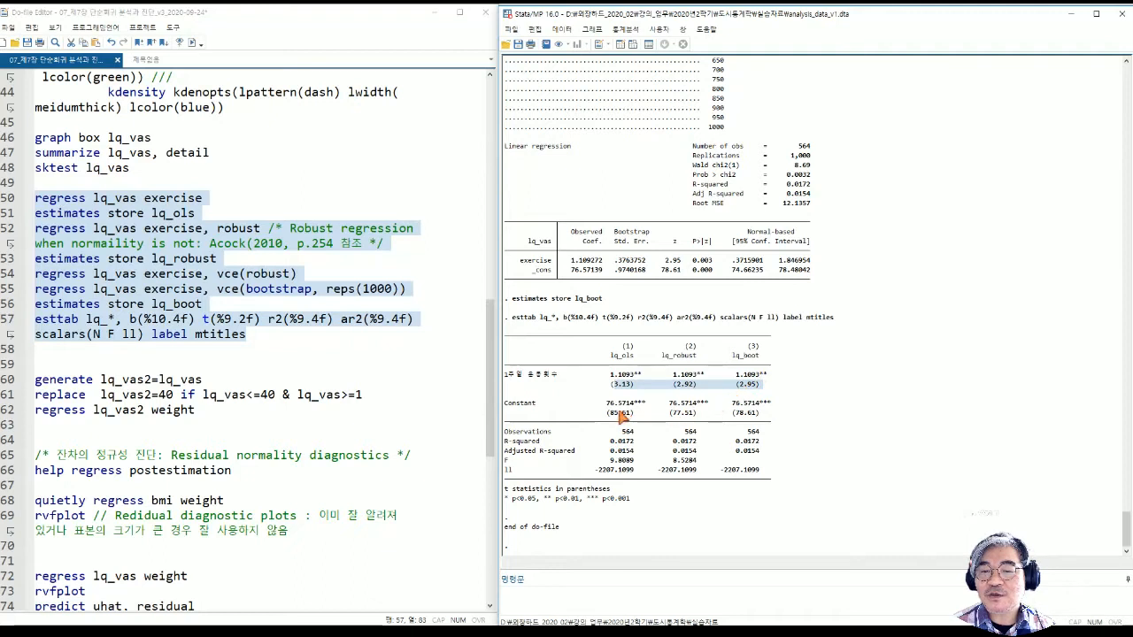
{"action": "left_click_drag", "start_coordinate": [619, 414], "coordinate": [769, 418]}
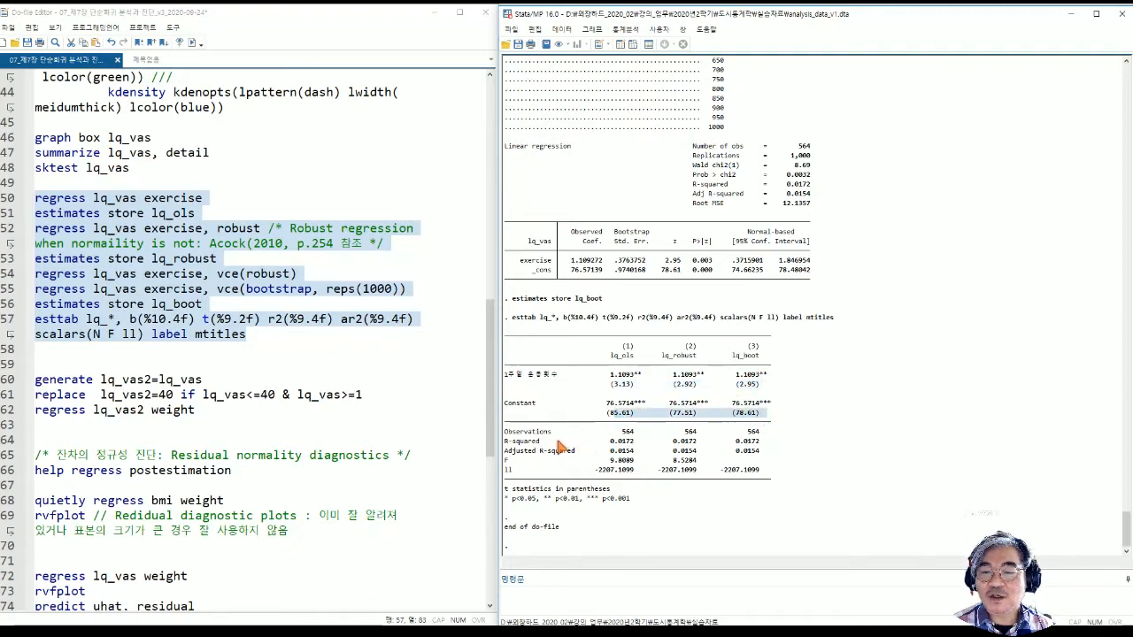
{"action": "left_click_drag", "start_coordinate": [545, 443], "coordinate": [779, 443]}
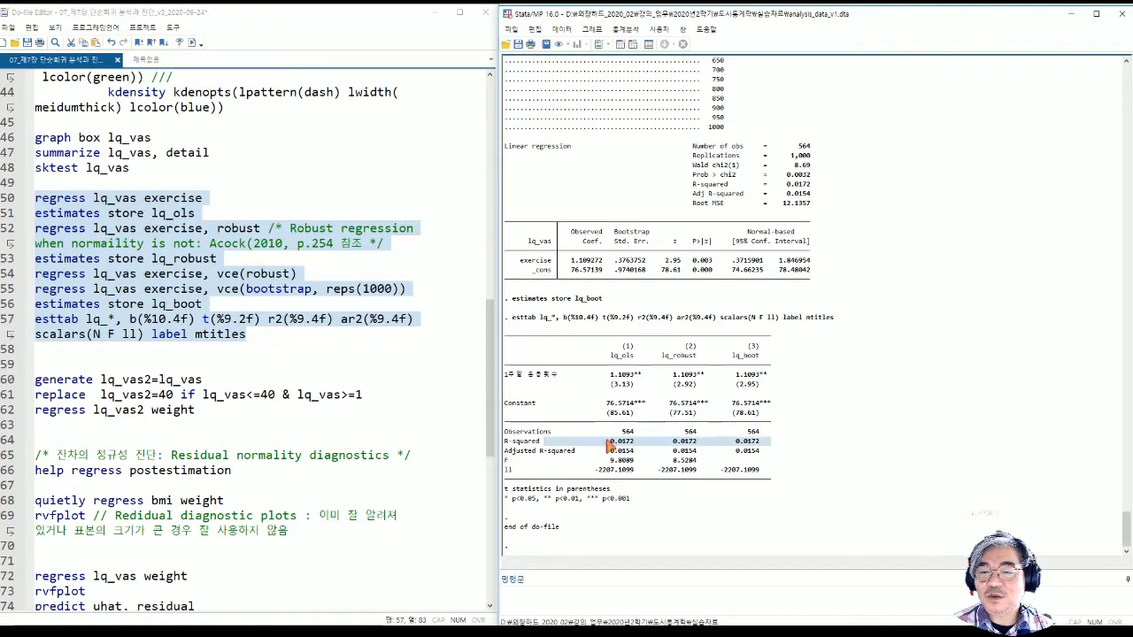
{"action": "left_click_drag", "start_coordinate": [556, 452], "coordinate": [771, 446]}
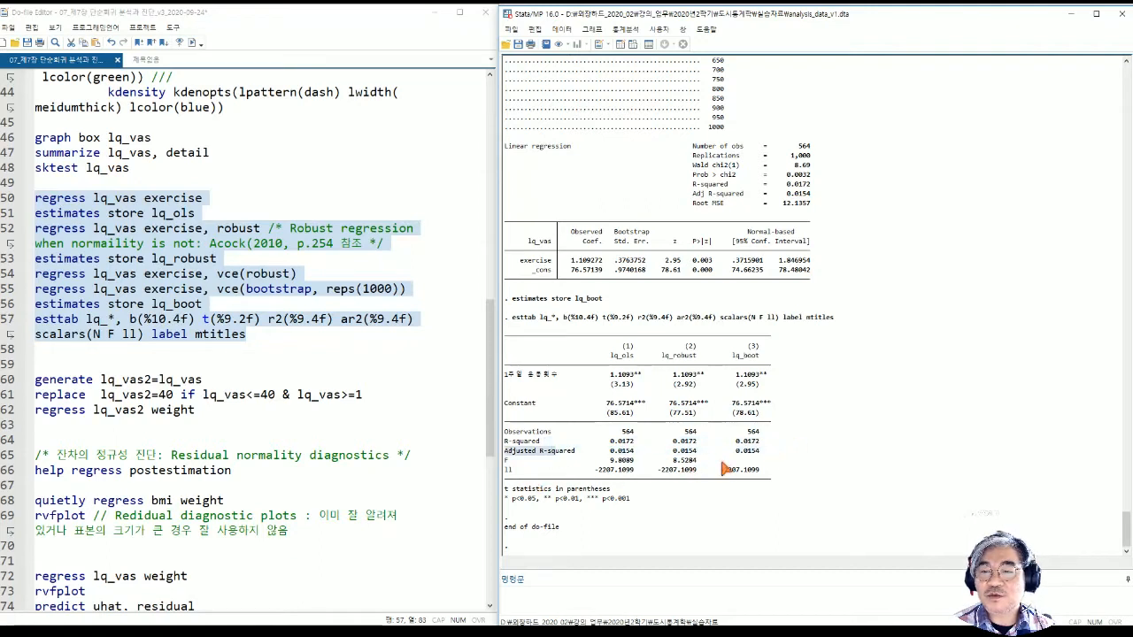
{"action": "left_click_drag", "start_coordinate": [597, 462], "coordinate": [724, 469]}
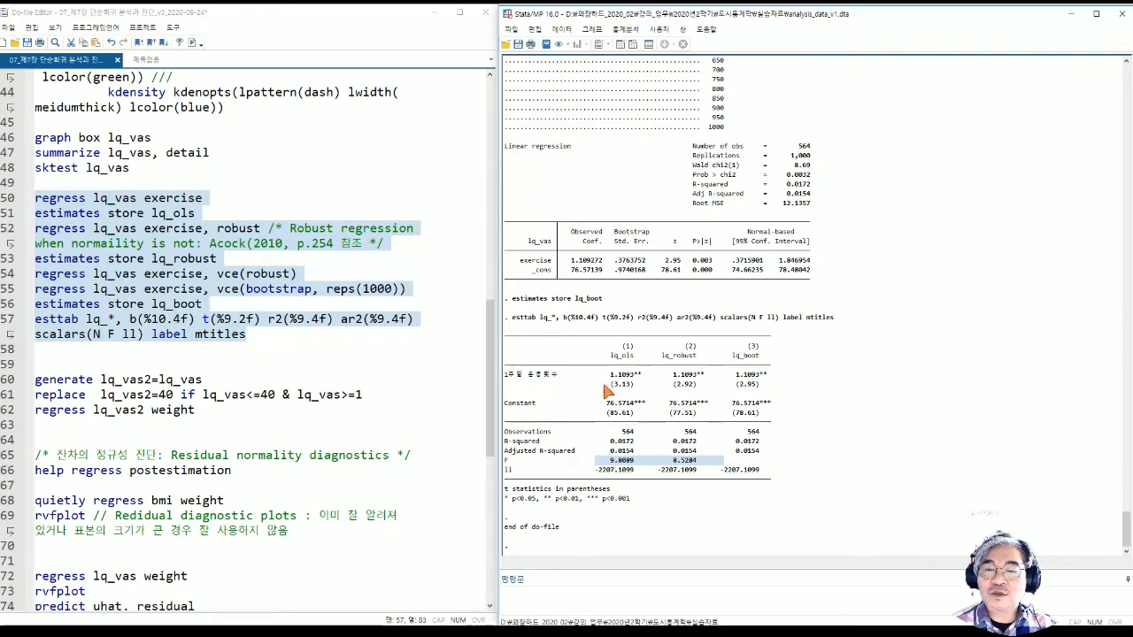
{"action": "left_click_drag", "start_coordinate": [607, 390], "coordinate": [755, 386]}
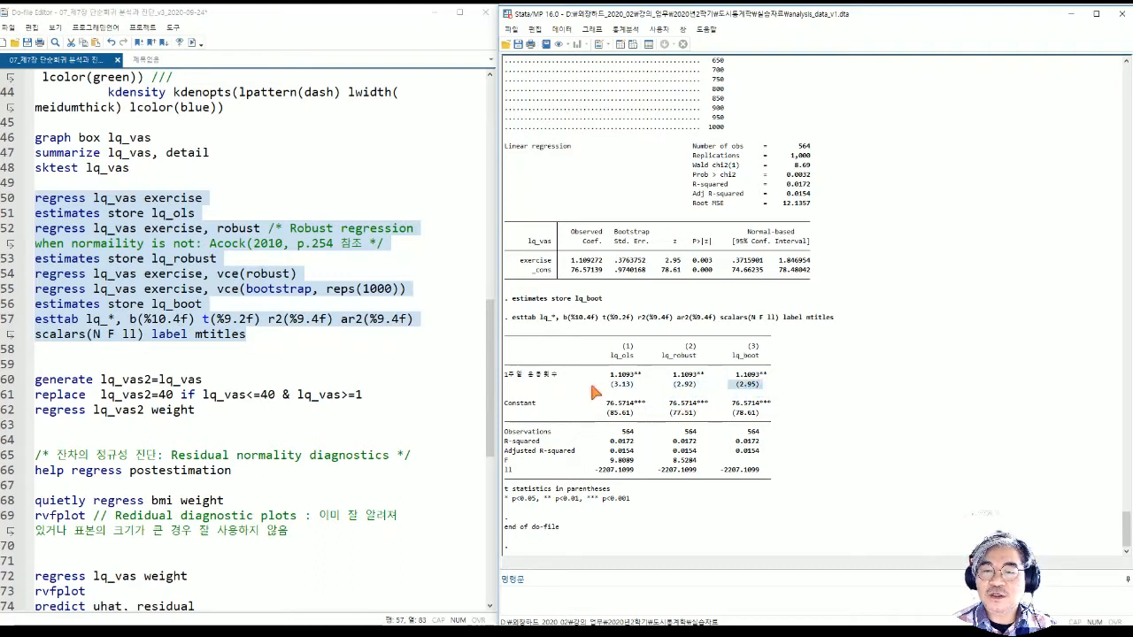
{"action": "left_click_drag", "start_coordinate": [592, 386], "coordinate": [772, 391]}
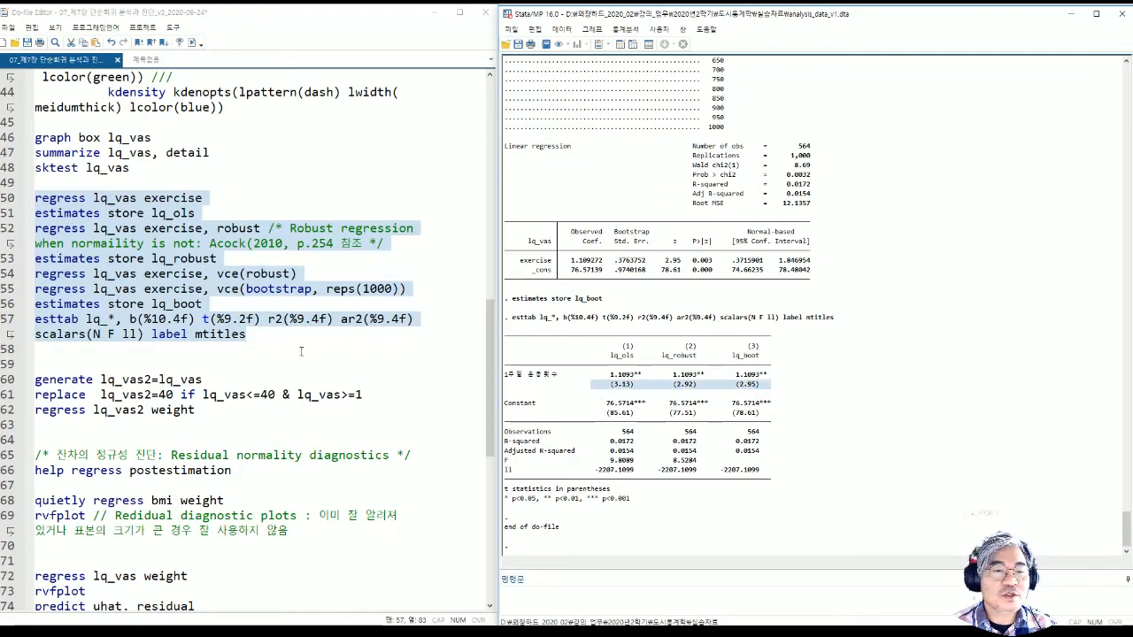
Run only the generate lq_vas2=lq_vas command on line 60.
{"action": "left_click", "coordinate": [148, 351]}
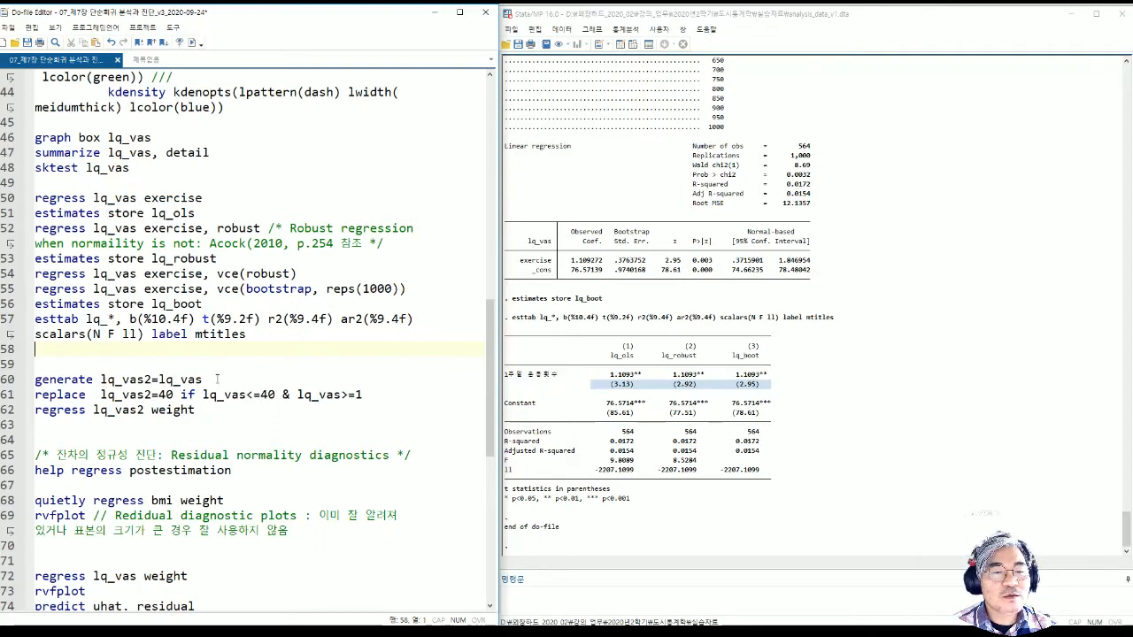
{"action": "key", "text": "Down"}
{"action": "key", "text": "Down"}
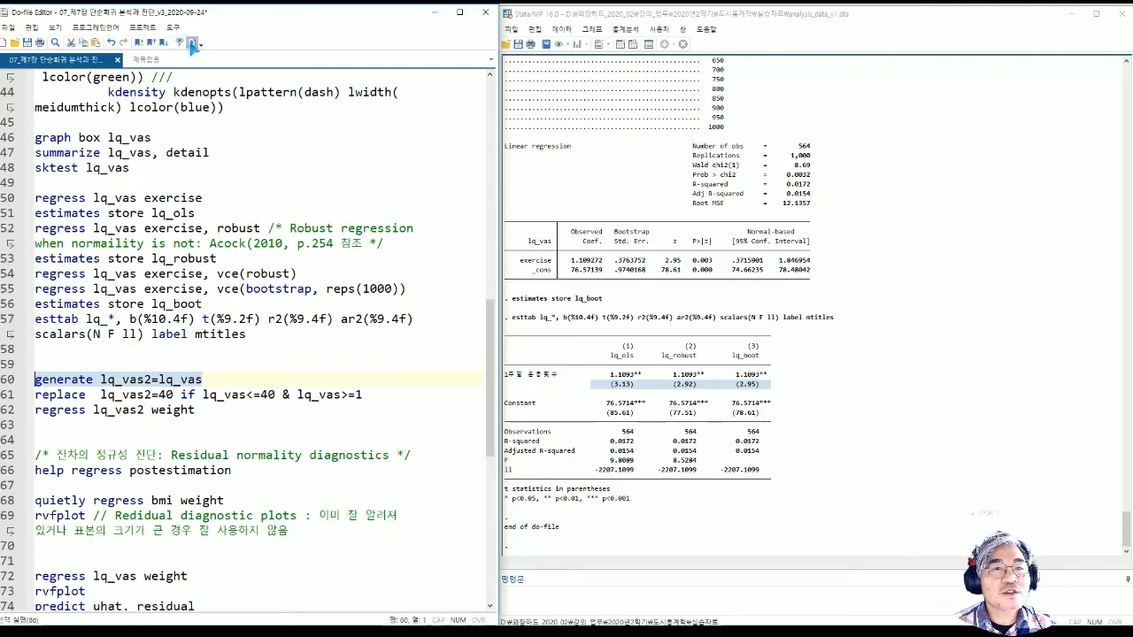
{"action": "left_click", "coordinate": [192, 45]}
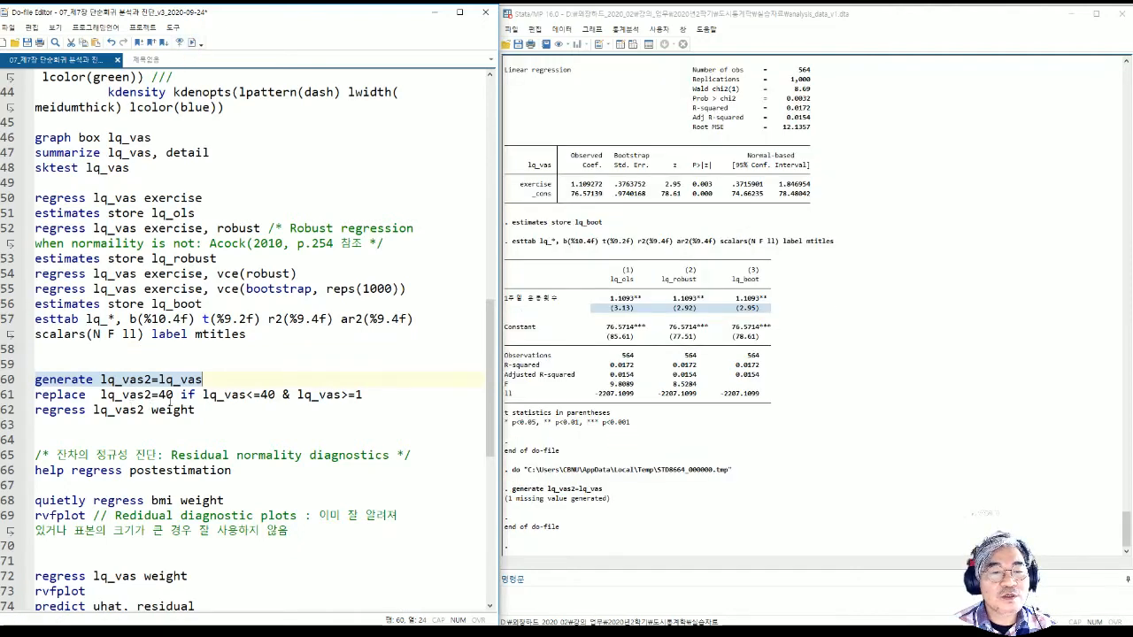
Delete the lq_vas2 generate, replace and regress commands and the surplus blank lines before the residual normality comment.
{"action": "left_click_drag", "start_coordinate": [156, 395], "coordinate": [35, 363]}
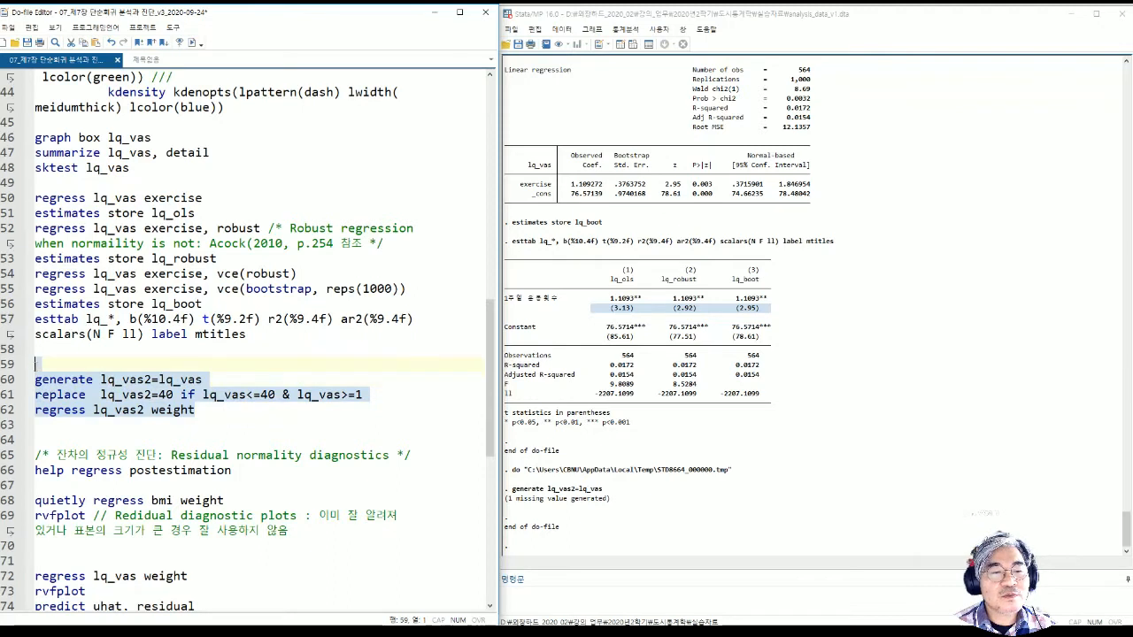
{"action": "key", "text": "Delete"}
{"action": "key", "text": "Delete"}
{"action": "key", "text": "Delete"}
{"action": "key", "text": "Delete"}
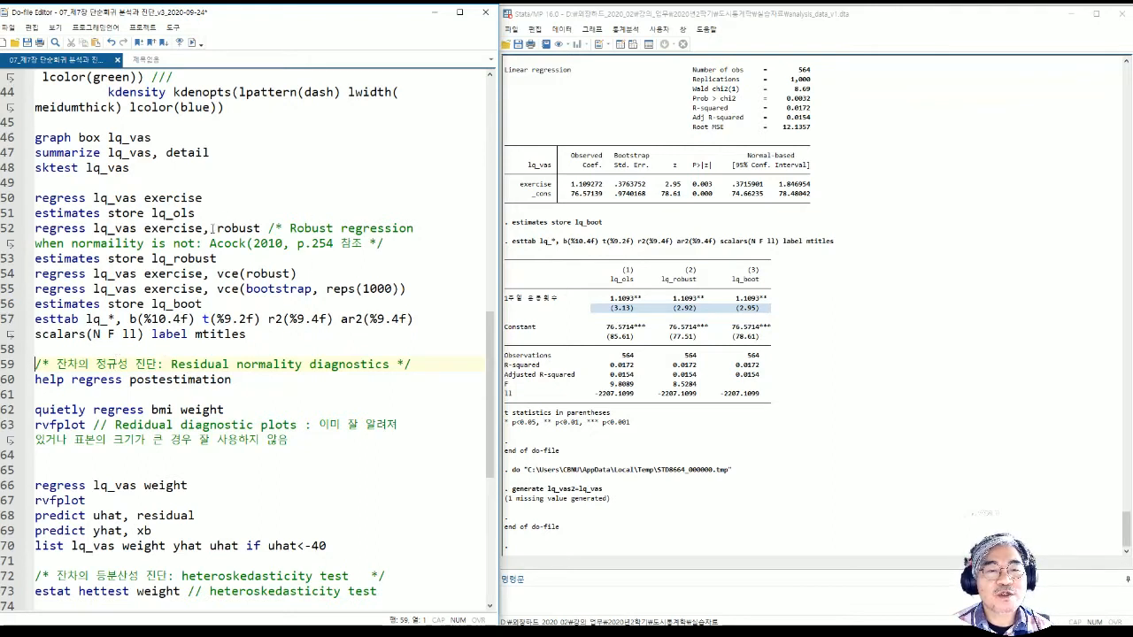
{"action": "left_click_drag", "start_coordinate": [213, 229], "coordinate": [261, 228]}
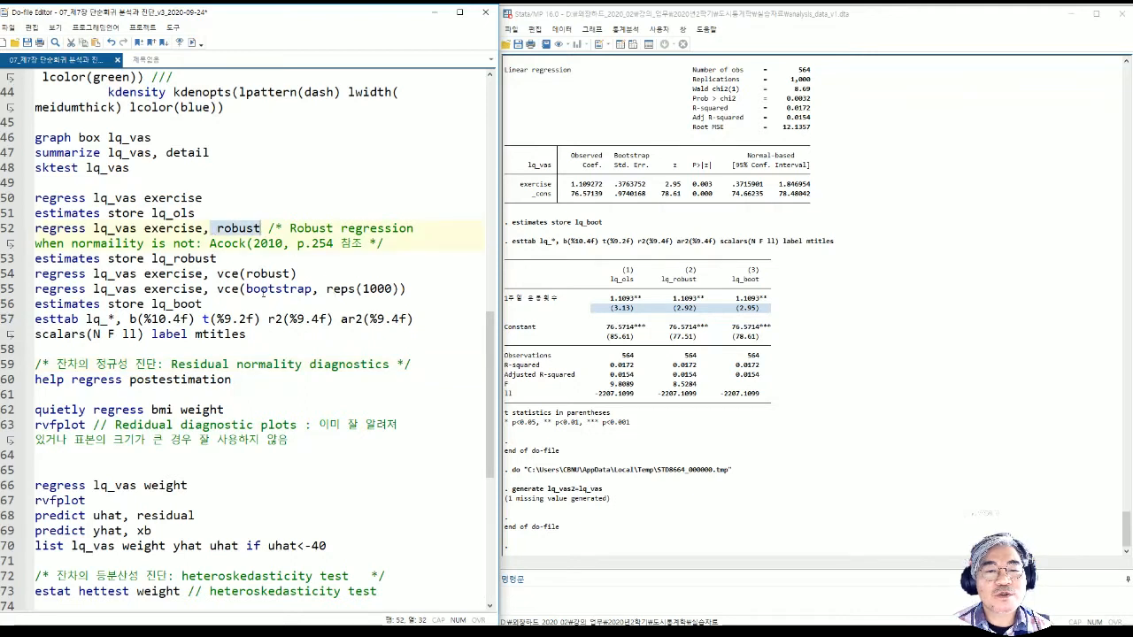
{"action": "left_click_drag", "start_coordinate": [246, 290], "coordinate": [311, 290]}
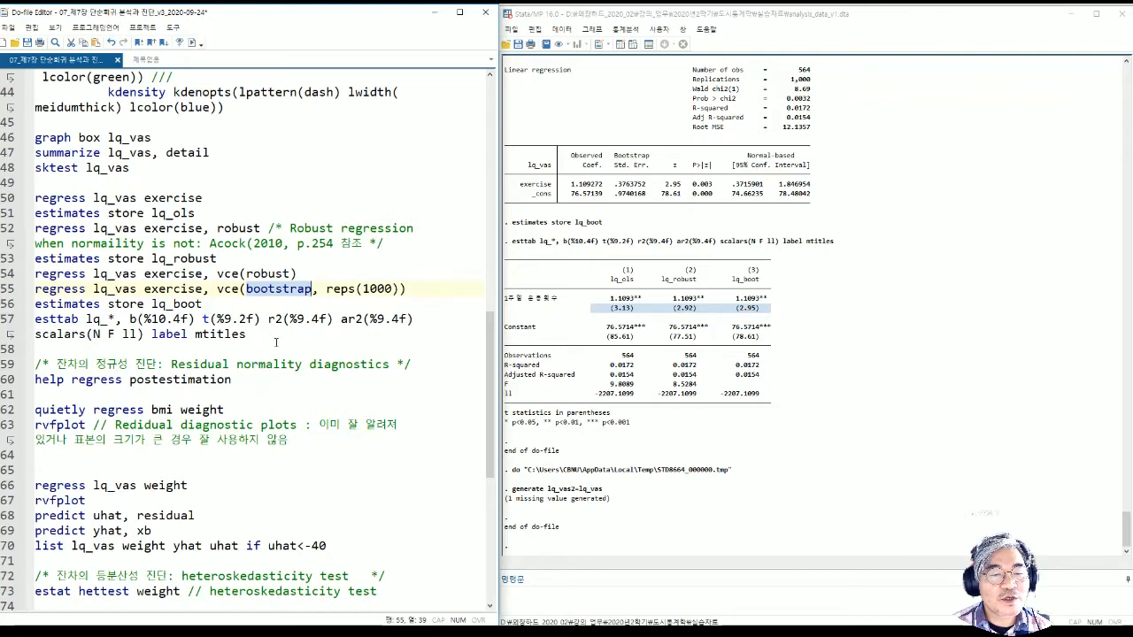
{"action": "scroll", "coordinate": [276, 343], "scroll_direction": "down", "scroll_amount": 3}
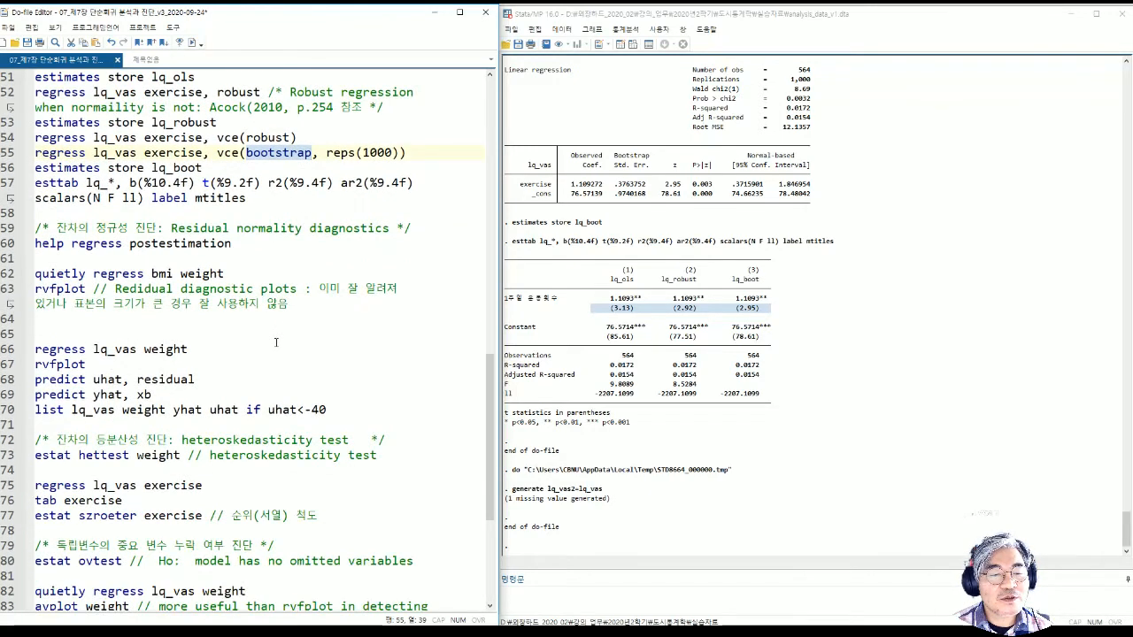
{"action": "scroll", "coordinate": [277, 342], "scroll_direction": "up", "scroll_amount": 2}
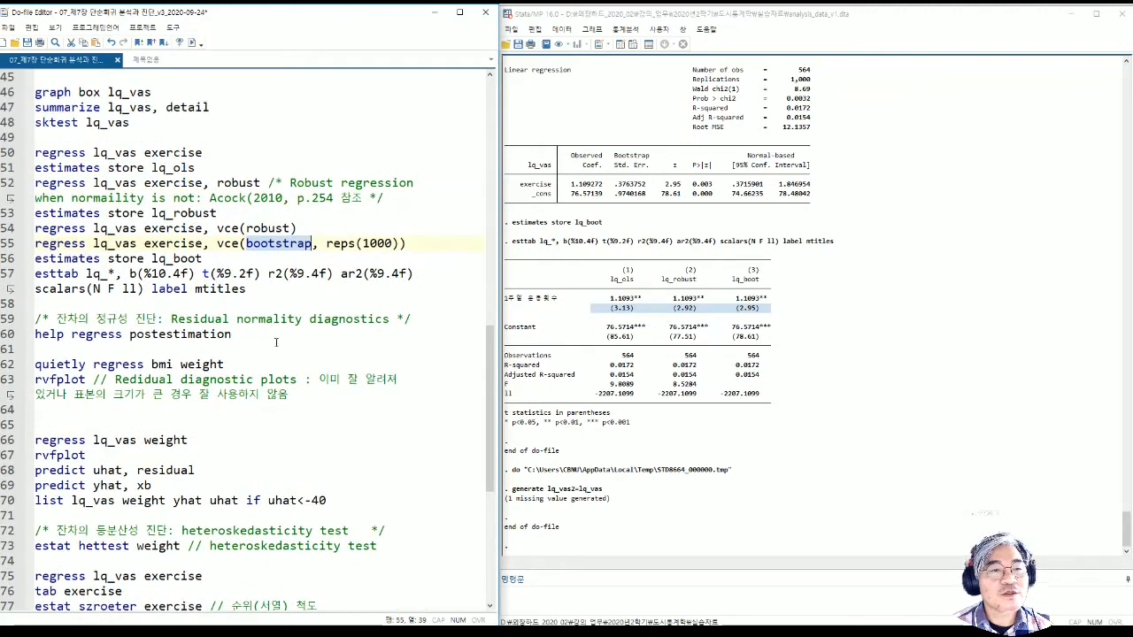
Insert the command ladder exercise on line 59, with a blank line between it and the esttab command and another before the residual normality comment.
{"action": "left_click", "coordinate": [42, 304]}
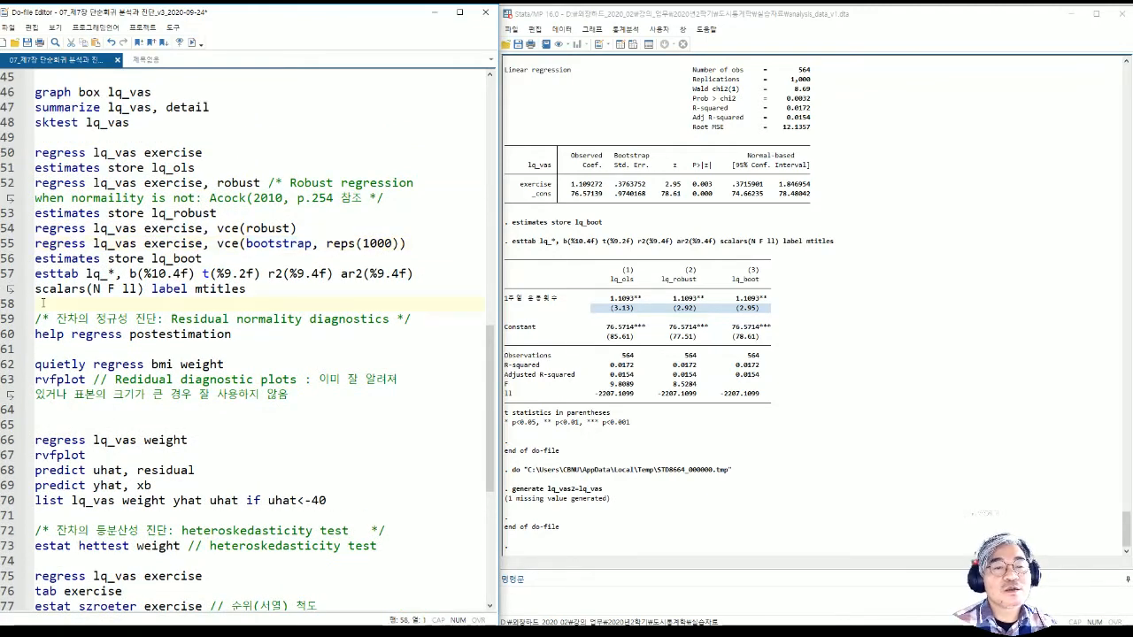
{"action": "key", "text": "Return"}
{"action": "key", "text": "Return"}
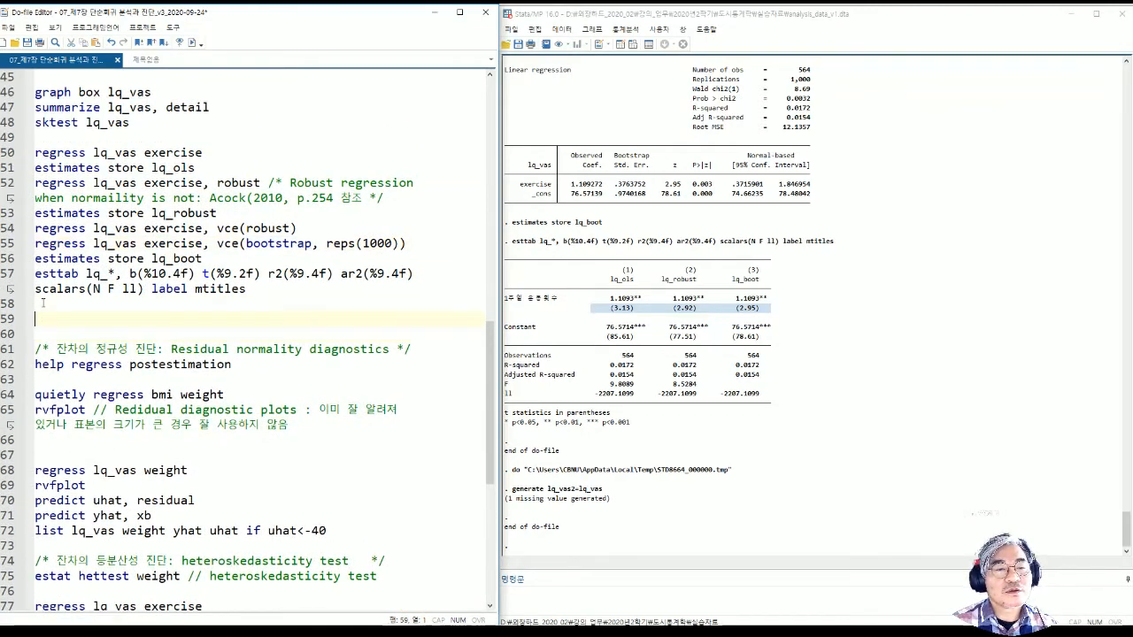
{"action": "type", "text": "ladder "}
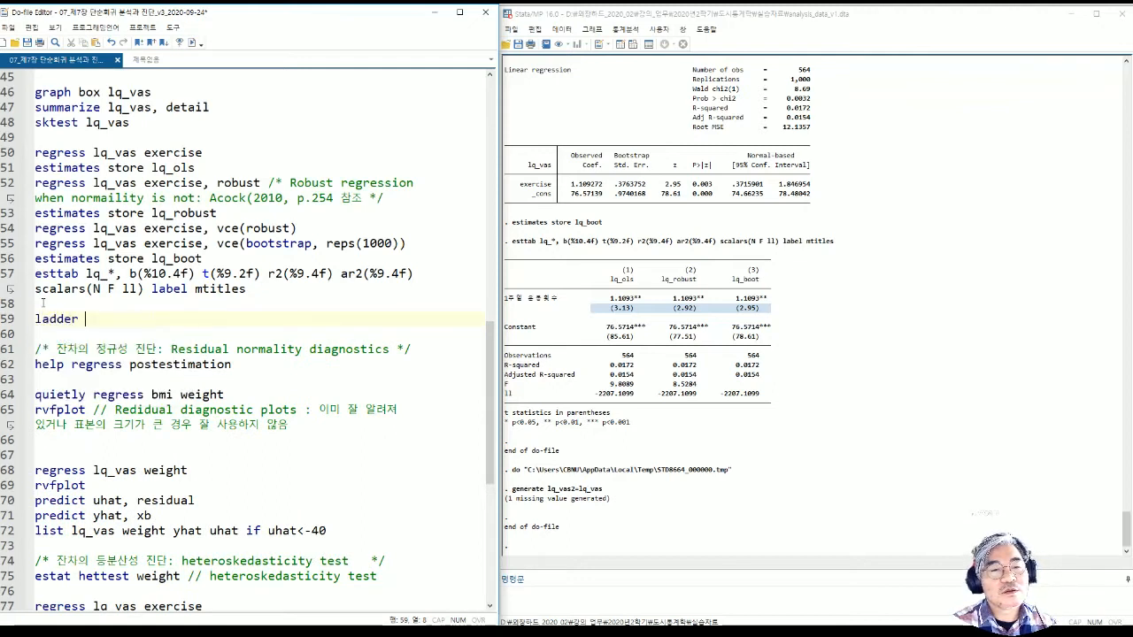
{"action": "type", "text": "exer"}
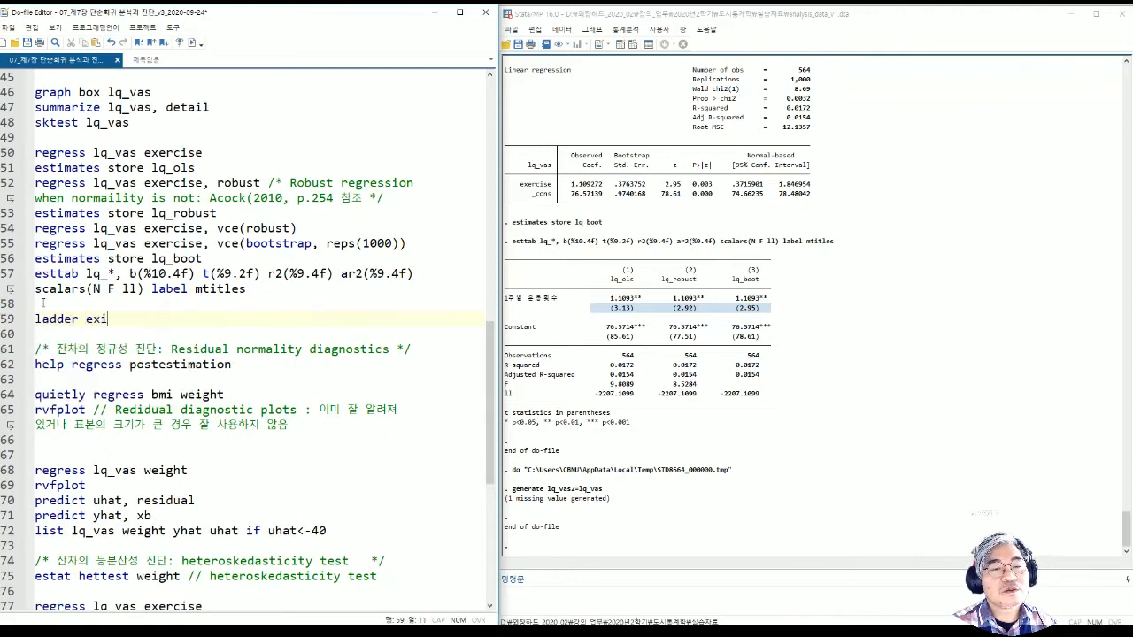
{"action": "type", "text": "cise"}
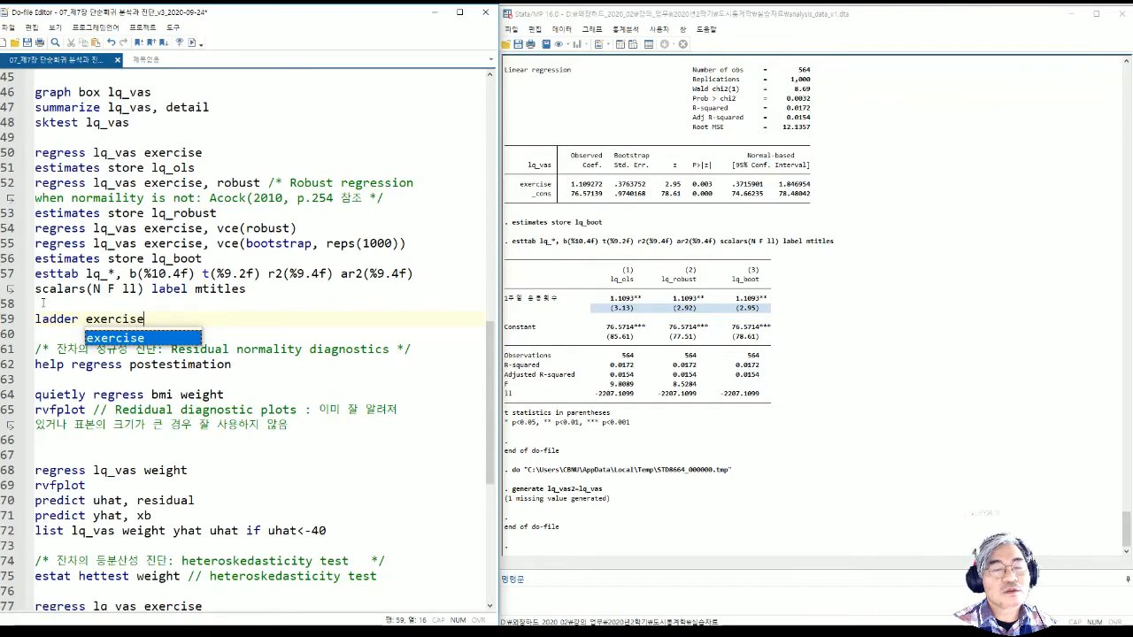
Run the ladder exercise command and review the square root and log entries in its transformation table.
{"action": "key", "text": "shift+Home"}
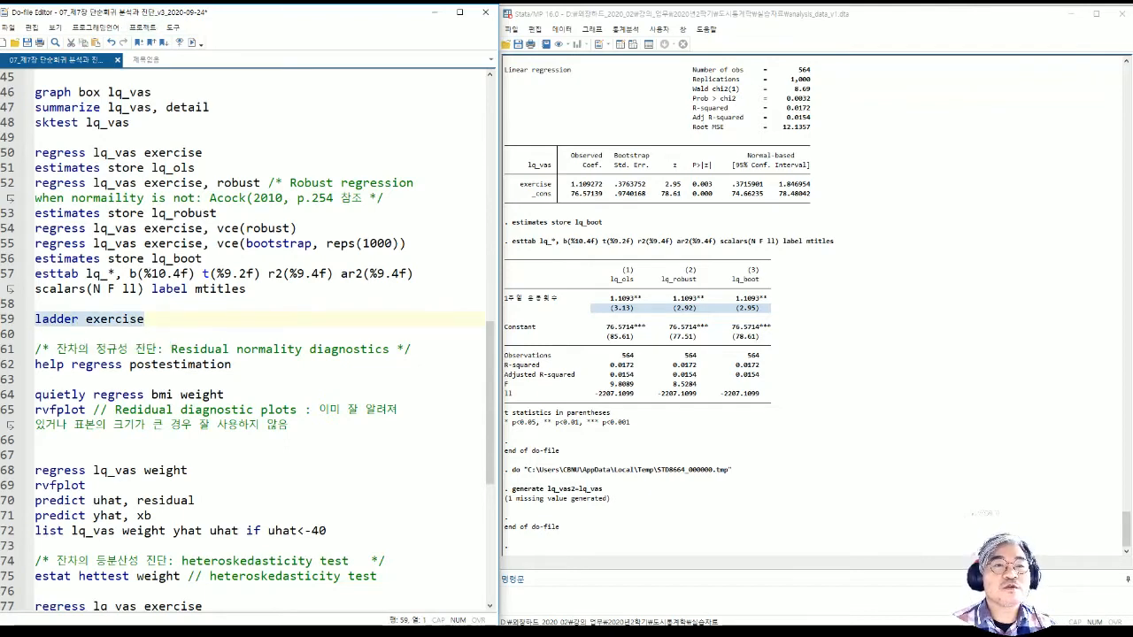
{"action": "left_click", "coordinate": [192, 42]}
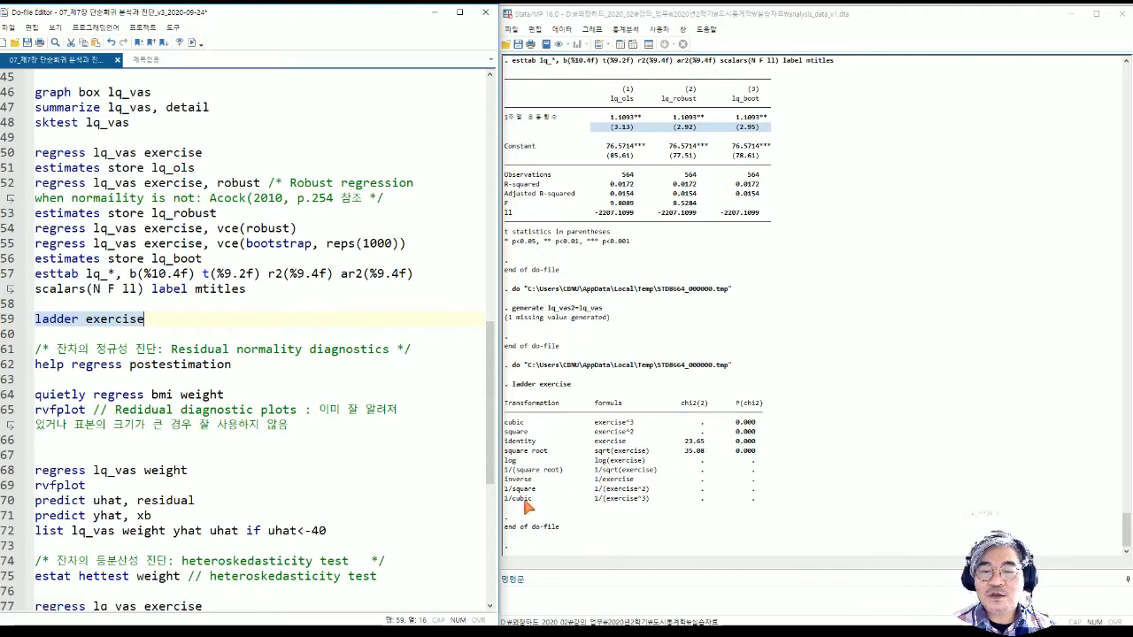
{"action": "left_click", "coordinate": [510, 428]}
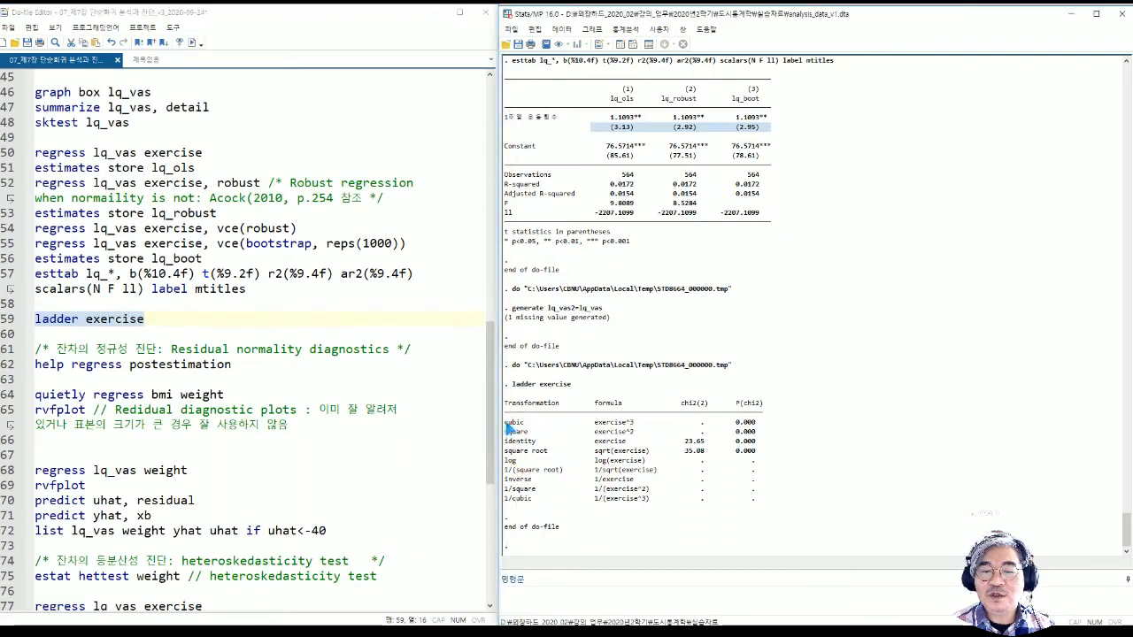
{"action": "left_click", "coordinate": [510, 429]}
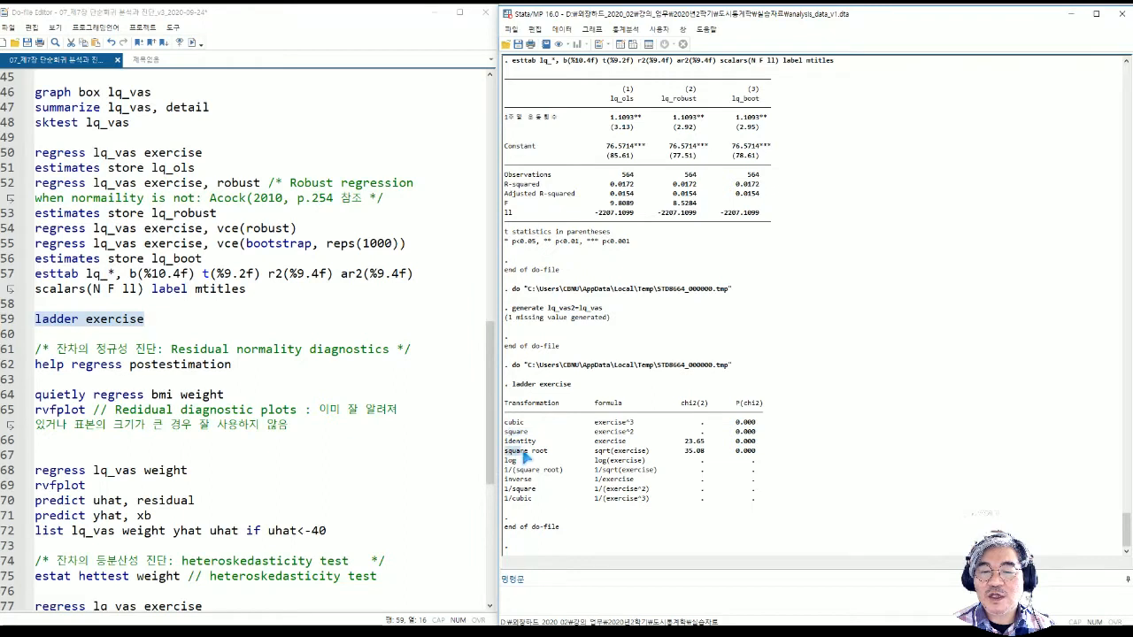
{"action": "mouse_move", "coordinate": [522, 452]}
{"action": "left_mouse_down"}
{"action": "mouse_move", "coordinate": [548, 452]}
{"action": "mouse_move", "coordinate": [535, 460]}
{"action": "left_mouse_up"}
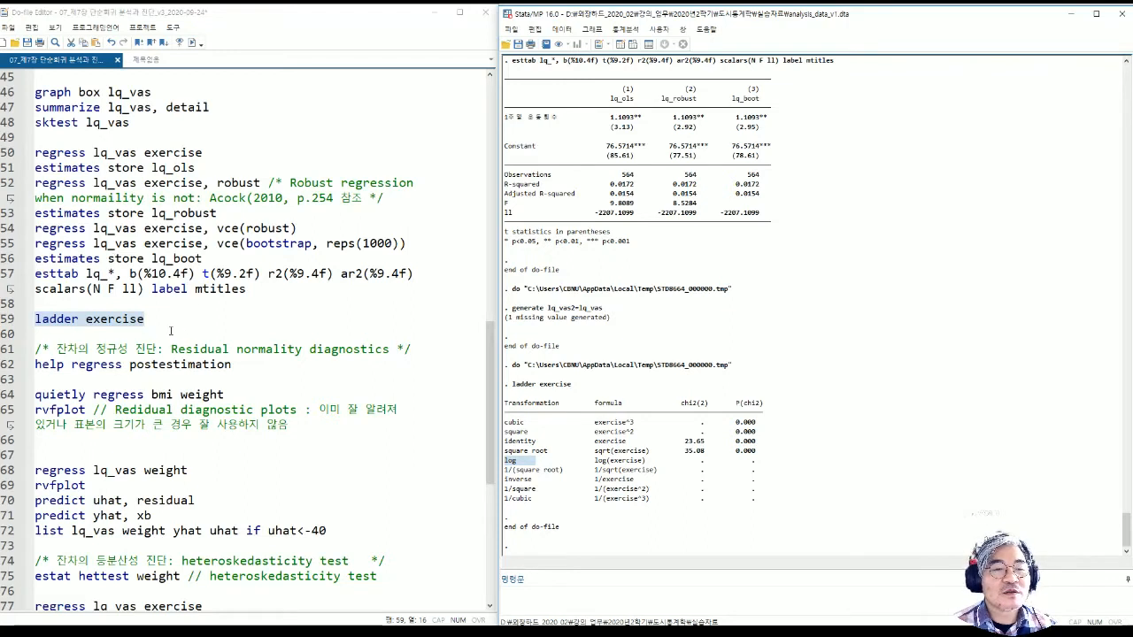
Replace exercise with lq_vas in the ladder command, copying the variable name from the regress command on line 54.
{"action": "left_click", "coordinate": [96, 229]}
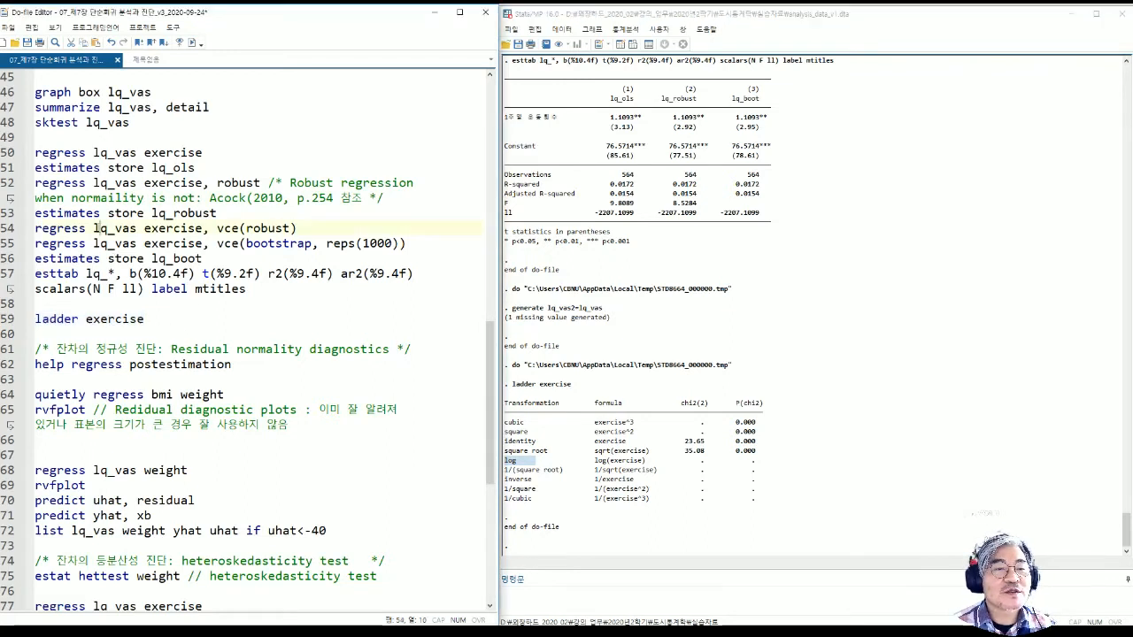
{"action": "left_click", "coordinate": [87, 228]}
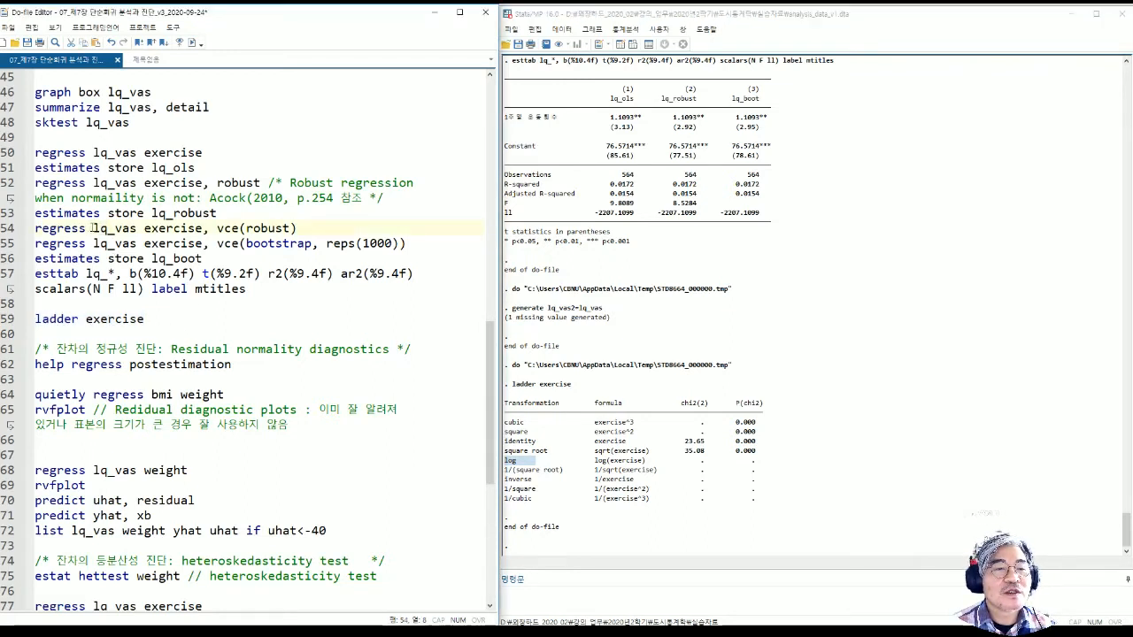
{"action": "left_click_drag", "start_coordinate": [92, 228], "coordinate": [136, 230]}
{"action": "key", "text": "ctrl+c"}
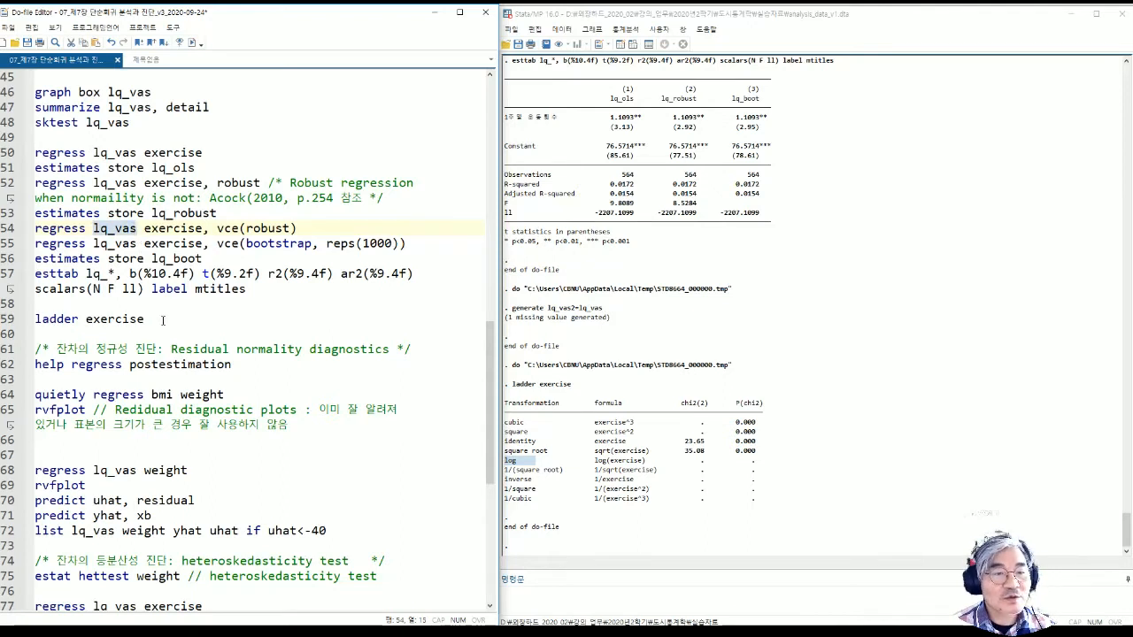
{"action": "left_click_drag", "start_coordinate": [163, 320], "coordinate": [86, 320]}
{"action": "key", "text": "ctrl+v"}
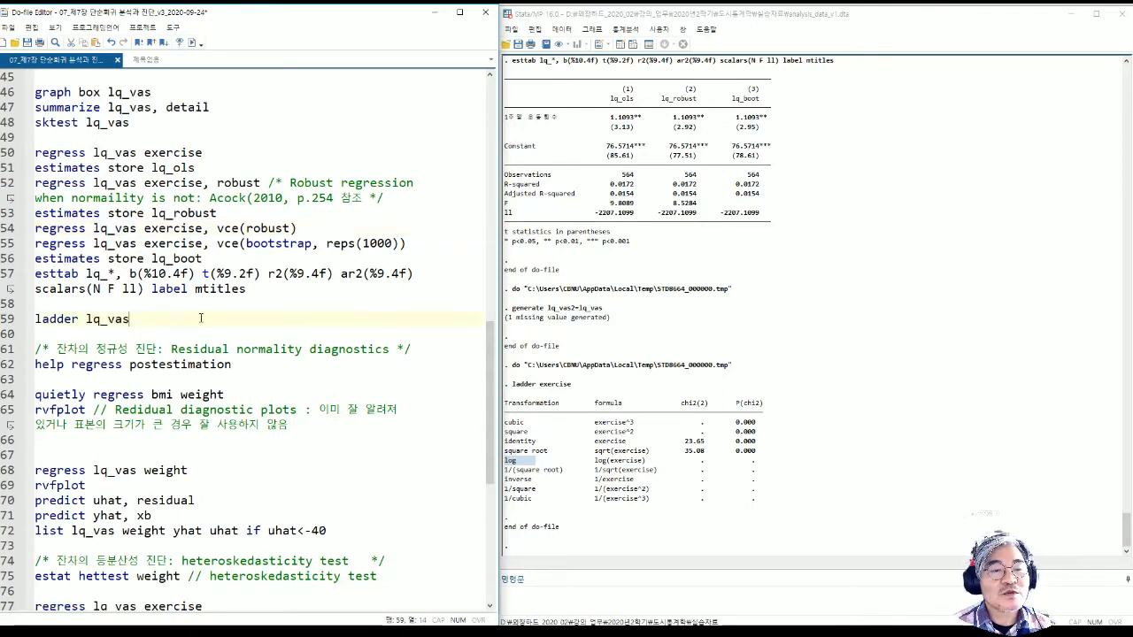
Run the ladder lq_vas command and check the cubic transformation row in its results.
{"action": "key", "text": "shift+Home"}
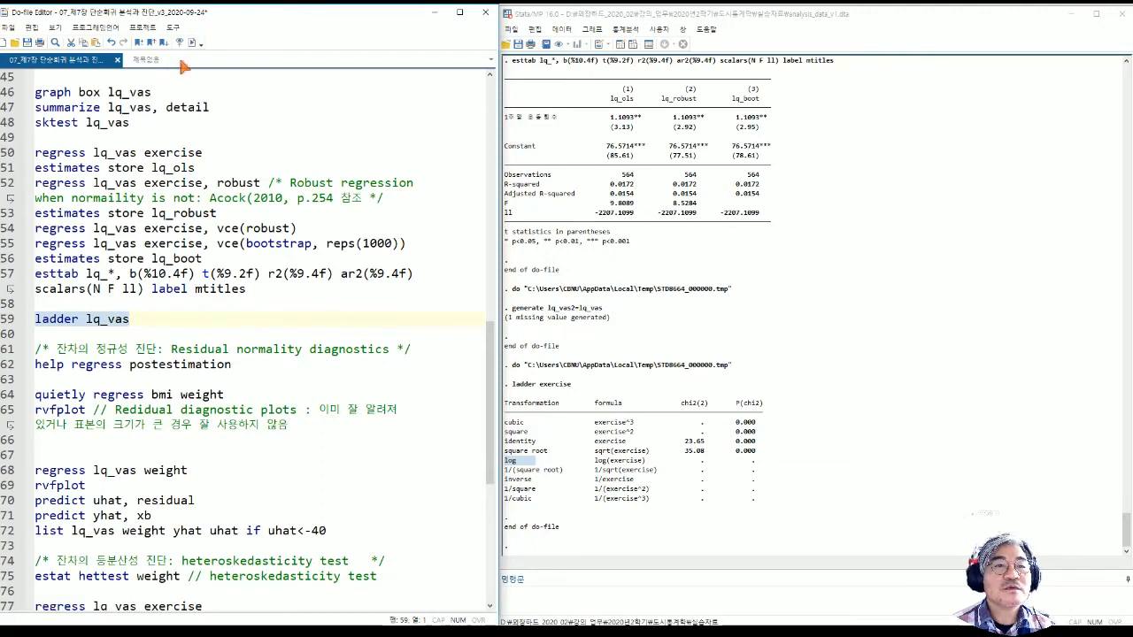
{"action": "left_click", "coordinate": [196, 43]}
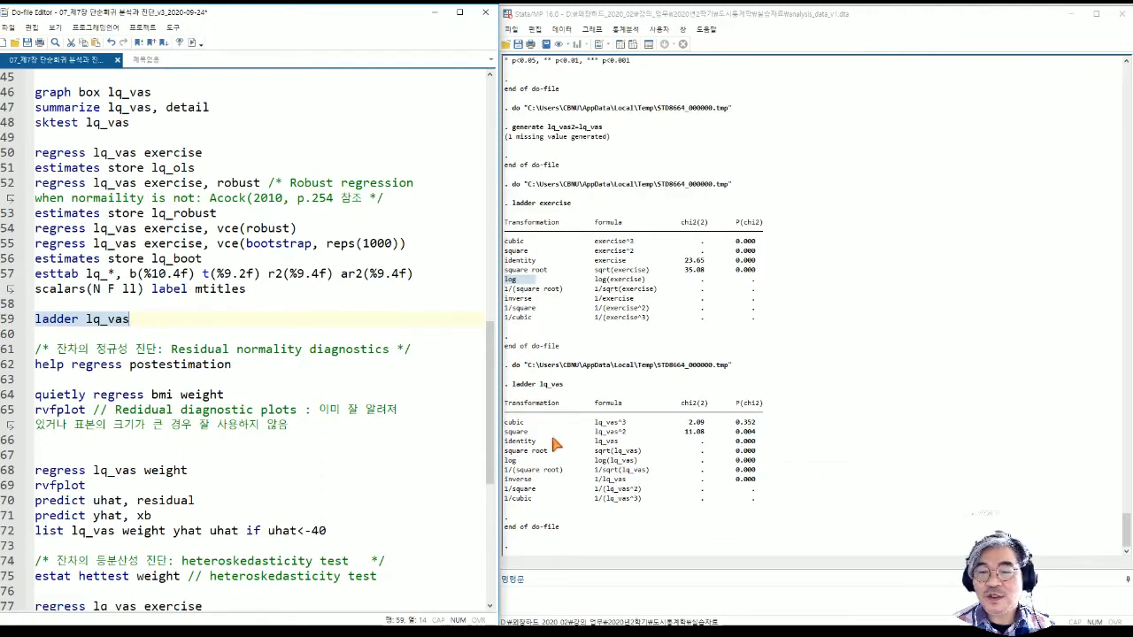
{"action": "left_click_drag", "start_coordinate": [505, 422], "coordinate": [759, 424]}
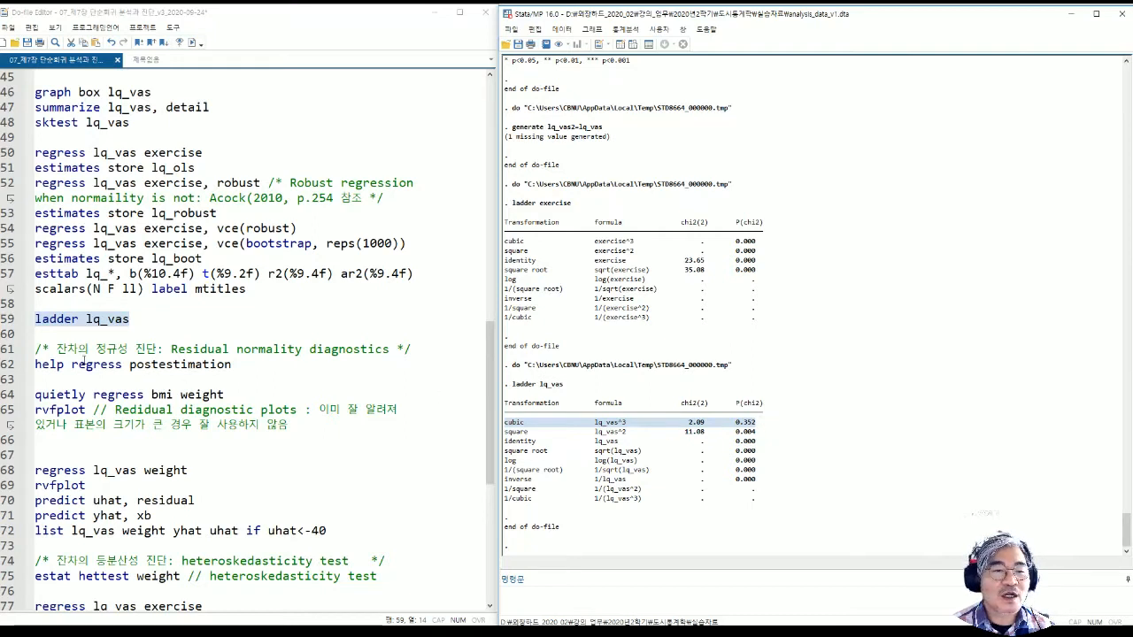
Add the command gen lq_vas3 = (lq_vas)^3 directly below the ladder lq_vas command.
{"action": "left_click", "coordinate": [146, 324]}
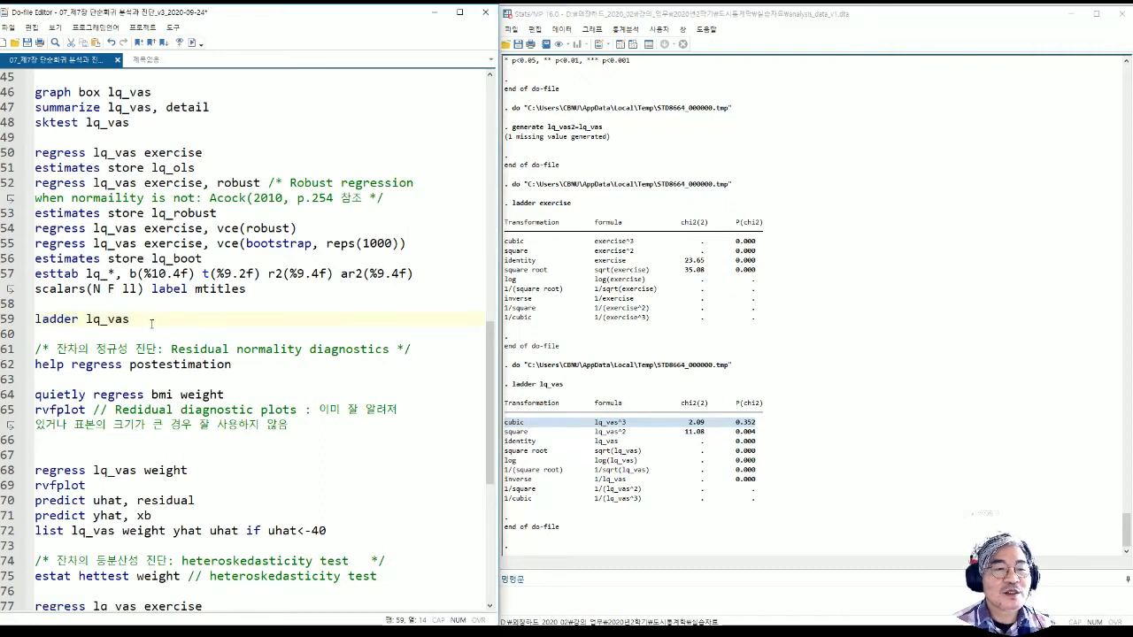
{"action": "key", "text": "Return"}
{"action": "type", "text": "gen "}
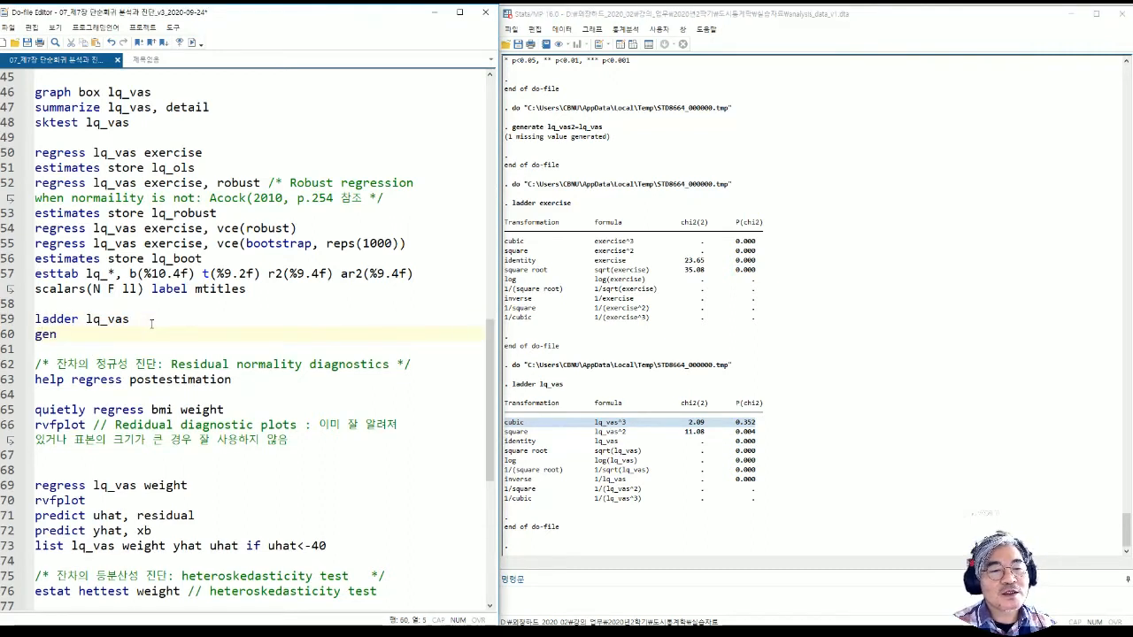
{"action": "type", "text": "lq"}
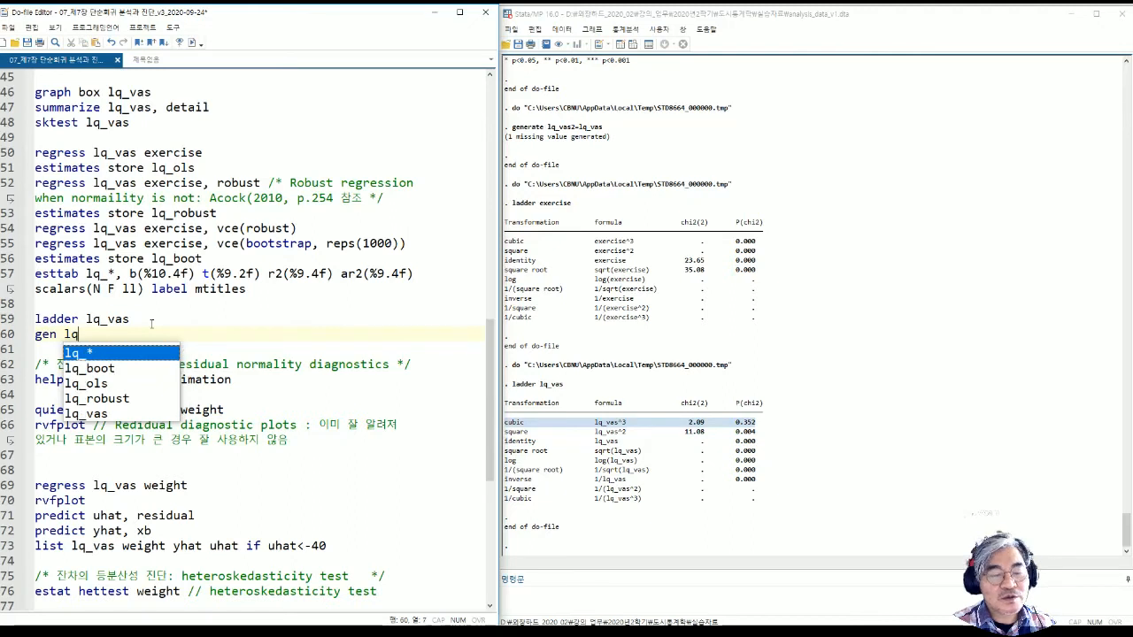
{"action": "type", "text": "_vas"}
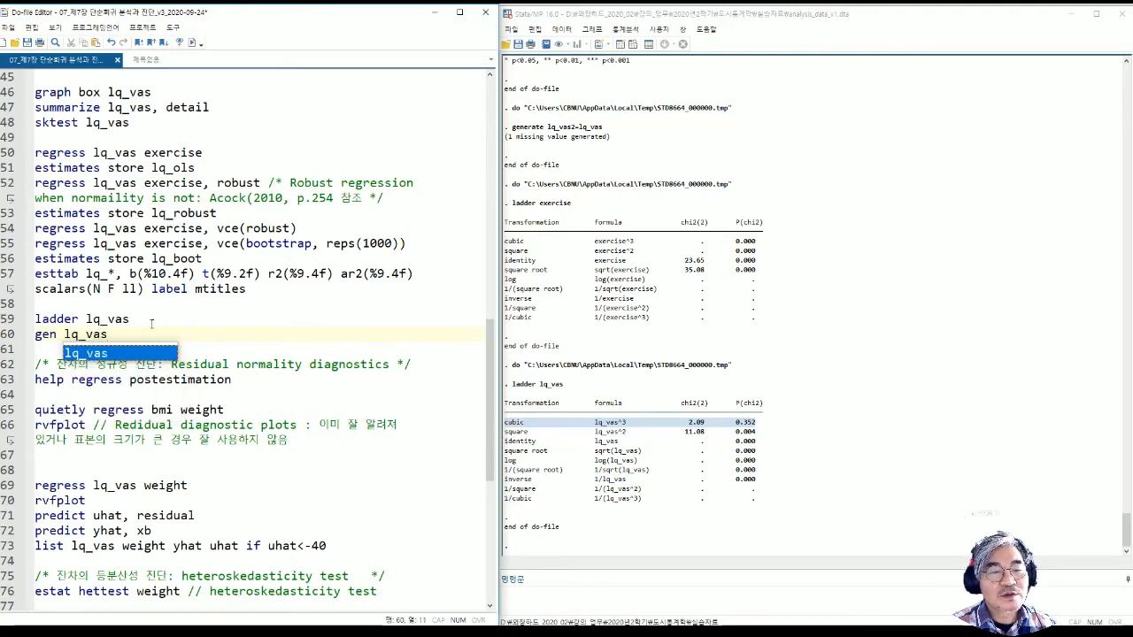
{"action": "type", "text": "3 = lq"}
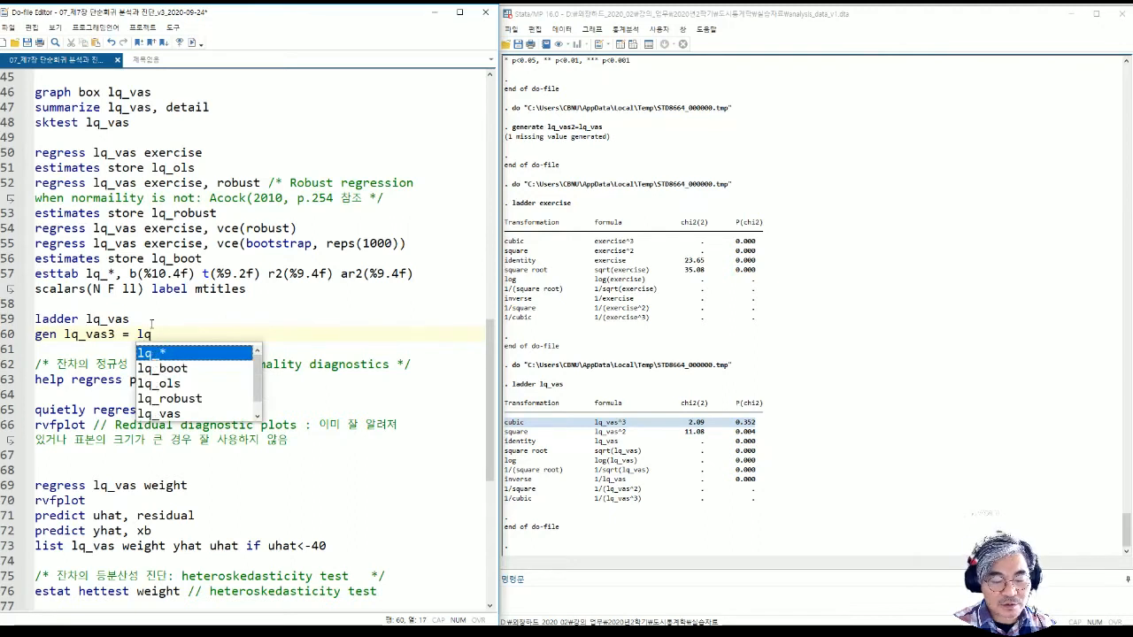
{"action": "type", "text": "_vas"}
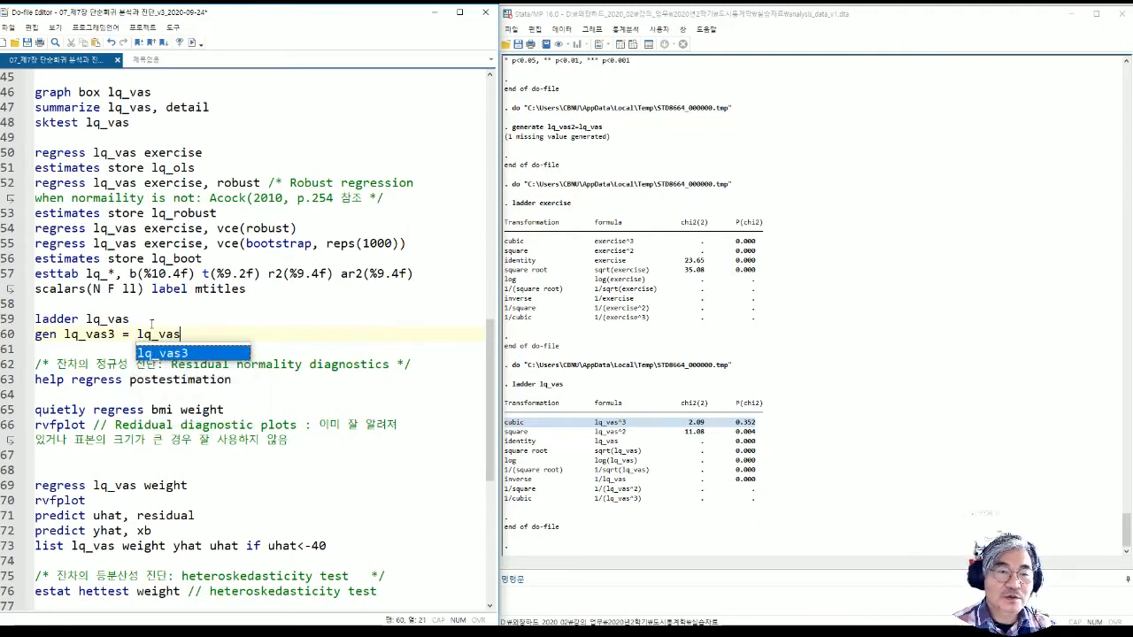
{"action": "key", "text": "Escape"}
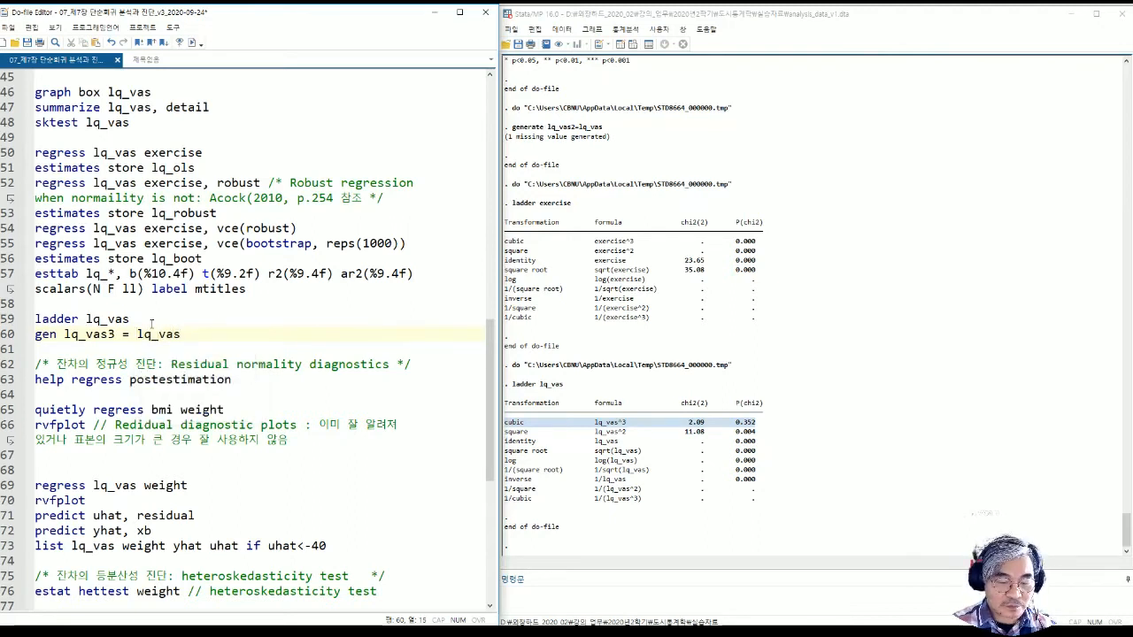
{"action": "key", "text": "ctrl+Left"}
{"action": "type", "text": "("}
{"action": "key", "text": "End"}
{"action": "type", "text": ")"}
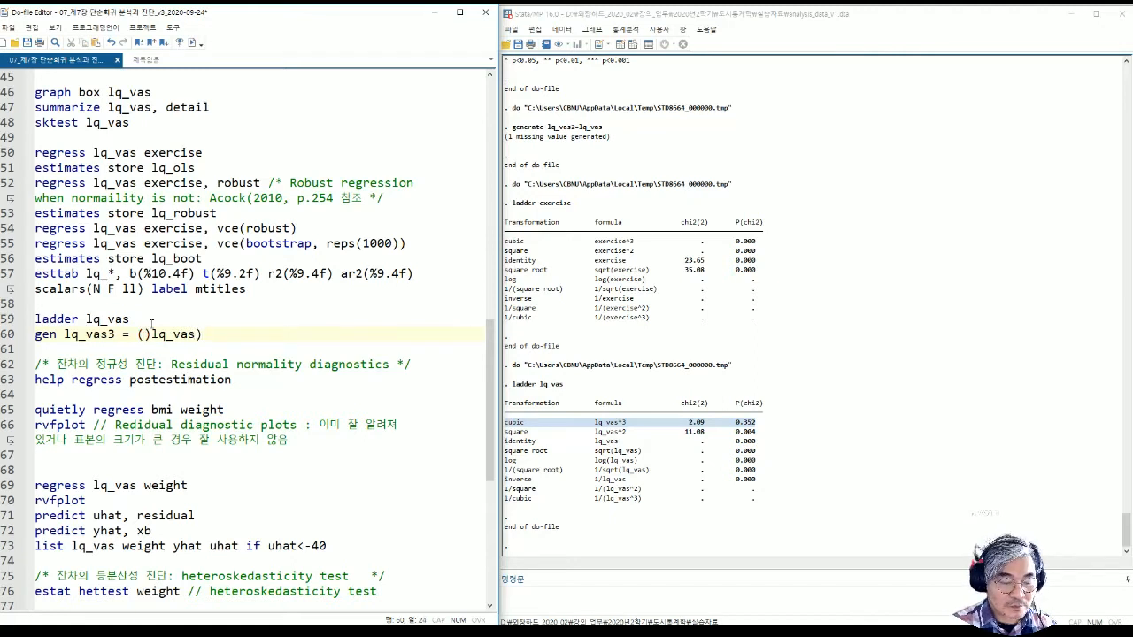
{"action": "type", "text": "^3"}
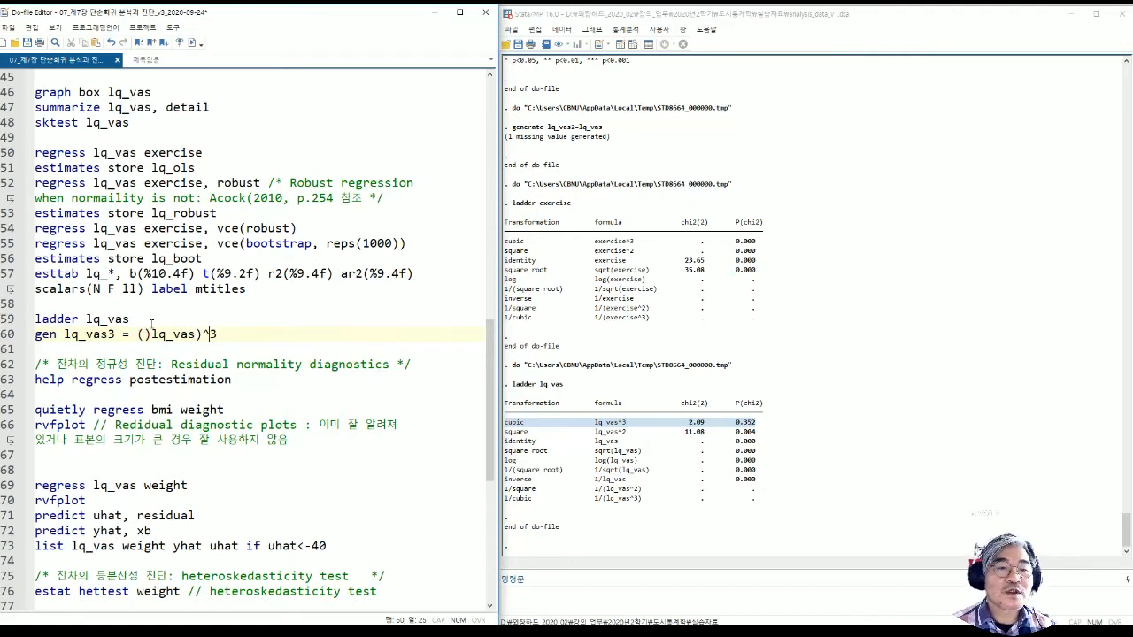
{"action": "key", "text": "Delete"}
{"action": "key", "text": "End"}
Add the command su lq_vas lq_vas3 on line 61, below the gen command.
{"action": "key", "text": "Return"}
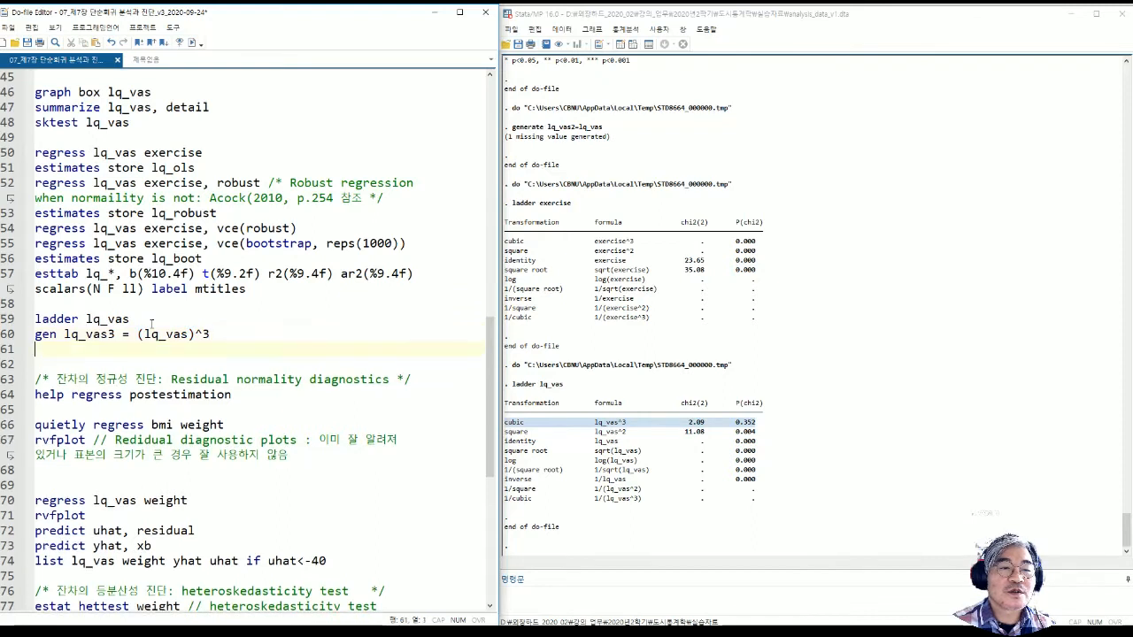
{"action": "type", "text": "su l"}
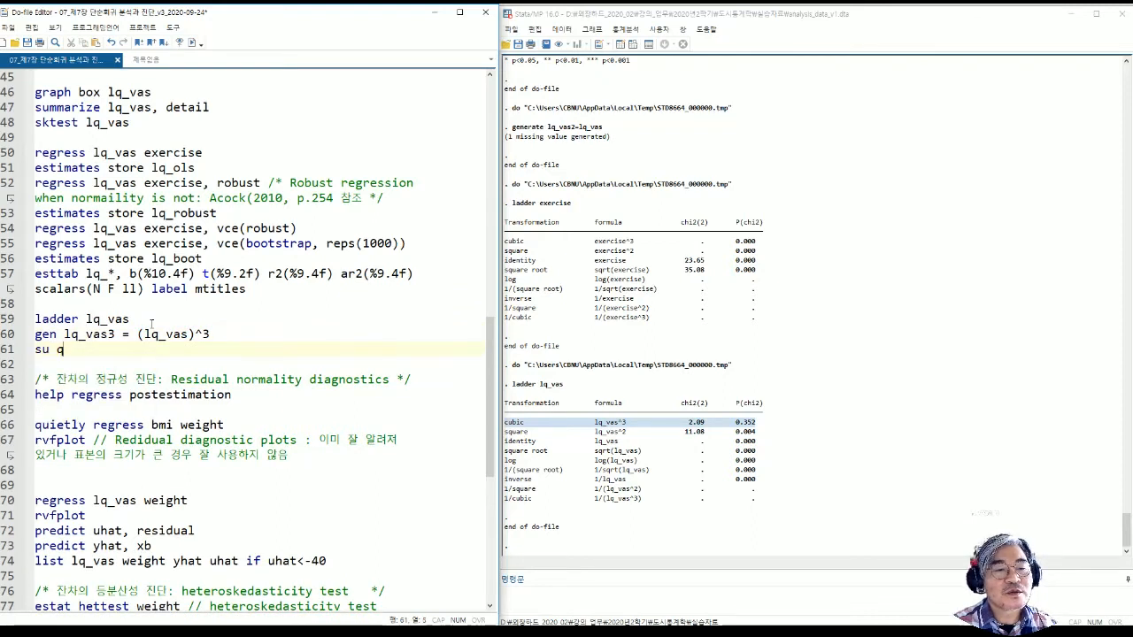
{"action": "type", "text": "qu"}
{"action": "key", "text": "BackSpace"}
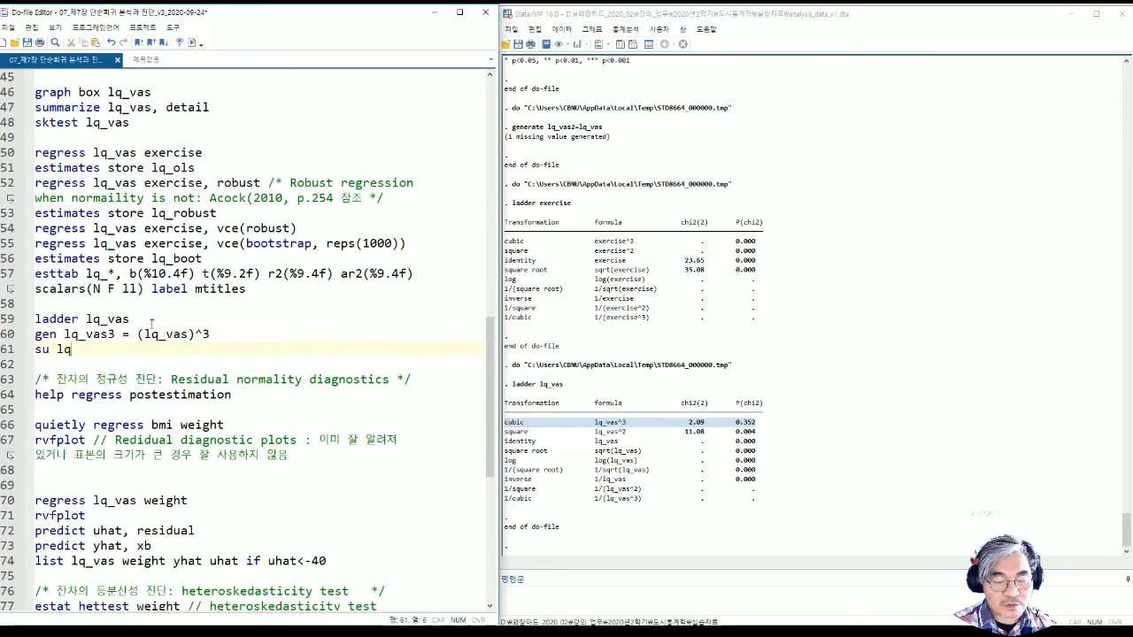
{"action": "type", "text": "_vase"}
{"action": "key", "text": "BackSpace"}
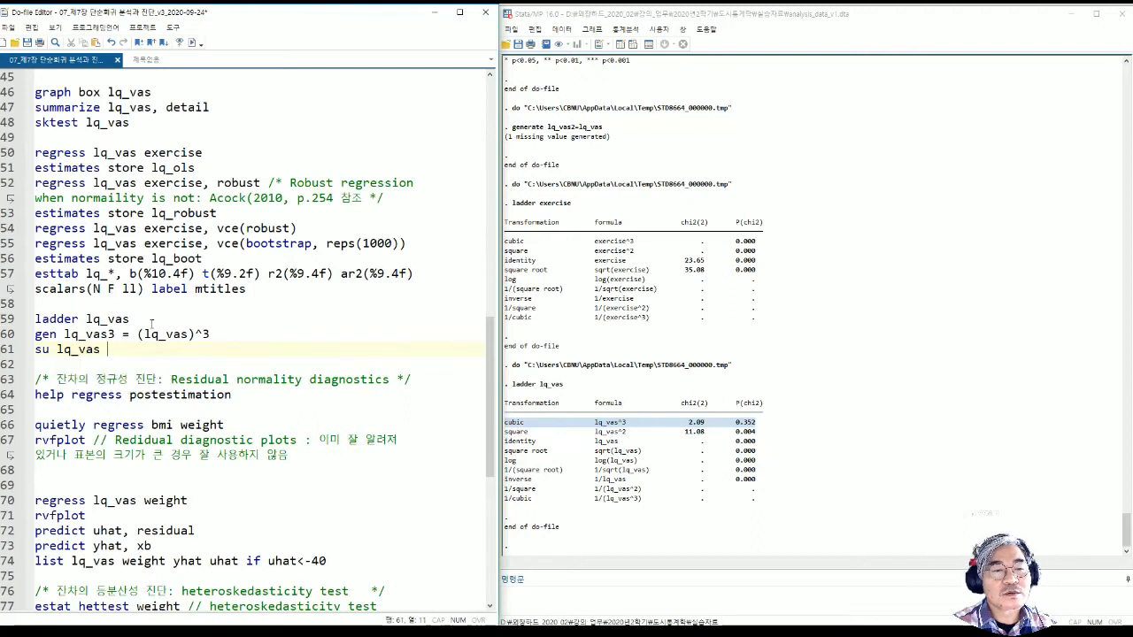
{"action": "type", "text": "lq_"}
{"action": "type", "text": "vas3"}
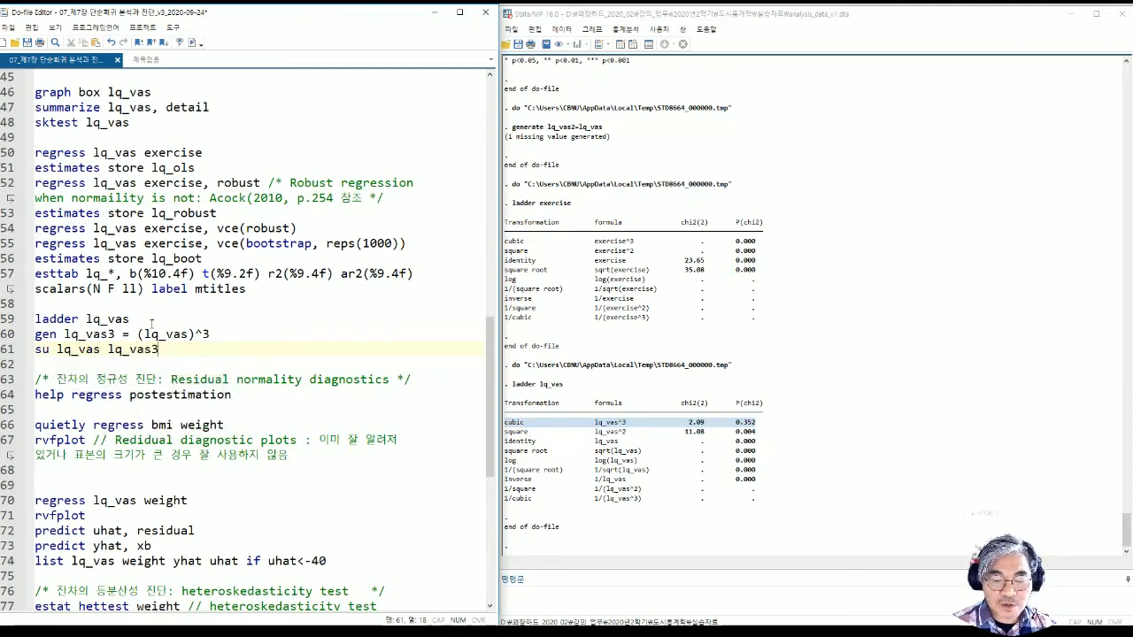
Run the gen lq_vas3 and su lq_vas lq_vas3 commands on lines 60 and 61 together.
{"action": "key", "text": "shift+Up"}
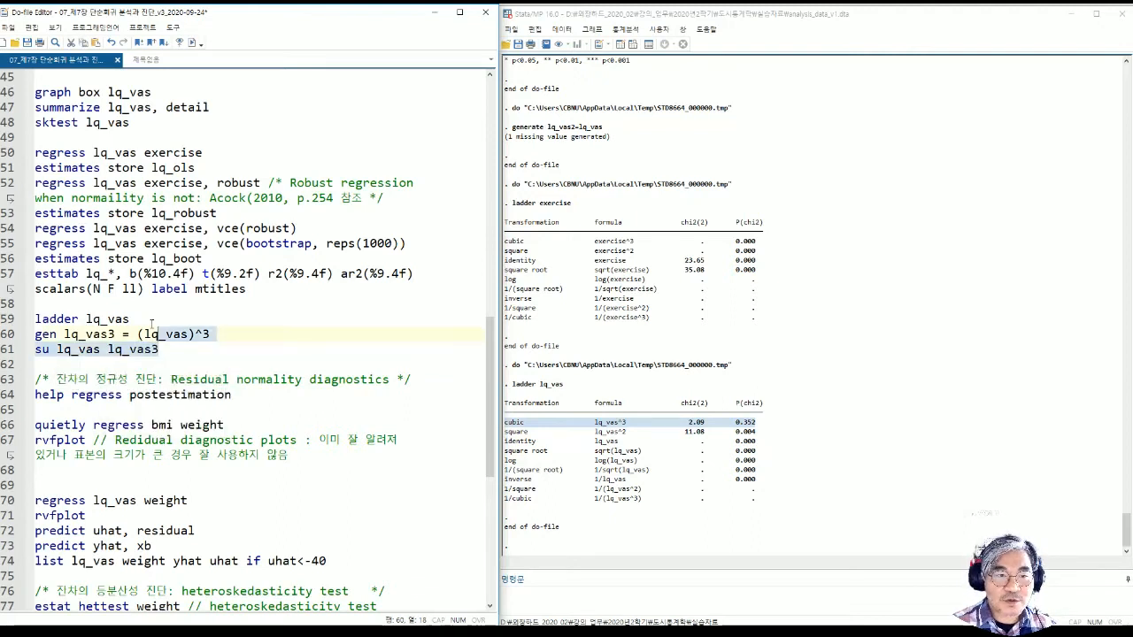
{"action": "key", "text": "shift+Home"}
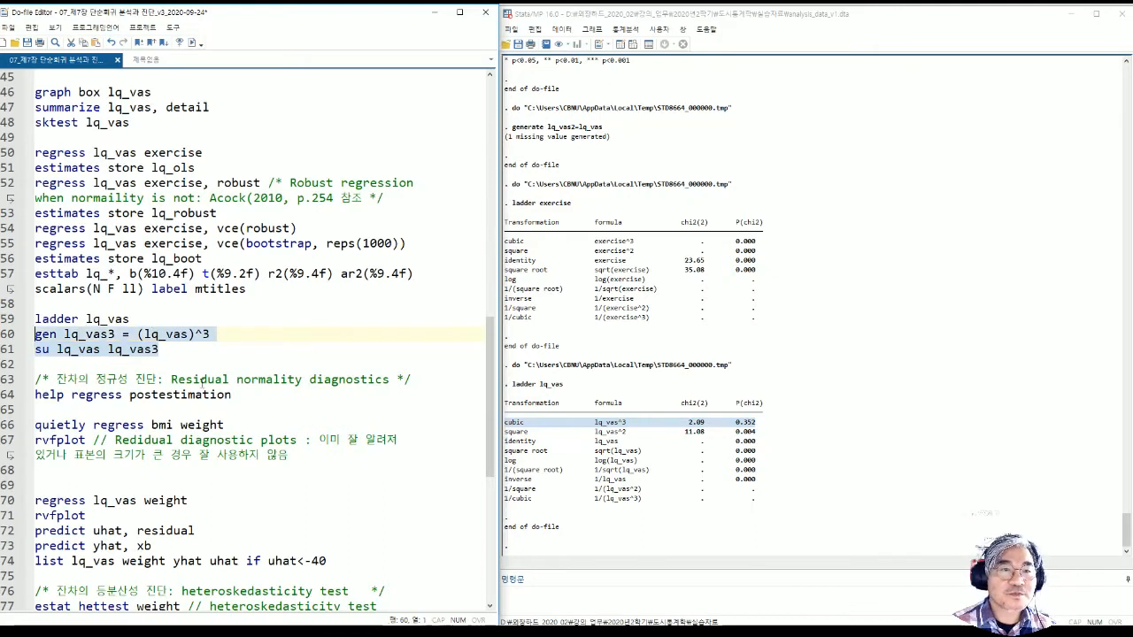
{"action": "left_click", "coordinate": [192, 42]}
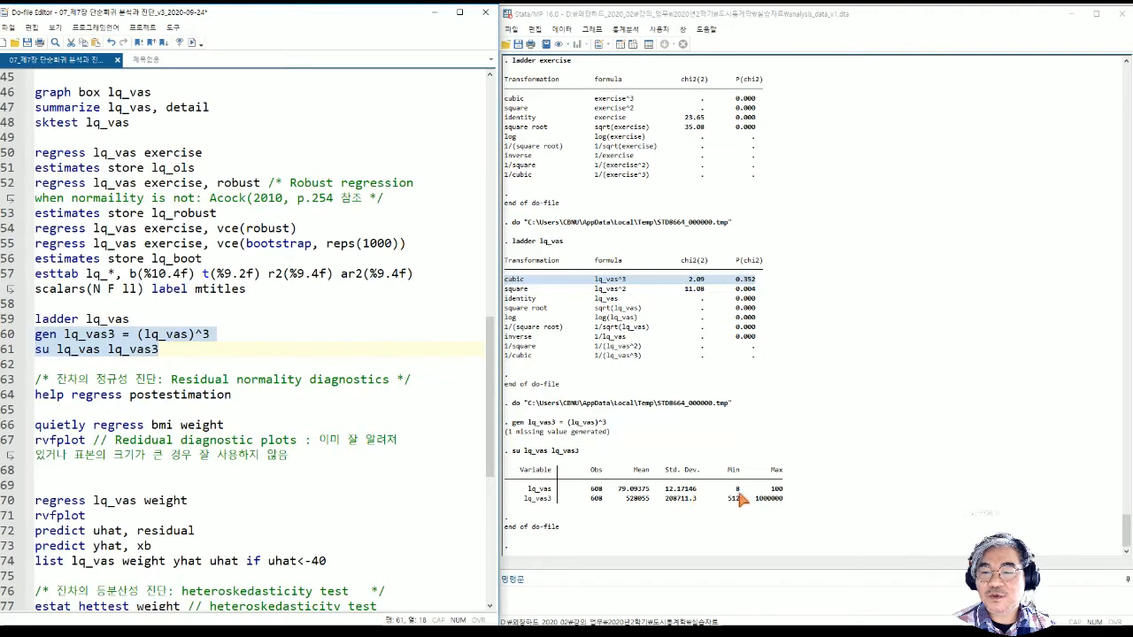
Add regress lq_vas3 exercise on line 62, copying the regression from line 54 without its vce option and changing the dependent variable to lq_vas3.
{"action": "left_click", "coordinate": [172, 352]}
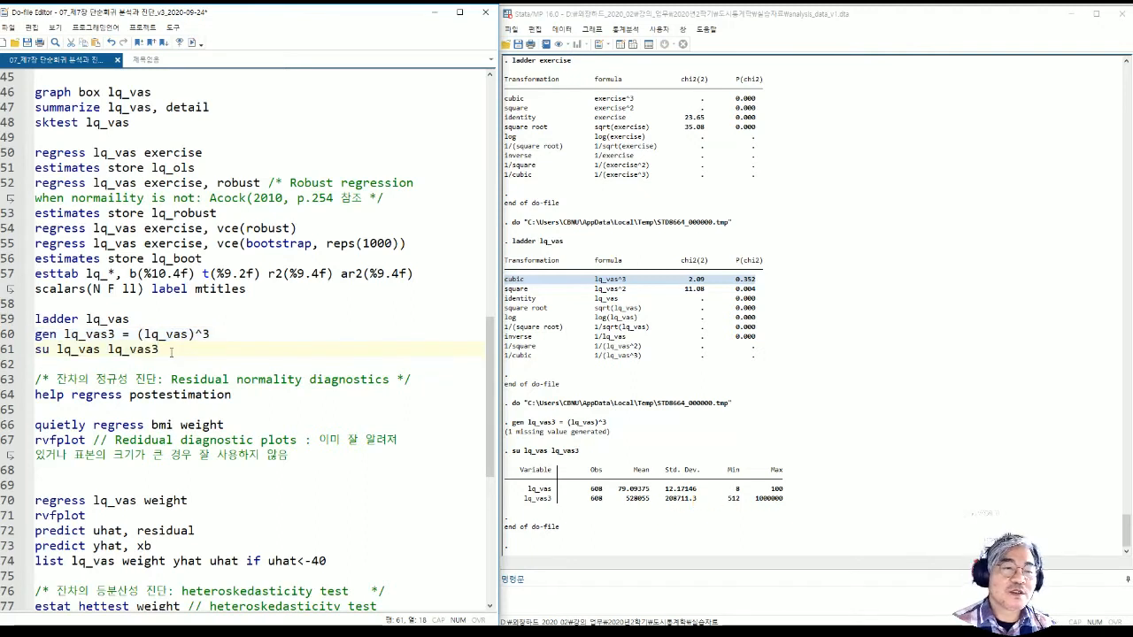
{"action": "key", "text": "Return"}
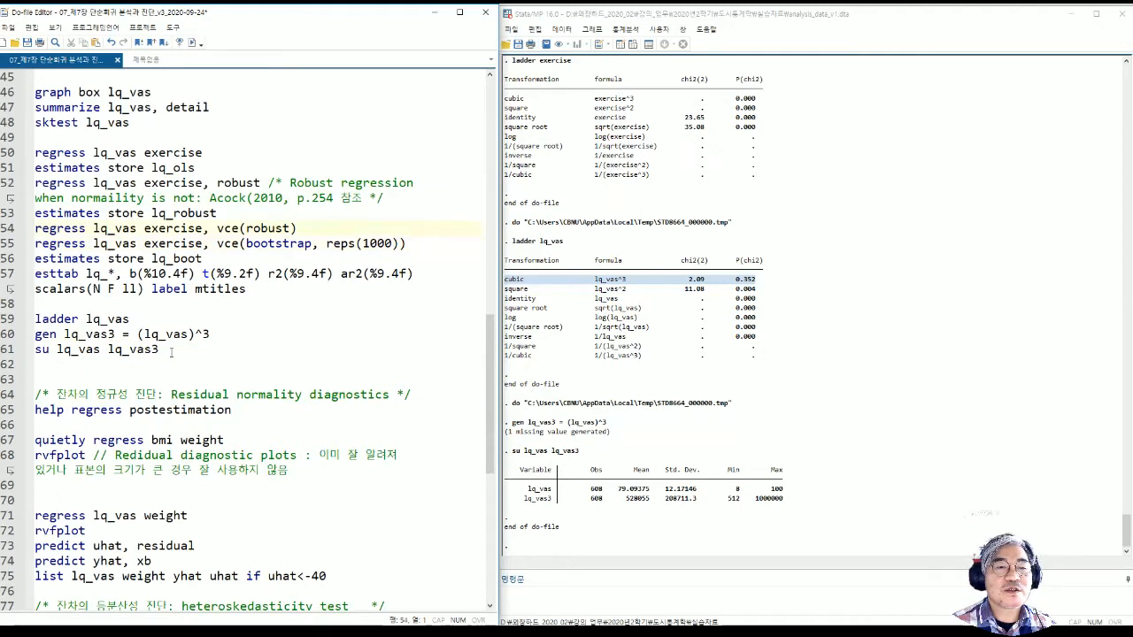
{"action": "key", "text": "shift+Right"}
{"action": "key", "text": "shift+Right"}
{"action": "key", "text": "shift+Right"}
{"action": "key", "text": "shift+Right"}
{"action": "key", "text": "shift+Right"}
{"action": "key", "text": "shift+Right"}
{"action": "key", "text": "shift+Right"}
{"action": "key", "text": "shift+Right"}
{"action": "key", "text": "shift+Right"}
{"action": "key", "text": "shift+Right"}
{"action": "key", "text": "shift+Right"}
{"action": "key", "text": "shift+Right"}
{"action": "key", "text": "shift+Right"}
{"action": "key", "text": "shift+Right"}
{"action": "key", "text": "shift+Right"}
{"action": "key", "text": "shift+Right"}
{"action": "key", "text": "shift+Right"}
{"action": "key", "text": "shift+Right"}
{"action": "key", "text": "shift+Right"}
{"action": "key", "text": "shift+Right"}
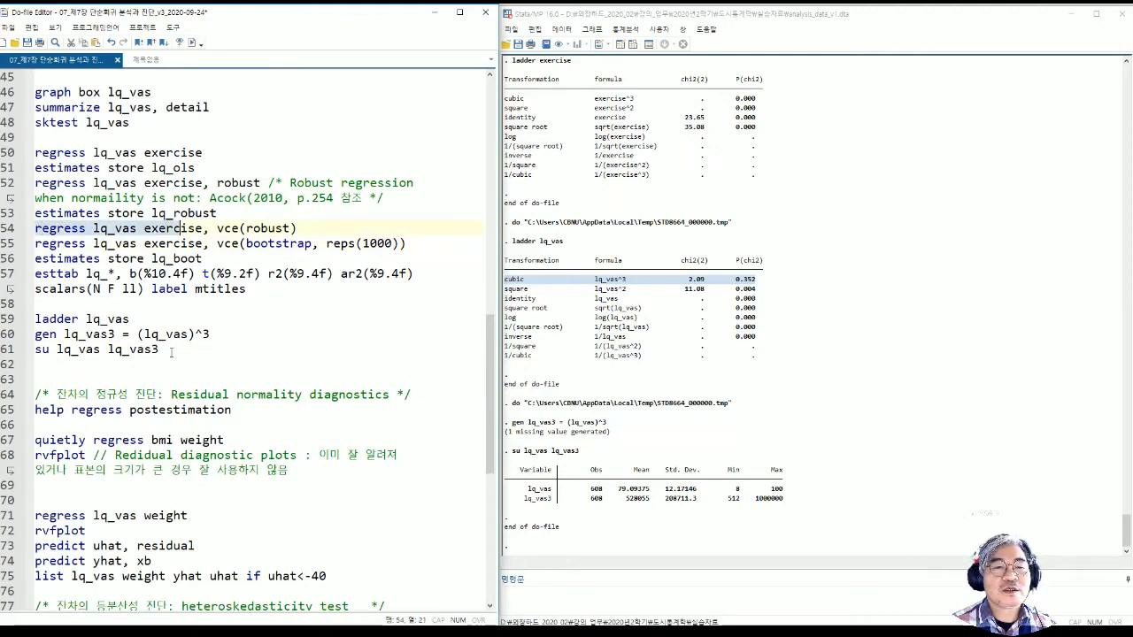
{"action": "key", "text": "shift+Right"}
{"action": "key", "text": "shift+Right"}
{"action": "key", "text": "shift+Right"}
{"action": "key", "text": "ctrl+c"}
{"action": "key", "text": "Down"}
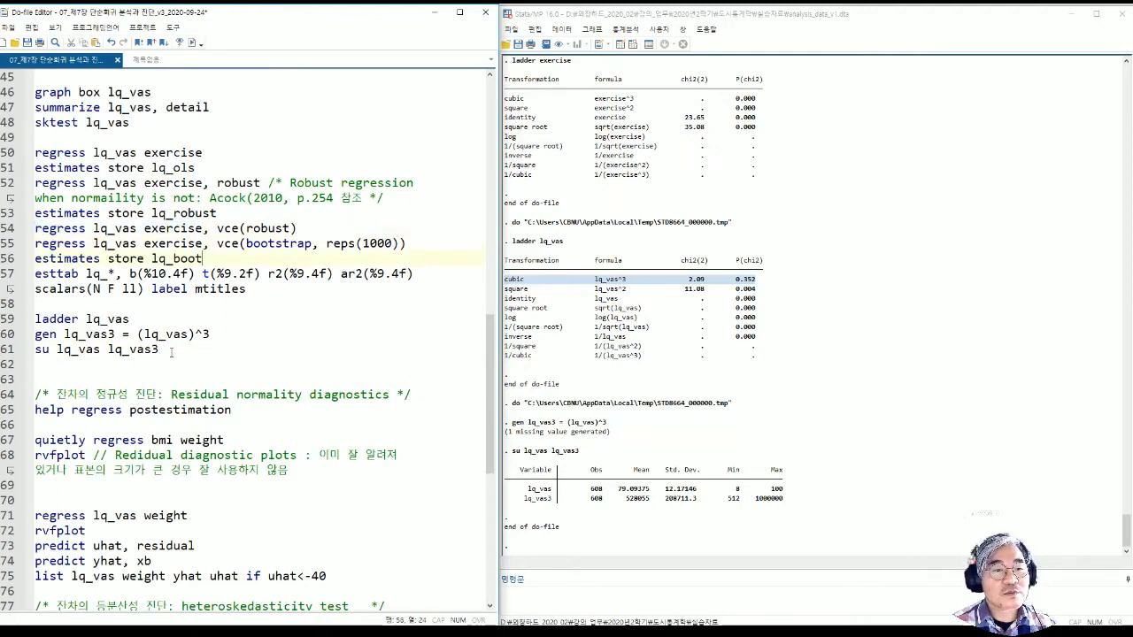
{"action": "key", "text": "Up"}
{"action": "key", "text": "Up"}
{"action": "key", "text": "ctrl+v"}
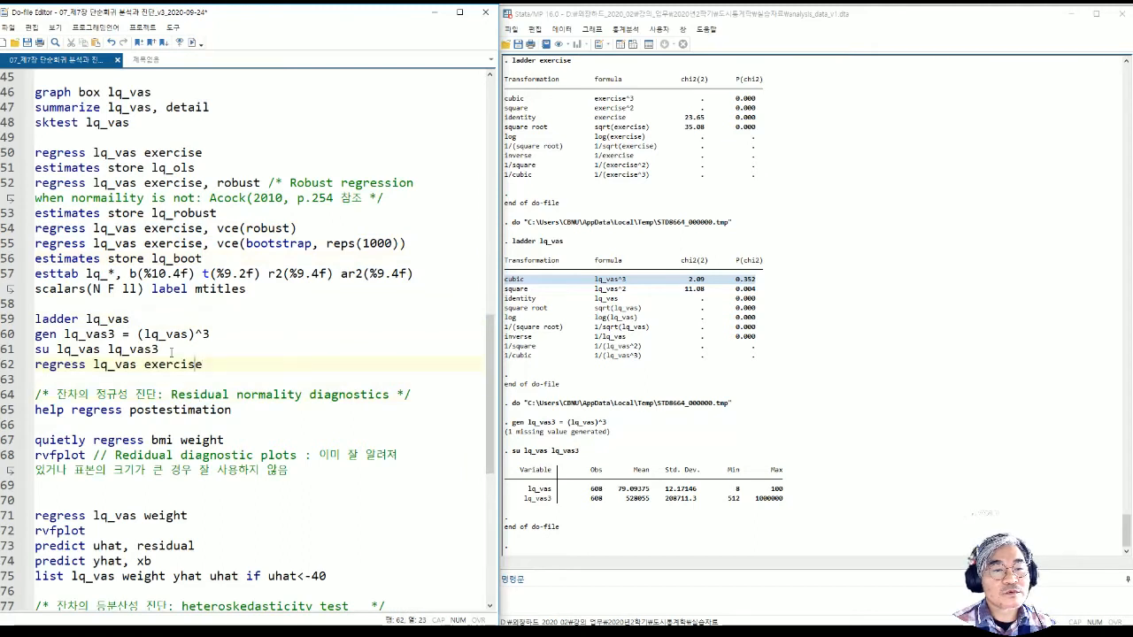
{"action": "type", "text": "3"}
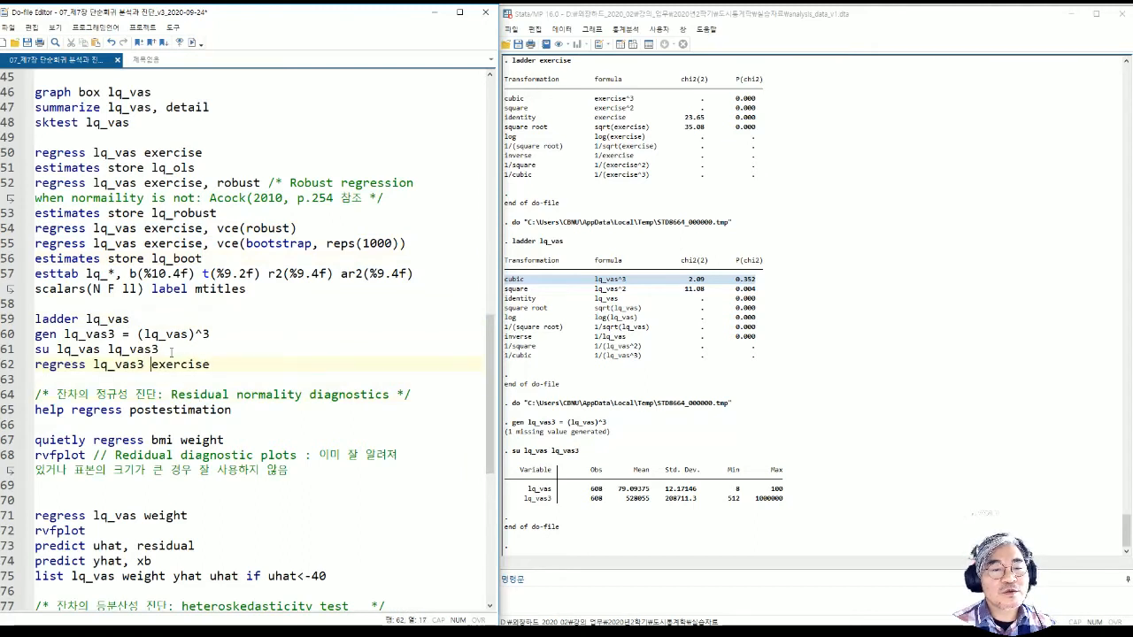
Run the regress lq_vas3 exercise command on line 62.
{"action": "key", "text": "Home"}
{"action": "key", "text": "shift+End"}
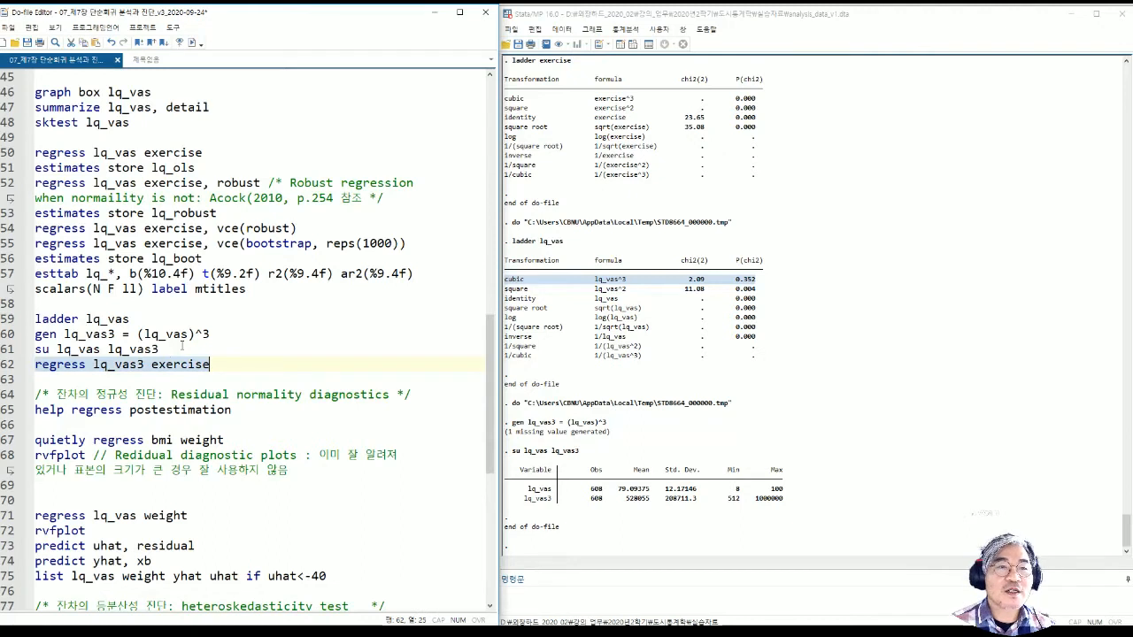
{"action": "left_click", "coordinate": [193, 42]}
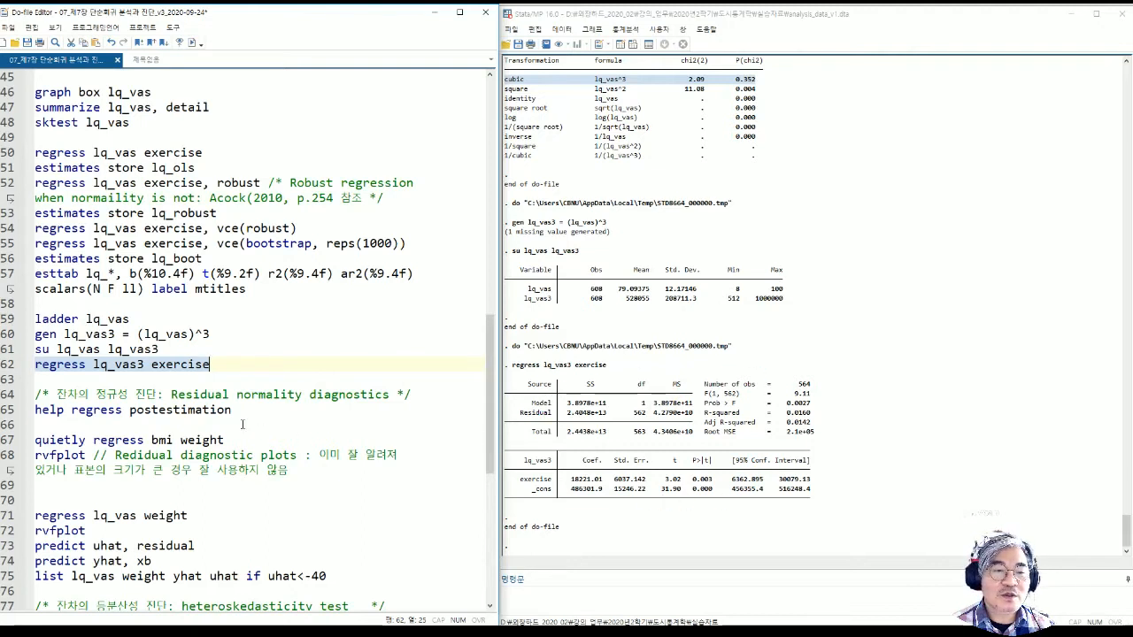
{"action": "left_click", "coordinate": [79, 367]}
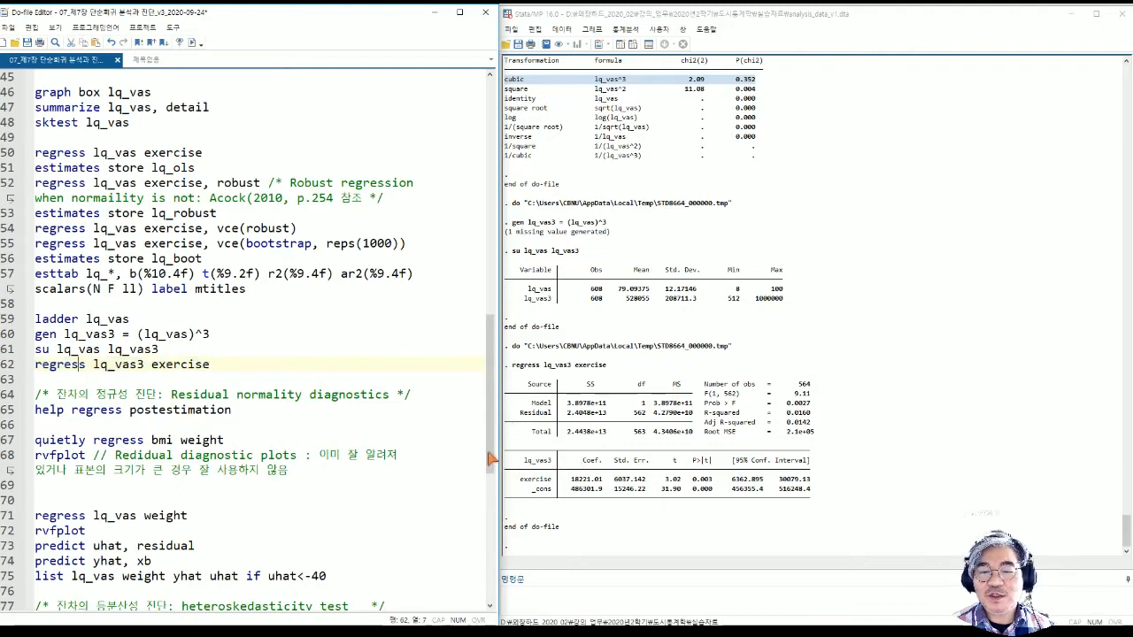
Add a display command on line 64 with the exercise coefficient 18221.01 copied from the regression results.
{"action": "double_click", "coordinate": [587, 480]}
{"action": "key", "text": "ctrl+c"}
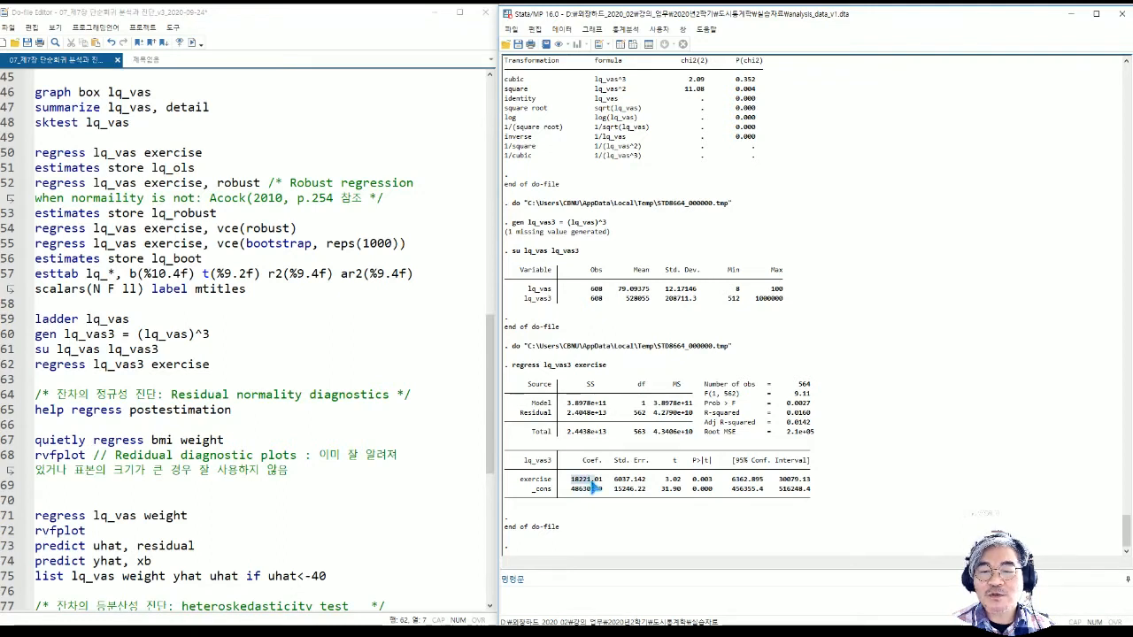
{"action": "left_click", "coordinate": [94, 388]}
{"action": "key", "text": "Return"}
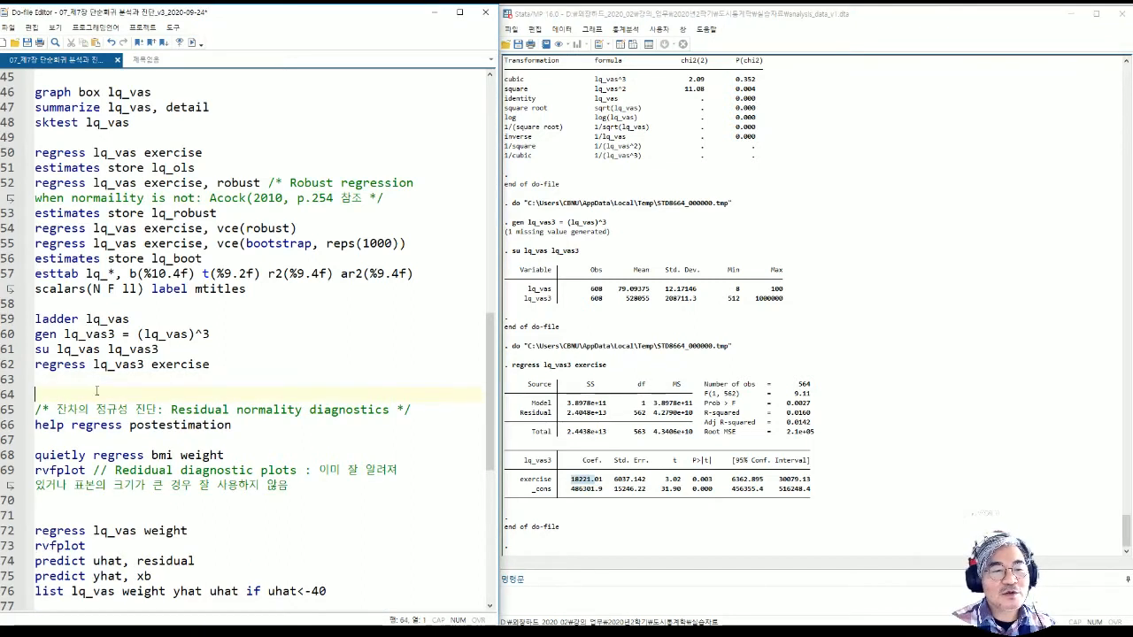
{"action": "type", "text": "display"}
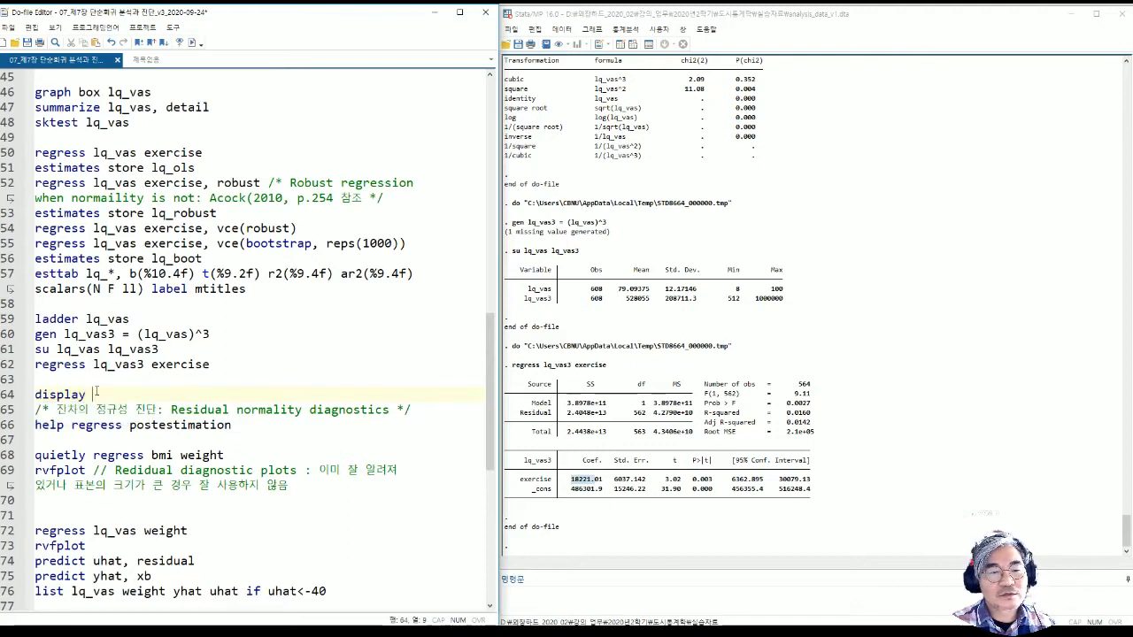
{"action": "left_click", "coordinate": [575, 485]}
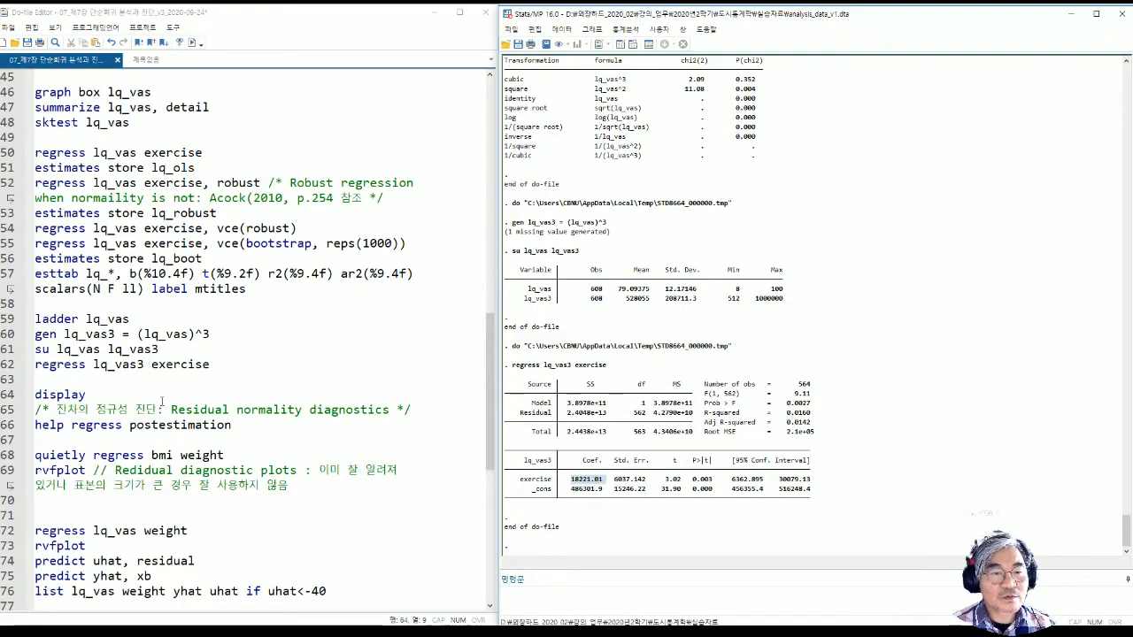
{"action": "left_click", "coordinate": [117, 395]}
{"action": "key", "text": "ctrl+v"}
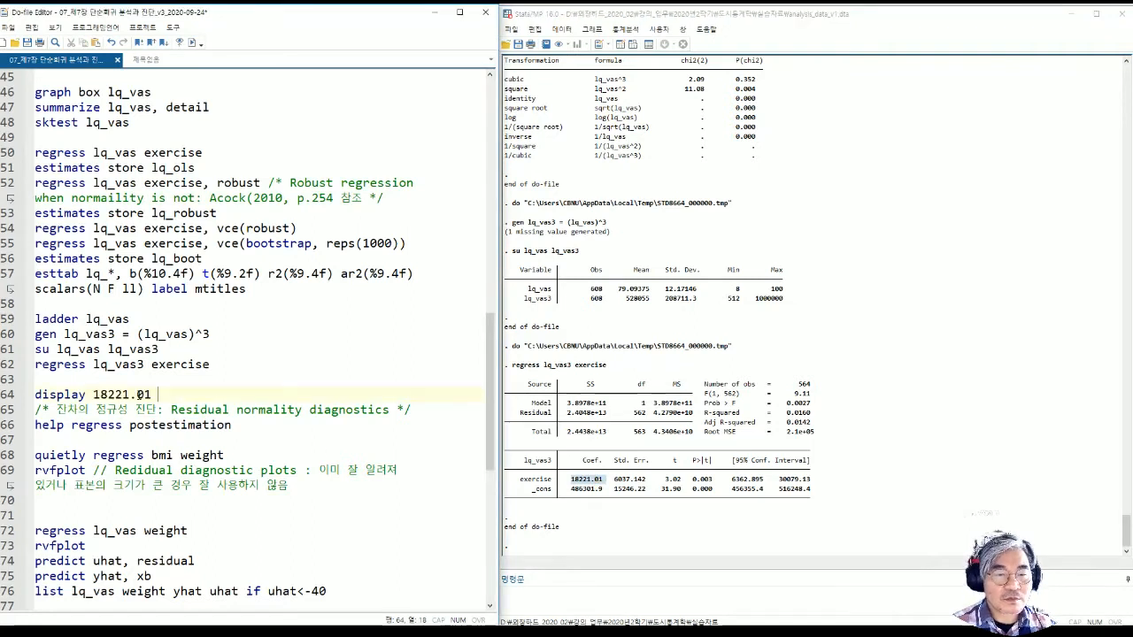
Enclose 18221.01 in parentheses in the display command and raise it to the power -3.
{"action": "key", "text": "Left"}
{"action": "key", "text": "Left"}
{"action": "key", "text": "Left"}
{"action": "key", "text": "Left"}
{"action": "key", "text": "Left"}
{"action": "key", "text": "Left"}
{"action": "key", "text": "Left"}
{"action": "key", "text": "Left"}
{"action": "key", "text": "Left"}
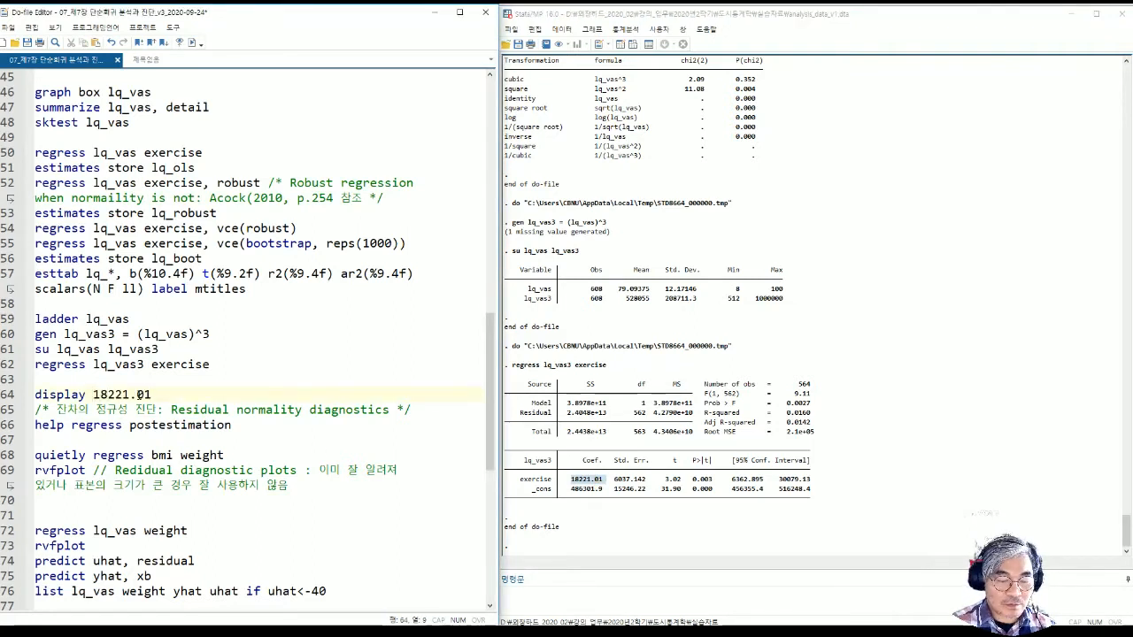
{"action": "type", "text": "("}
{"action": "key", "text": "Delete"}
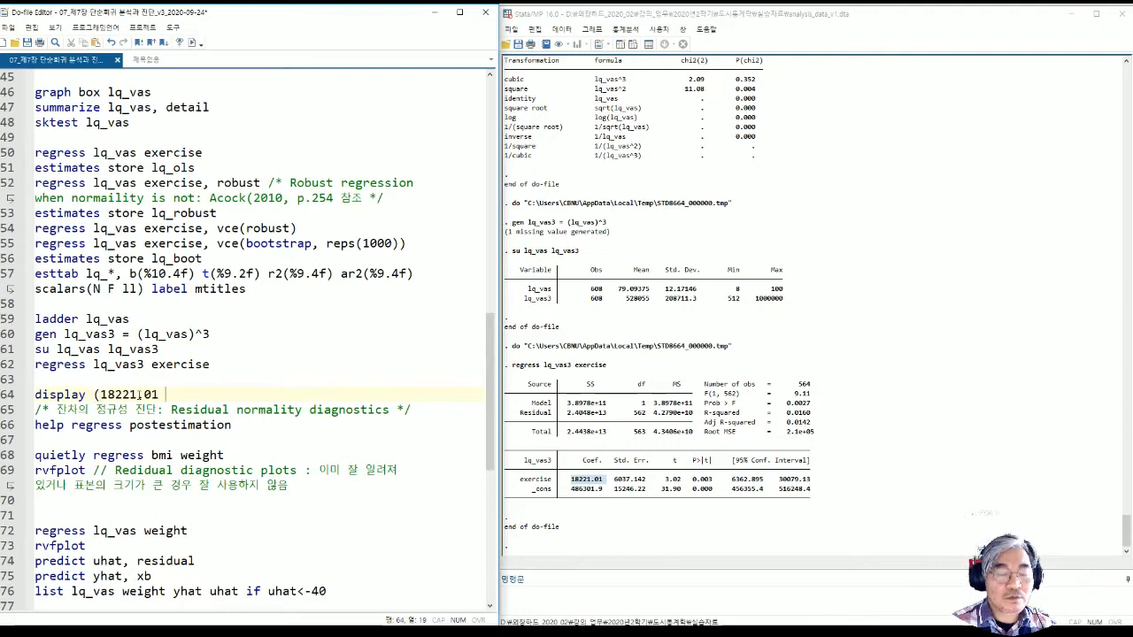
{"action": "type", "text": ")"}
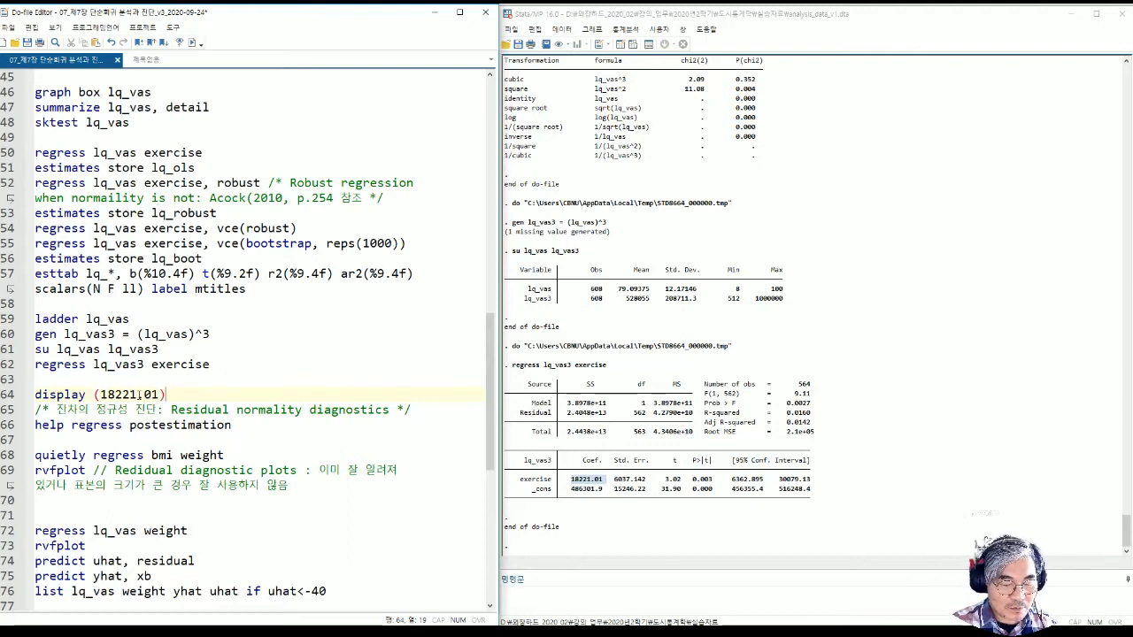
{"action": "type", "text": "^-3"}
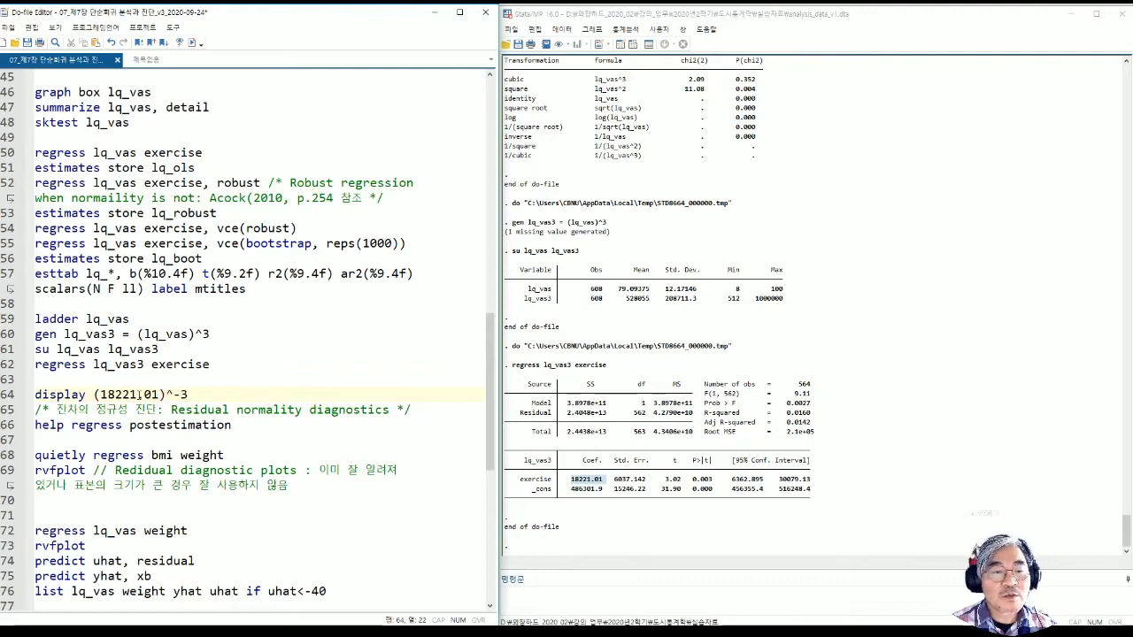
Run the display (18221.01)^-3 command on line 64 and insert a blank line below it.
{"action": "key", "text": "shift+Home"}
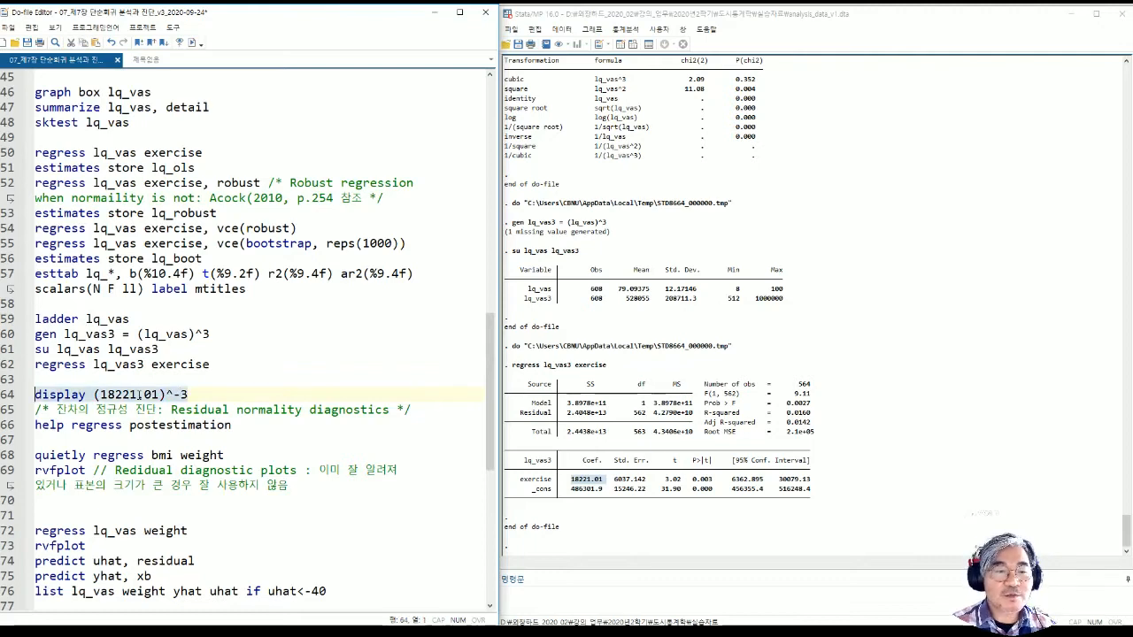
{"action": "left_click", "coordinate": [192, 44]}
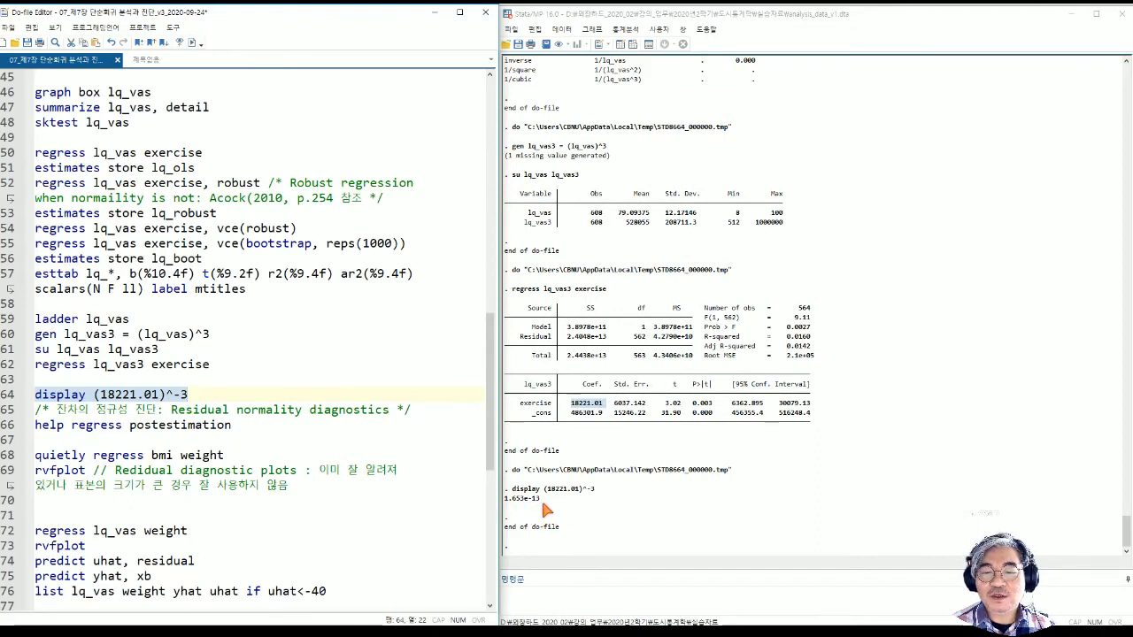
{"action": "left_click", "coordinate": [197, 395]}
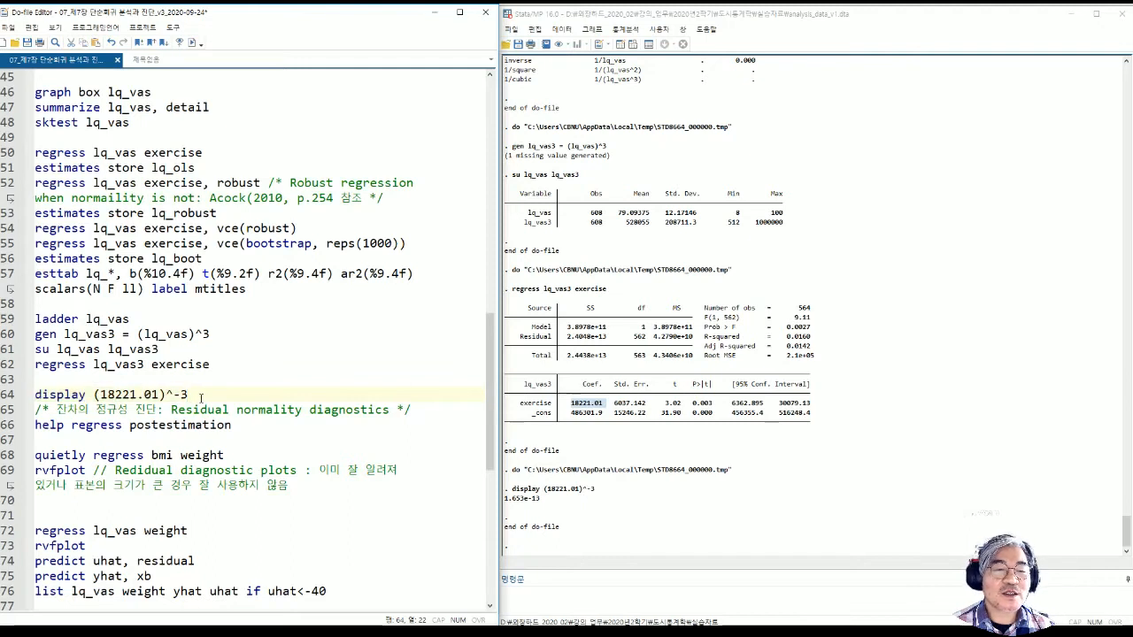
{"action": "key", "text": "Return"}
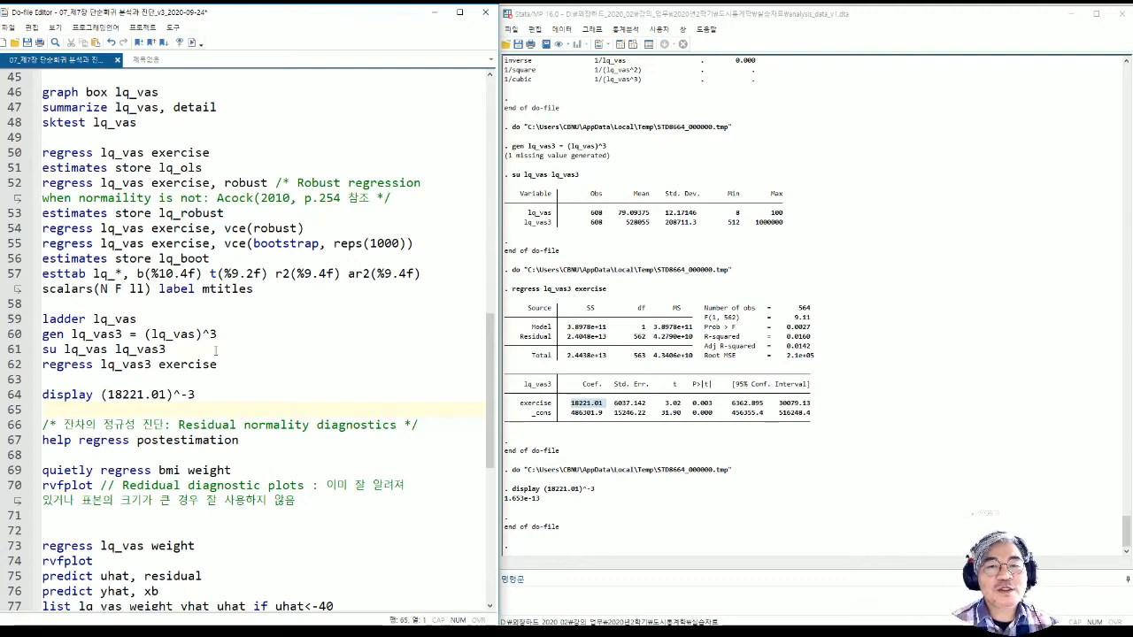
{"action": "left_click_drag", "start_coordinate": [299, 185], "coordinate": [422, 183]}
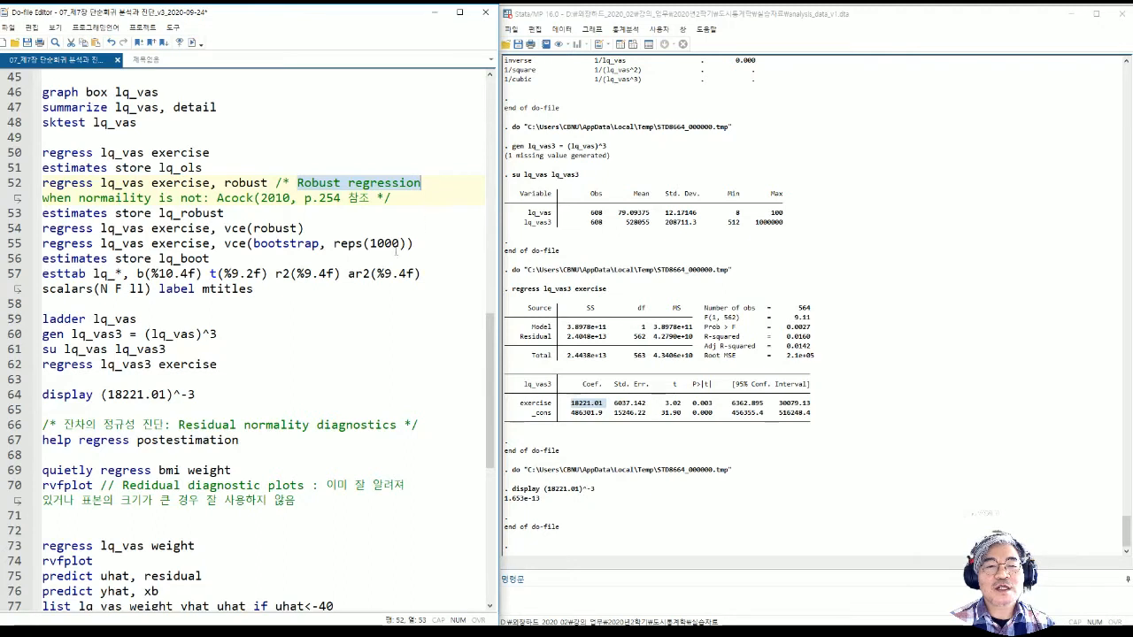
{"action": "left_click_drag", "start_coordinate": [253, 244], "coordinate": [406, 245]}
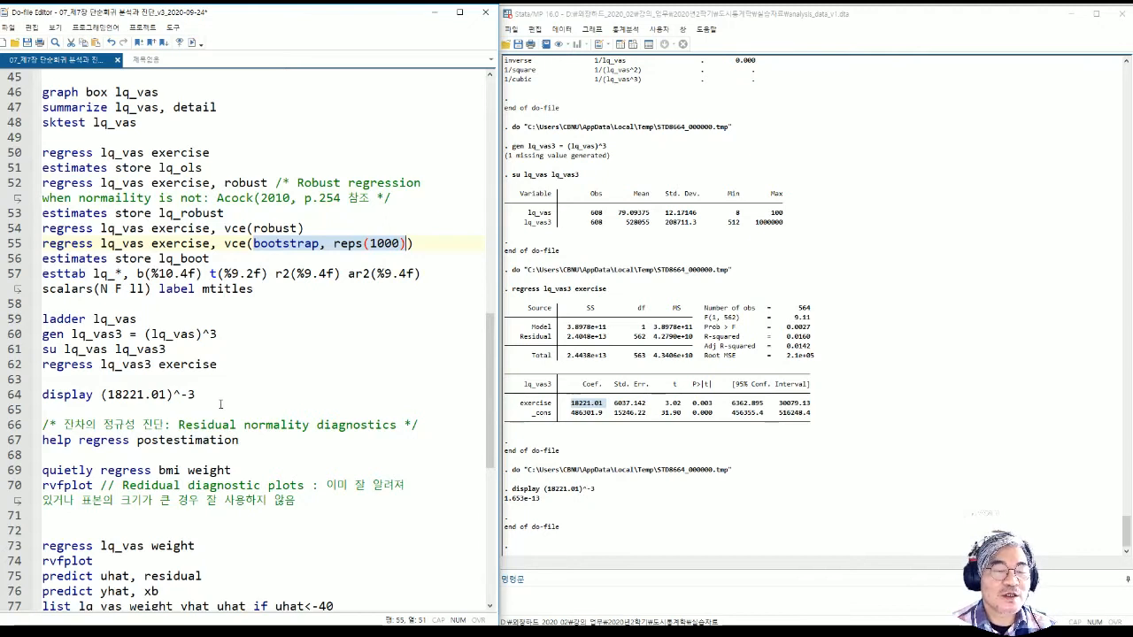
Run the help regress postestimation command on line 67.
{"action": "left_click", "coordinate": [129, 440]}
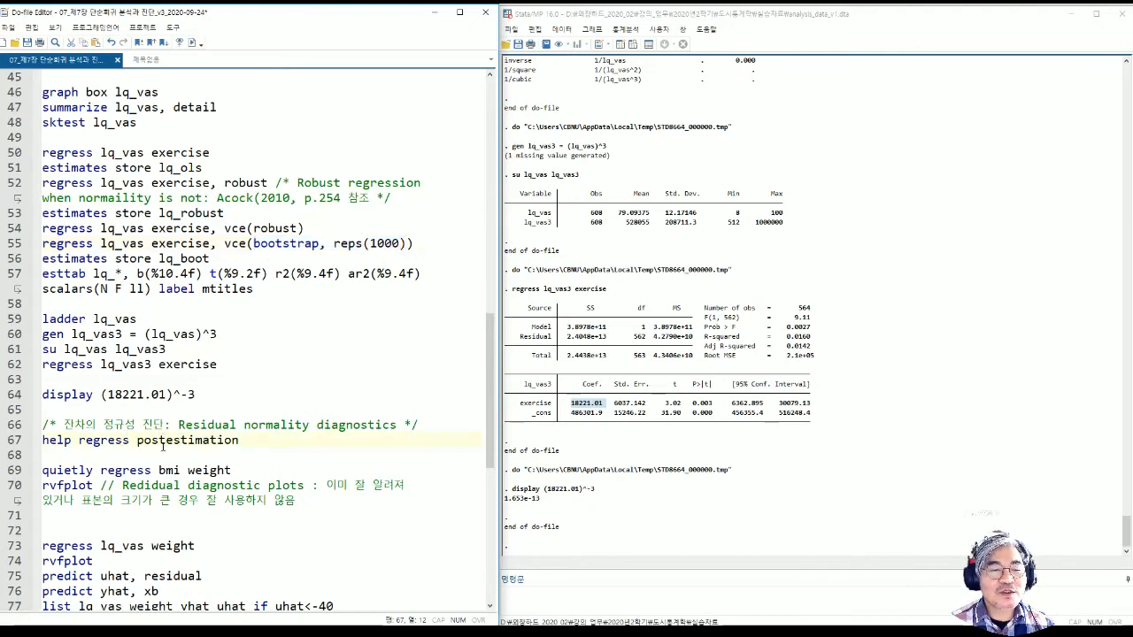
{"action": "left_click_drag", "start_coordinate": [80, 440], "coordinate": [241, 440]}
{"action": "left_click", "coordinate": [137, 440]}
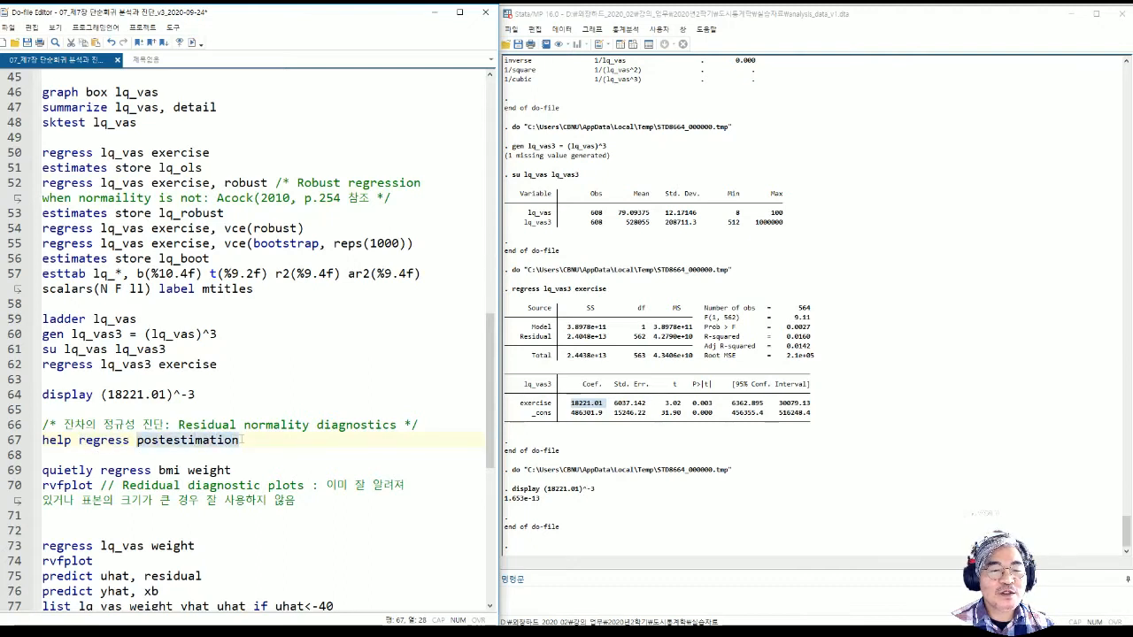
{"action": "left_click", "coordinate": [246, 440]}
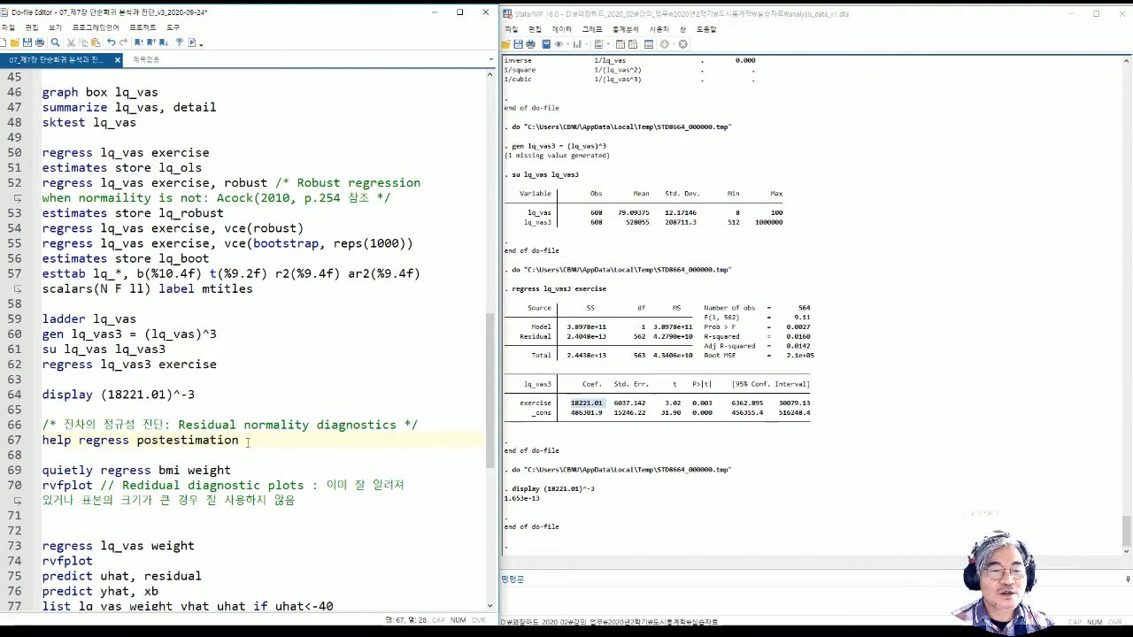
{"action": "key", "text": "shift+Home"}
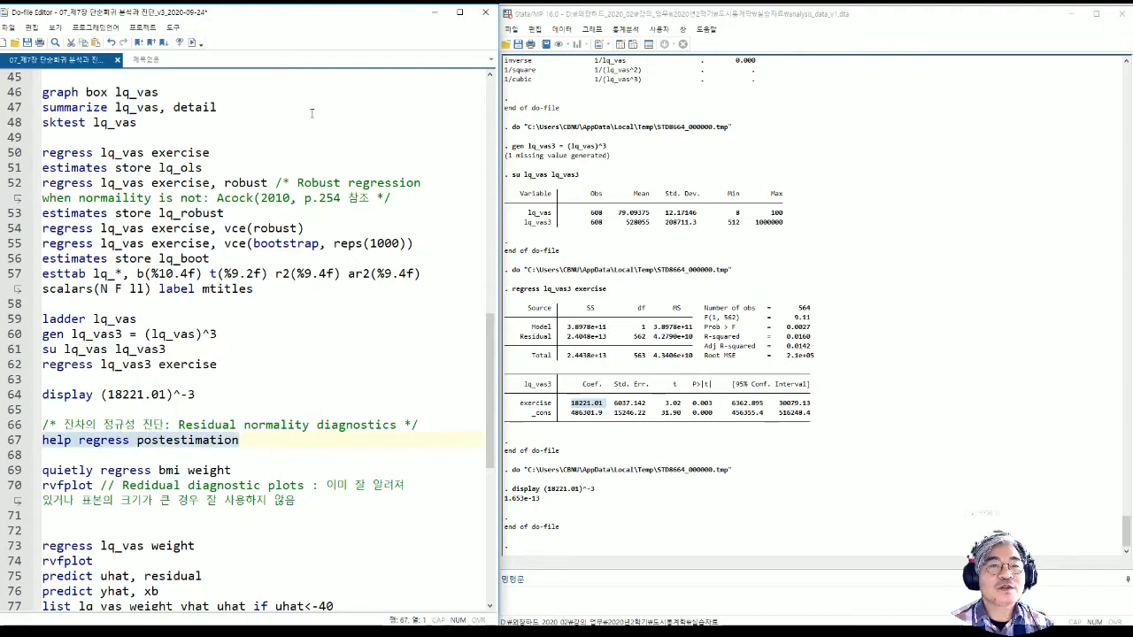
{"action": "left_click", "coordinate": [193, 41]}
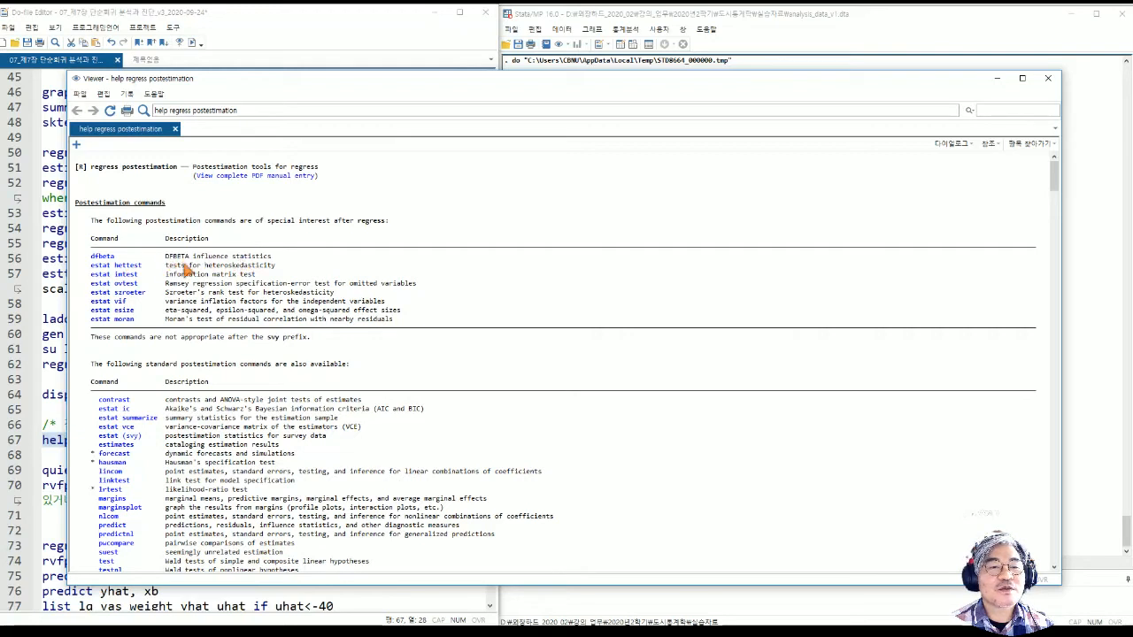
View the estat hettest help entry and return to the list of postestimation commands.
{"action": "left_click", "coordinate": [96, 266]}
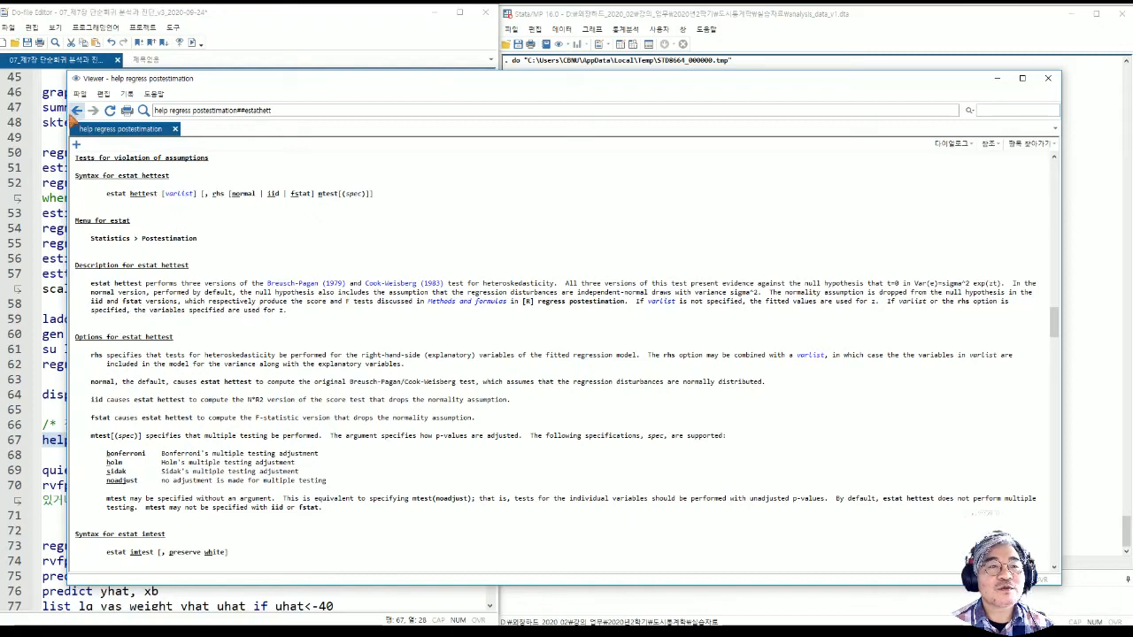
{"action": "left_click", "coordinate": [77, 110]}
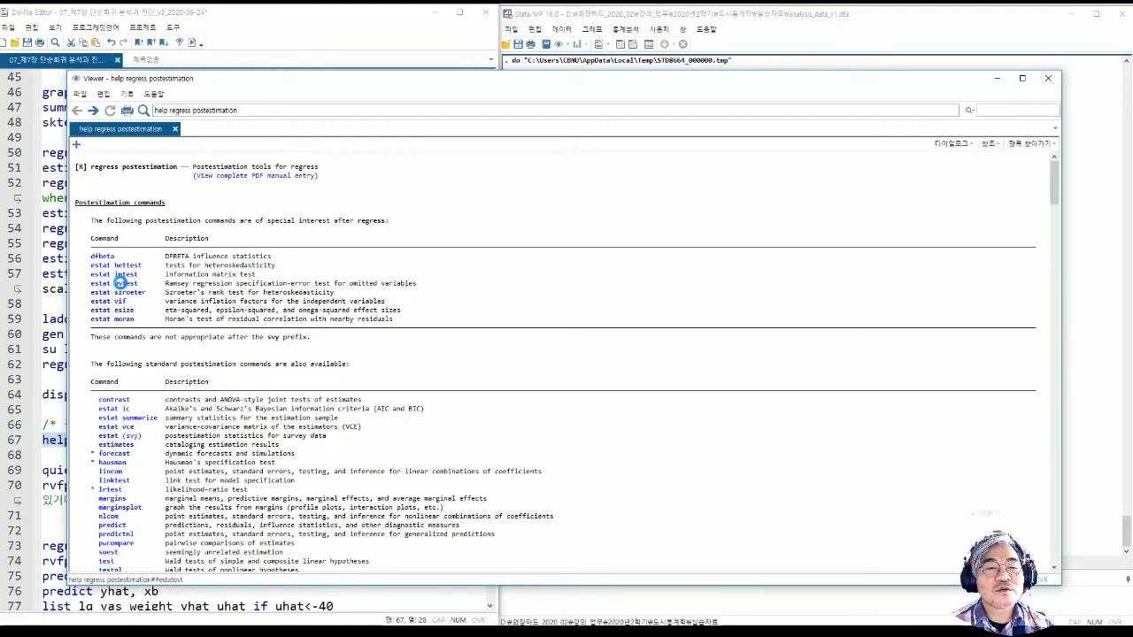
Open the estat ovtest help entry and read its syntax, description and rhs option.
{"action": "left_click", "coordinate": [122, 285]}
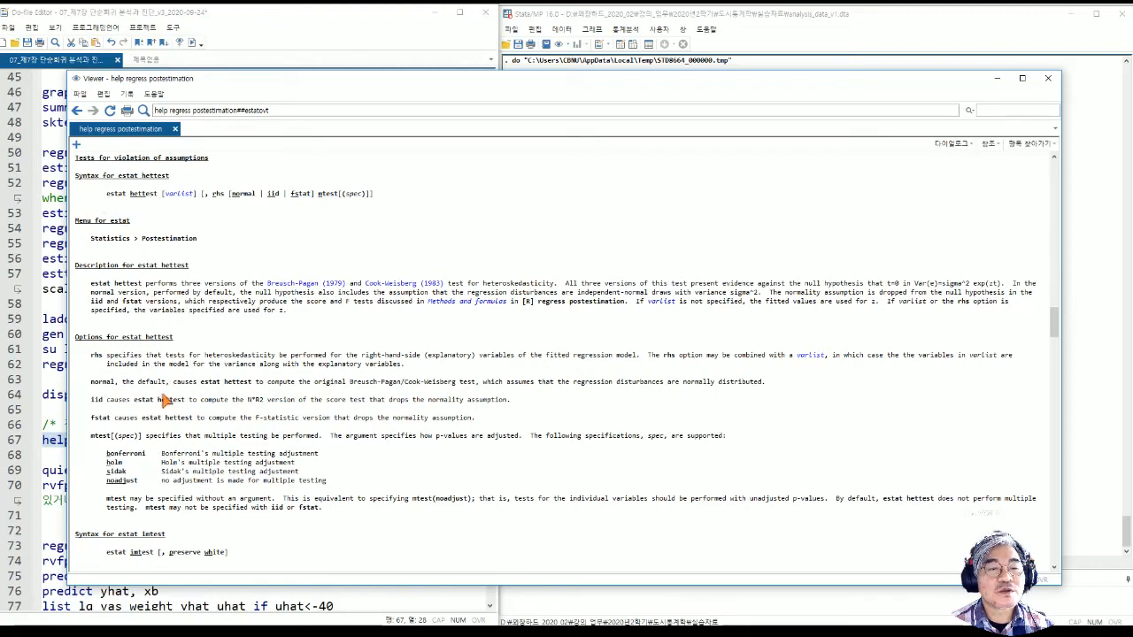
{"action": "left_click", "coordinate": [76, 111]}
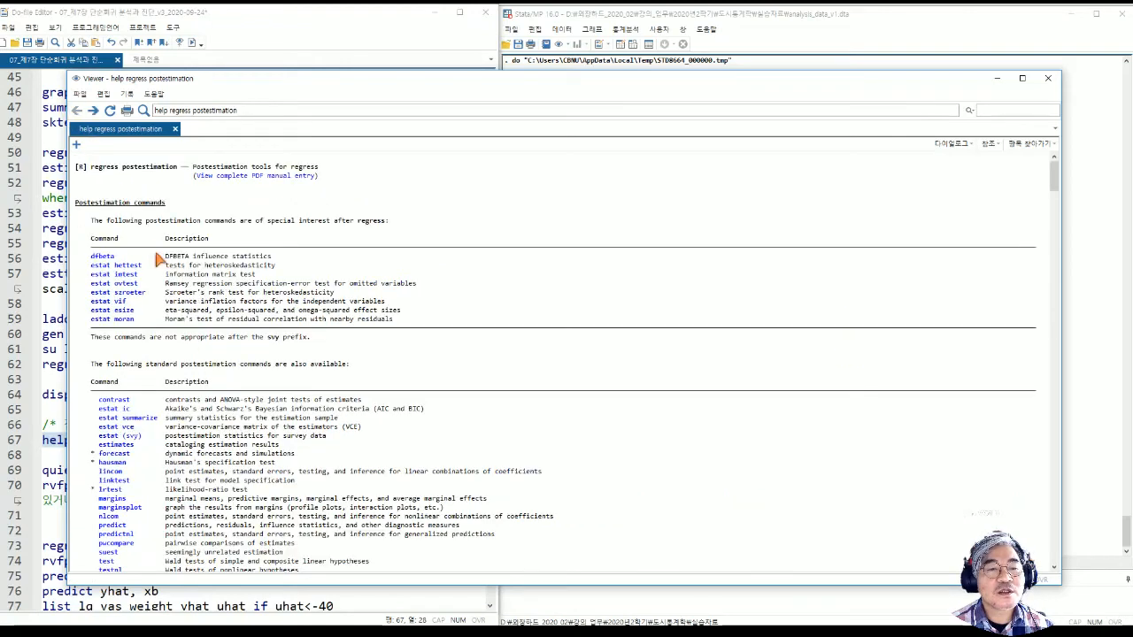
{"action": "left_click", "coordinate": [124, 283]}
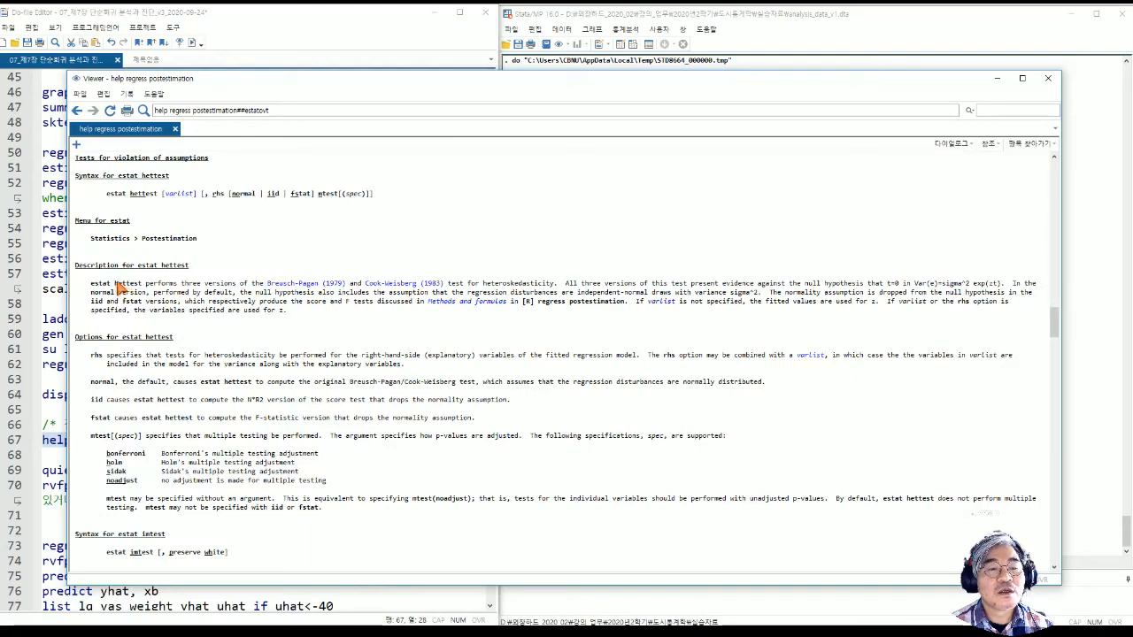
{"action": "scroll", "coordinate": [272, 445], "scroll_direction": "down", "scroll_amount": 9}
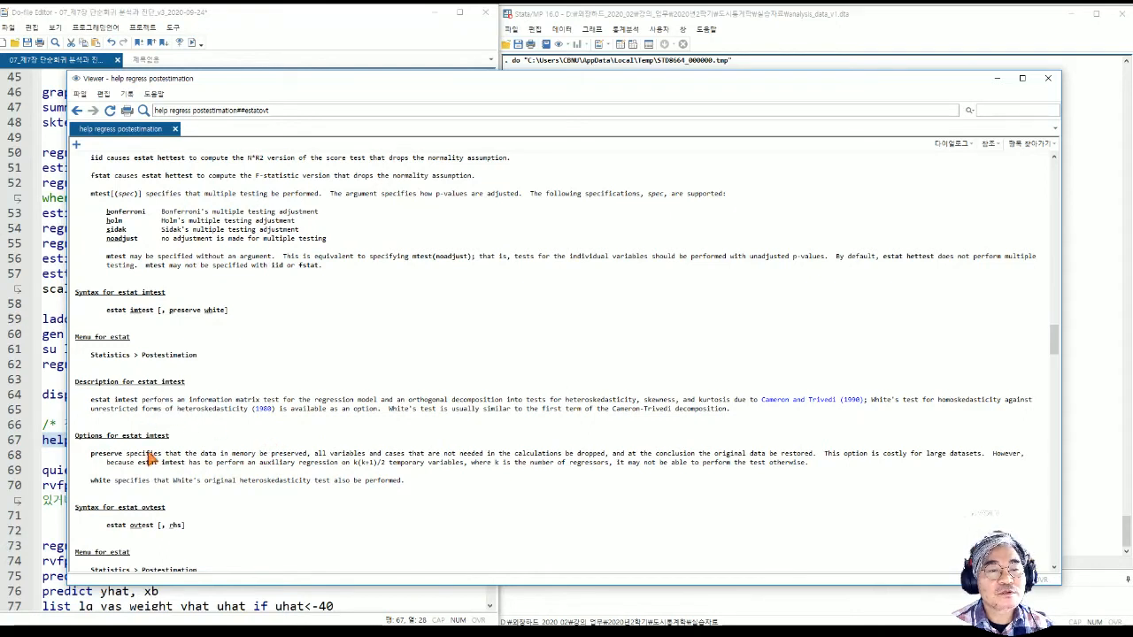
{"action": "scroll", "coordinate": [150, 458], "scroll_direction": "down", "scroll_amount": 2}
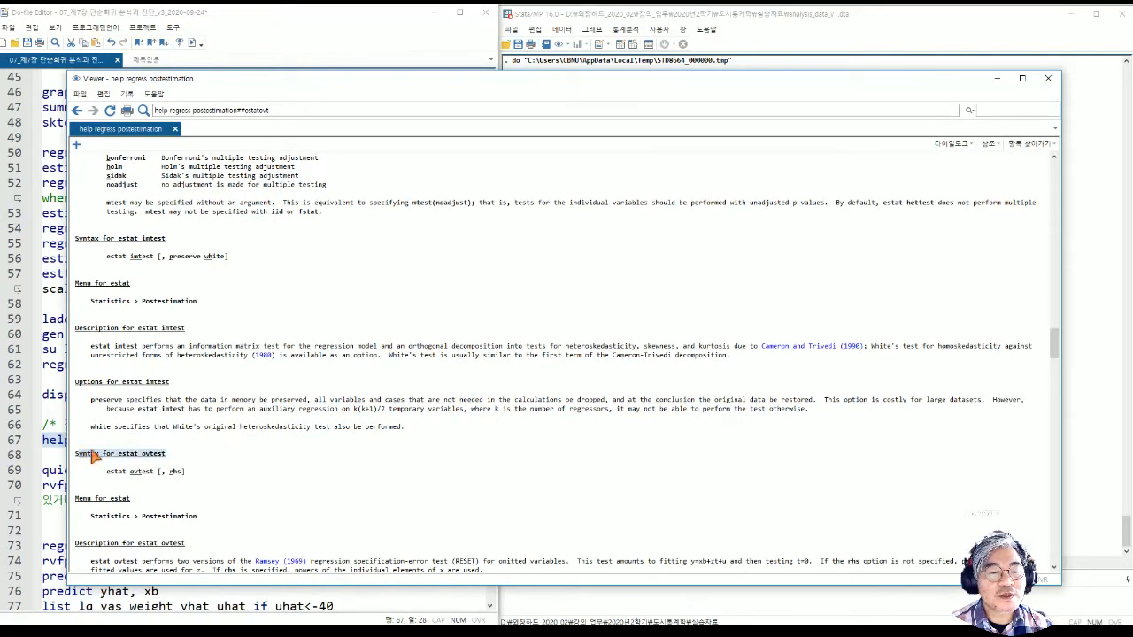
{"action": "scroll", "coordinate": [97, 456], "scroll_direction": "down", "scroll_amount": 4}
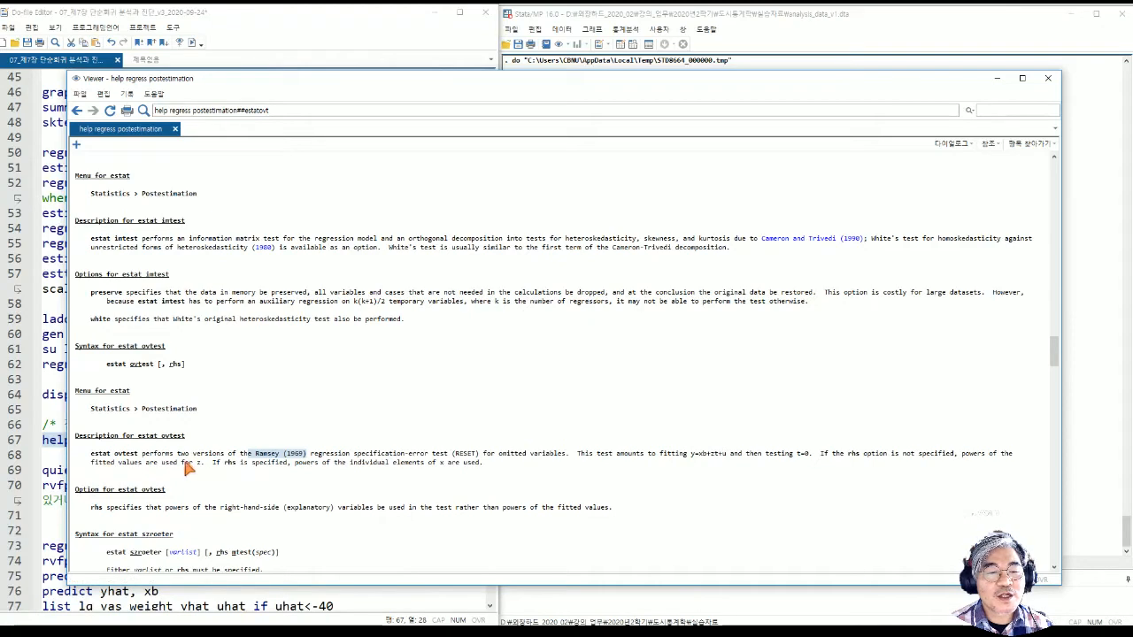
{"action": "scroll", "coordinate": [188, 469], "scroll_direction": "down", "scroll_amount": 4}
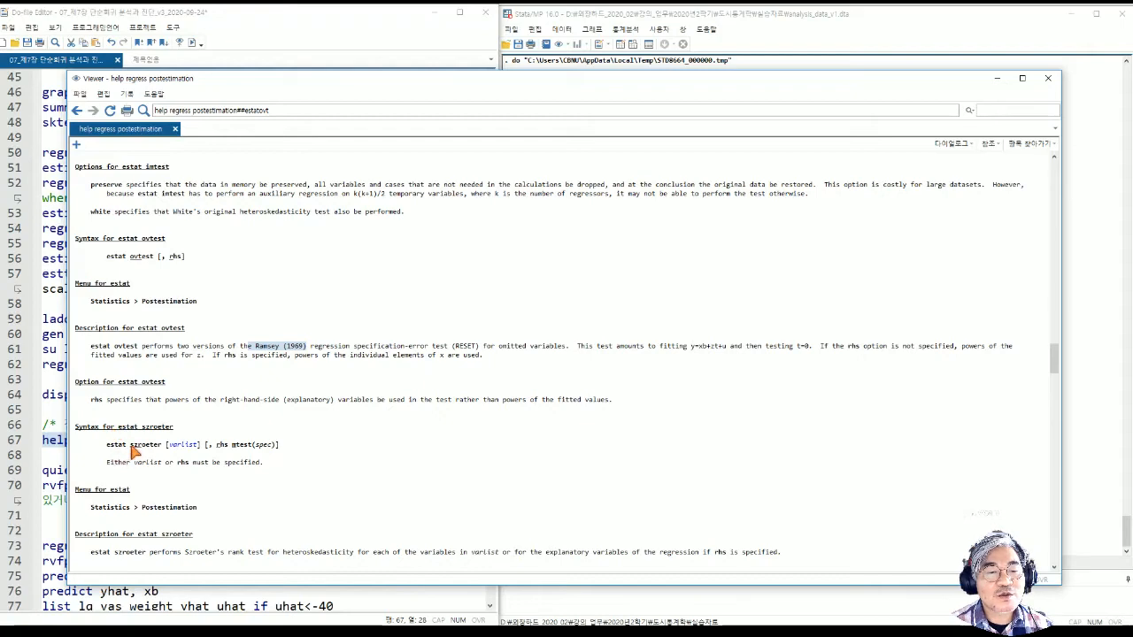
Examine the estat szroeter syntax, its rank test description and the multiple-testing options, and close the help viewer.
{"action": "left_click_drag", "start_coordinate": [130, 451], "coordinate": [159, 453]}
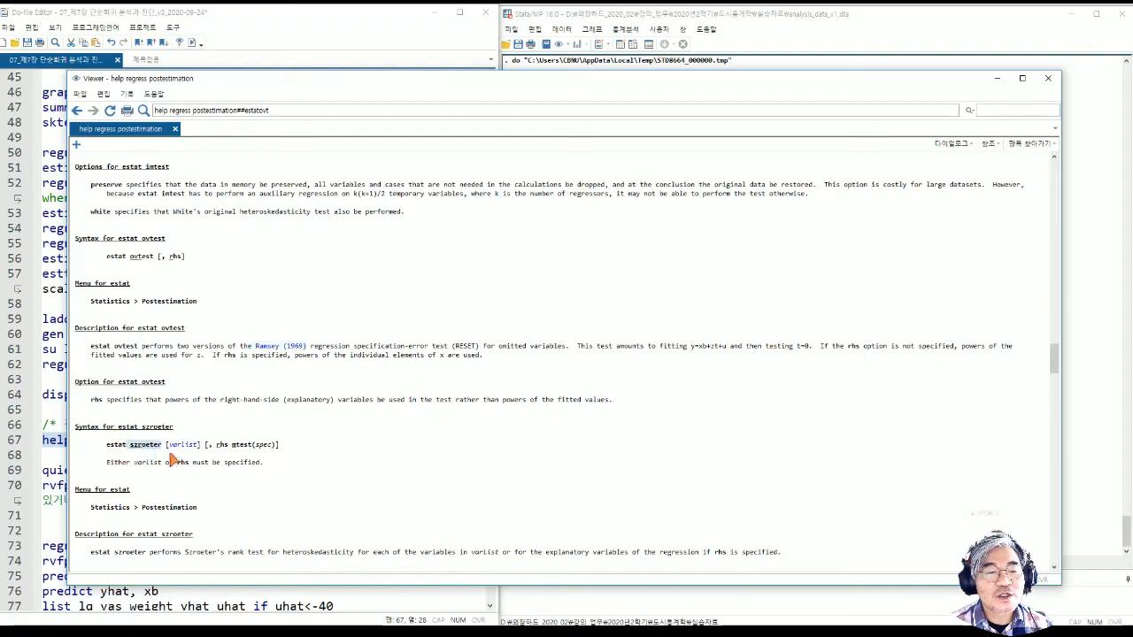
{"action": "scroll", "coordinate": [161, 486], "scroll_direction": "down", "scroll_amount": 3}
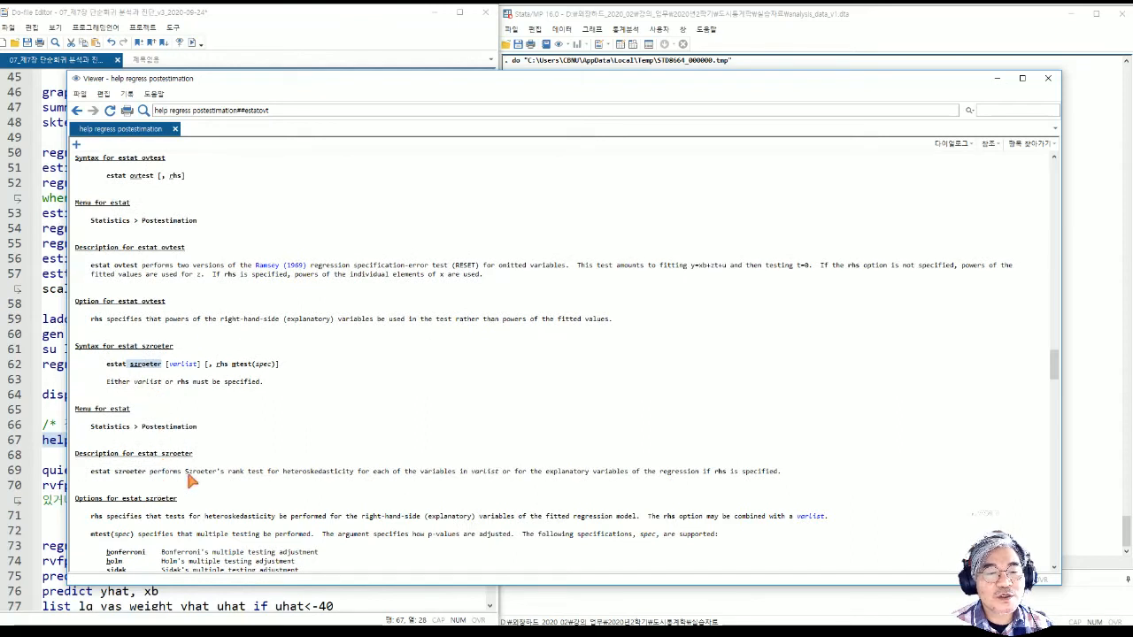
{"action": "left_click_drag", "start_coordinate": [185, 474], "coordinate": [343, 481]}
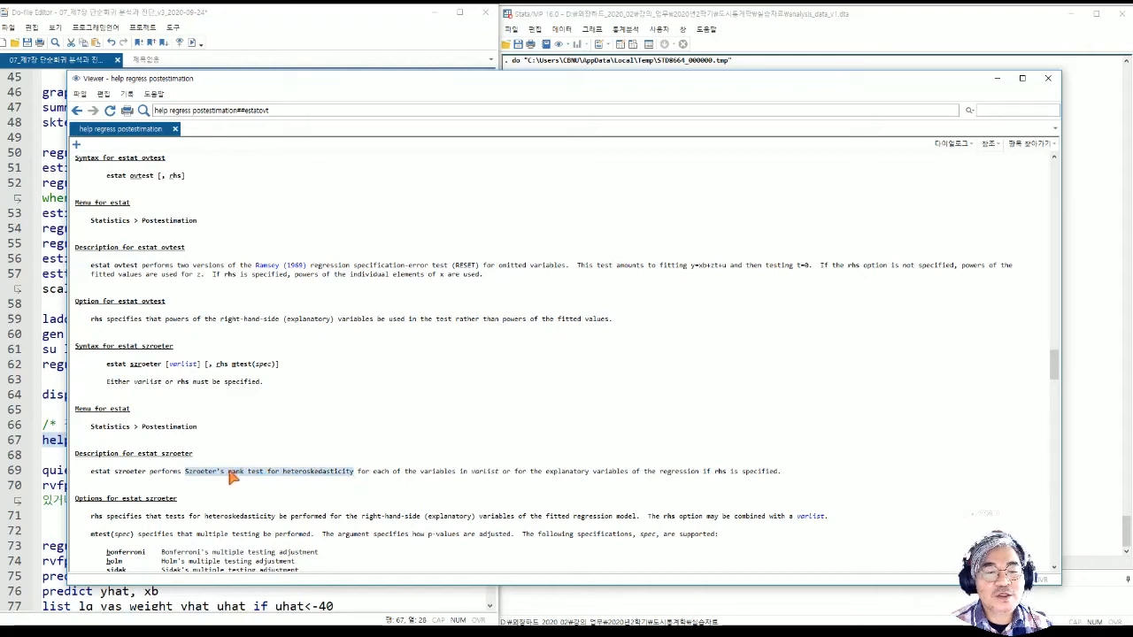
{"action": "left_click_drag", "start_coordinate": [228, 473], "coordinate": [268, 478]}
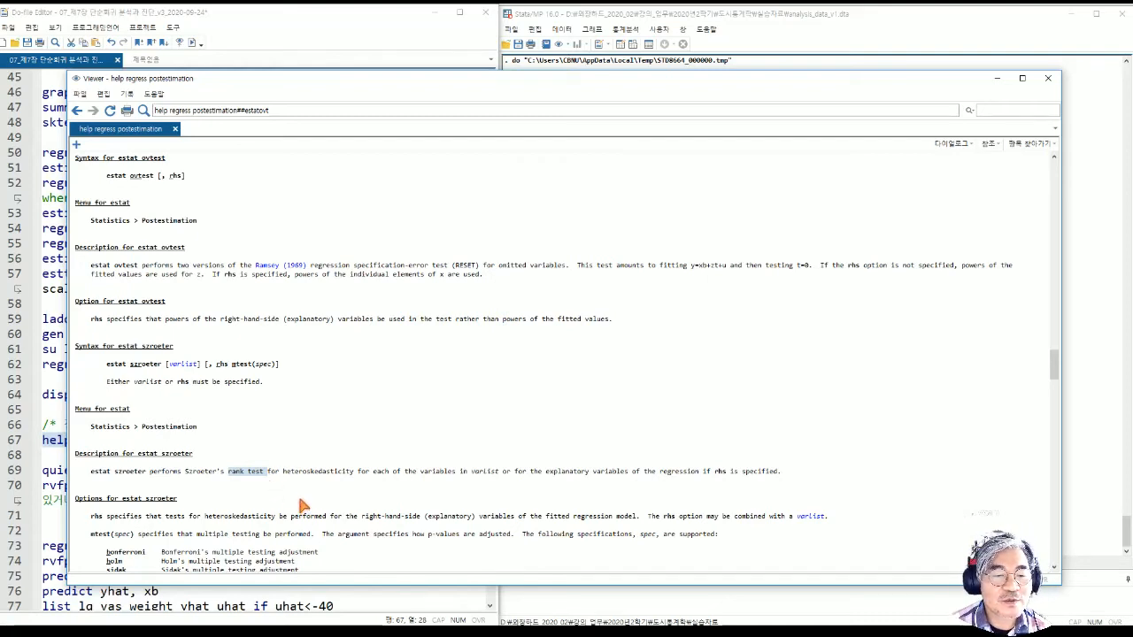
{"action": "scroll", "coordinate": [303, 503], "scroll_direction": "down", "scroll_amount": 3}
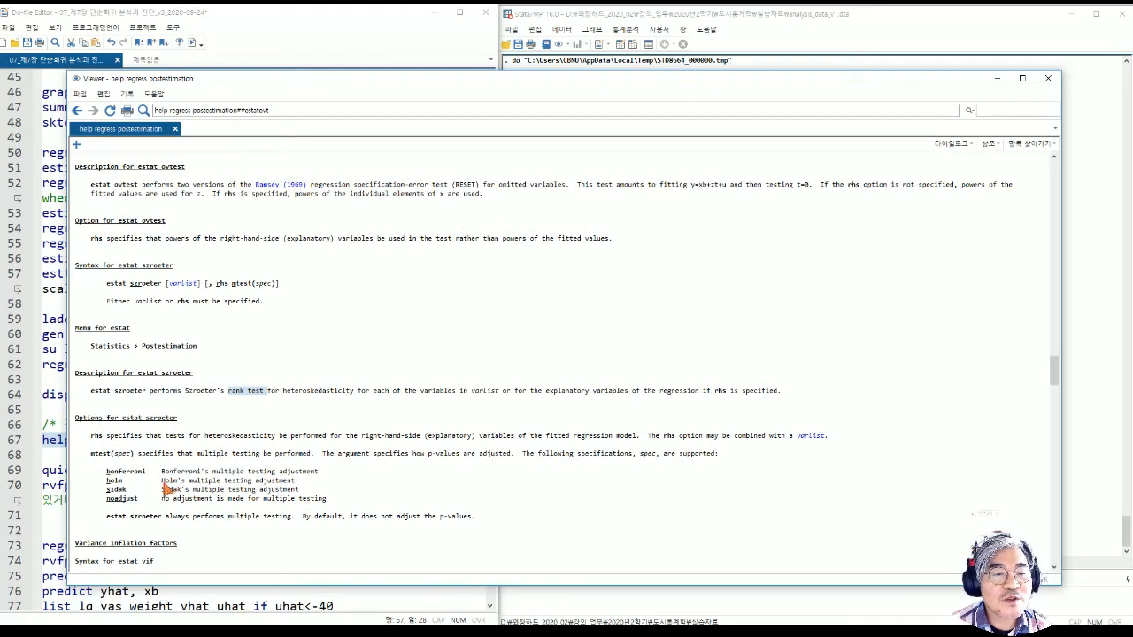
{"action": "left_click_drag", "start_coordinate": [99, 472], "coordinate": [149, 492]}
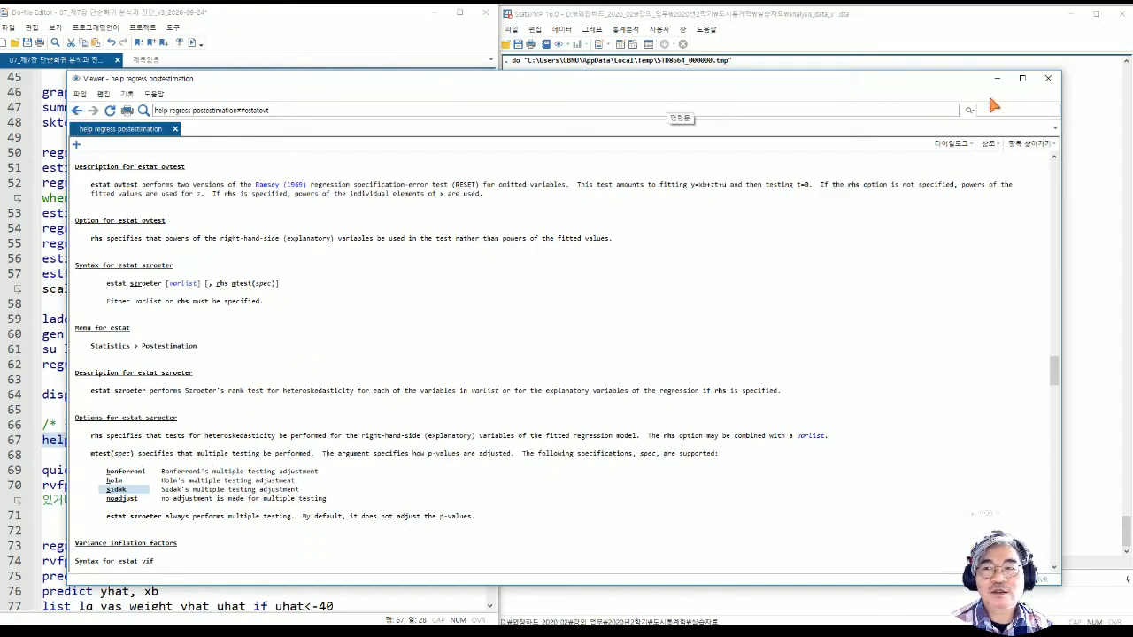
{"action": "left_click", "coordinate": [1047, 80]}
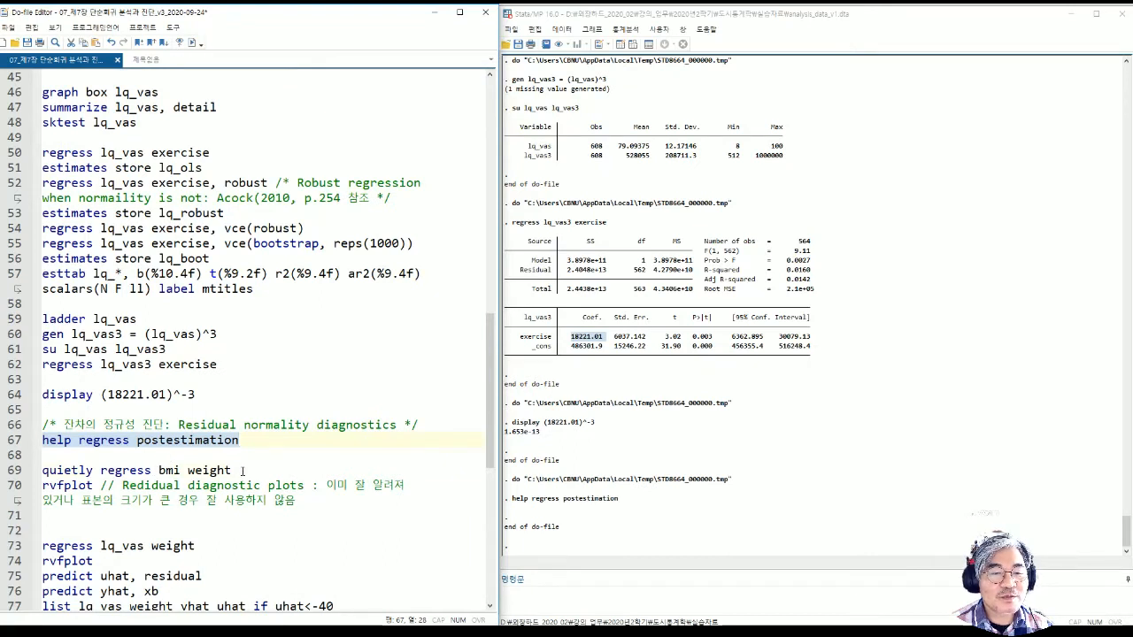
Run quietly regress bmi weight together with rvfplot from lines 69 and 70.
{"action": "left_click_drag", "start_coordinate": [243, 471], "coordinate": [44, 467]}
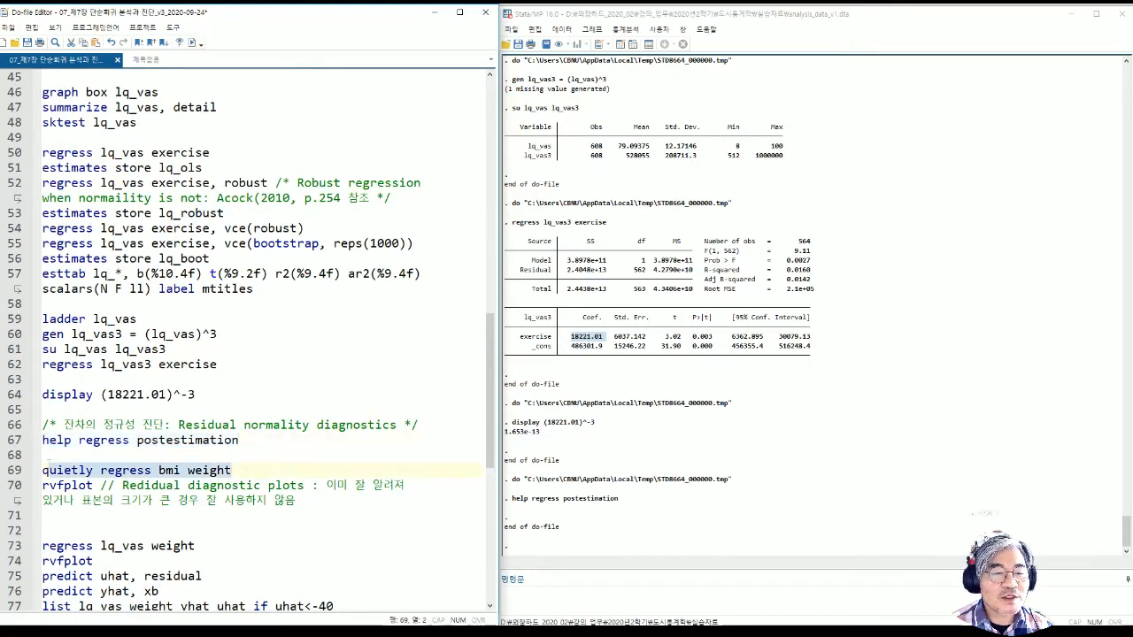
{"action": "left_click", "coordinate": [93, 485]}
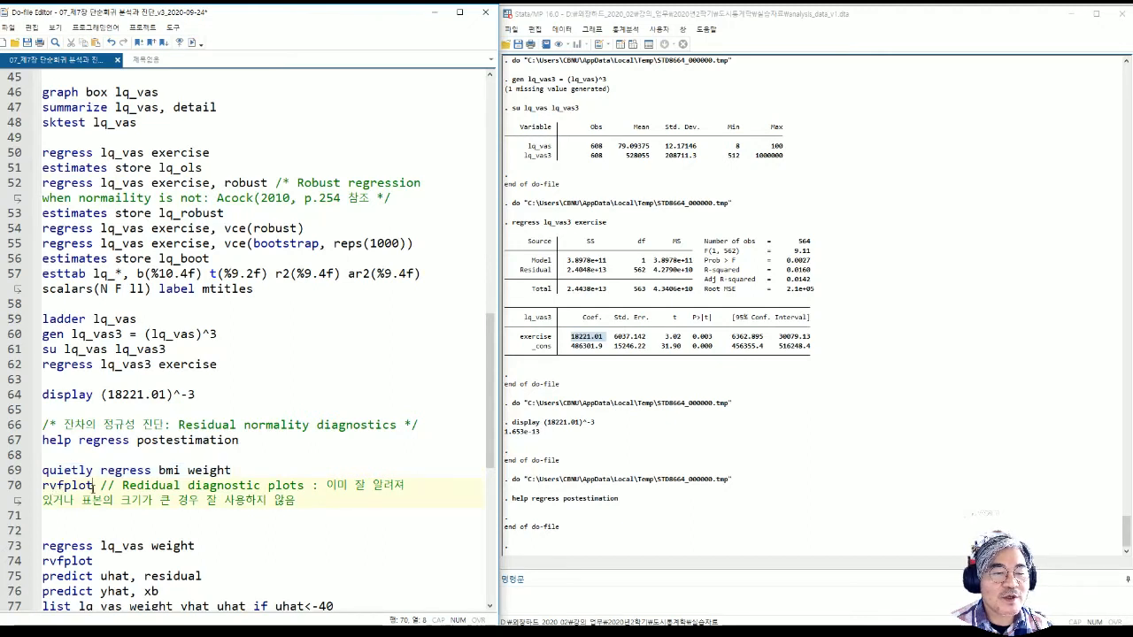
{"action": "left_click_drag", "start_coordinate": [239, 471], "coordinate": [42, 471]}
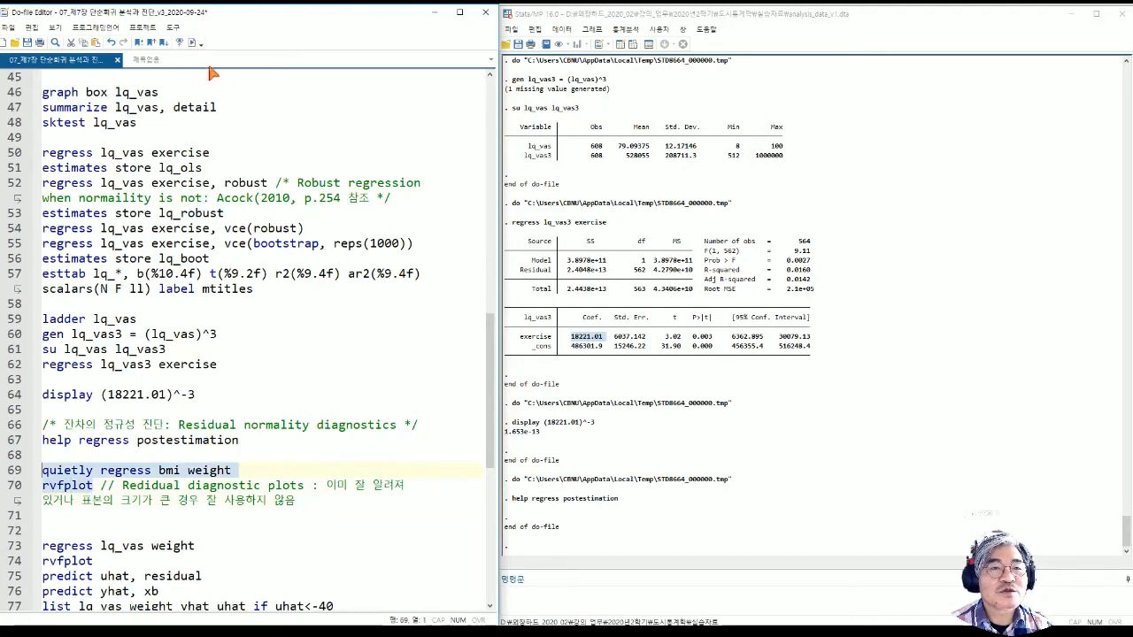
{"action": "left_click", "coordinate": [190, 45]}
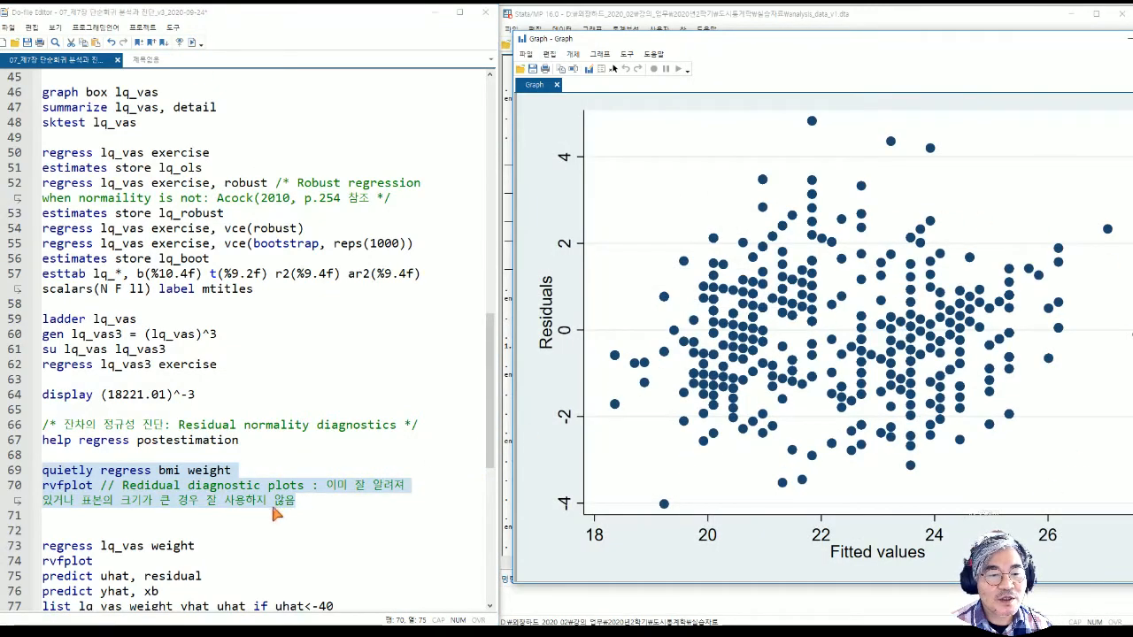
Copy the rvfplot command from line 70 onto a new line 71 below its comment.
{"action": "scroll", "coordinate": [220, 535], "scroll_direction": "down", "scroll_amount": 2}
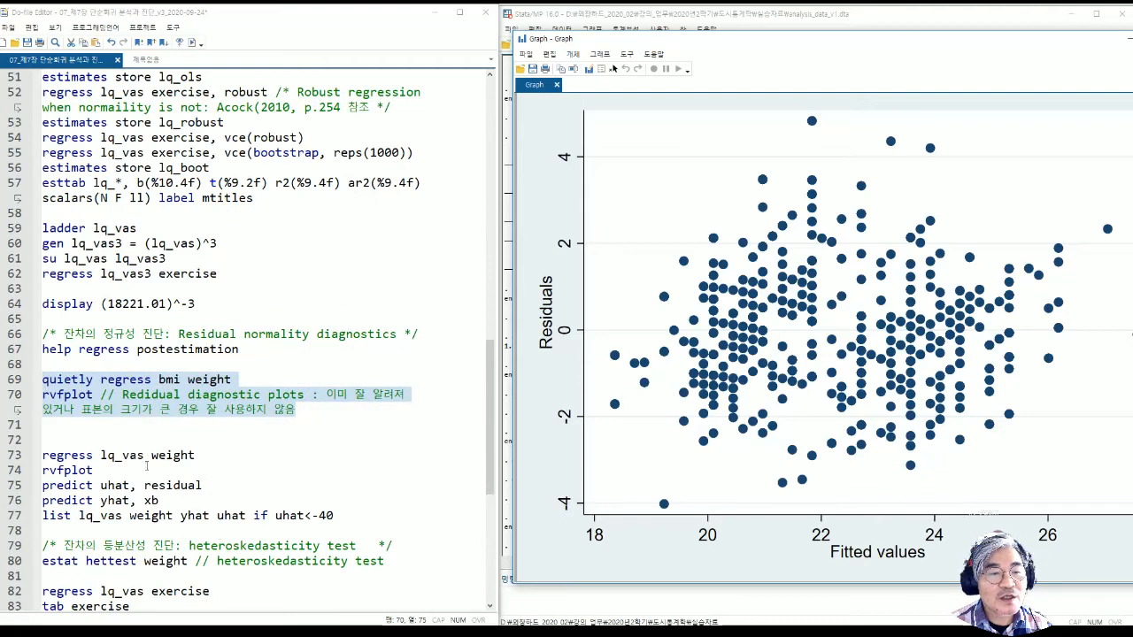
{"action": "left_click", "coordinate": [99, 395]}
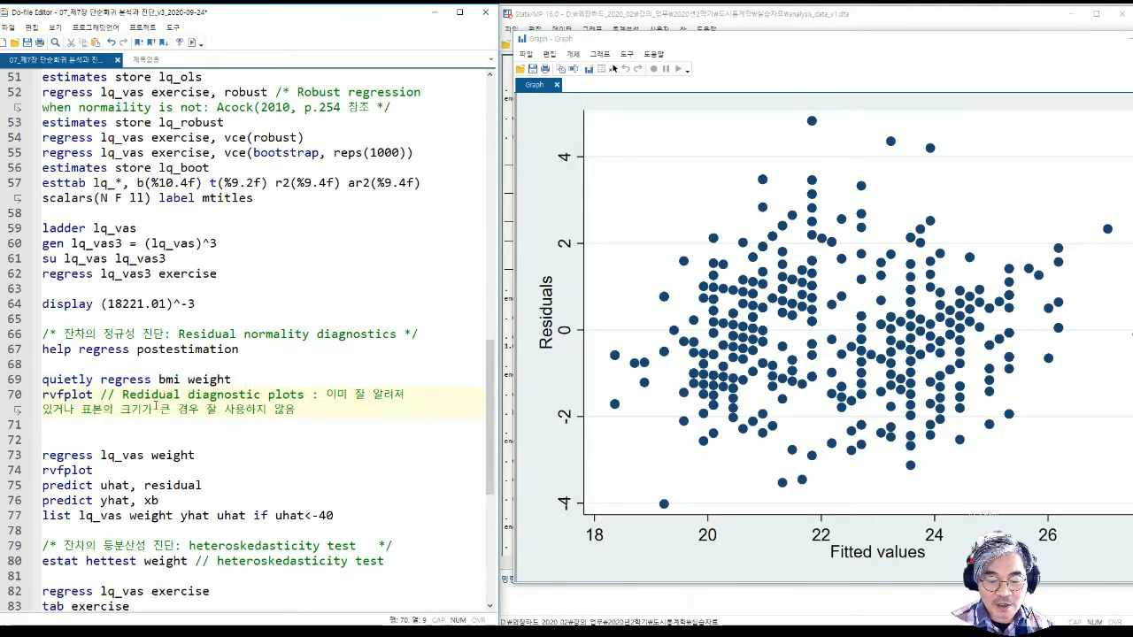
{"action": "key", "text": "shift+Home"}
{"action": "key", "text": "ctrl+c"}
{"action": "key", "text": "Right"}
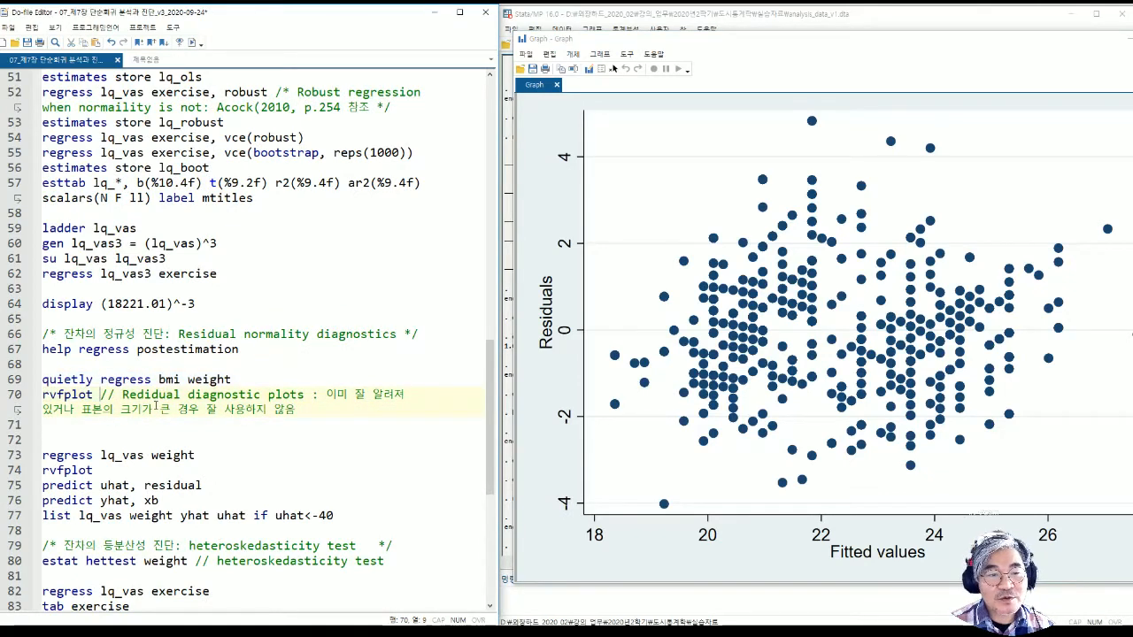
{"action": "key", "text": "End"}
{"action": "key", "text": "Return"}
{"action": "key", "text": "ctrl+v"}
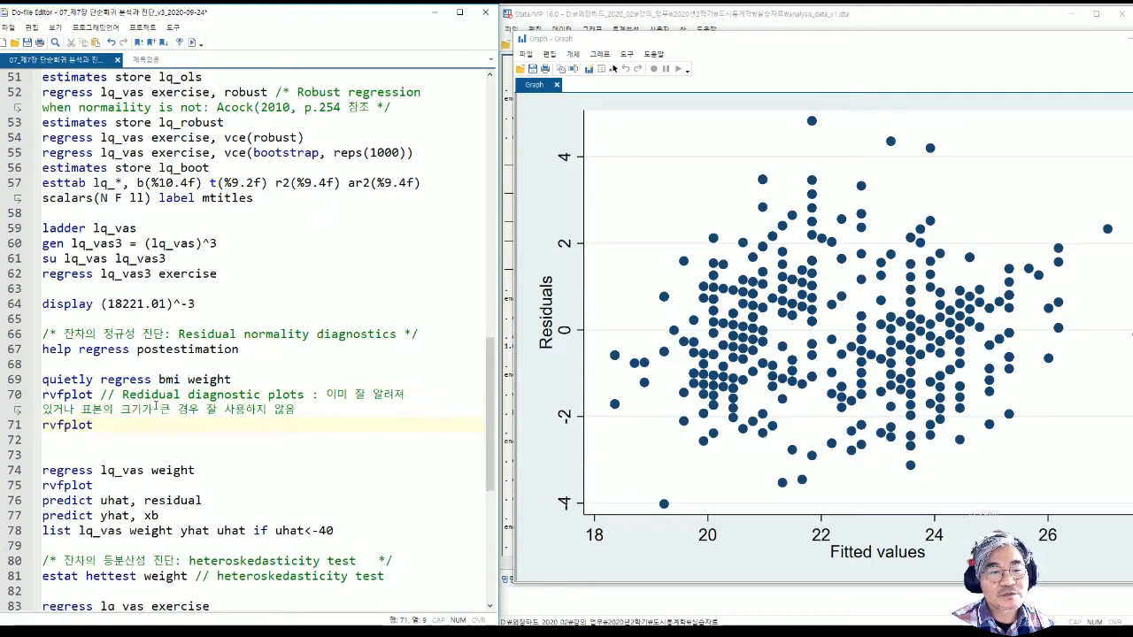
Add the yline(0) option to the rvfplot command on line 71, run that line, and close the resulting graph.
{"action": "type", "text": ", yline"}
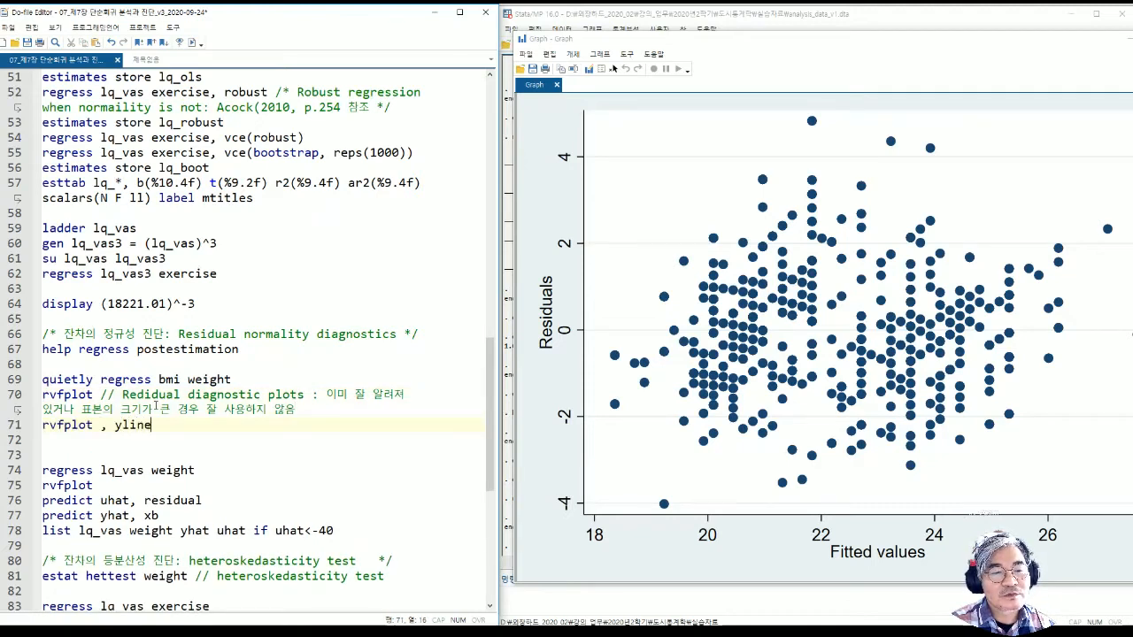
{"action": "type", "text": "(0"}
{"action": "key", "text": "Home"}
{"action": "key", "text": "shift+End"}
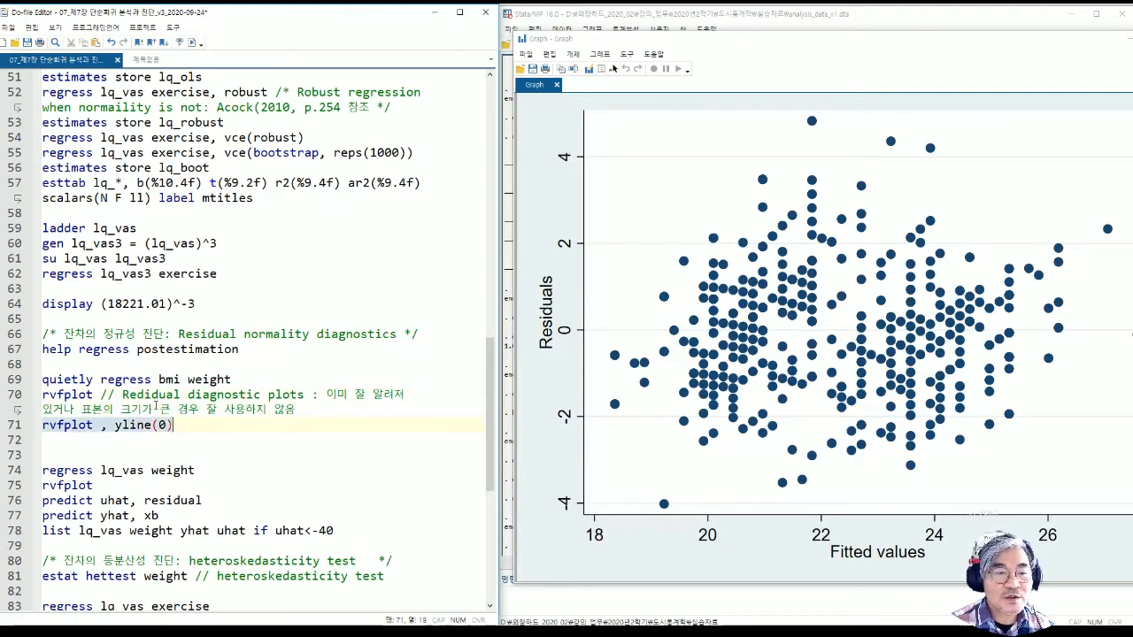
{"action": "key", "text": "ctrl+d"}
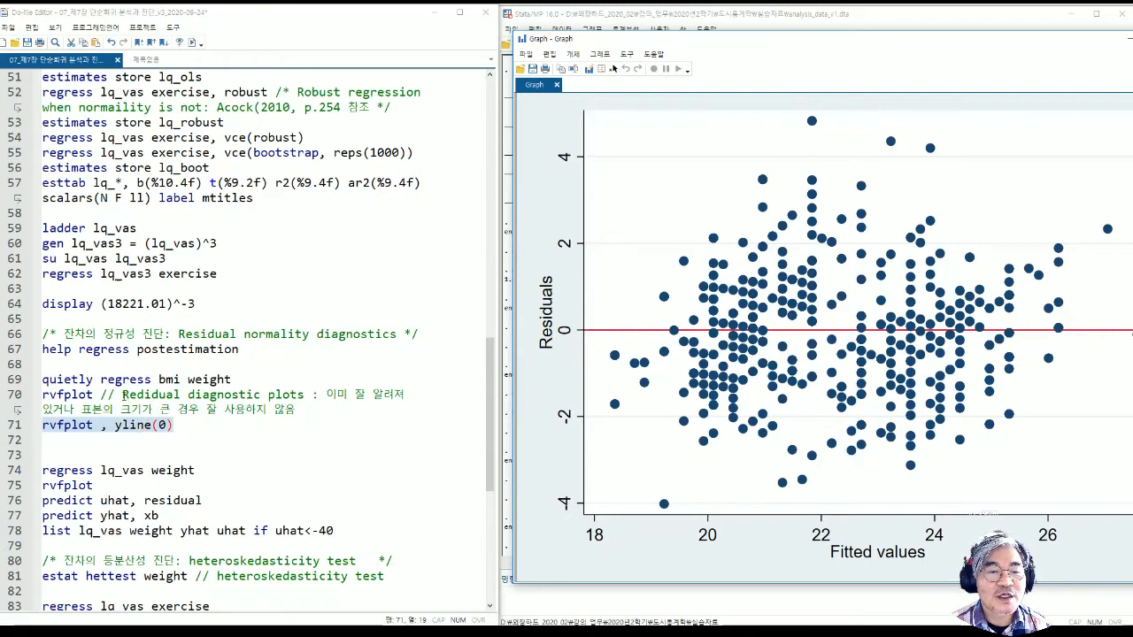
{"action": "left_click_drag", "start_coordinate": [123, 395], "coordinate": [396, 409]}
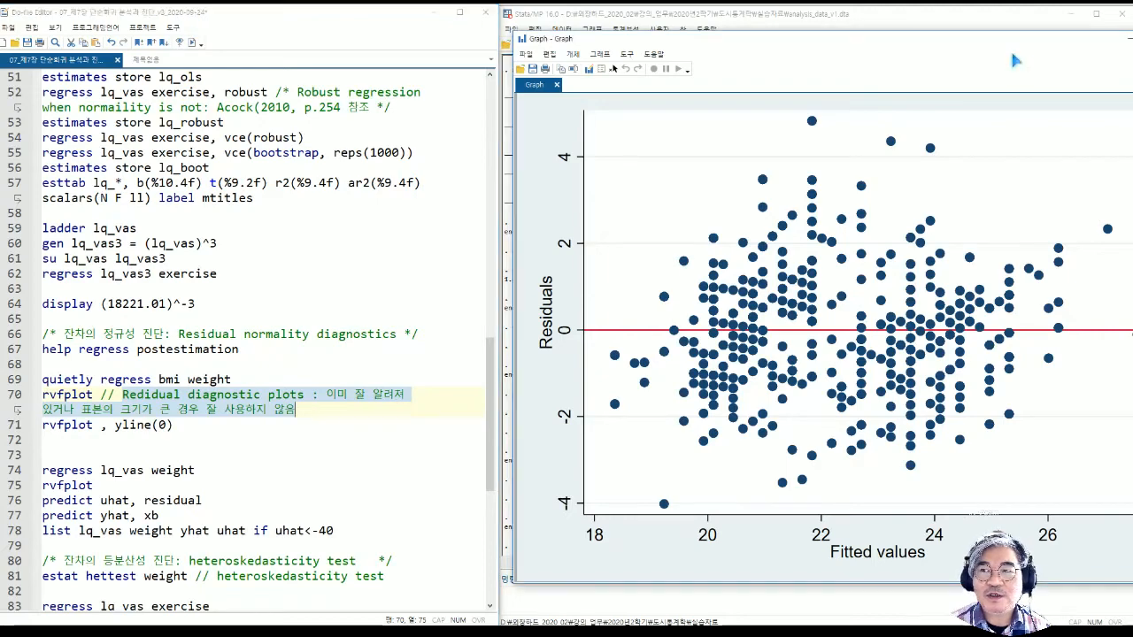
{"action": "left_click_drag", "start_coordinate": [813, 36], "coordinate": [580, 54]}
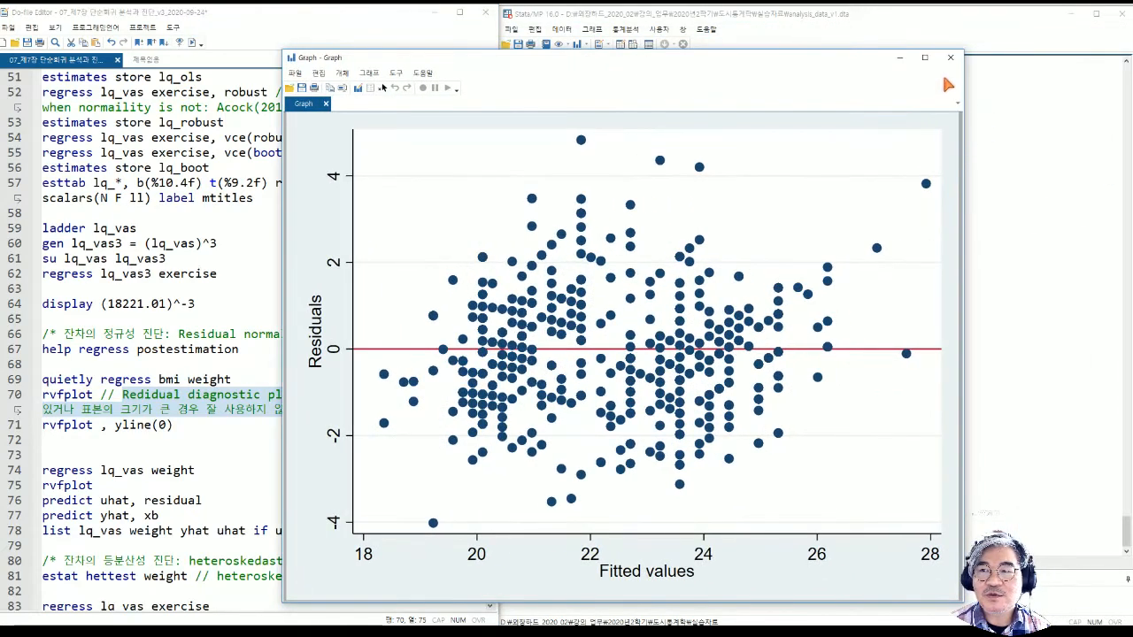
{"action": "left_click", "coordinate": [949, 60]}
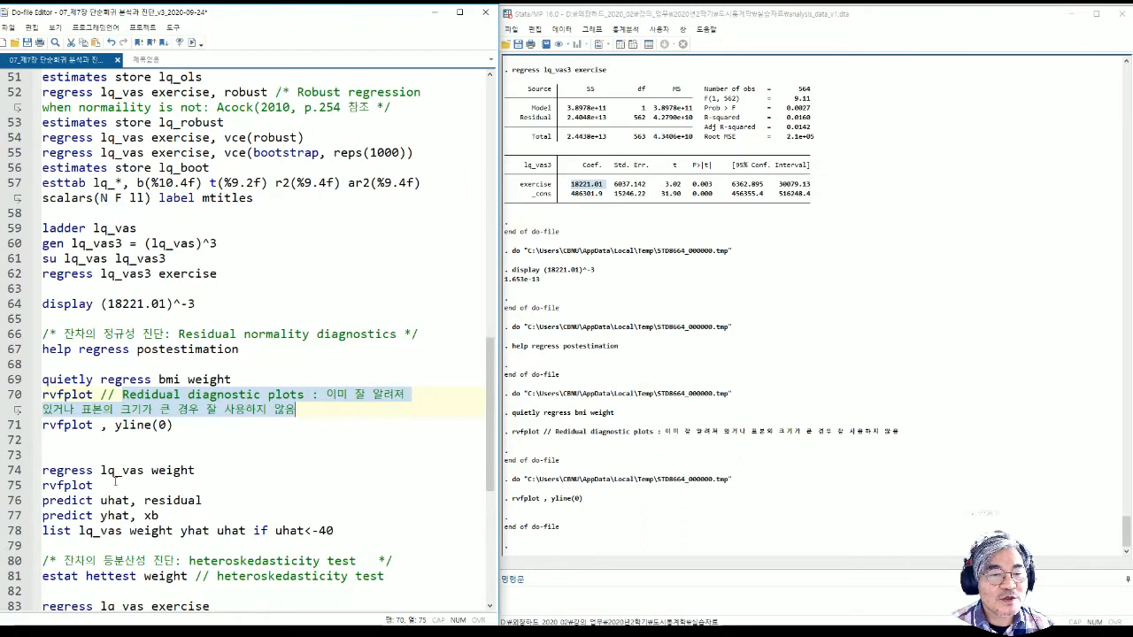
Remove the extra blank line above regress lq_vas weight and change its predictor from weight to exercise.
{"action": "left_click", "coordinate": [54, 457]}
{"action": "key", "text": "Delete"}
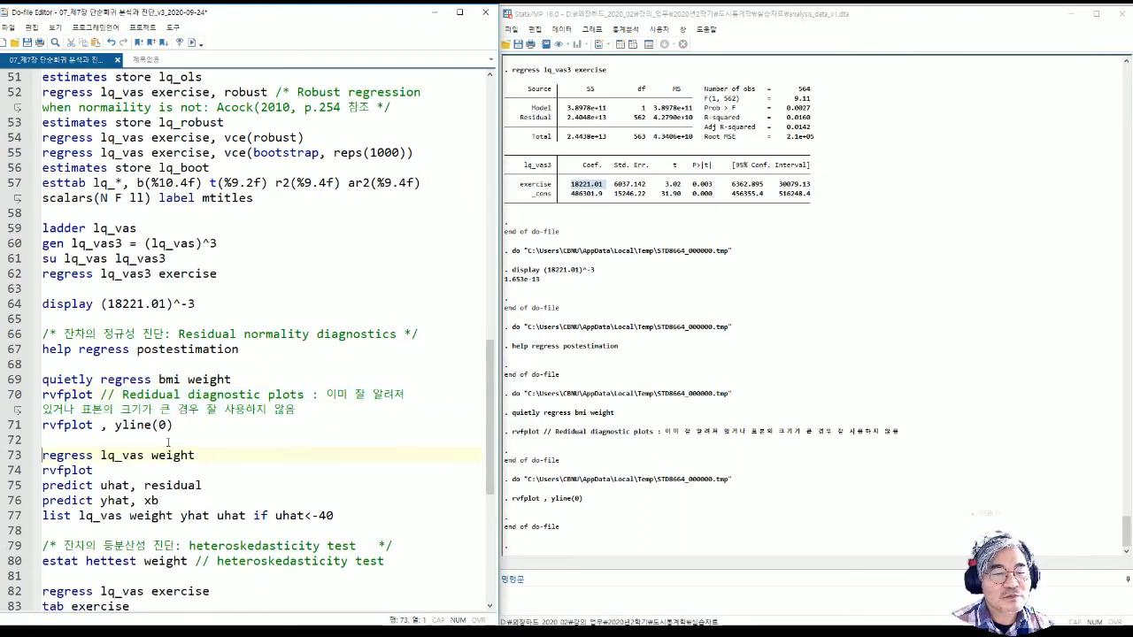
{"action": "key", "text": "BackSpace"}
{"action": "key", "text": "BackSpace"}
{"action": "key", "text": "BackSpace"}
{"action": "key", "text": "BackSpace"}
{"action": "key", "text": "BackSpace"}
{"action": "key", "text": "BackSpace"}
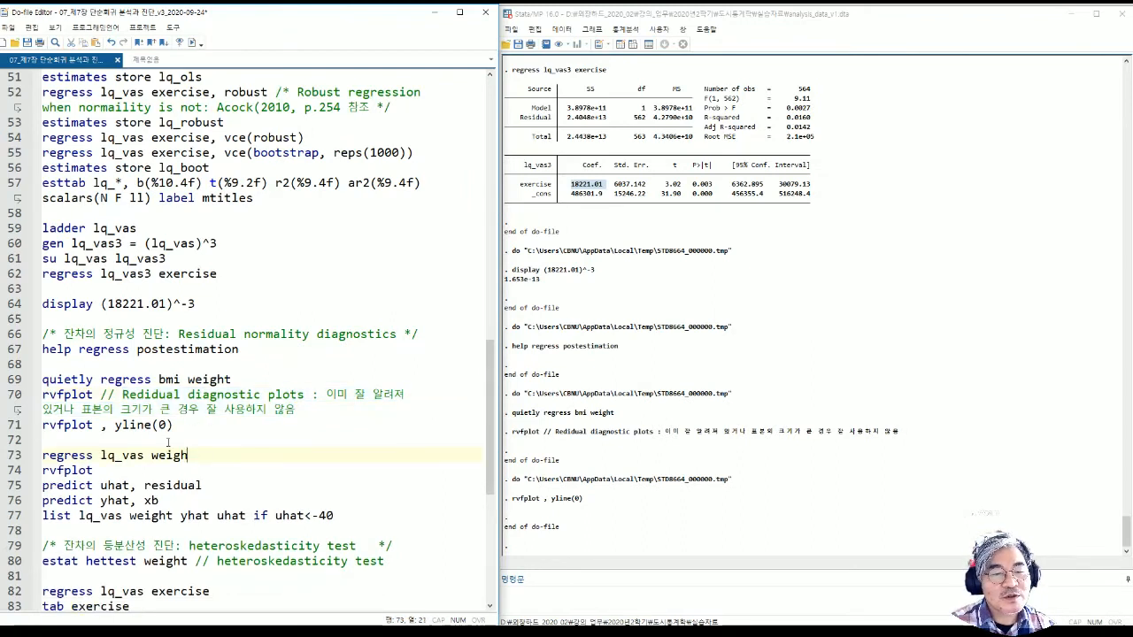
{"action": "type", "text": "exercise"}
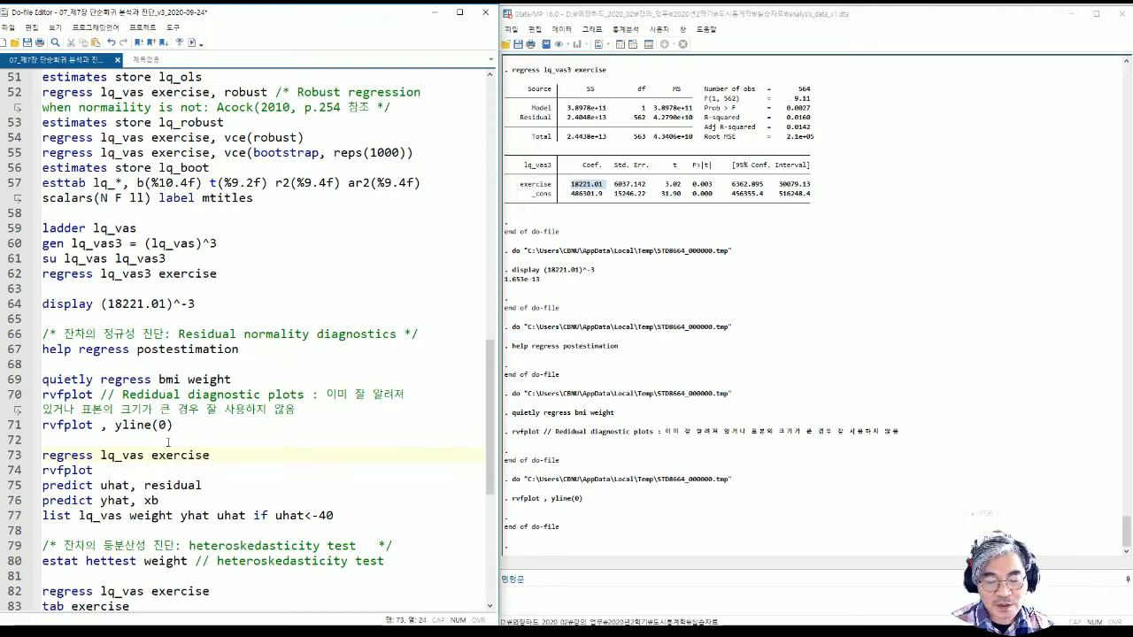
Run regress lq_vas exercise together with rvfplot from lines 73 and 74, and close the residual plot.
{"action": "key", "text": "shift+Home"}
{"action": "key", "text": "Down"}
{"action": "key", "text": "End"}
{"action": "key", "text": "shift+Up"}
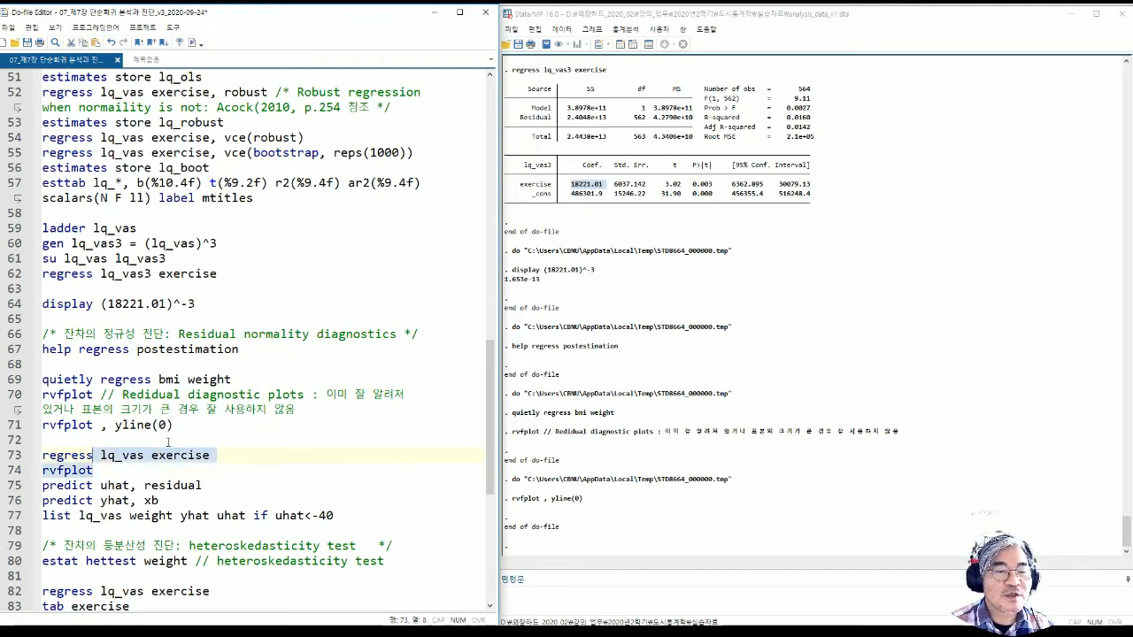
{"action": "key", "text": "shift+Home"}
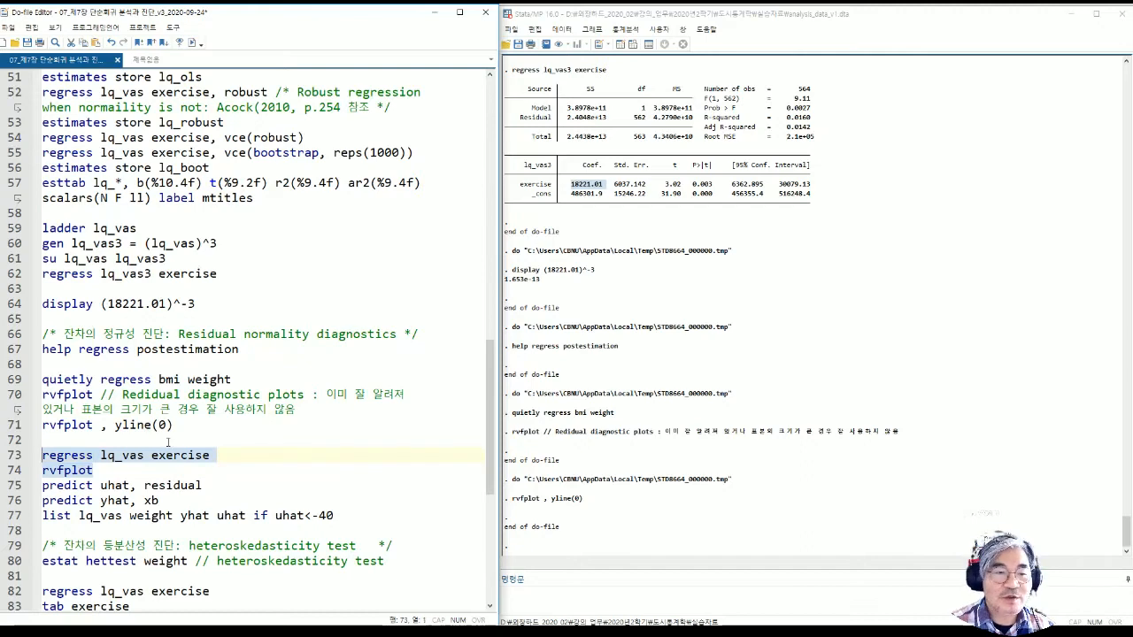
{"action": "left_click", "coordinate": [192, 44]}
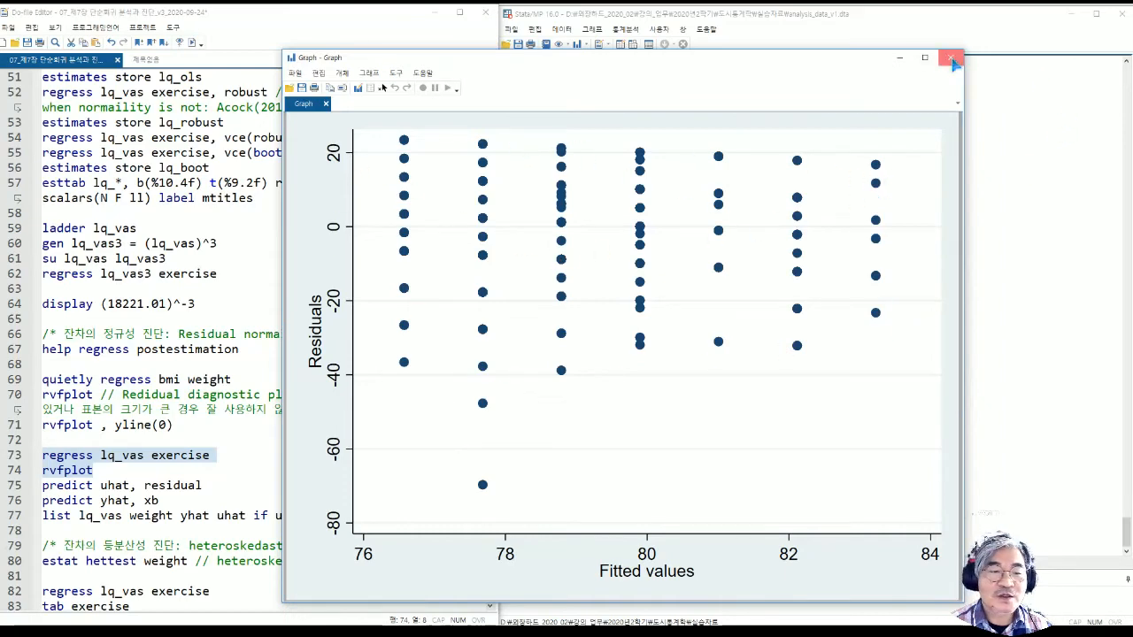
{"action": "left_click", "coordinate": [950, 58]}
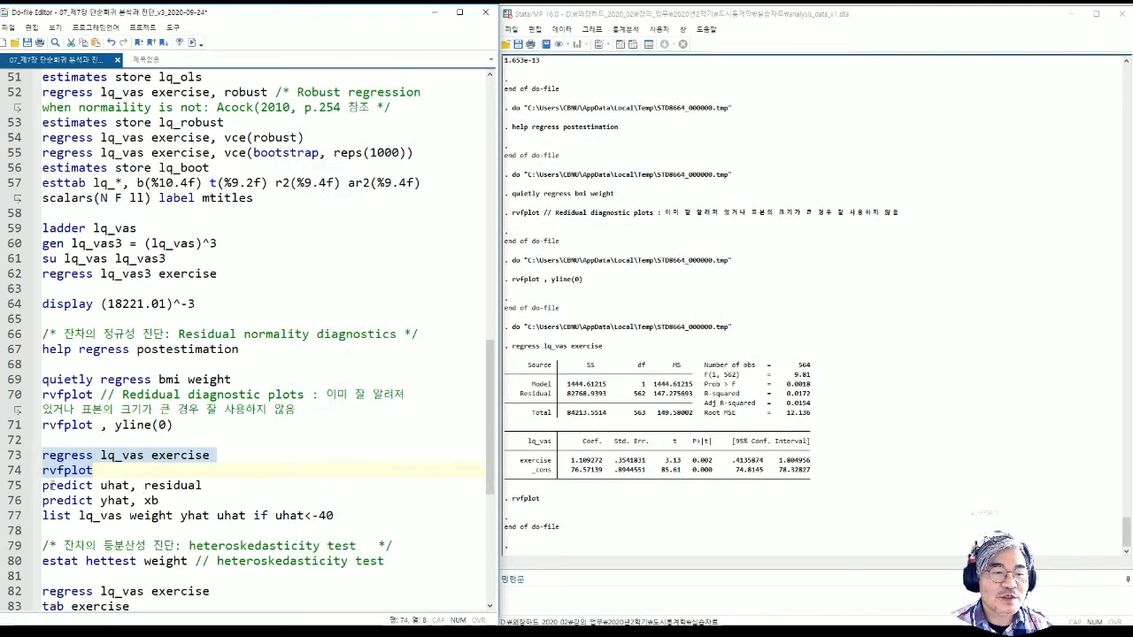
Rename uhat to ehat in the residual predict command on line 75 and in the if condition on line 77.
{"action": "left_click_drag", "start_coordinate": [224, 489], "coordinate": [41, 487]}
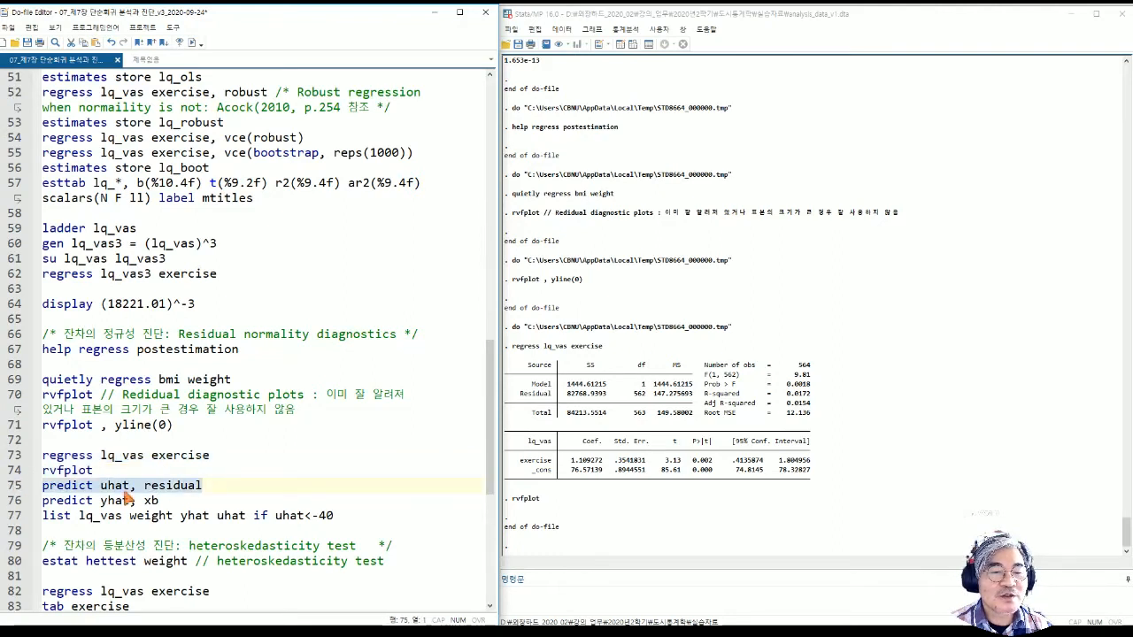
{"action": "left_click", "coordinate": [103, 486]}
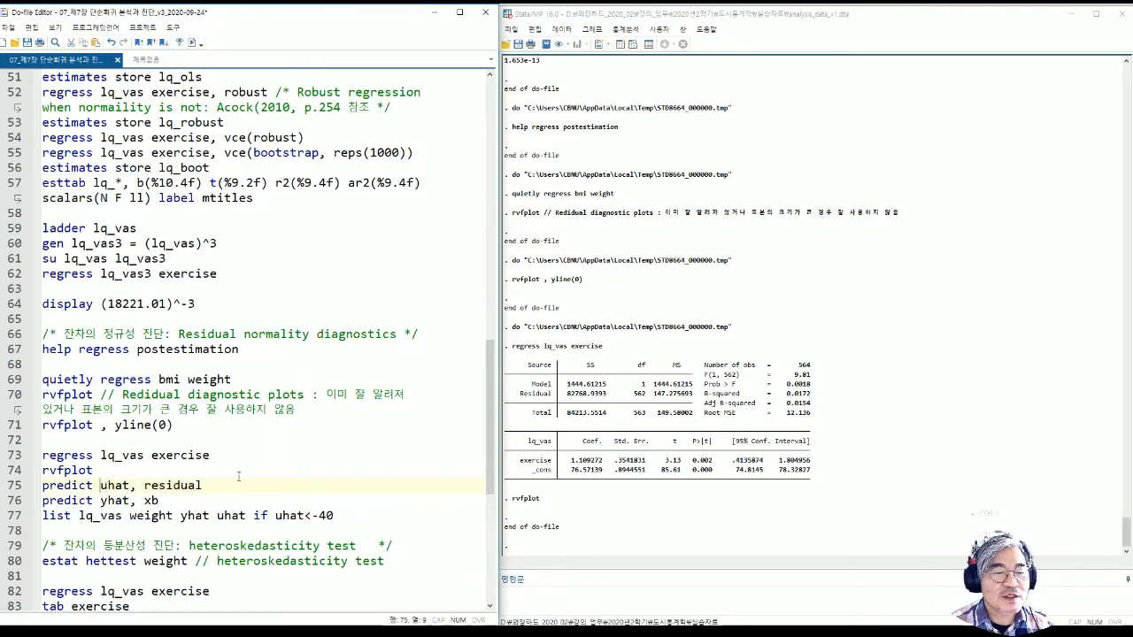
{"action": "key", "text": "BackSpace"}
{"action": "type", "text": "e"}
{"action": "key", "text": "Escape"}
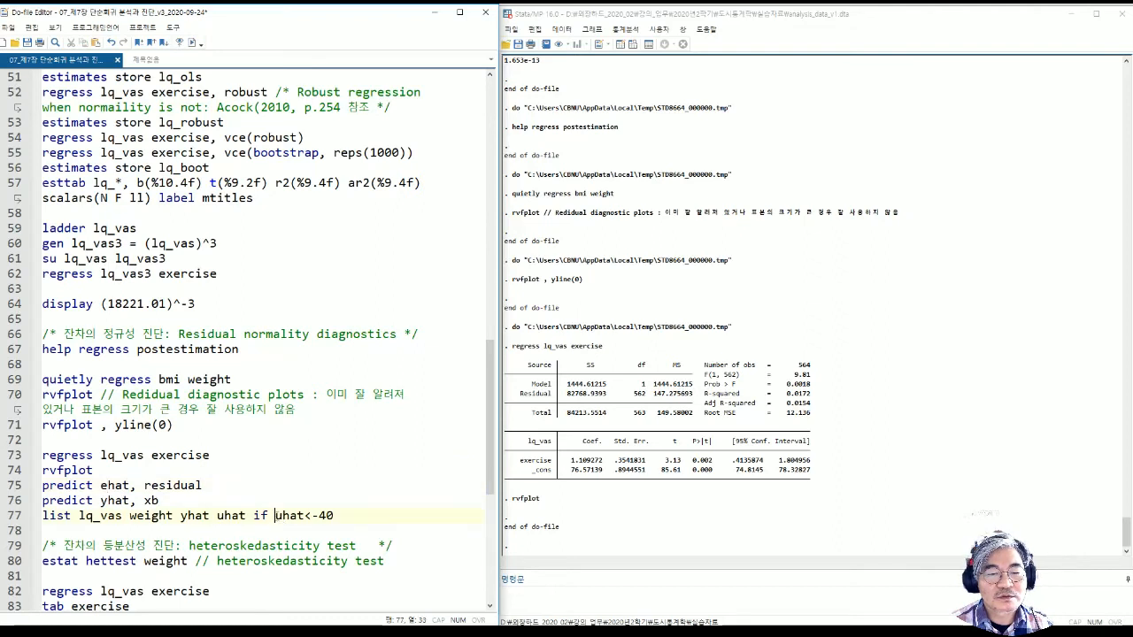
{"action": "key", "text": "Delete"}
{"action": "type", "text": "e"}
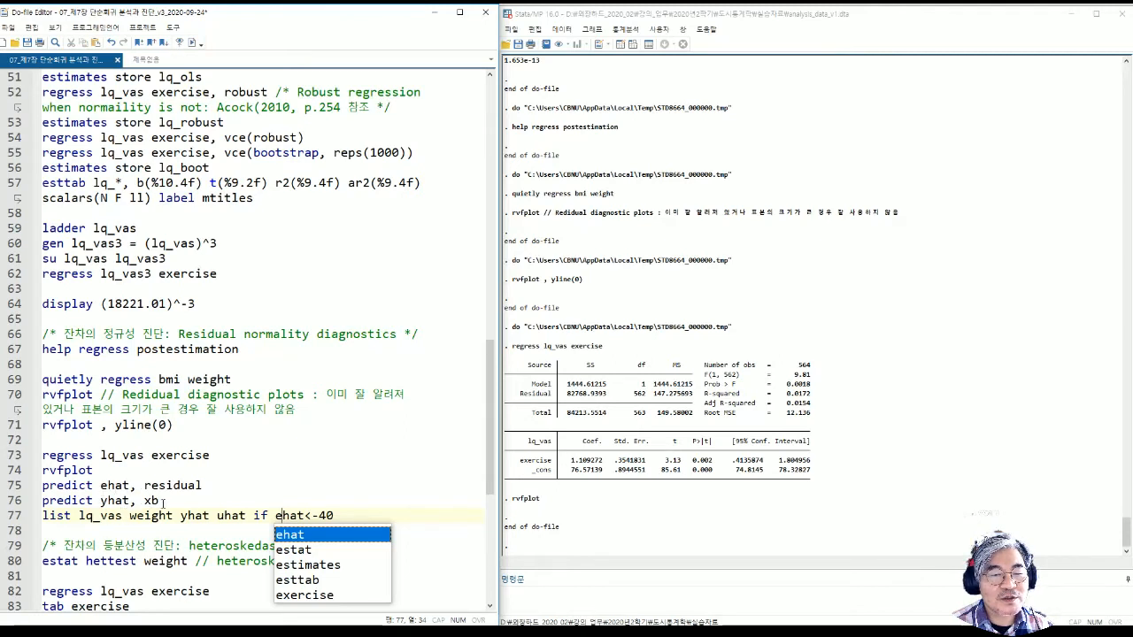
Run the block from regress lq_vas exercise through the list command, lines 73 to 77, and close the graph.
{"action": "left_click_drag", "start_coordinate": [166, 502], "coordinate": [42, 485]}
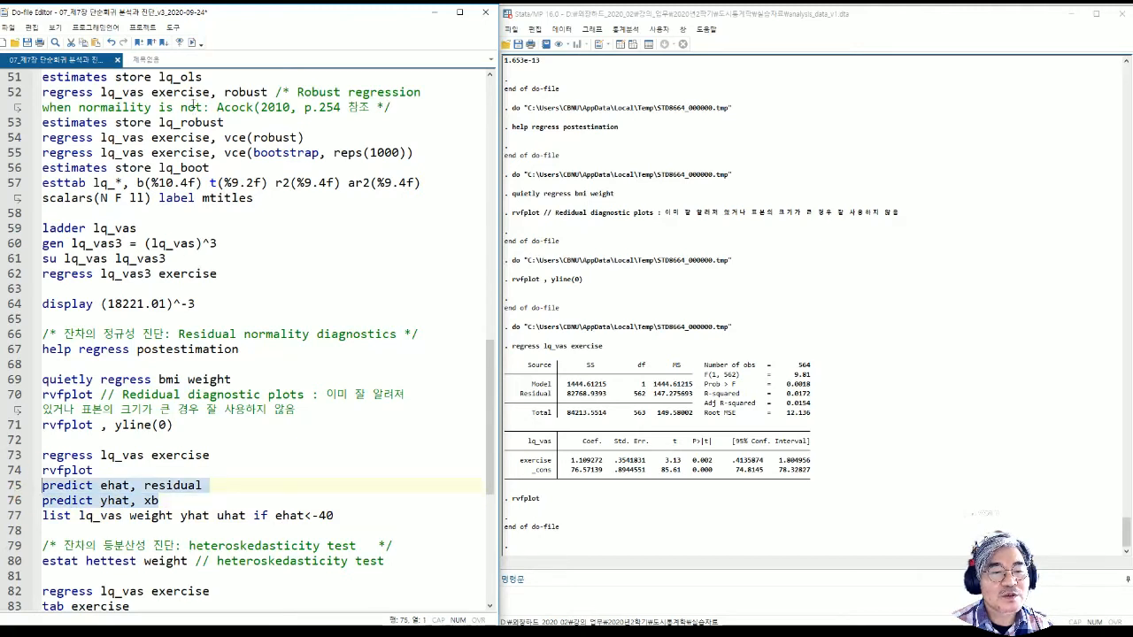
{"action": "left_click", "coordinate": [66, 443]}
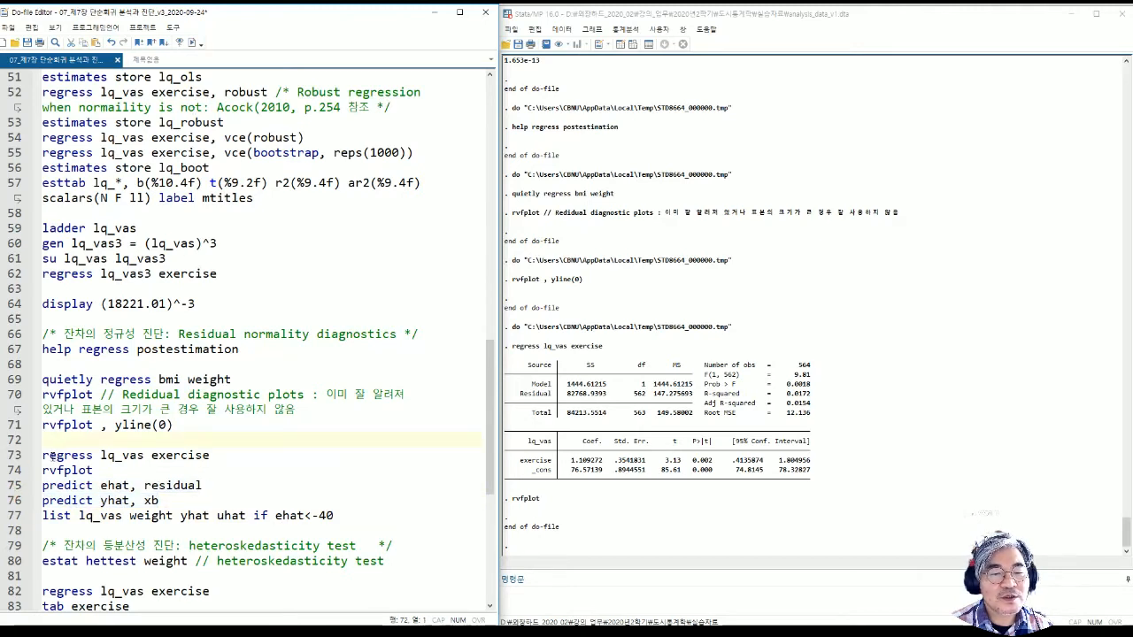
{"action": "left_click_drag", "start_coordinate": [42, 455], "coordinate": [334, 515]}
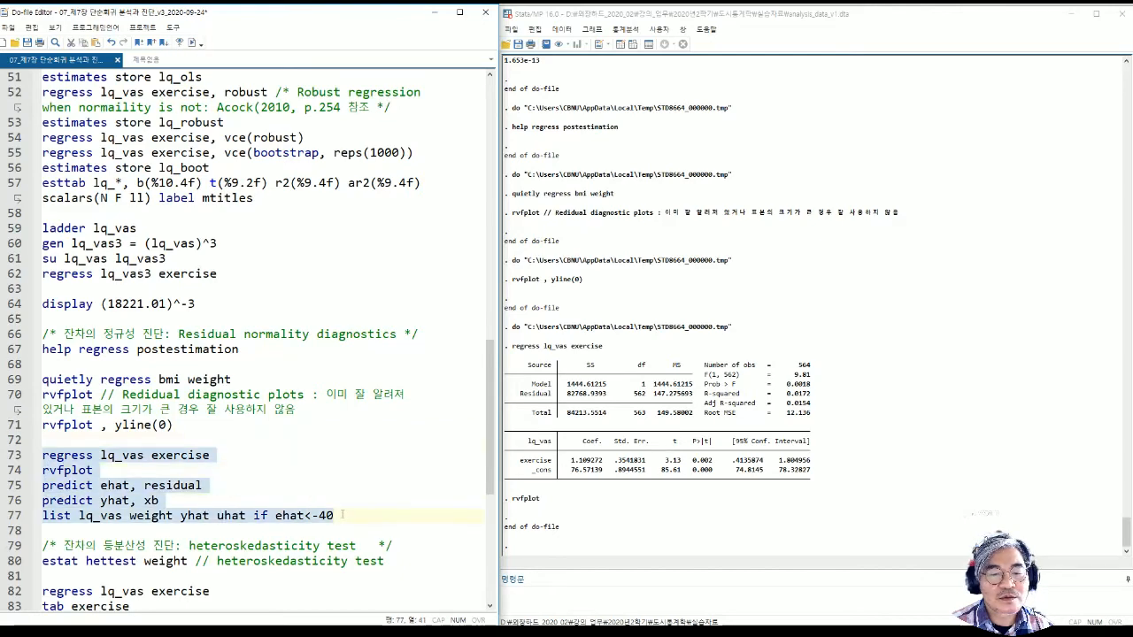
{"action": "left_click", "coordinate": [193, 46]}
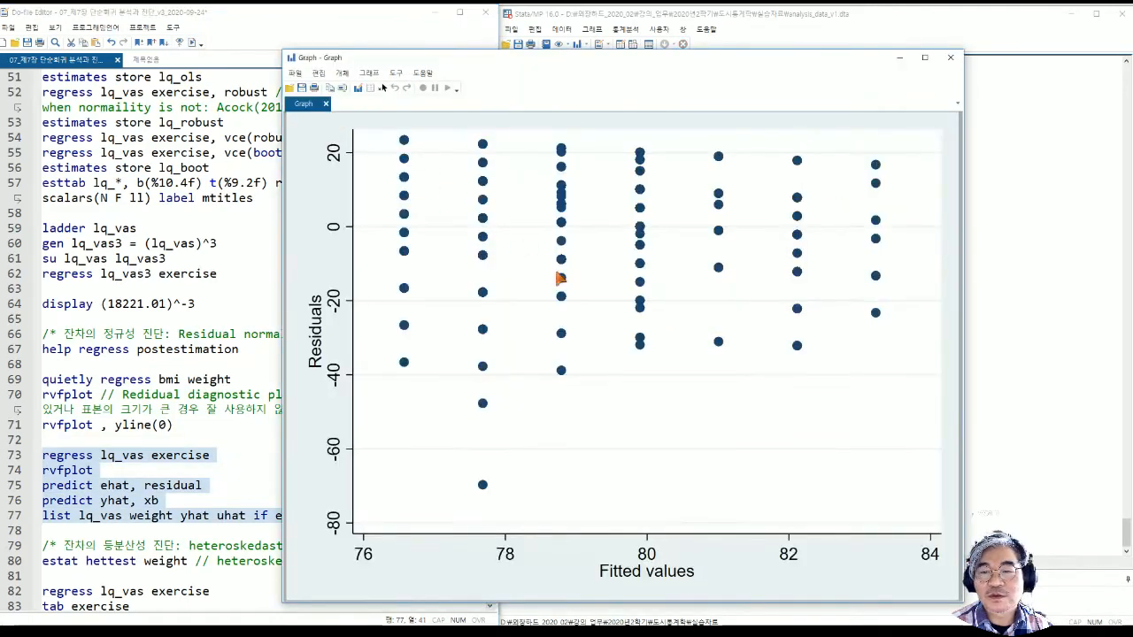
{"action": "left_click", "coordinate": [950, 58]}
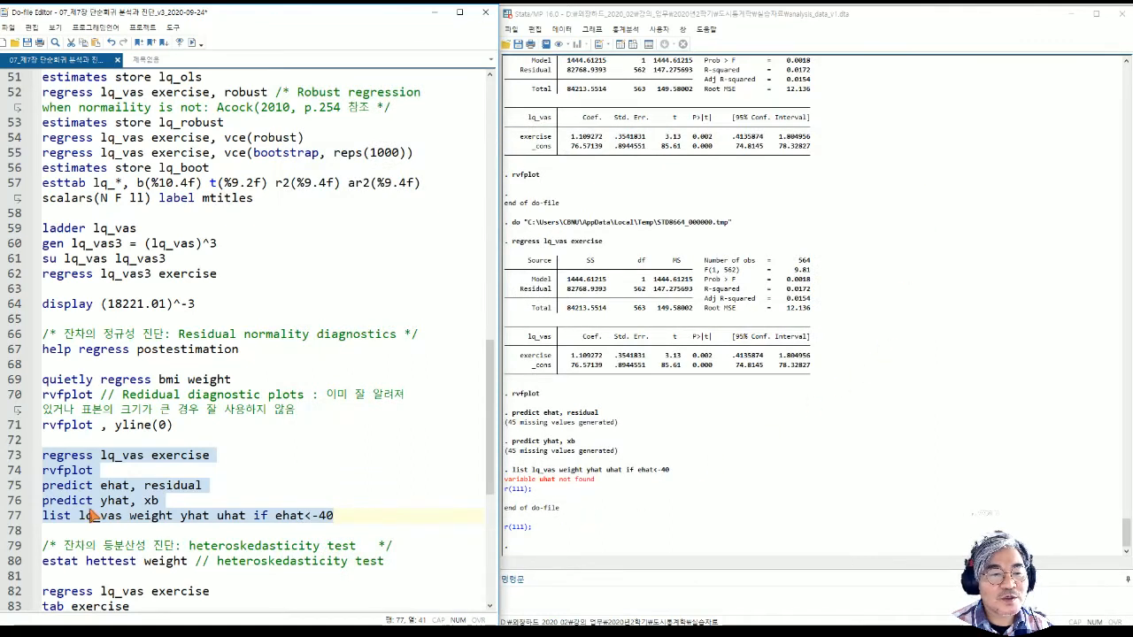
Replace uhat with ehat in the list command's variables on line 77, run that line, and highlight the listed observations.
{"action": "left_click", "coordinate": [217, 516]}
{"action": "key", "text": "Delete"}
{"action": "type", "text": "e"}
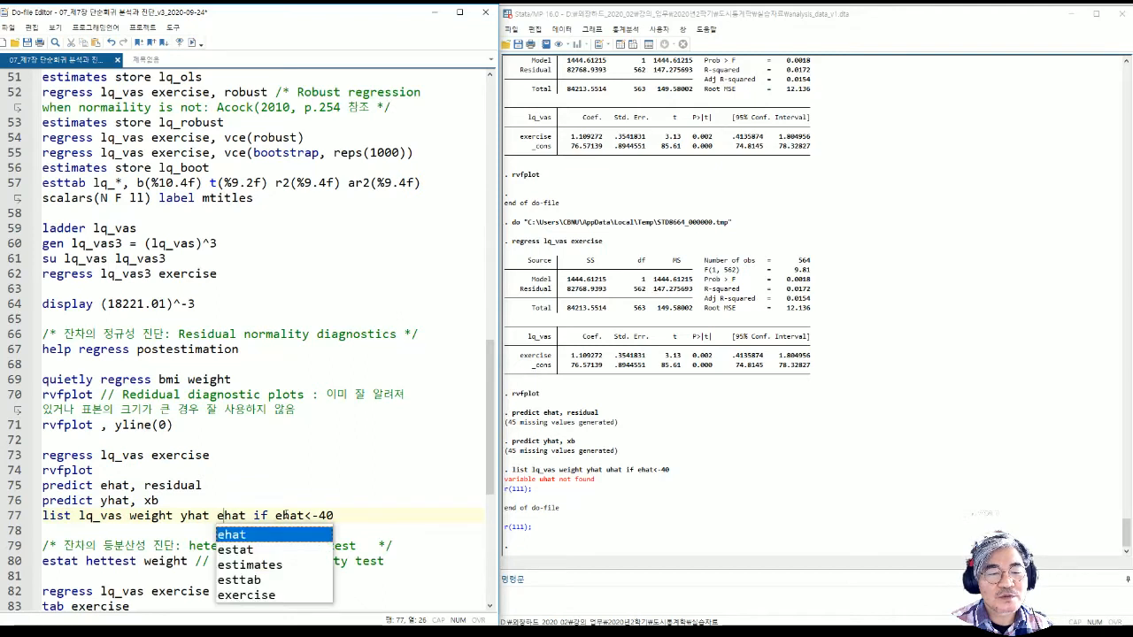
{"action": "key", "text": "Escape"}
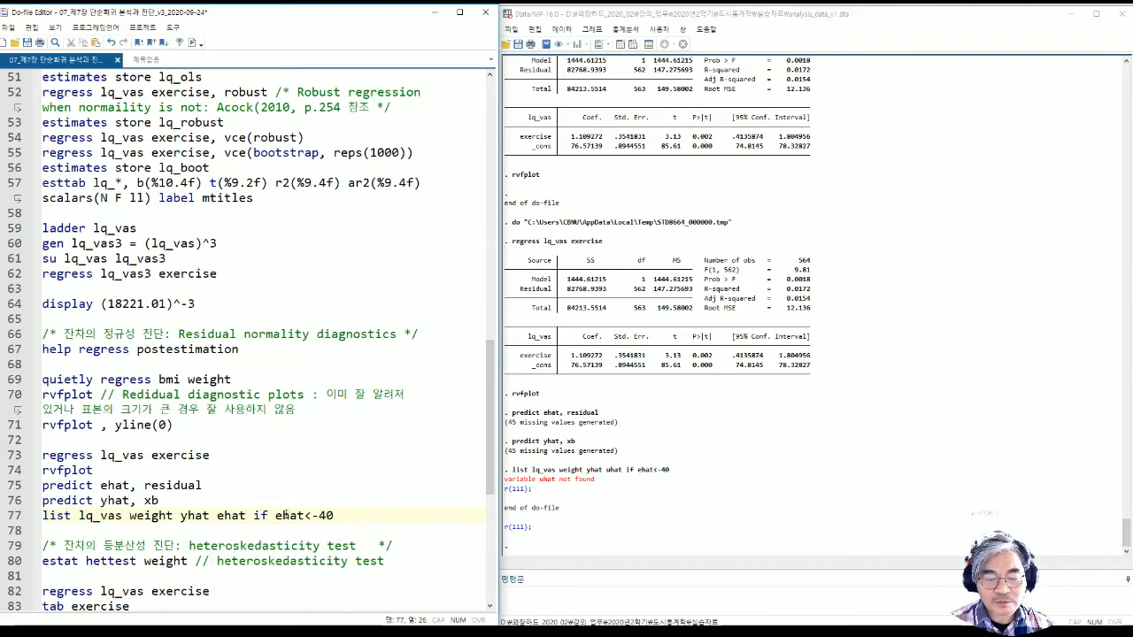
{"action": "key", "text": "Home"}
{"action": "key", "text": "shift+End"}
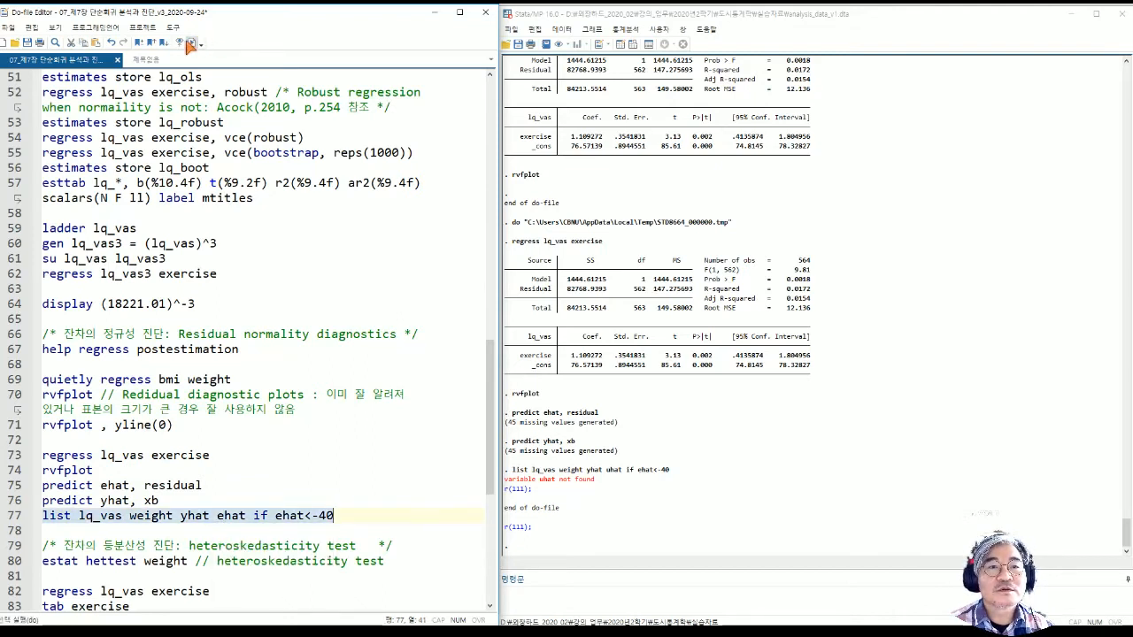
{"action": "left_click", "coordinate": [189, 45]}
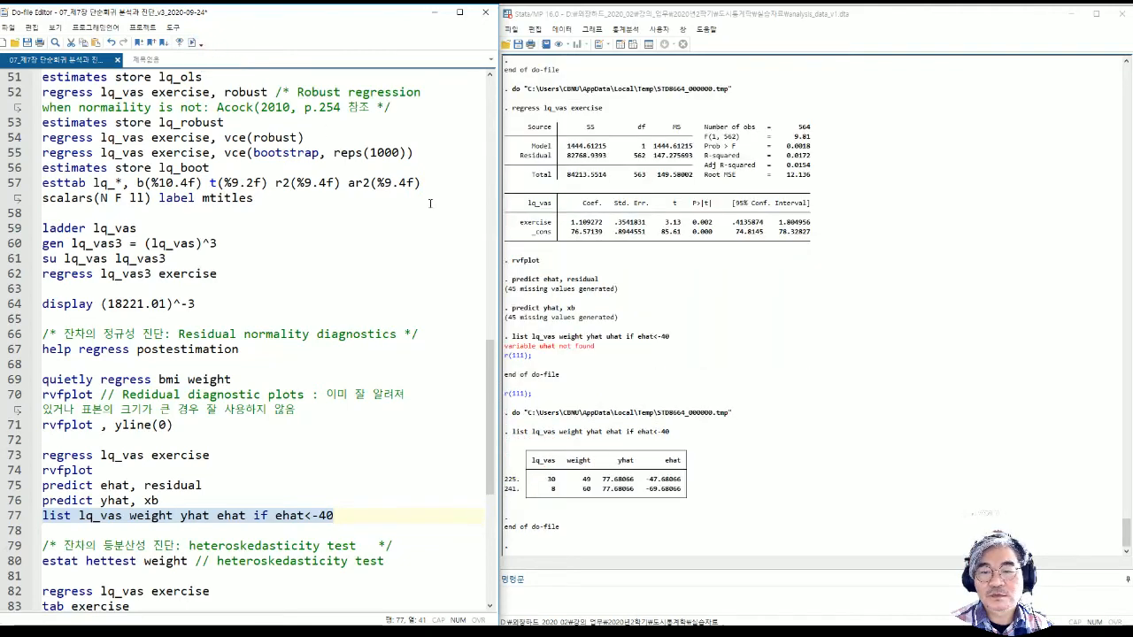
{"action": "left_click_drag", "start_coordinate": [544, 479], "coordinate": [691, 495]}
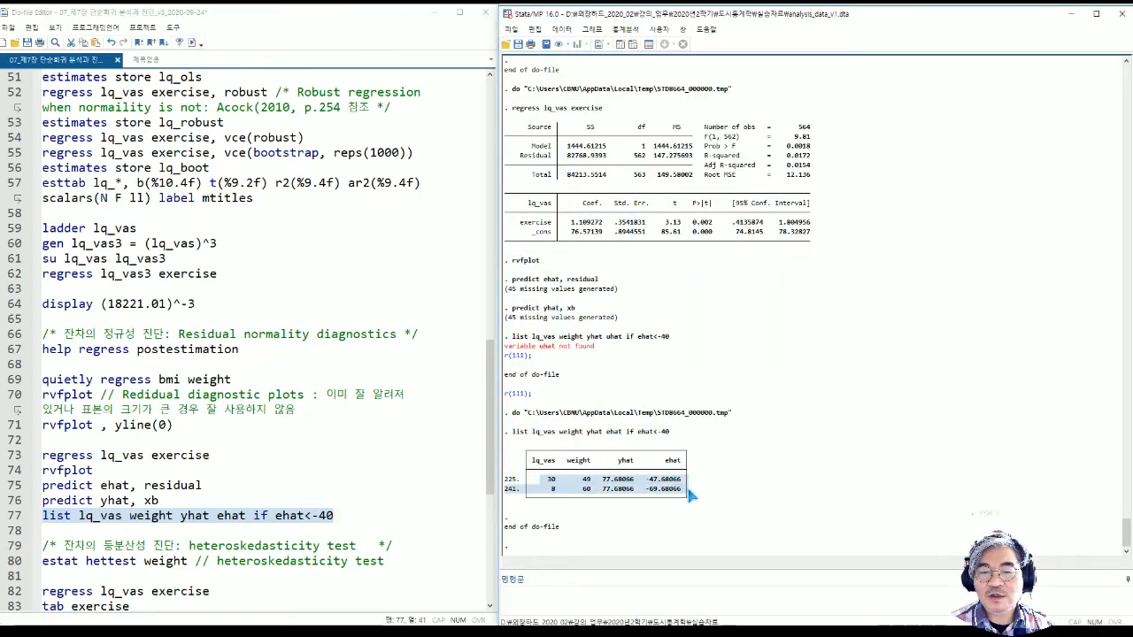
Copy the regress lq_vas exercise command from line 73 onto a new line 79 above the heteroskedasticity comment.
{"action": "scroll", "coordinate": [313, 473], "scroll_direction": "down", "scroll_amount": 3}
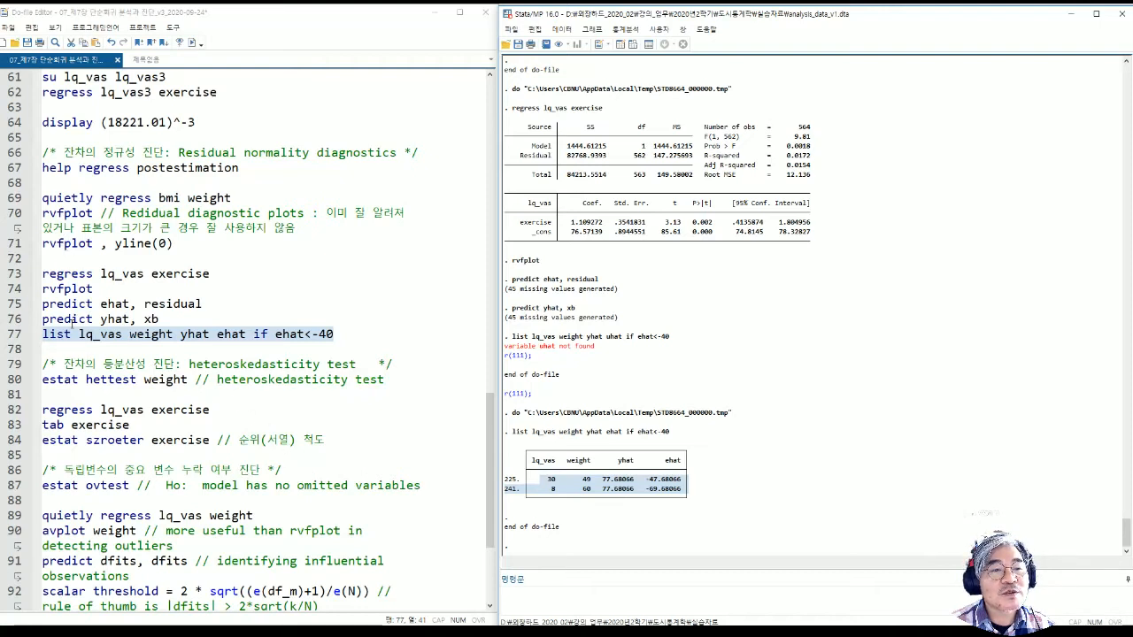
{"action": "left_click_drag", "start_coordinate": [210, 275], "coordinate": [42, 274]}
{"action": "key", "text": "ctrl+c"}
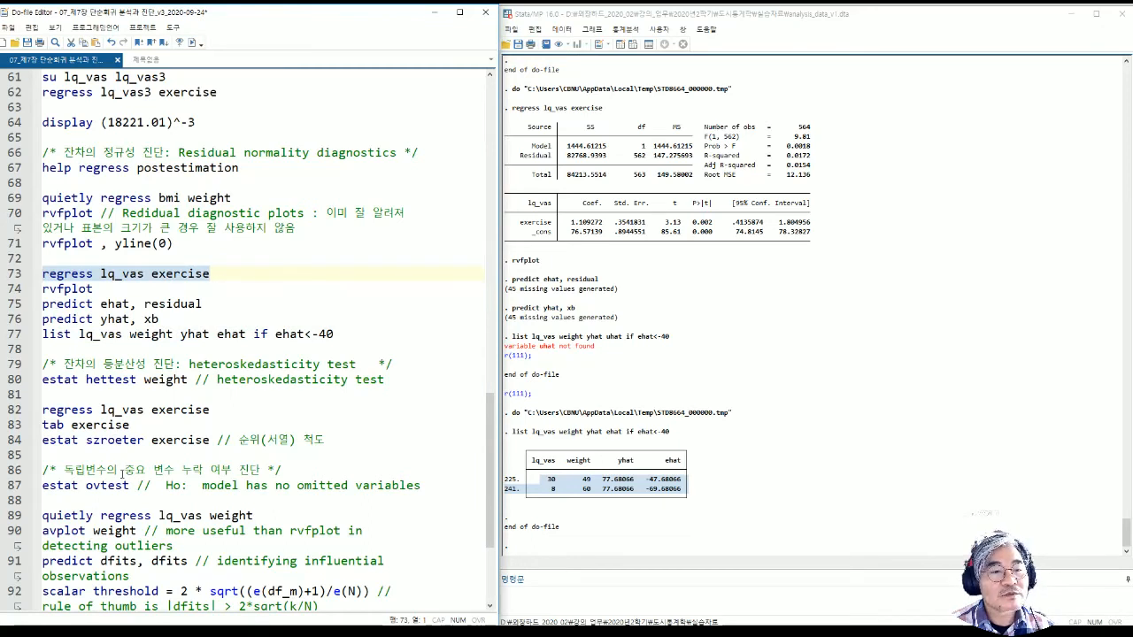
{"action": "left_click", "coordinate": [54, 353]}
{"action": "key", "text": "Return"}
{"action": "key", "text": "ctrl+v"}
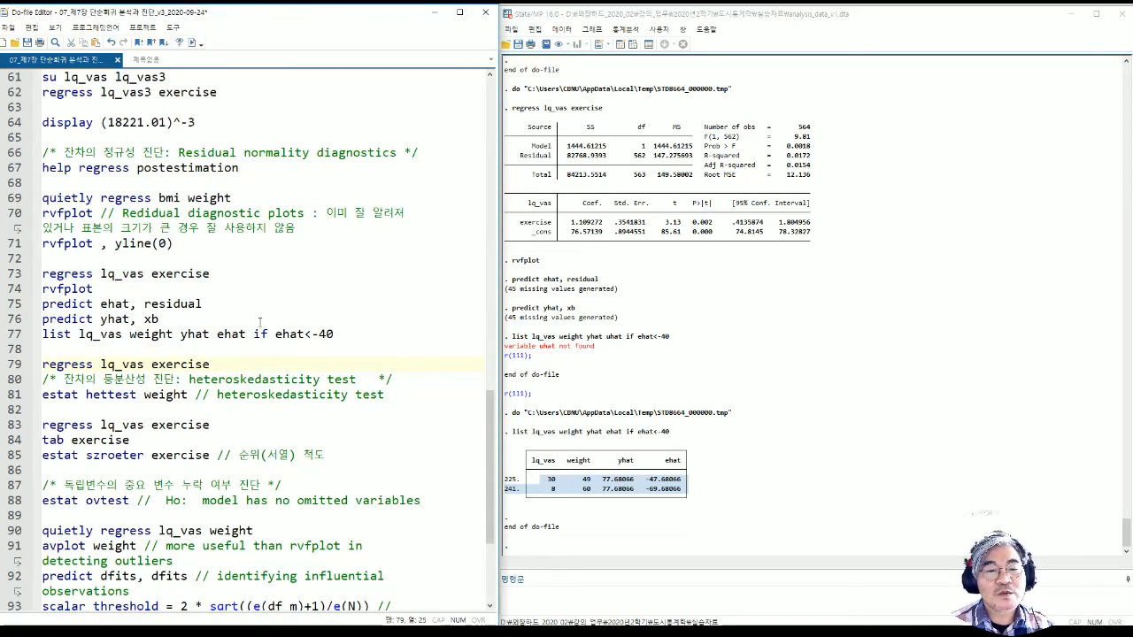
Restrict the regress command on line 79 with if ehat>=-40 and insert a blank line below it.
{"action": "left_click_drag", "start_coordinate": [254, 334], "coordinate": [334, 334]}
{"action": "key", "text": "ctrl+c"}
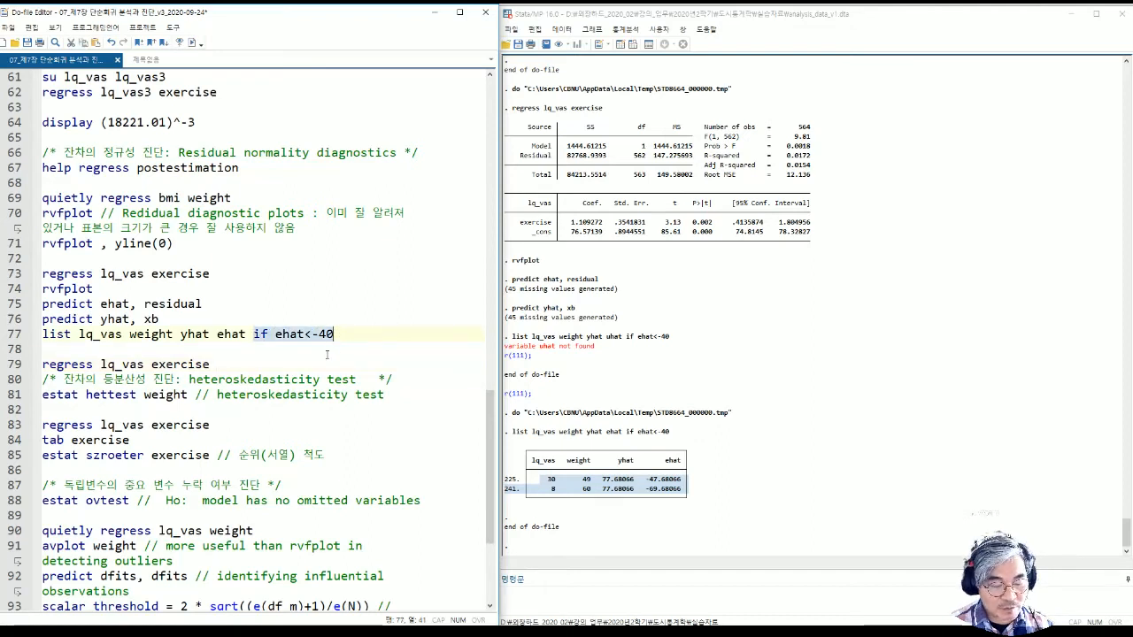
{"action": "left_click", "coordinate": [228, 364]}
{"action": "key", "text": "ctrl+v"}
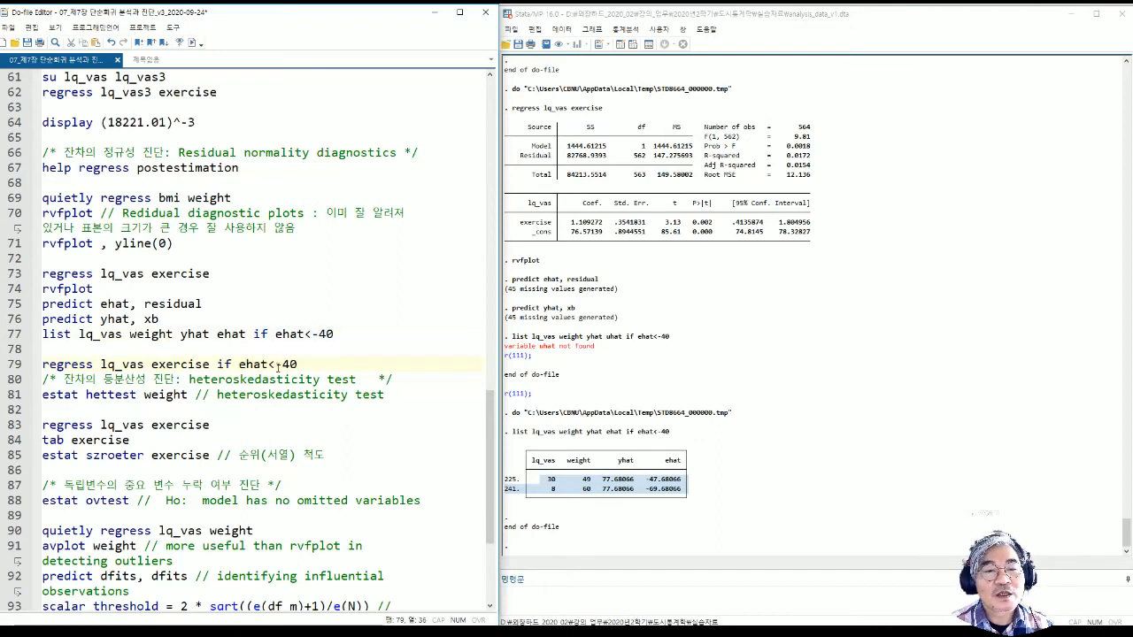
{"action": "key", "text": "BackSpace"}
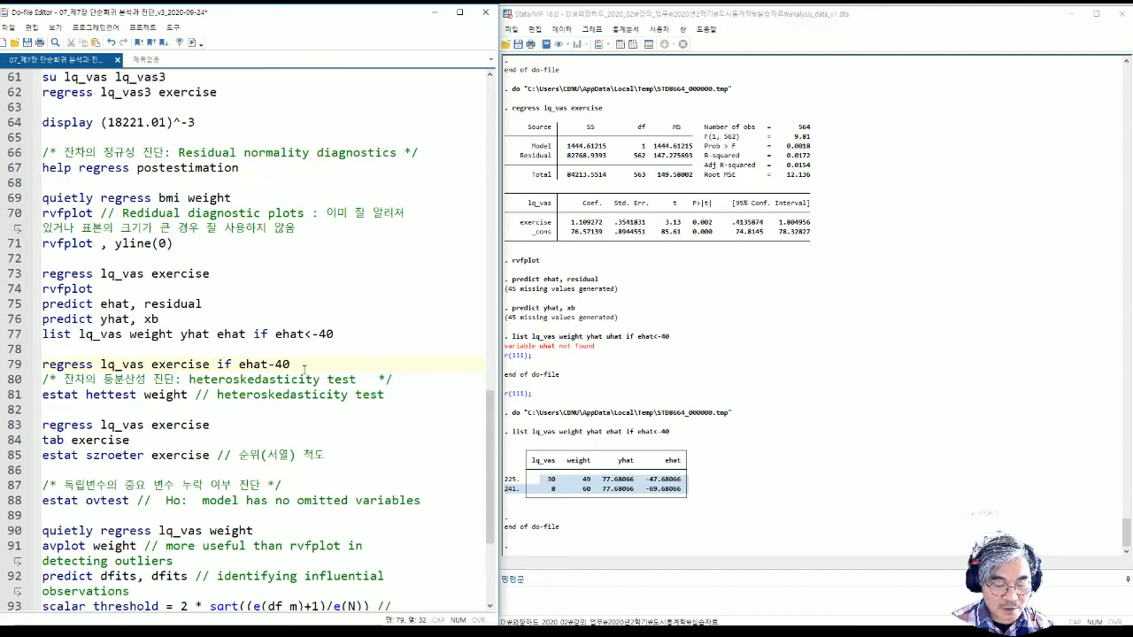
{"action": "type", "text": ">="}
{"action": "left_click", "coordinate": [305, 365]}
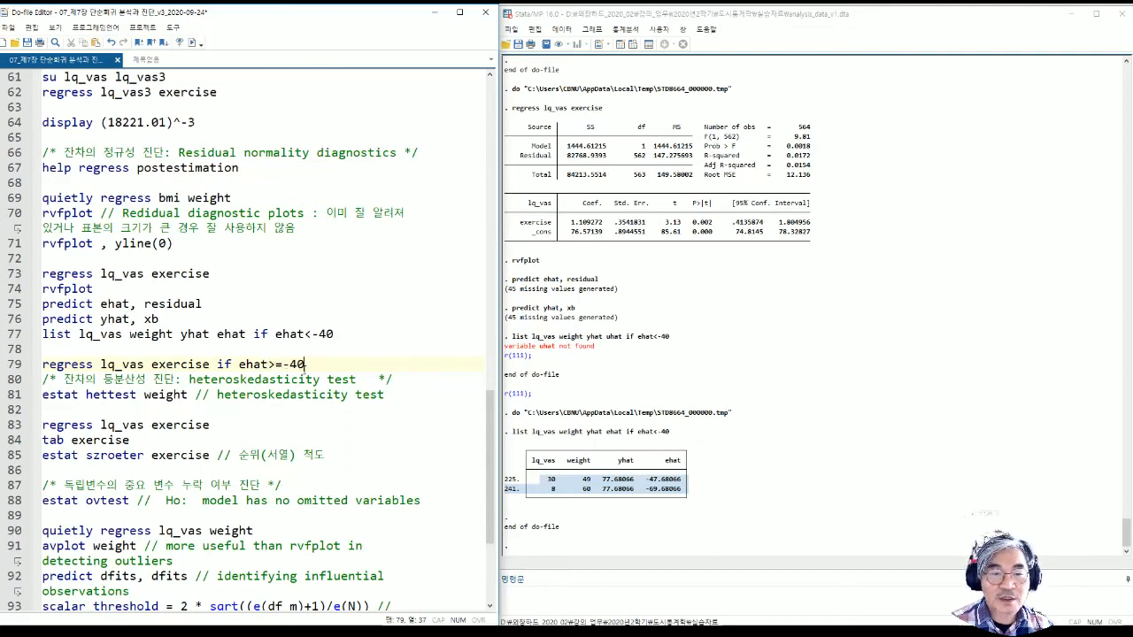
{"action": "key", "text": "Return"}
{"action": "left_click", "coordinate": [306, 366], "text": "shift"}
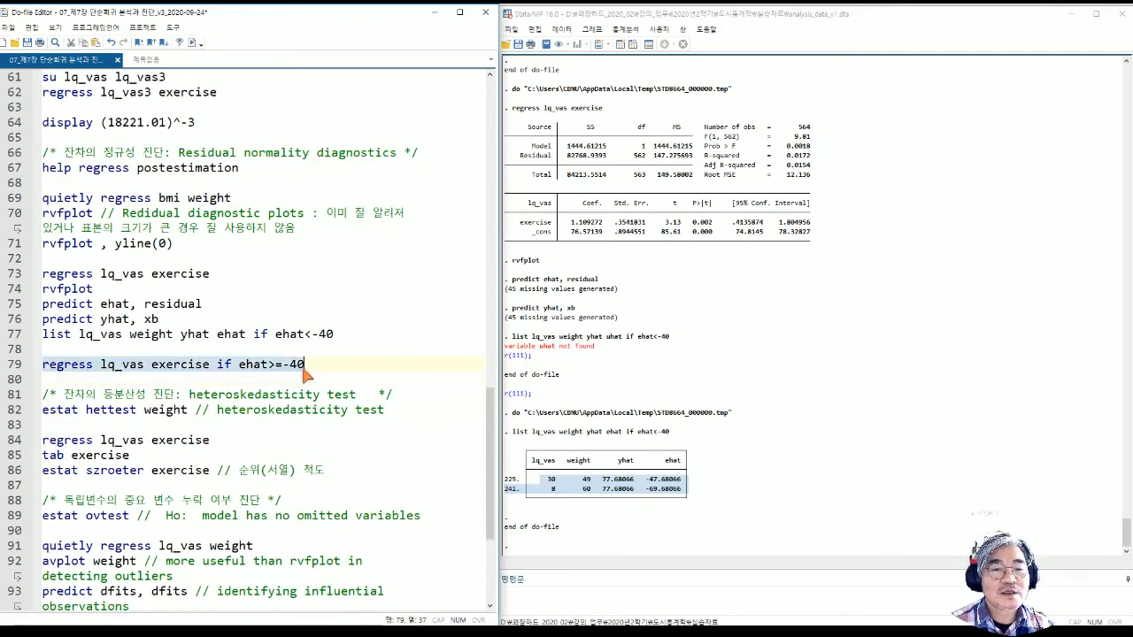
Run the restricted regression on line 79 and estat hettest weight on line 82, then highlight the test's p-value and null hypothesis.
{"action": "left_click", "coordinate": [192, 42]}
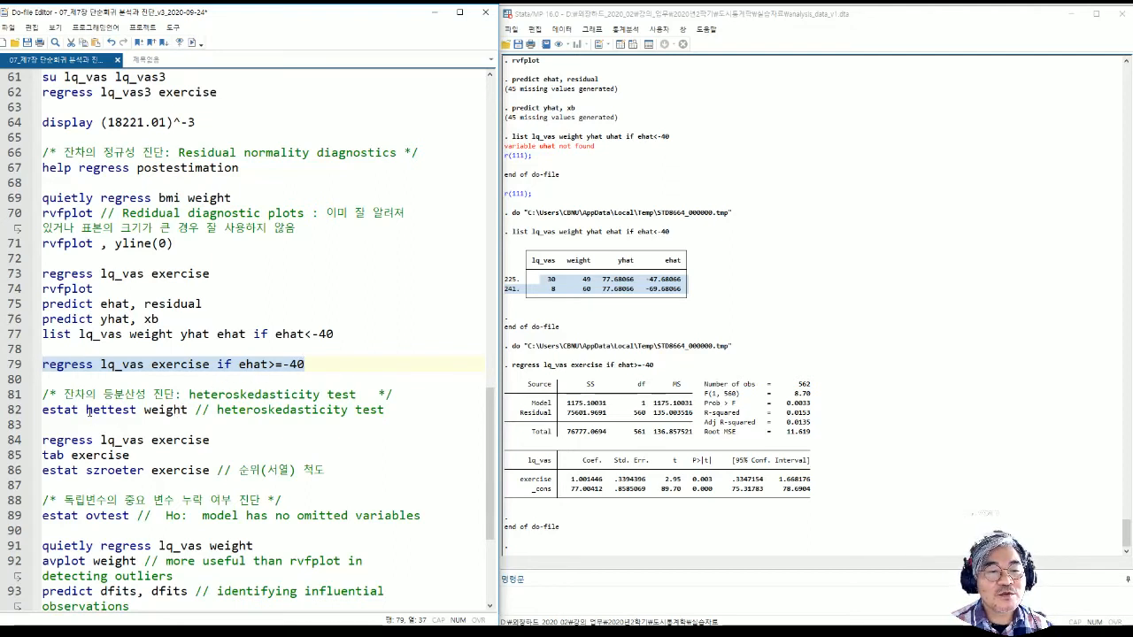
{"action": "left_click_drag", "start_coordinate": [86, 411], "coordinate": [138, 410]}
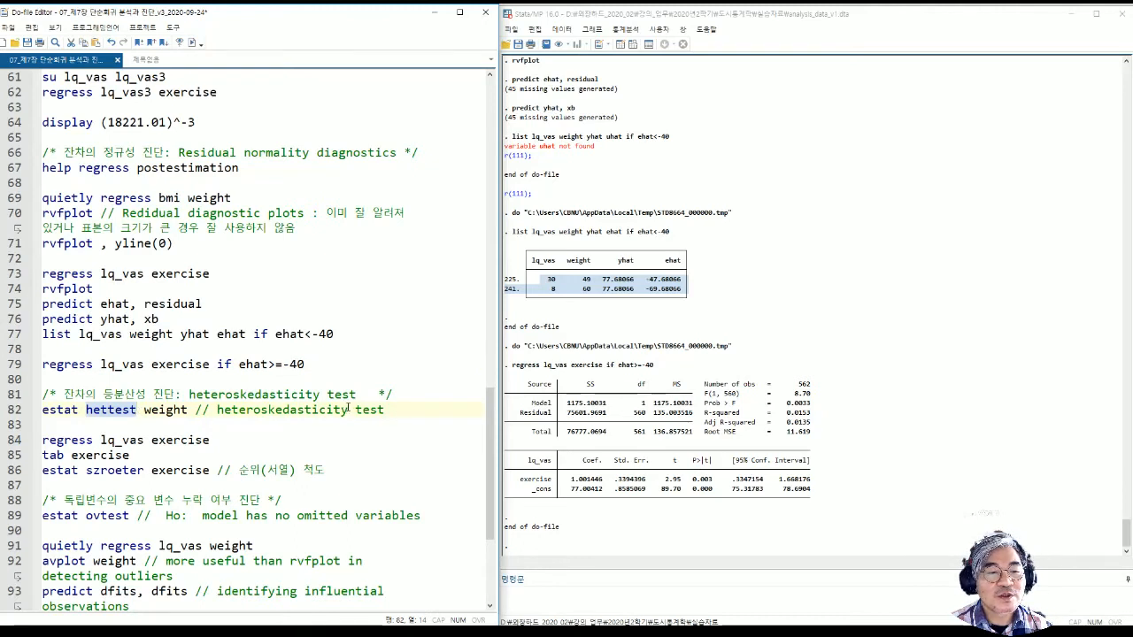
{"action": "left_click_drag", "start_coordinate": [389, 410], "coordinate": [43, 409]}
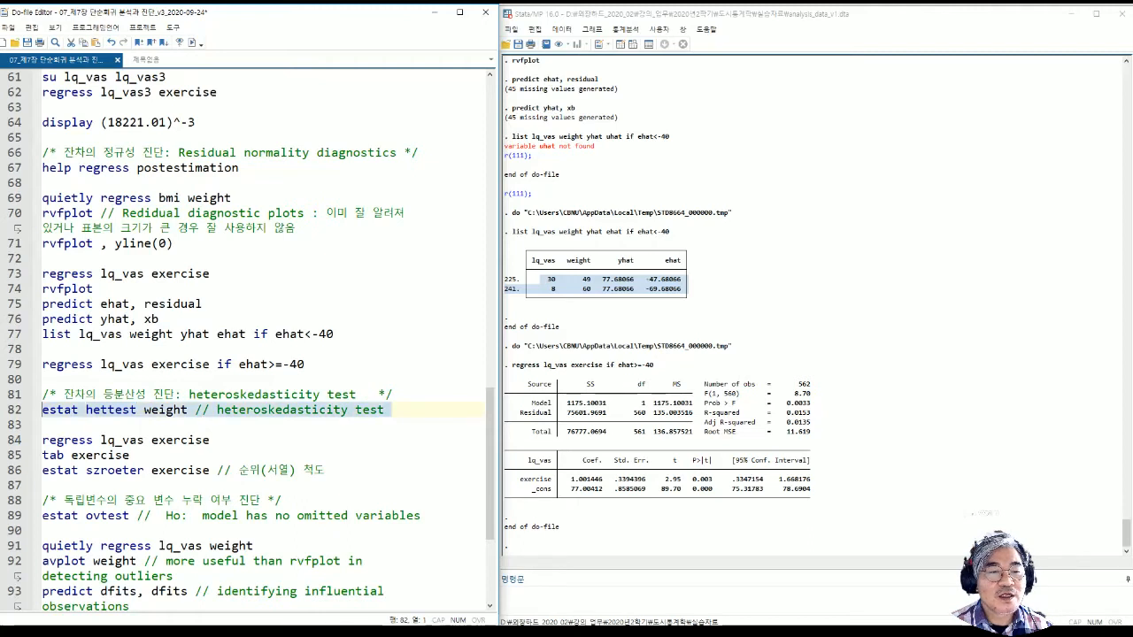
{"action": "left_click", "coordinate": [194, 46]}
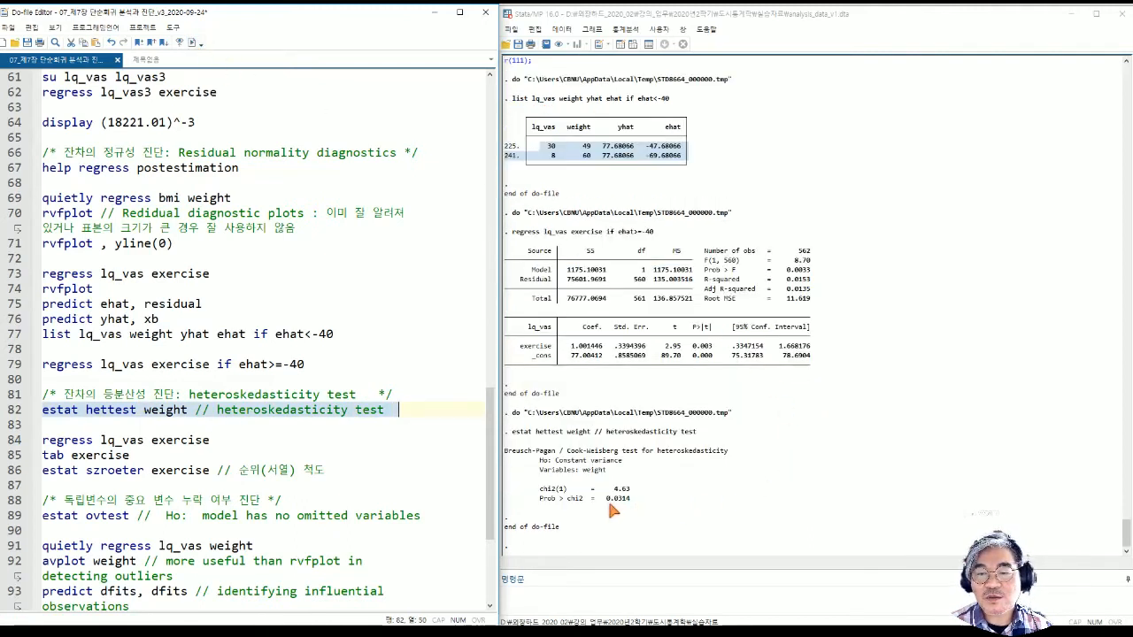
{"action": "left_click_drag", "start_coordinate": [608, 499], "coordinate": [633, 498]}
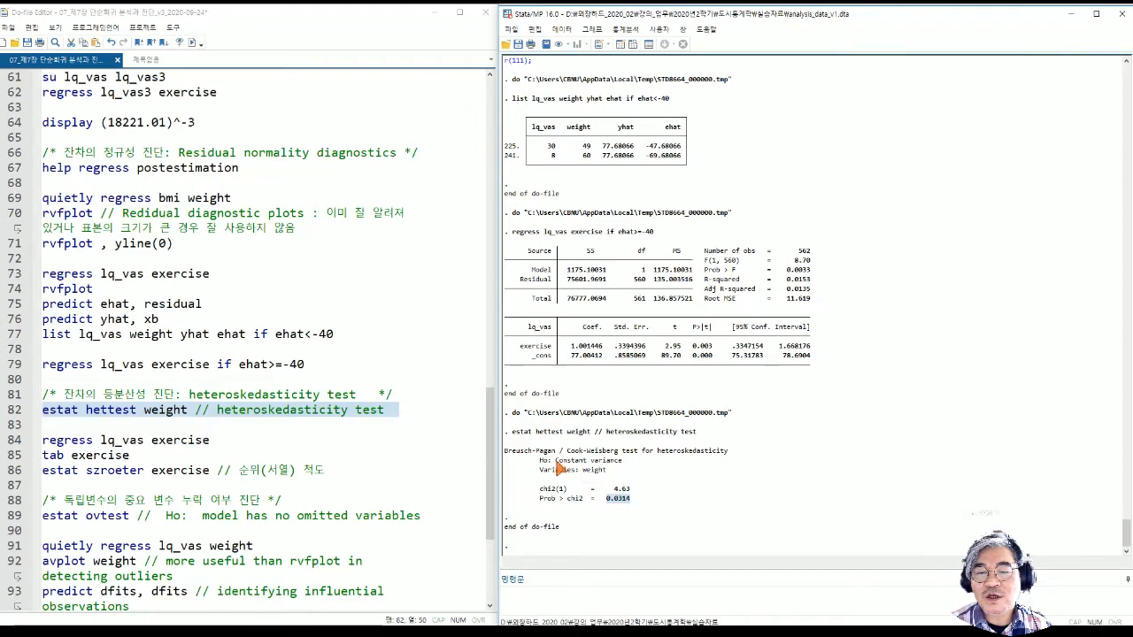
{"action": "left_click_drag", "start_coordinate": [555, 461], "coordinate": [621, 462]}
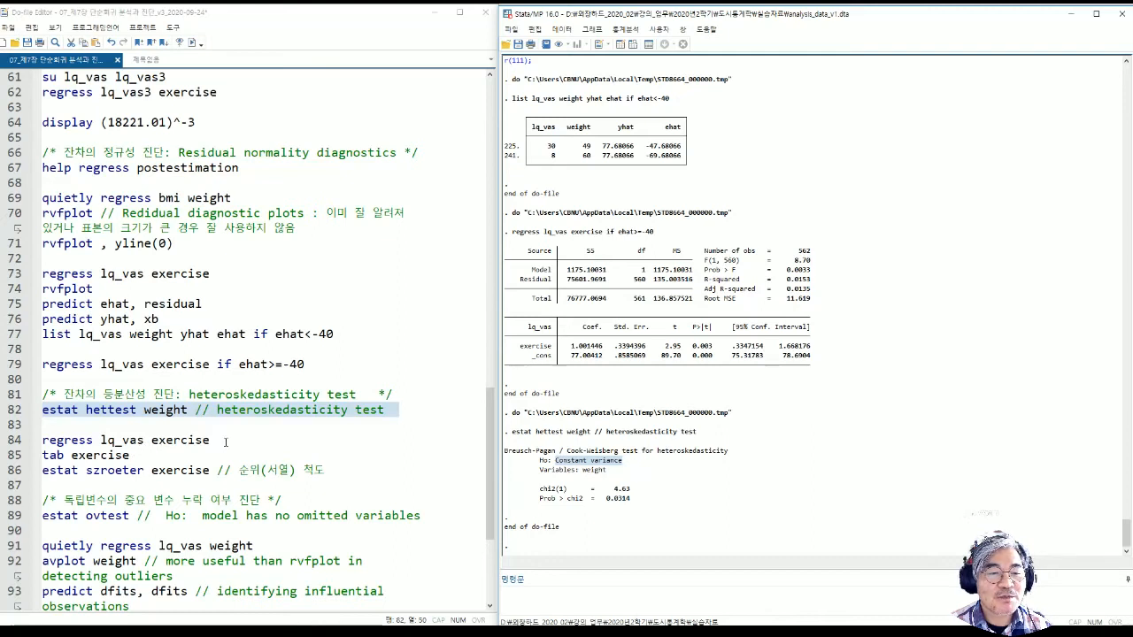
Run regress lq_vas exercise and tab exercise on lines 84 to 85, and highlight the exercise frequency rows.
{"action": "left_click", "coordinate": [223, 442]}
{"action": "left_click_drag", "start_coordinate": [132, 455], "coordinate": [41, 440]}
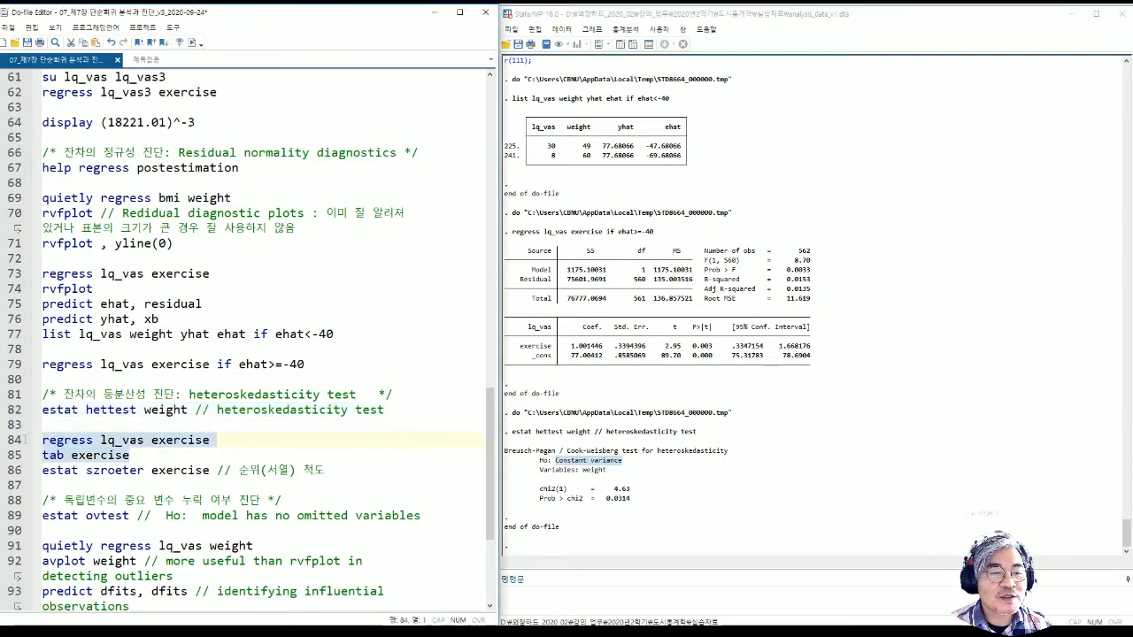
{"action": "left_click", "coordinate": [192, 44]}
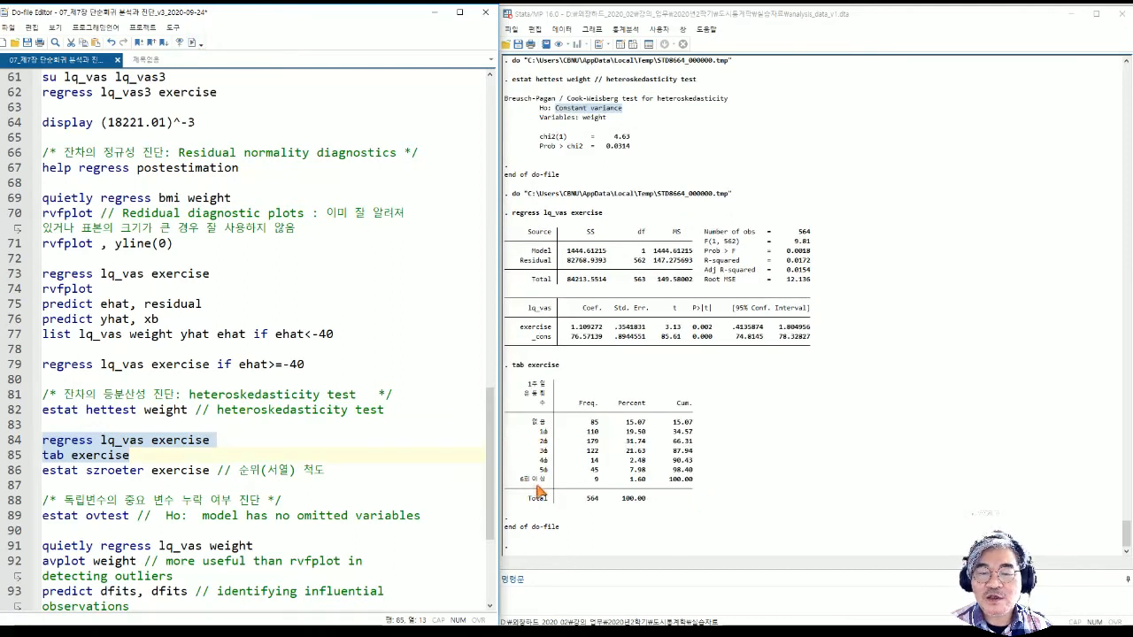
{"action": "left_click_drag", "start_coordinate": [517, 423], "coordinate": [701, 475]}
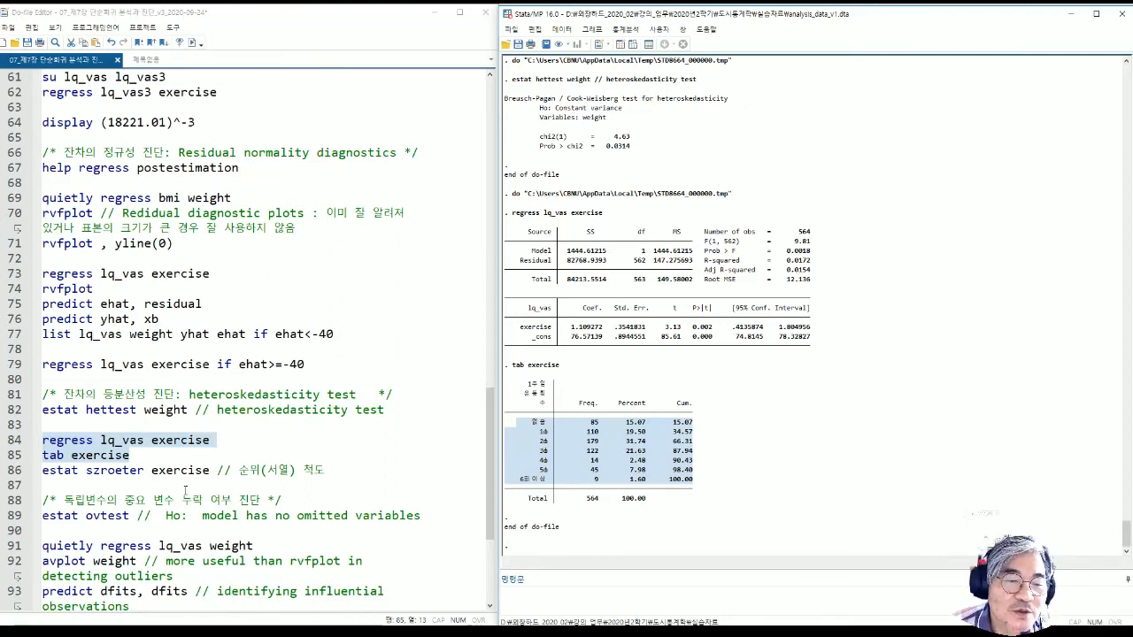
Run estat szroeter exercise on line 86 and highlight the test's p-value and null hypothesis in the output.
{"action": "left_click", "coordinate": [86, 470]}
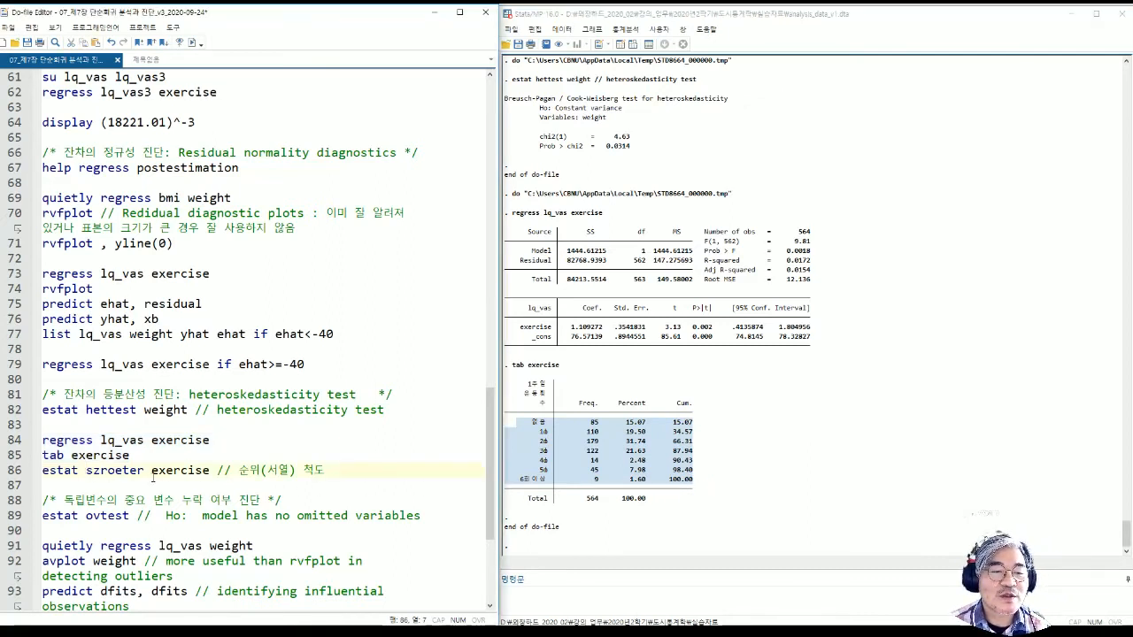
{"action": "left_click_drag", "start_coordinate": [144, 471], "coordinate": [37, 473]}
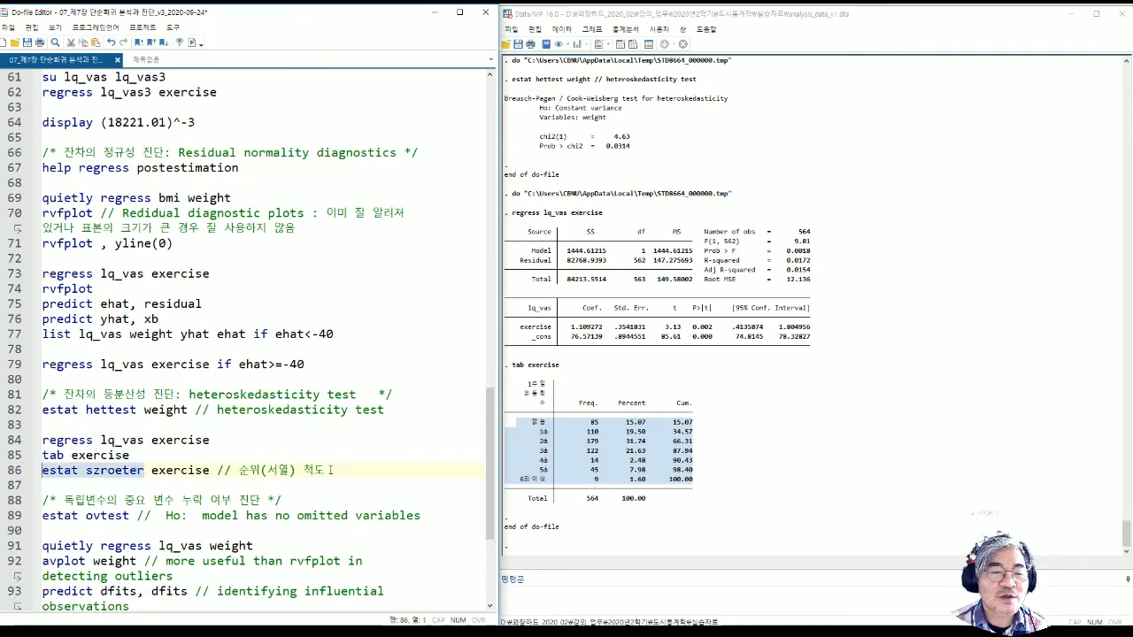
{"action": "left_click_drag", "start_coordinate": [330, 470], "coordinate": [41, 470]}
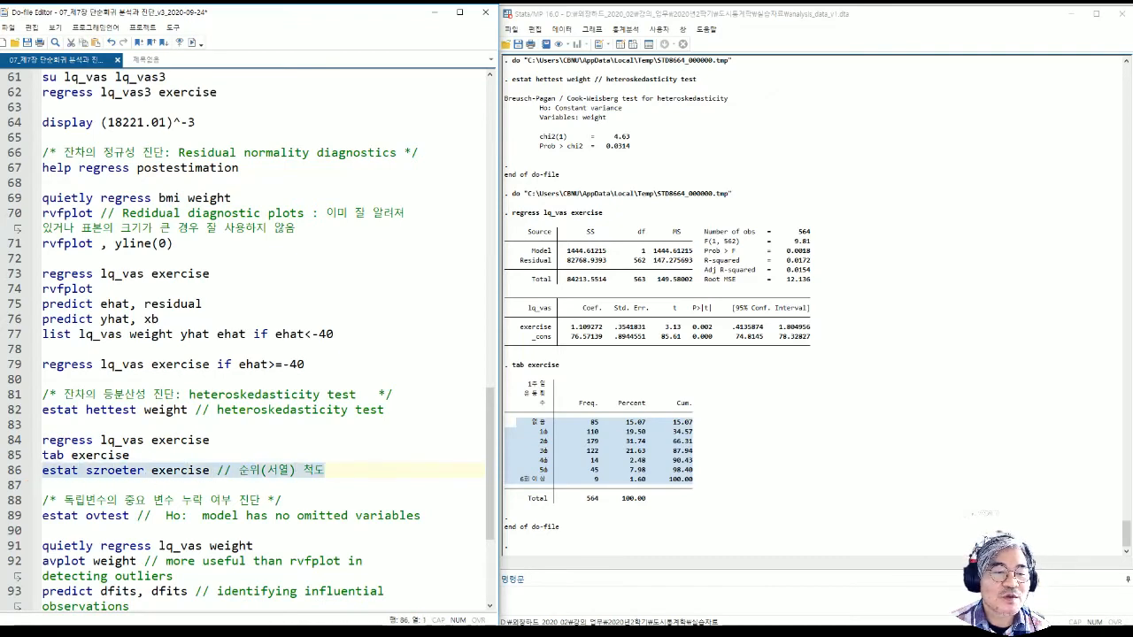
{"action": "left_click", "coordinate": [191, 44]}
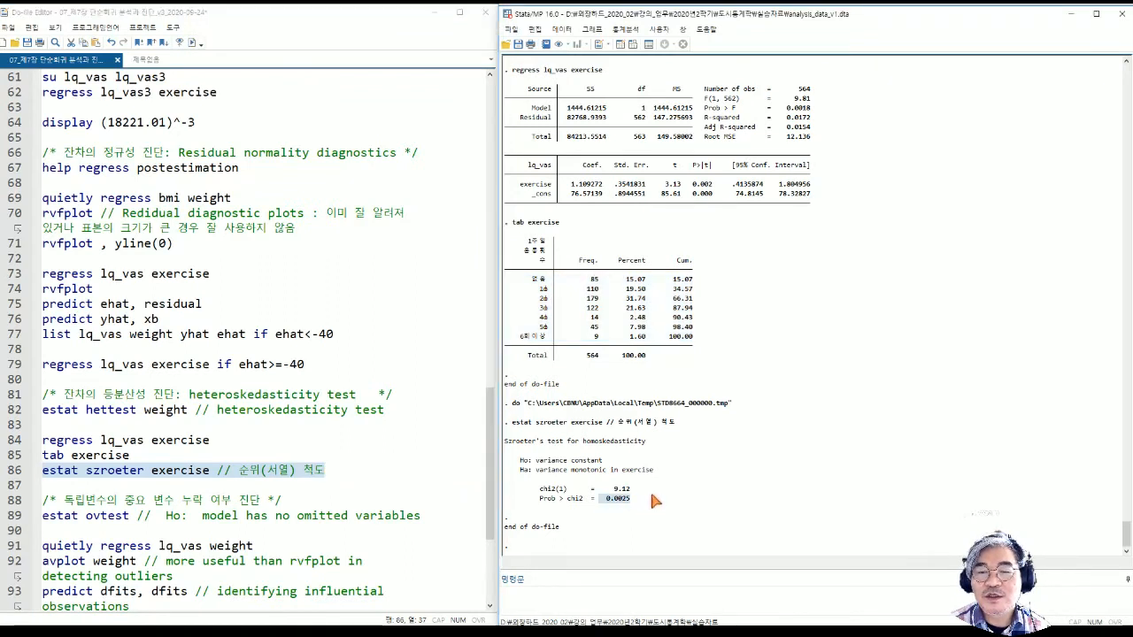
{"action": "left_click", "coordinate": [605, 501]}
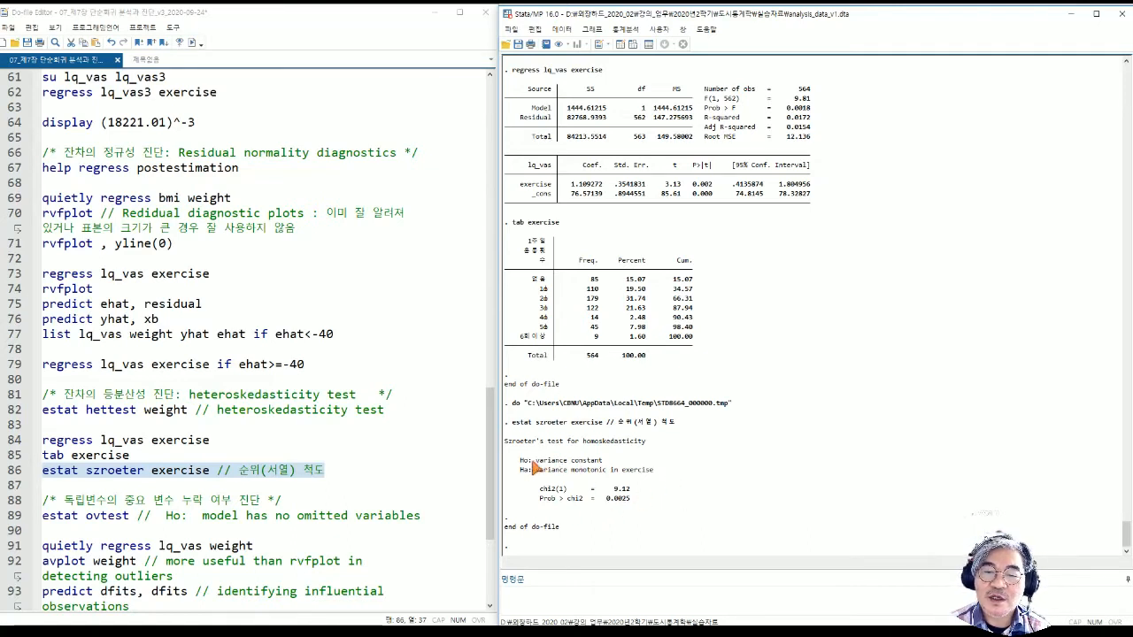
{"action": "left_click_drag", "start_coordinate": [535, 461], "coordinate": [609, 467]}
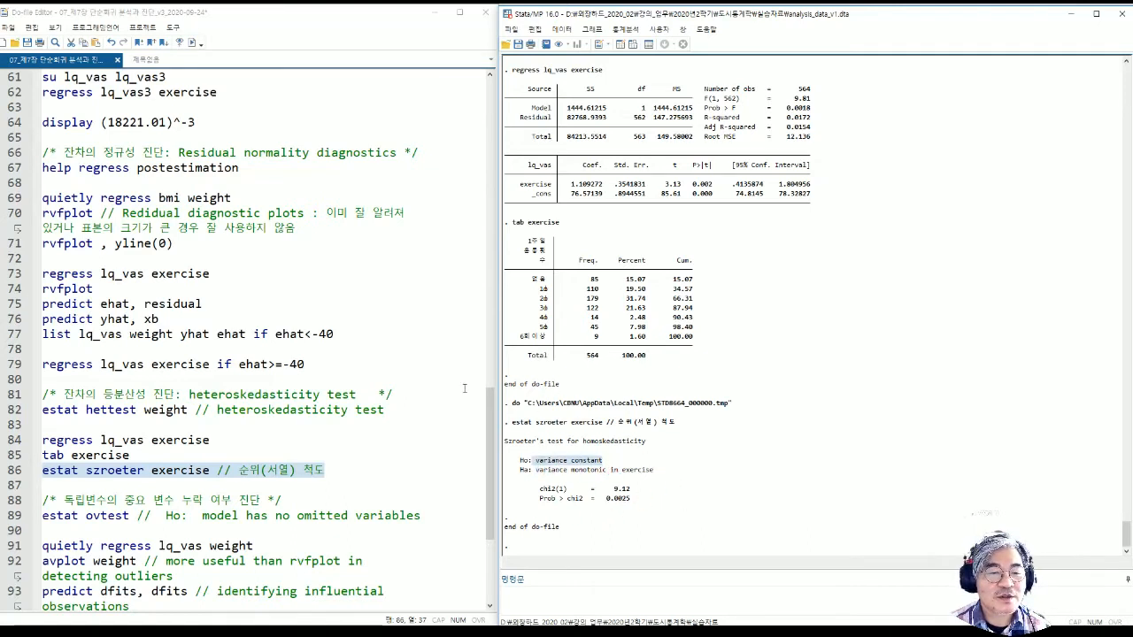
Run the omitted-variables test estat ovtest on line 89.
{"action": "scroll", "coordinate": [376, 423], "scroll_direction": "down", "scroll_amount": 4}
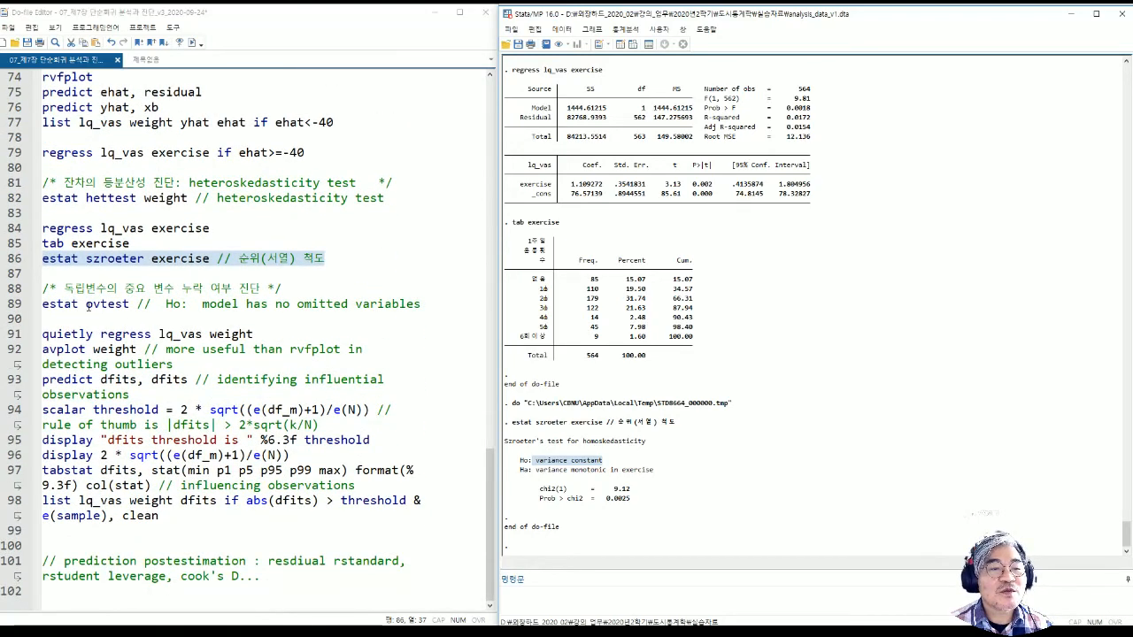
{"action": "left_click_drag", "start_coordinate": [89, 305], "coordinate": [131, 306]}
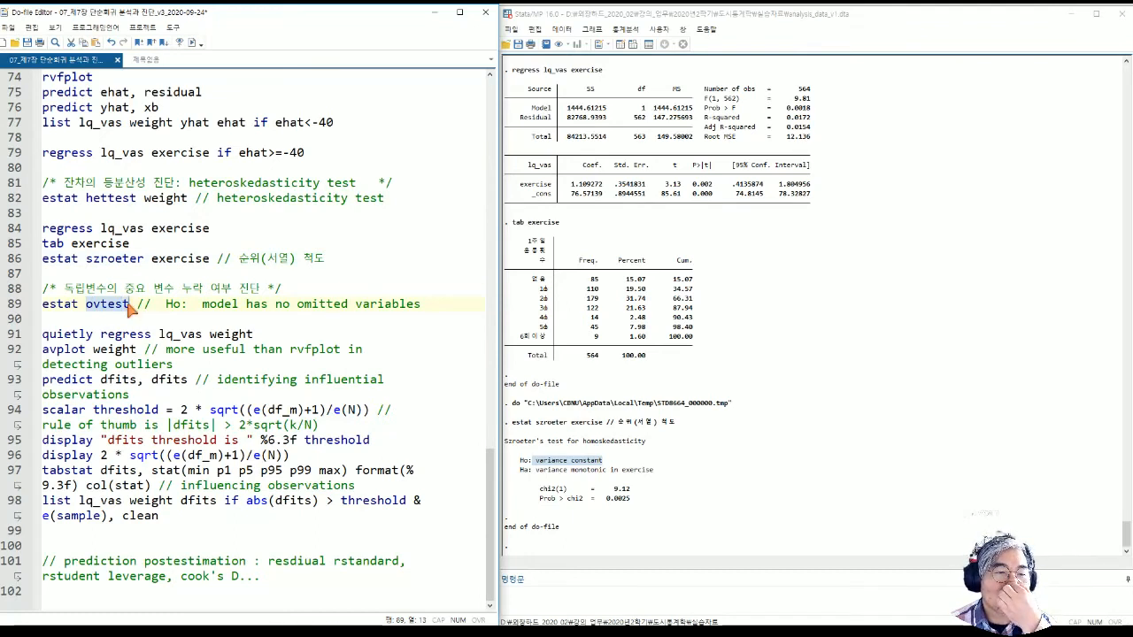
{"action": "left_click", "coordinate": [55, 316]}
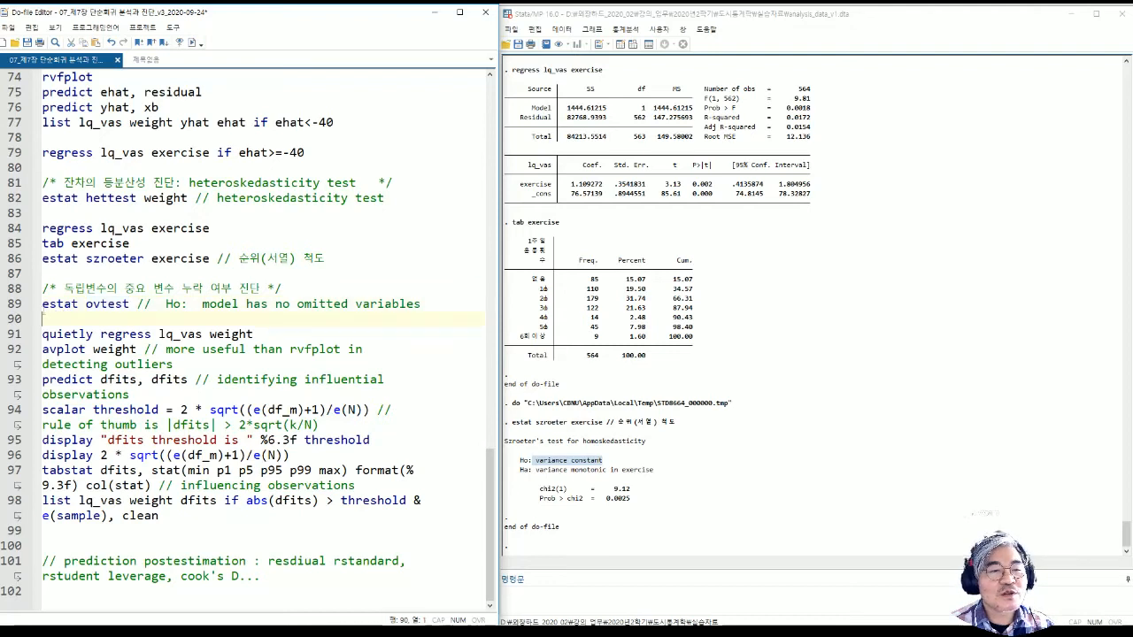
{"action": "key", "text": "shift+Up"}
{"action": "left_click", "coordinate": [191, 43]}
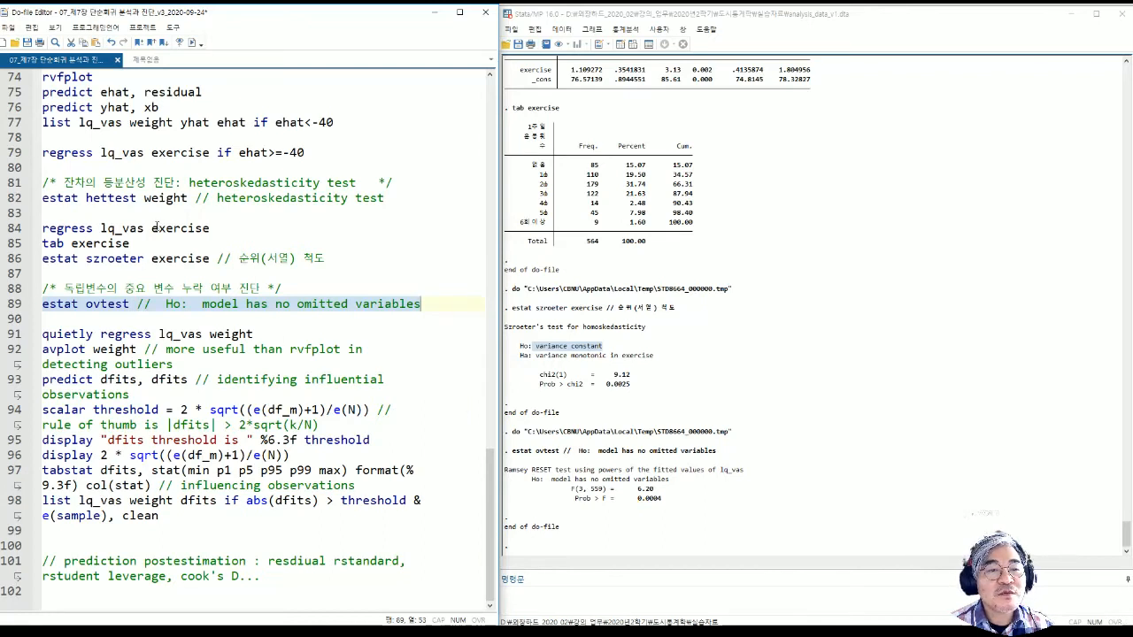
Highlight exercise and lq_vas in the line 84 regression, and the Ramsey RESET test's null hypothesis and p-value.
{"action": "left_click_drag", "start_coordinate": [155, 227], "coordinate": [213, 228]}
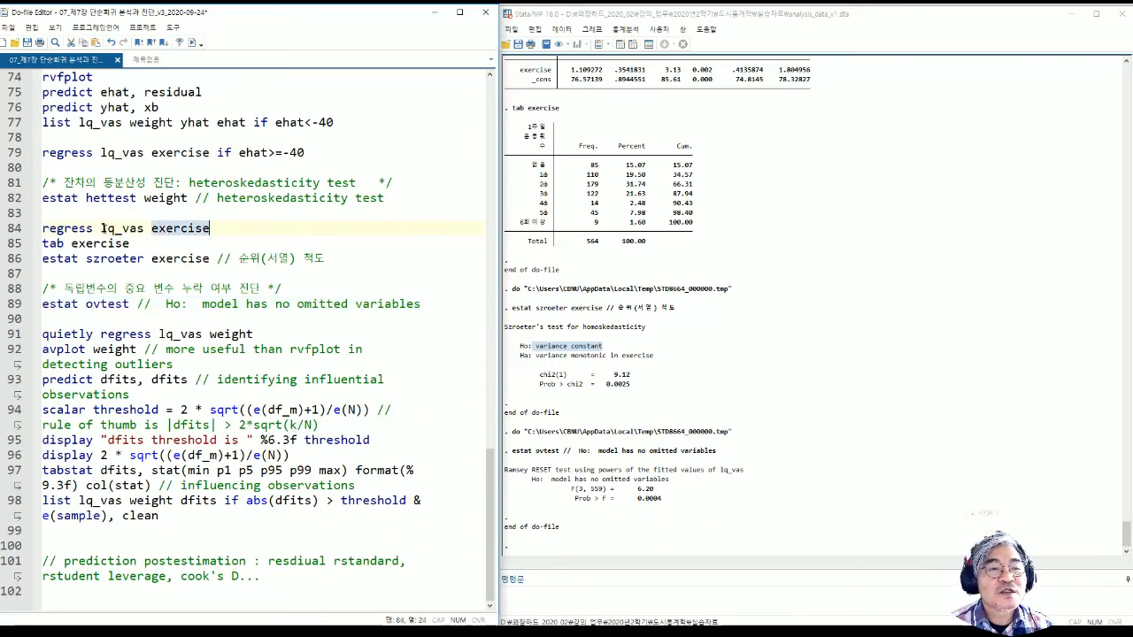
{"action": "left_click_drag", "start_coordinate": [101, 229], "coordinate": [144, 229]}
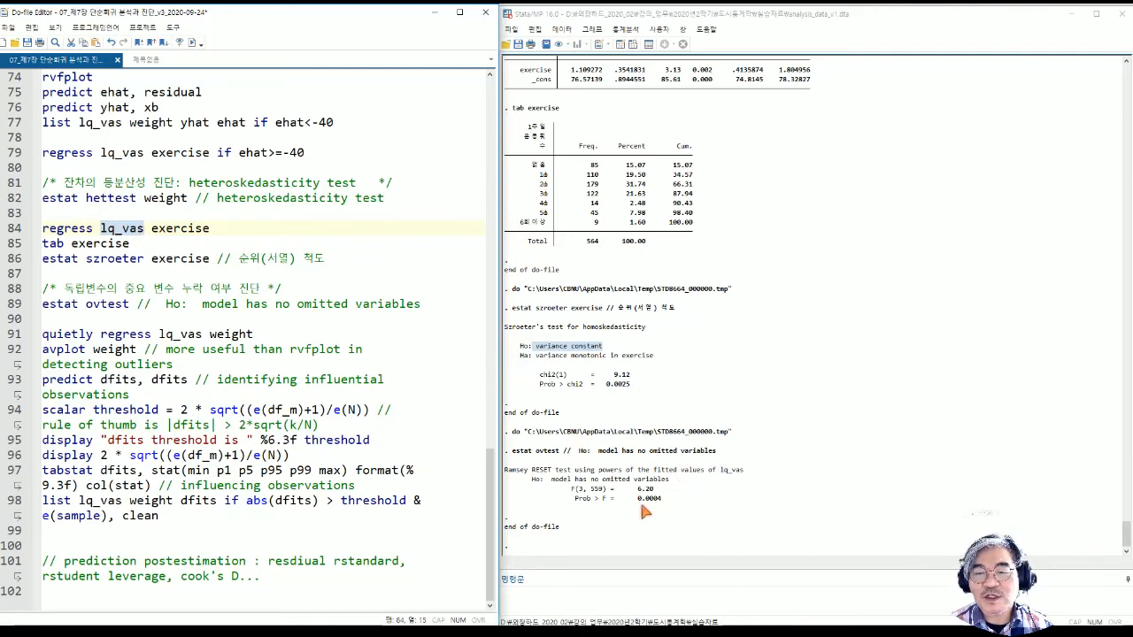
{"action": "left_click_drag", "start_coordinate": [552, 480], "coordinate": [666, 487]}
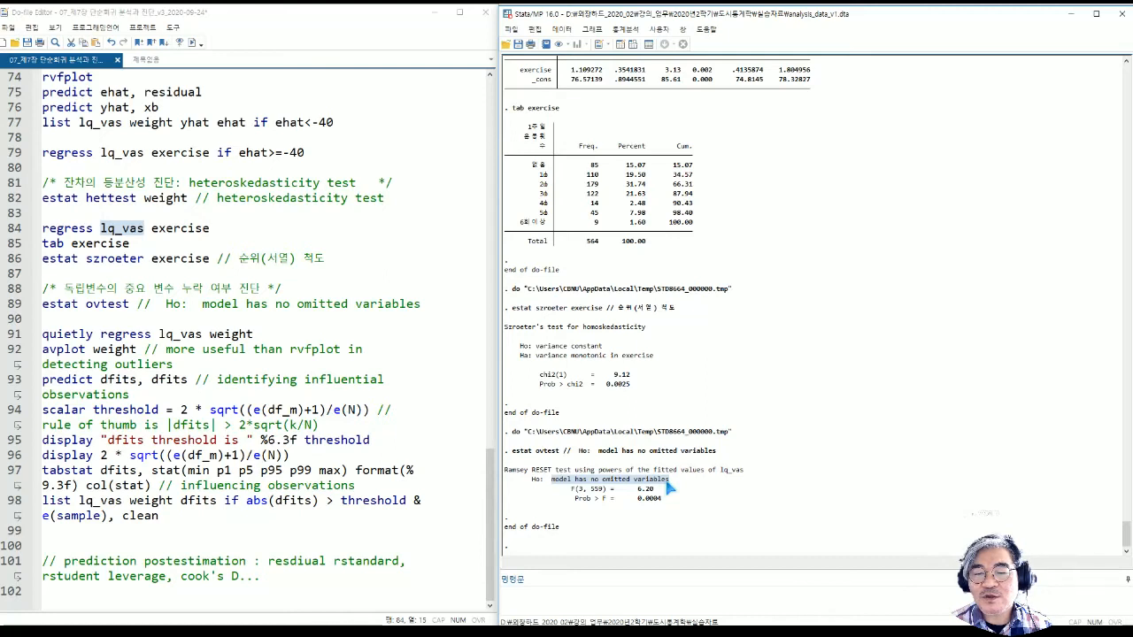
{"action": "left_click", "coordinate": [646, 502]}
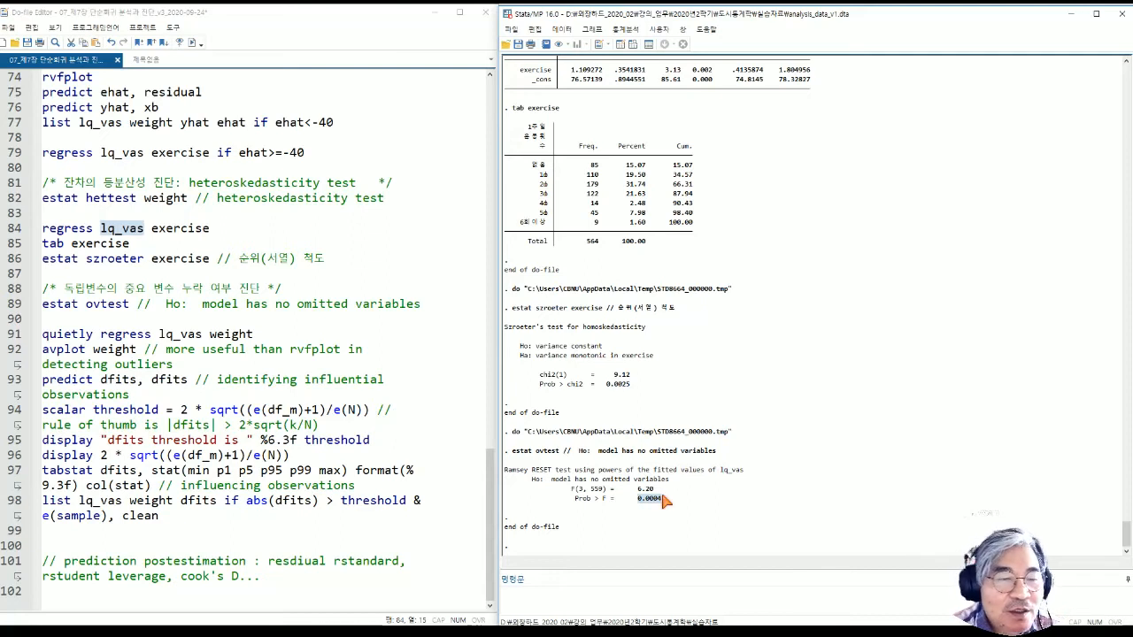
Insert exercise before weight in the quietly regress lq_vas command on line 91 and run that line.
{"action": "left_click", "coordinate": [139, 249]}
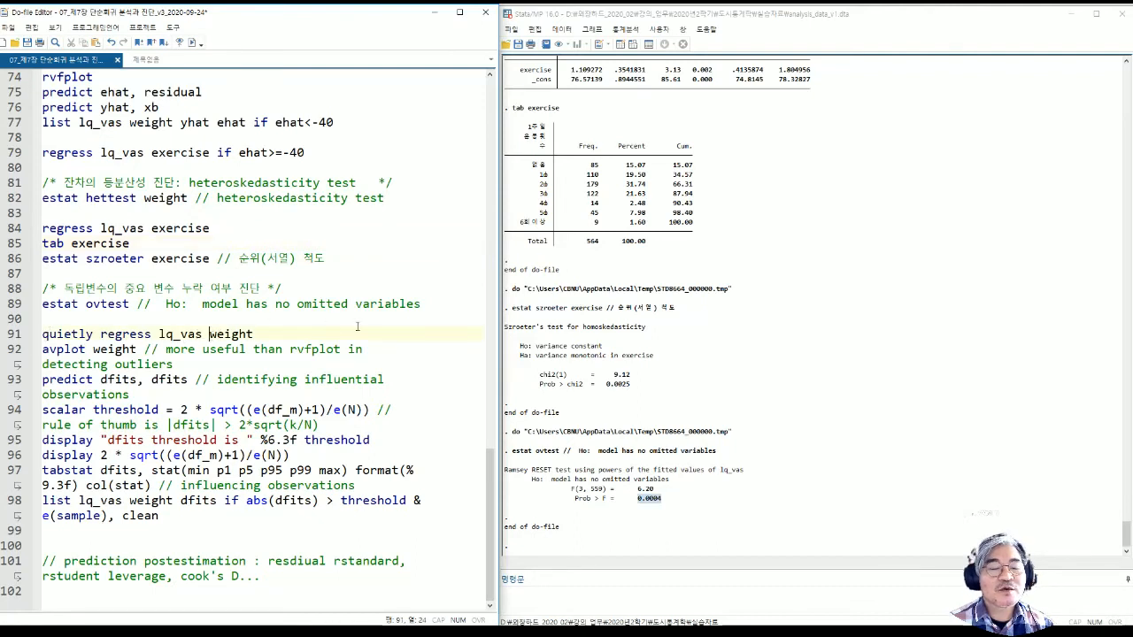
{"action": "type", "text": "ex"}
{"action": "type", "text": "ercise"}
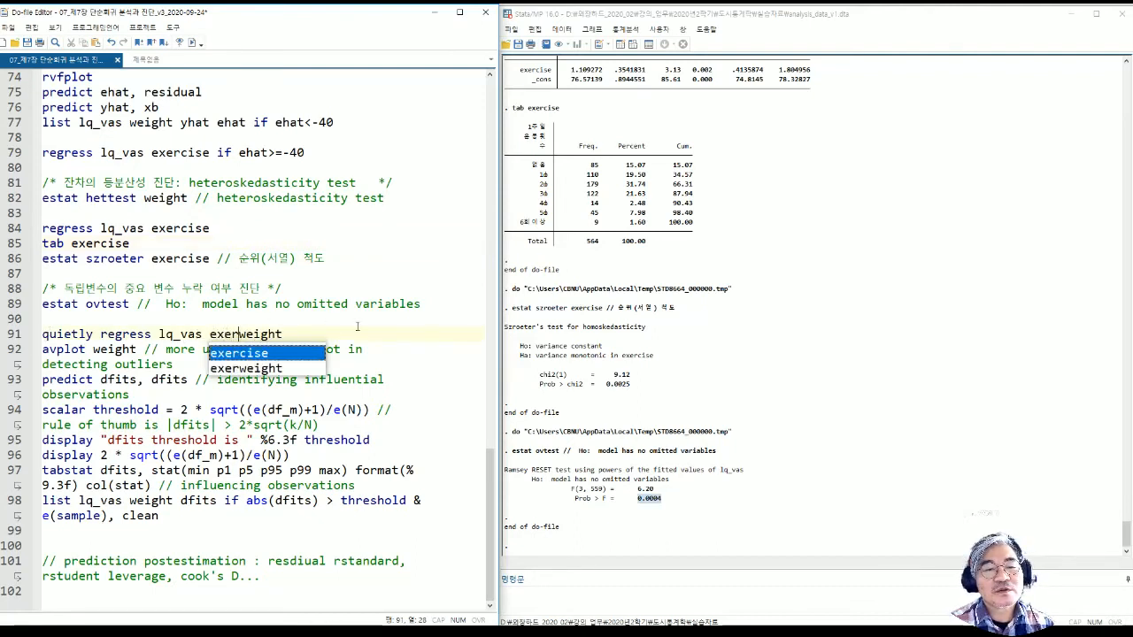
{"action": "key", "text": "shift+End"}
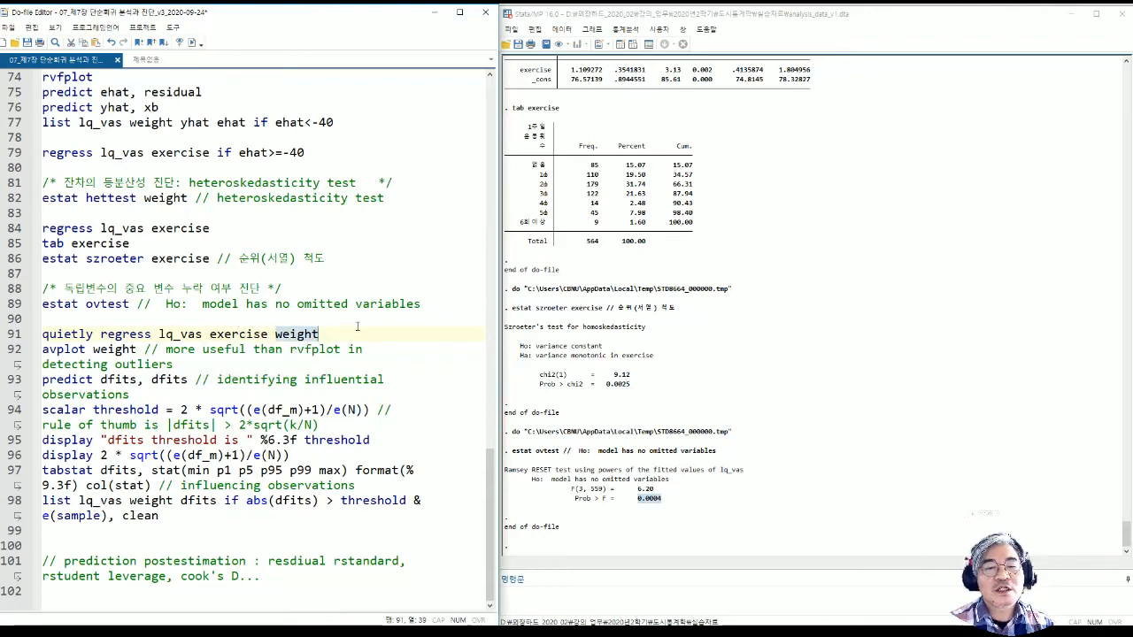
{"action": "key", "text": "Delete"}
{"action": "type", "text": "h"}
{"action": "key", "text": "BackSpace"}
{"action": "type", "text": "weight"}
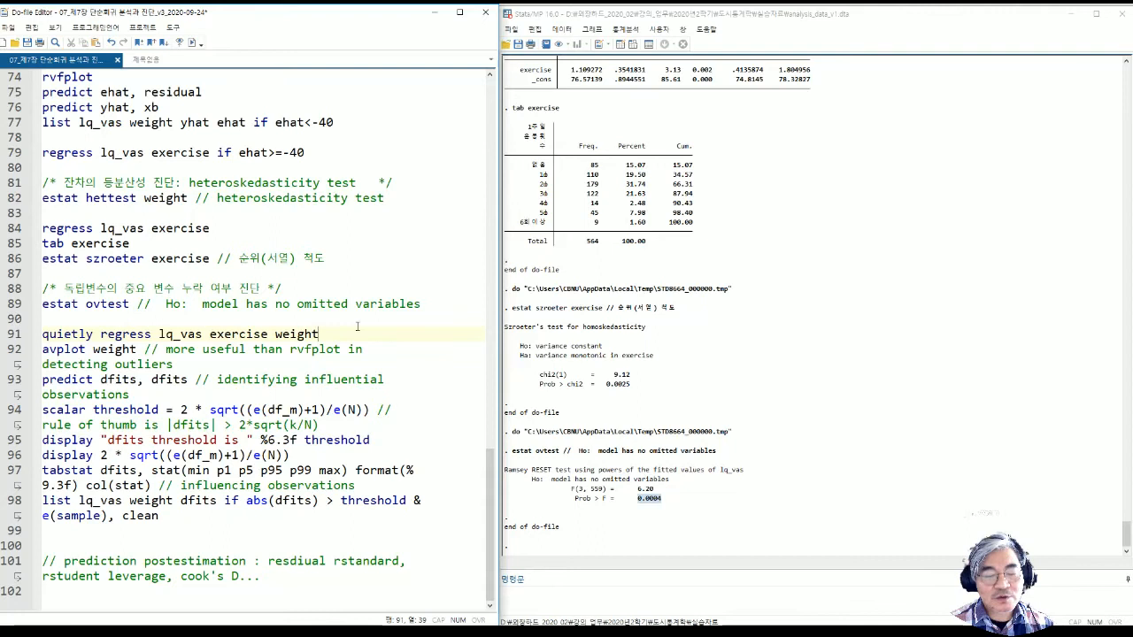
{"action": "key", "text": "shift+Home"}
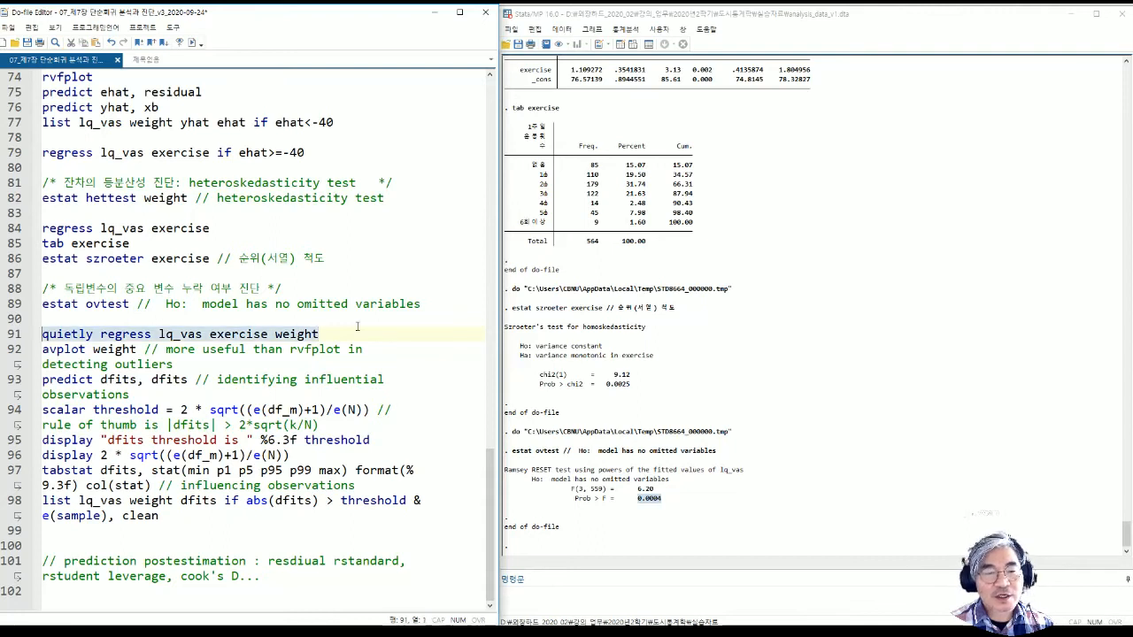
{"action": "left_click", "coordinate": [191, 44]}
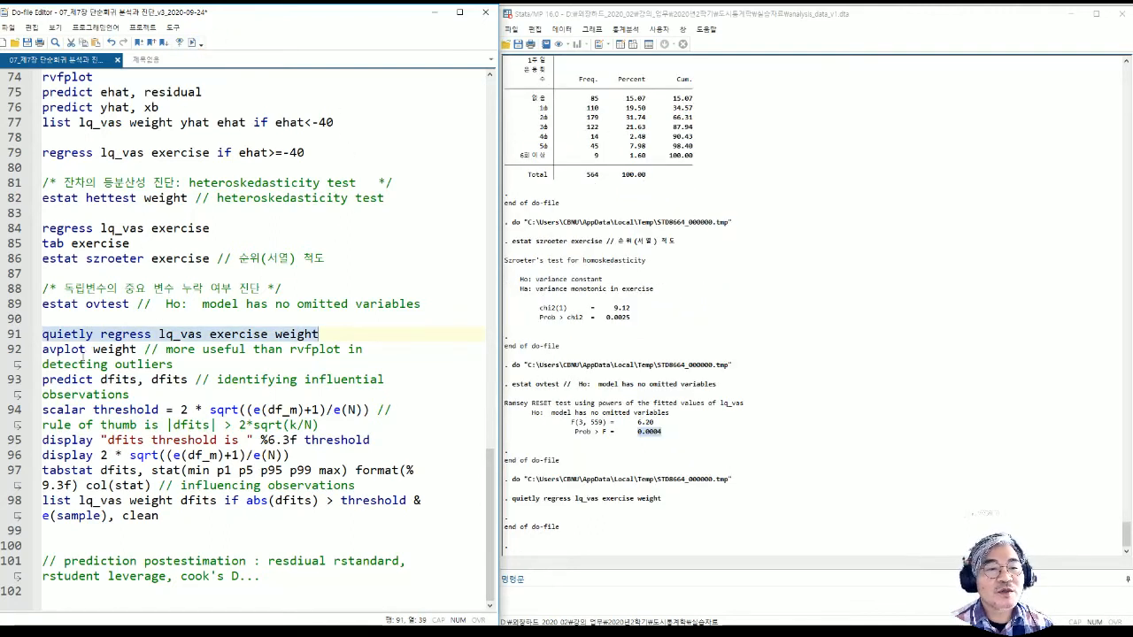
Remove the quietly prefix from line 91 and run regress lq_vas exercise weight.
{"action": "left_click", "coordinate": [94, 337]}
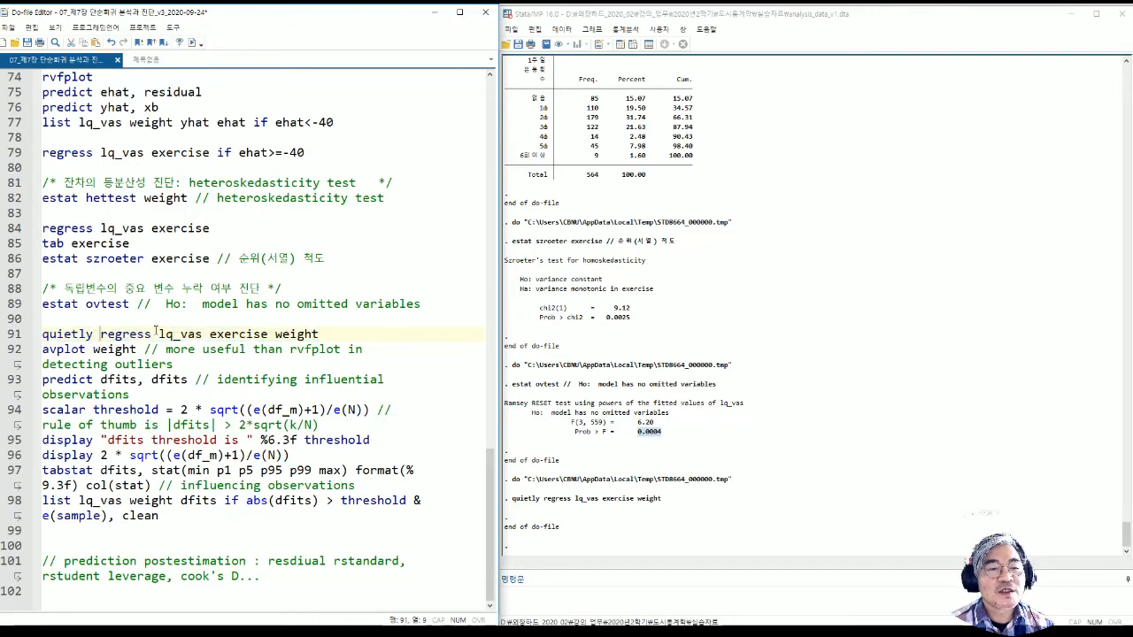
{"action": "key", "text": "shift+Home"}
{"action": "key", "text": "BackSpace"}
{"action": "key", "text": "shift+End"}
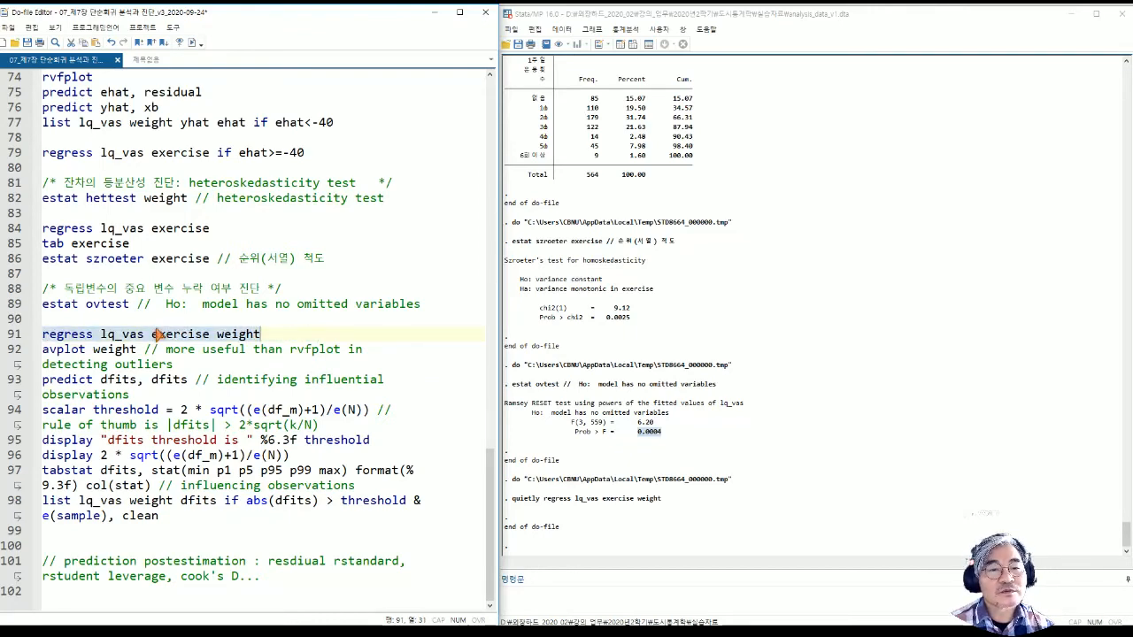
{"action": "left_click", "coordinate": [192, 44]}
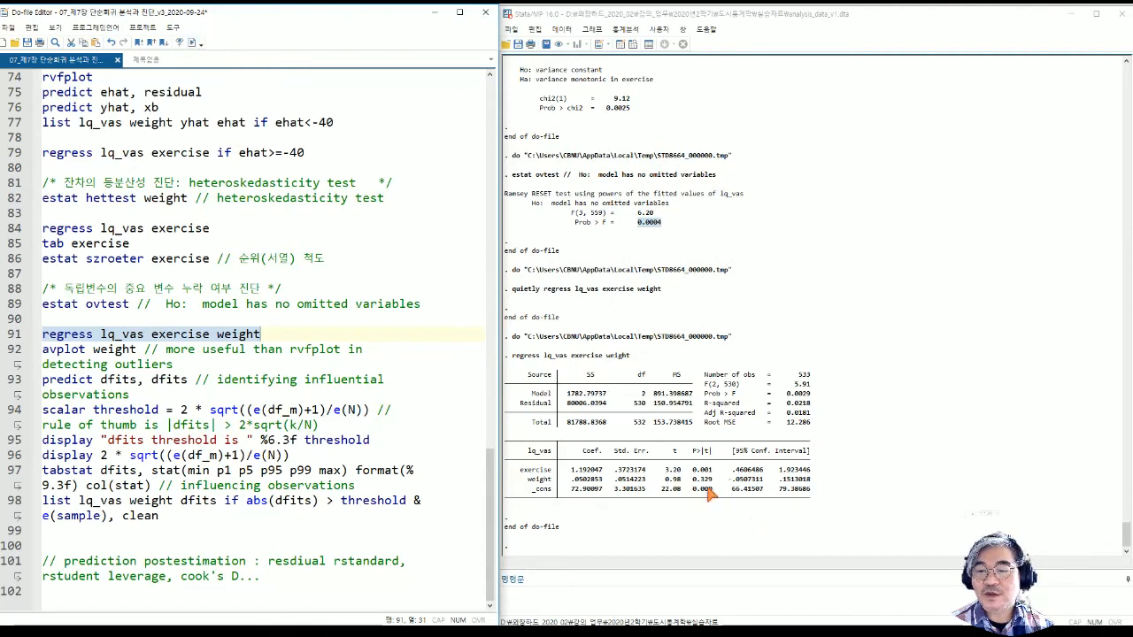
Add i.gender as a further predictor at the end of the regress lq_vas exercise weight command on line 91.
{"action": "left_click", "coordinate": [272, 334]}
{"action": "type", "text": "gender"}
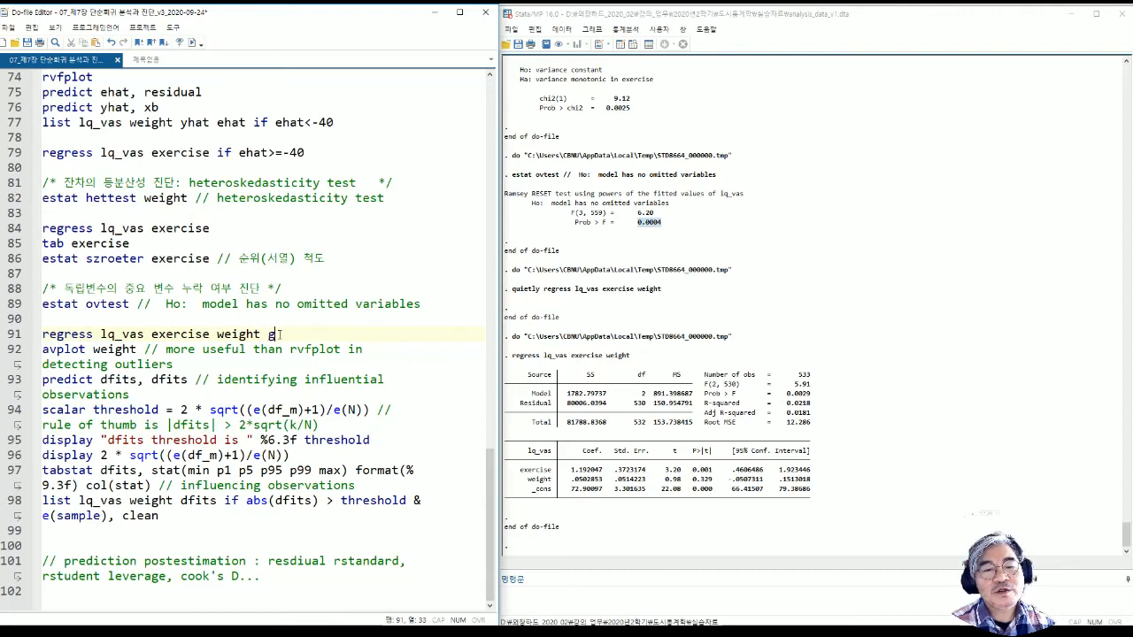
{"action": "key", "text": "BackSpace"}
{"action": "key", "text": "BackSpace"}
{"action": "key", "text": "BackSpace"}
{"action": "key", "text": "BackSpace"}
{"action": "key", "text": "BackSpace"}
{"action": "key", "text": "BackSpace"}
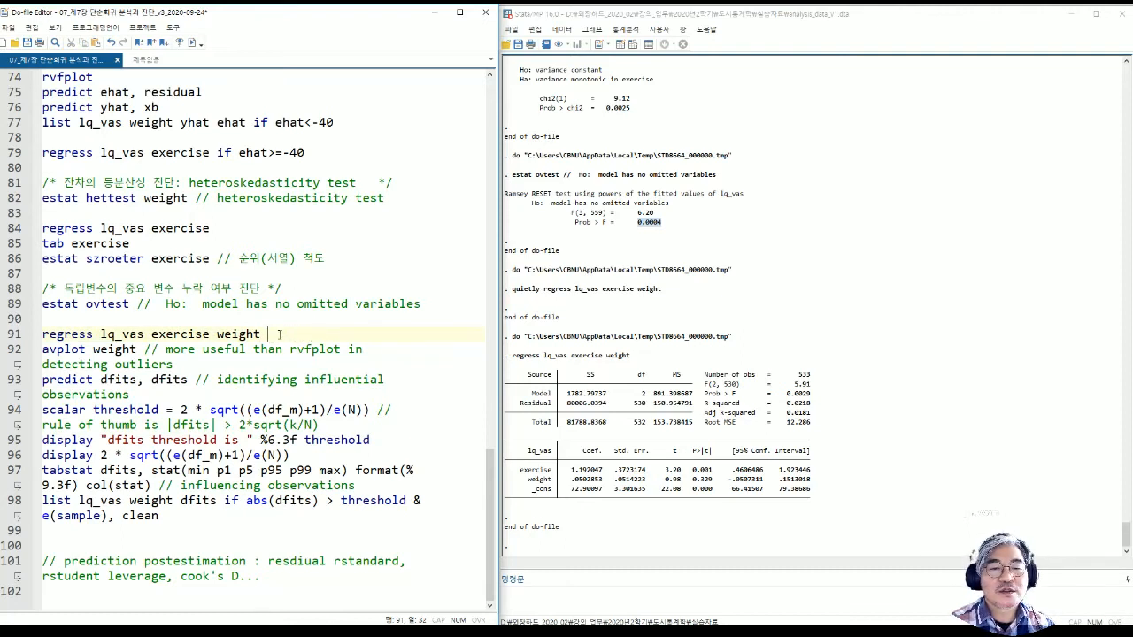
{"action": "type", "text": "i.gender"}
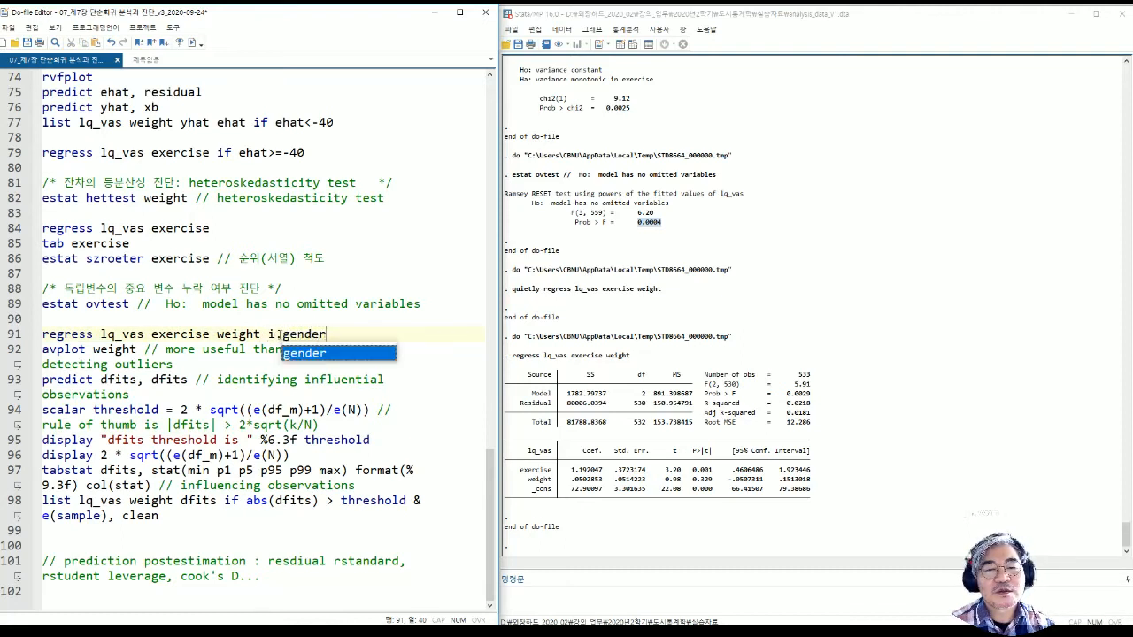
Prefix the line 91 regression with xi:, run xi: regress lq_vas exercise weight i.gender, and highlight the _Igender_2 result row.
{"action": "key", "text": "Escape"}
{"action": "key", "text": "Home"}
{"action": "type", "text": "xi:"}
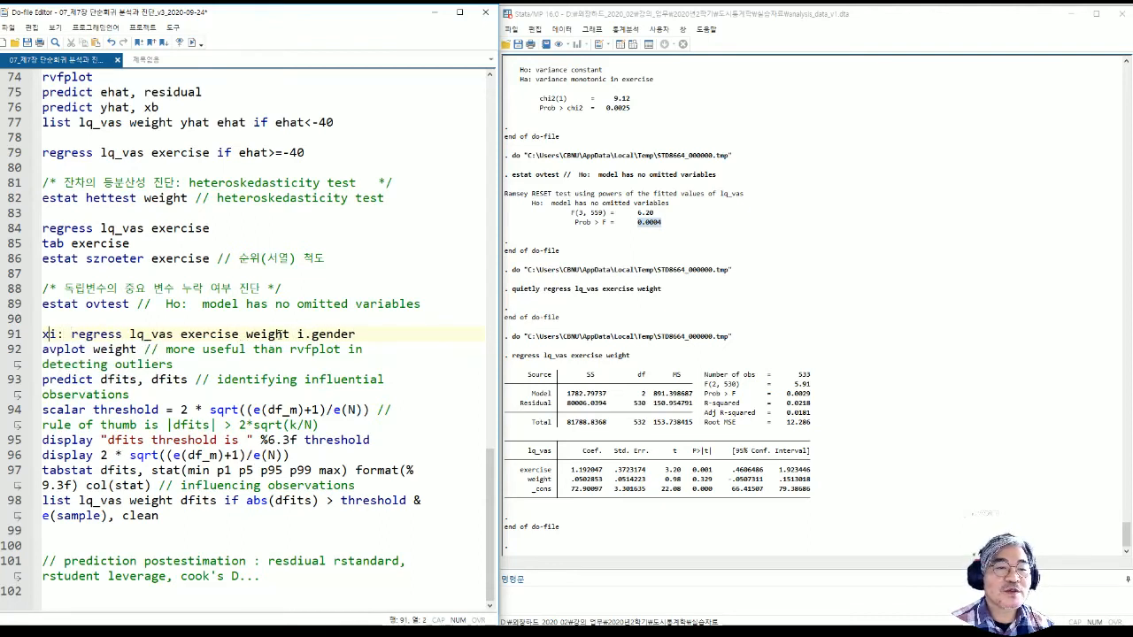
{"action": "key", "text": "shift+End"}
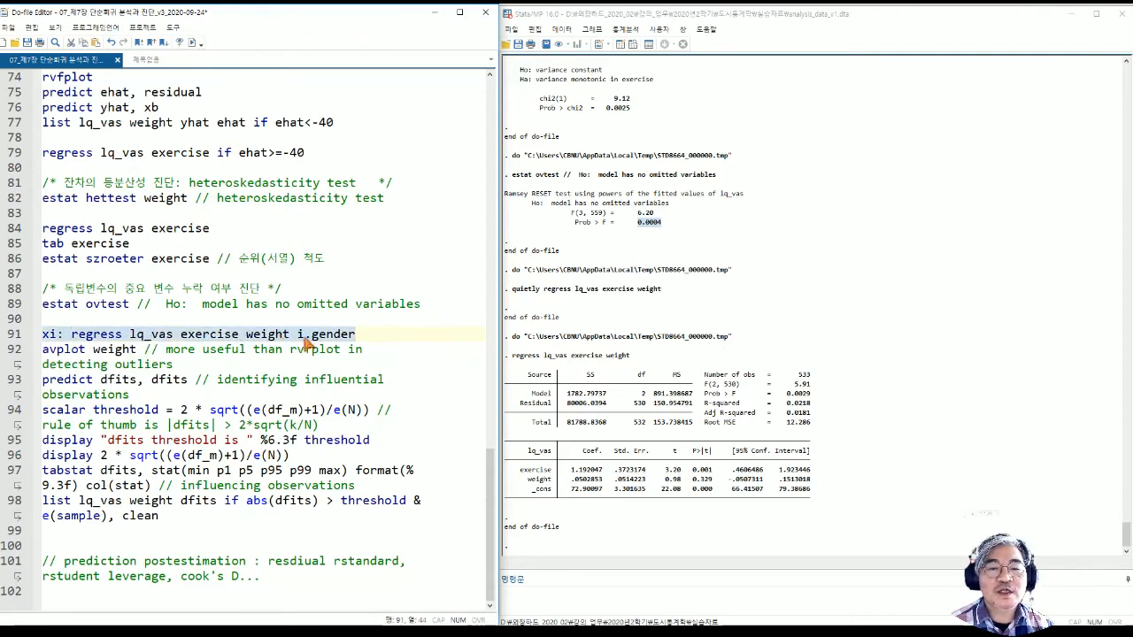
{"action": "left_click", "coordinate": [195, 42]}
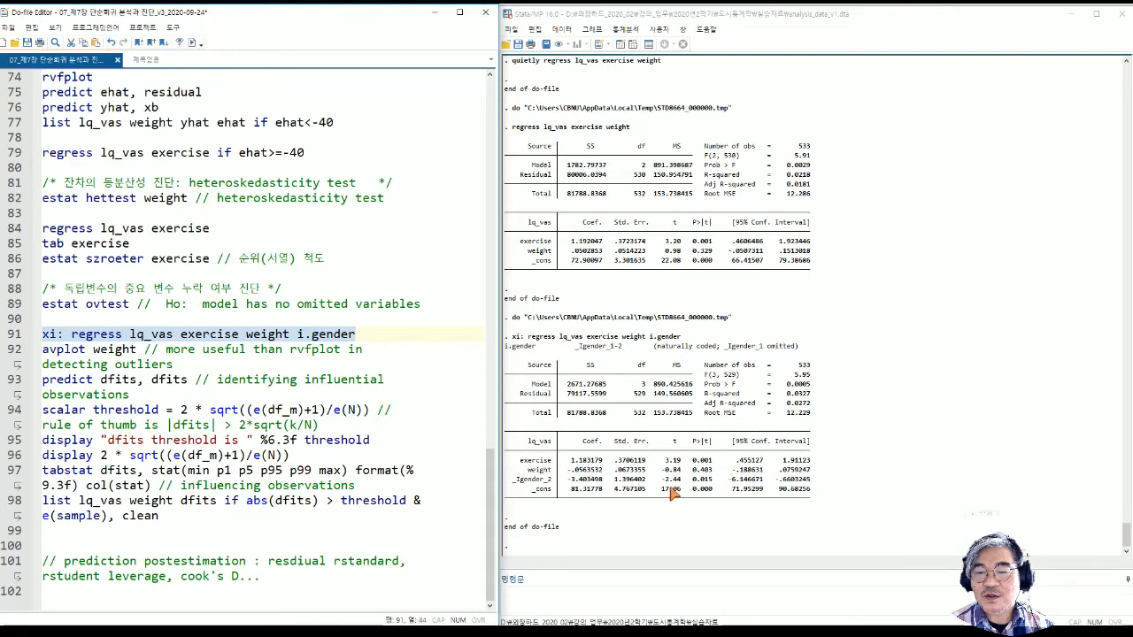
{"action": "left_click_drag", "start_coordinate": [519, 479], "coordinate": [725, 483]}
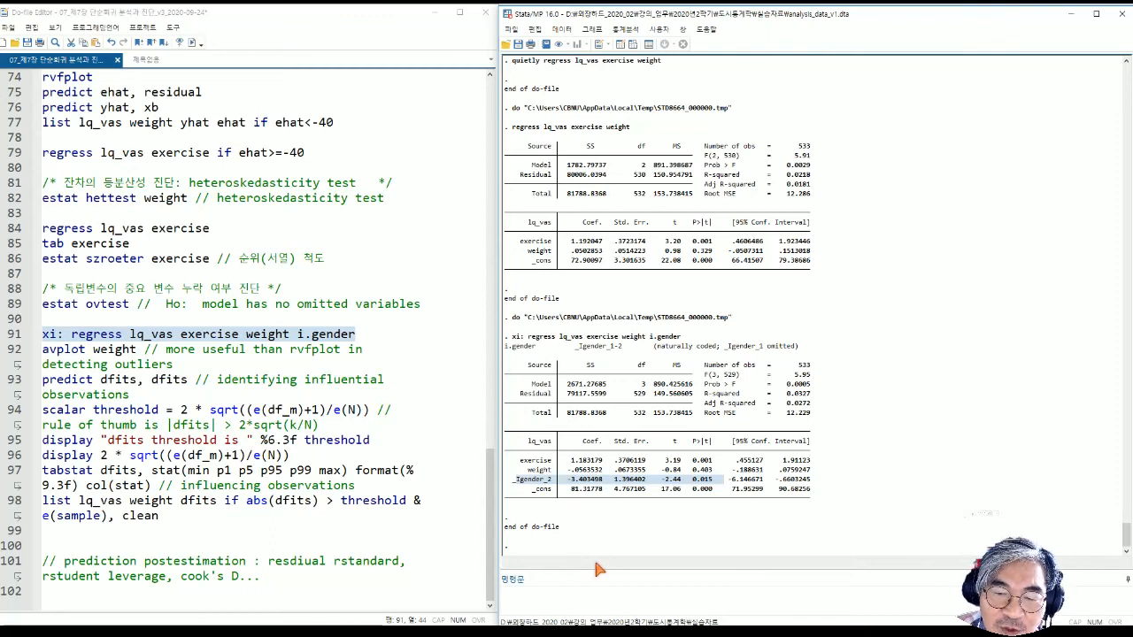
Summarize all variables with the su command and look through the variable list for further candidate predictors.
{"action": "left_click", "coordinate": [534, 600]}
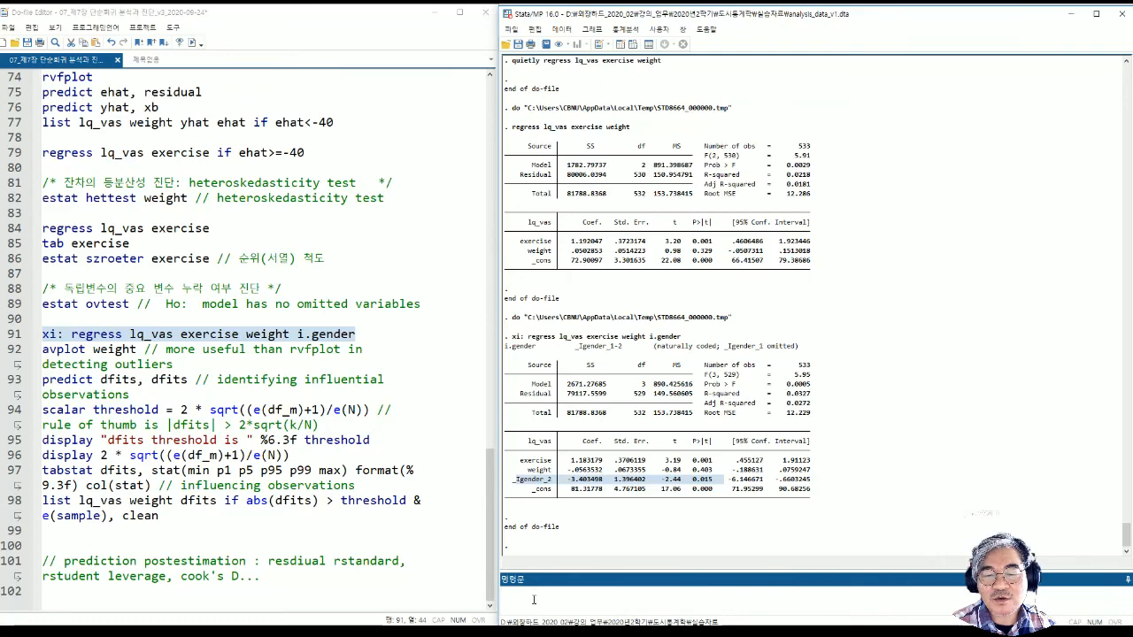
{"action": "type", "text": "su"}
{"action": "key", "text": "Return"}
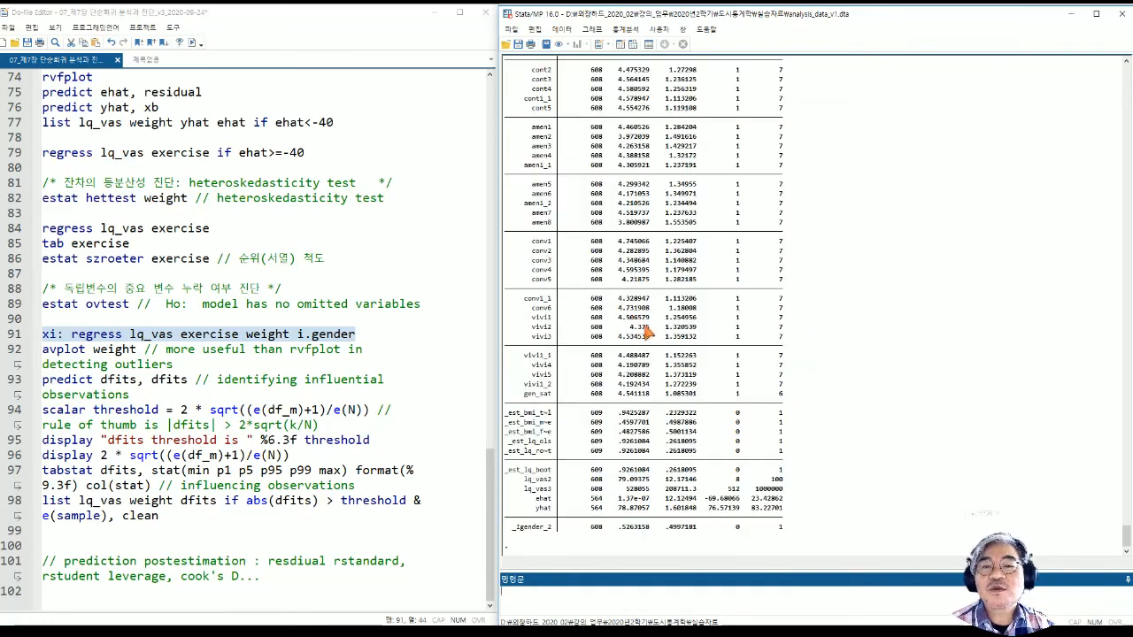
{"action": "scroll", "coordinate": [643, 324], "scroll_direction": "up", "scroll_amount": 15}
{"action": "scroll", "coordinate": [639, 324], "scroll_direction": "up", "scroll_amount": 4}
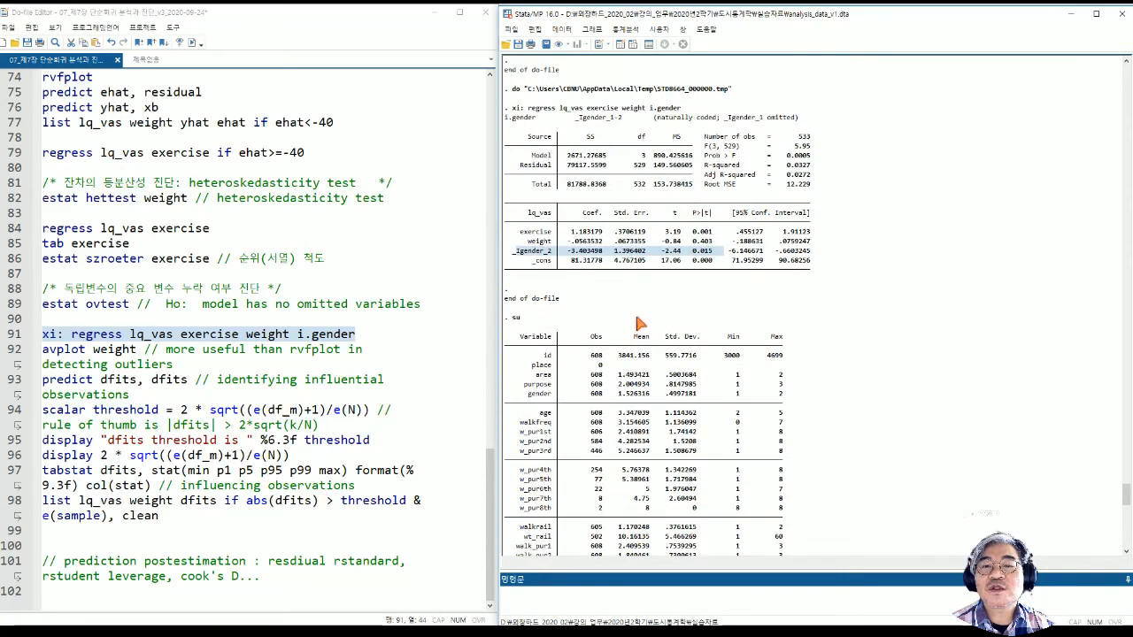
{"action": "scroll", "coordinate": [639, 324], "scroll_direction": "down", "scroll_amount": 3}
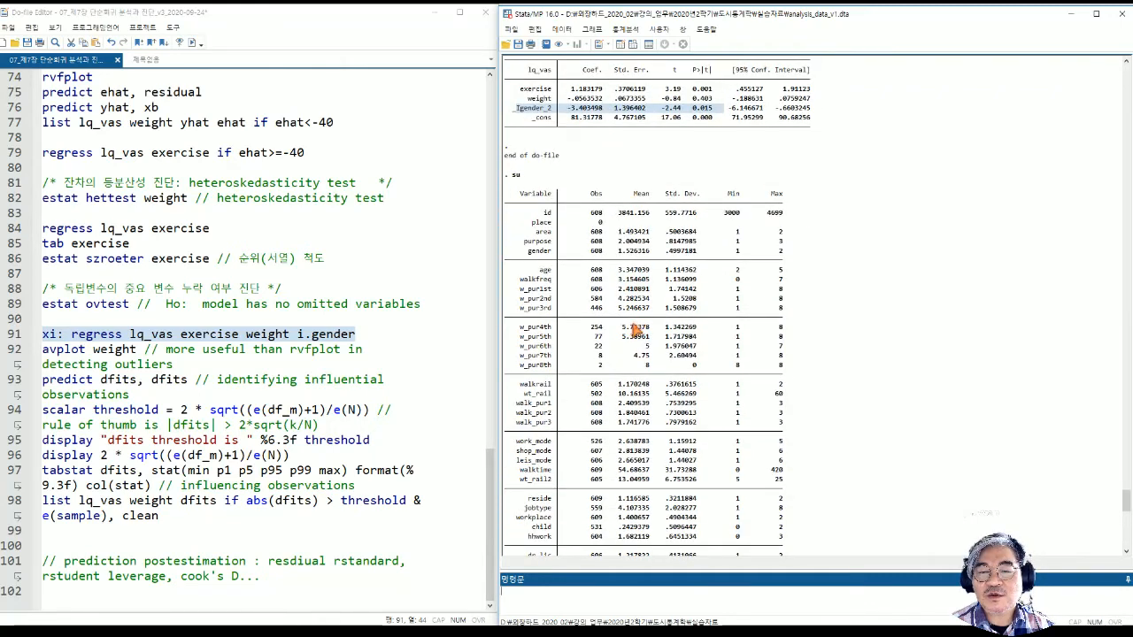
{"action": "scroll", "coordinate": [634, 333], "scroll_direction": "down", "scroll_amount": 3}
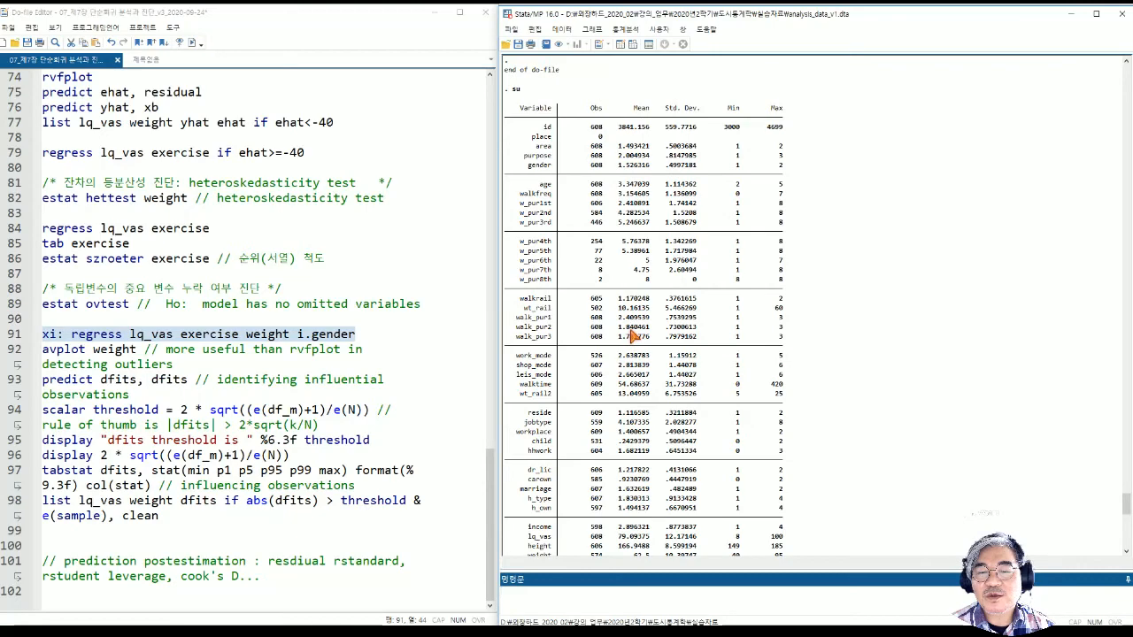
{"action": "scroll", "coordinate": [634, 334], "scroll_direction": "down", "scroll_amount": 3}
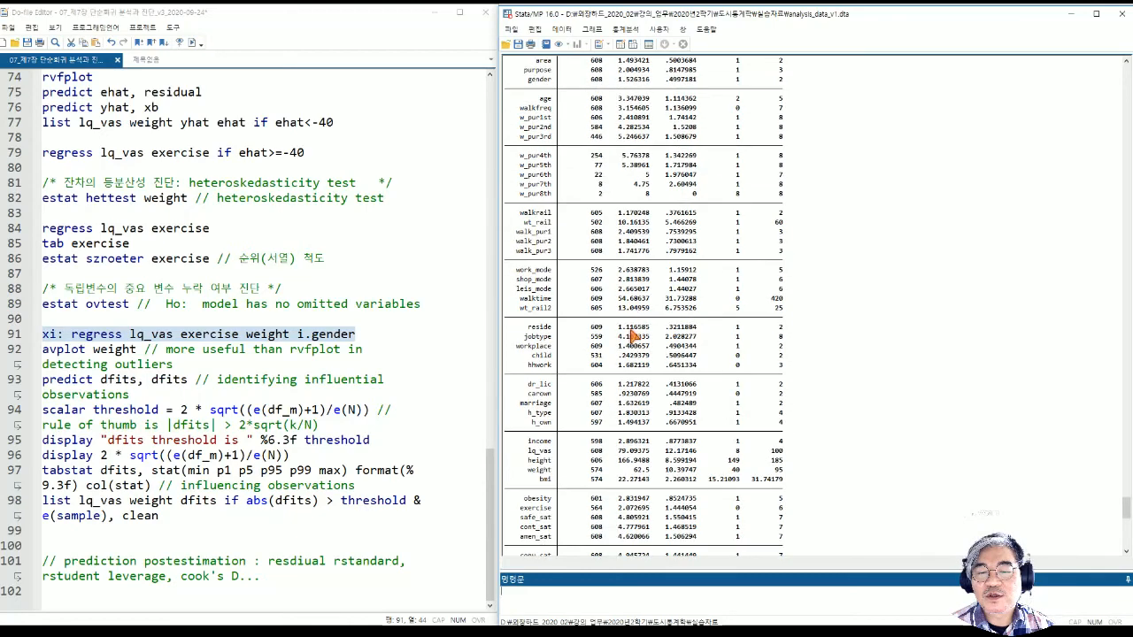
{"action": "scroll", "coordinate": [633, 335], "scroll_direction": "up", "scroll_amount": 6}
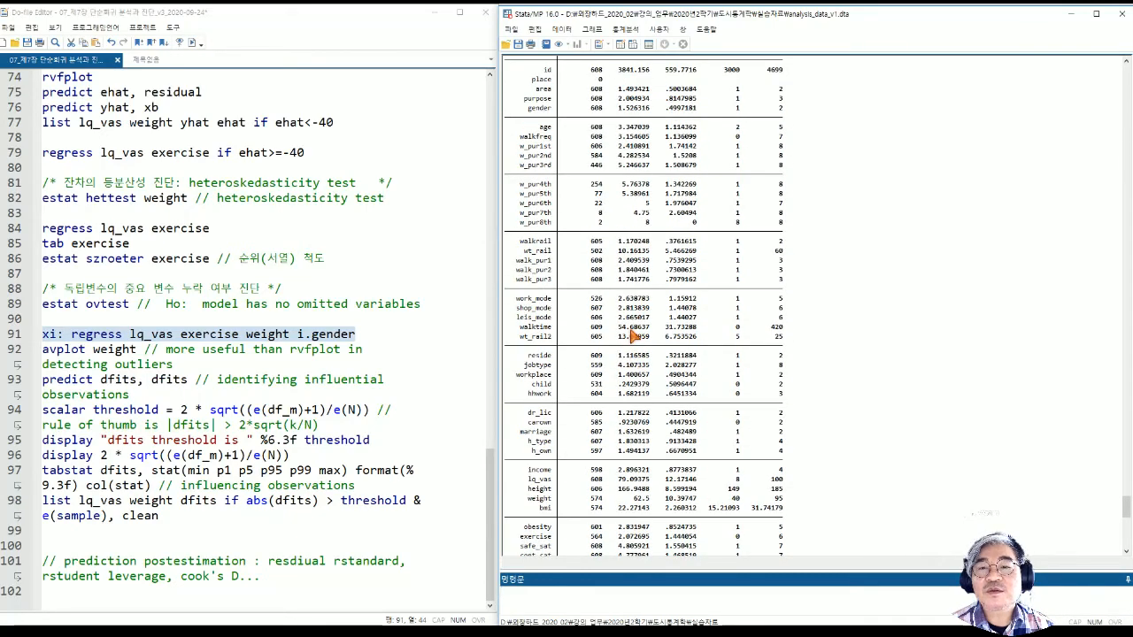
{"action": "scroll", "coordinate": [634, 335], "scroll_direction": "down", "scroll_amount": 12}
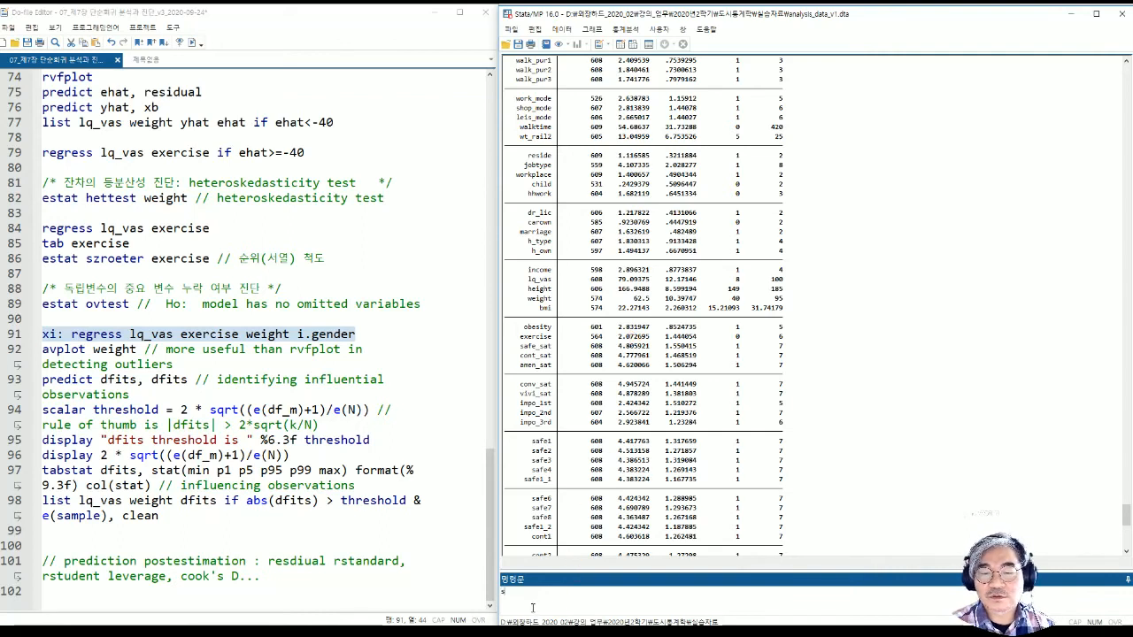
Run su *income* to summarize the income variables and copy the variable name income from the output.
{"action": "type", "text": "u *income"}
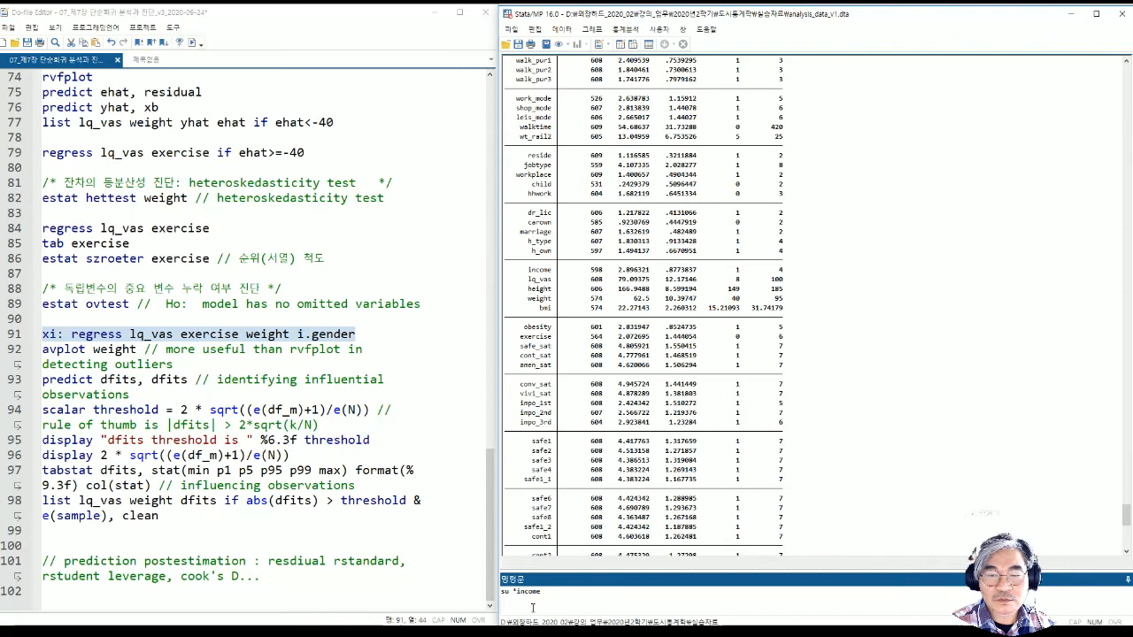
{"action": "key", "text": "Return"}
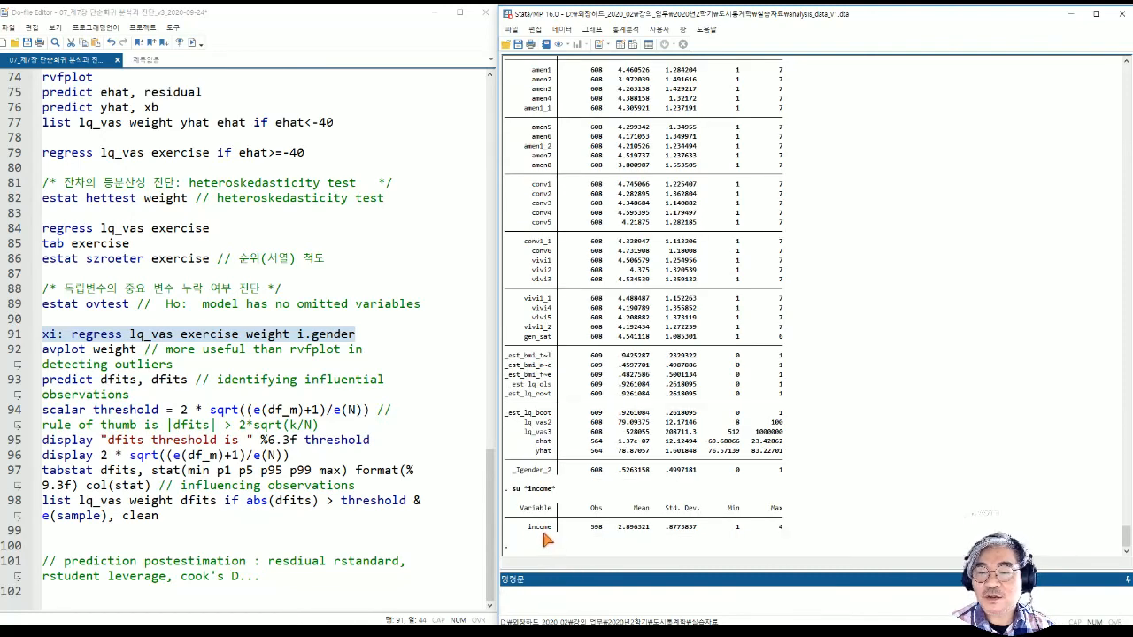
{"action": "left_click_drag", "start_coordinate": [531, 534], "coordinate": [554, 531]}
{"action": "key", "text": "ctrl+c"}
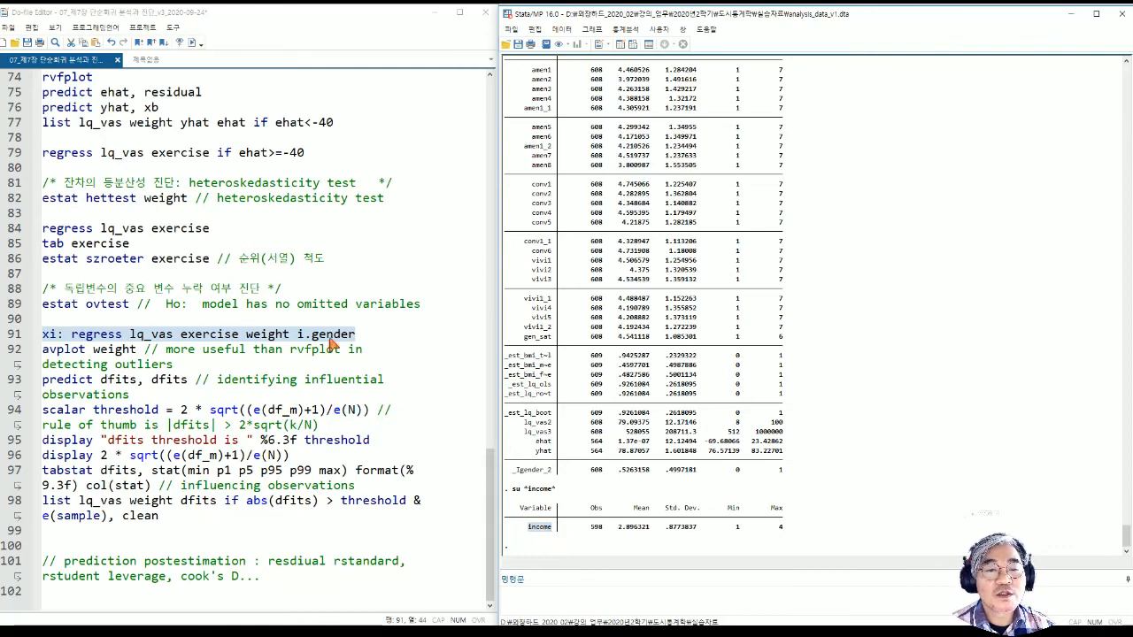
Append income to the xi: regress command on line 91, run that line, and highlight income's coefficient in the results.
{"action": "left_click", "coordinate": [373, 335]}
{"action": "key", "text": "ctrl+v"}
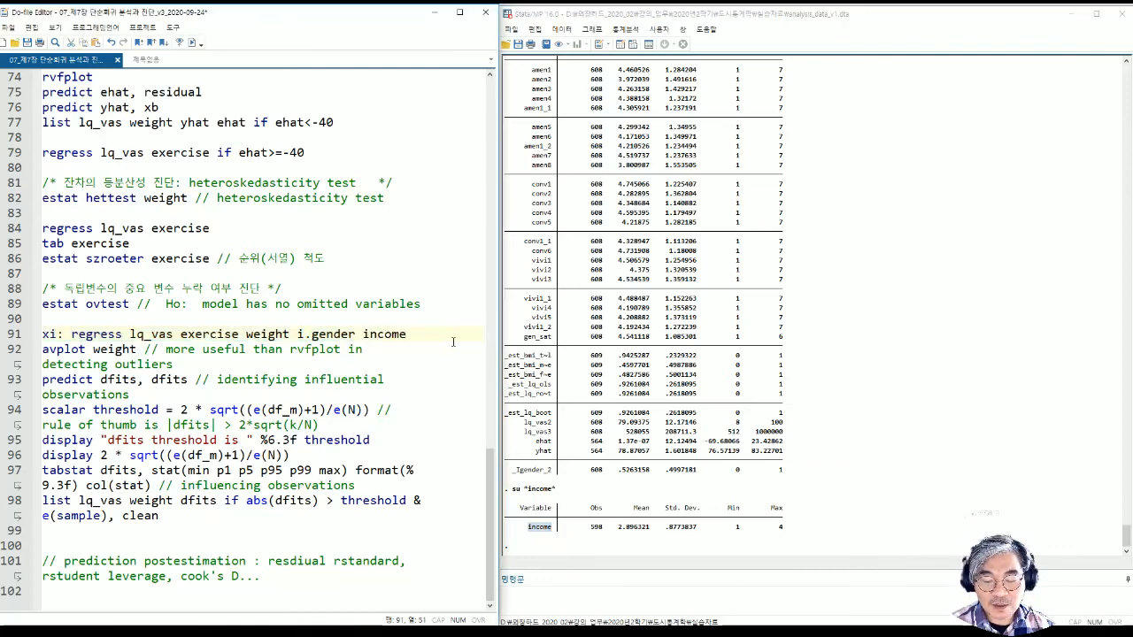
{"action": "key", "text": "shift+Home"}
{"action": "left_click", "coordinate": [201, 43]}
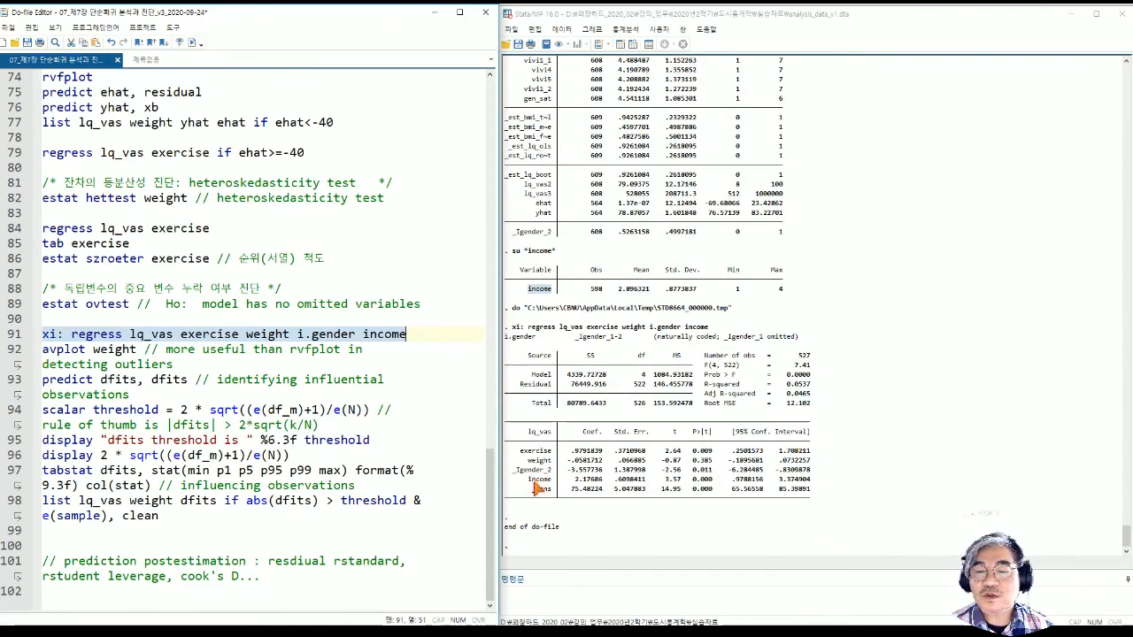
{"action": "left_click_drag", "start_coordinate": [531, 479], "coordinate": [832, 487]}
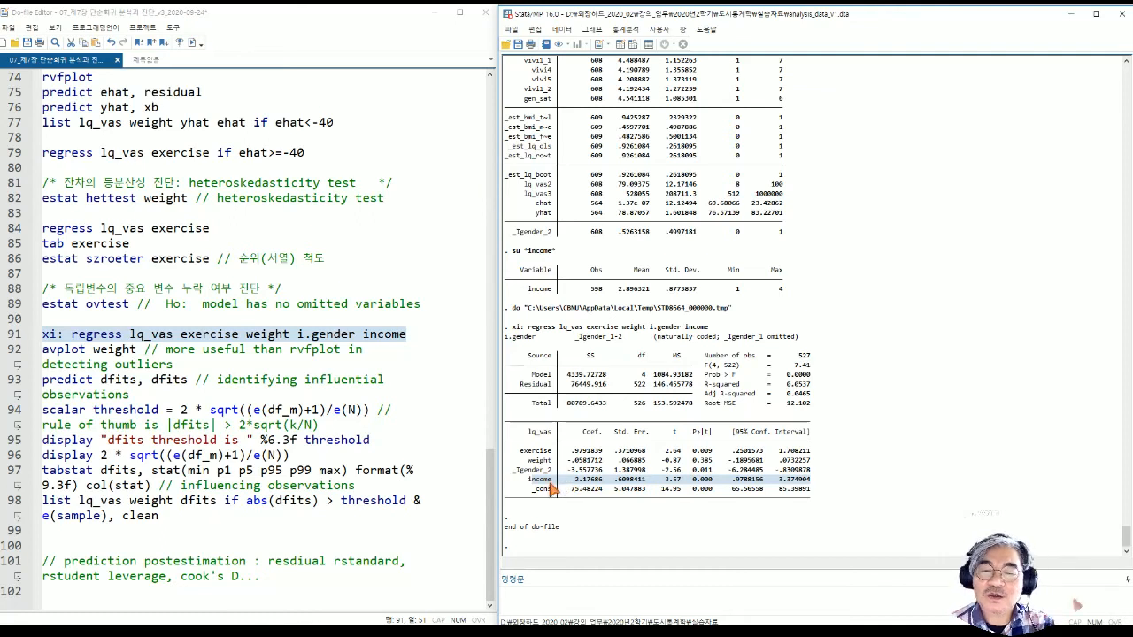
{"action": "left_click", "coordinate": [582, 486]}
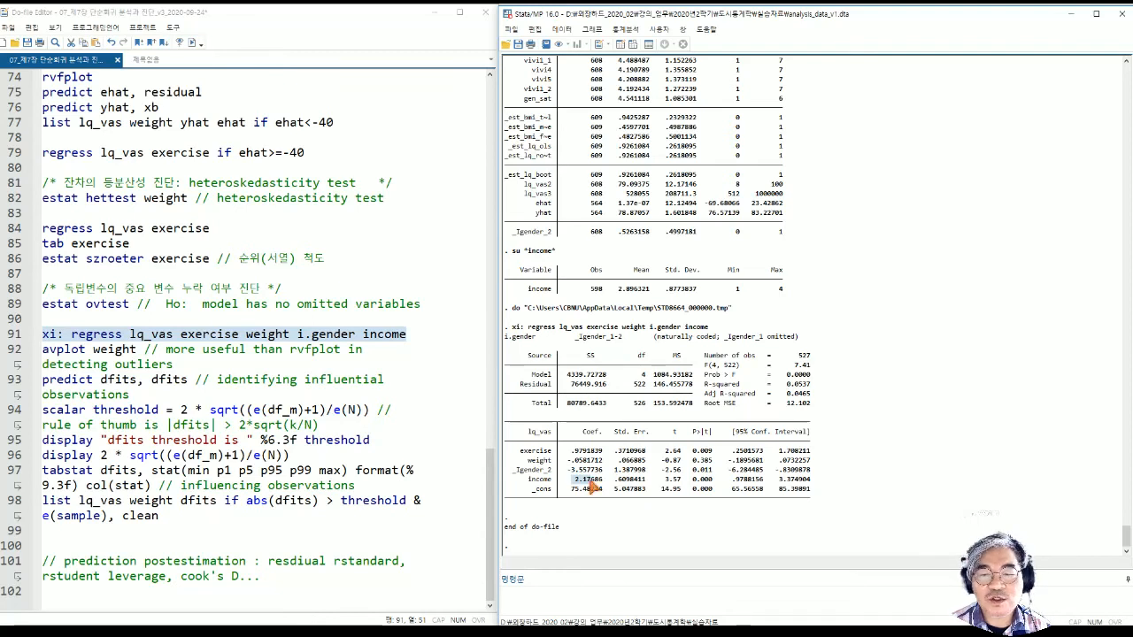
Run avplot weight from line 92 to plot the added-variable graph, and close the graph window.
{"action": "left_click", "coordinate": [117, 350]}
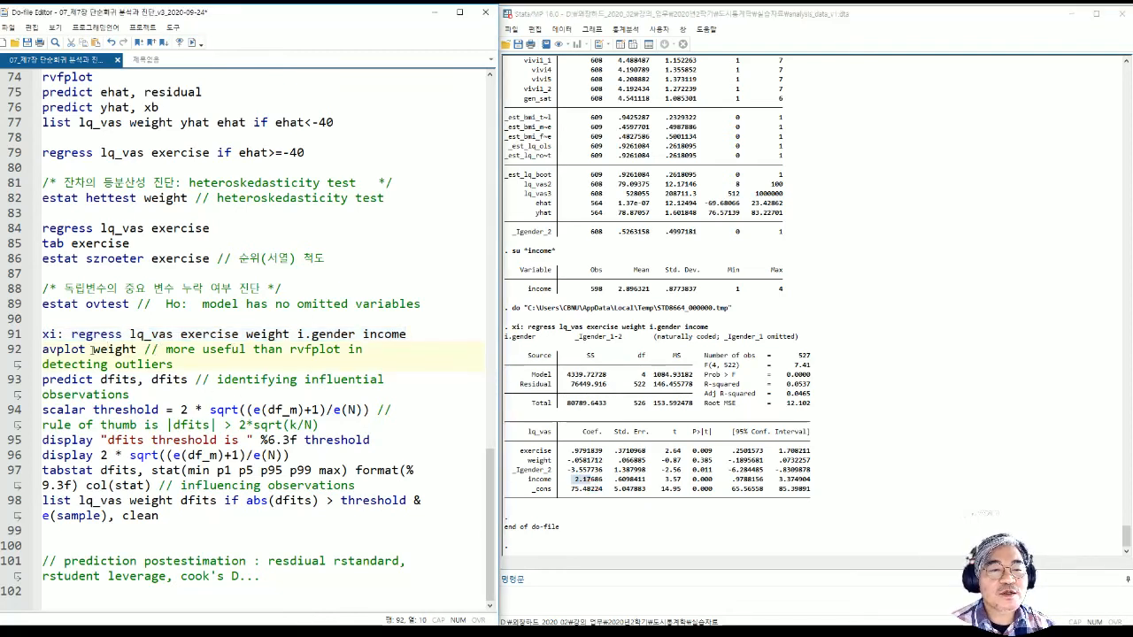
{"action": "triple_click", "coordinate": [167, 364]}
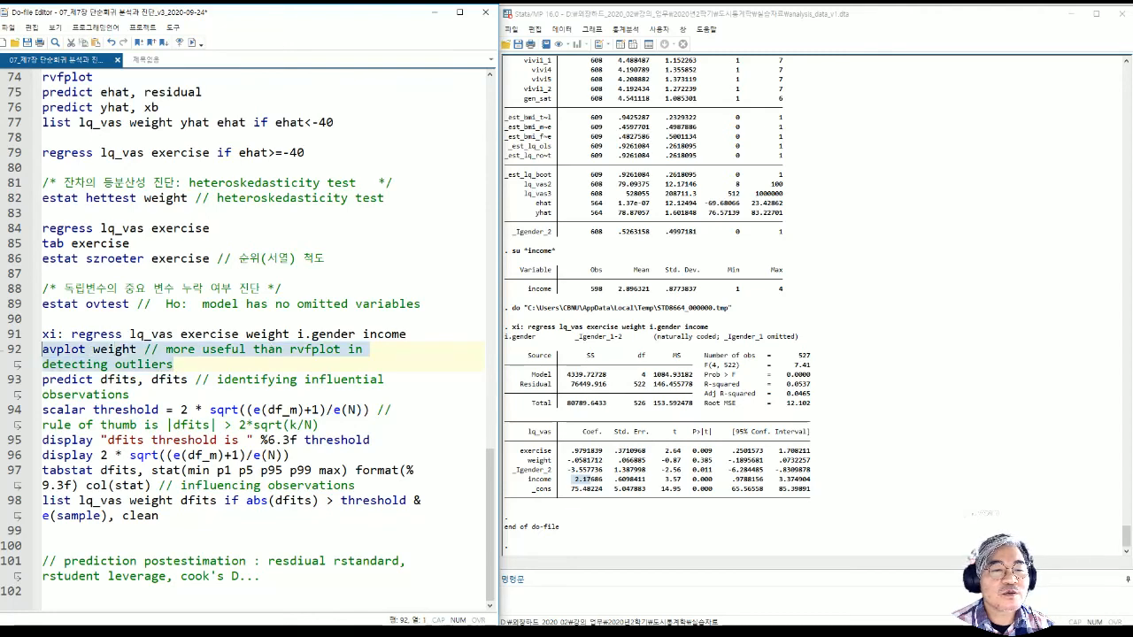
{"action": "left_click", "coordinate": [193, 41]}
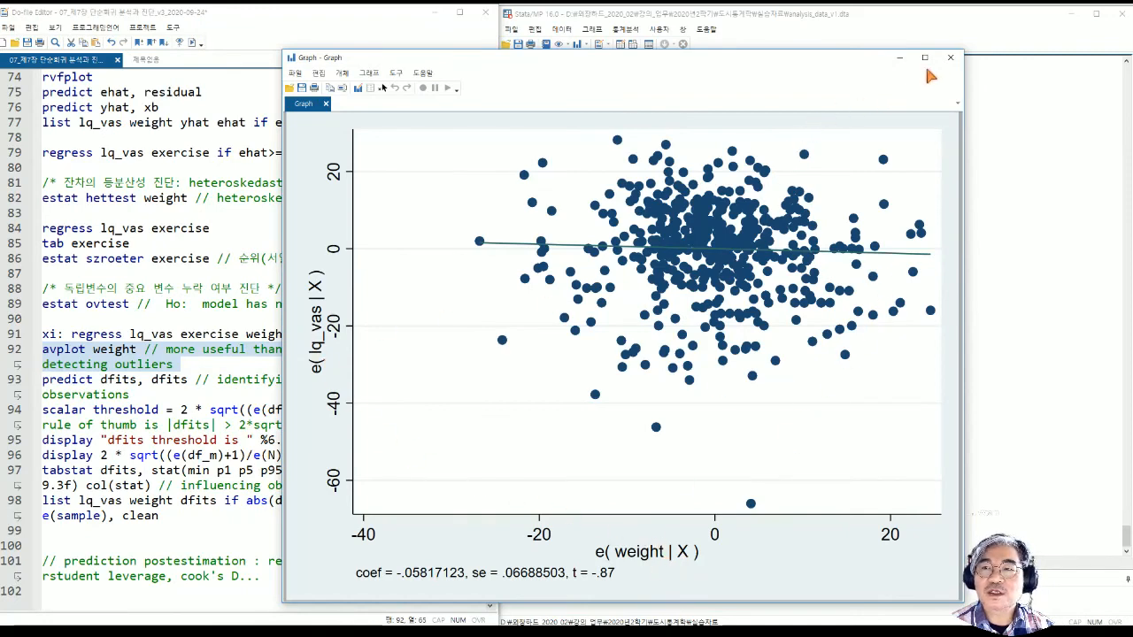
{"action": "left_click", "coordinate": [950, 56]}
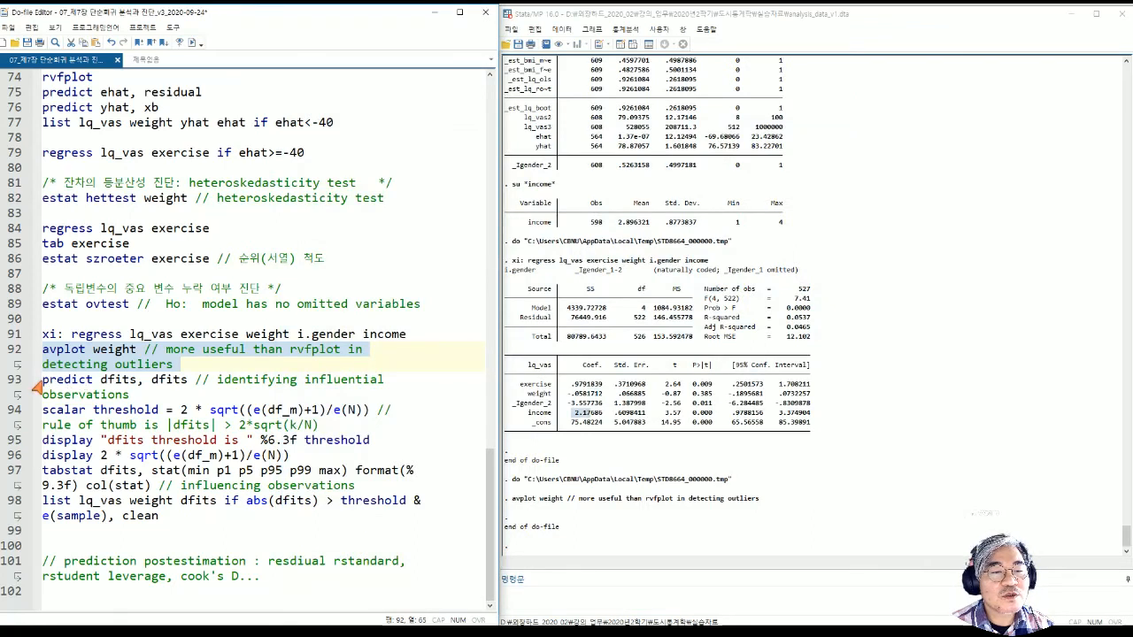
Run the dfits block on lines 93 to 98 to compute the threshold and list the influential observations.
{"action": "left_click_drag", "start_coordinate": [37, 386], "coordinate": [187, 525]}
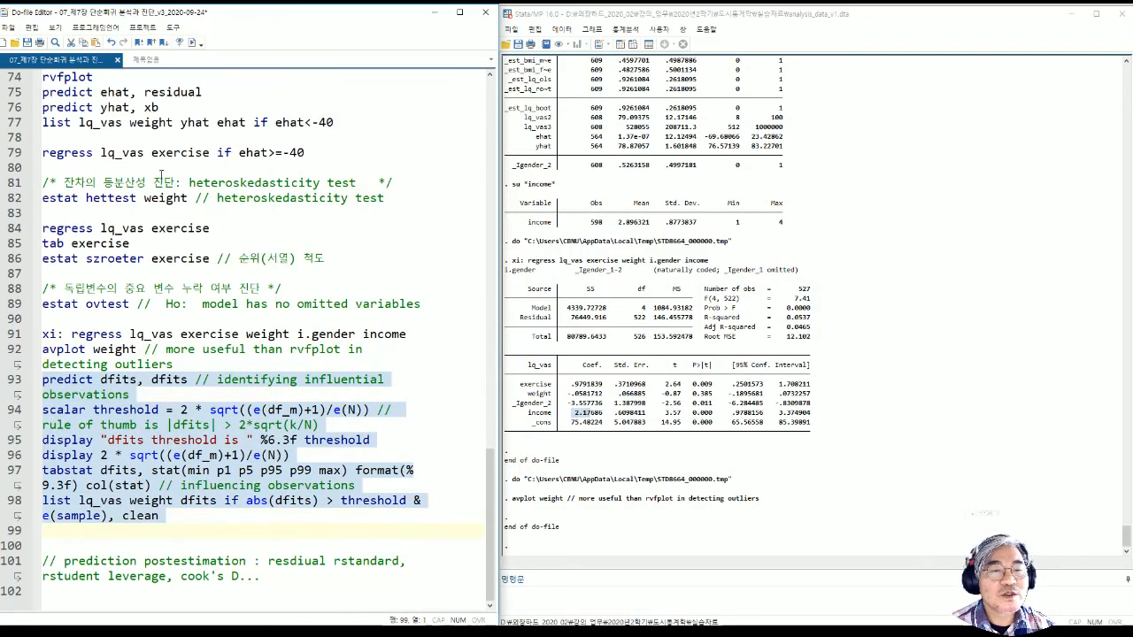
{"action": "left_click", "coordinate": [192, 43]}
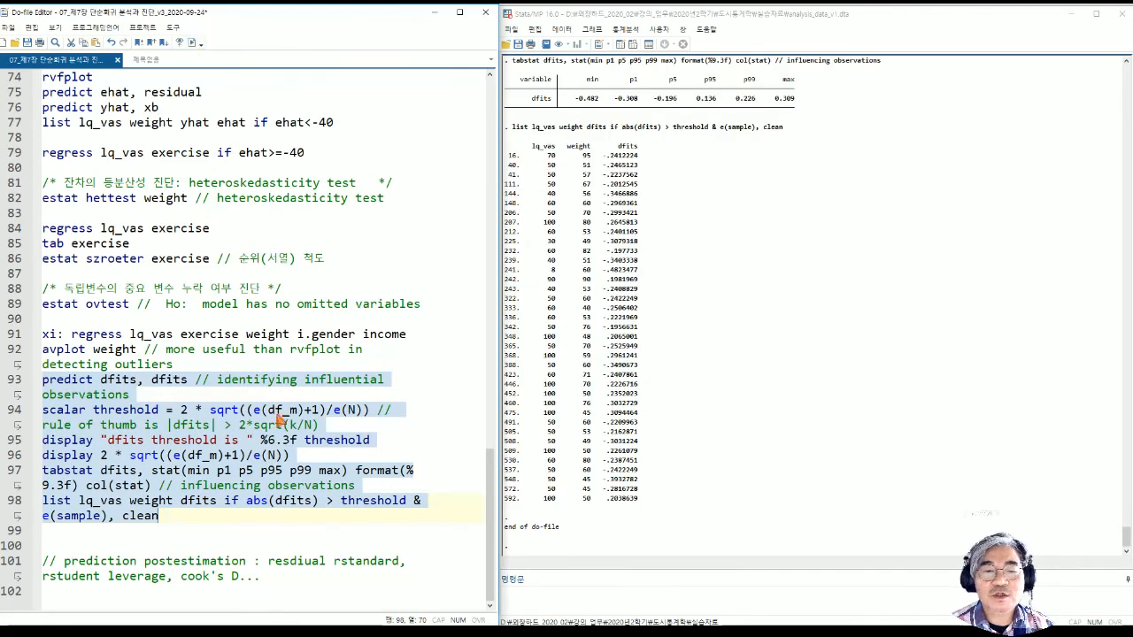
{"action": "left_click", "coordinate": [170, 425]}
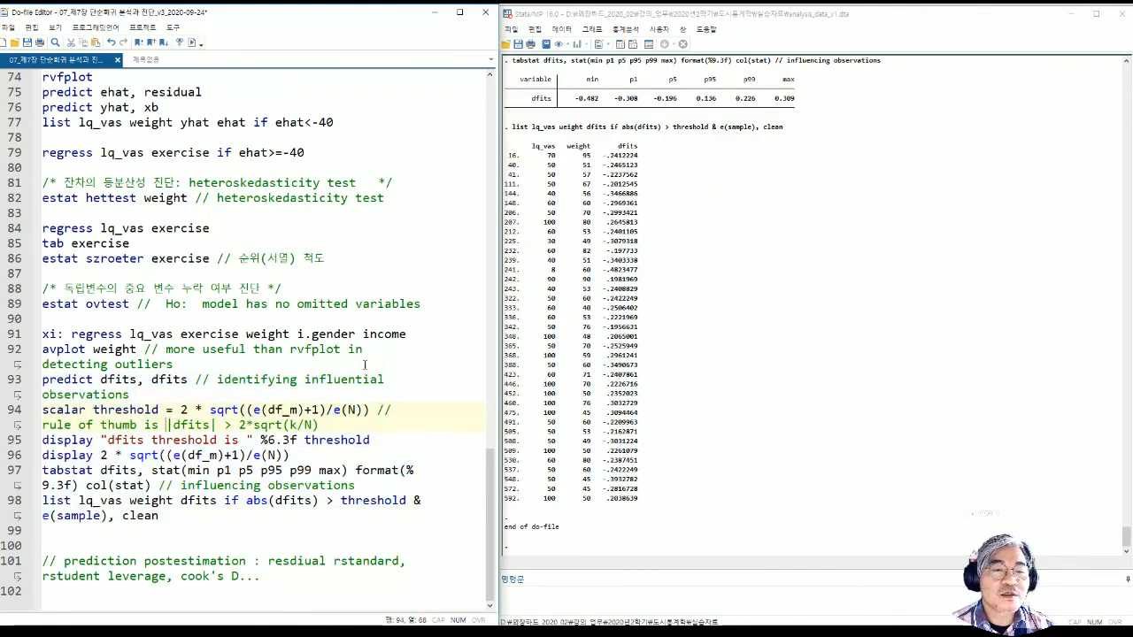
Insert a blank line and the comment /* 참고 사항 */ between the line 91 regression and the avplot weight command.
{"action": "left_click", "coordinate": [436, 333]}
{"action": "key", "text": "Return"}
{"action": "key", "text": "Return"}
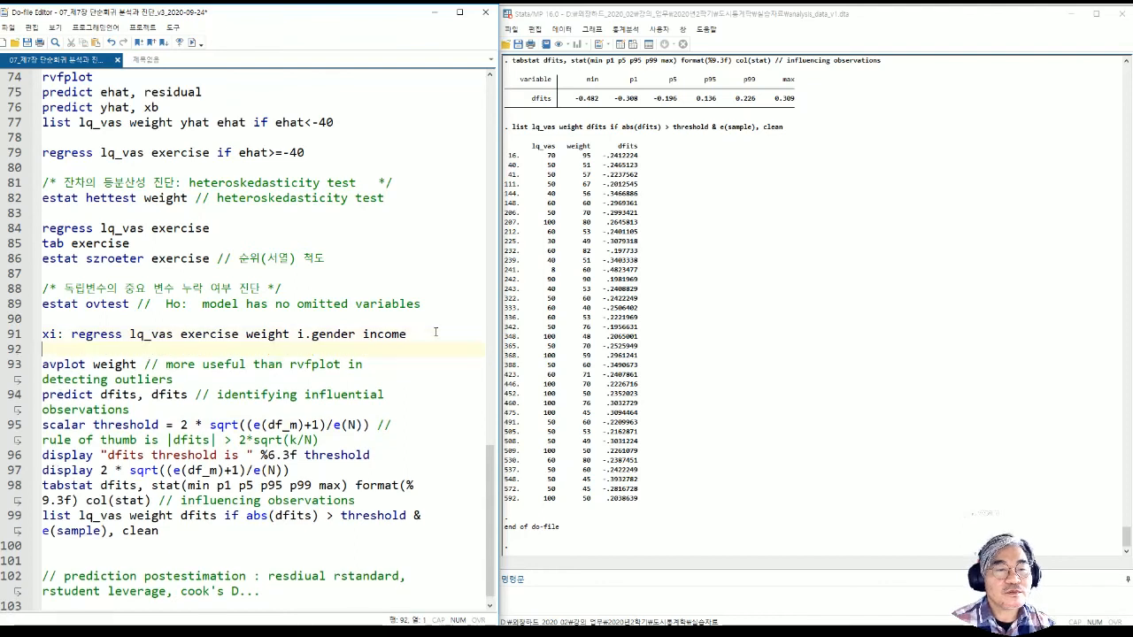
{"action": "type", "text": "/* "}
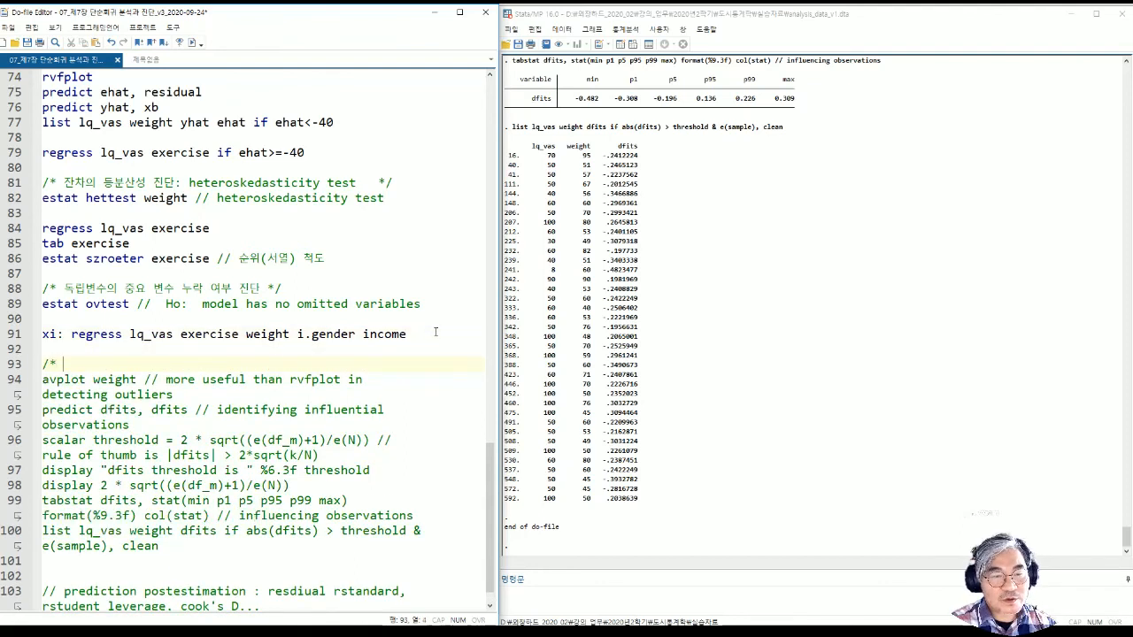
{"action": "type", "text": "참고"}
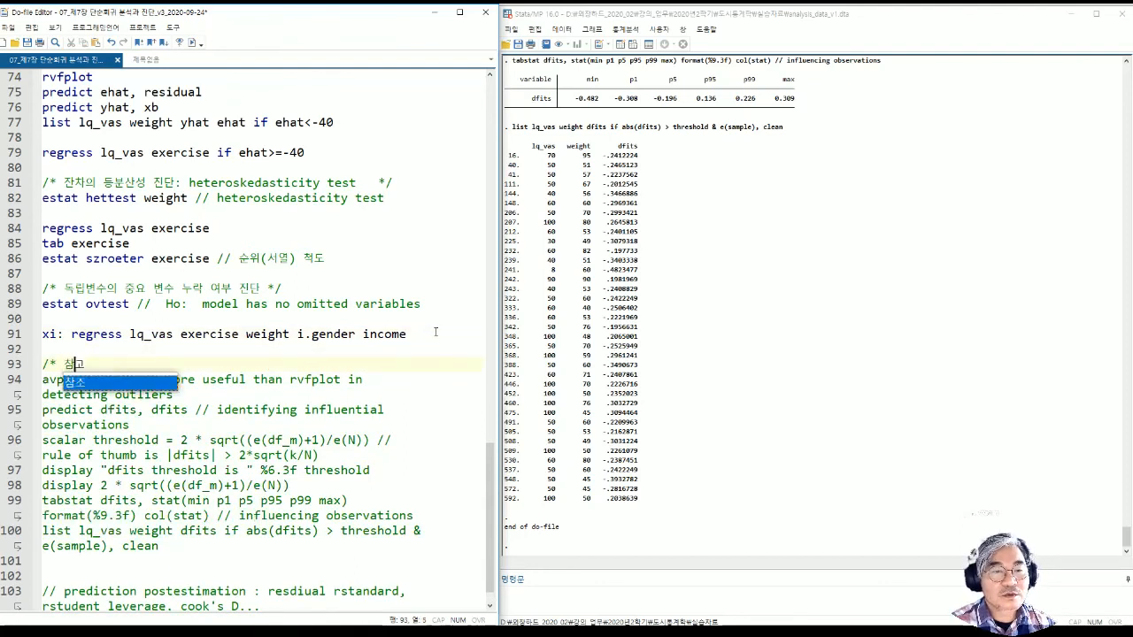
{"action": "type", "text": " 사항 */"}
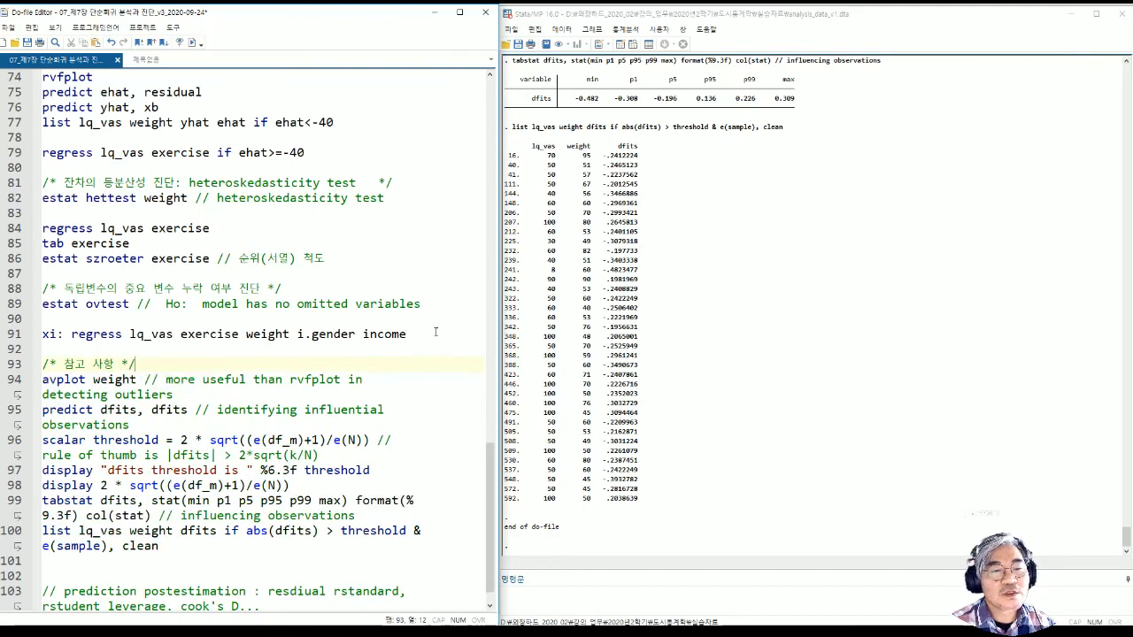
{"action": "scroll", "coordinate": [217, 507], "scroll_direction": "up", "scroll_amount": 5}
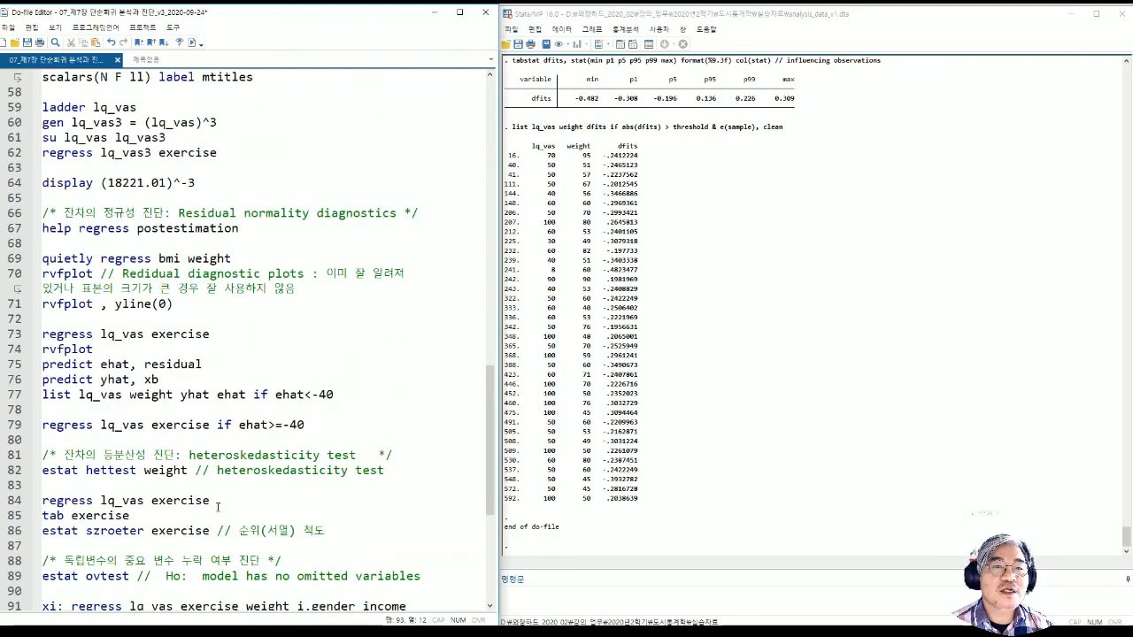